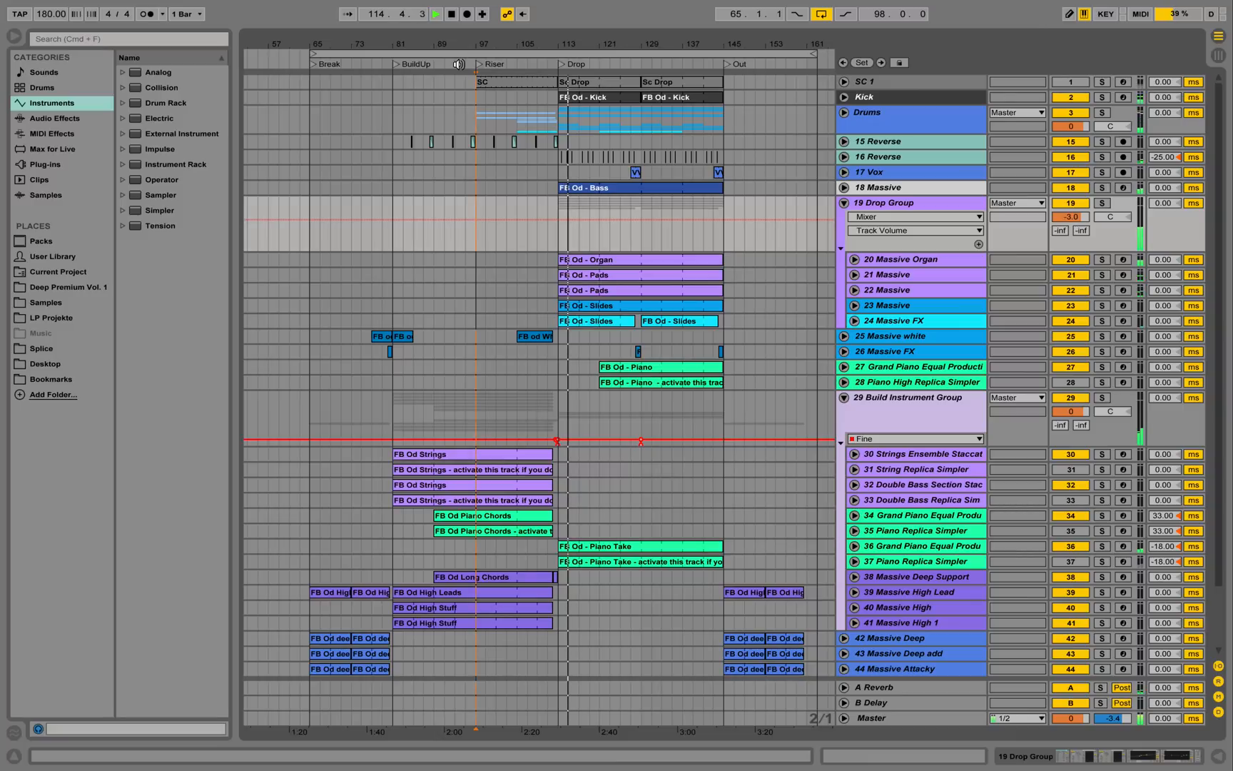
# Unfold the Drums group to list its tracks from Clap1 through 14 Hihat.
pyautogui.click(844, 113)
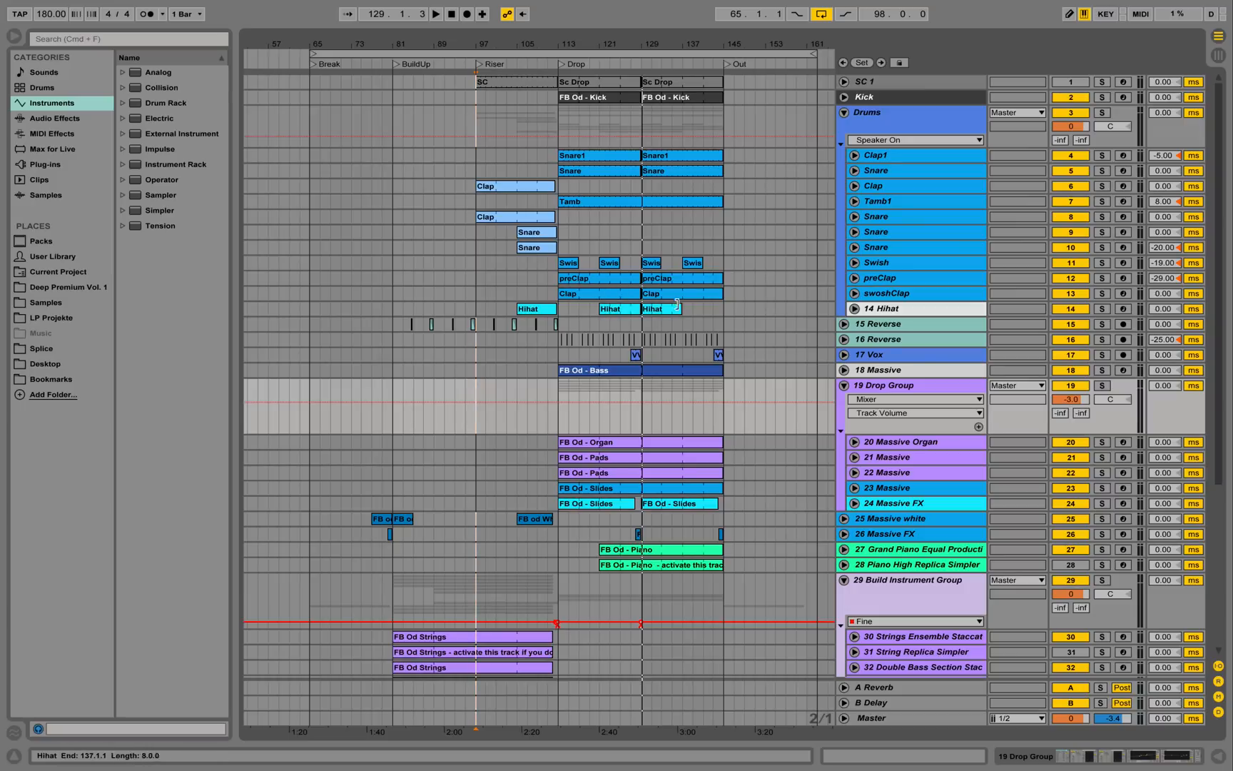
# Fold the Drums group back up and select the 29 Build Instrument Group track.
pyautogui.click(846, 113)
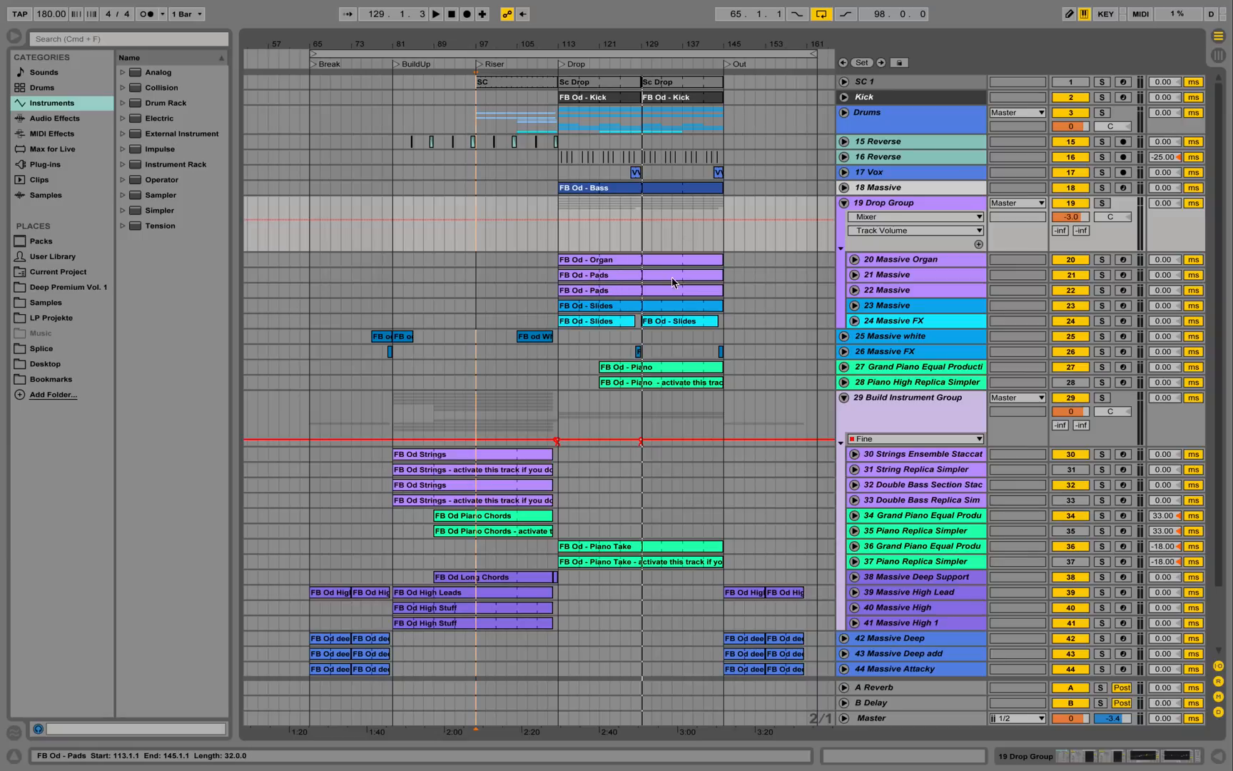
pyautogui.scroll(-2, 695, 328)
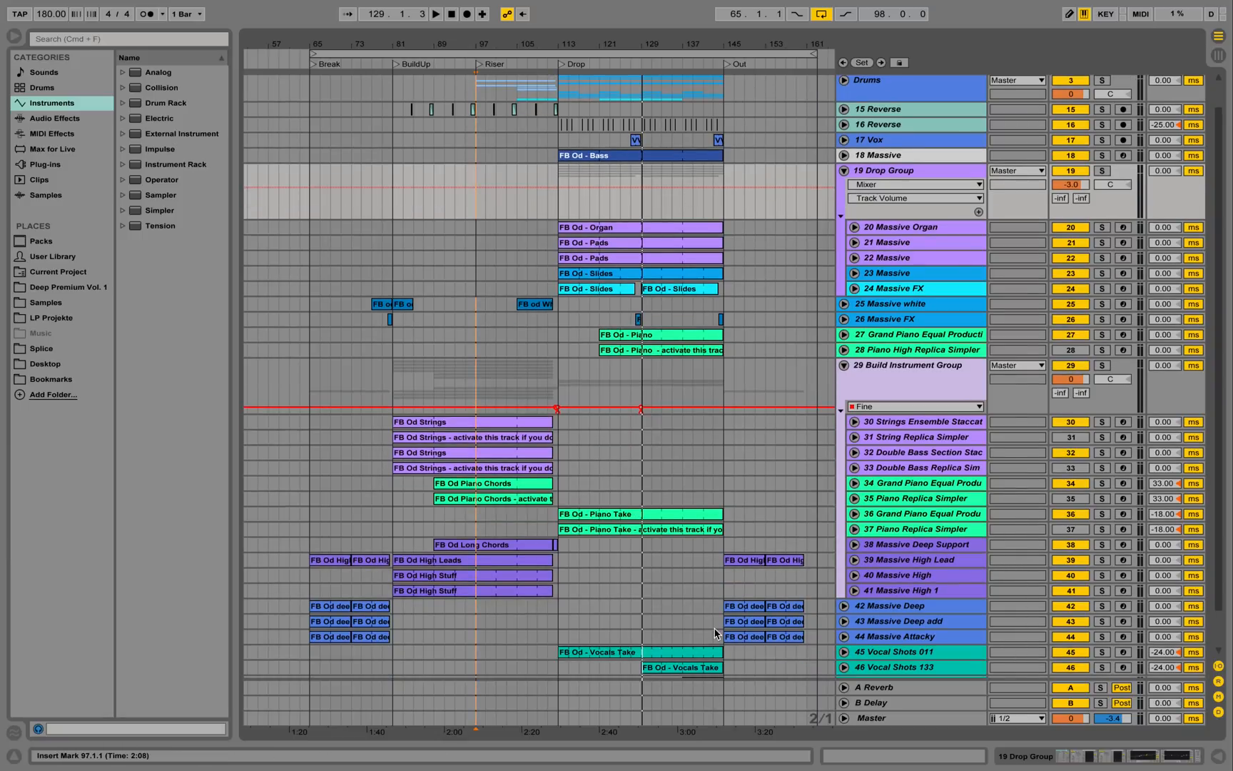
pyautogui.click(932, 364)
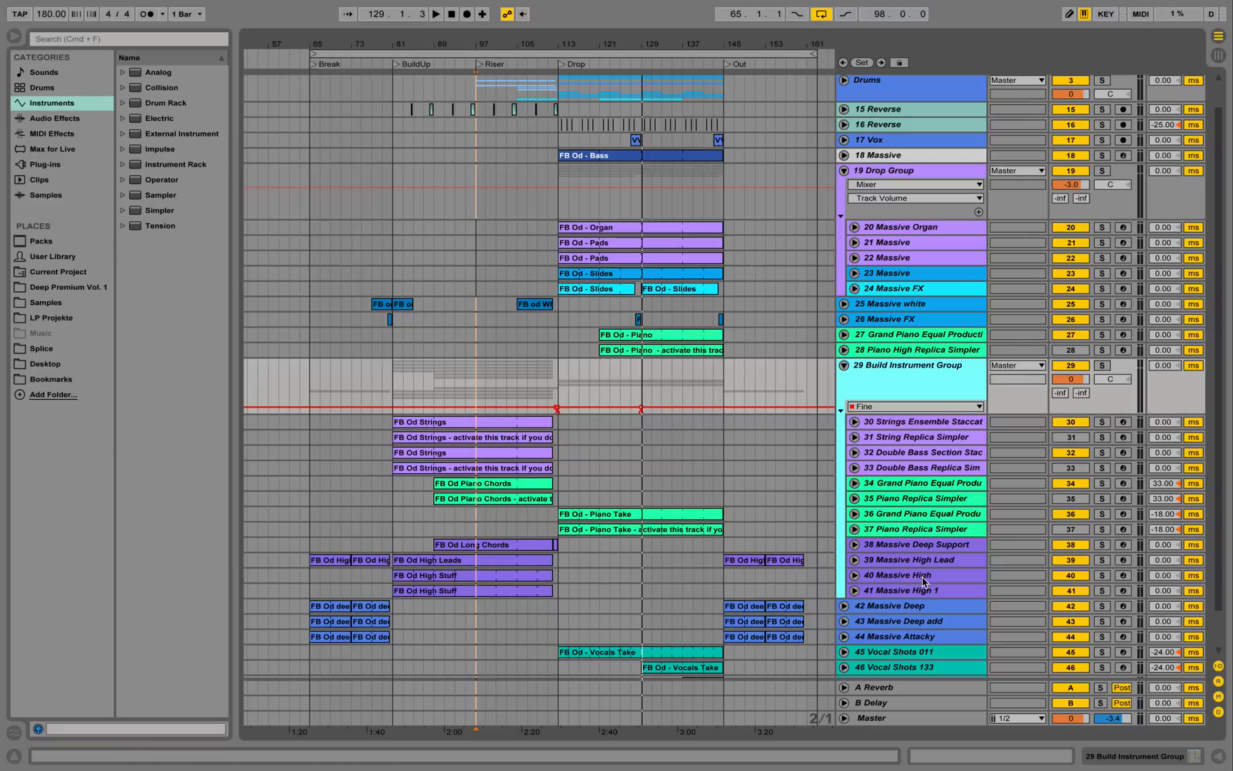
pyautogui.doubleClick(864, 387)
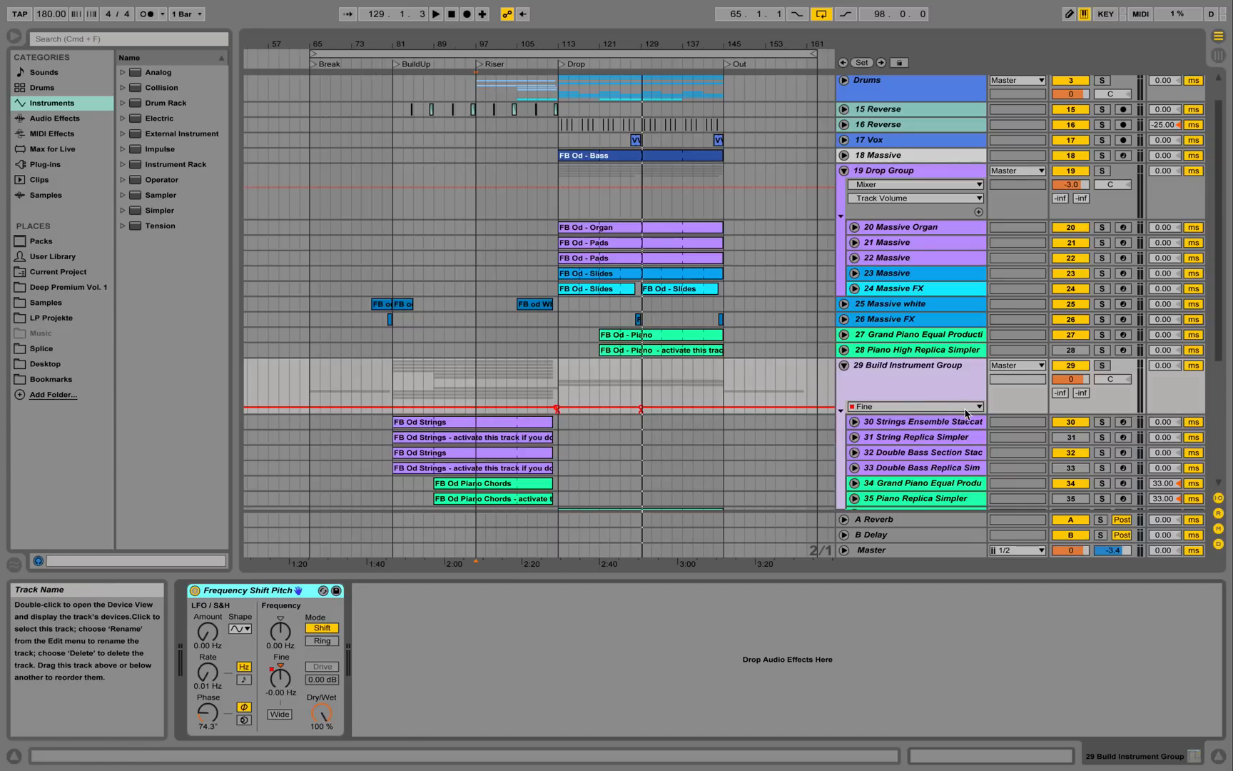
pyautogui.click(1219, 758)
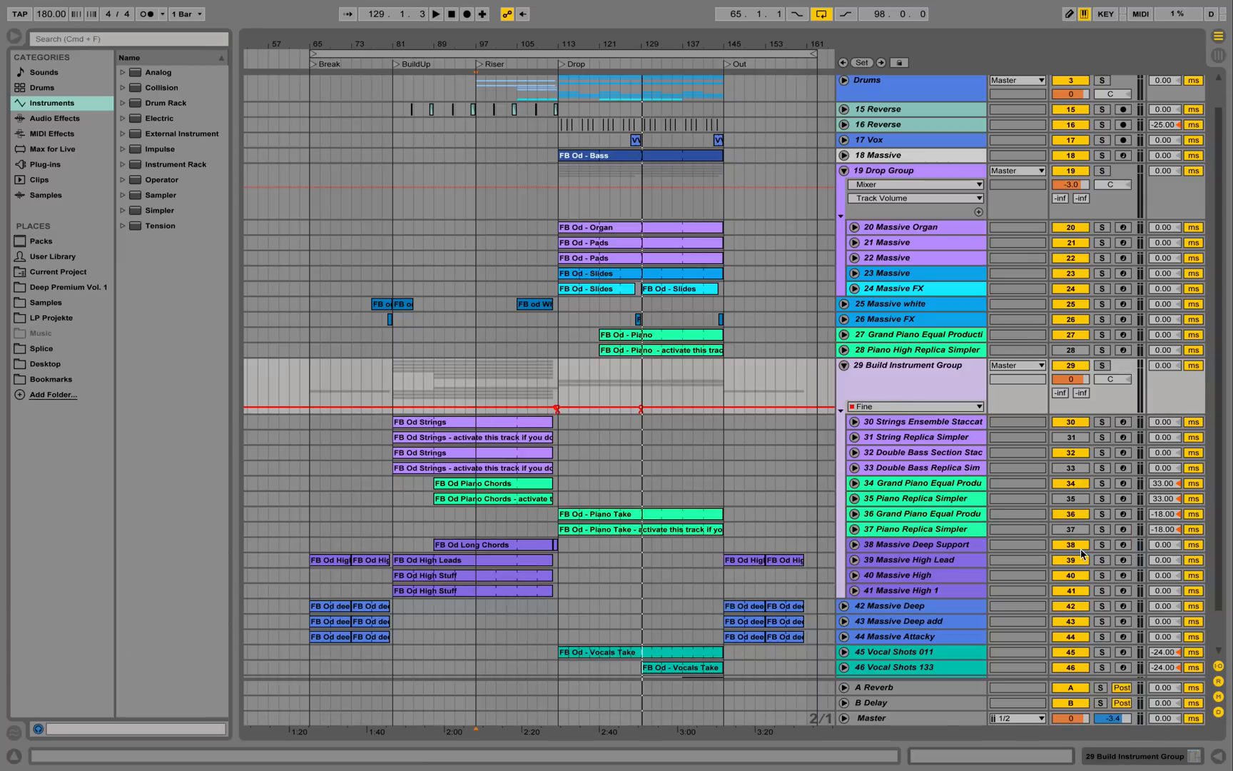
pyautogui.click(930, 426)
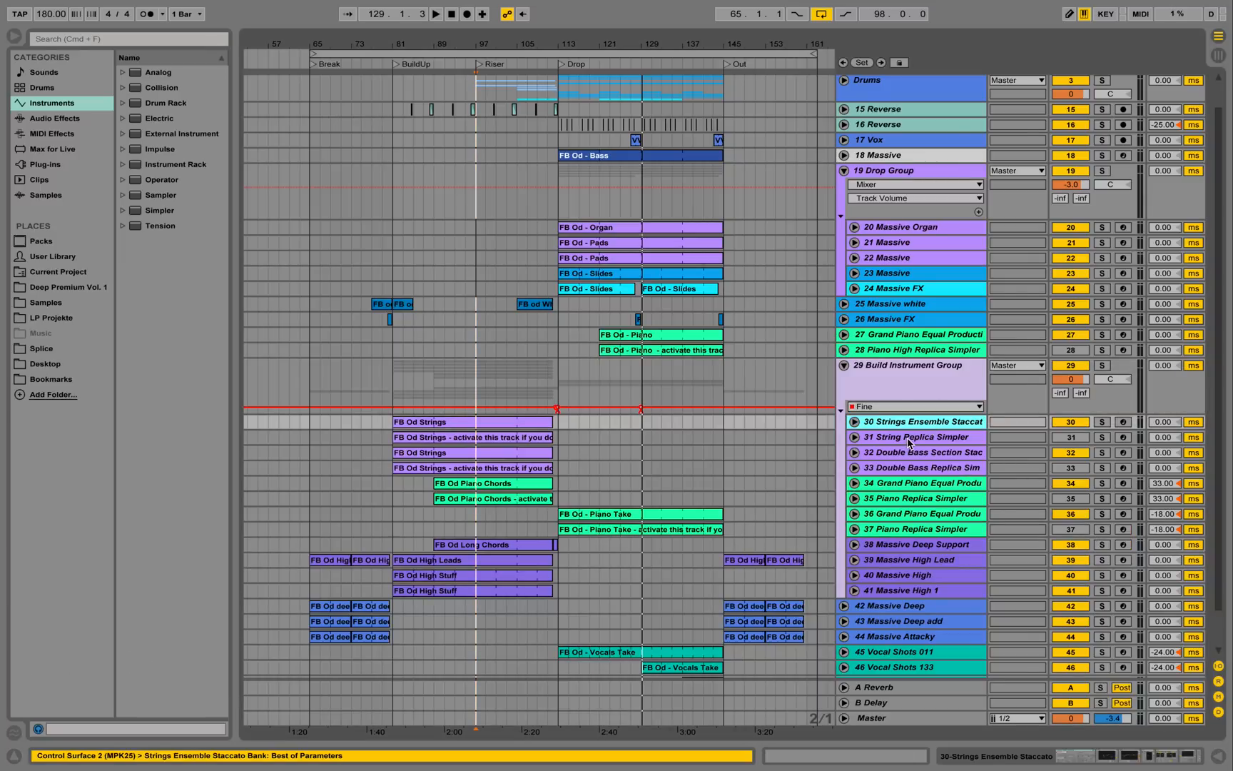
pyautogui.doubleClick(914, 437)
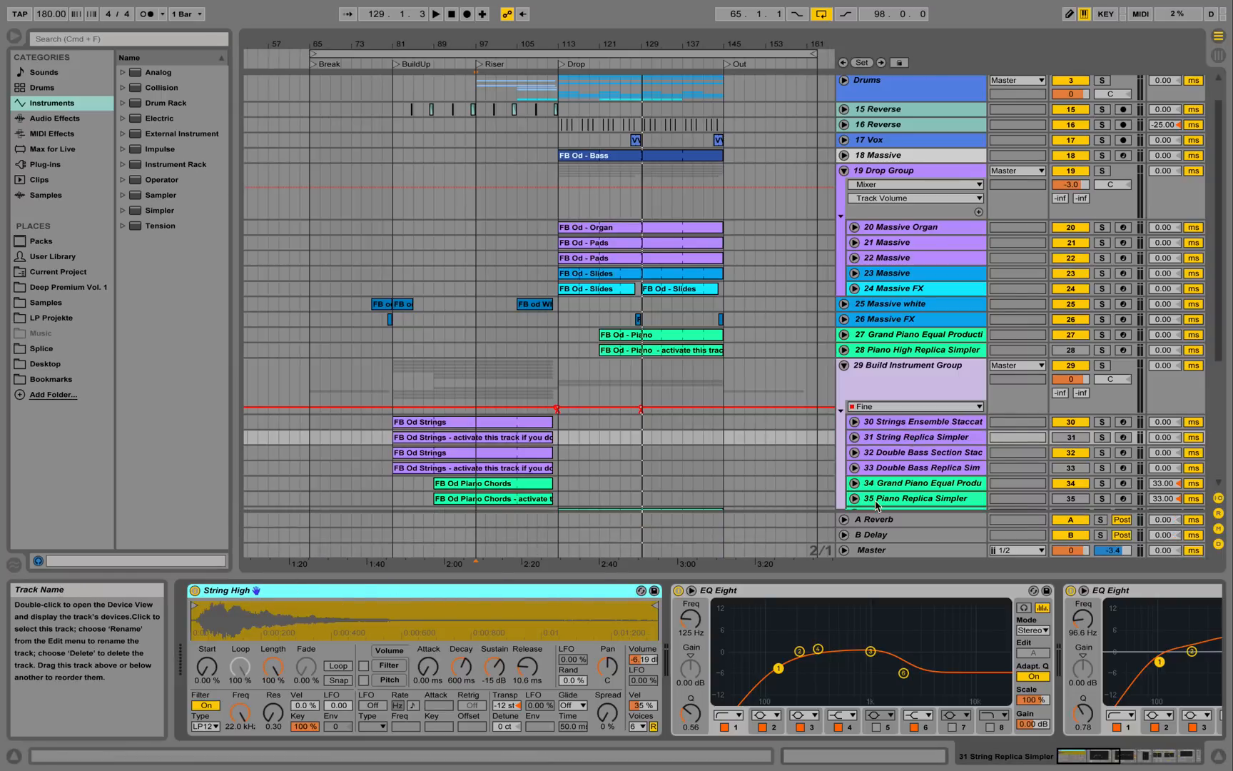
pyautogui.click(919, 422)
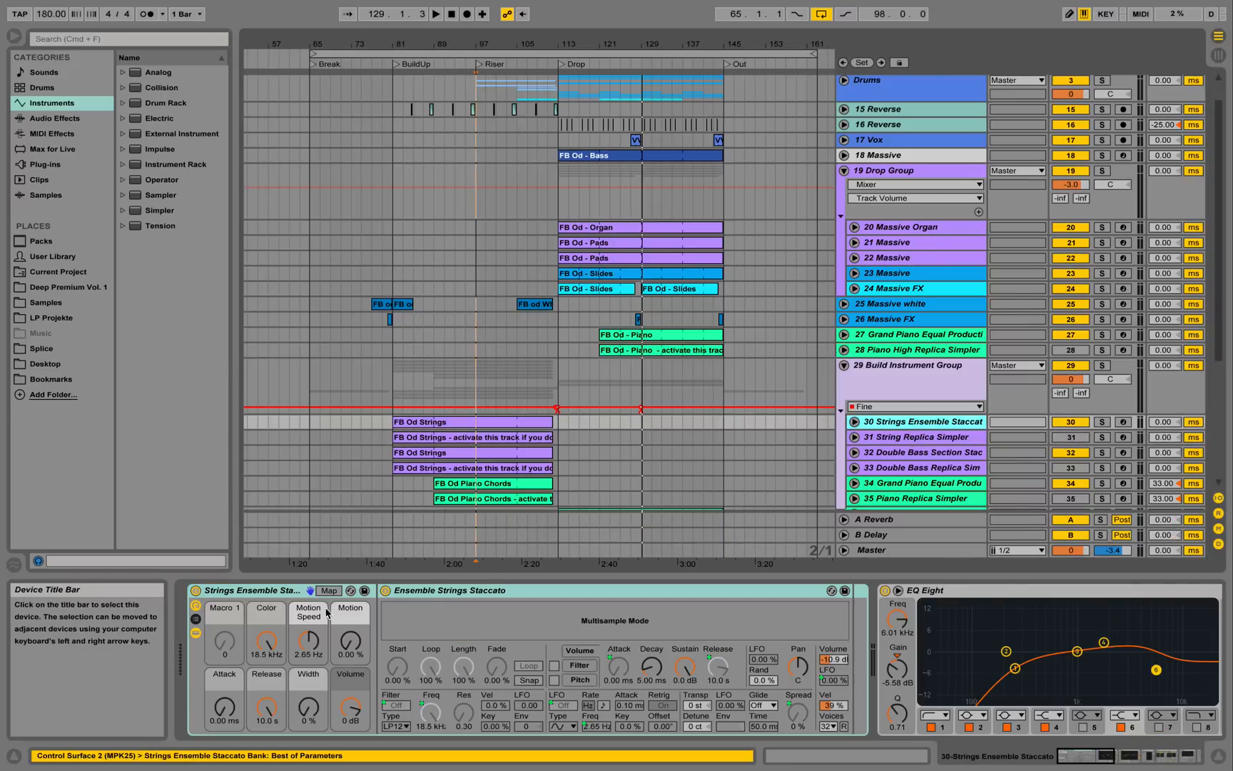
pyautogui.click(1218, 755)
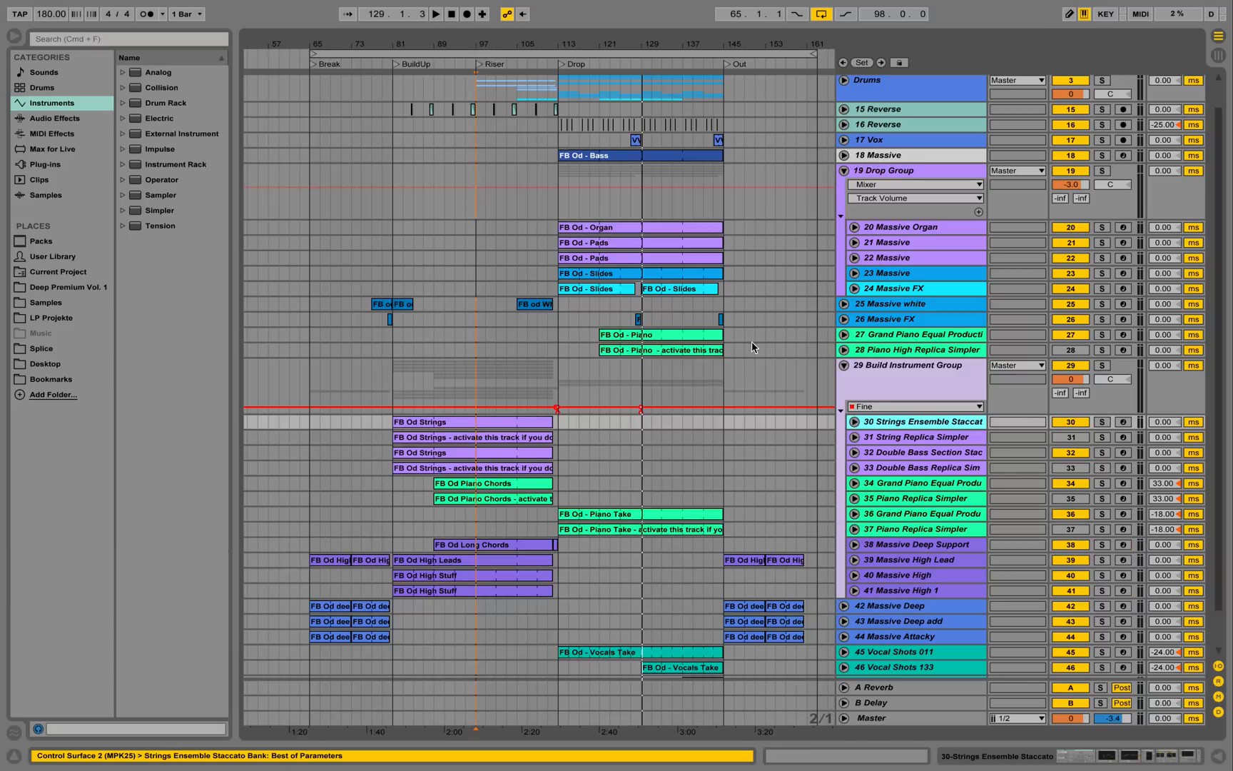
# Play from the Break locator, stop, and open track 42's FB Od deep clip in the note editor.
pyautogui.click(313, 66)
pyautogui.press('space')
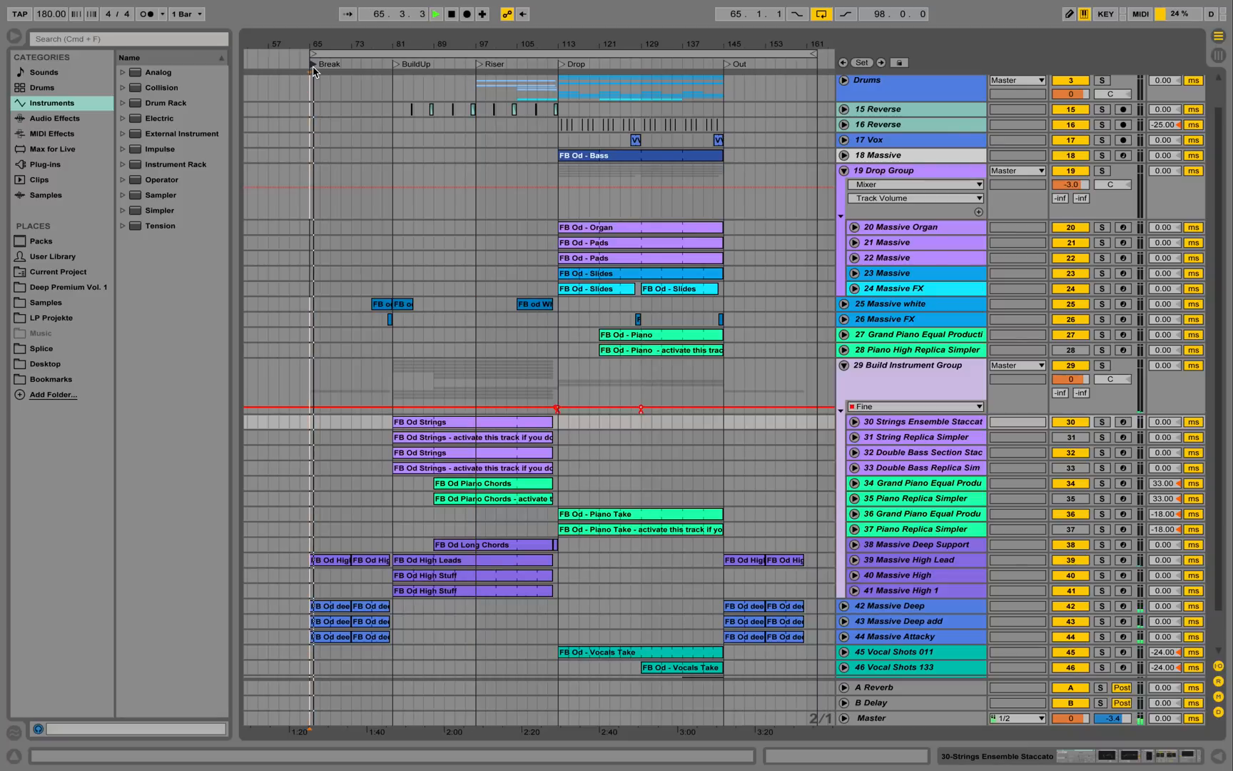
pyautogui.scroll(-2, 413, 259)
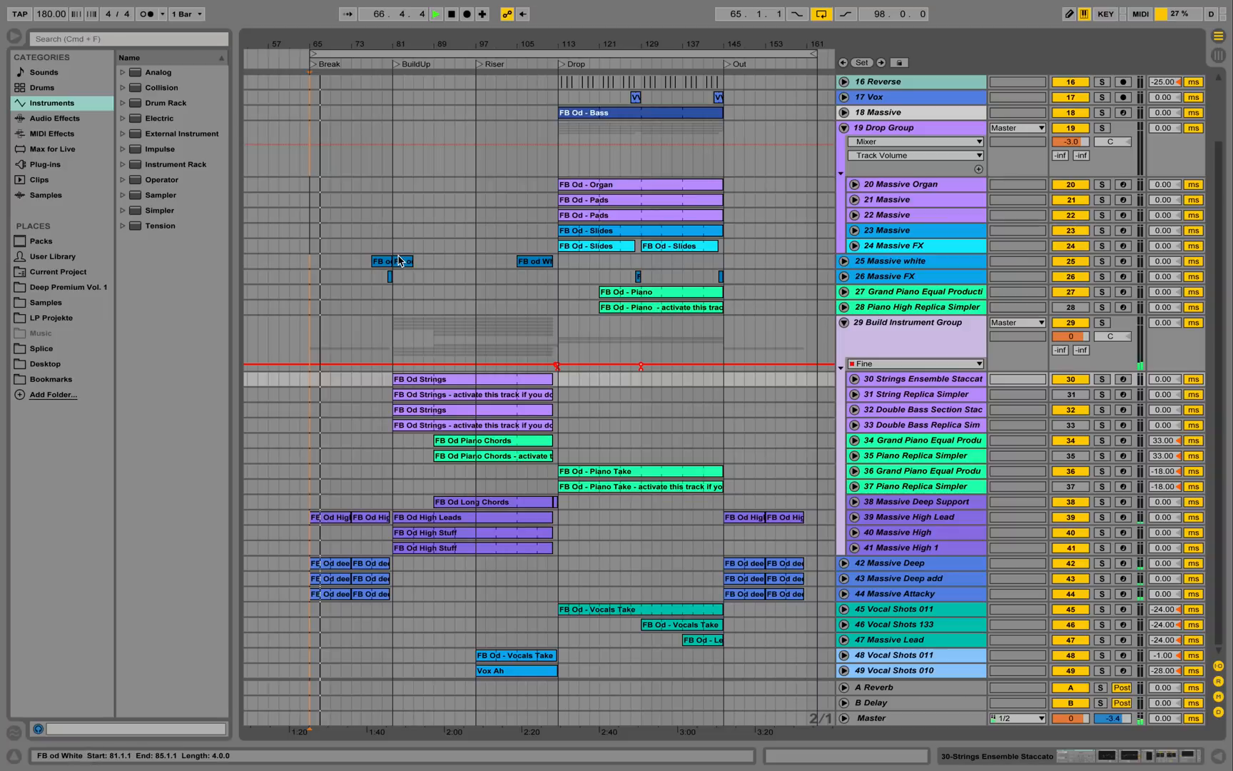
pyautogui.click(528, 261)
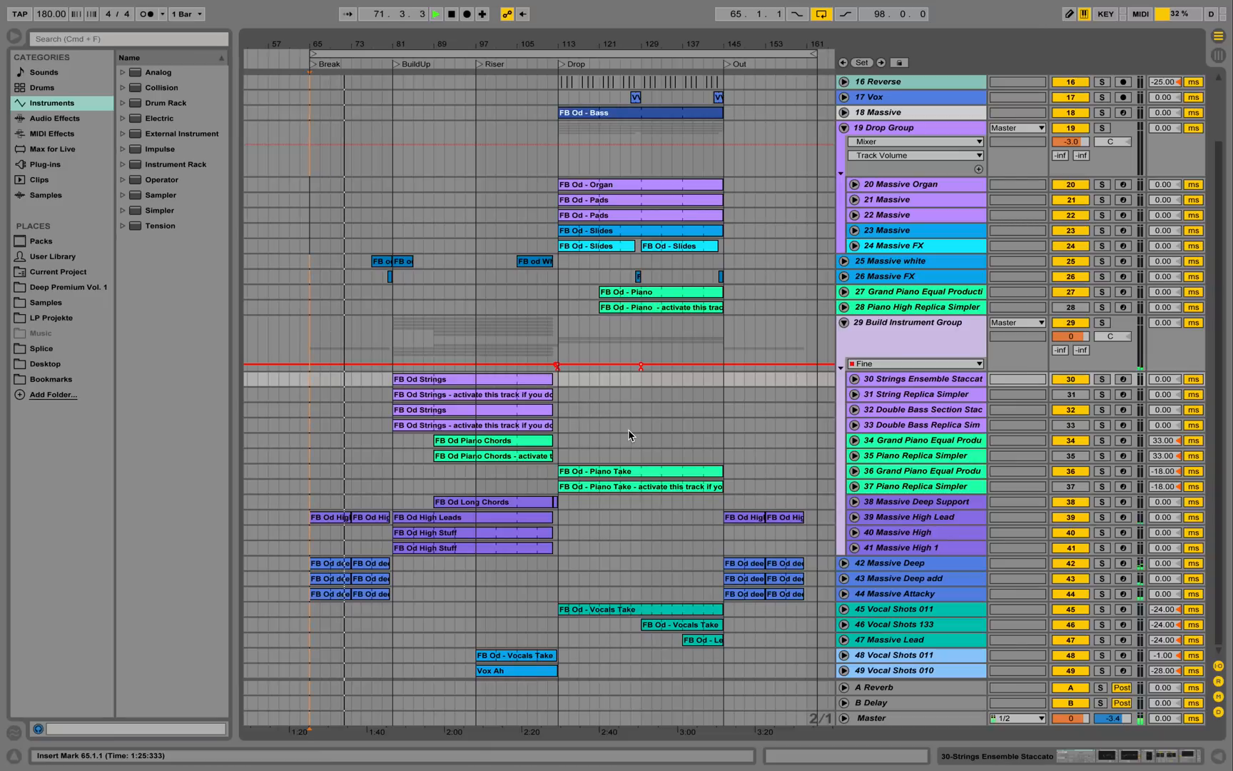
pyautogui.press('space')
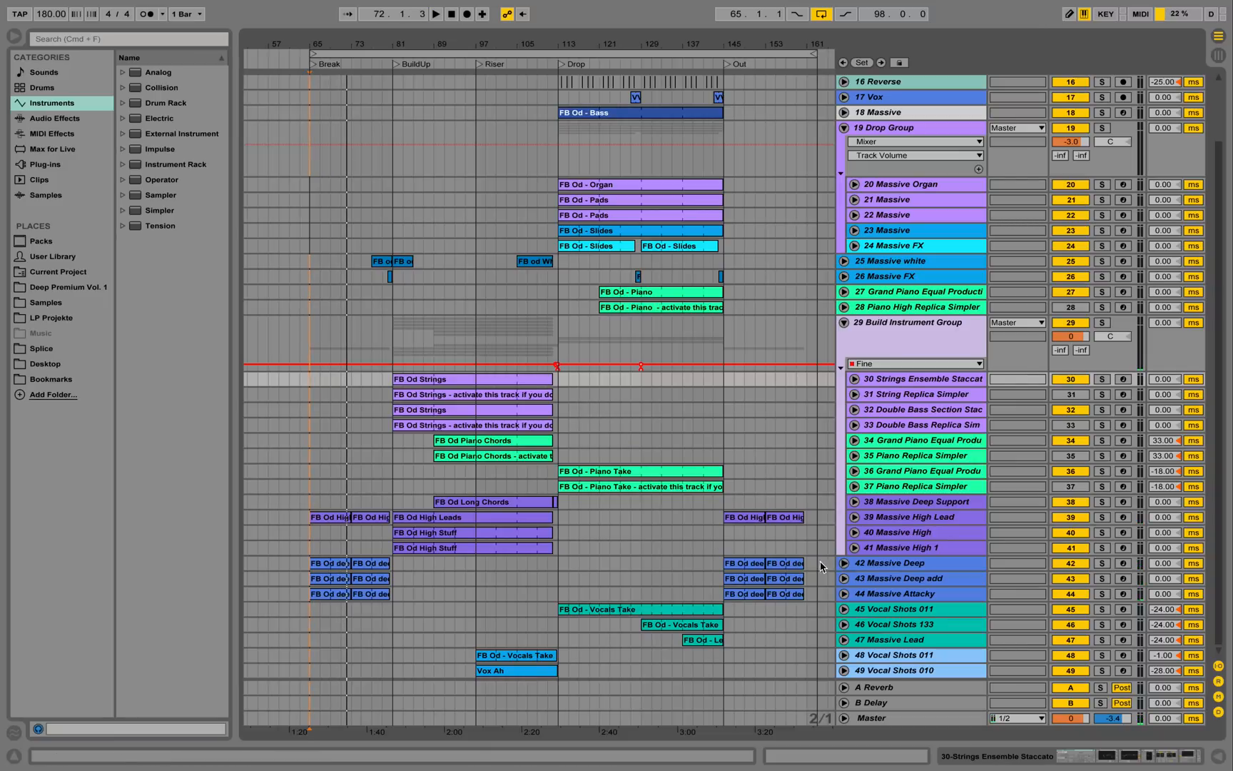
pyautogui.doubleClick(326, 565)
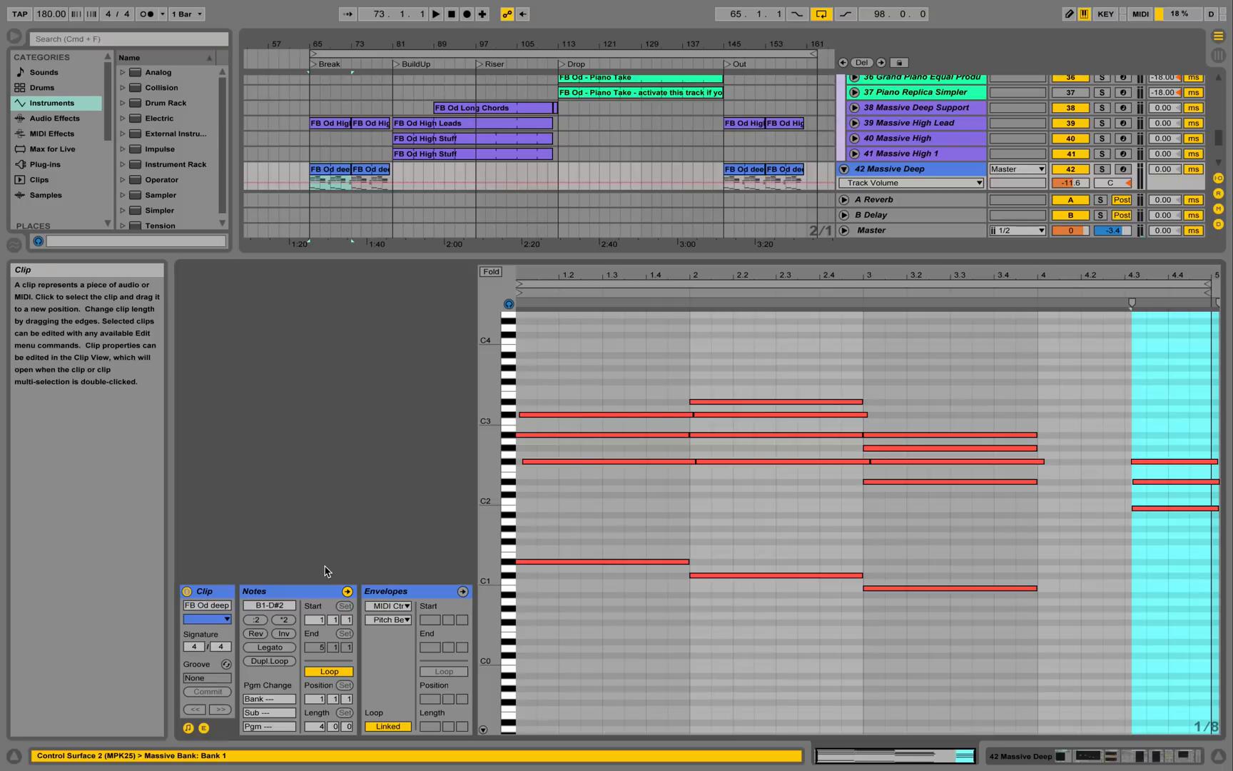
# Replace the FB Od deep notes with track 42's Massive, EQ Eight, Vinyl and Compressor Sidechain chain.
pyautogui.click(688, 372)
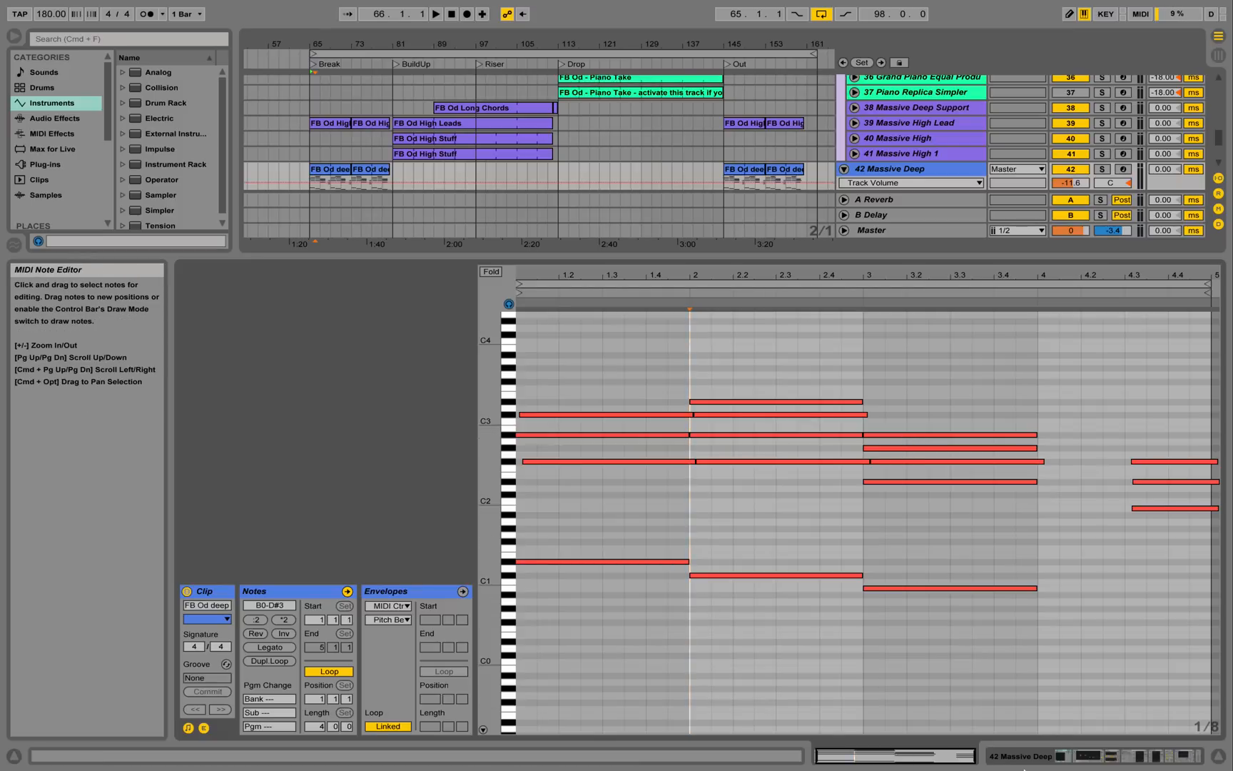
pyautogui.click(1064, 755)
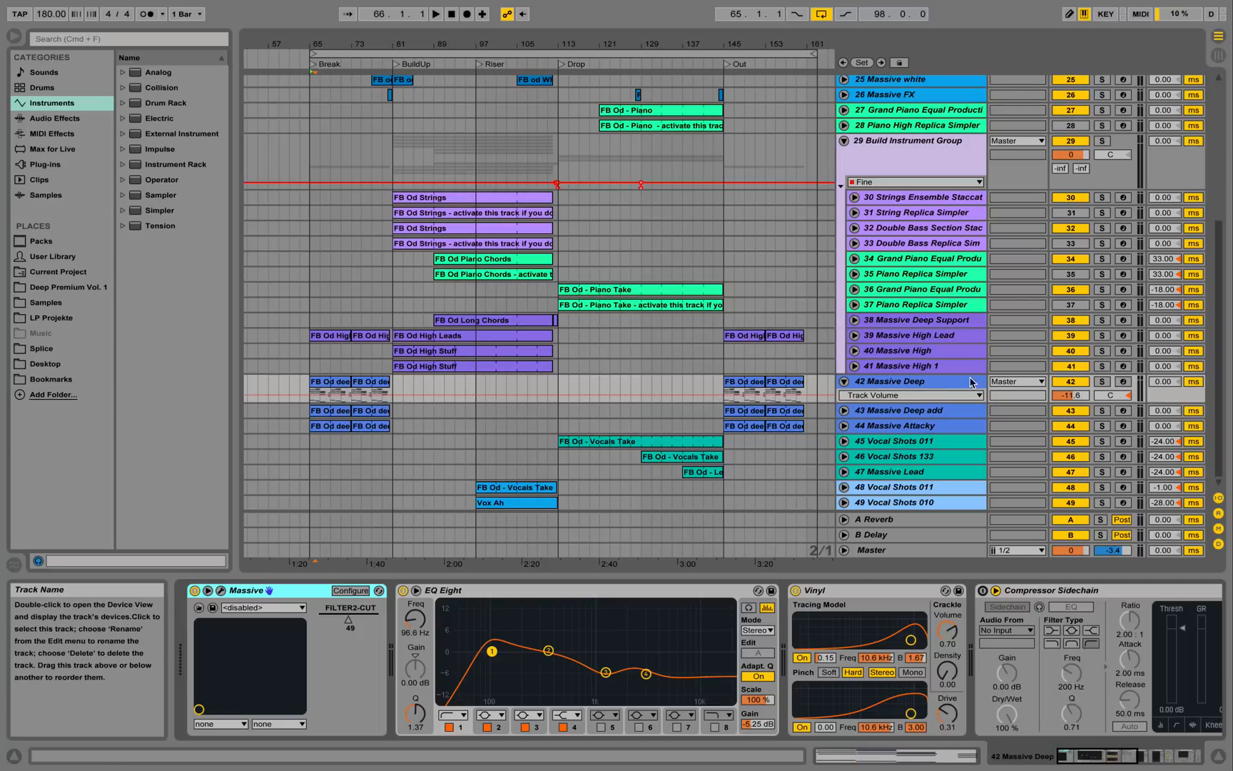
# Solo the 42 Massive Deep track and listen to it.
pyautogui.click(1103, 382)
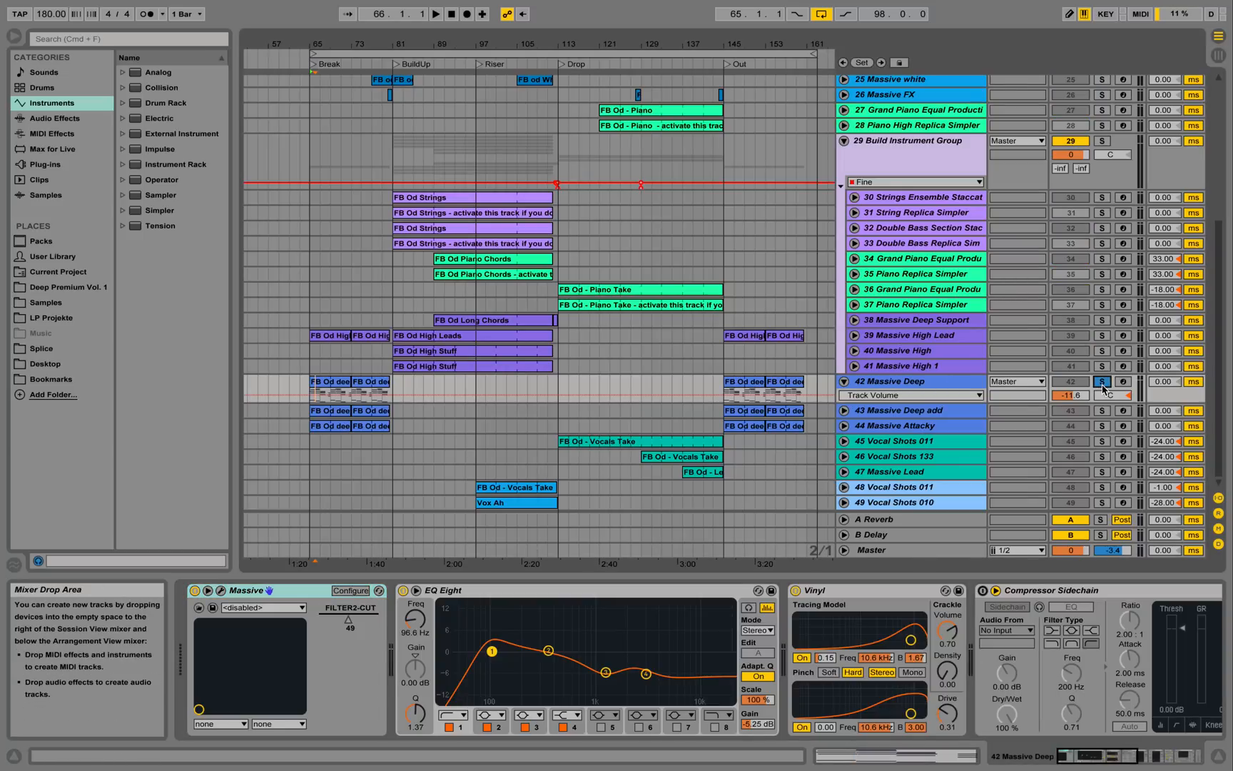
pyautogui.press('space')
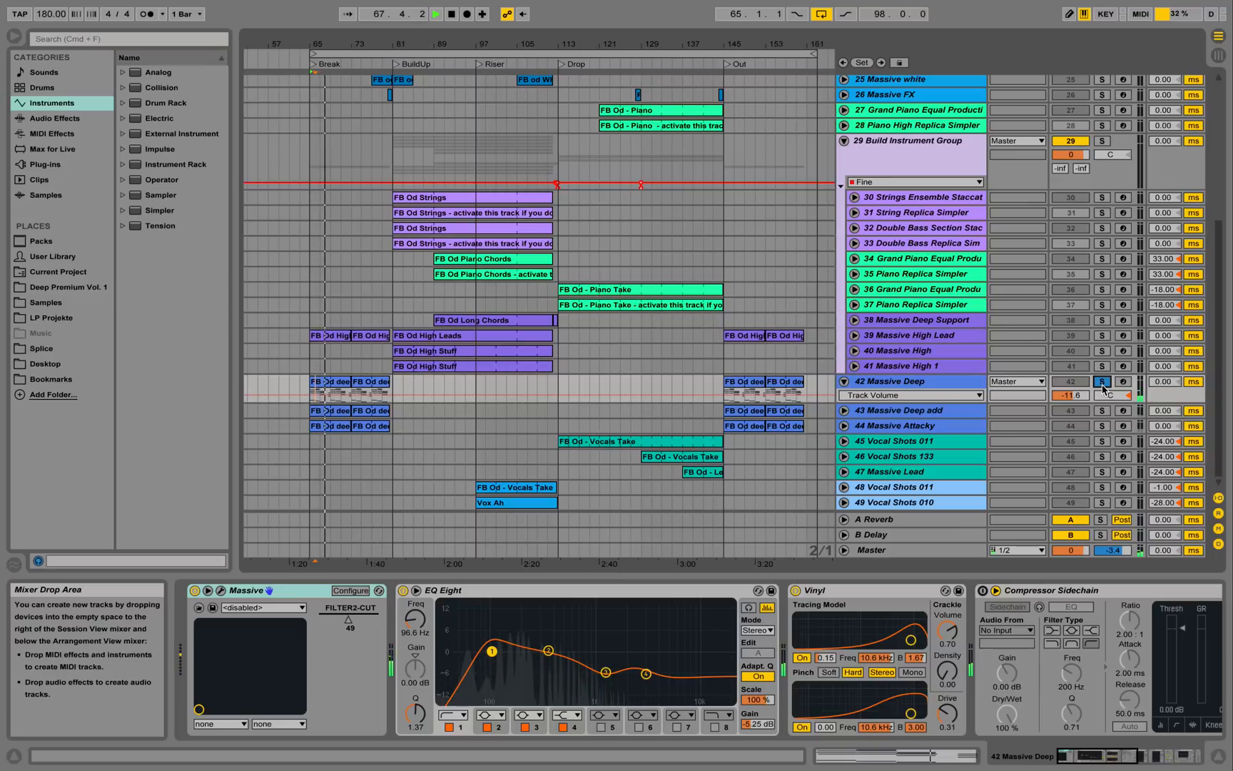
pyautogui.press('space')
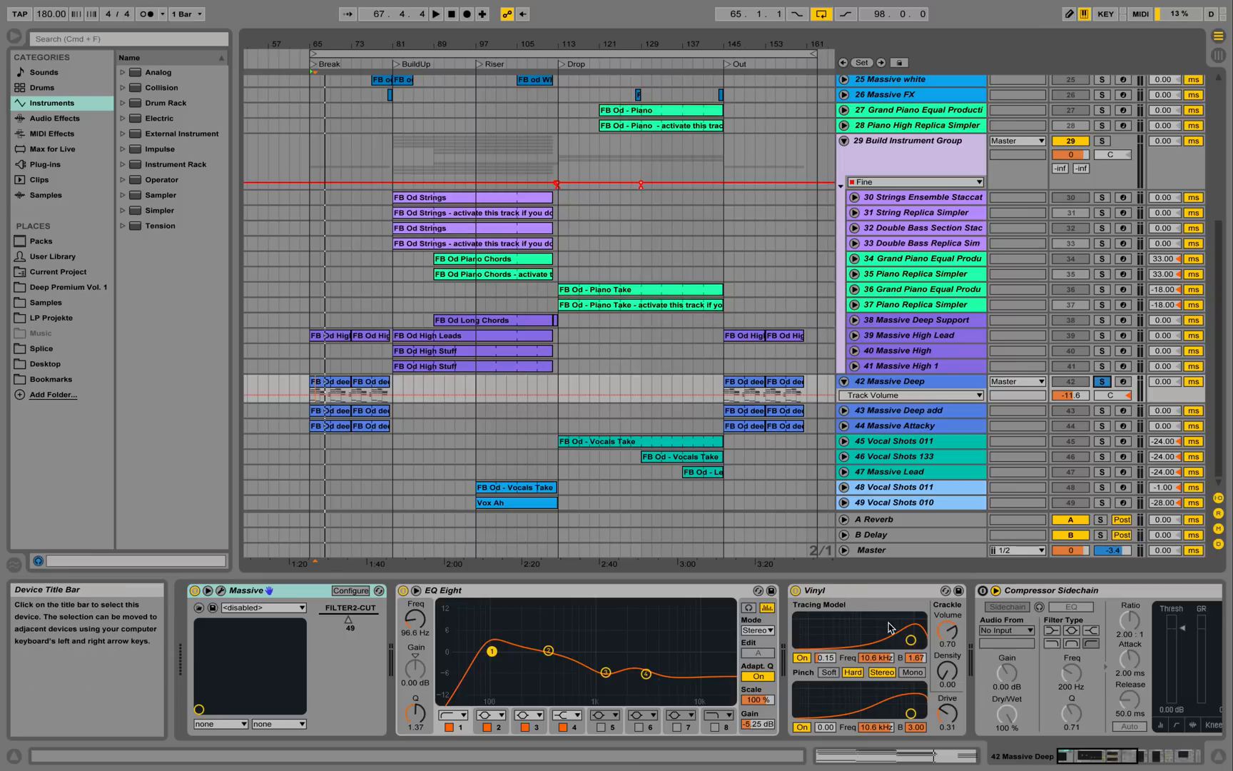
# List Audio Effects in the browser and scroll through the Massive Deep device chain.
pyautogui.click(55, 118)
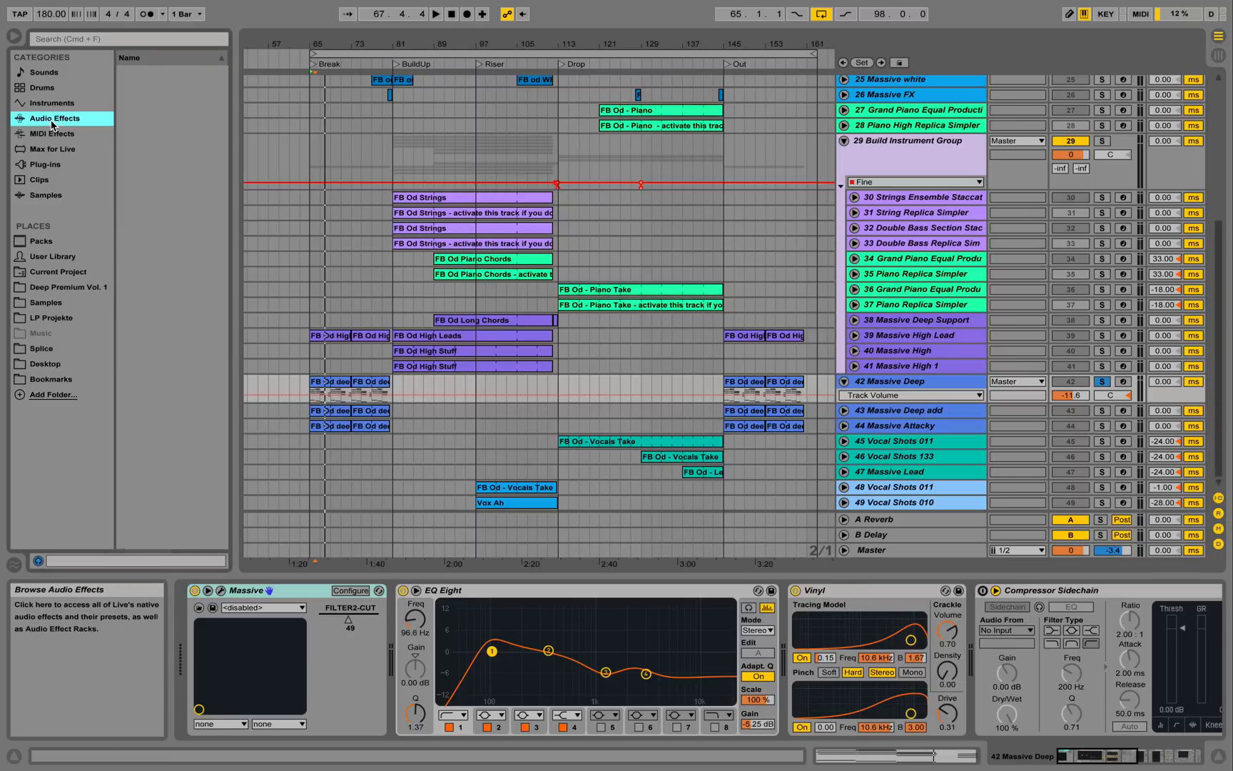
pyautogui.scroll(-3, 164, 385)
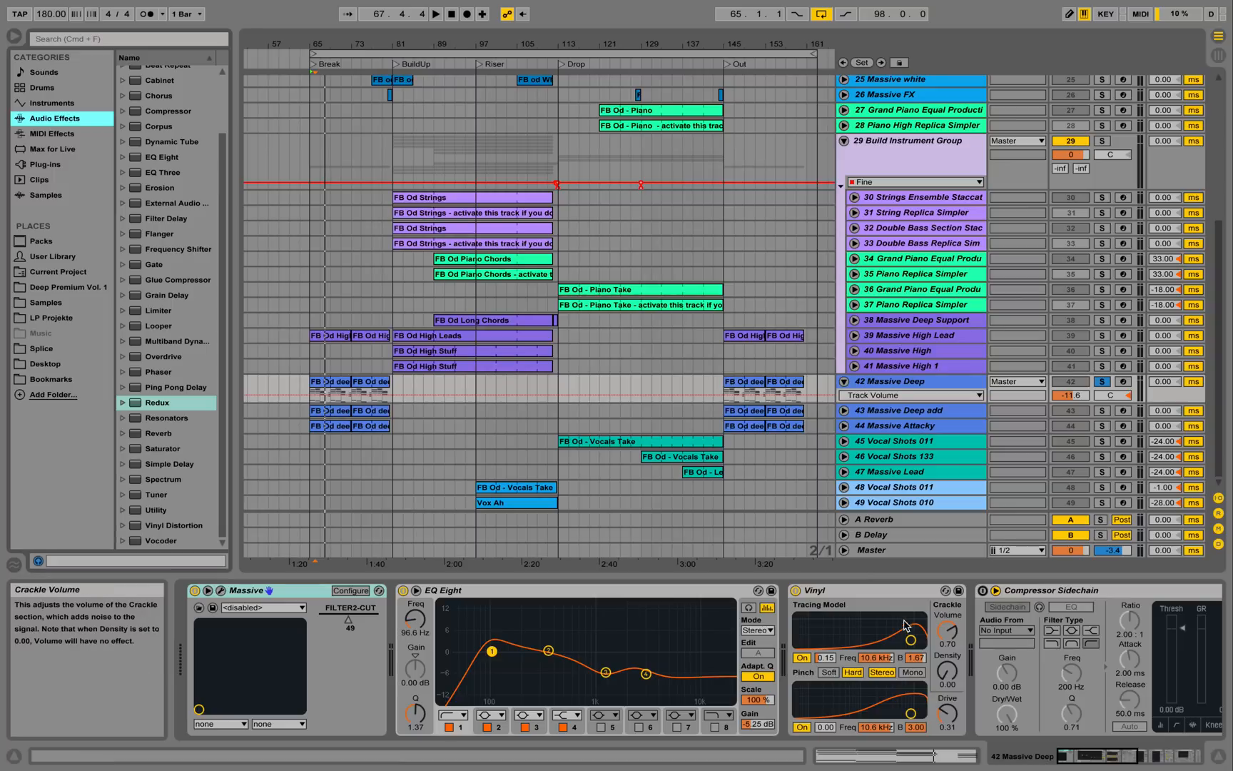
pyautogui.moveTo(1115, 763); pyautogui.dragTo(1179, 764)
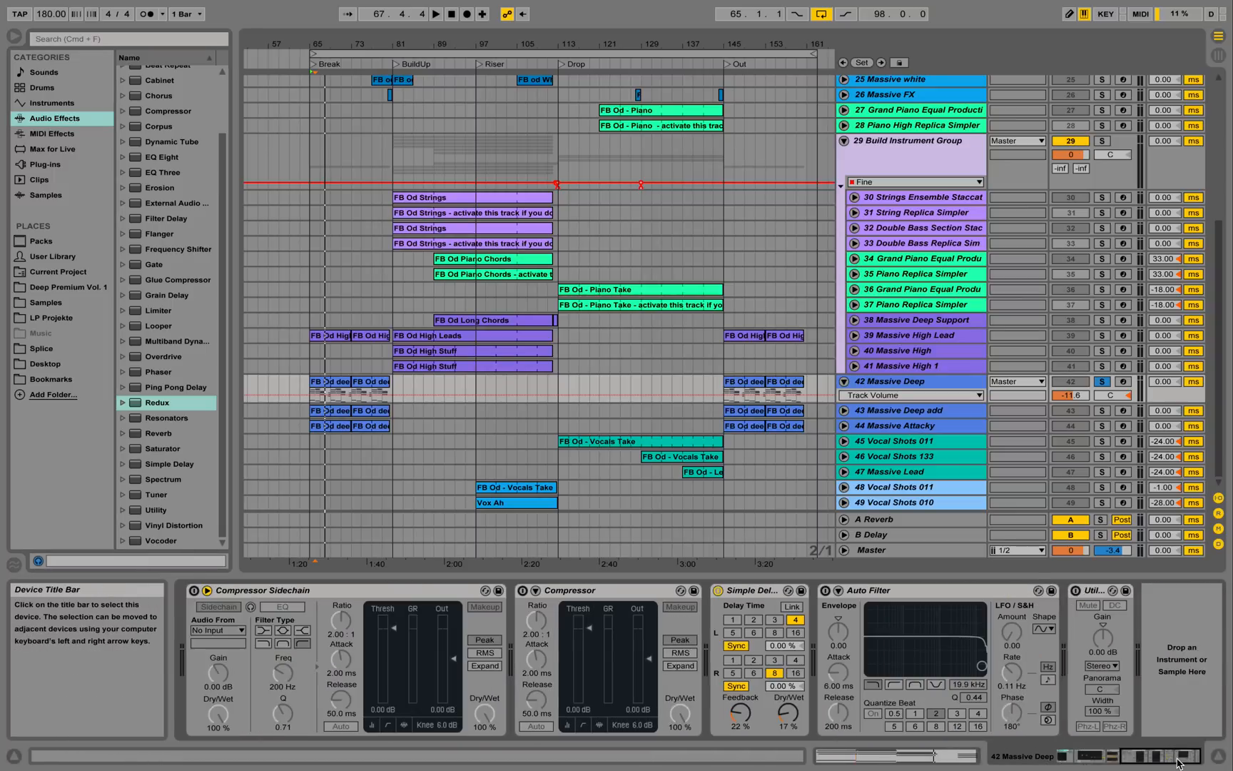
pyautogui.hscroll(-5, 1019, 626)
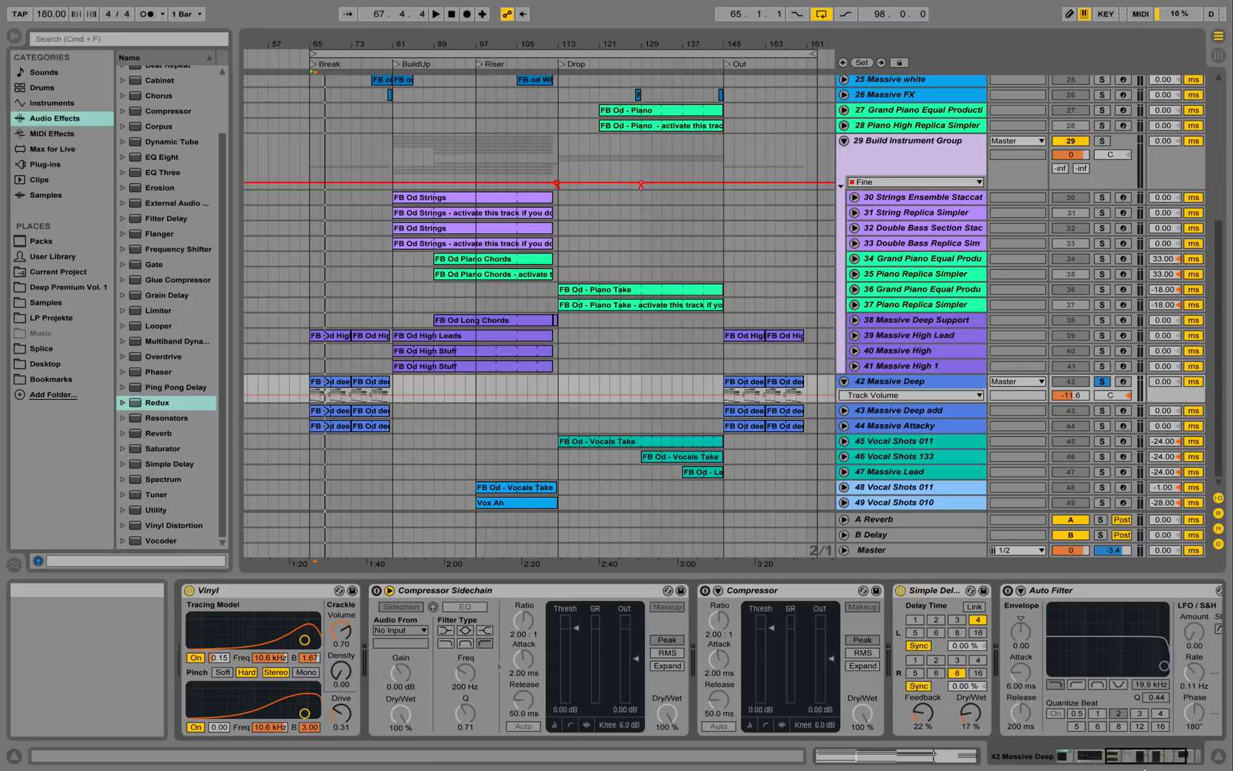
pyautogui.moveTo(1133, 758)
pyautogui.mouseDown()
pyautogui.moveTo(1157, 757)
pyautogui.moveTo(1125, 760)
pyautogui.mouseUp()
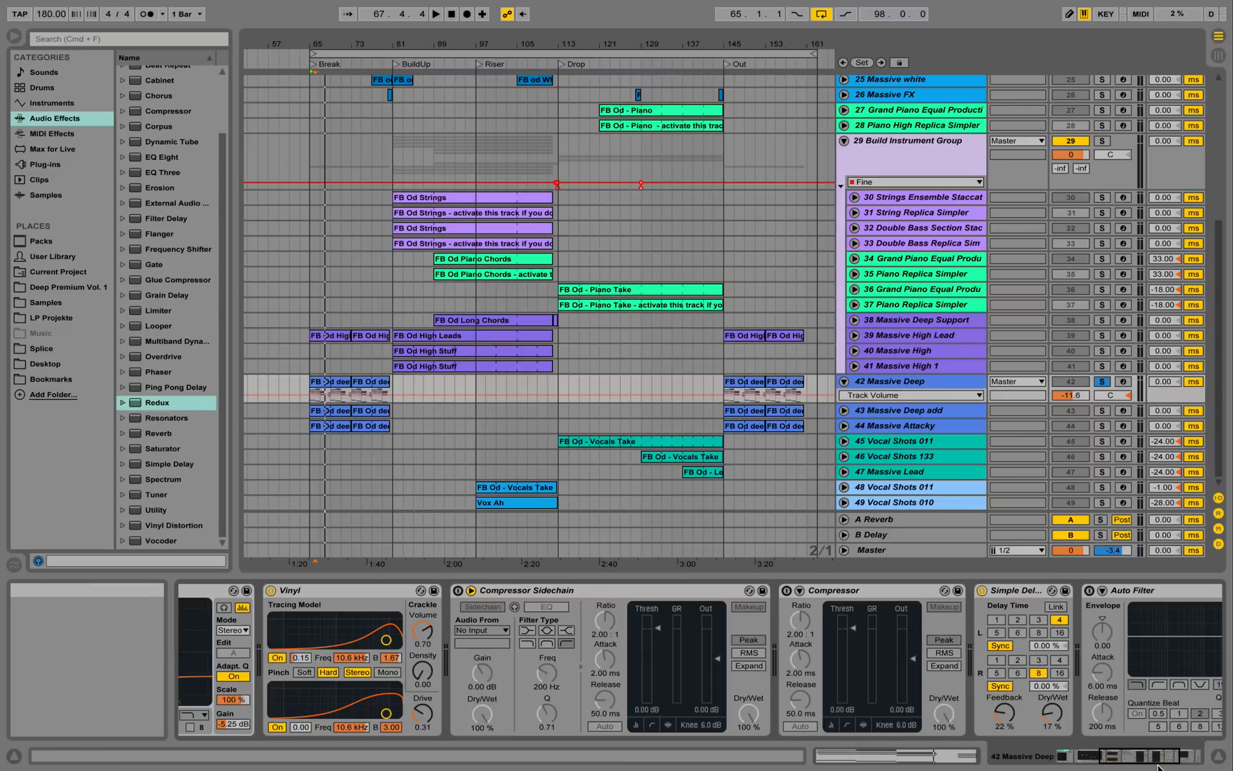
pyautogui.moveTo(1147, 758); pyautogui.dragTo(1093, 754)
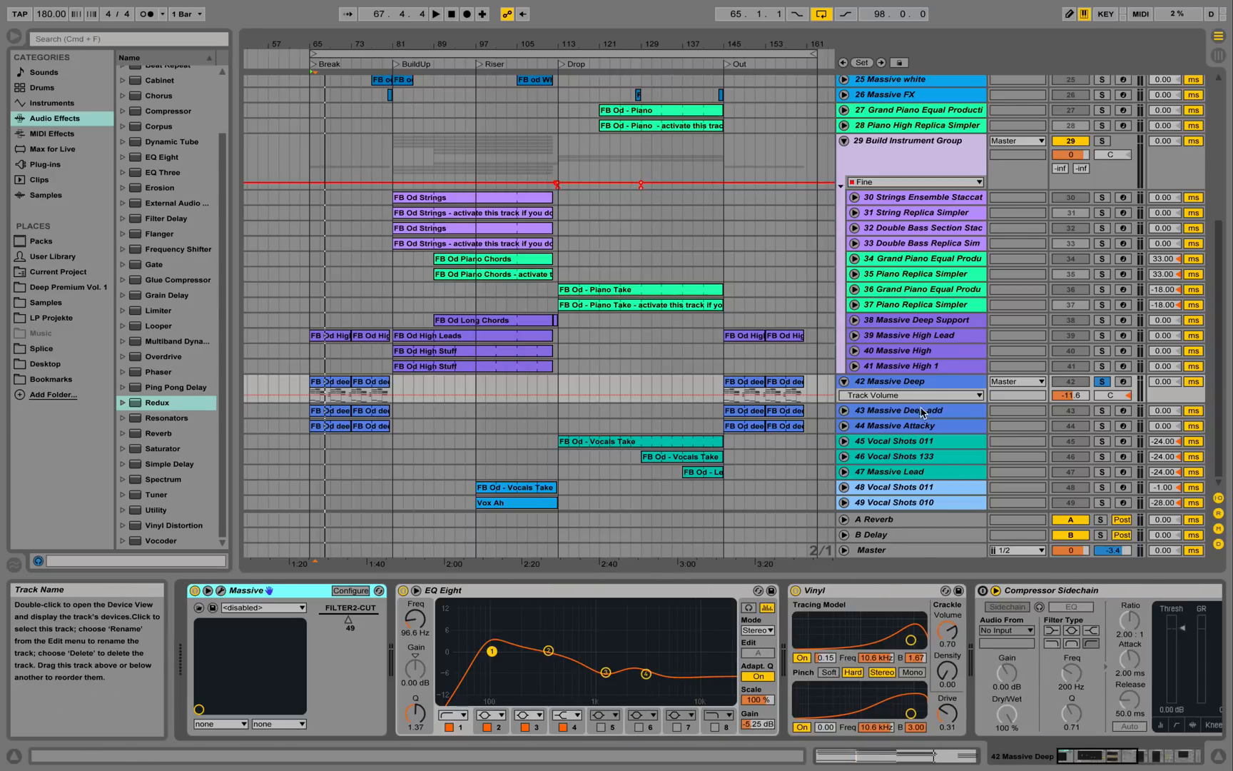
# Look at the Massive Deep synth editor, close it, and listen to the track.
pyautogui.click(221, 591)
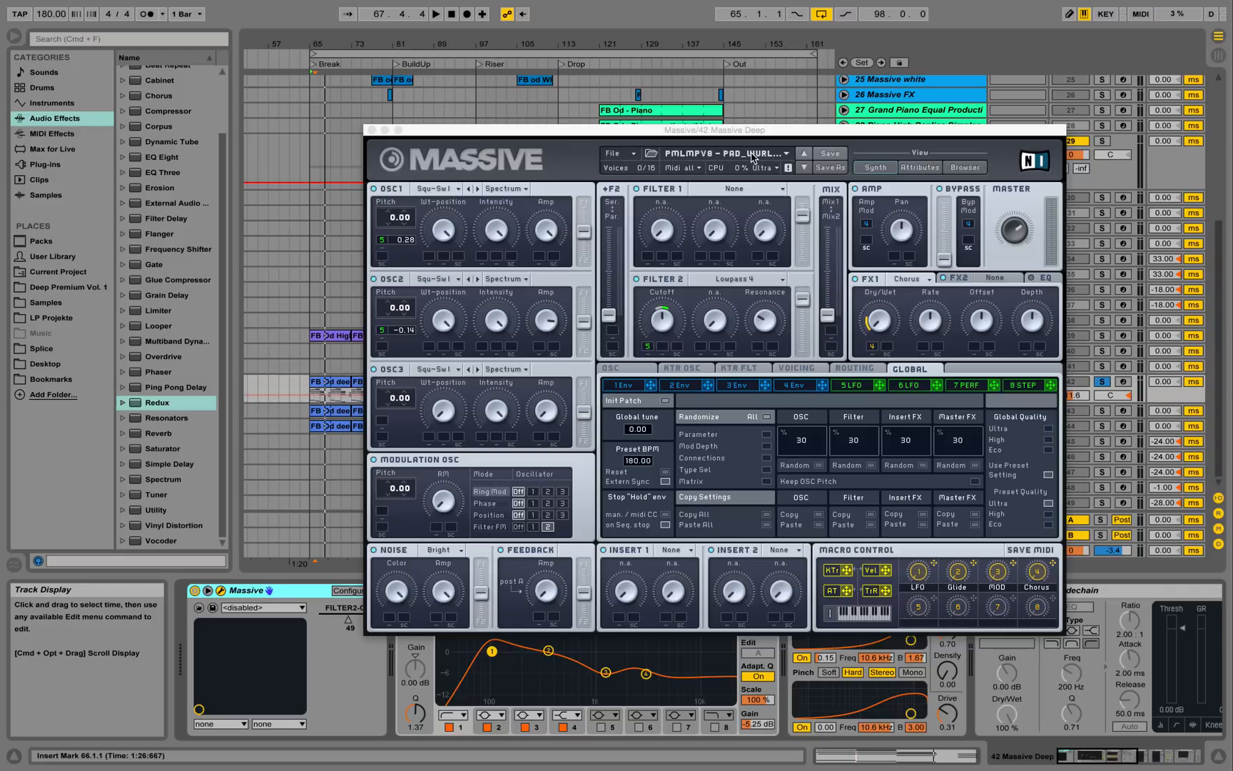
pyautogui.click(370, 130)
pyautogui.press('space')
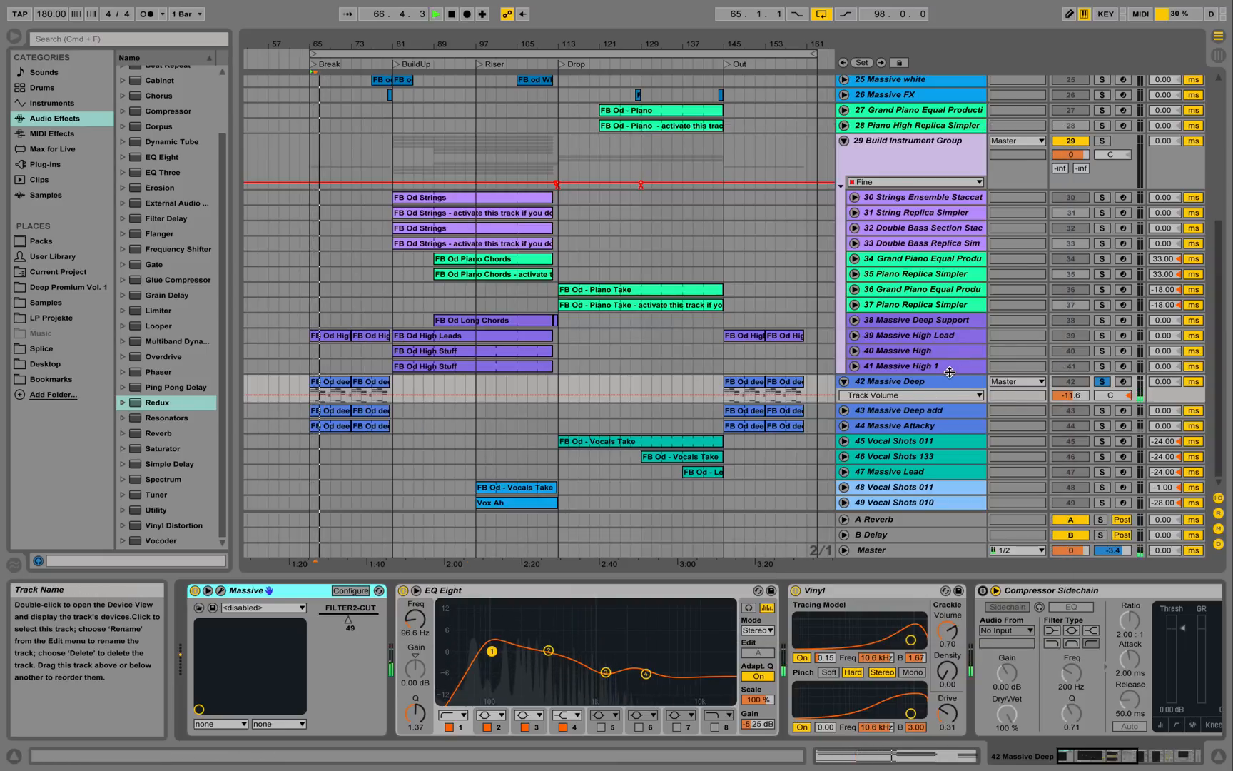
pyautogui.press('space')
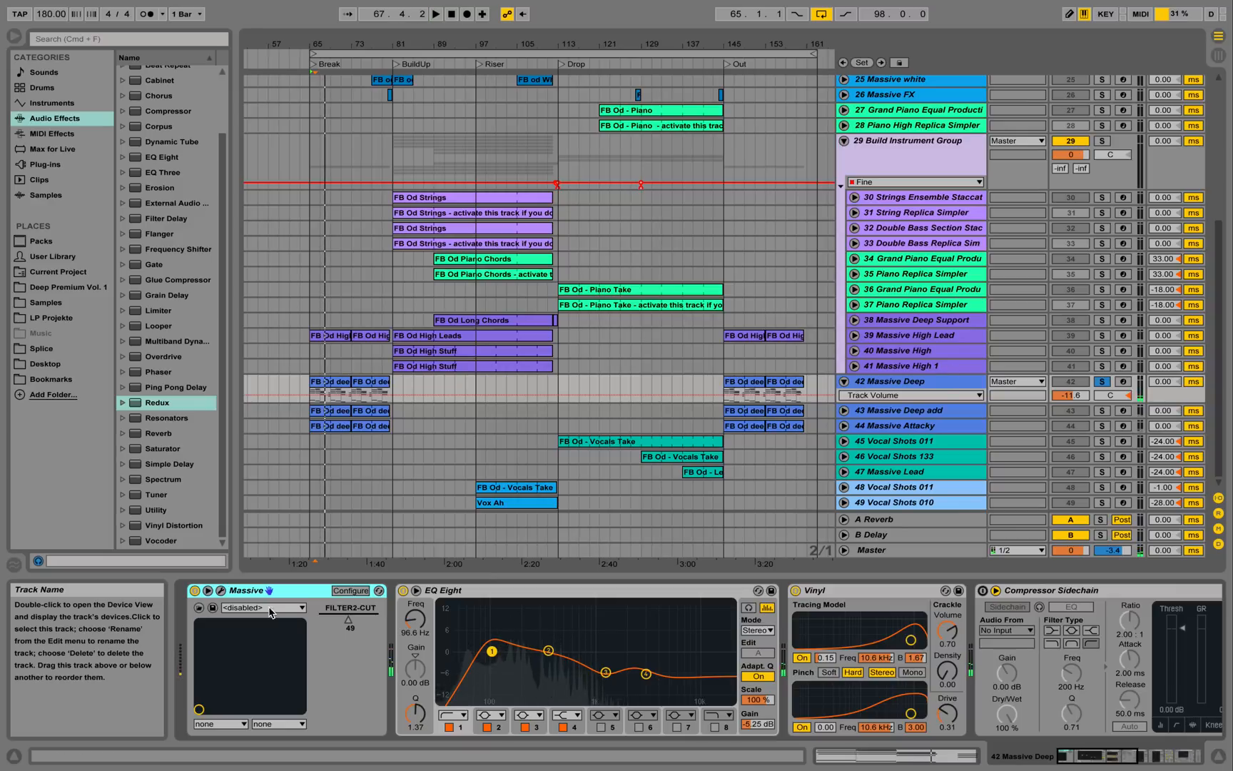
# Sweep Massive Deep's Filter 2 Cutoff open to 50 during playback, then close the editor.
pyautogui.click(220, 591)
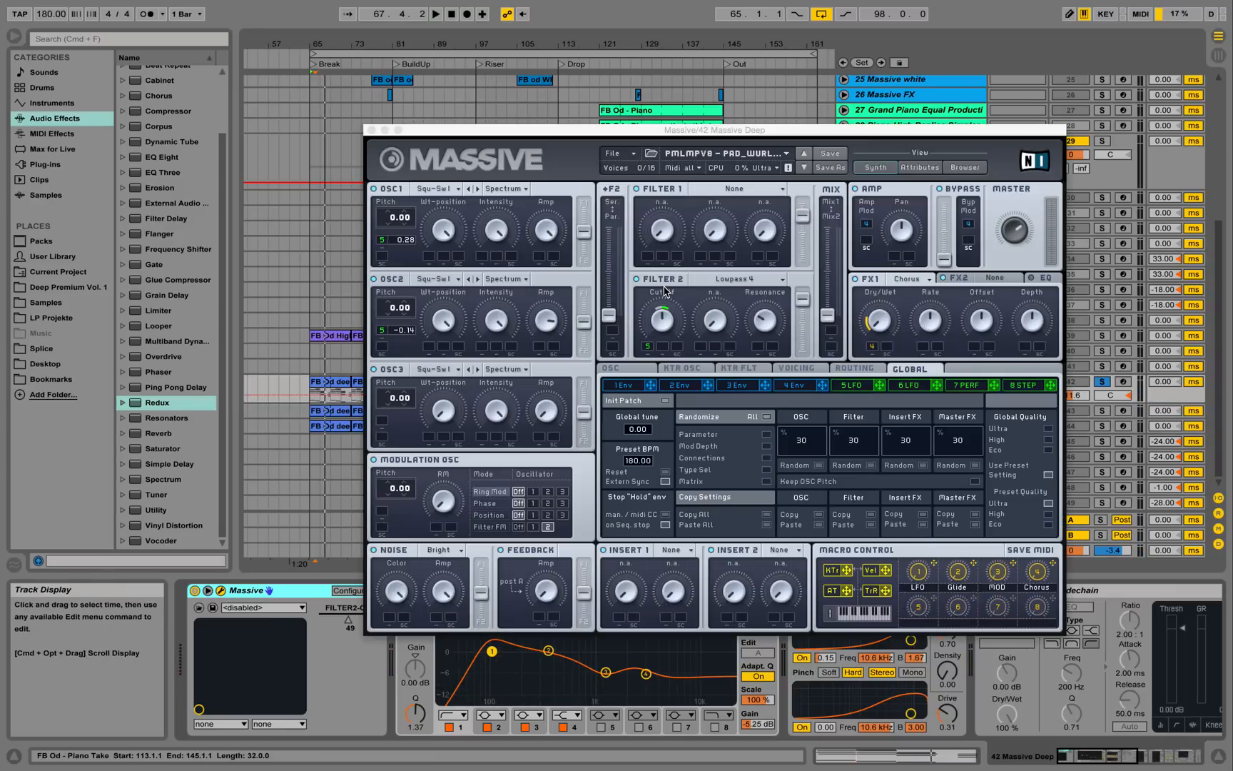
pyautogui.press('space')
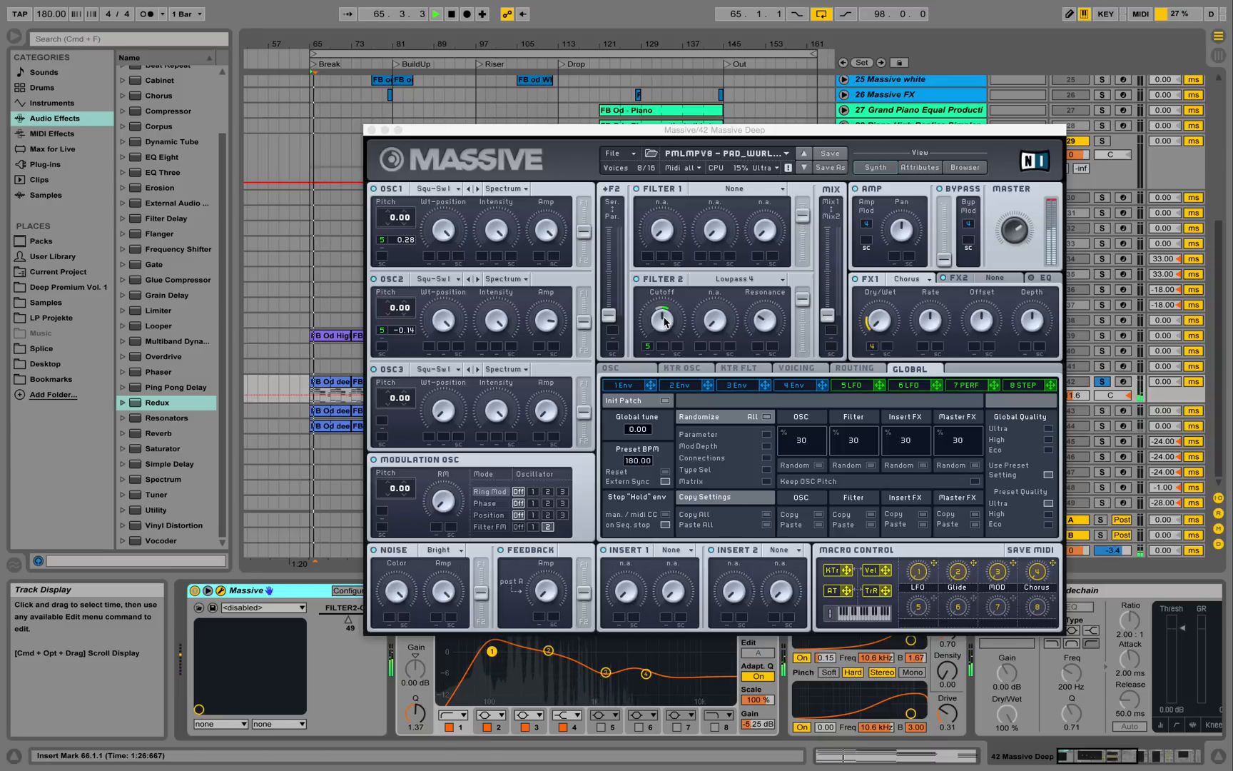
pyautogui.moveTo(661, 319); pyautogui.dragTo(693, 316)
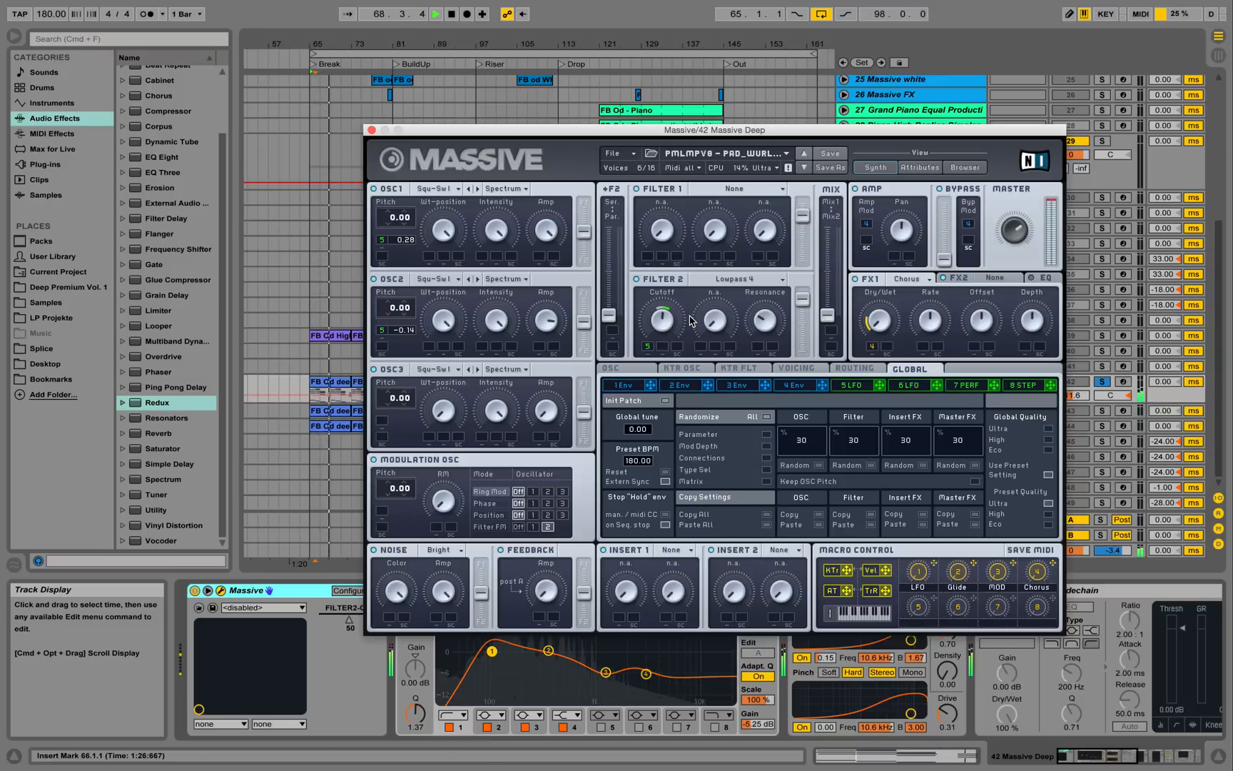
pyautogui.click(372, 130)
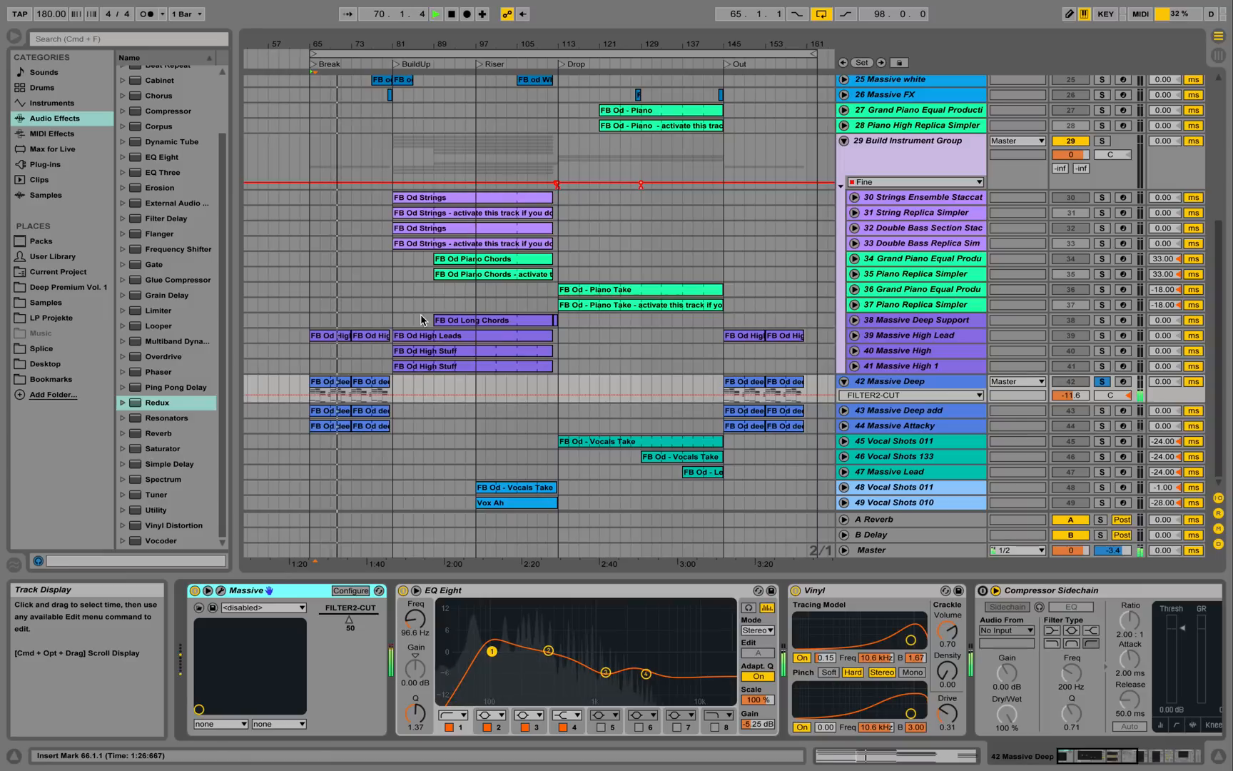
pyautogui.press('space')
# Unfold track 43 Massive Deep add and show its clip's MIDI notes.
pyautogui.click(898, 416)
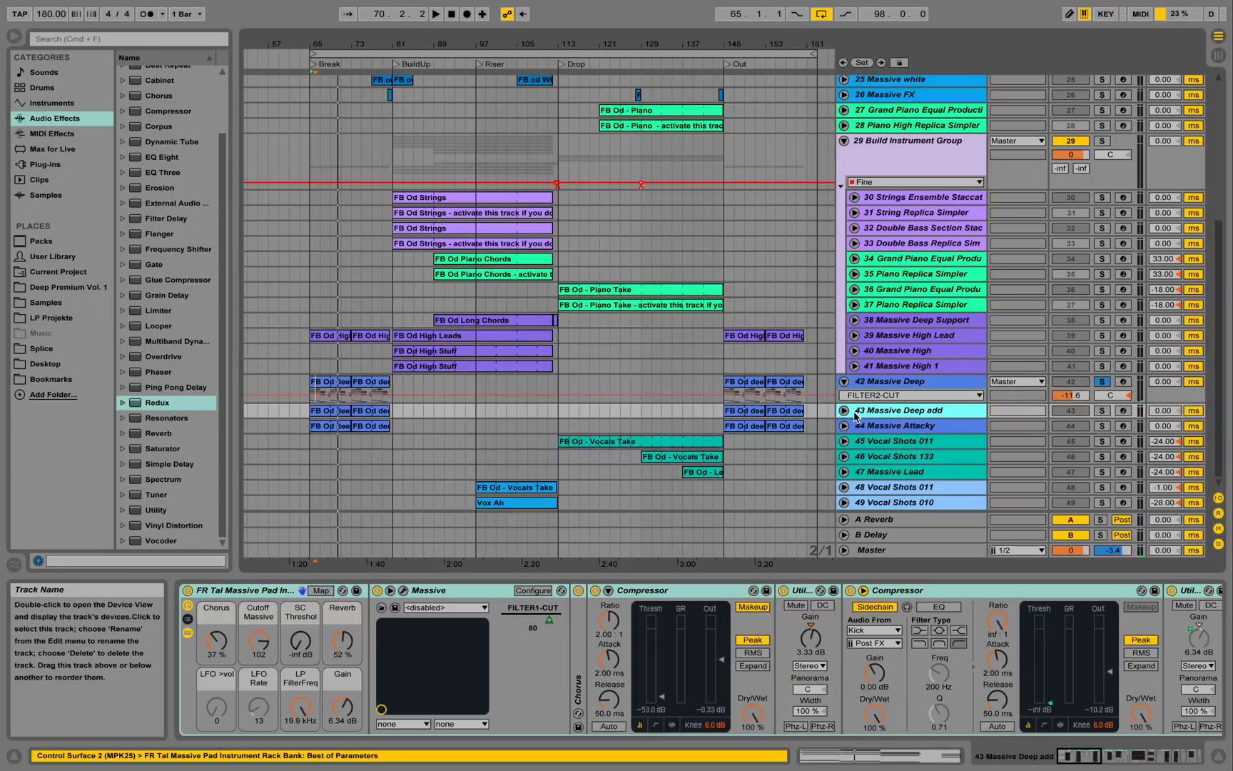
pyautogui.click(845, 411)
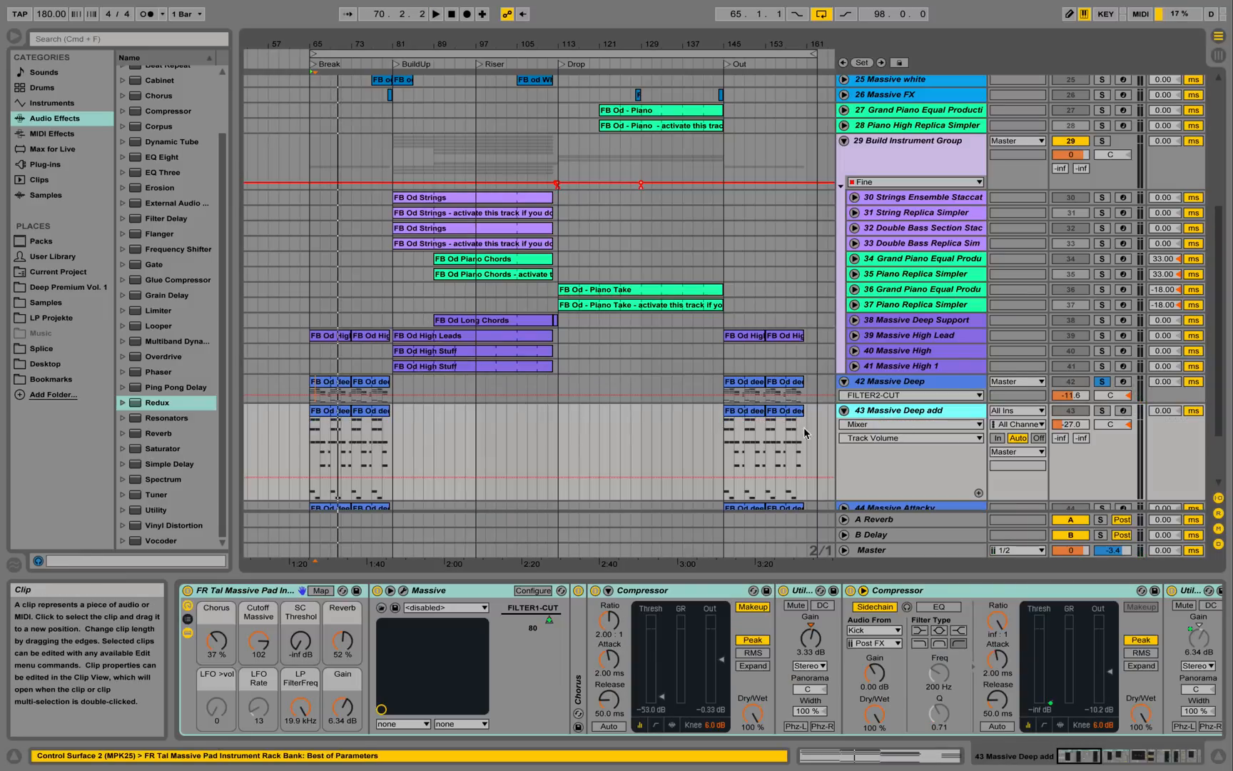
pyautogui.doubleClick(345, 413)
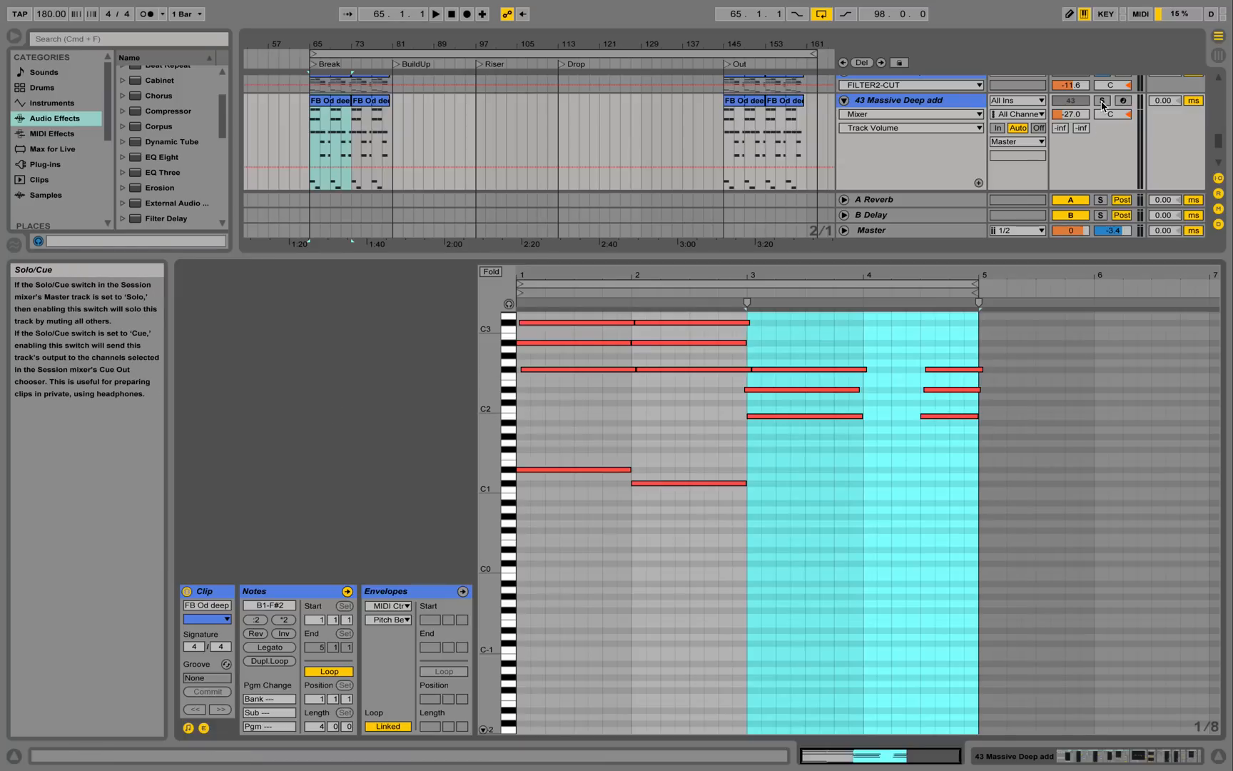
# Listen to Massive Deep add soloed, unsolo it, and hide the clip editor.
pyautogui.click(1103, 101)
pyautogui.press('space')
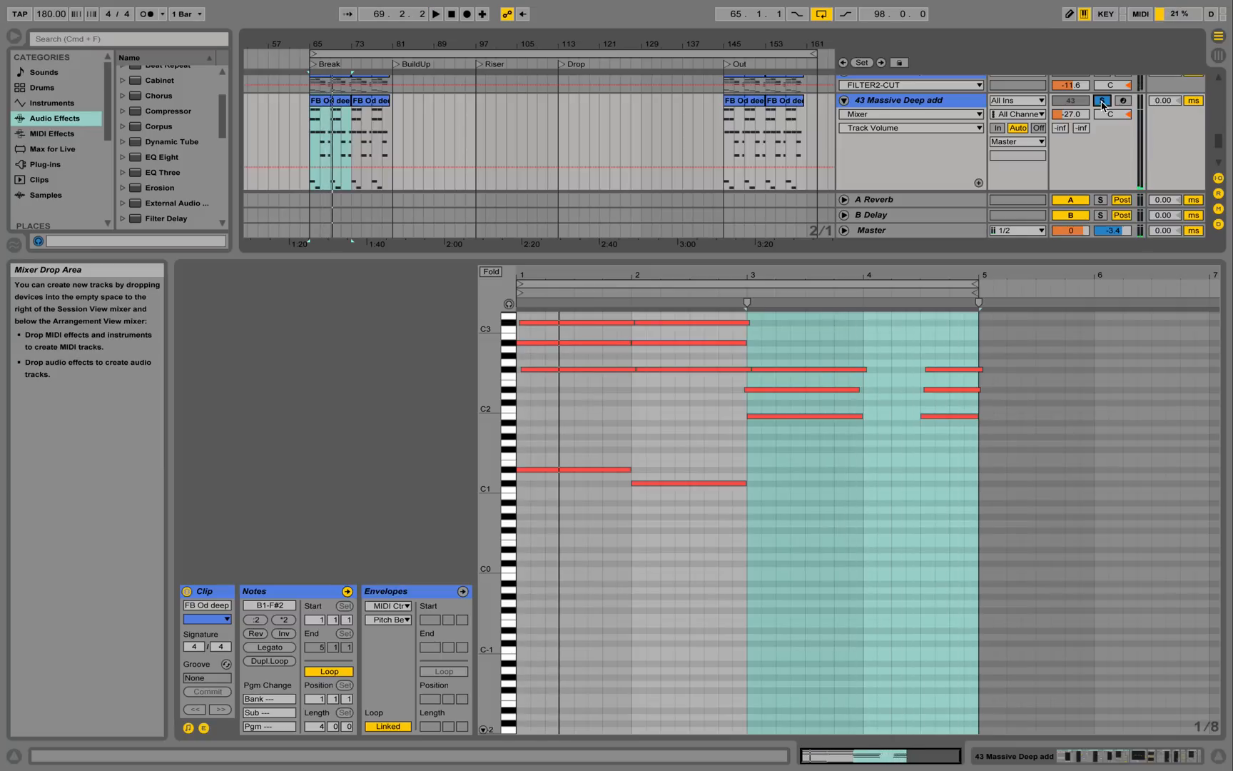
pyautogui.click(1103, 104)
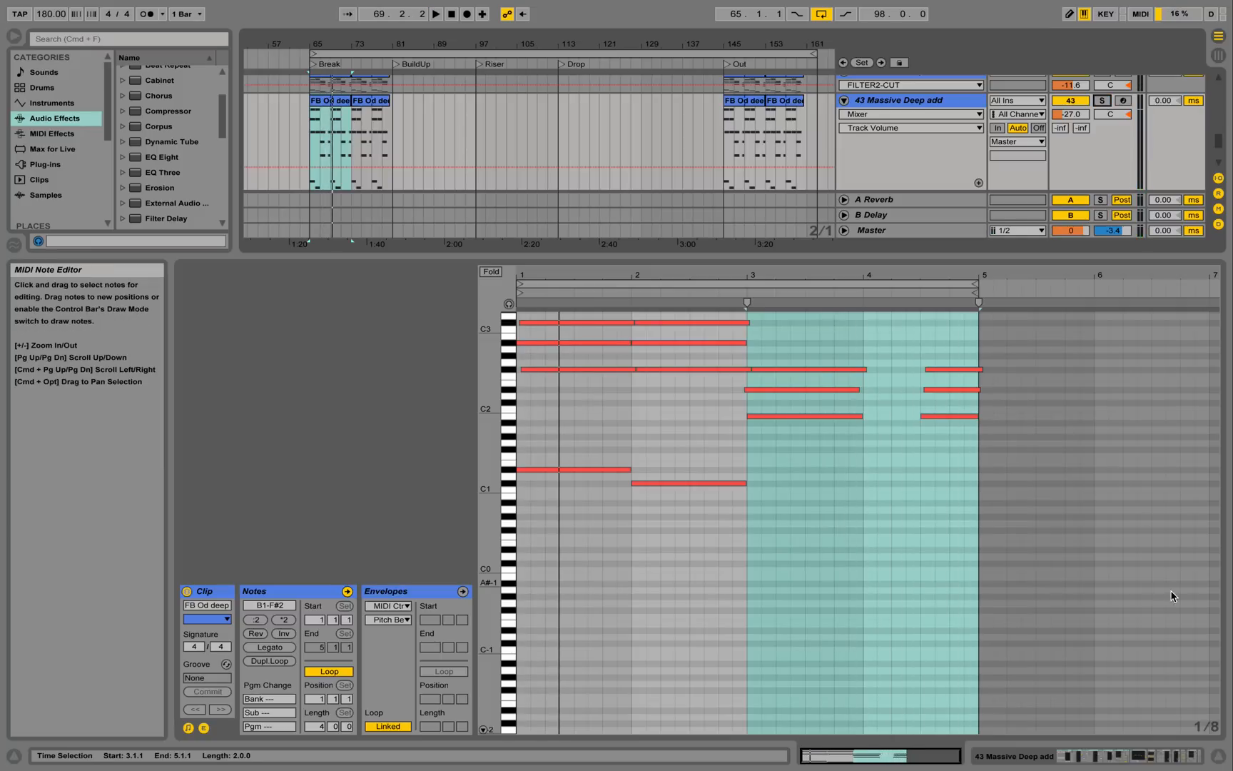
pyautogui.click(1218, 758)
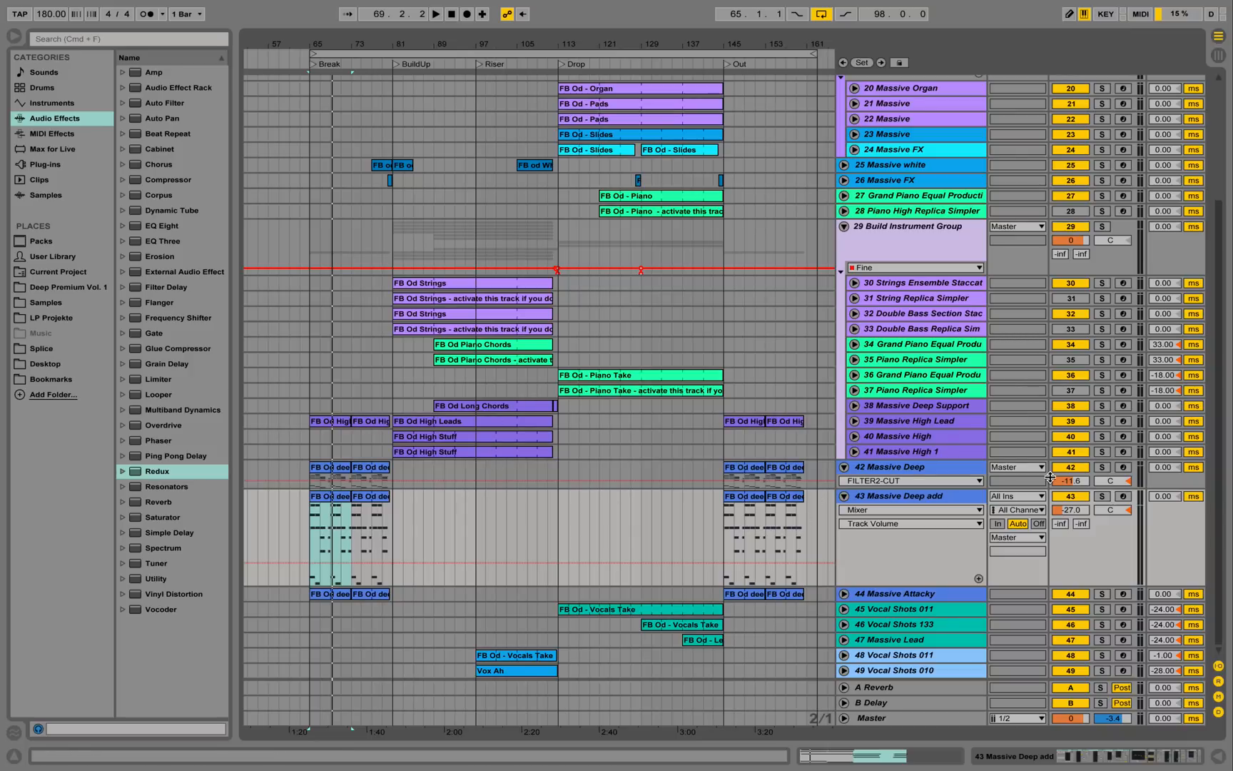
# Solo tracks 42 and 43 together, play them, then show track 43's Massive Pad, Compressor and Utility chain.
pyautogui.click(1103, 467)
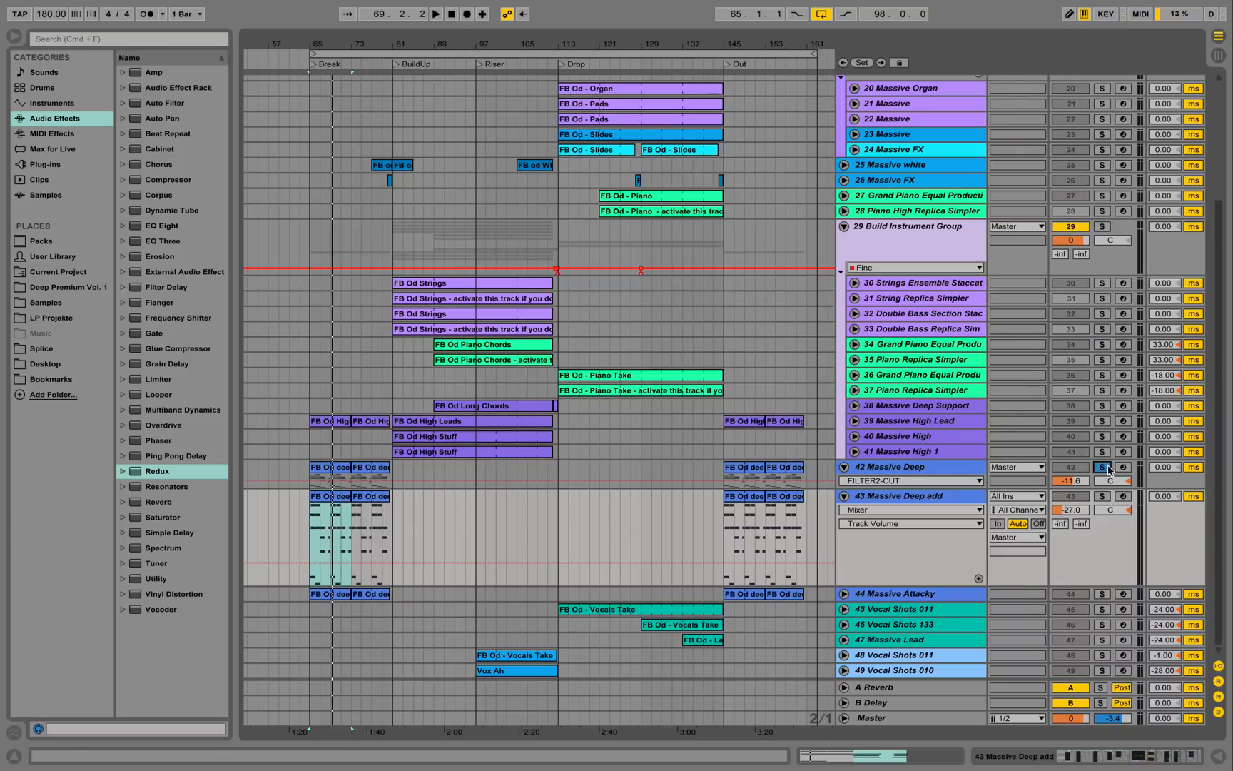
pyautogui.click(1102, 498)
pyautogui.press('space')
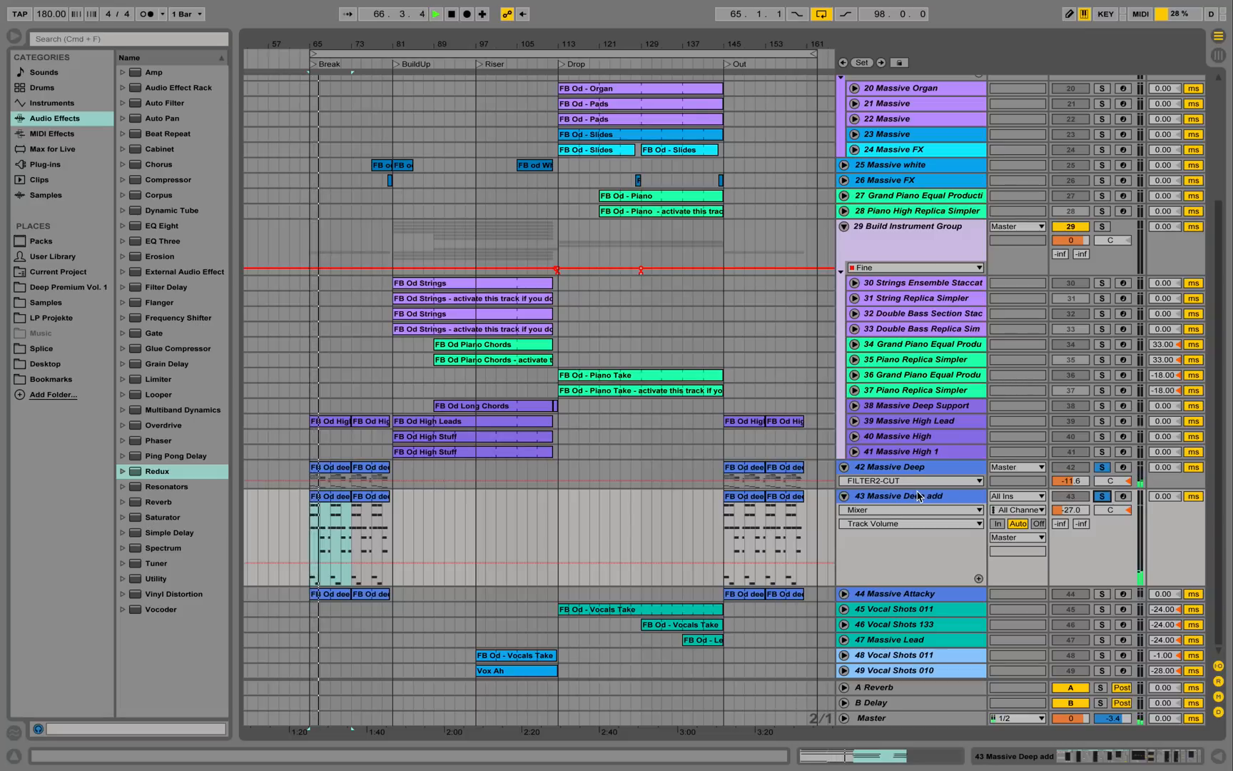
pyautogui.press('space')
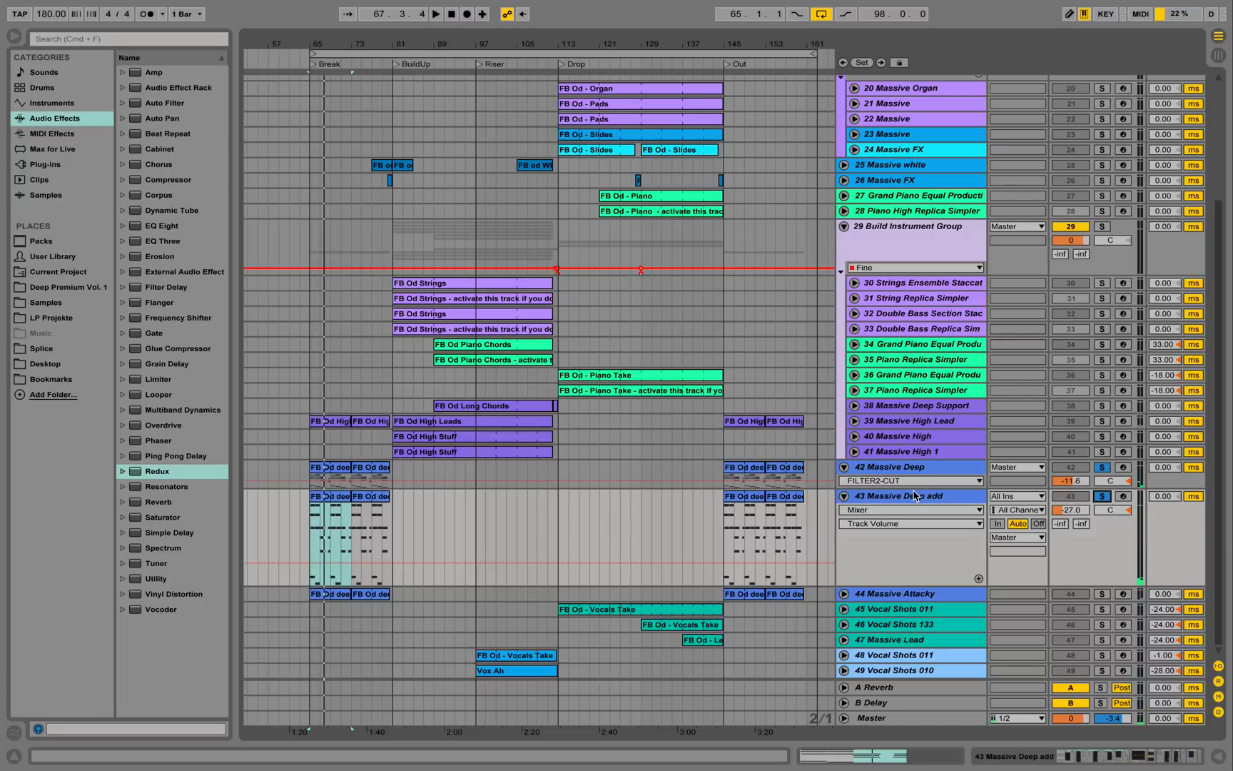
pyautogui.doubleClick(917, 503)
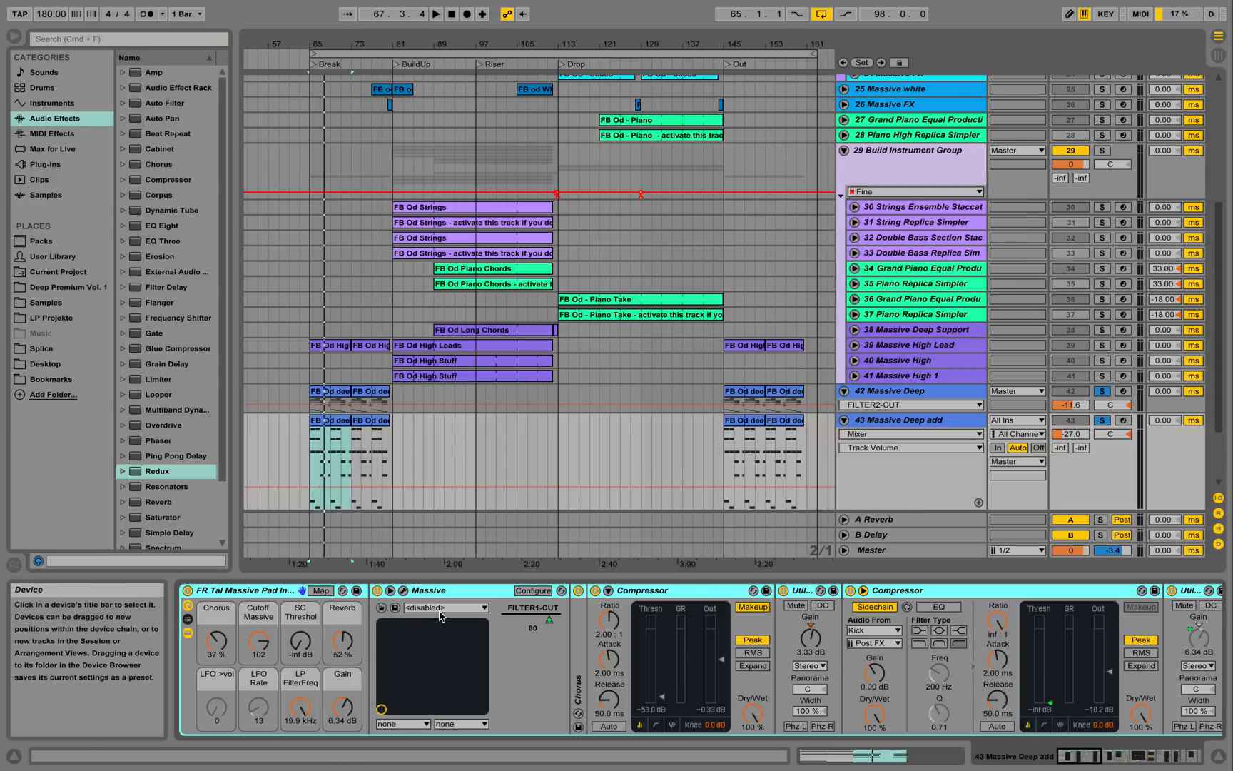
pyautogui.click(404, 591)
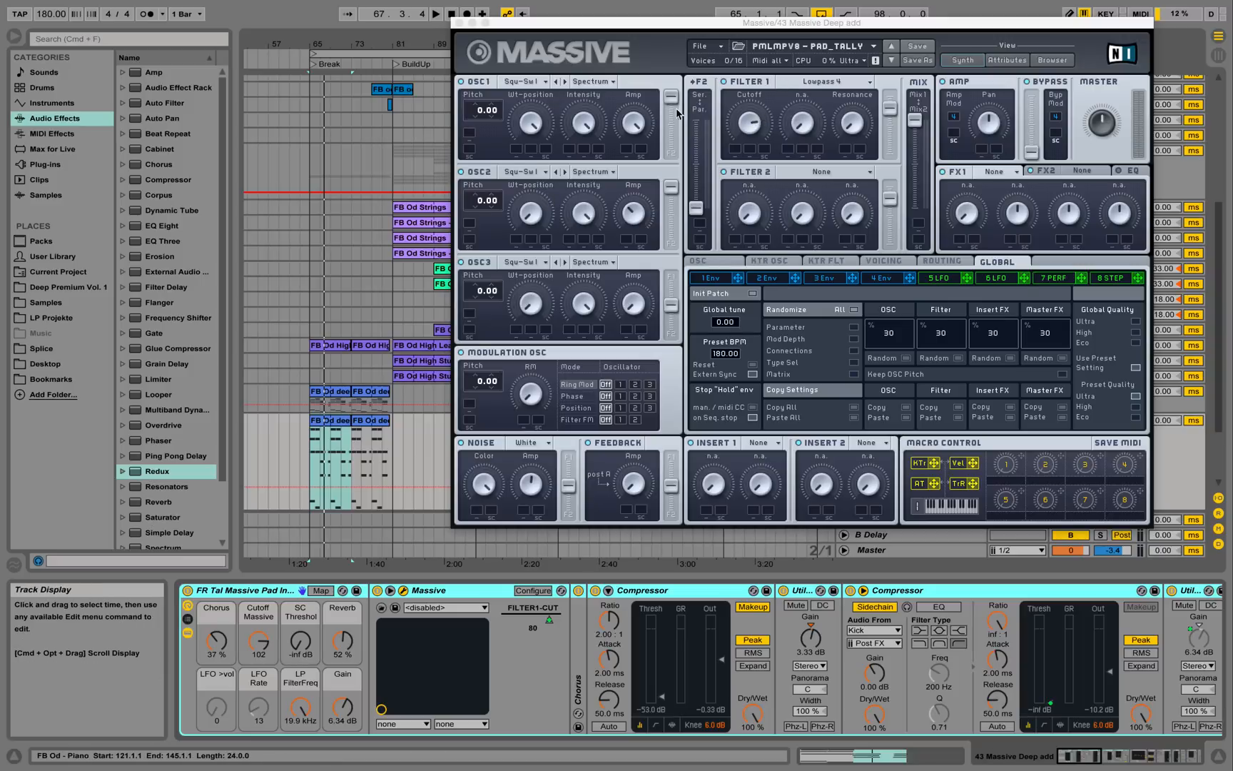
pyautogui.click(460, 22)
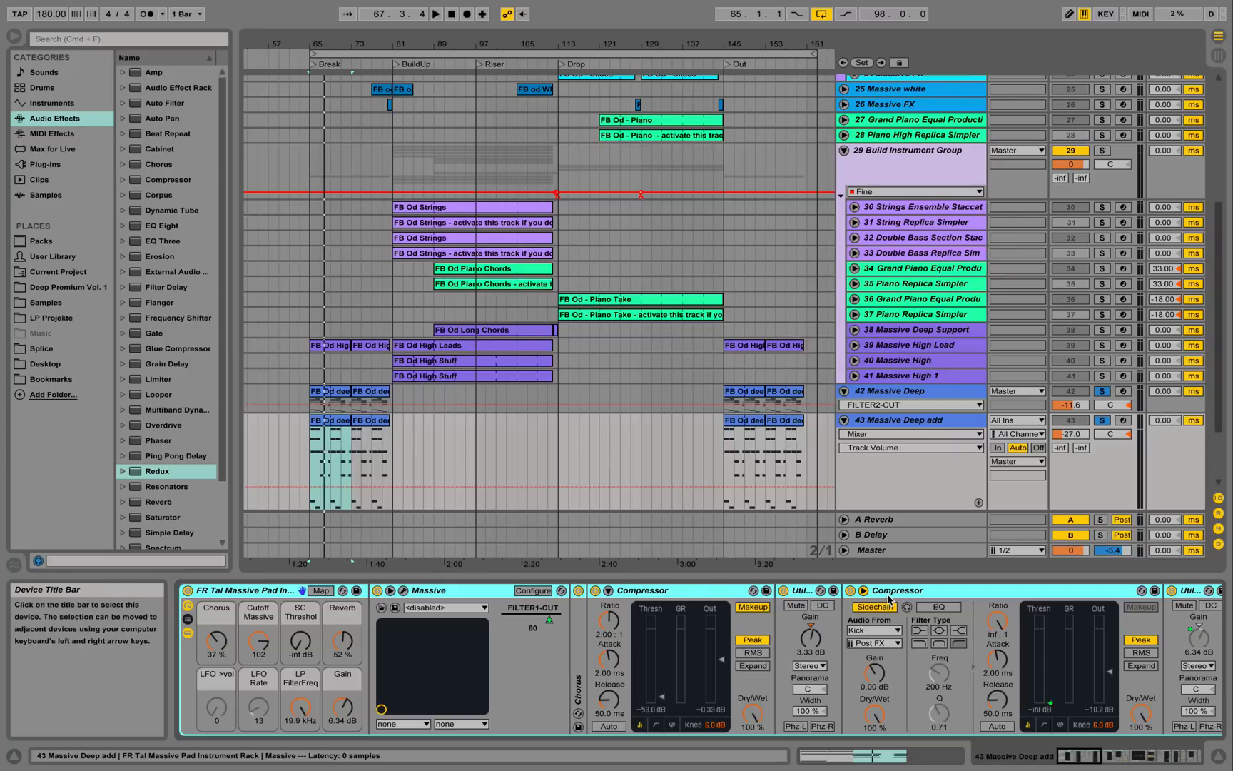
pyautogui.moveTo(1078, 758); pyautogui.dragTo(1101, 761)
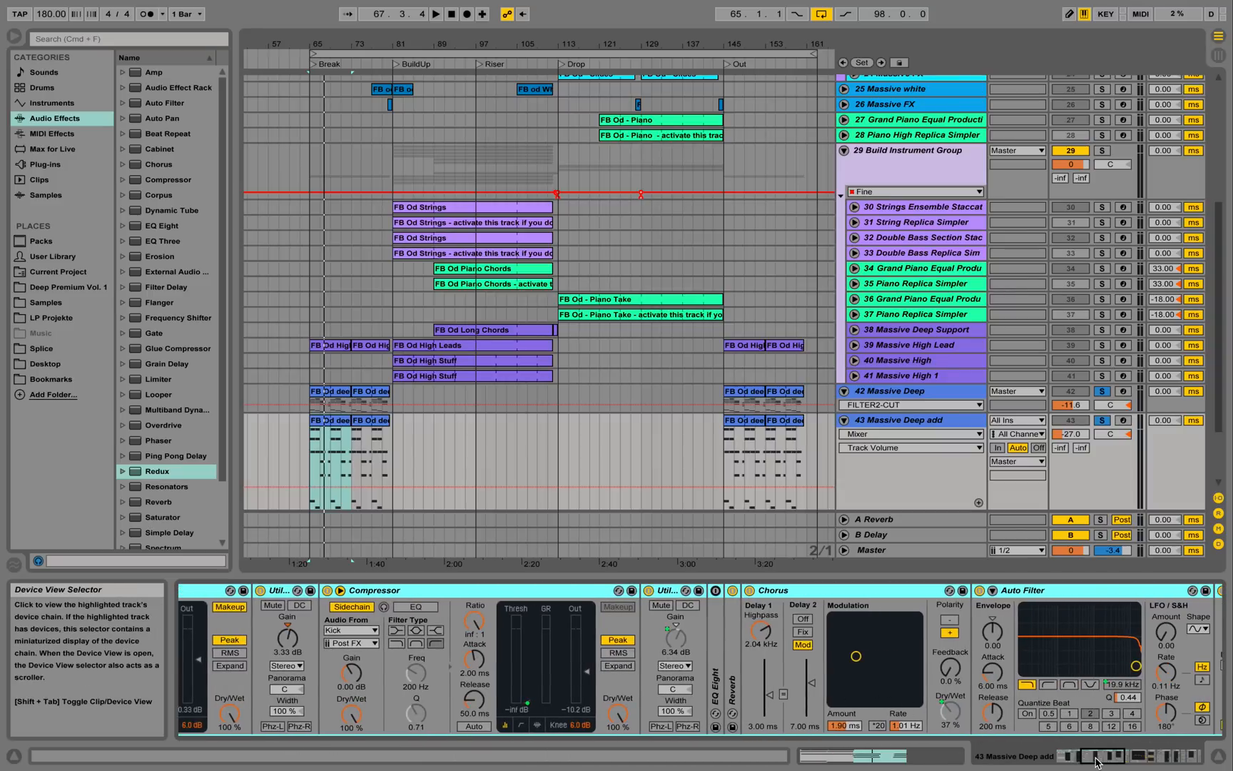
pyautogui.moveTo(1095, 761); pyautogui.dragTo(1138, 764)
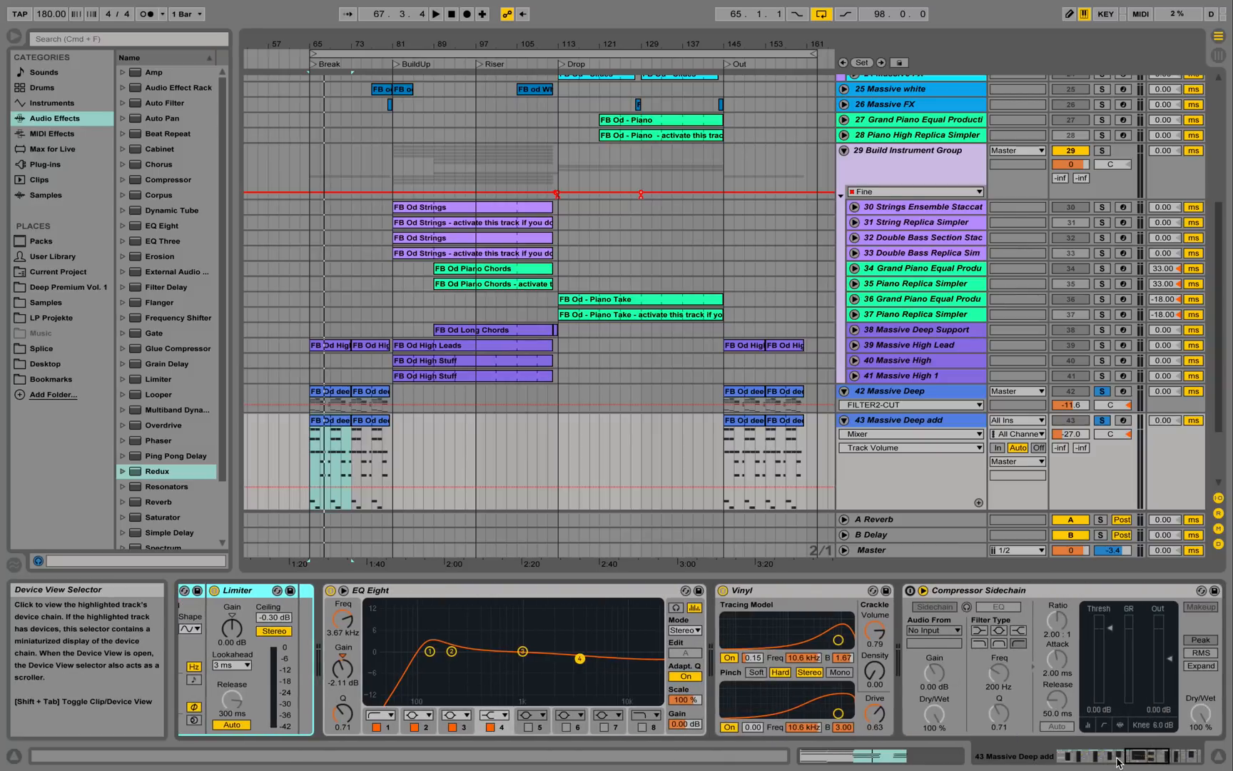
pyautogui.moveTo(1140, 758); pyautogui.dragTo(1000, 759)
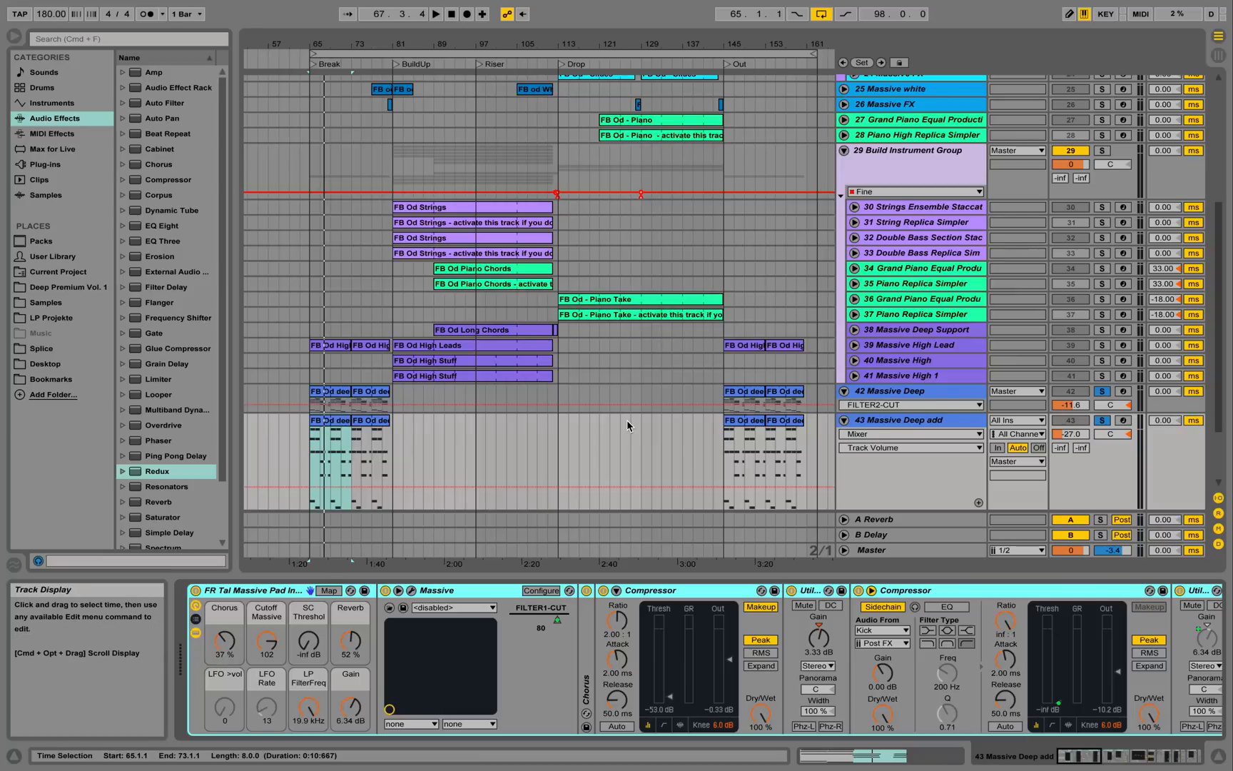
# Play the looped section with the pads soloed, then fold the Massive Deep add track.
pyautogui.press('space')
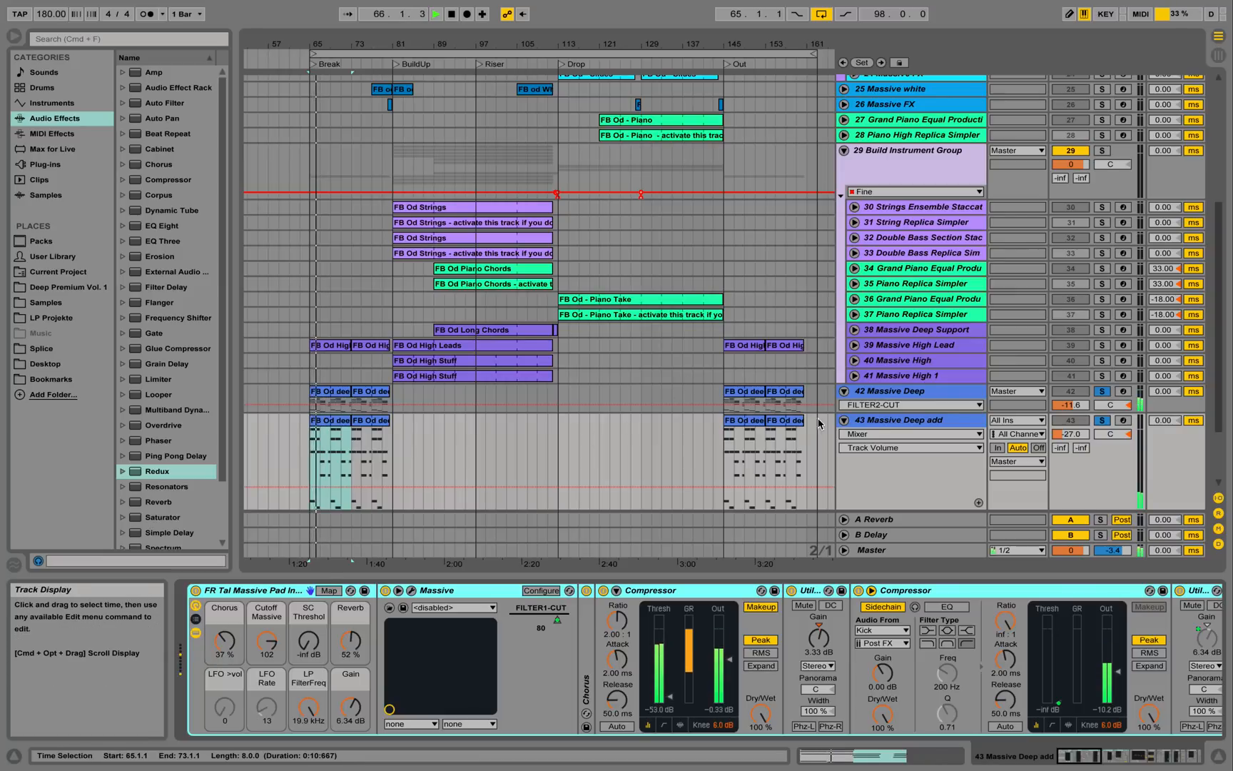
pyautogui.press('space')
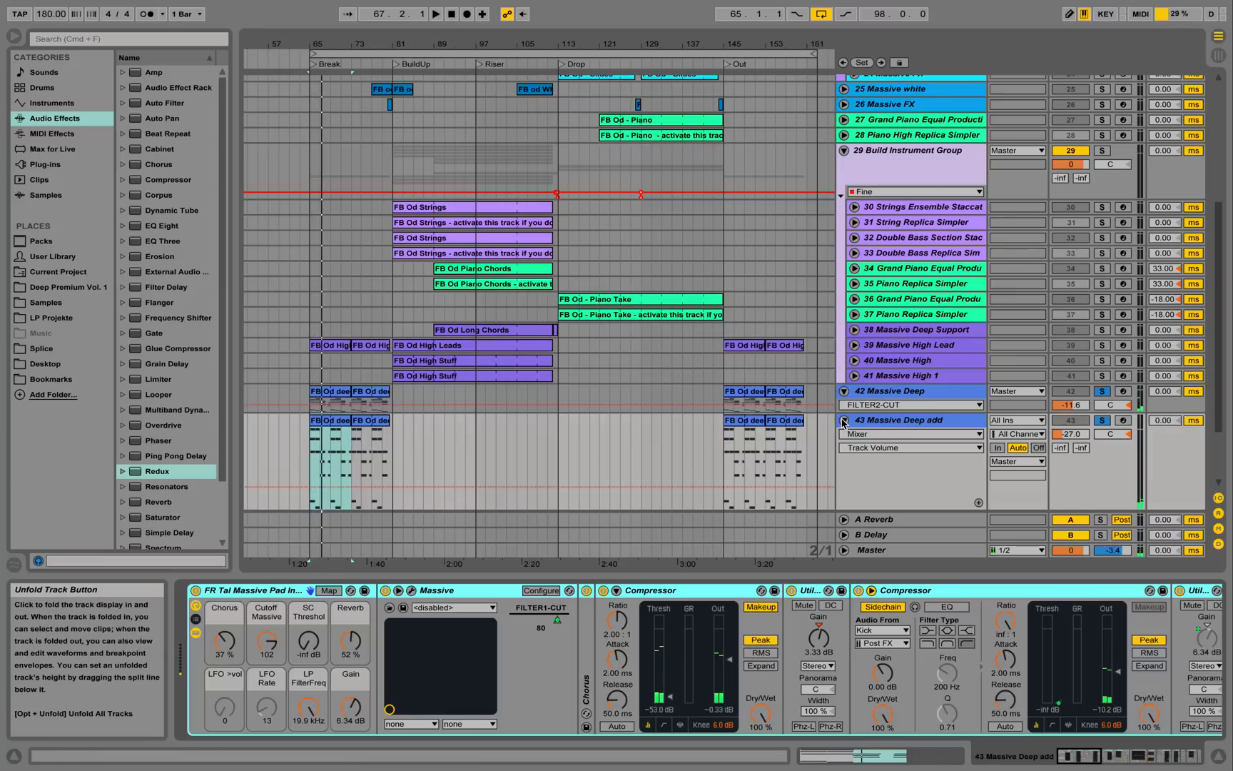
pyautogui.click(845, 421)
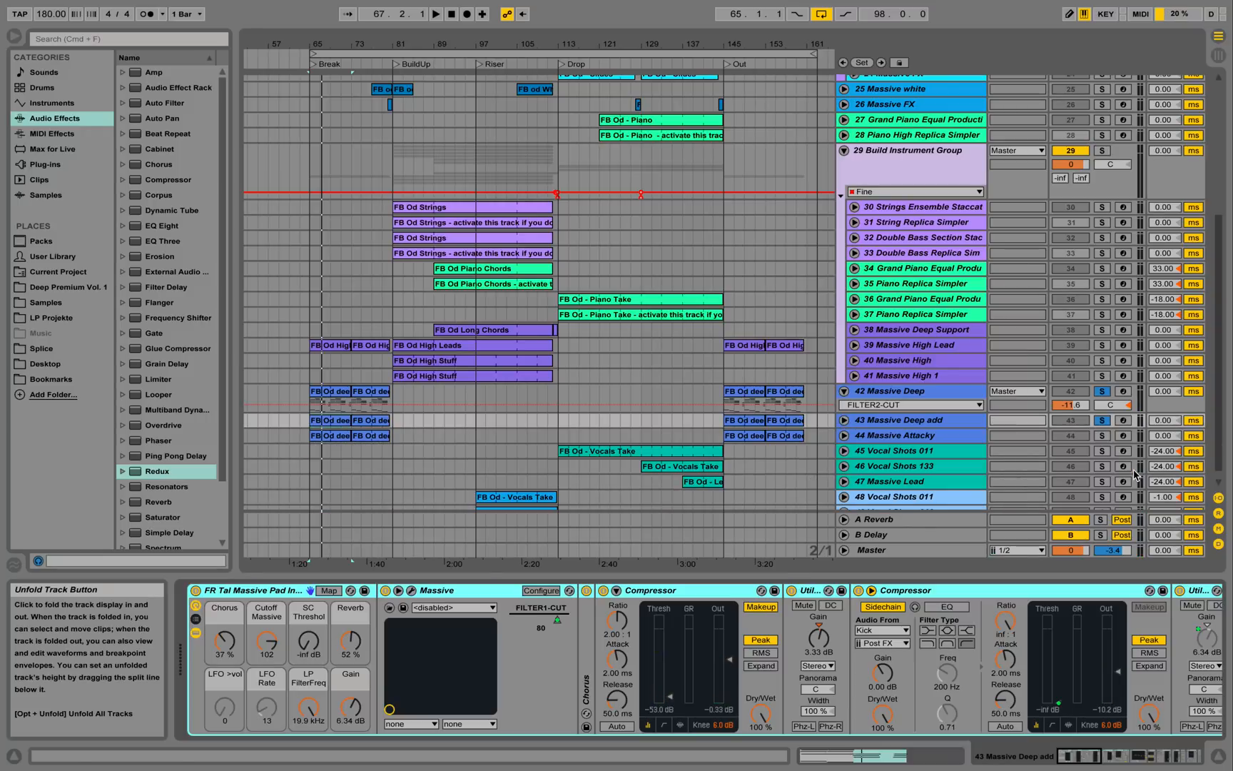
# Solo track 44 Massive Attacky, play it, and select it to show its Massive, EQ Eight and Chorus chain.
pyautogui.click(1102, 436)
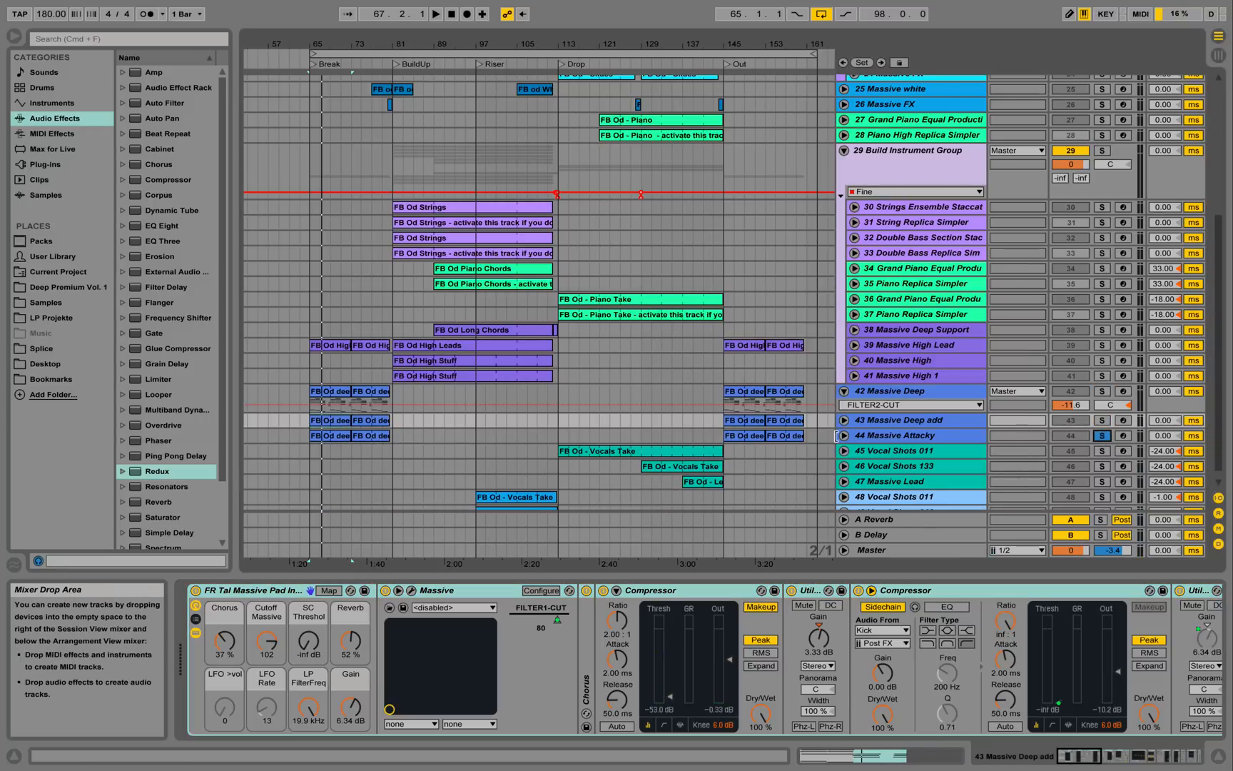
pyautogui.press('space')
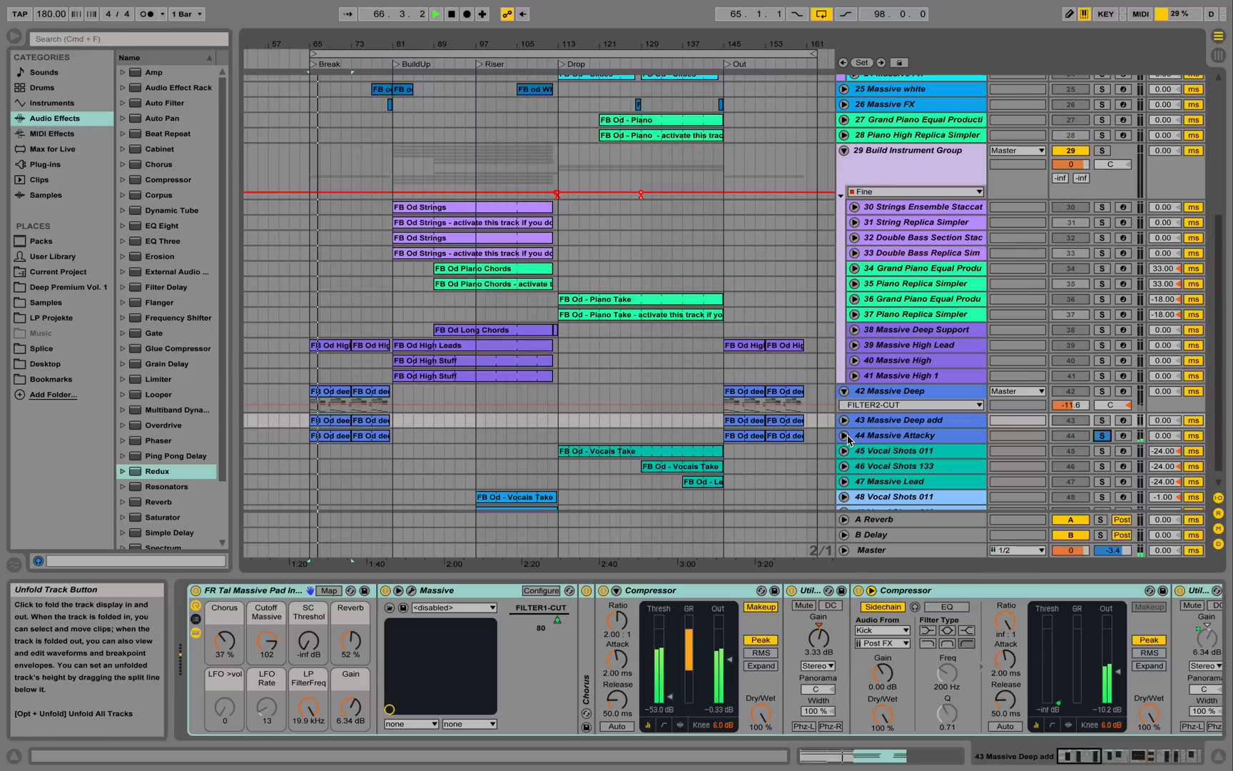
pyautogui.press('space')
pyautogui.click(902, 440)
pyautogui.press('space')
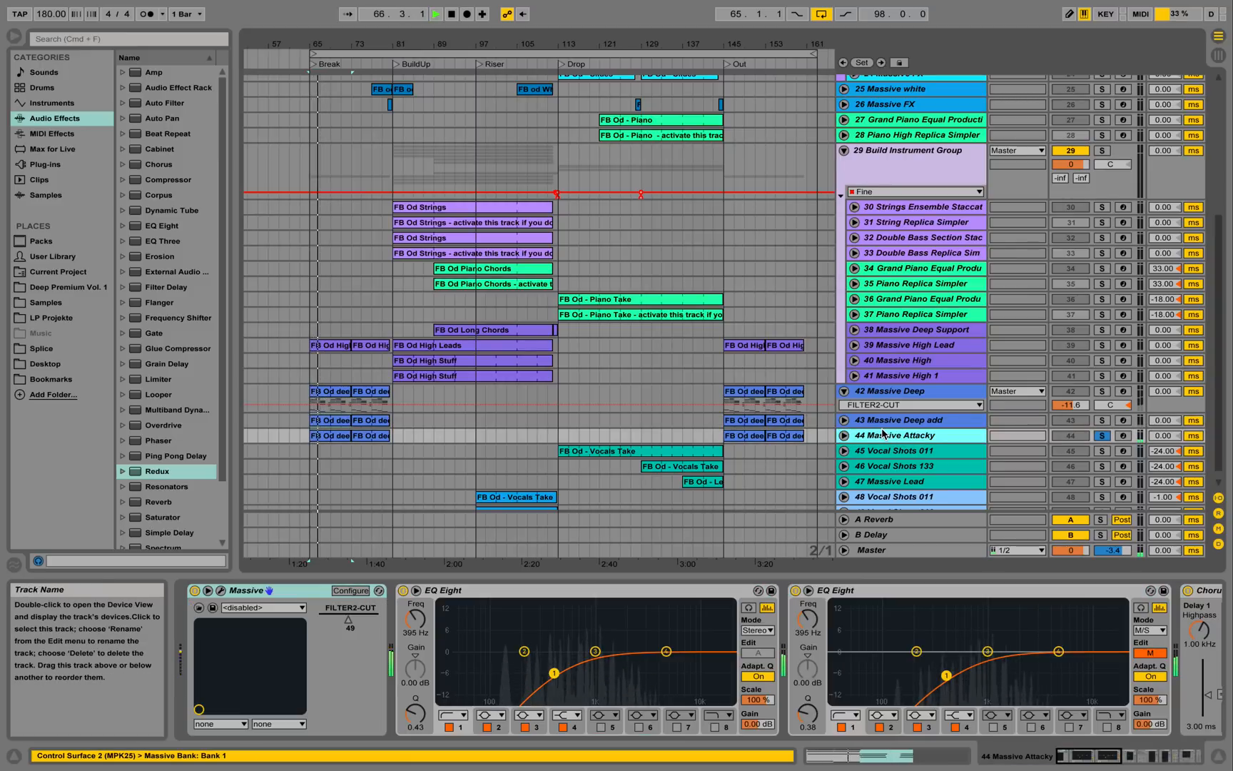
# Stop playback, scroll track 44's device chain, and unfold Massive Attacky to show its automation lane.
pyautogui.press('space')
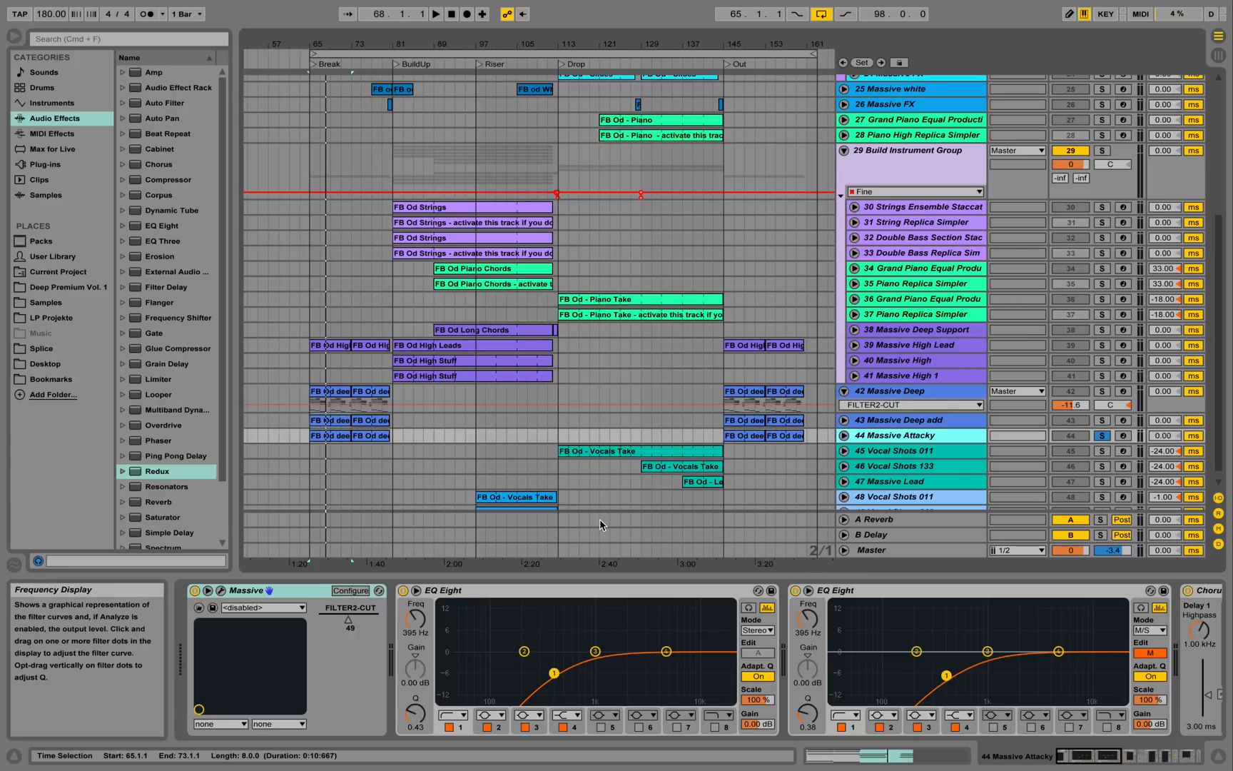
pyautogui.click(343, 411)
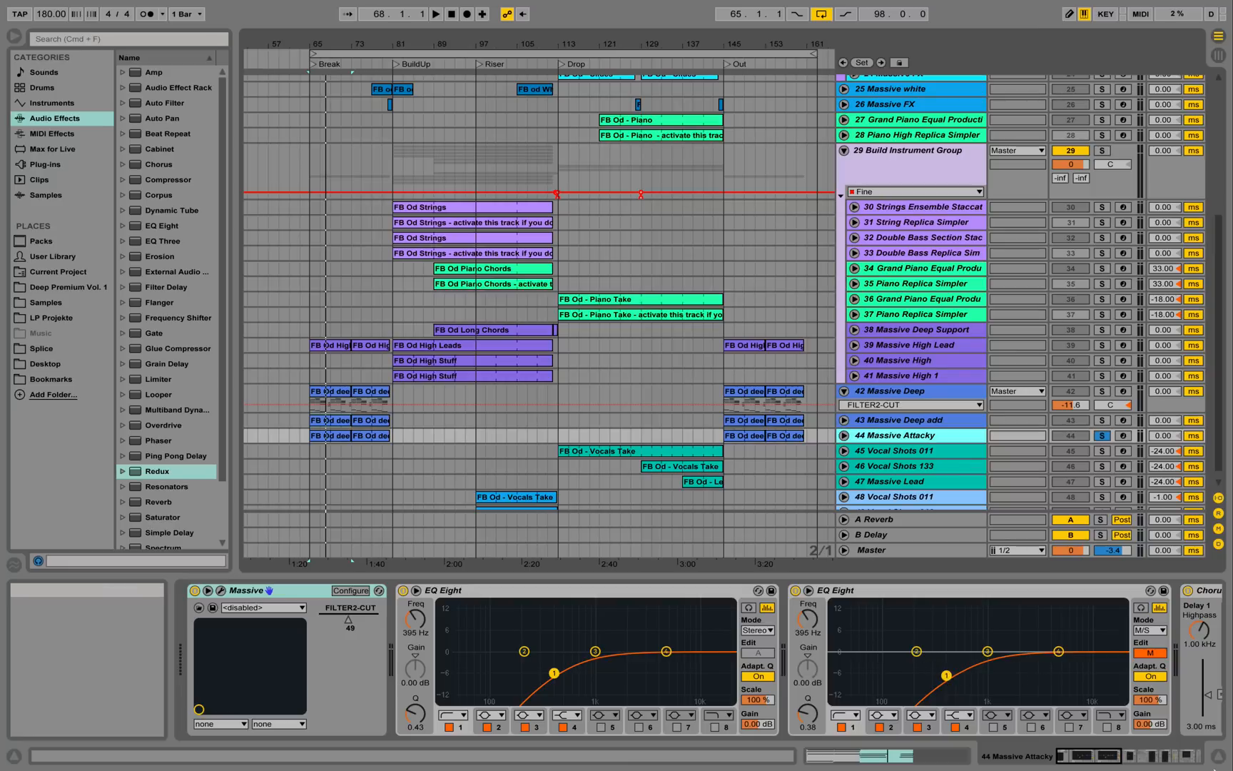
pyautogui.moveTo(1107, 761); pyautogui.dragTo(1065, 762)
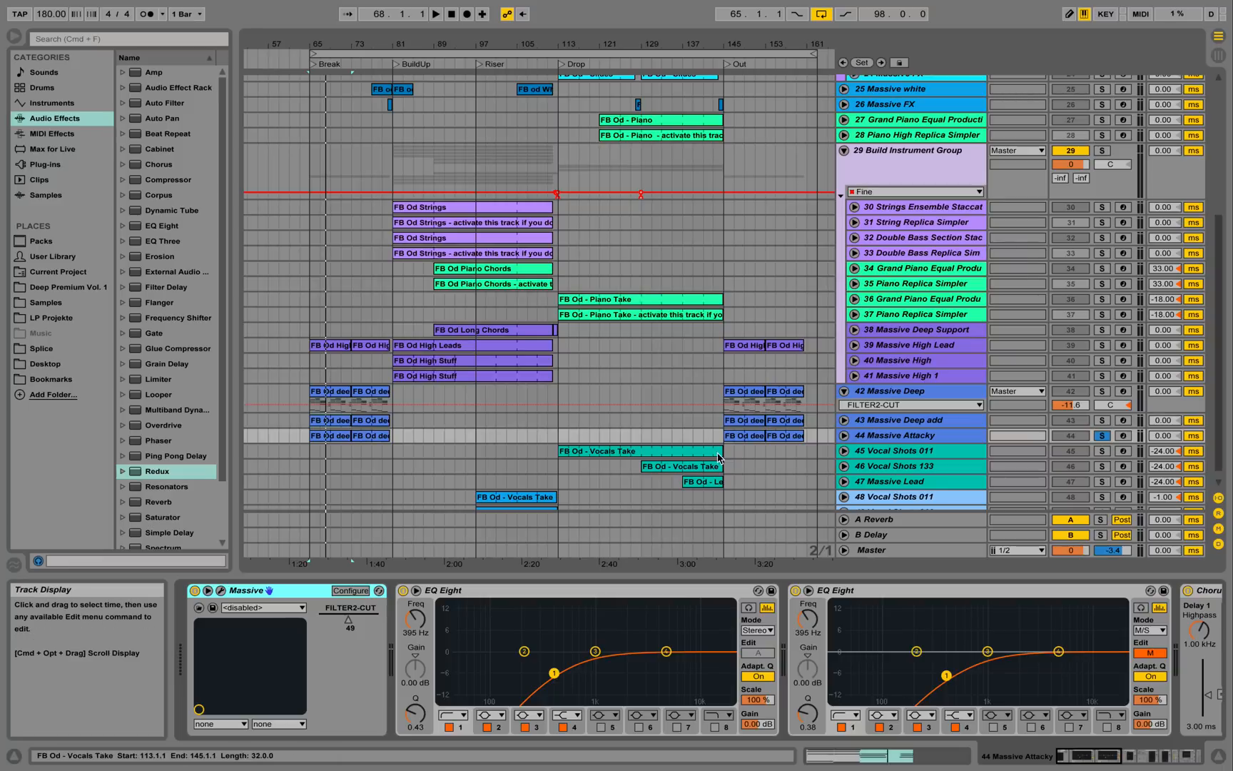
pyautogui.click(844, 436)
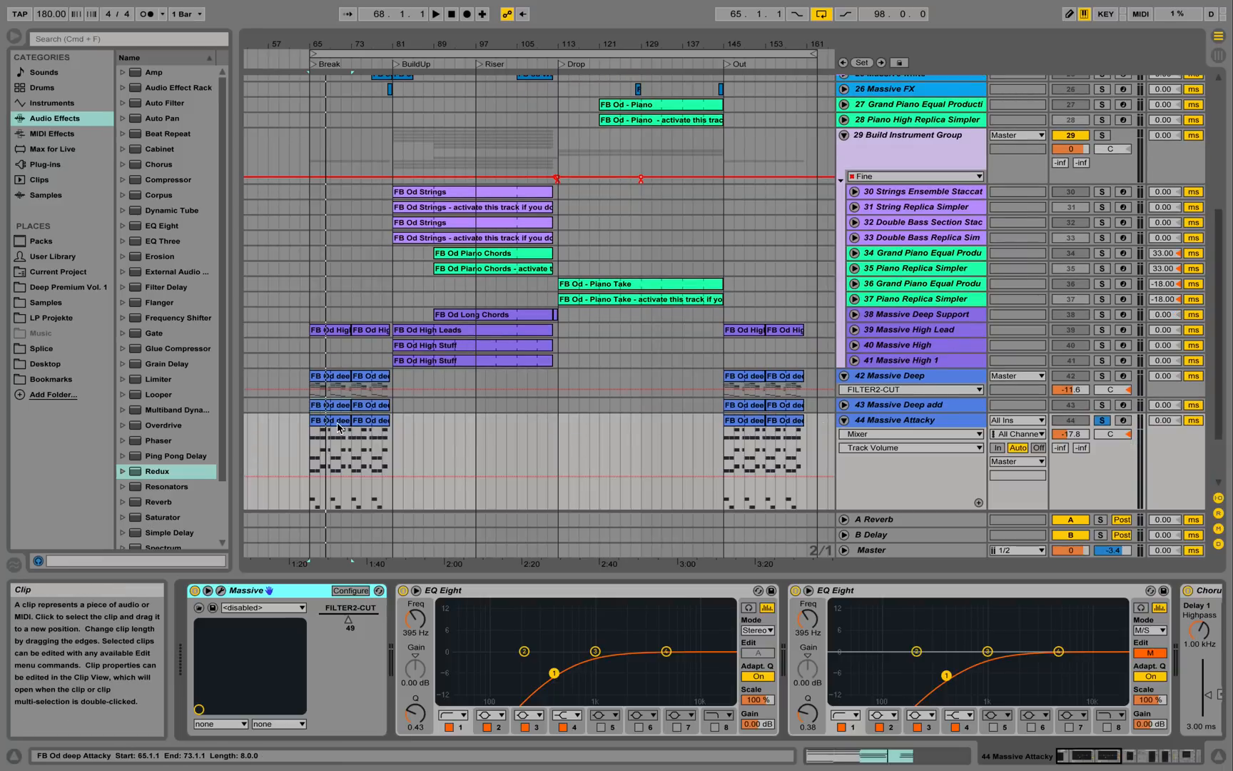
# Open the Massive Attacky clip's notes and play it back, then stop.
pyautogui.doubleClick(338, 427)
pyautogui.press('space')
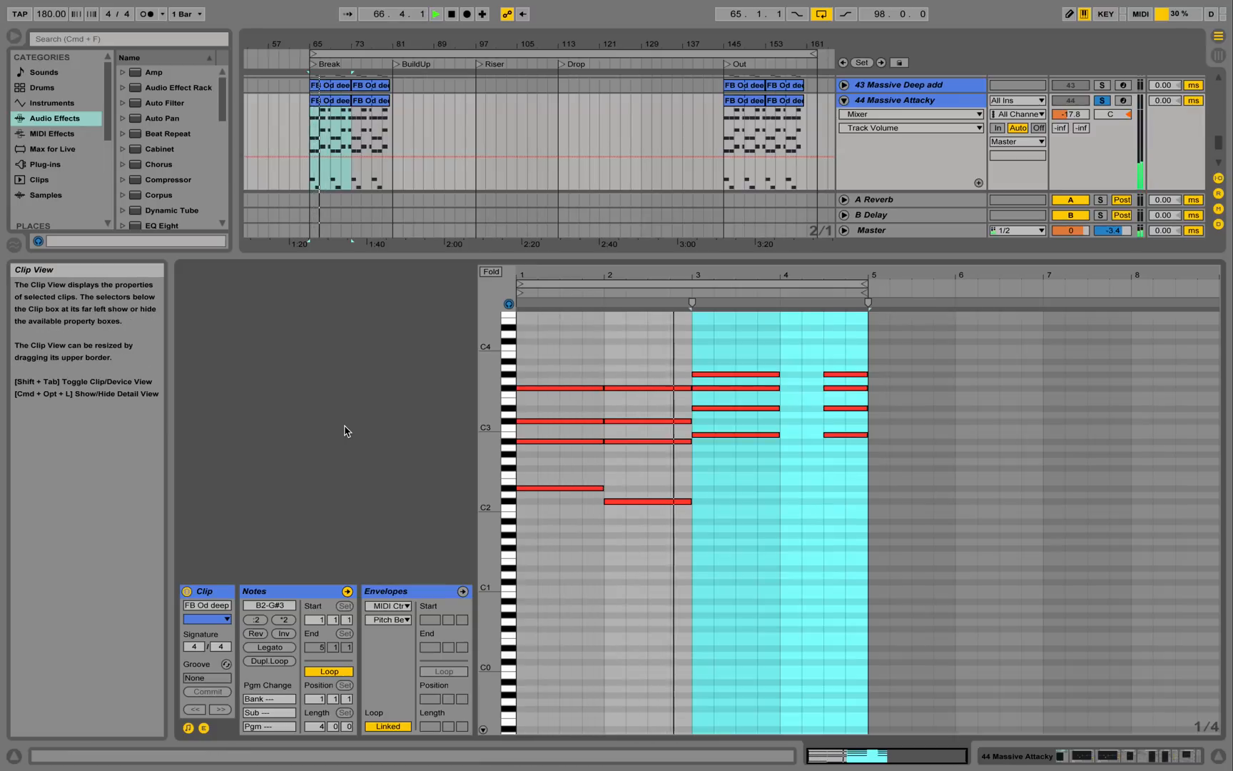
pyautogui.press('space')
# Hide the Detail View, unsolo Massive Attacky, and unfold Massive High Lead's automation lane.
pyautogui.click(1206, 740)
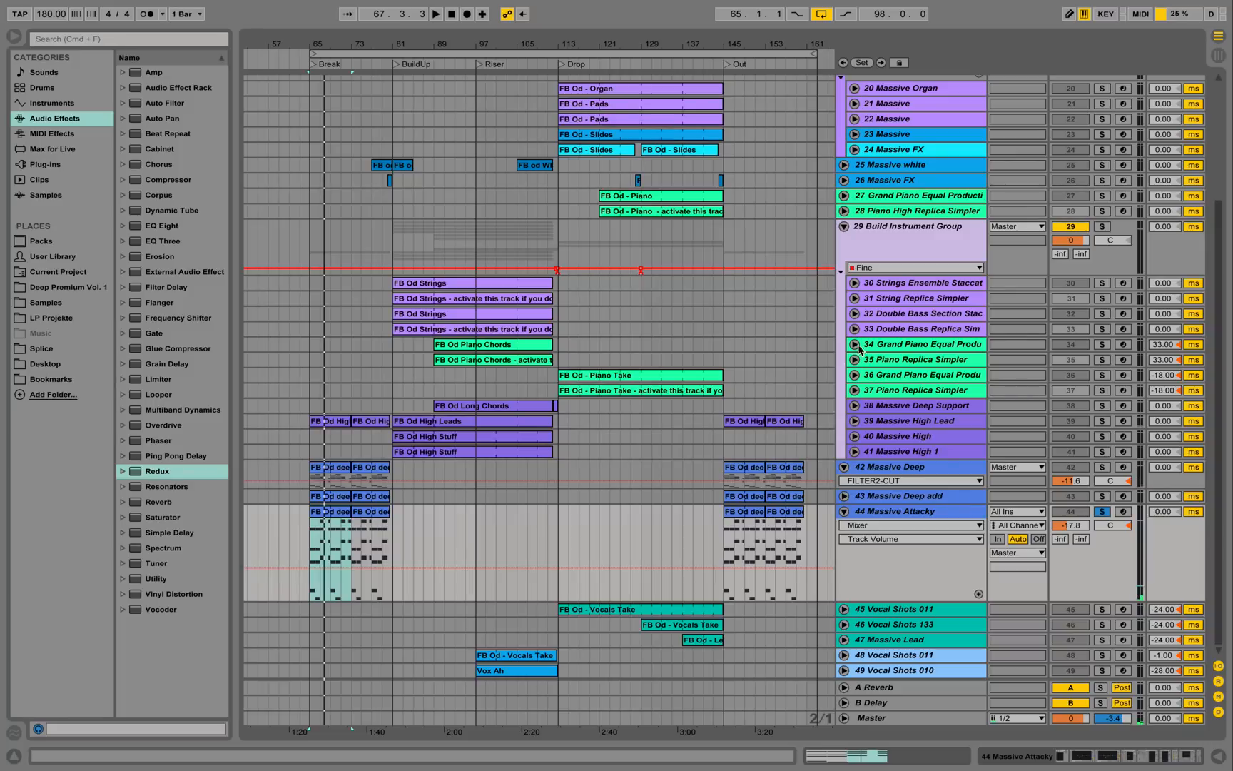
pyautogui.click(1104, 511)
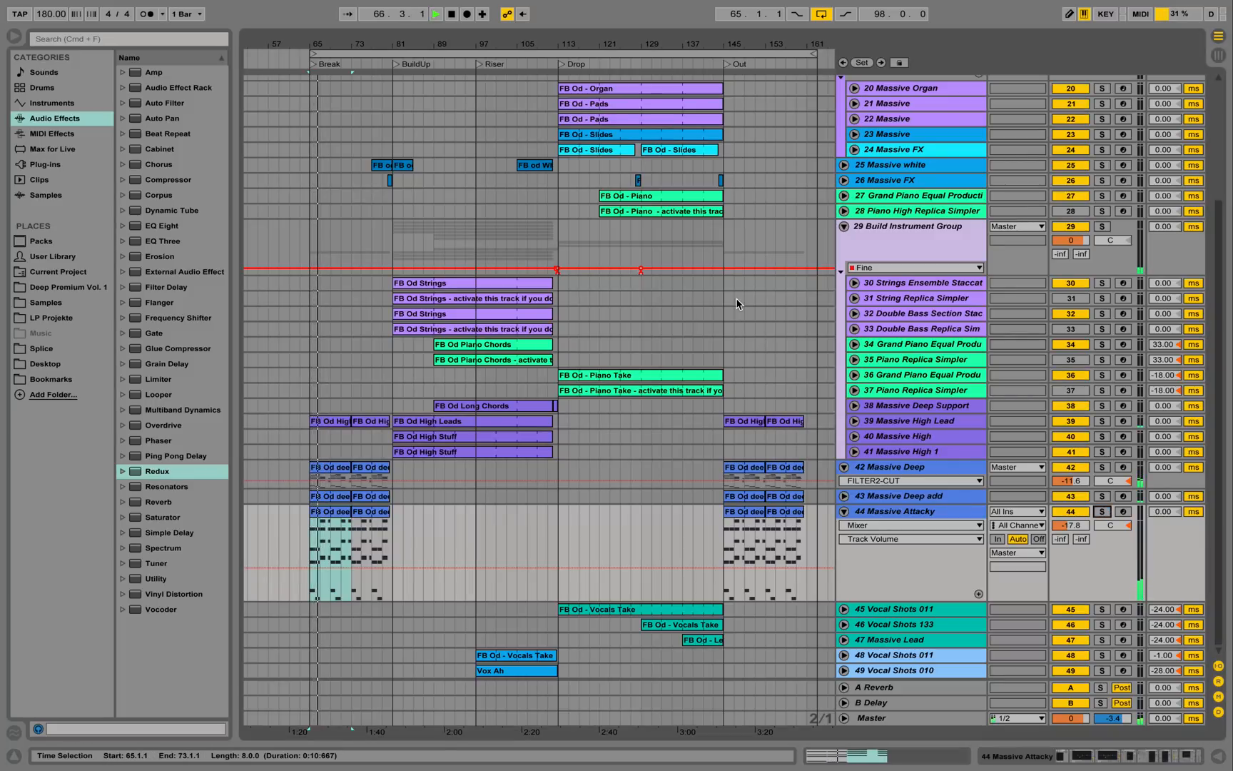
pyautogui.click(854, 421)
# Solo Massive High Lead and open the FB Od High Leads clip's notes, zoomed in vertically.
pyautogui.click(1103, 421)
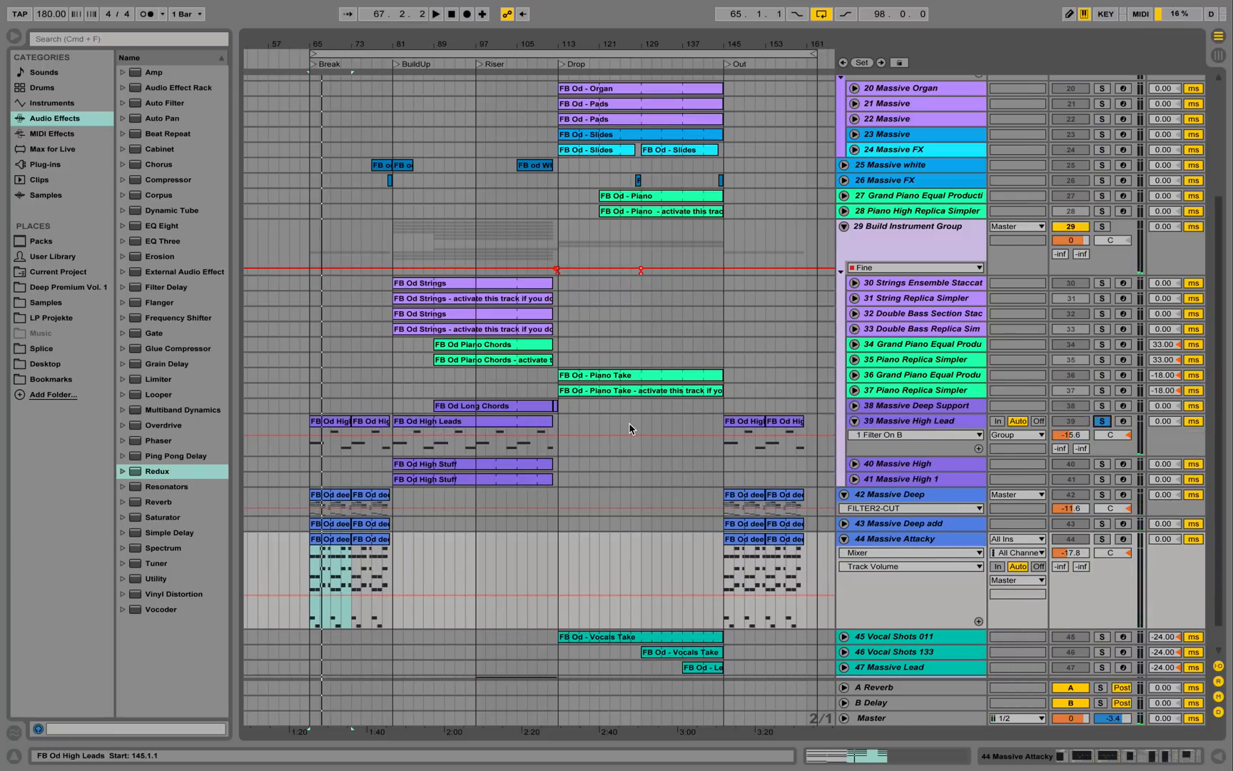
pyautogui.doubleClick(336, 426)
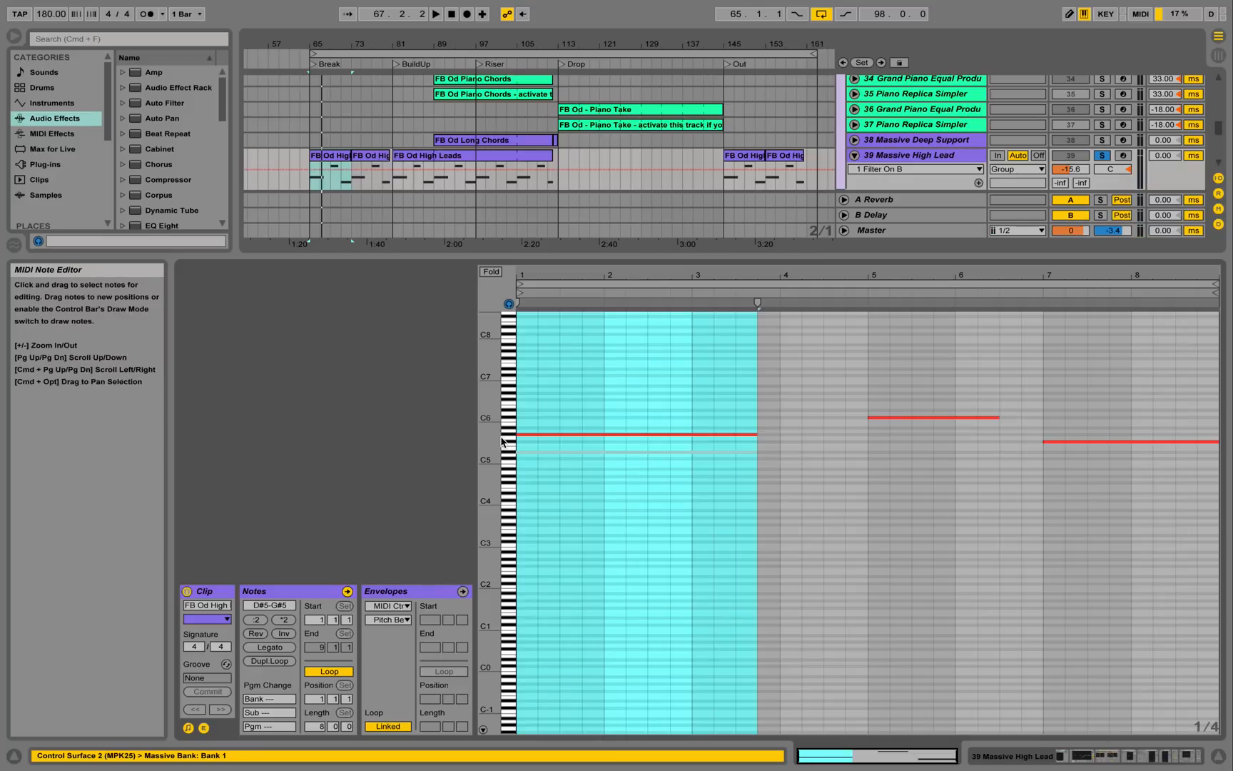
pyautogui.moveTo(491, 439); pyautogui.dragTo(536, 451)
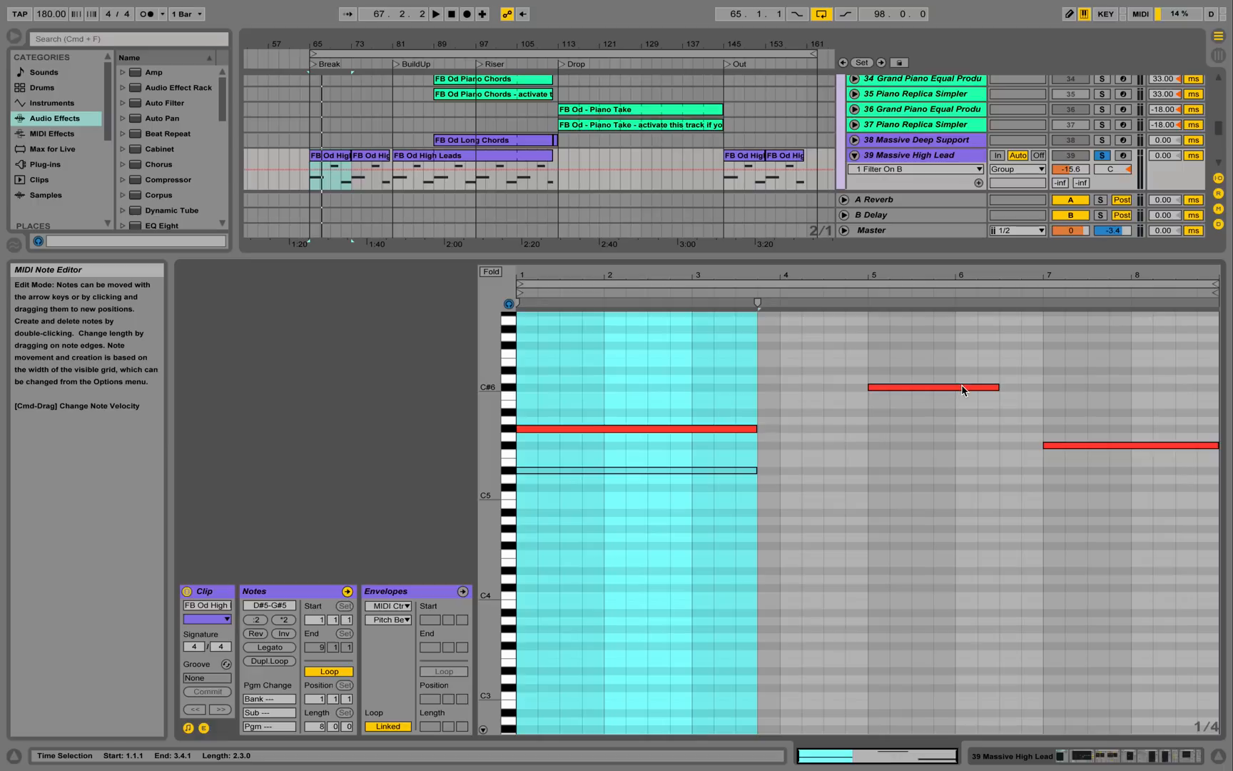
pyautogui.press('space')
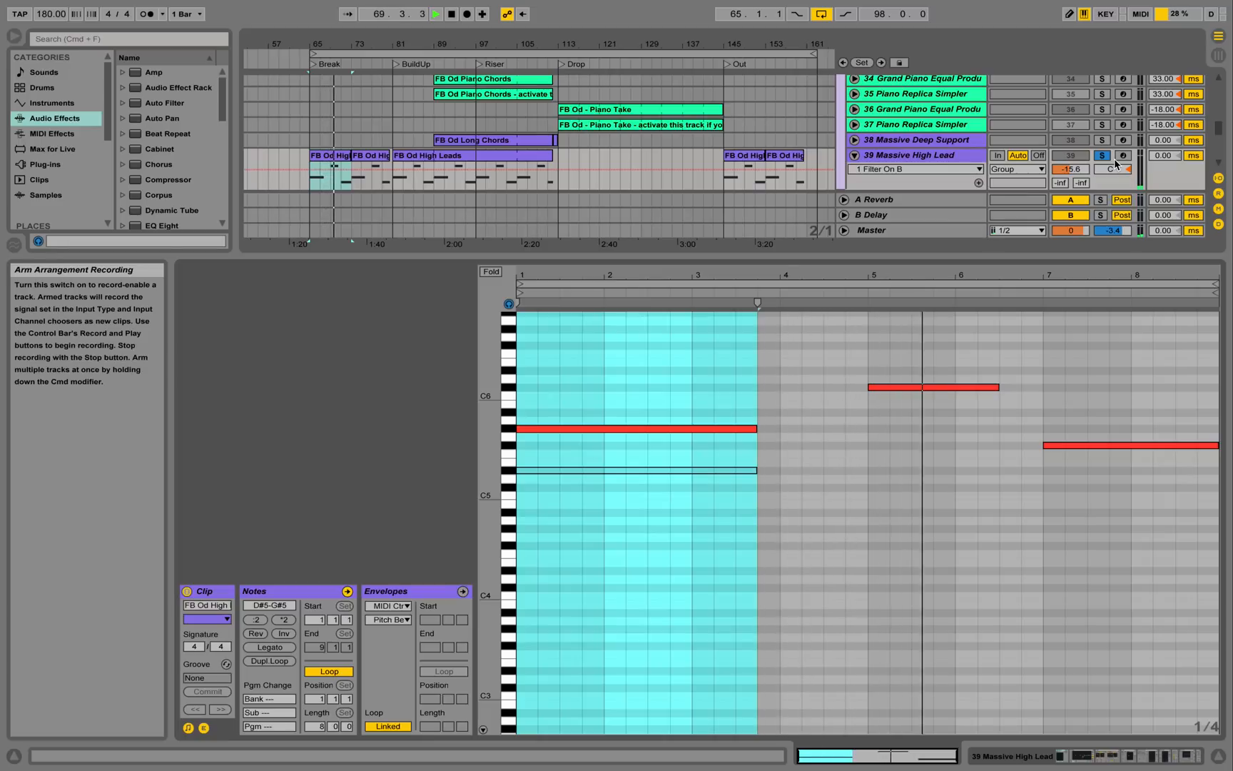
pyautogui.press('space')
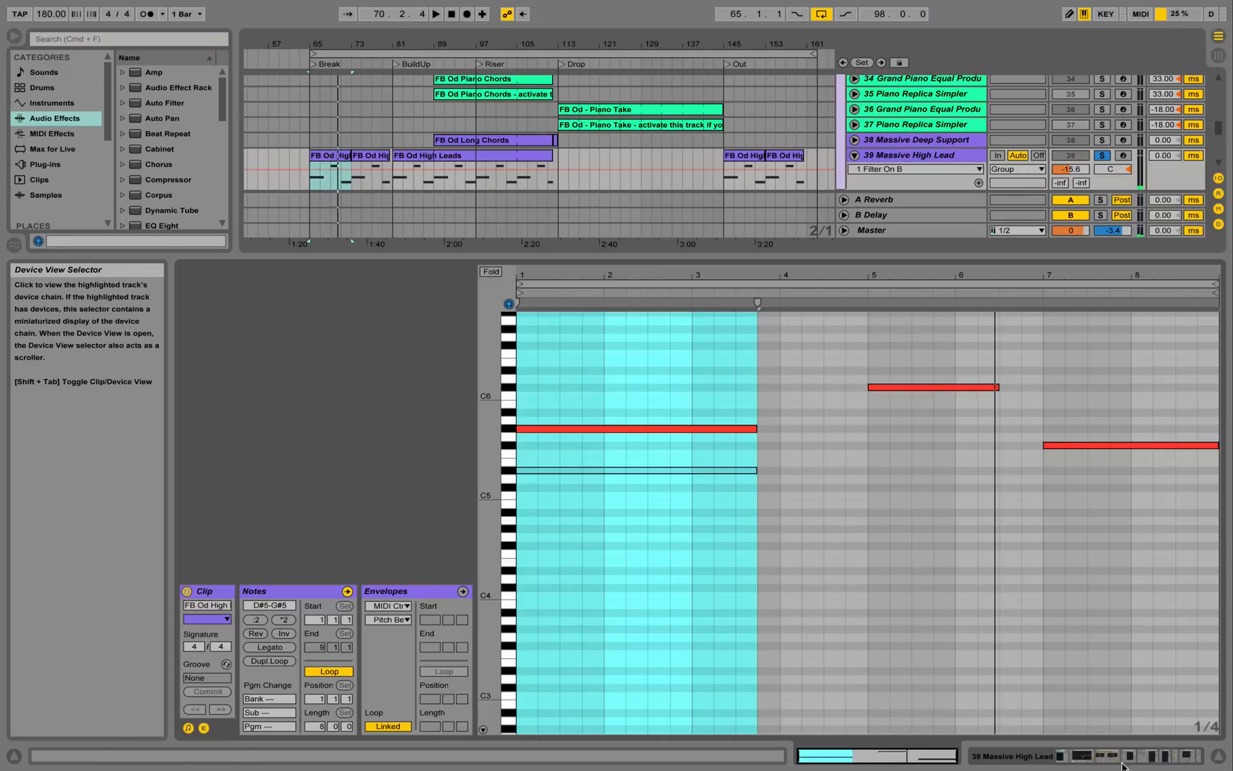
pyautogui.click(1122, 760)
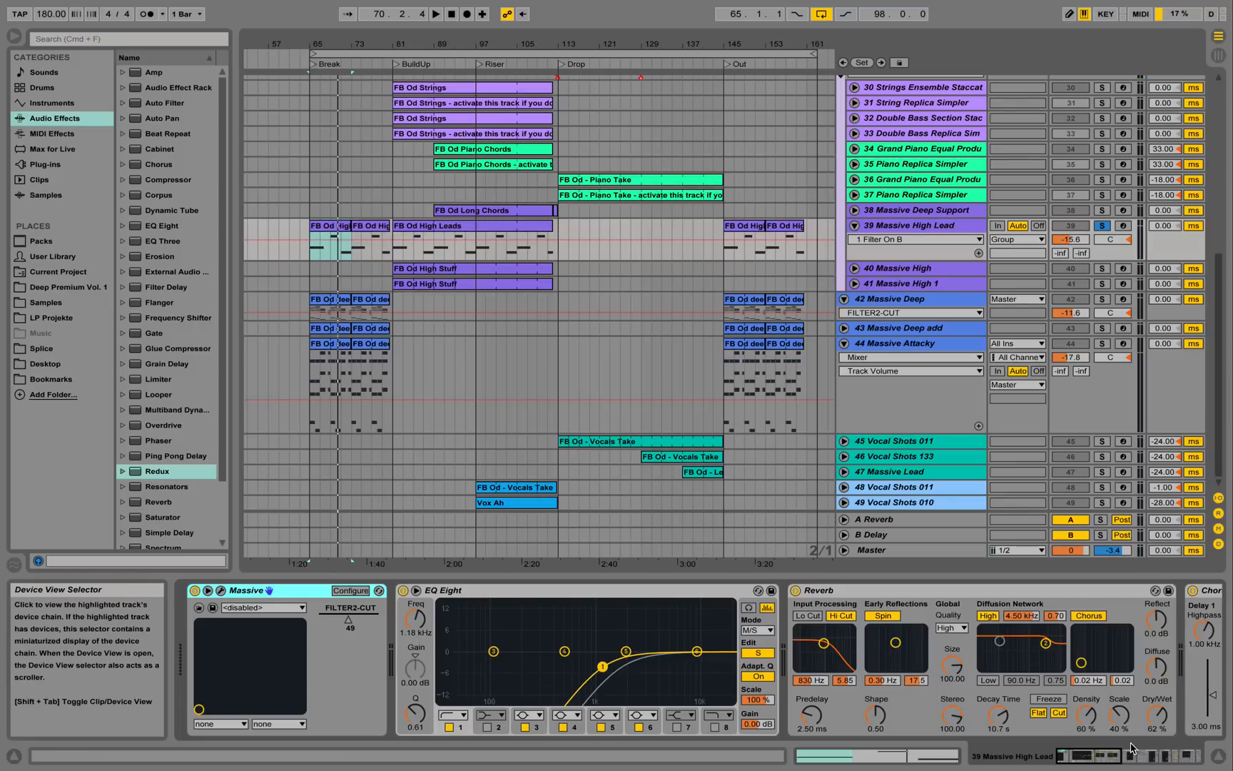
pyautogui.click(1112, 763)
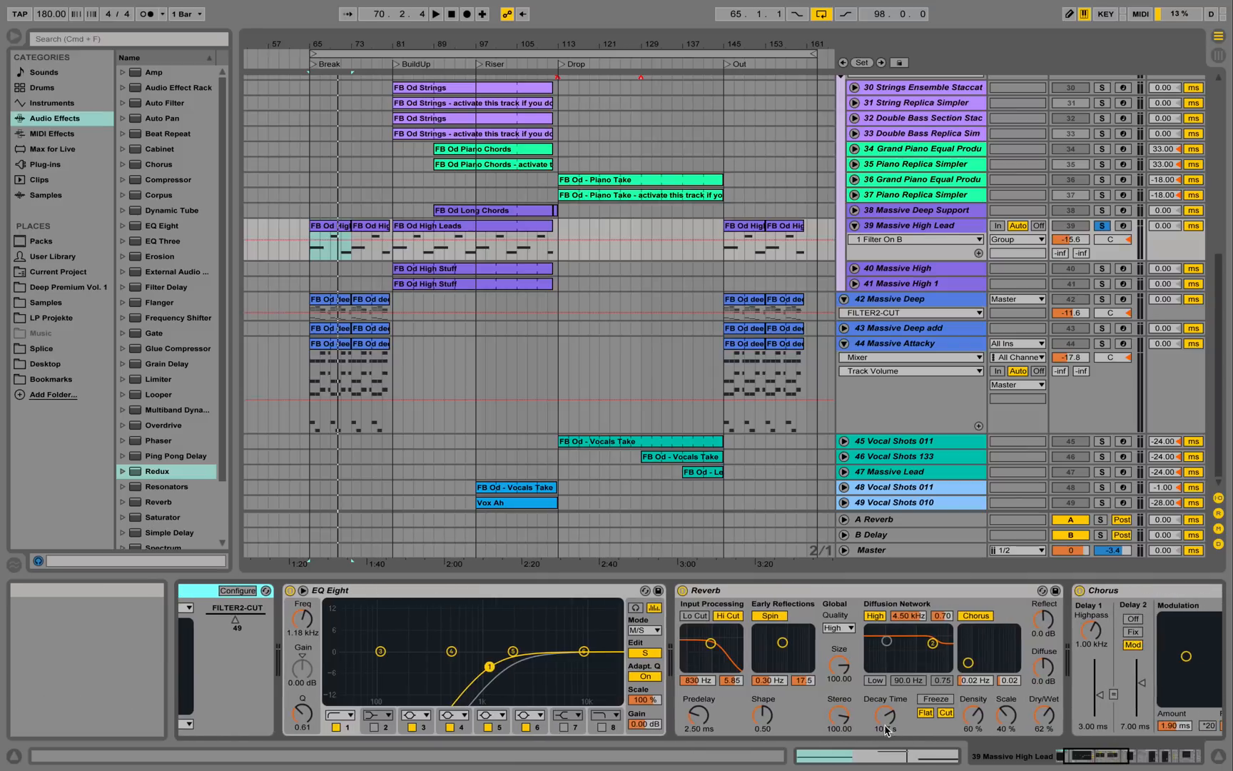
pyautogui.moveTo(1062, 765); pyautogui.dragTo(1123, 764)
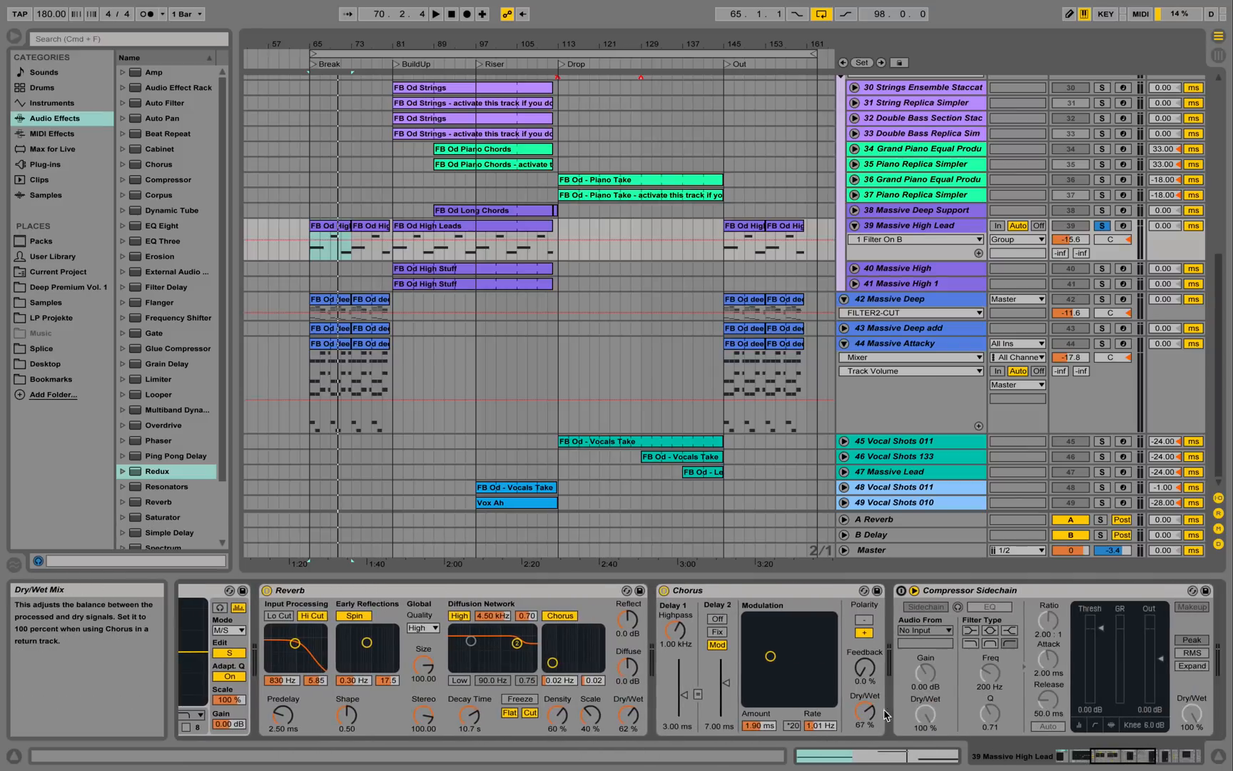
pyautogui.click(1059, 760)
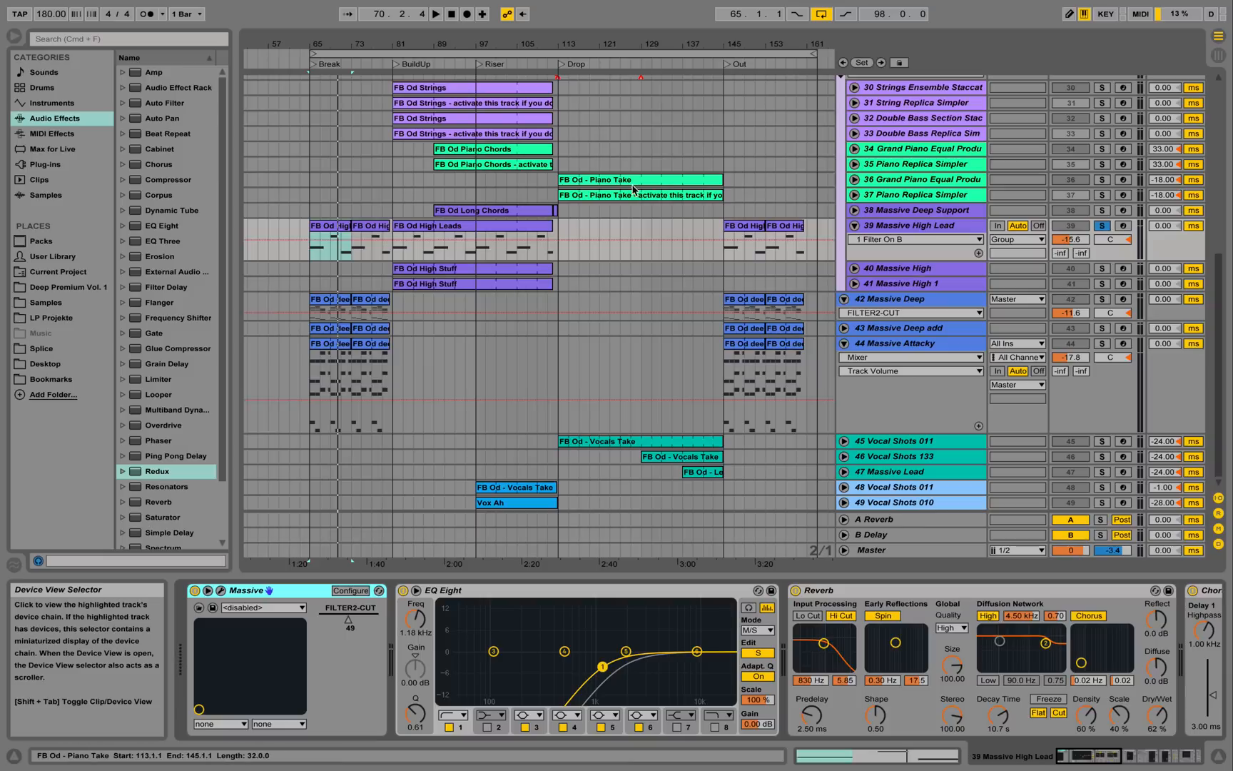
pyautogui.click(222, 589)
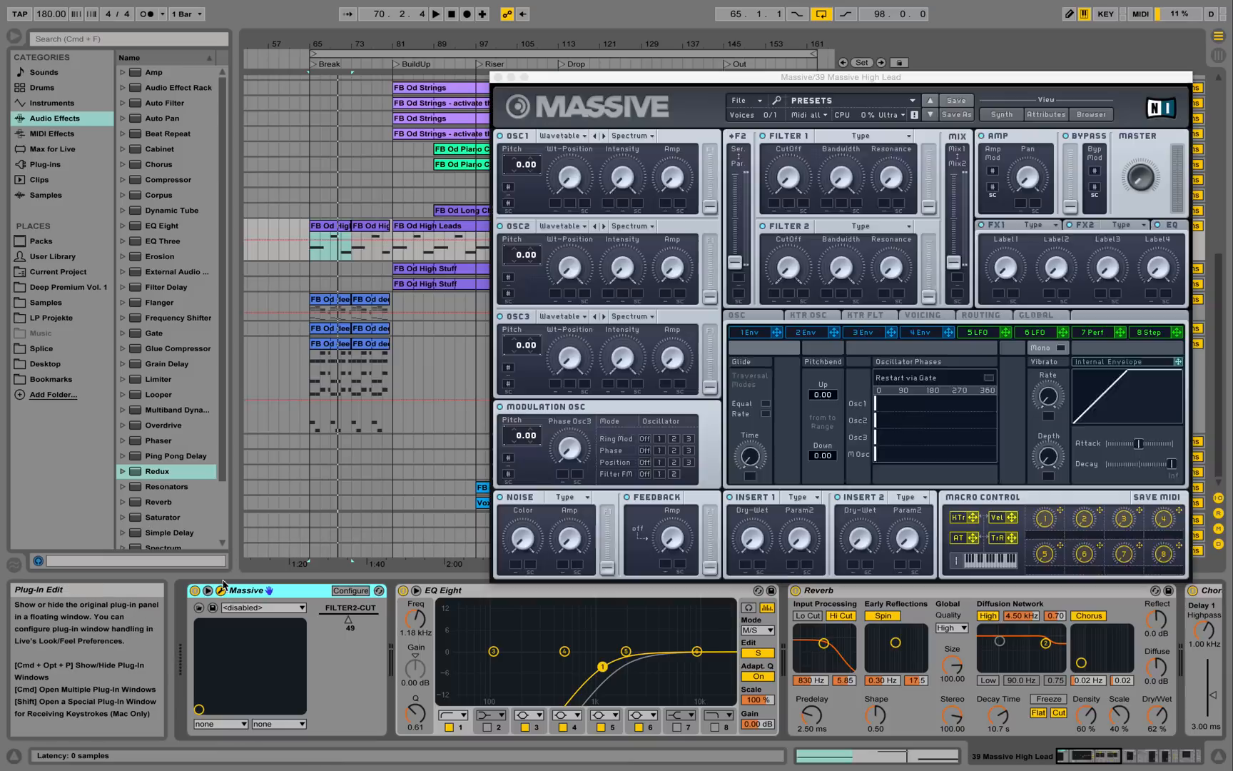
pyautogui.click(925, 316)
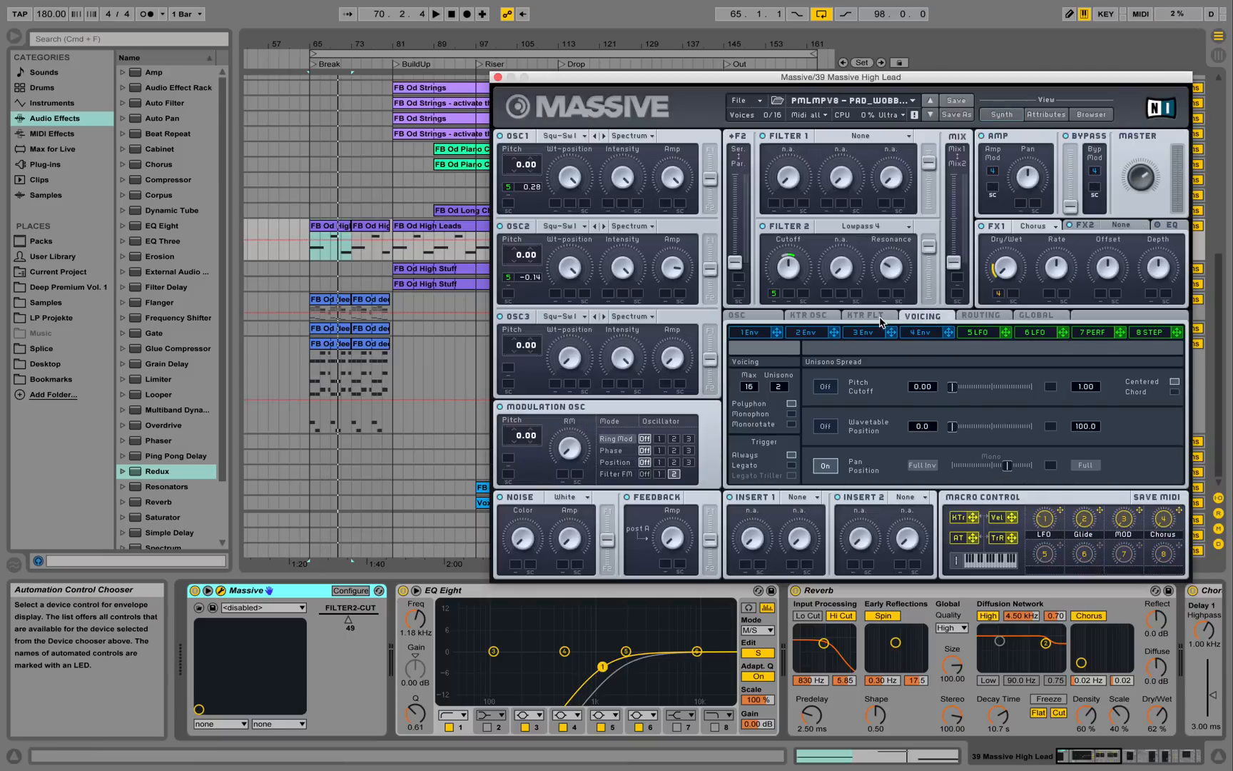
pyautogui.click(928, 333)
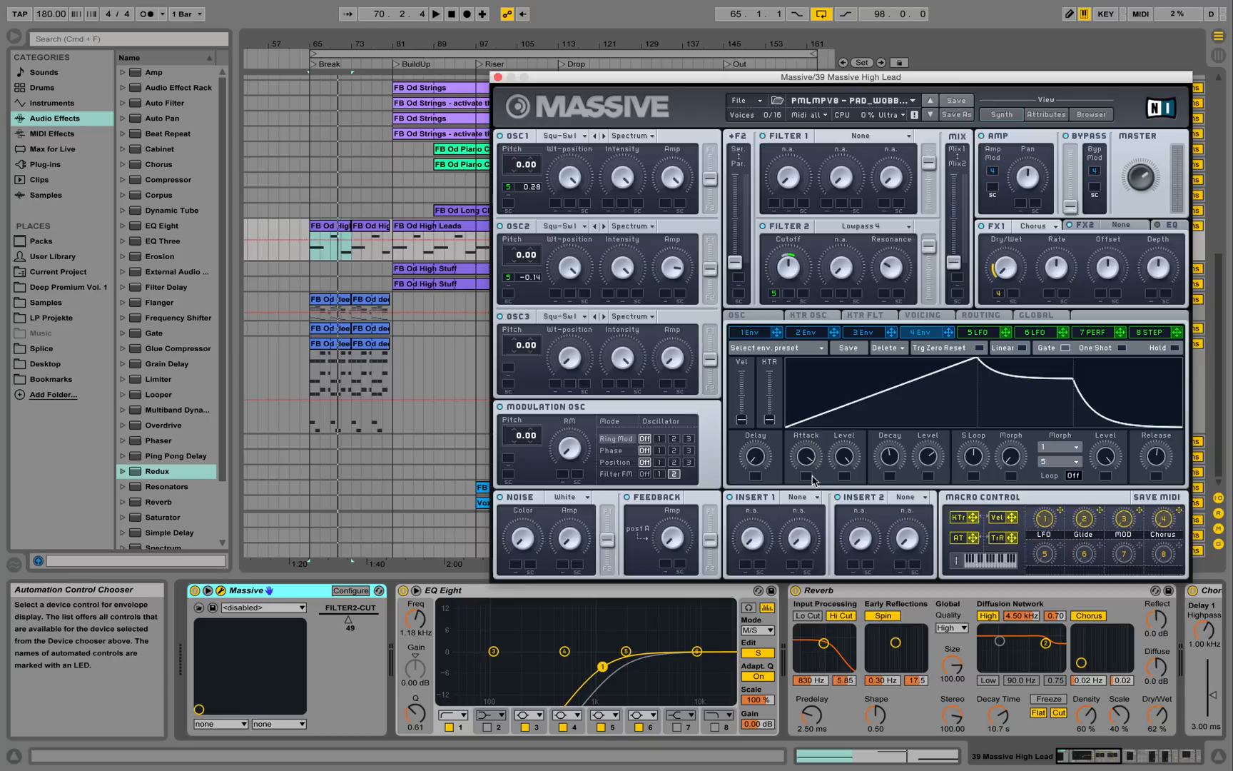
pyautogui.click(498, 78)
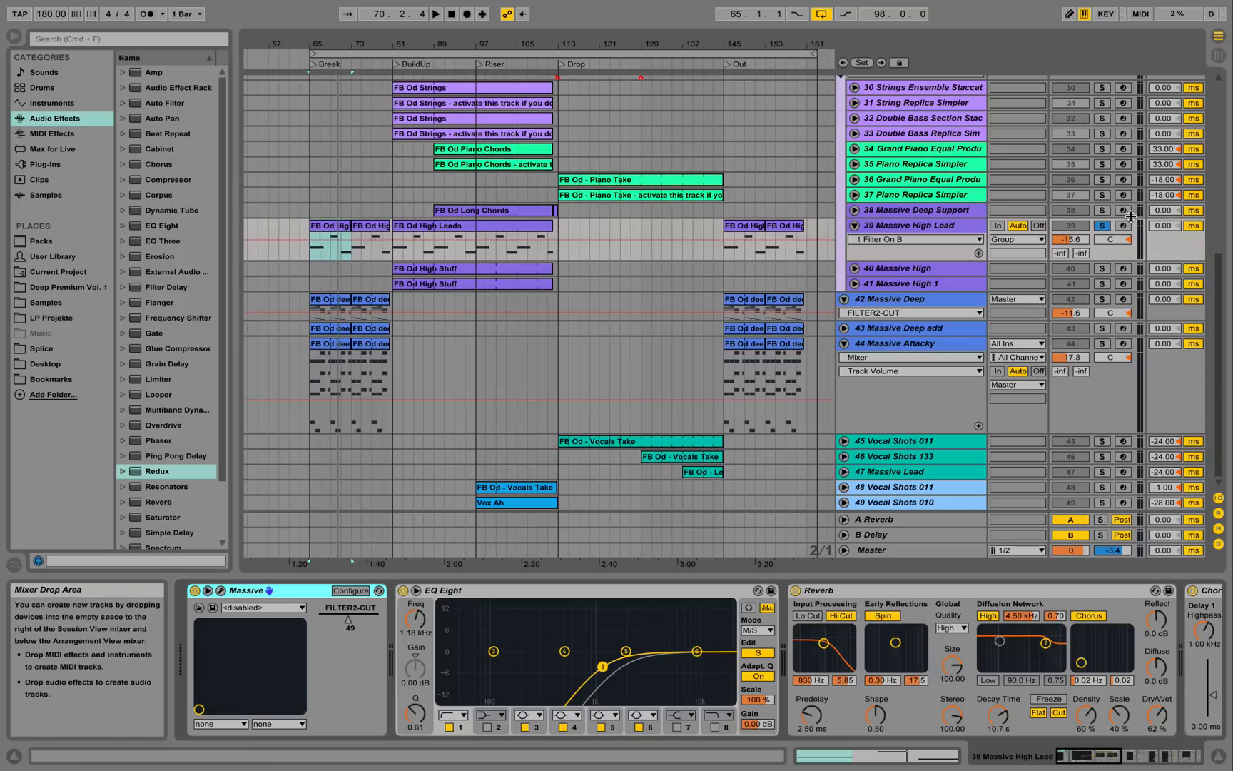
# Play the arrangement with Massive High Lead unsoloed, then zoom in around the BuildUp section.
pyautogui.press('space')
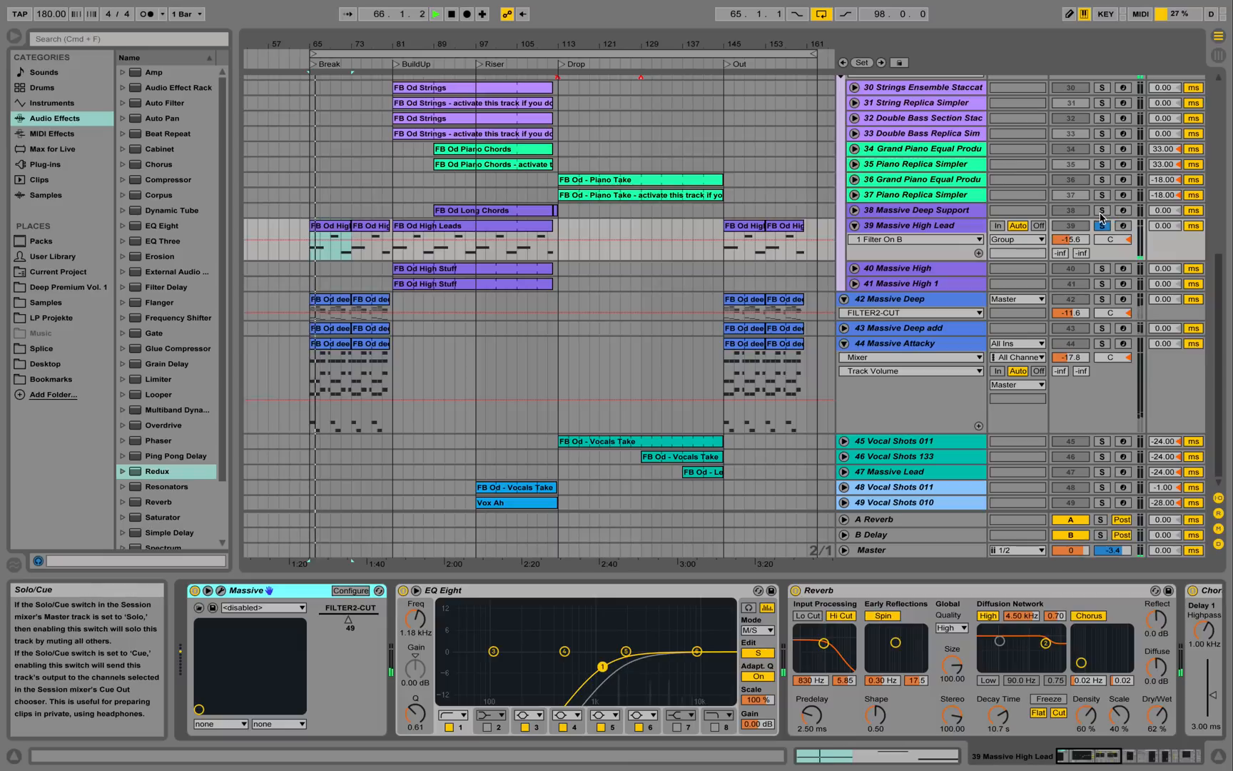
pyautogui.click(1104, 229)
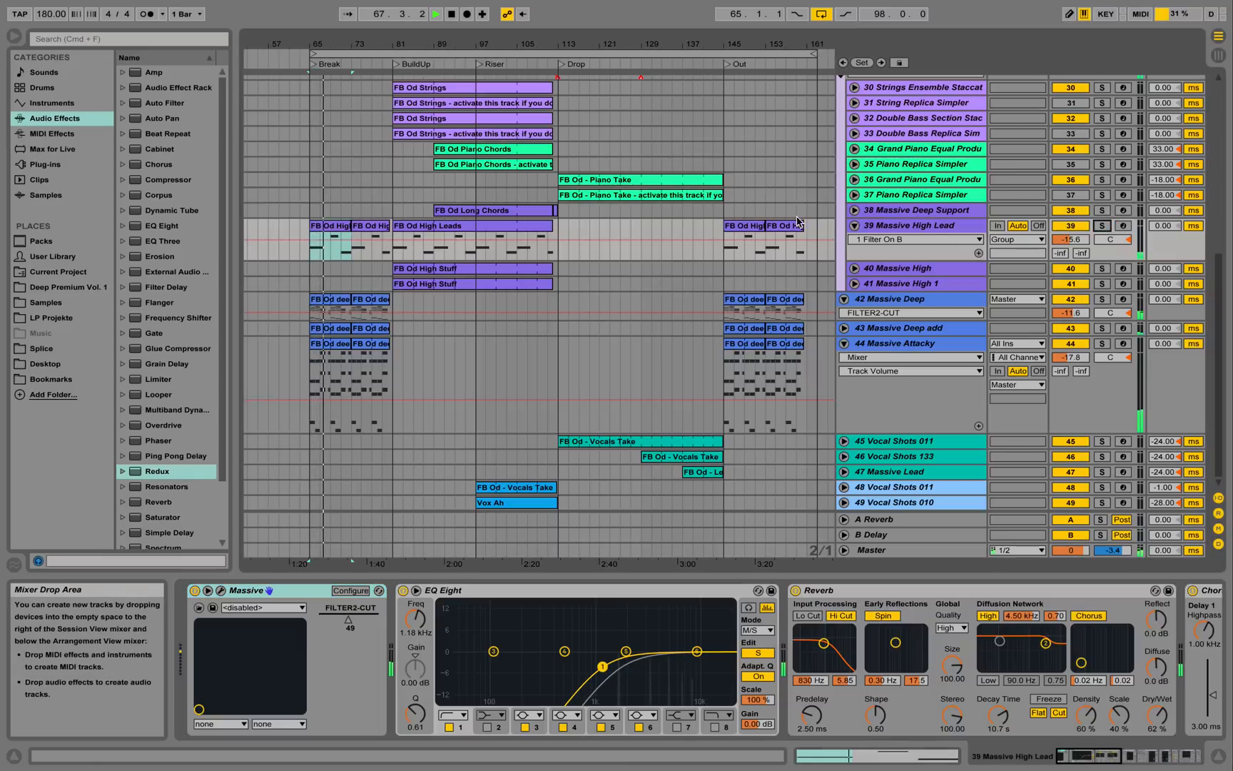
pyautogui.scroll(3, 549, 245)
pyautogui.scroll(5, 548, 245)
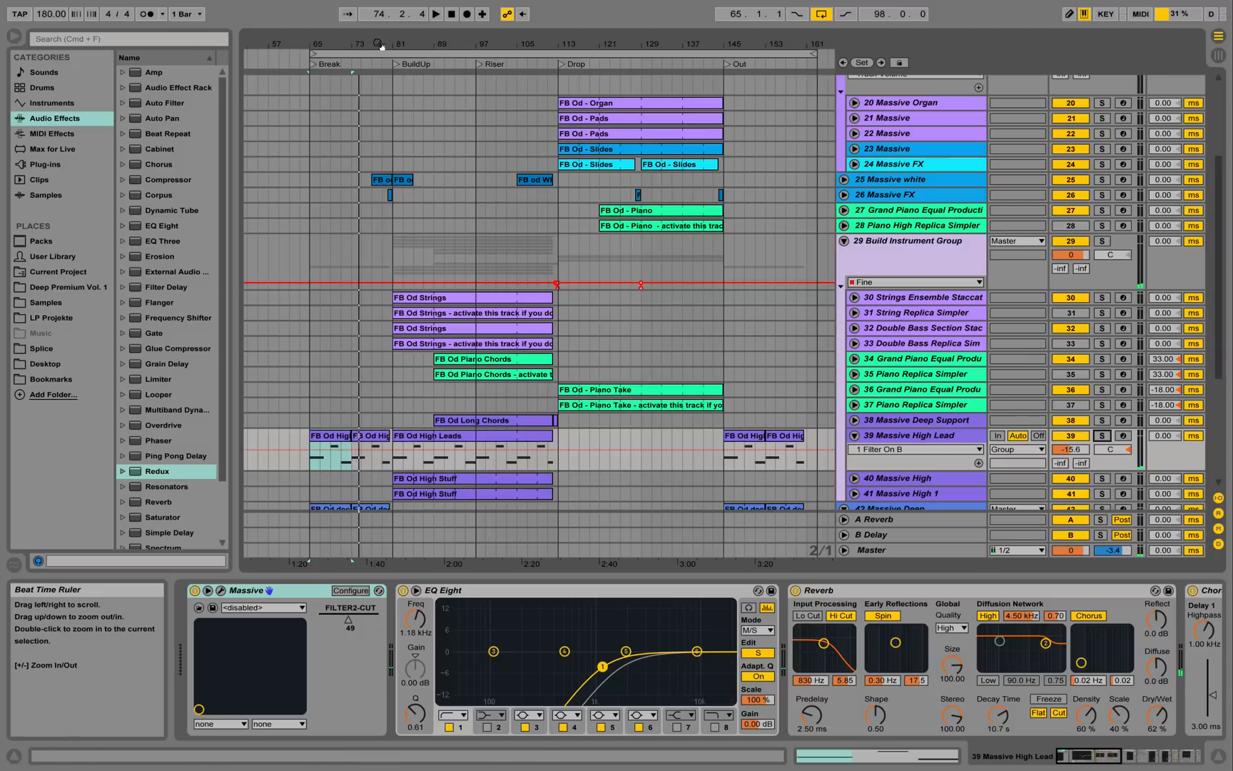
pyautogui.moveTo(383, 46)
pyautogui.mouseDown()
pyautogui.moveTo(384, 78)
pyautogui.moveTo(402, 47)
pyautogui.mouseUp()
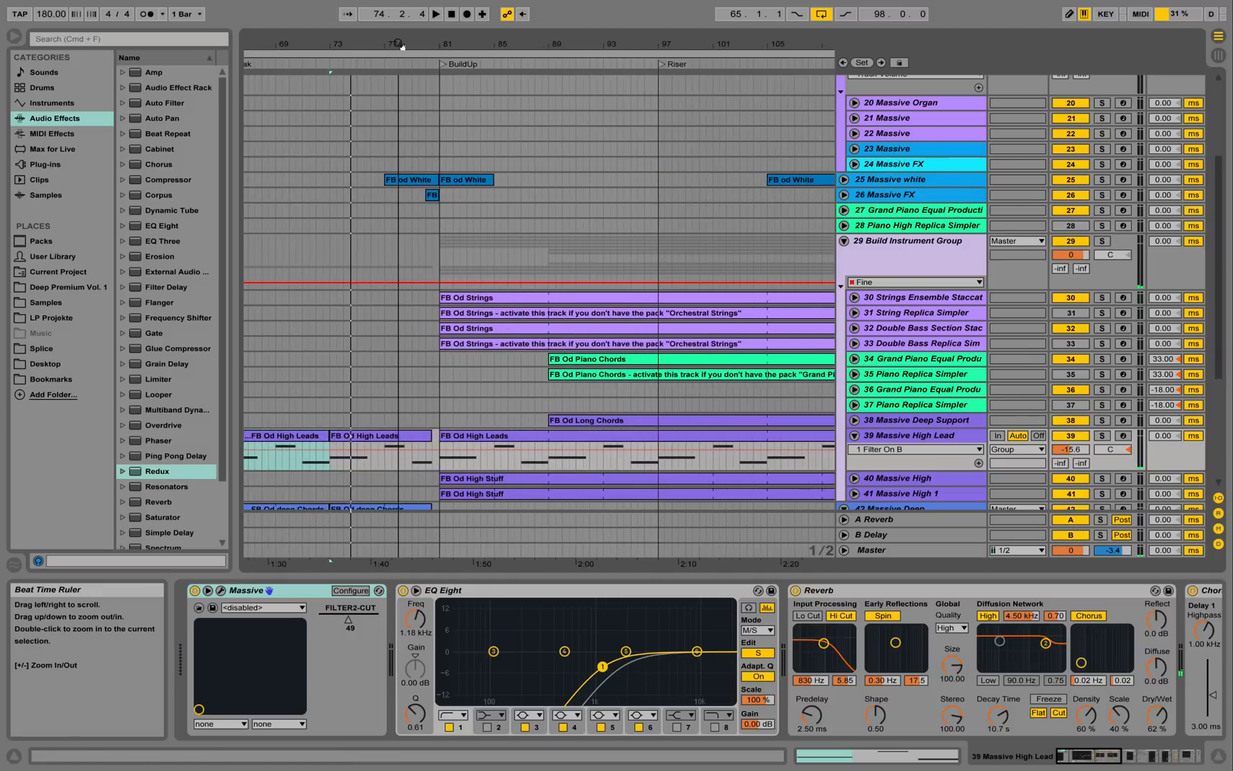
# Unfold Massive white and inspect its FB od White clip, device chain and Massive synth window.
pyautogui.click(843, 179)
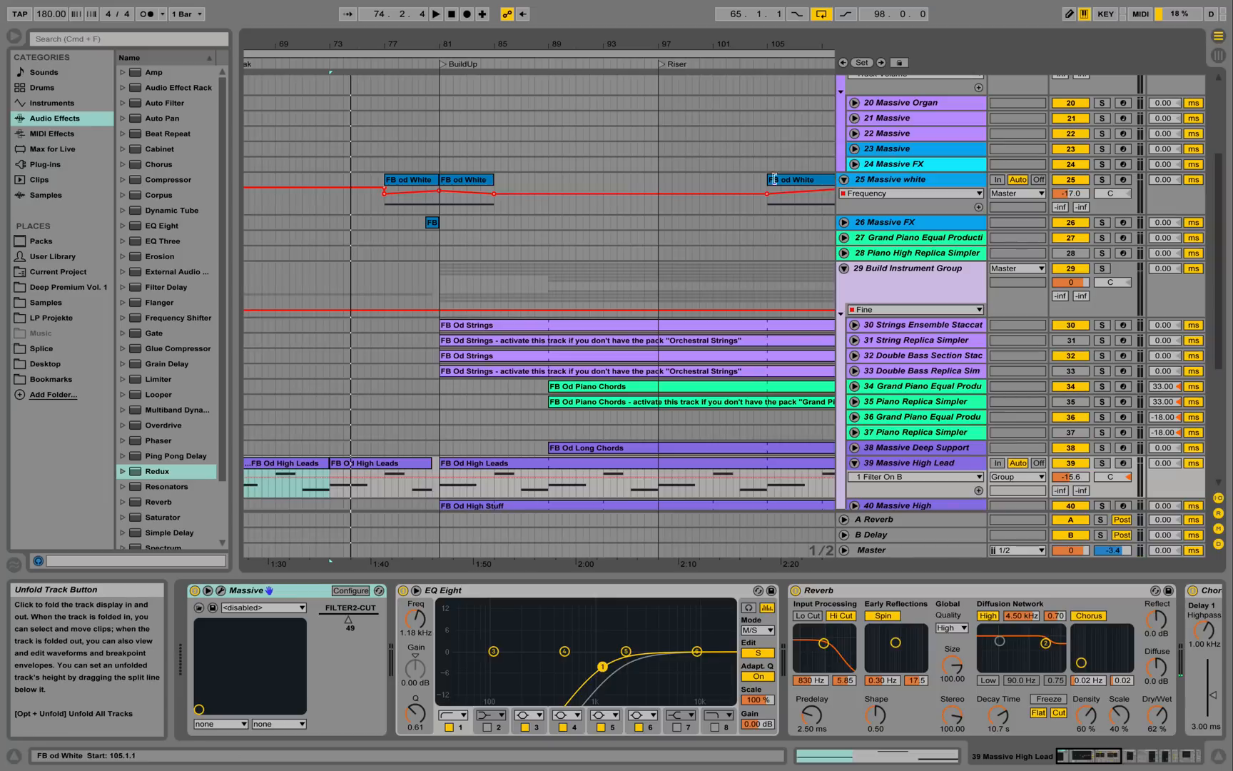
pyautogui.click(411, 182)
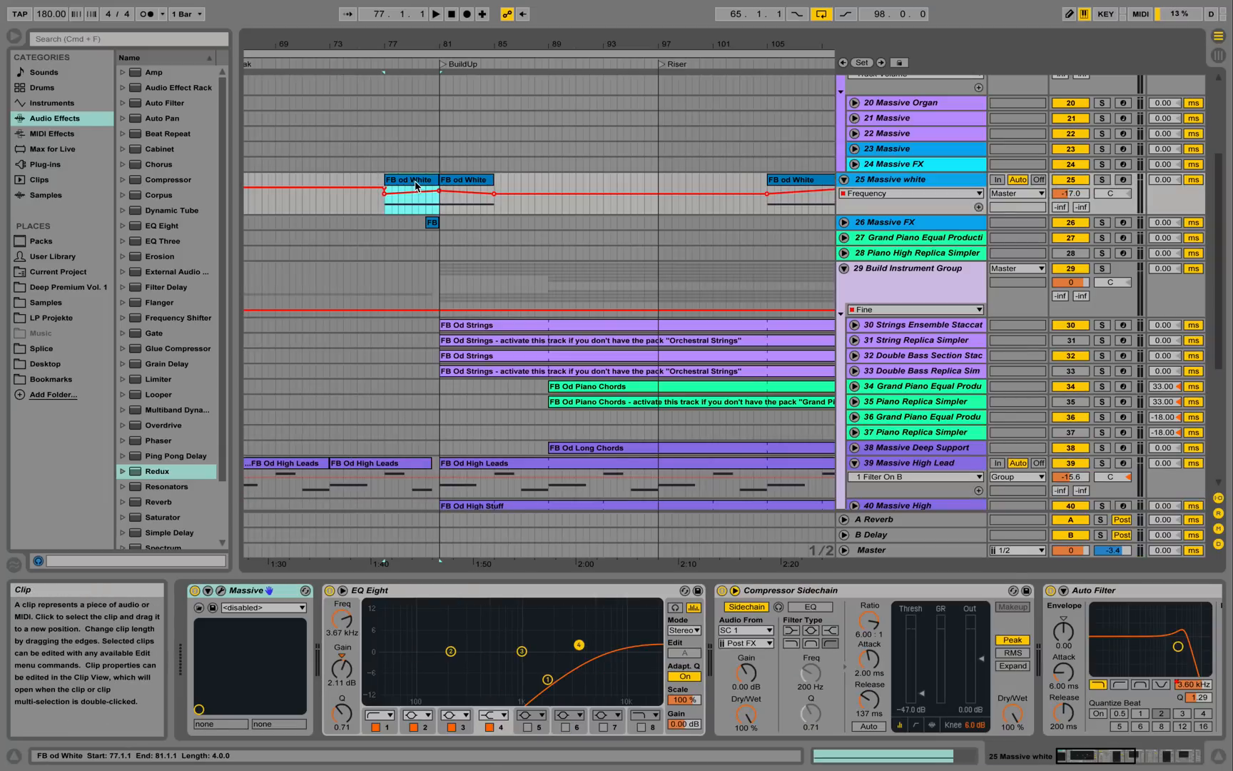
pyautogui.doubleClick(416, 186)
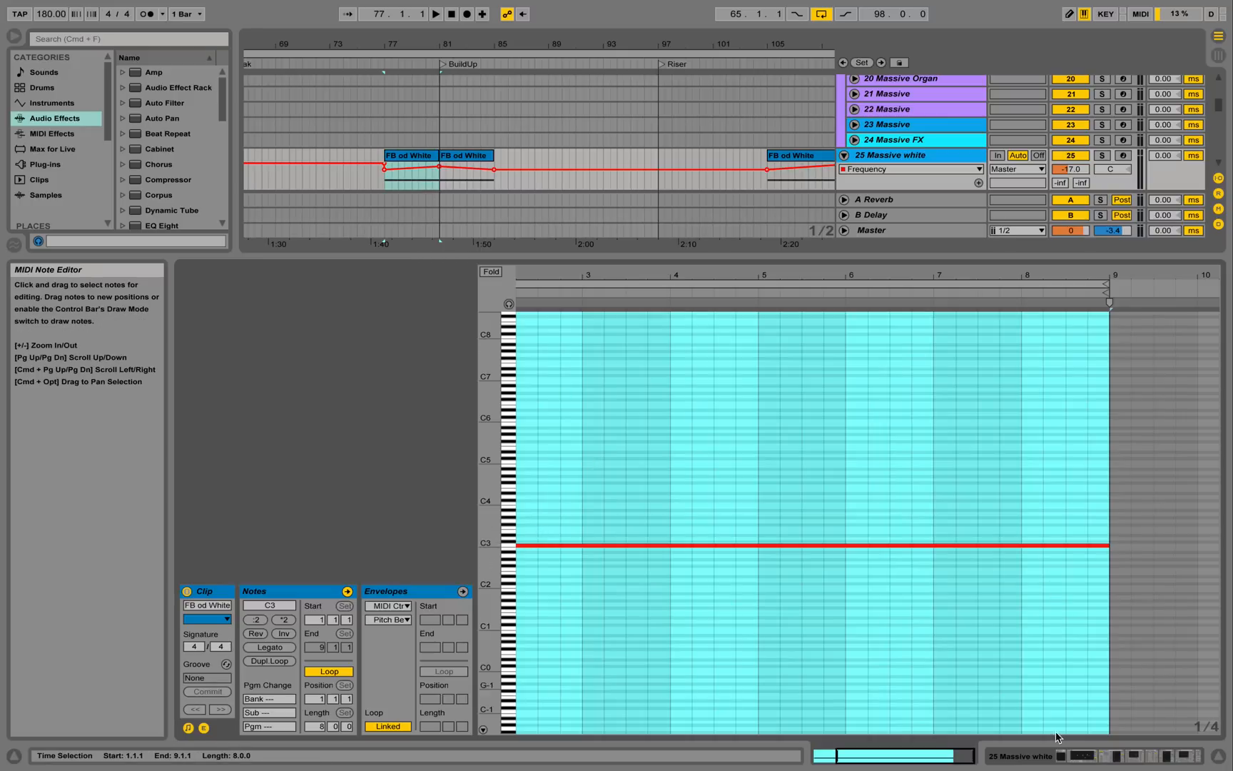
pyautogui.click(1062, 756)
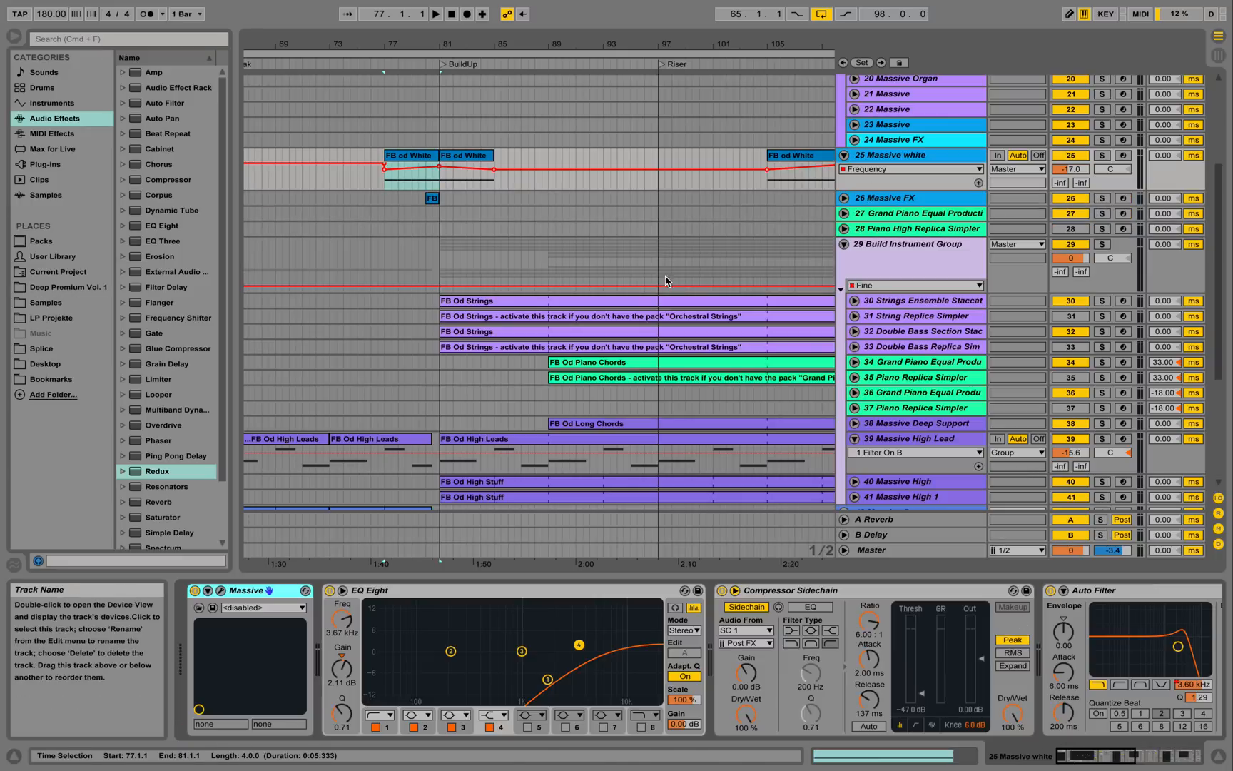
pyautogui.click(222, 591)
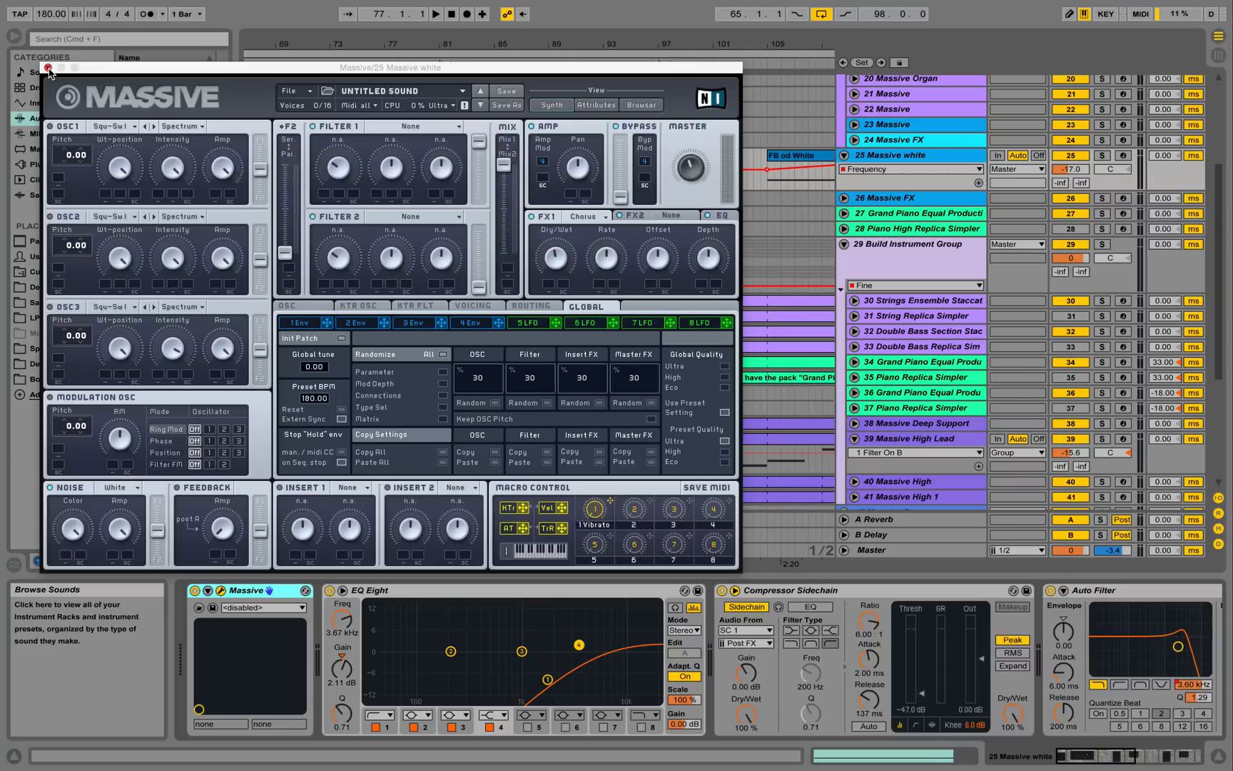
pyautogui.click(48, 68)
# Solo and play Massive white, lower Auto Filter cutoff to 6.80 kHz, and unfold Massive FX.
pyautogui.click(1102, 156)
pyautogui.press('space')
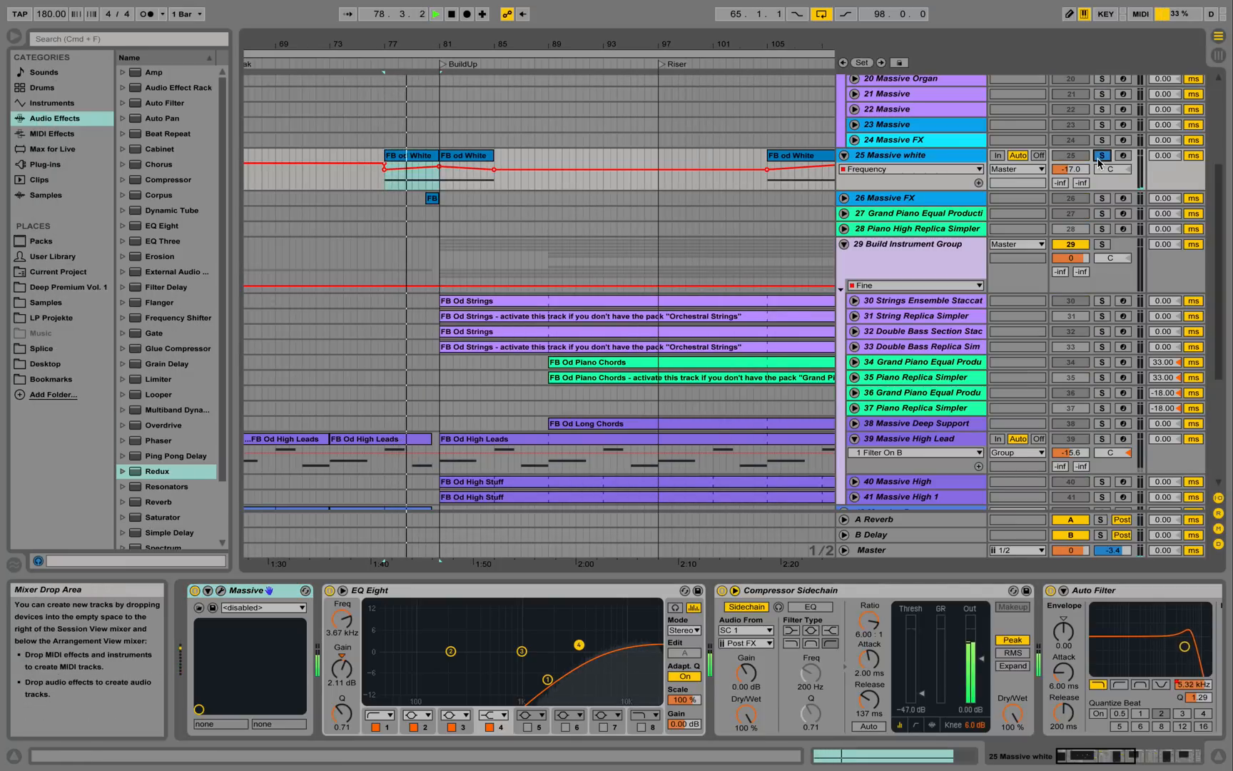
pyautogui.click(1129, 758)
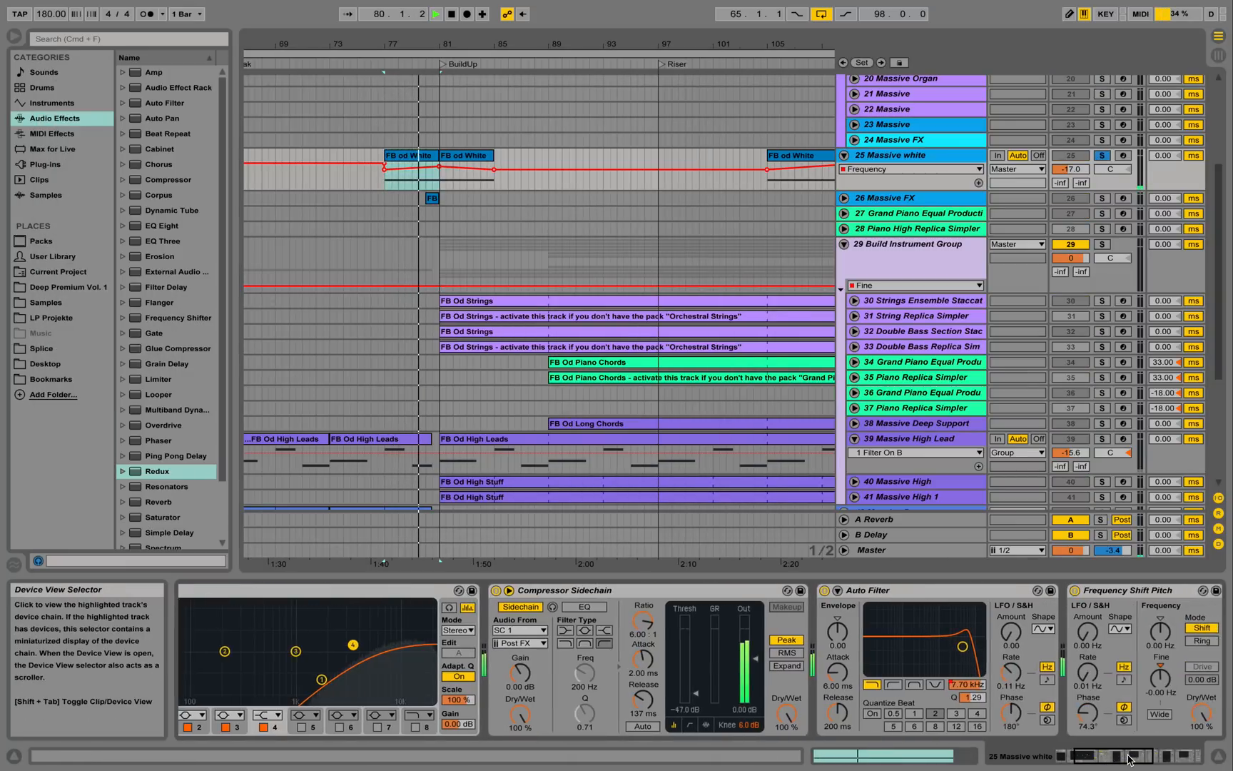
pyautogui.moveTo(1129, 759); pyautogui.dragTo(1139, 759)
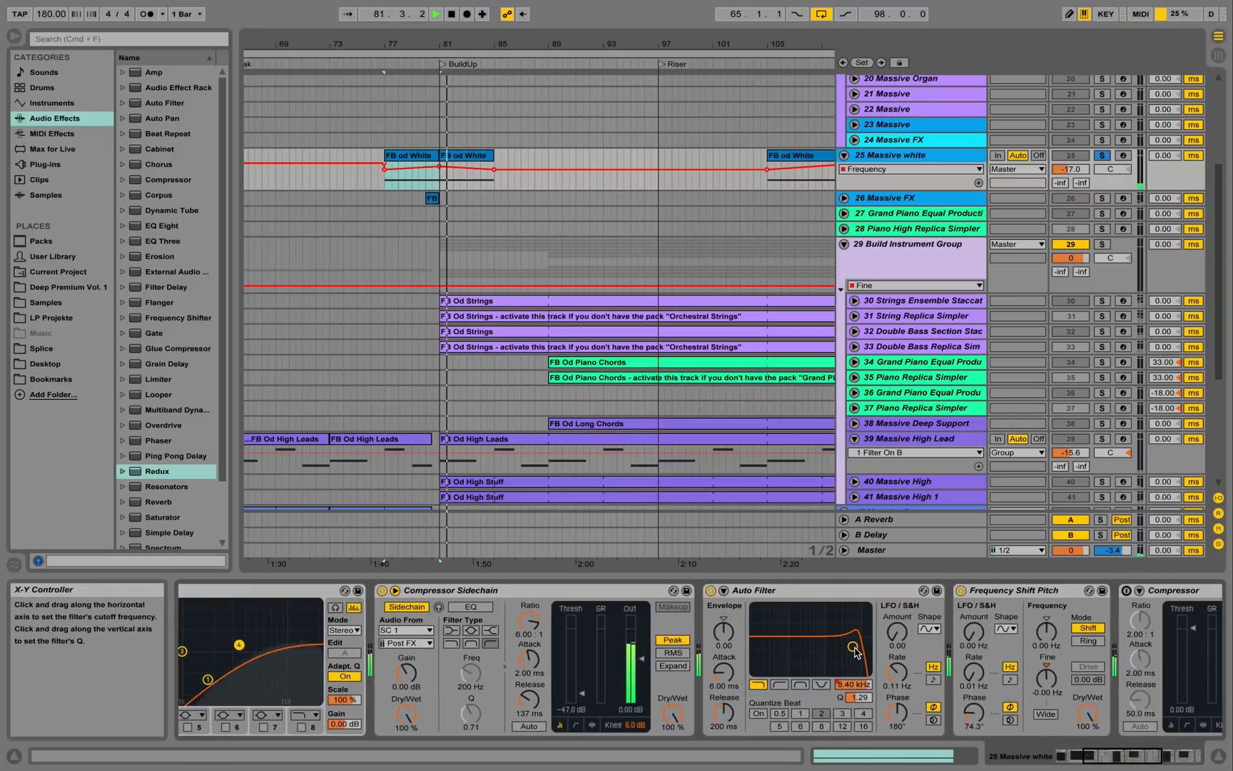
pyautogui.moveTo(855, 651); pyautogui.dragTo(852, 647)
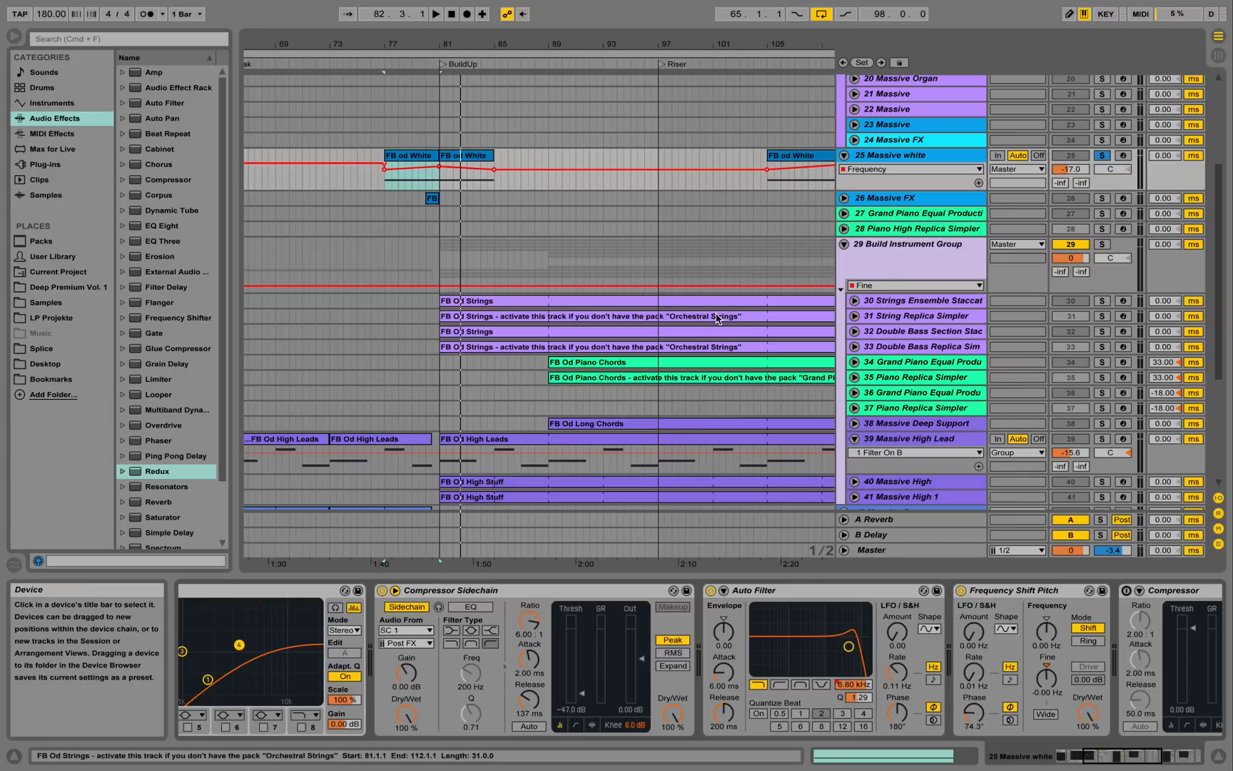
pyautogui.click(845, 197)
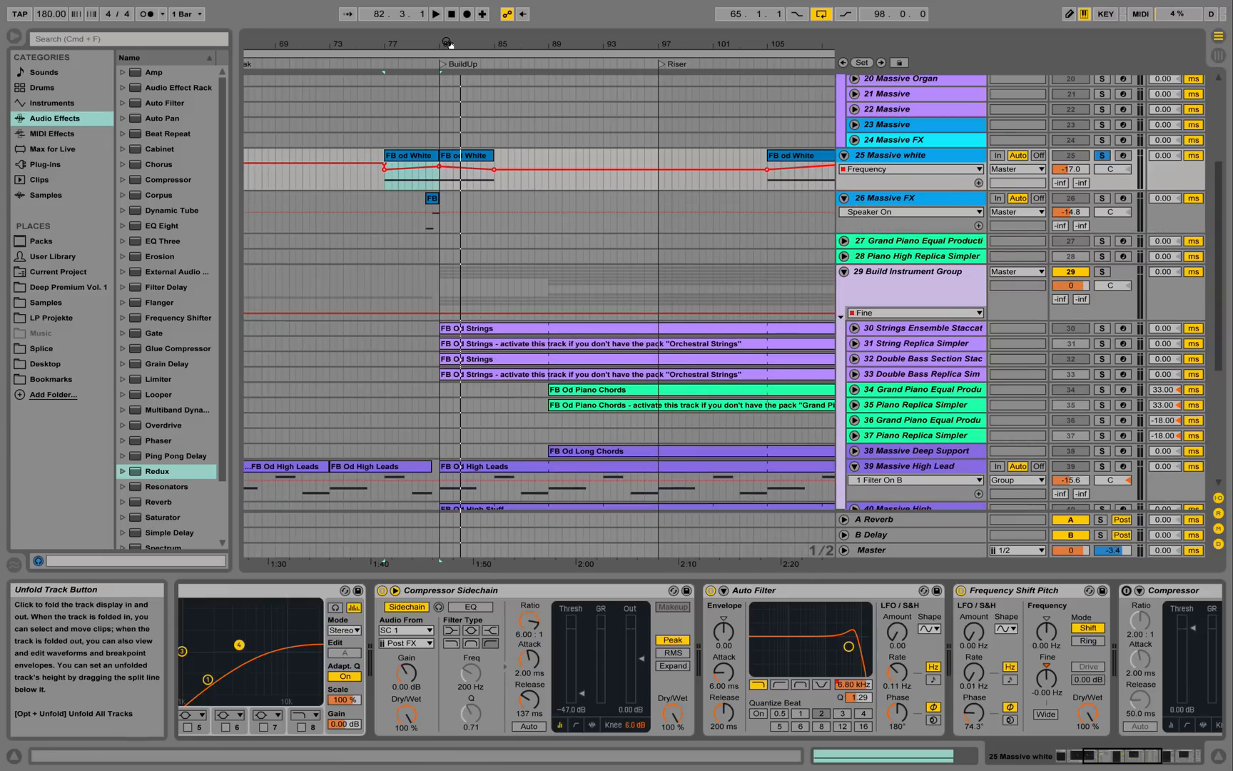
# Zoom in around bar 81, solo and select Massive FX, and play from bar 80.
pyautogui.moveTo(425, 44); pyautogui.dragTo(696, 157)
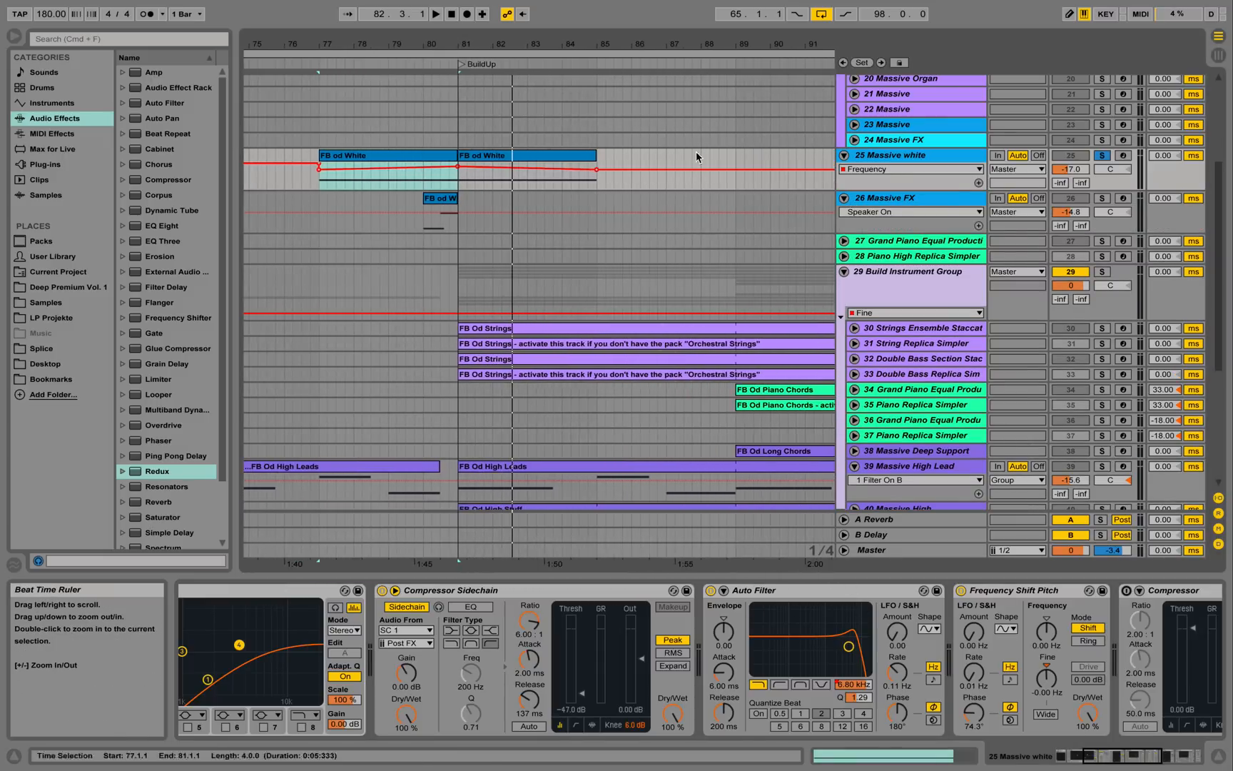
pyautogui.click(1105, 199)
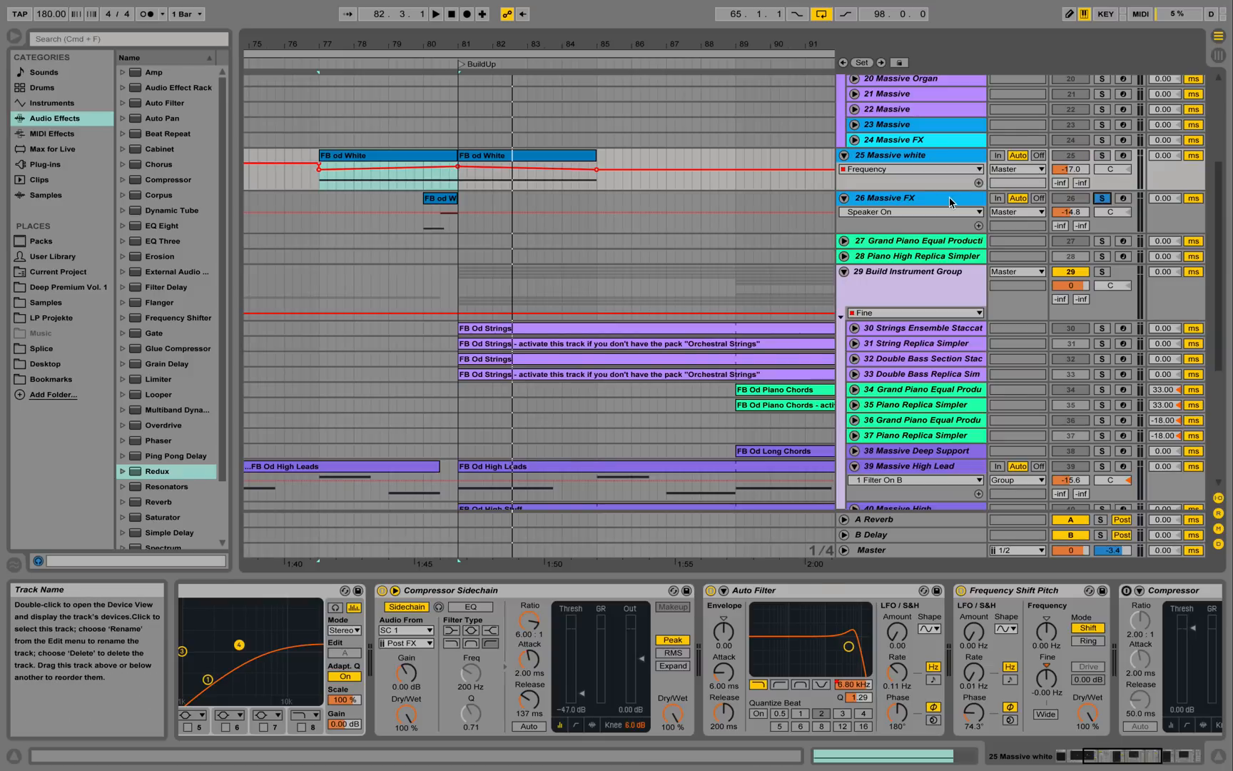
pyautogui.click(950, 198)
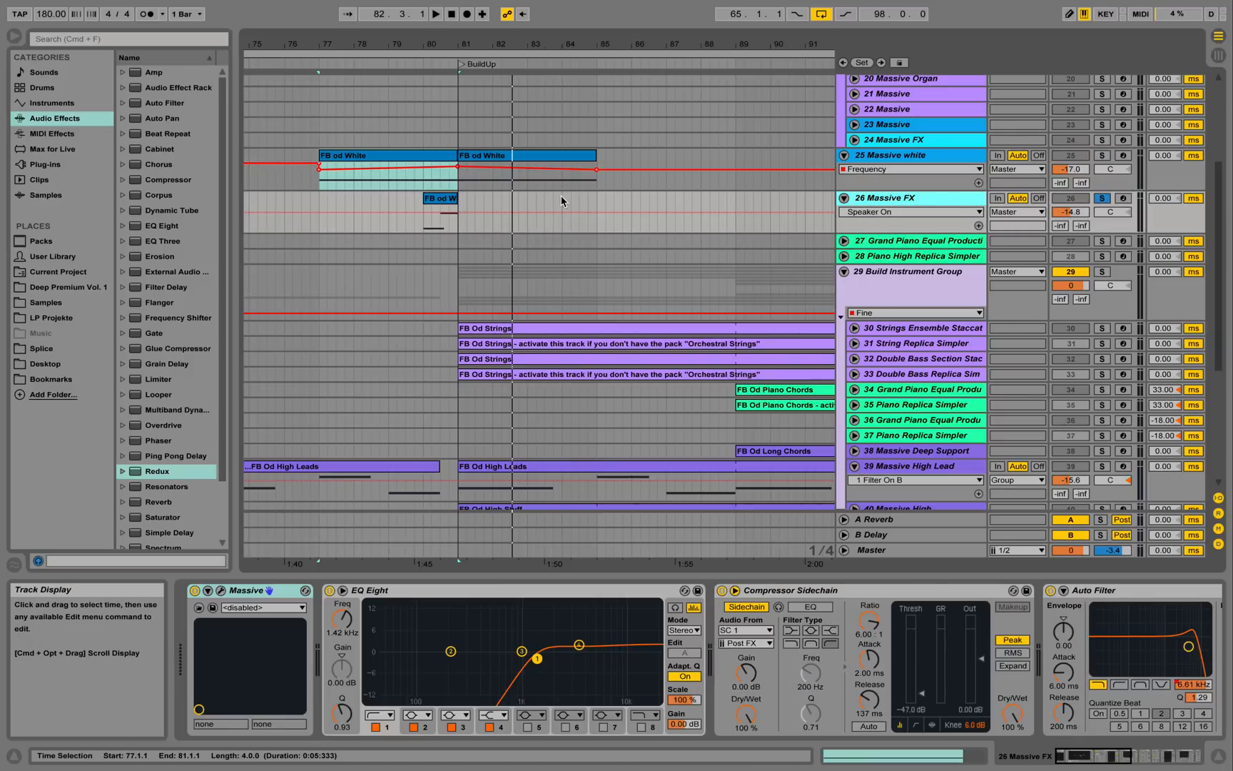
pyautogui.click(422, 221)
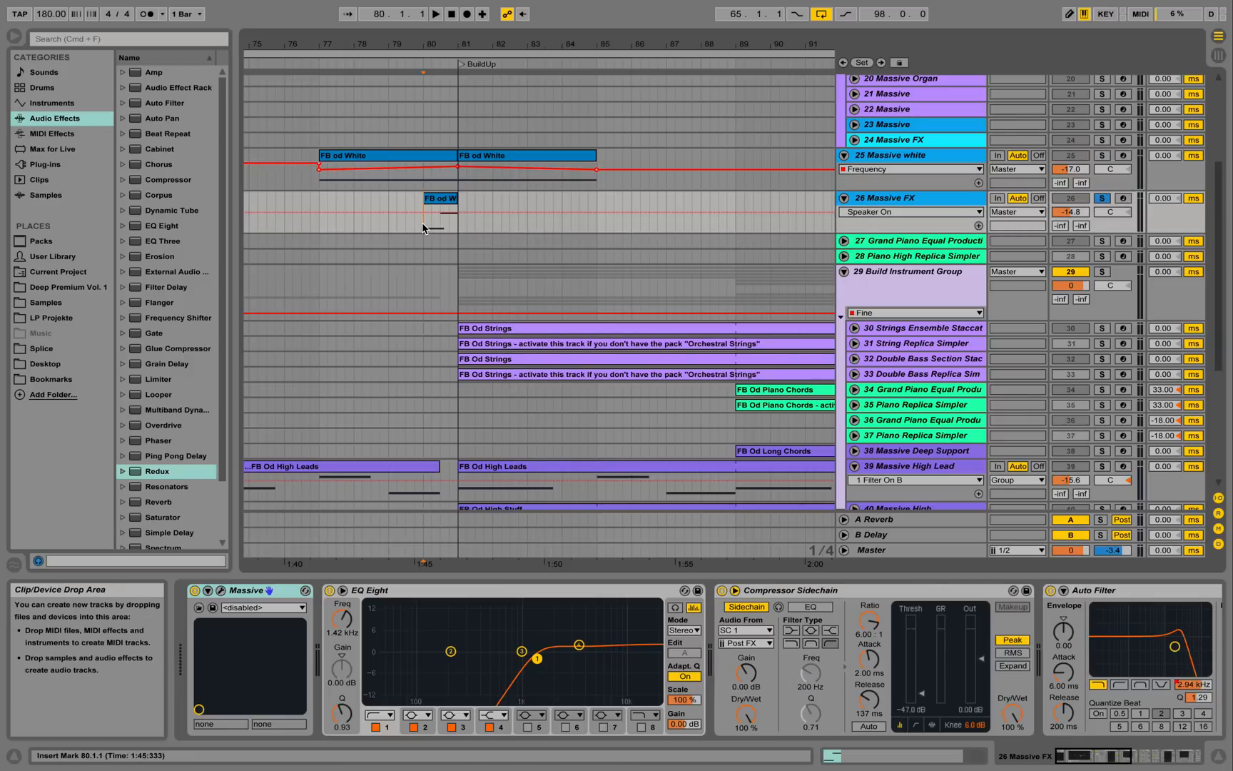
pyautogui.press('space')
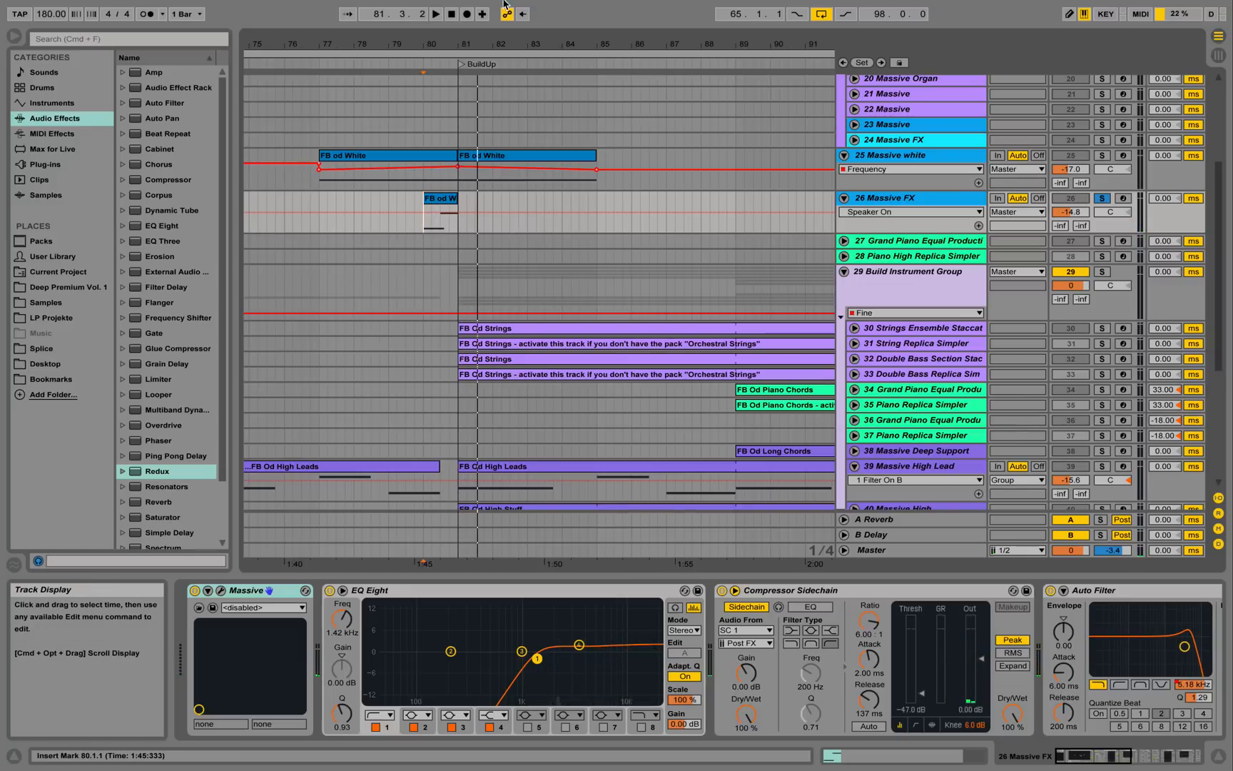
# Unsolo Massive FX, play the full mix from bar 77, then select its FB od clip.
pyautogui.moveTo(416, 50); pyautogui.dragTo(416, 42)
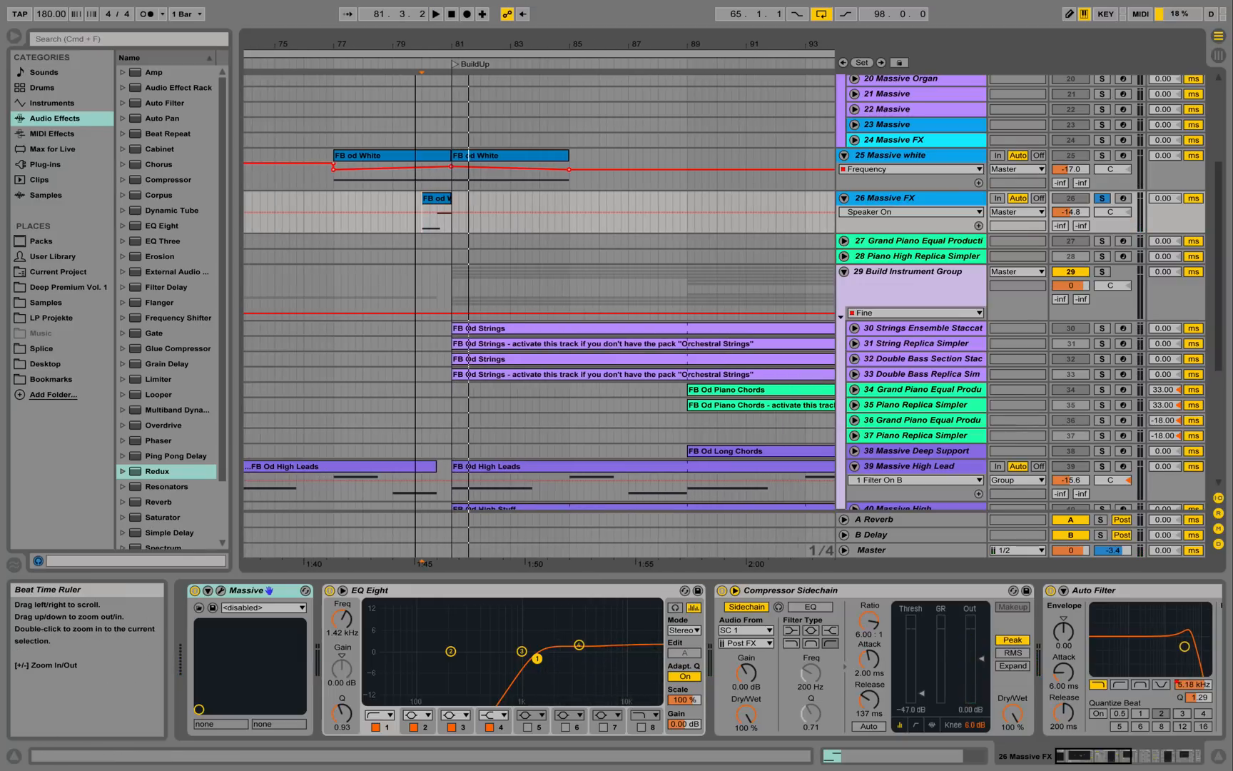
pyautogui.click(1103, 198)
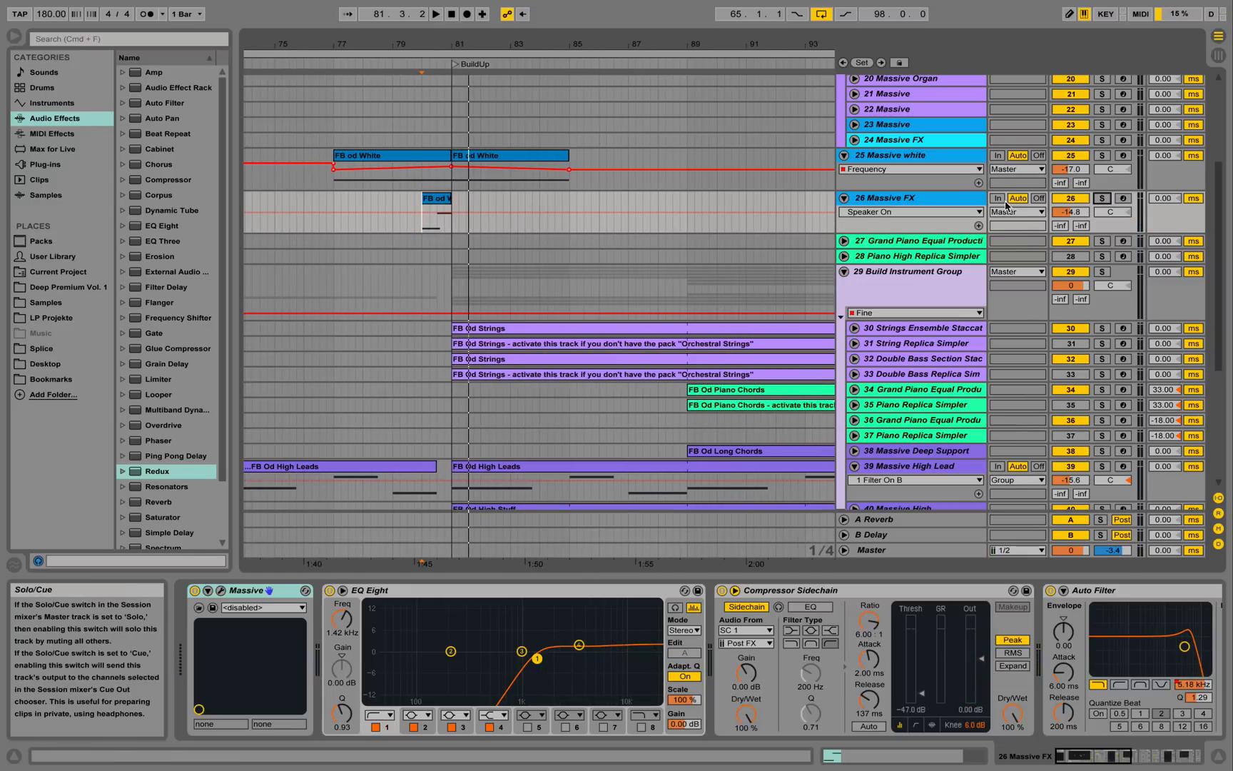
pyautogui.click(322, 61)
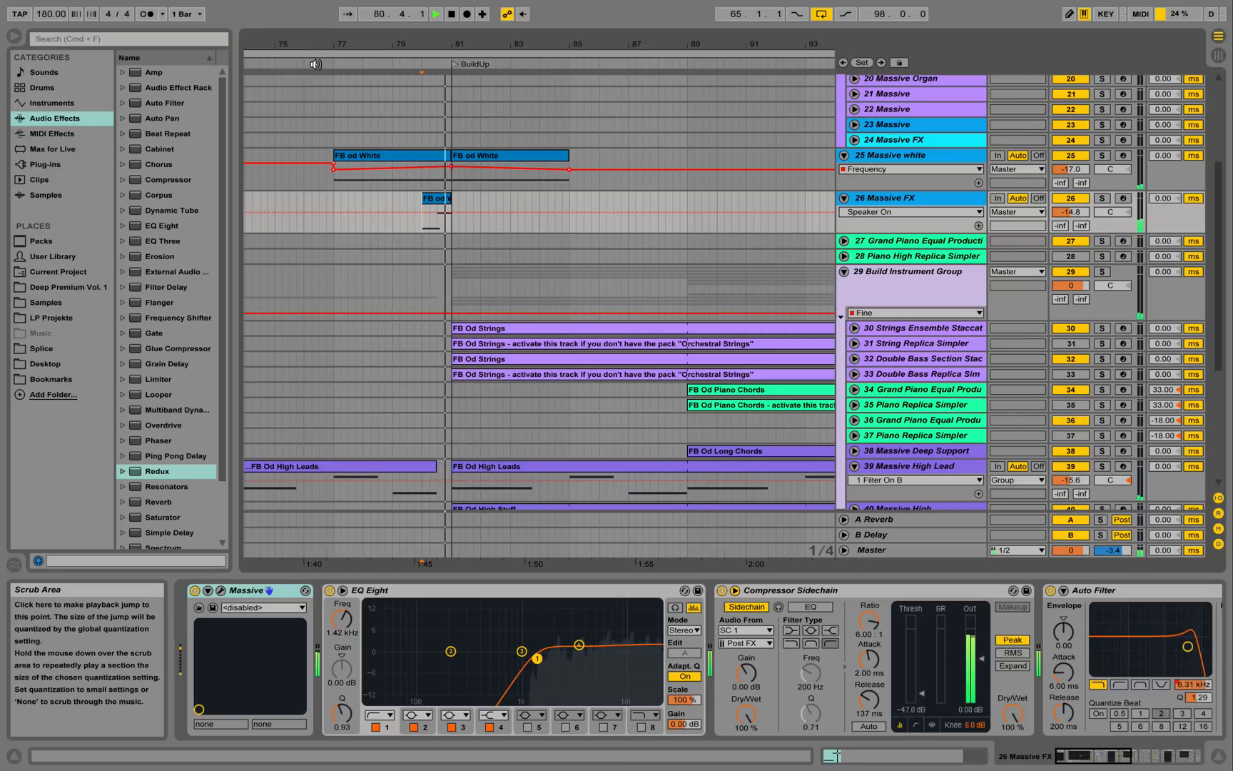
pyautogui.press('space')
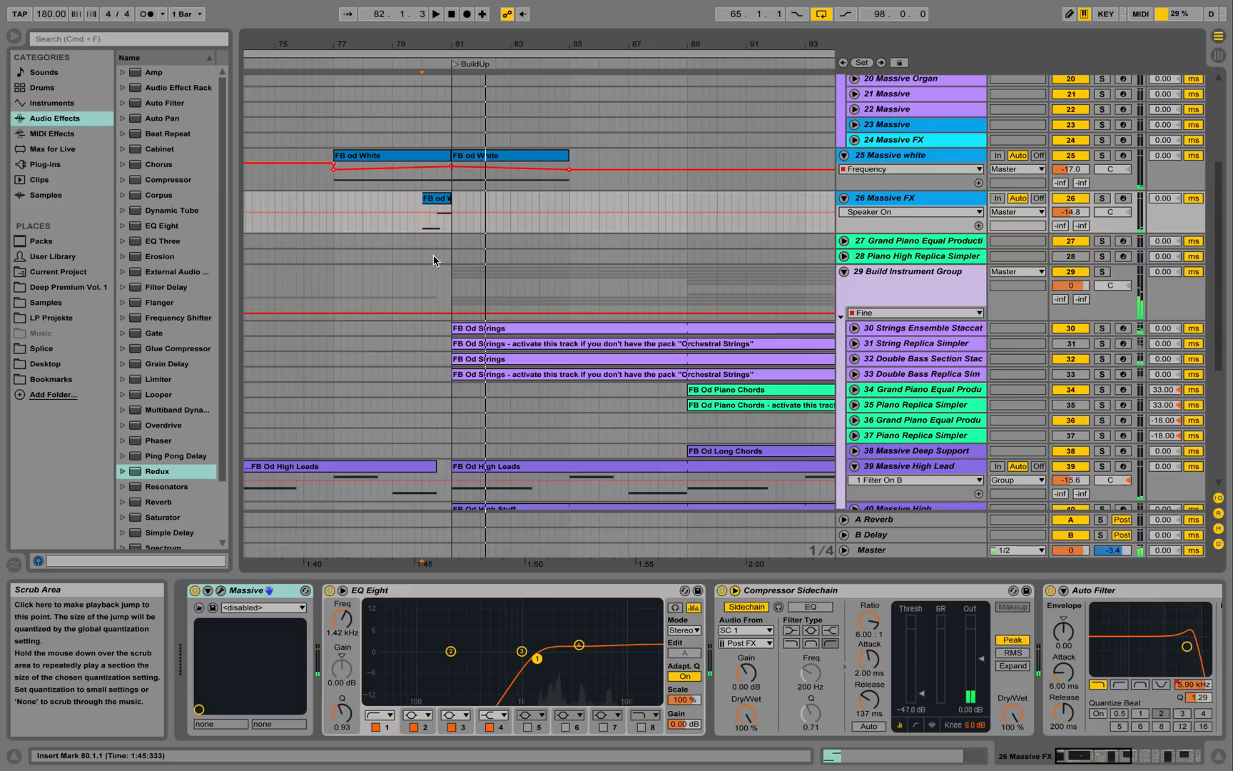
pyautogui.click(444, 198)
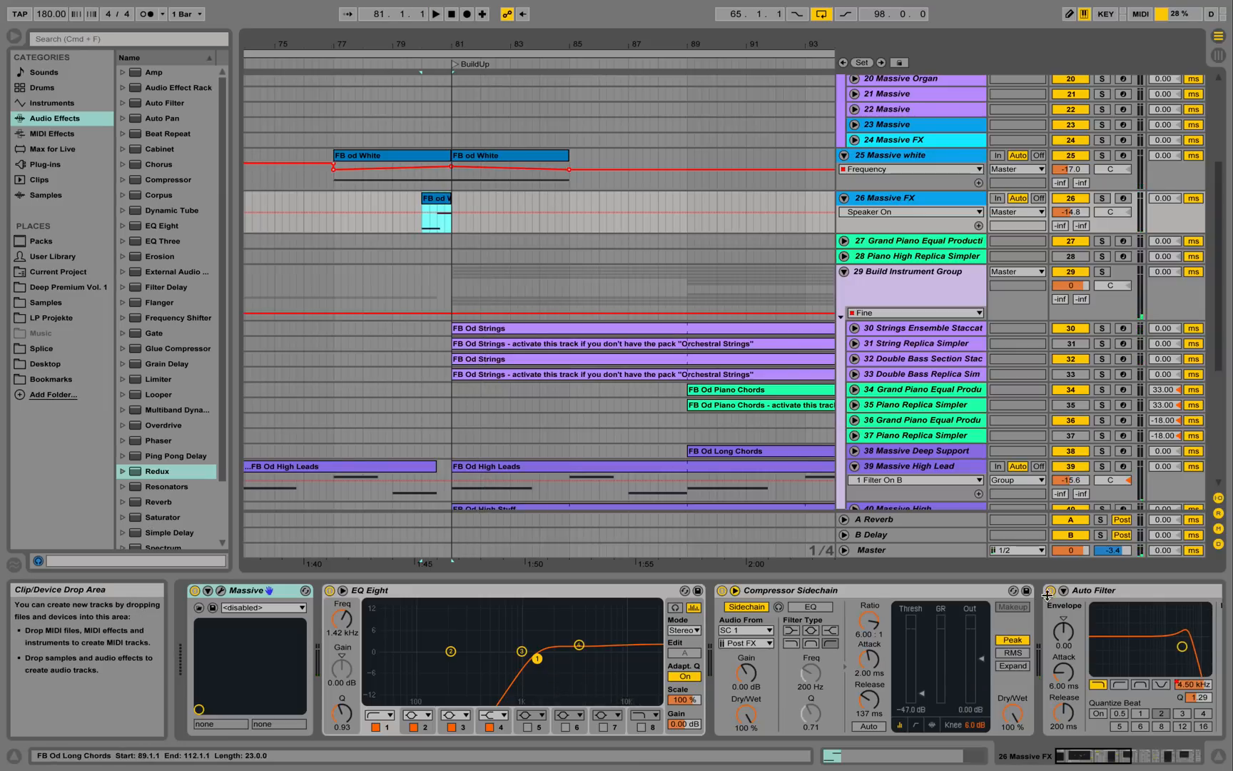
# Show track 26's Frequency automation envelope and zoom the arrangement in around bar 80.
pyautogui.click(221, 591)
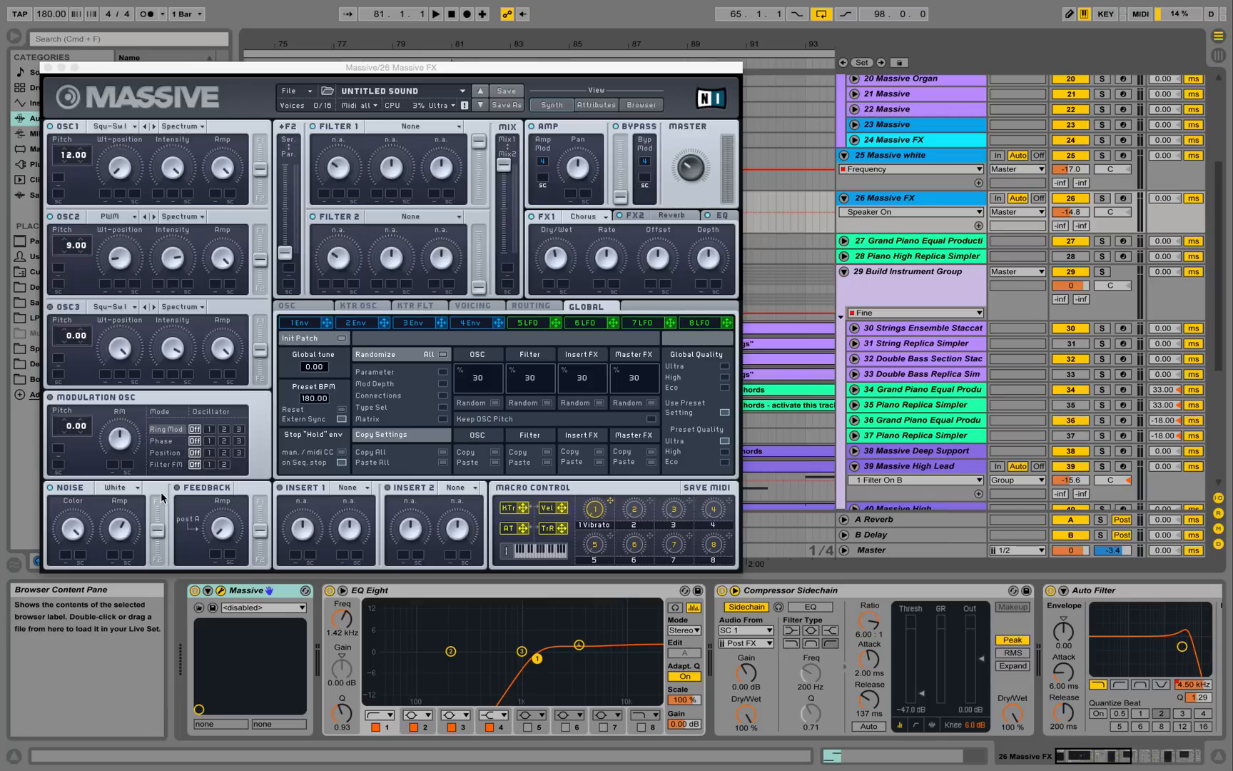
pyautogui.click(48, 67)
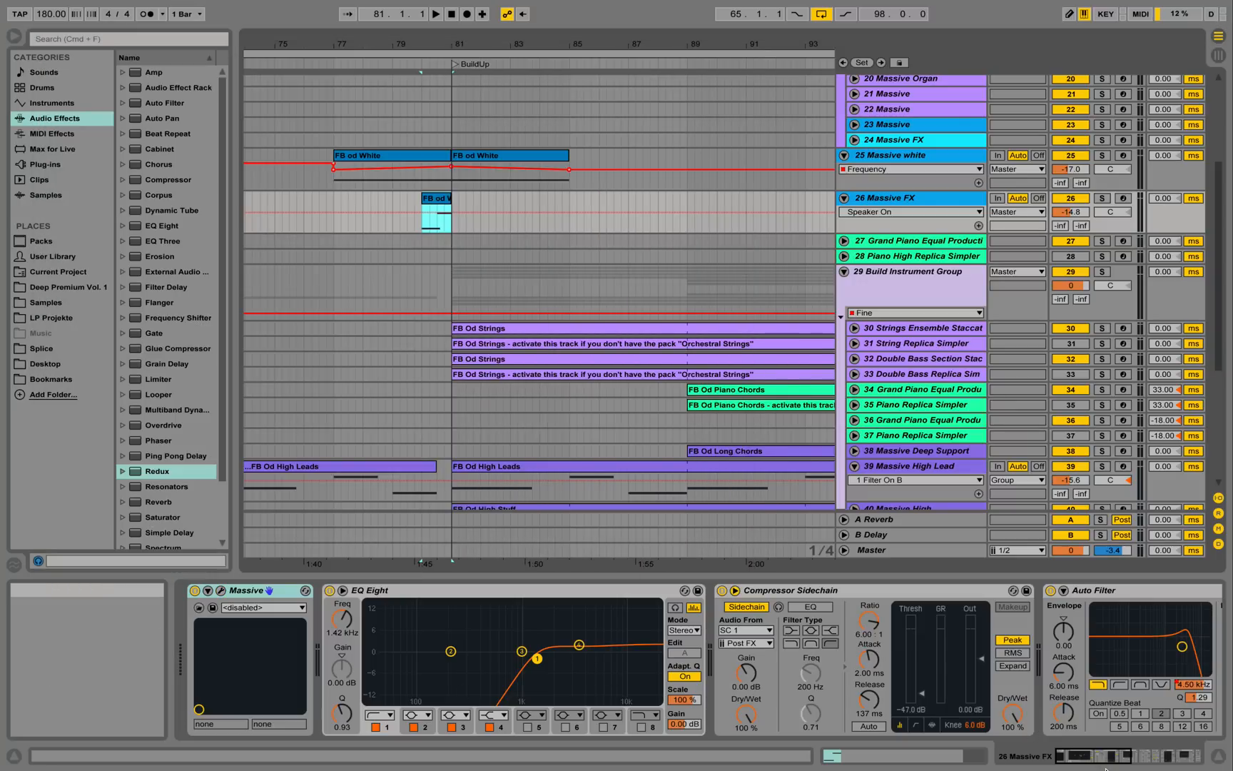
pyautogui.moveTo(1092, 756); pyautogui.dragTo(1107, 756)
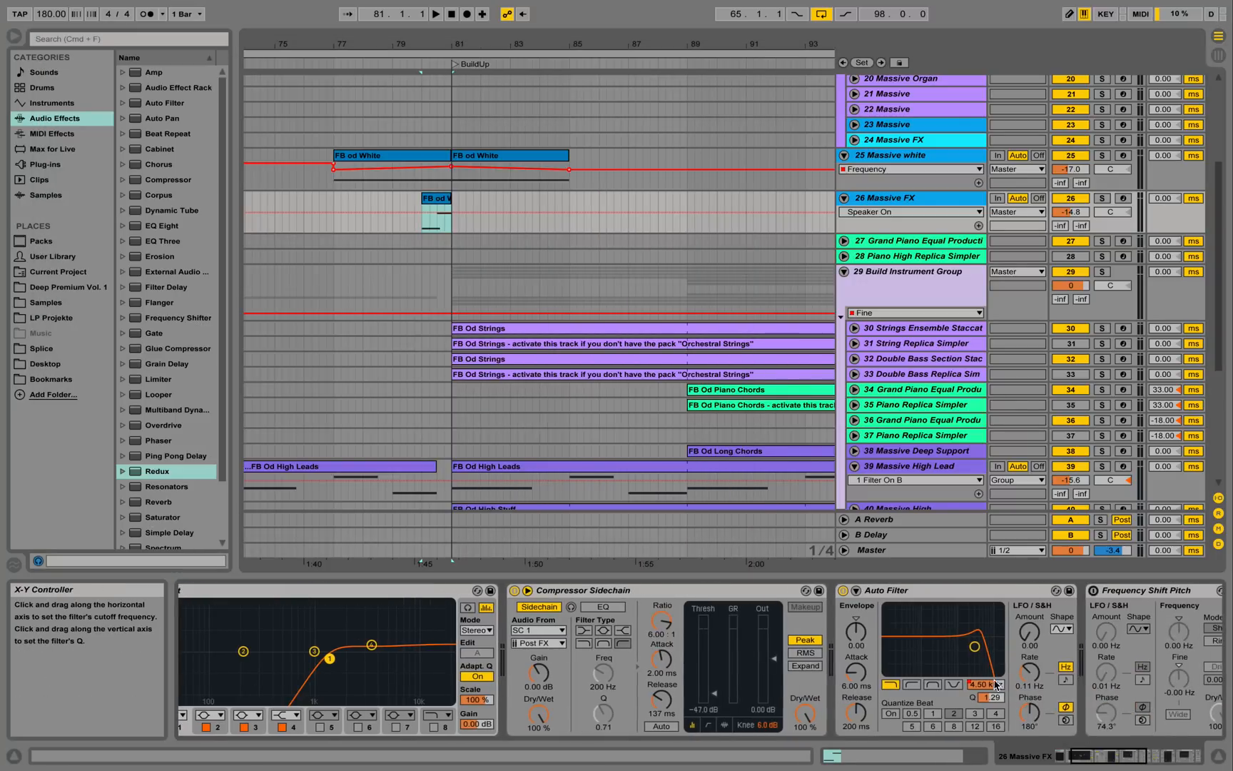
pyautogui.click(985, 683)
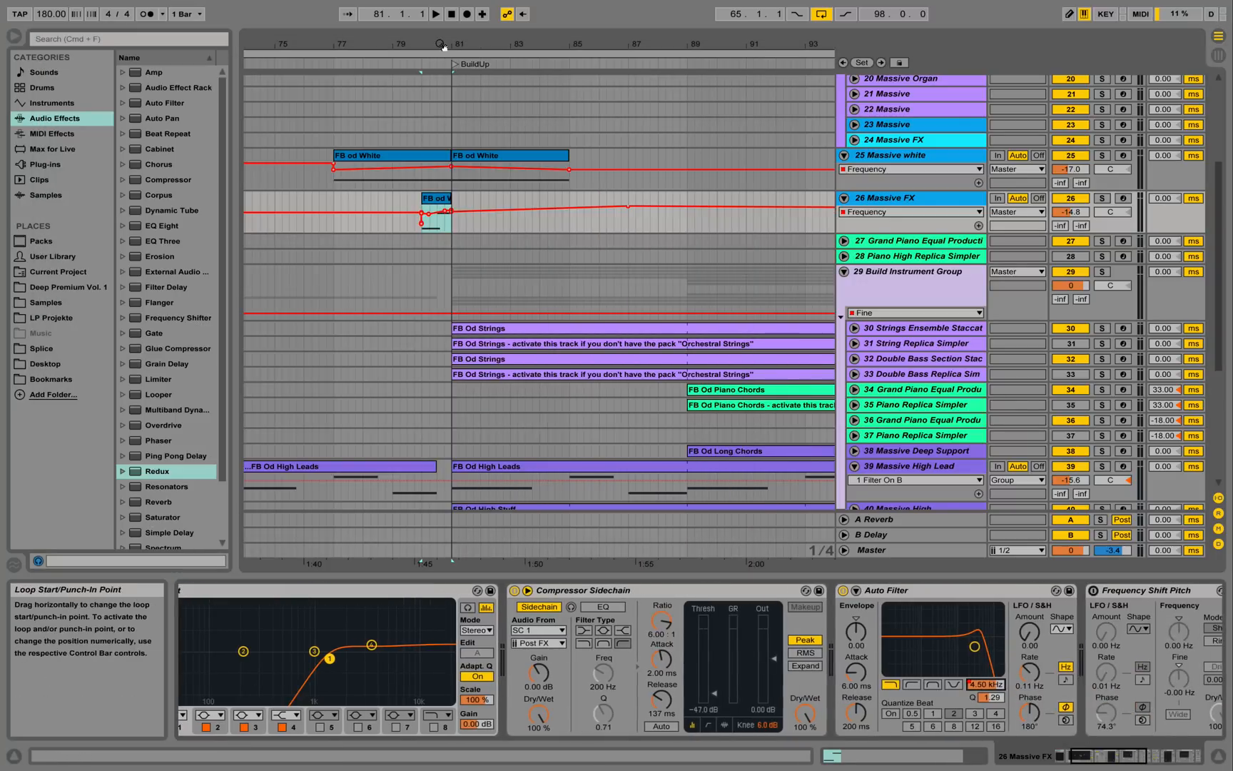
pyautogui.moveTo(440, 44); pyautogui.dragTo(438, 121)
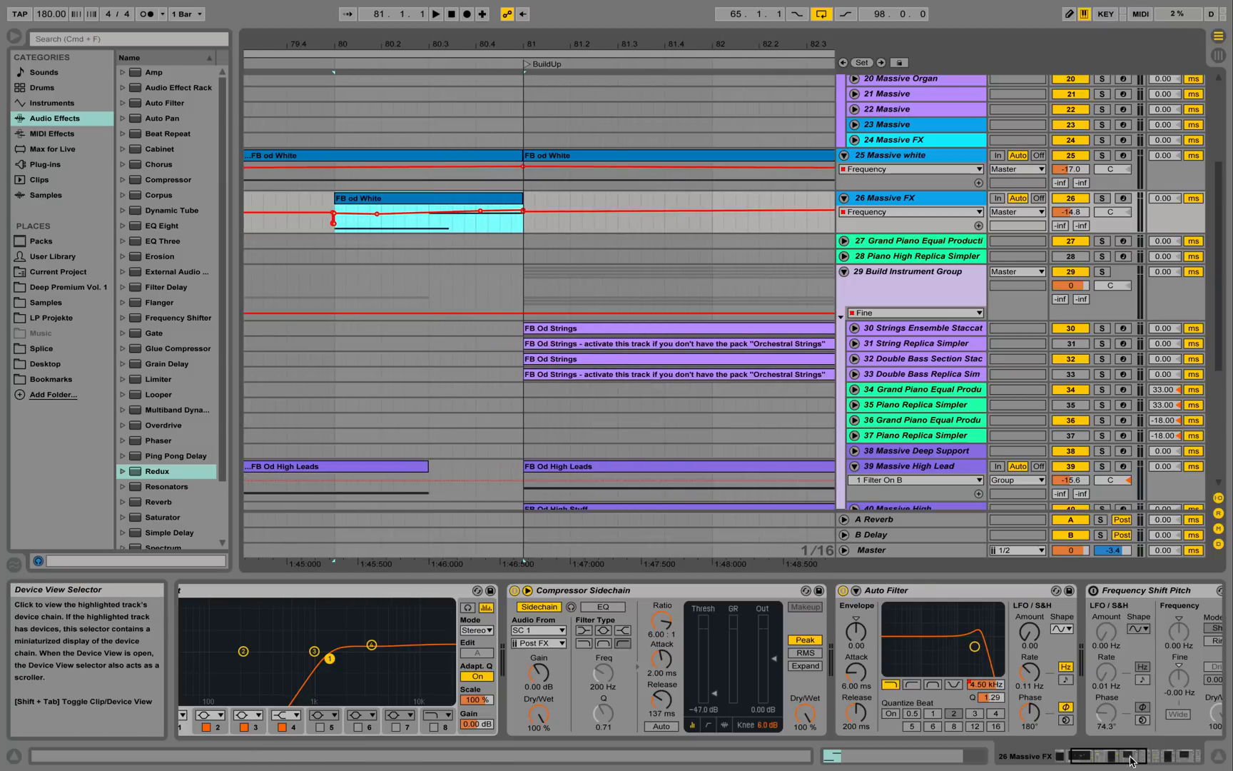
pyautogui.moveTo(1131, 758)
pyautogui.mouseDown()
pyautogui.moveTo(1186, 764)
pyautogui.moveTo(1117, 763)
pyautogui.mouseUp()
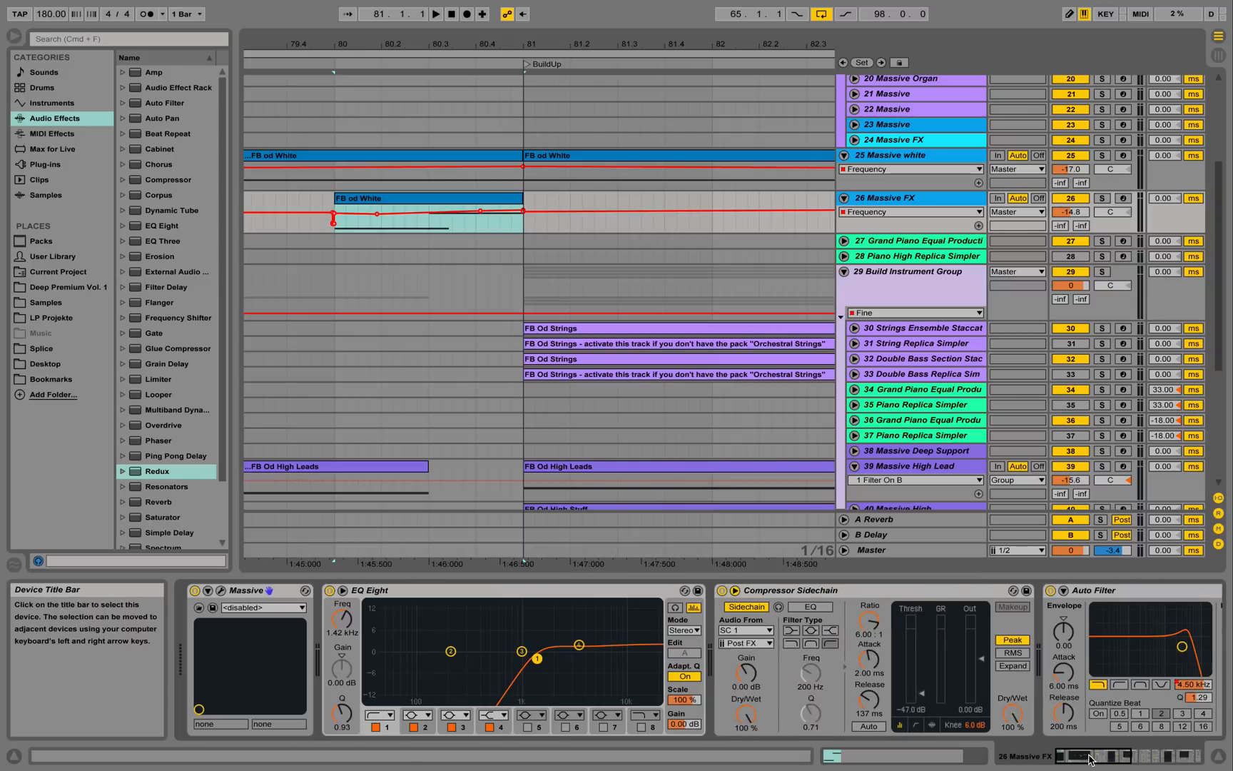
# Browse Massive's OSC and VOICING tabs for glide, vibrato and unison settings.
pyautogui.click(220, 591)
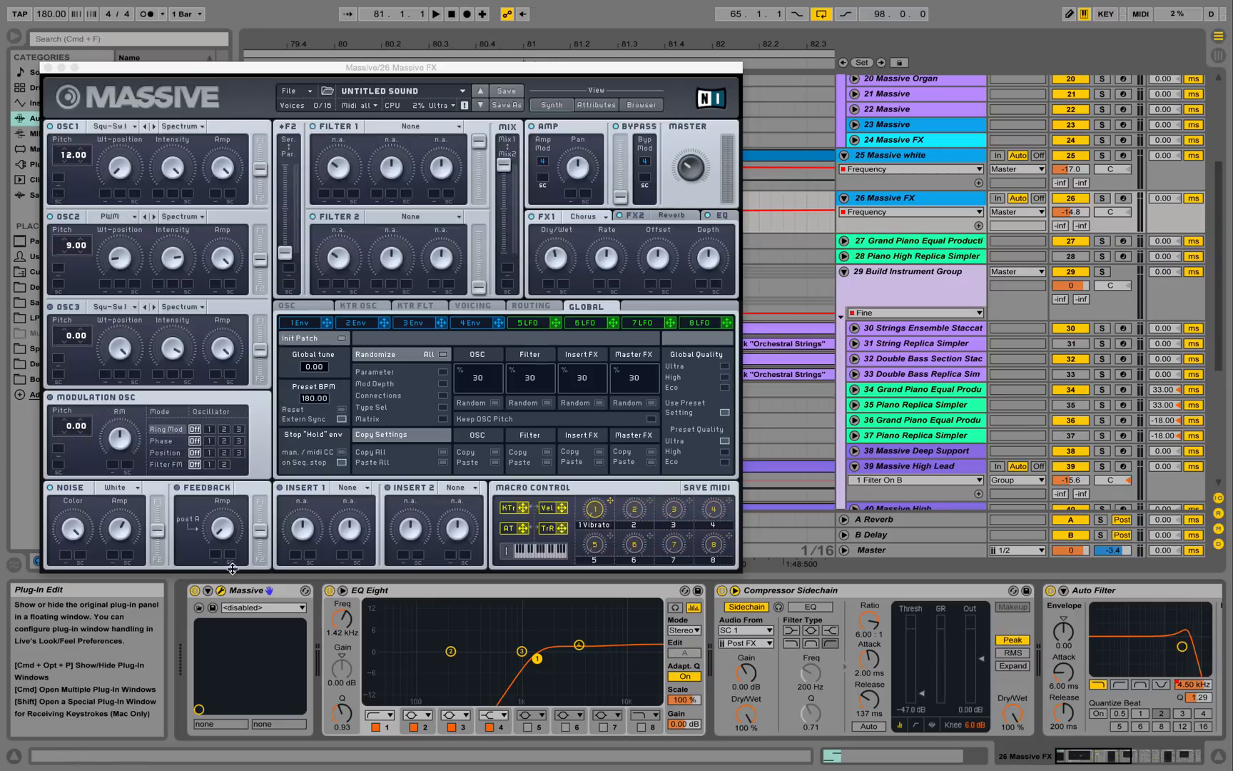
pyautogui.click(305, 305)
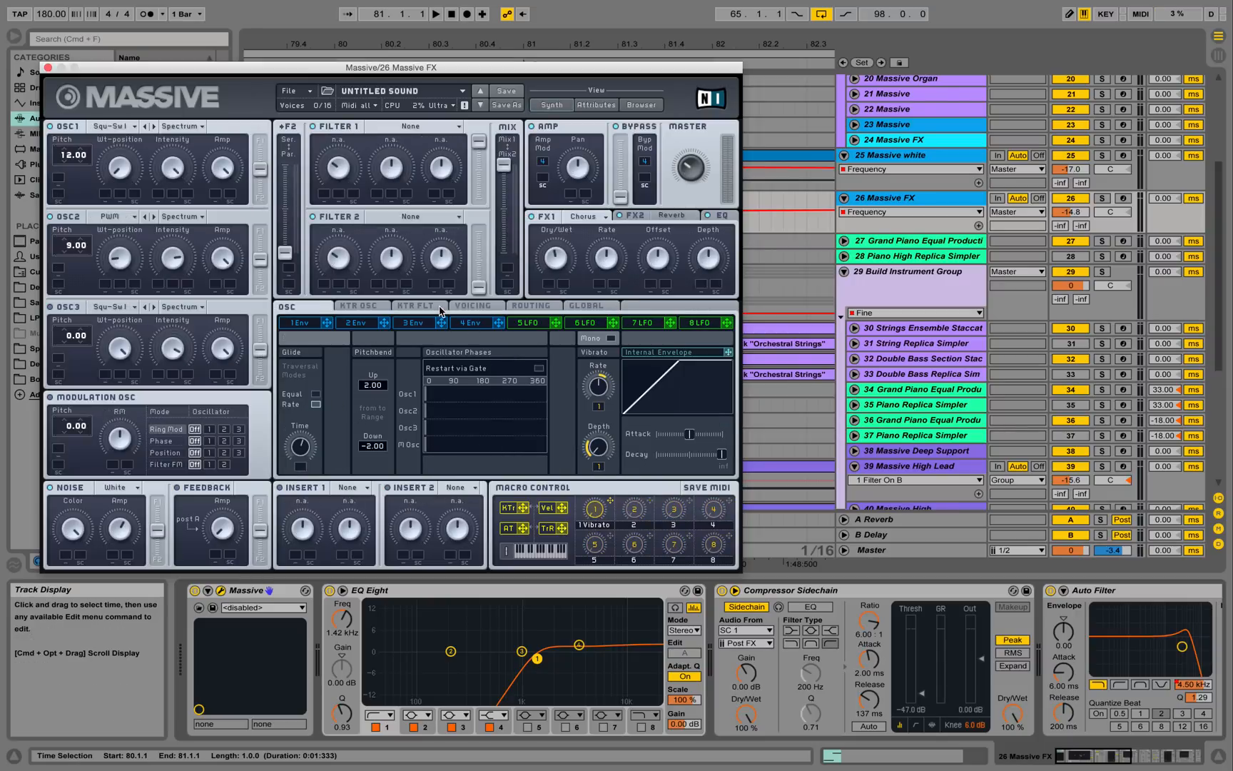
pyautogui.click(467, 306)
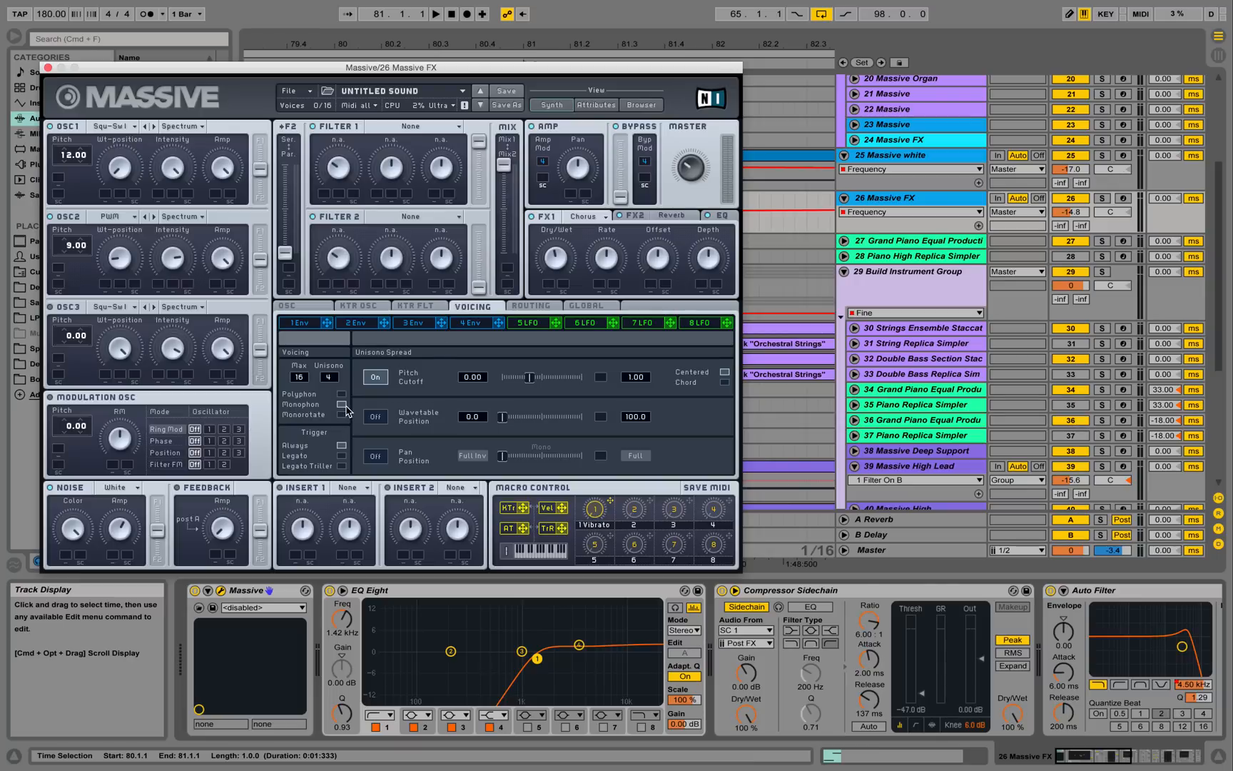
pyautogui.click(48, 67)
# Play briefly from bar 80, then open the FB od White clip's two notes.
pyautogui.press('space')
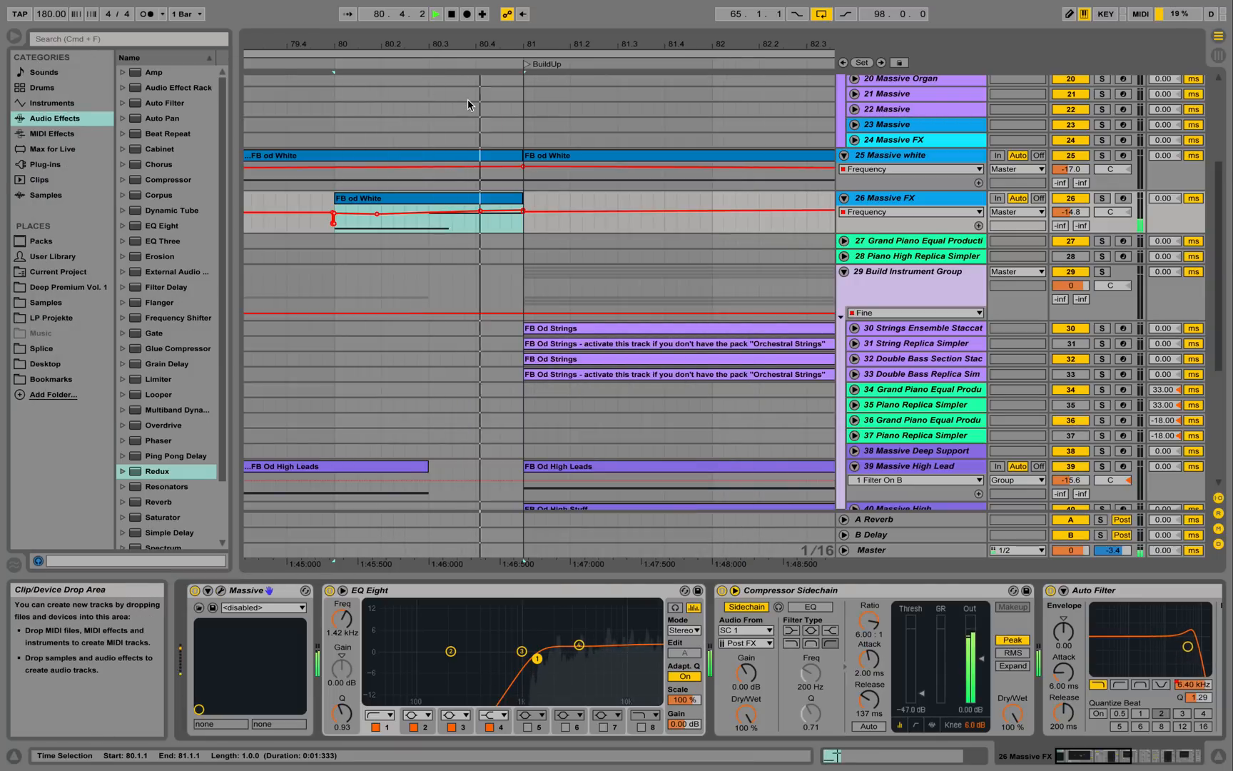
pyautogui.press('space')
pyautogui.click(441, 201)
pyautogui.doubleClick(441, 203)
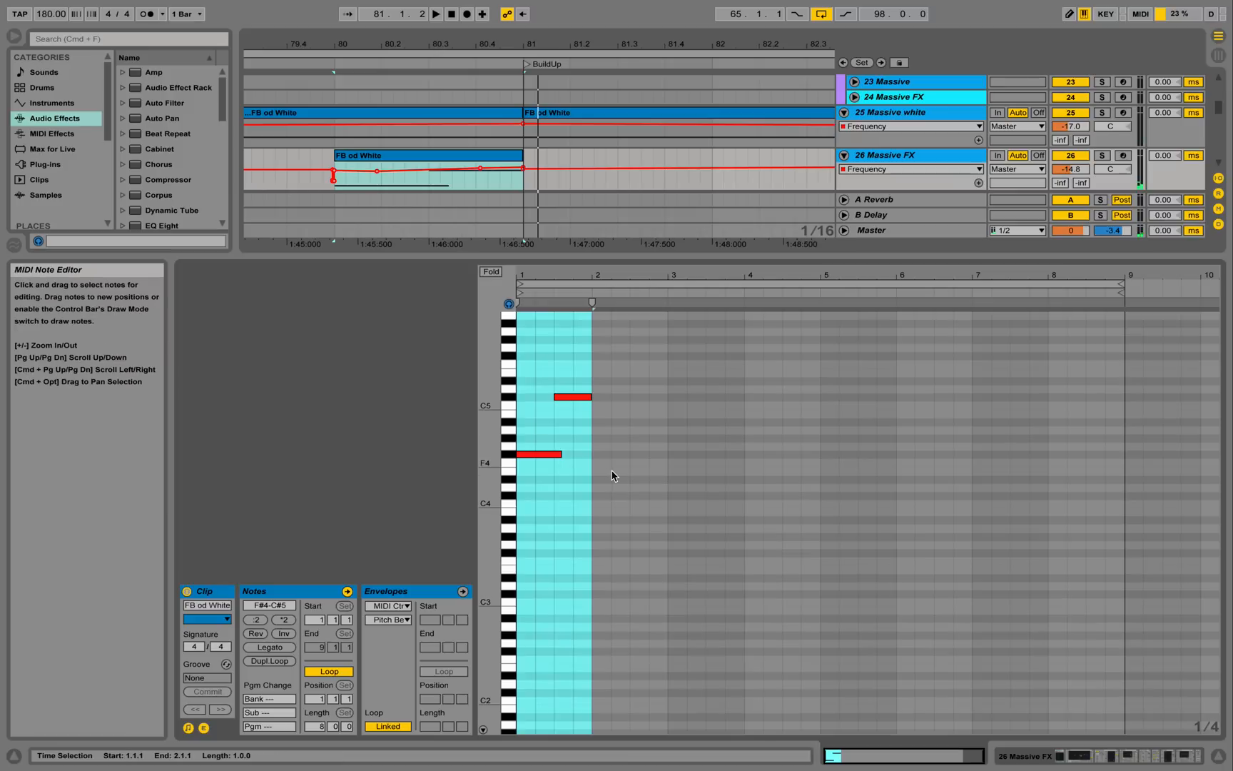
# Clear the note-grid selection, zoom in on the notes, and return to track 26's device chain.
pyautogui.click(569, 447)
pyautogui.moveTo(549, 276); pyautogui.dragTo(548, 295)
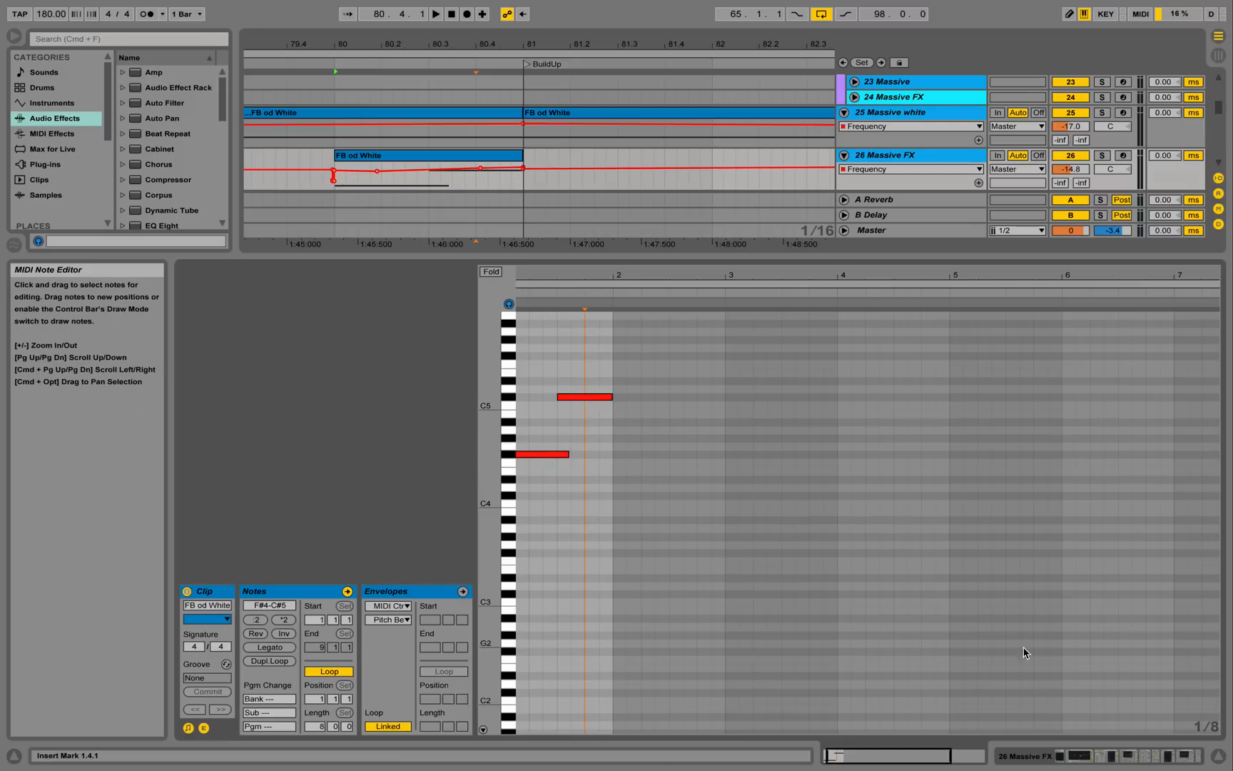
pyautogui.click(1101, 755)
# Zoom out to the BuildUp and Riser sections while playing, then unfold track 30 Strings Ensemble Staccato.
pyautogui.press('space')
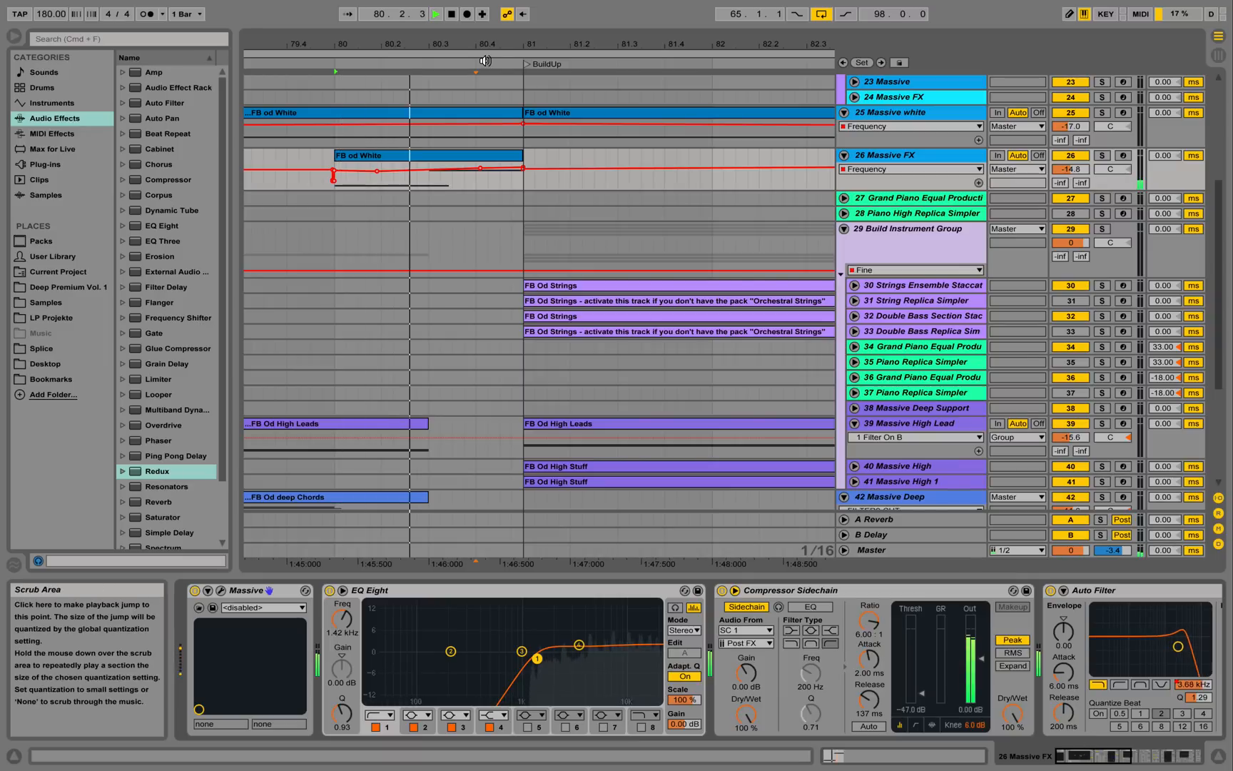
pyautogui.moveTo(486, 44); pyautogui.dragTo(432, 13)
pyautogui.press('space')
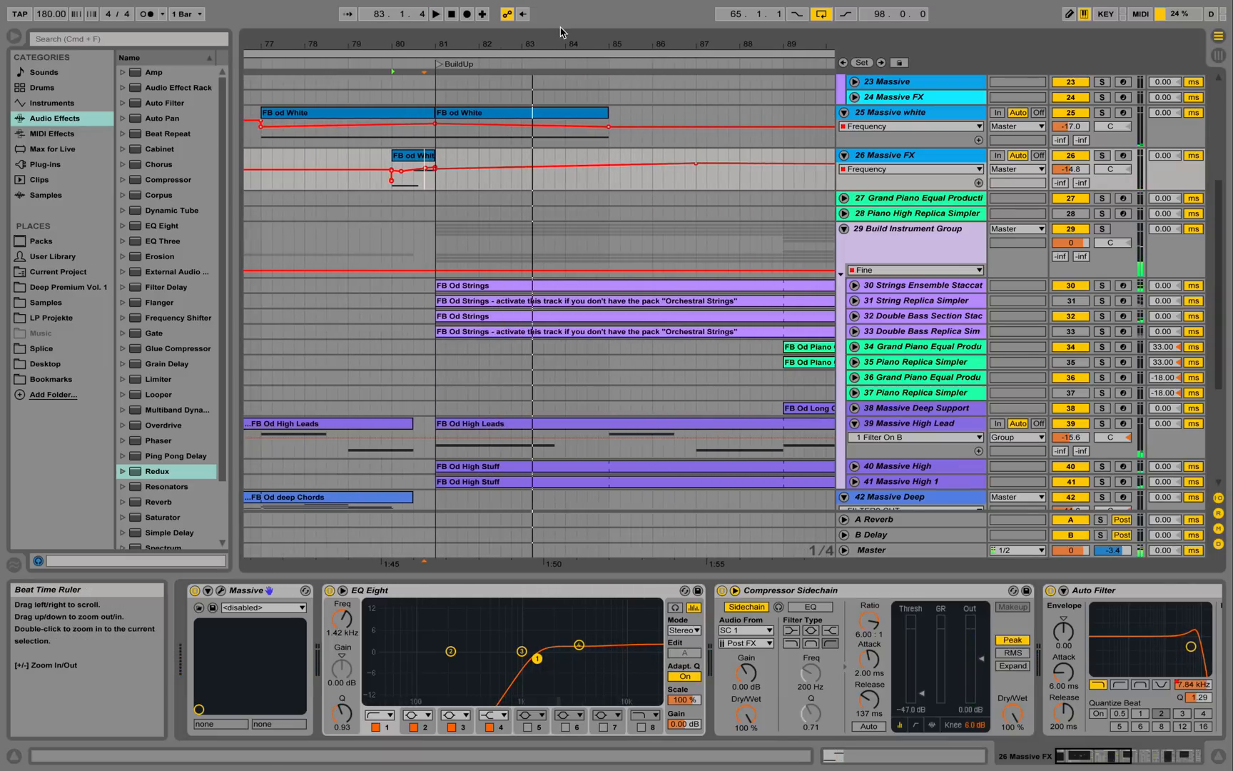
pyautogui.moveTo(589, 42); pyautogui.dragTo(454, 6)
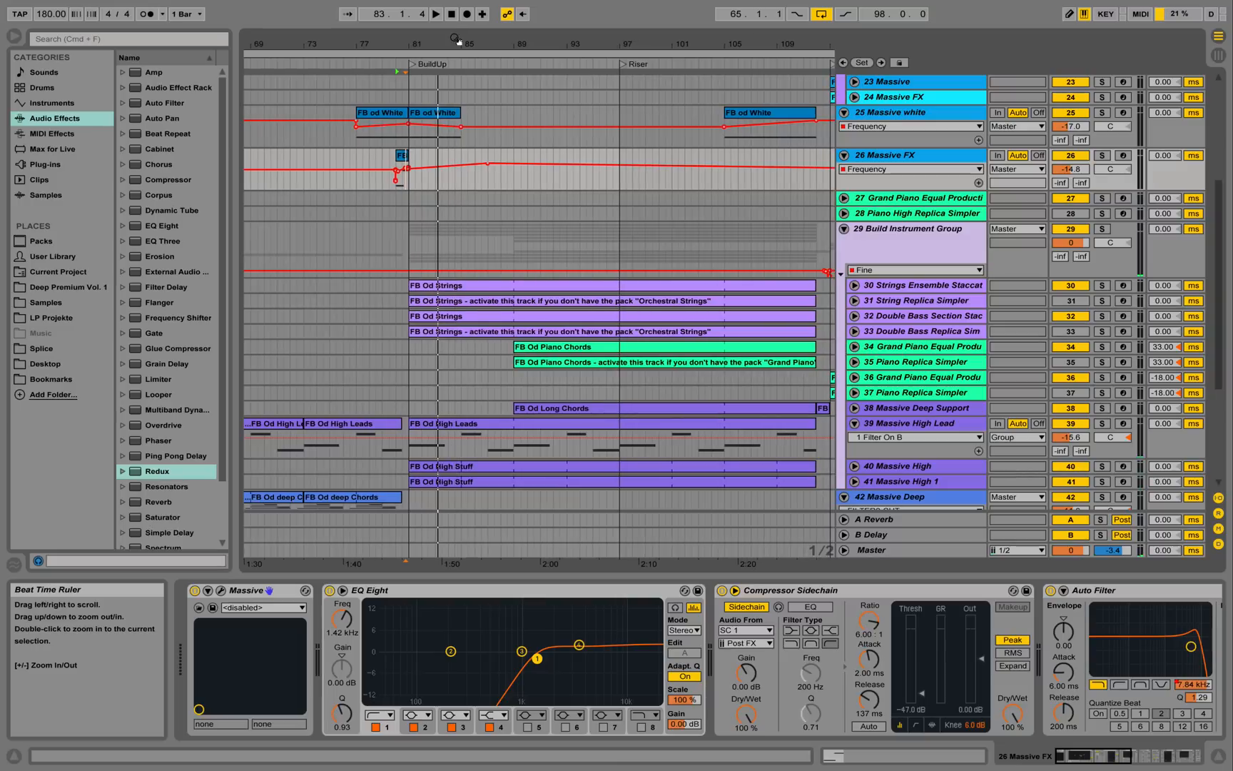
pyautogui.click(854, 286)
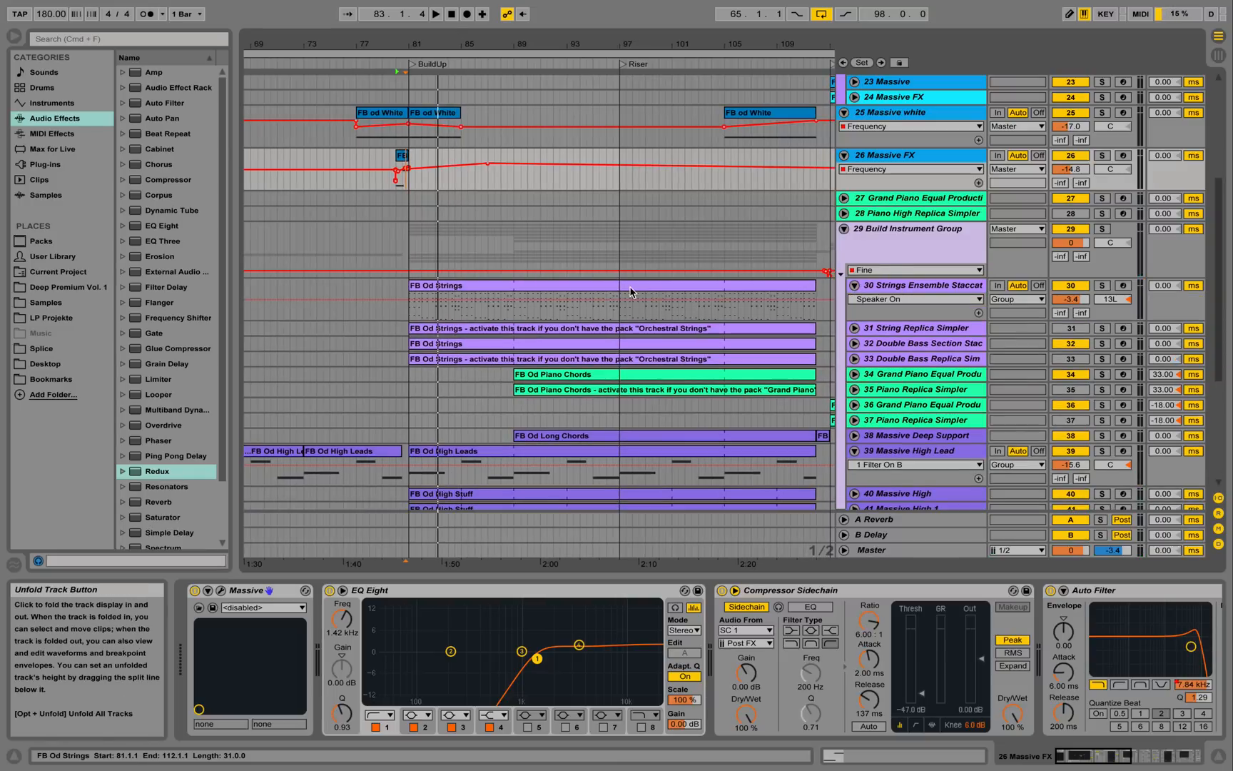
# Solo track 30, scroll its chain through Chorus, Reverb and A Bit Warmer, and open FB Od Strings.
pyautogui.click(1102, 285)
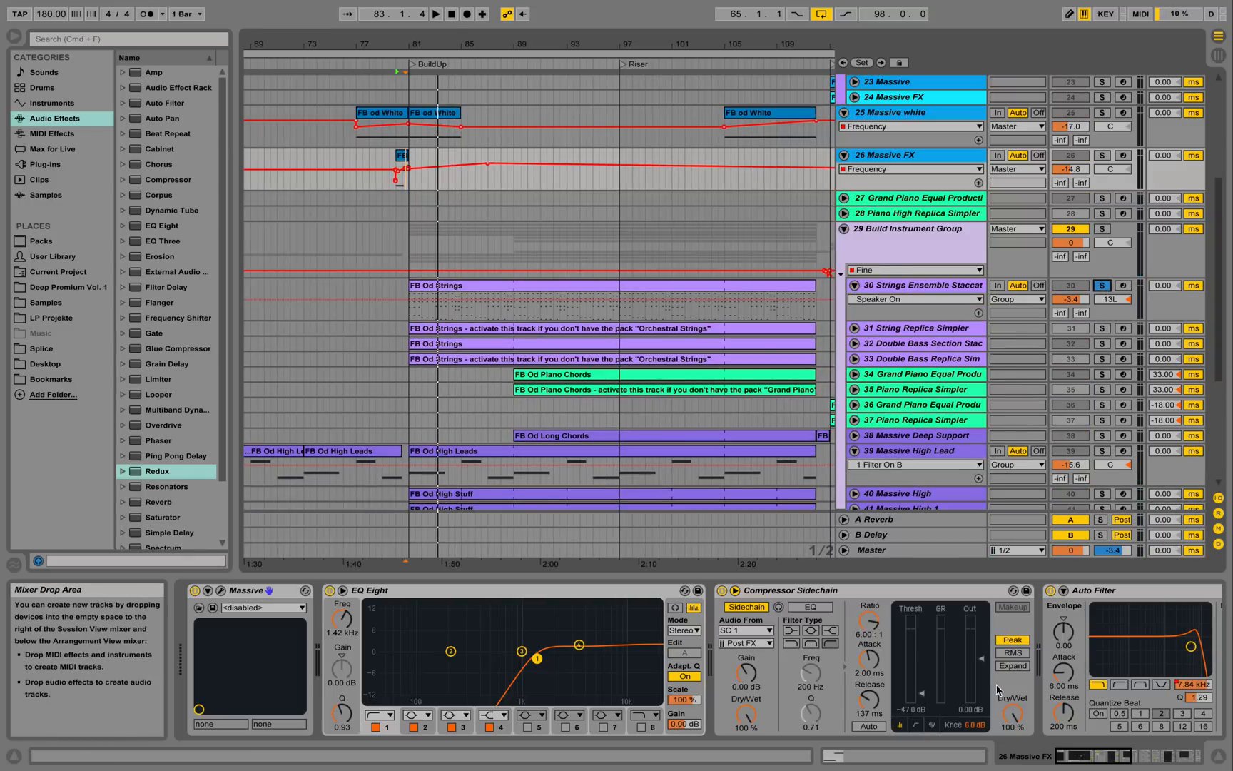
pyautogui.click(957, 289)
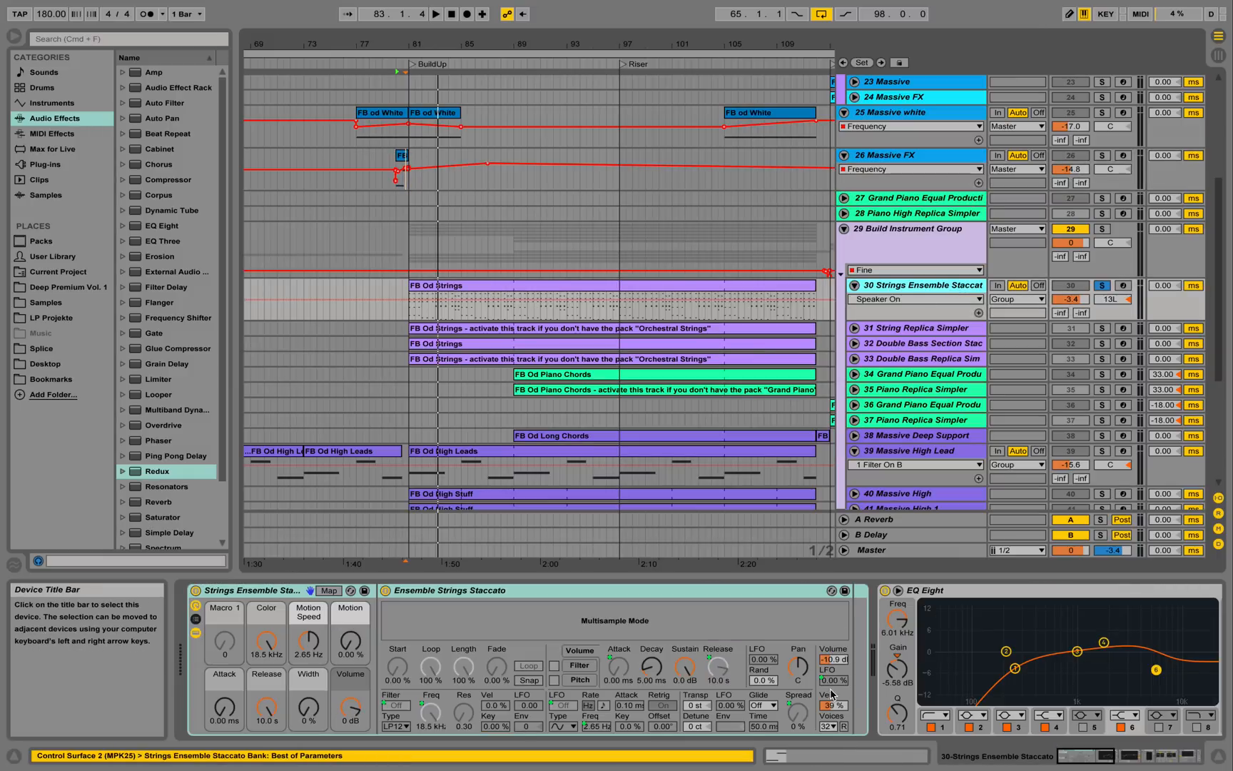
pyautogui.moveTo(1077, 758); pyautogui.dragTo(1106, 759)
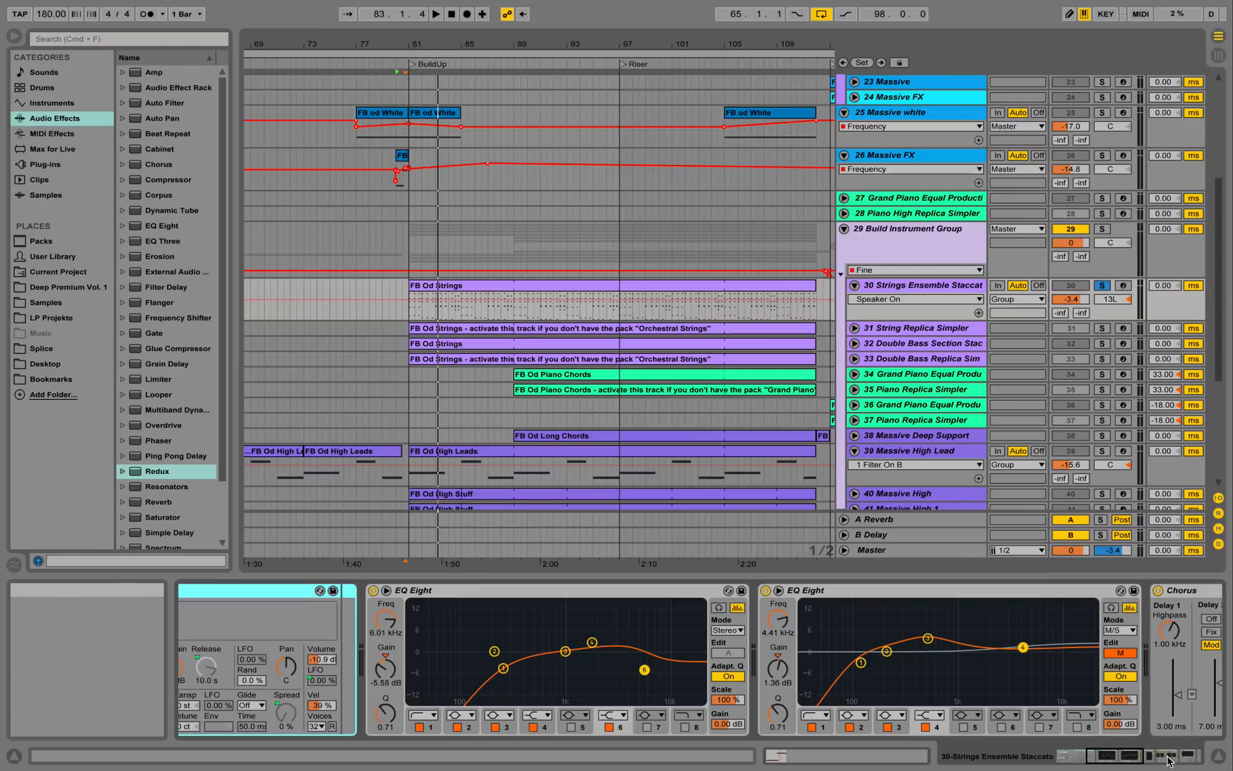
pyautogui.moveTo(1138, 760); pyautogui.dragTo(1169, 765)
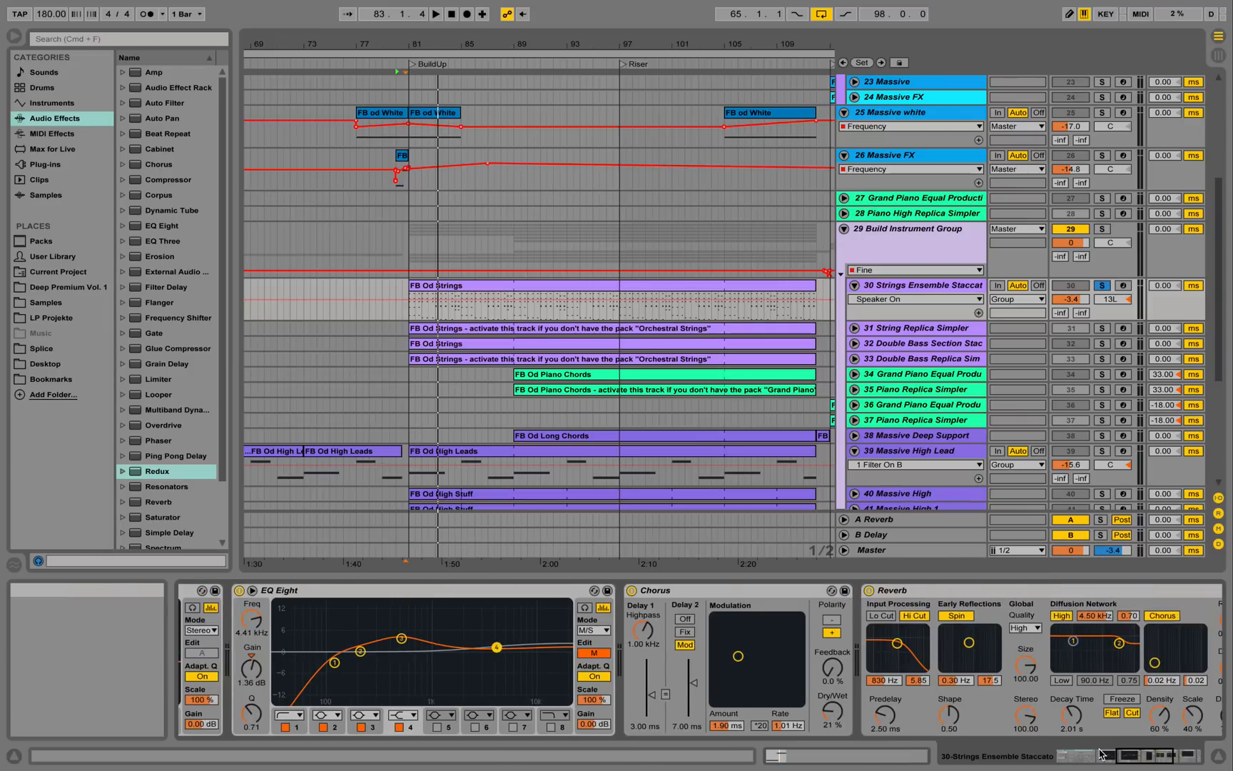
pyautogui.moveTo(1144, 761); pyautogui.dragTo(1167, 765)
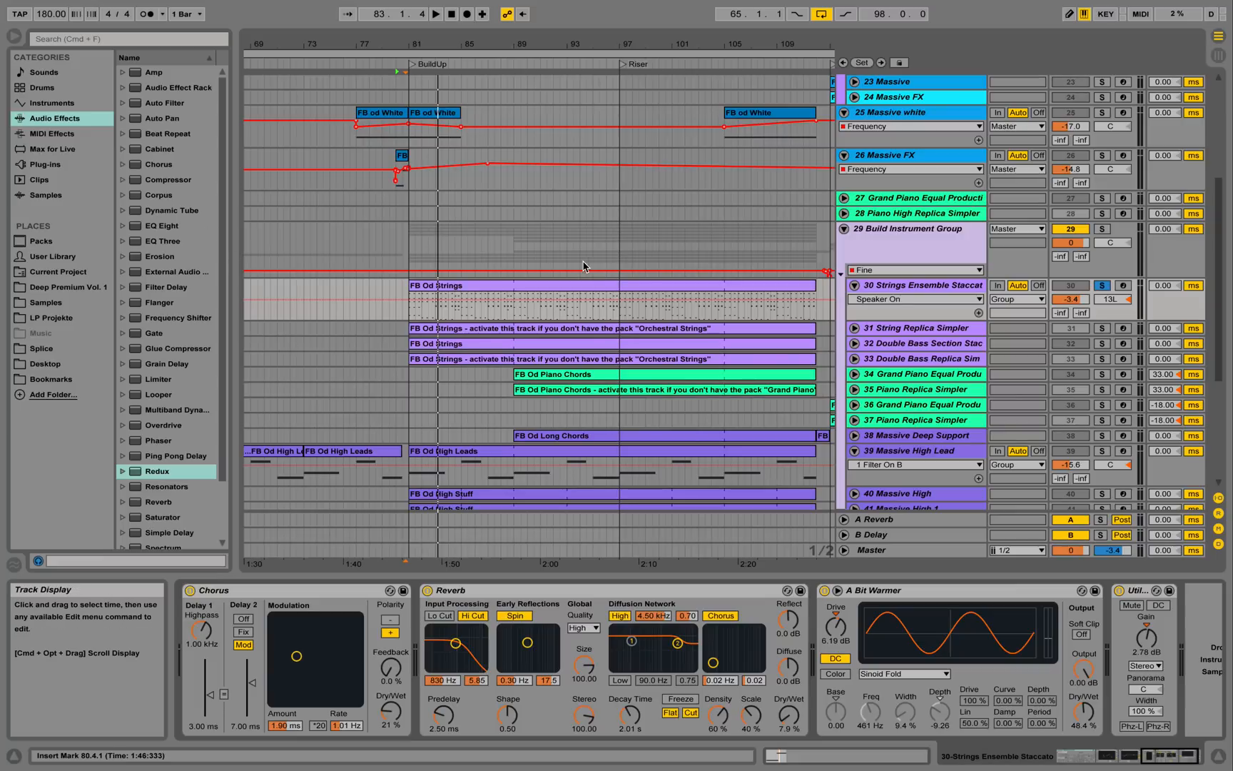
pyautogui.doubleClick(523, 295)
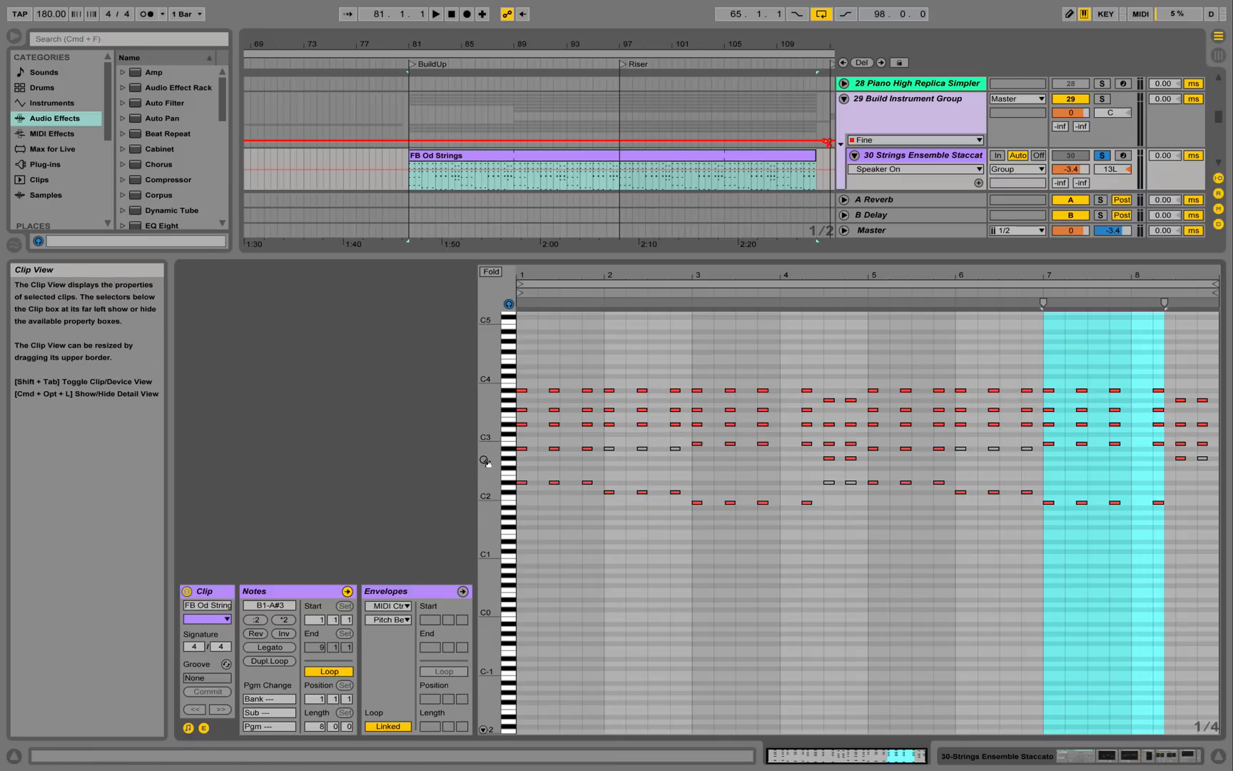
# Enlarge the strings clip's note rows, play its chords, then hide the clip editor.
pyautogui.moveTo(487, 459); pyautogui.dragTo(517, 457)
pyautogui.press('space')
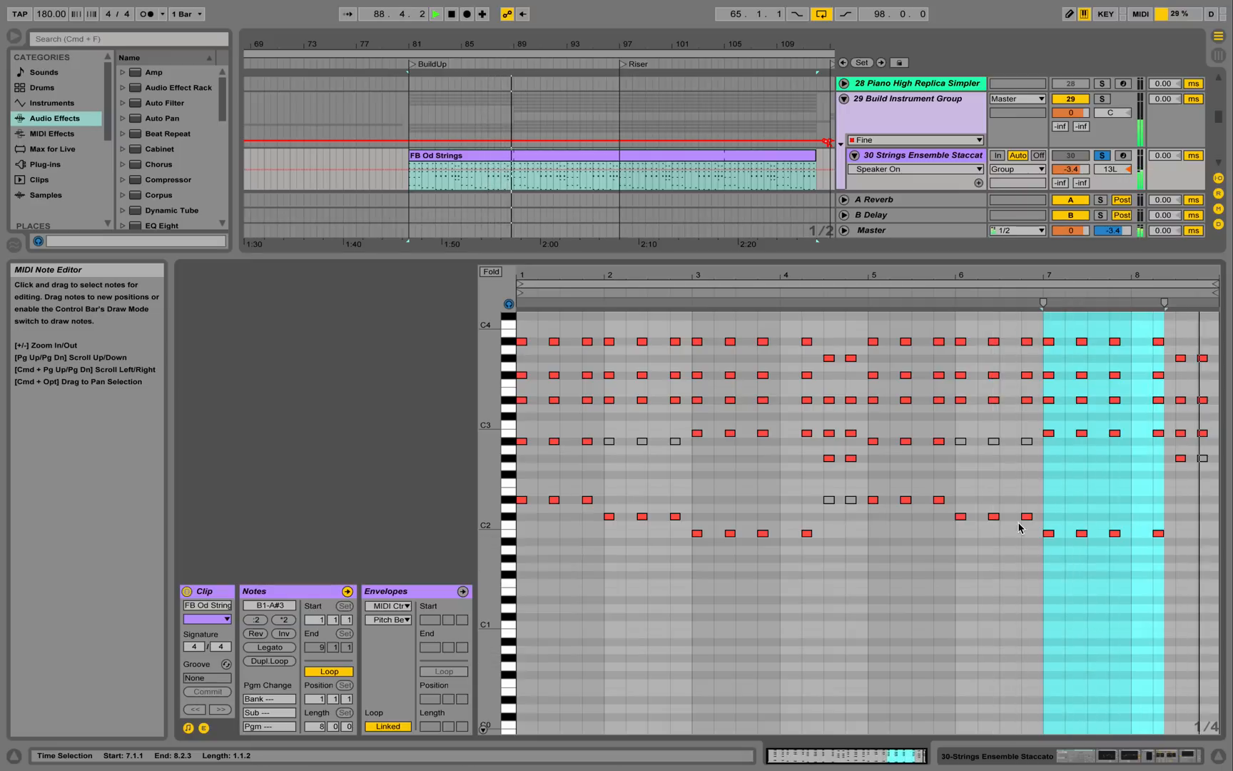
pyautogui.press('space')
pyautogui.click(1219, 755)
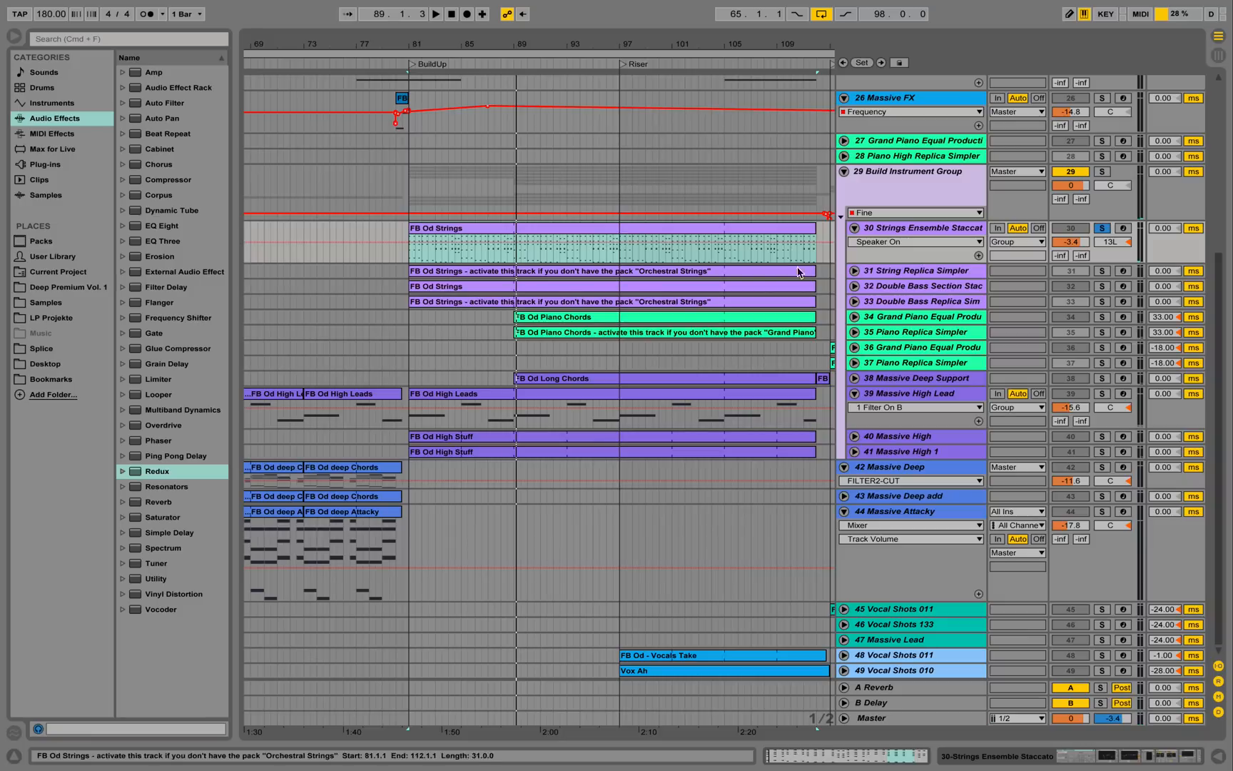
# Unsolo Strings Ensemble Staccato, unfold track 32 Double Bass Section Staccato, and browse its device chain.
pyautogui.click(1103, 227)
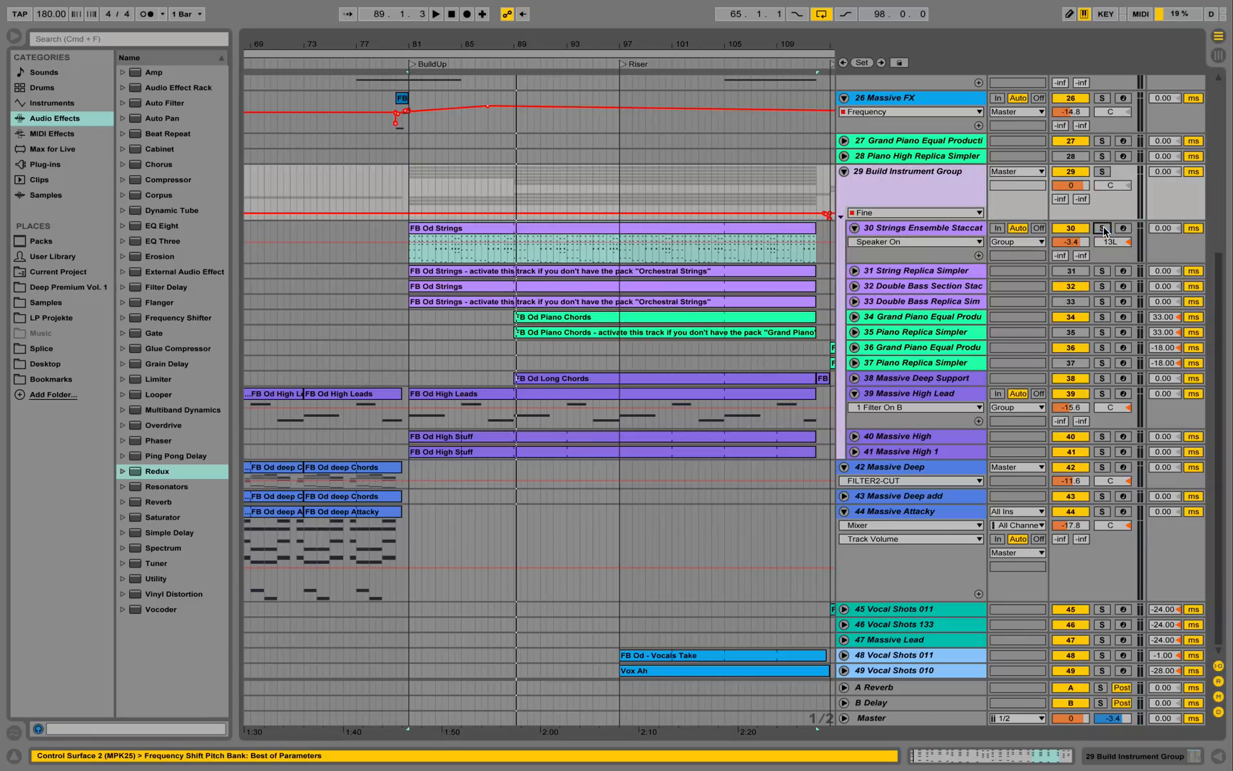
pyautogui.click(855, 286)
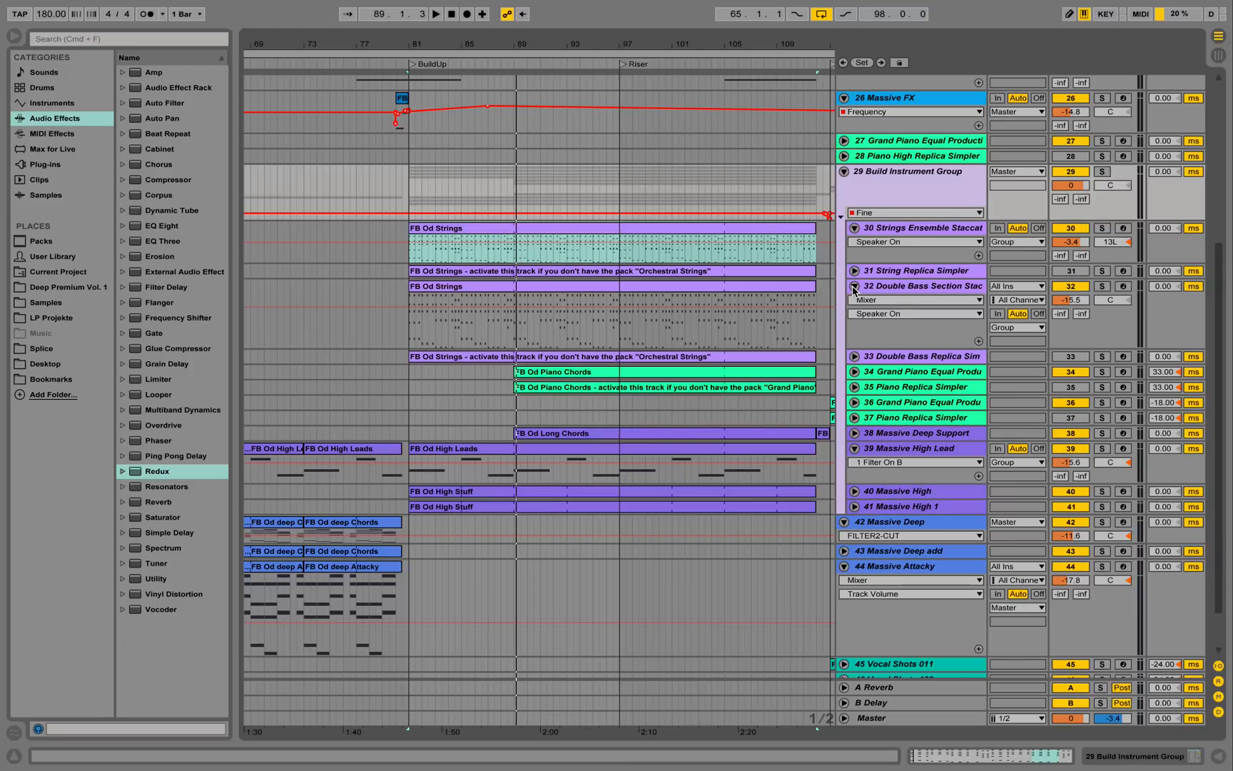
pyautogui.click(917, 289)
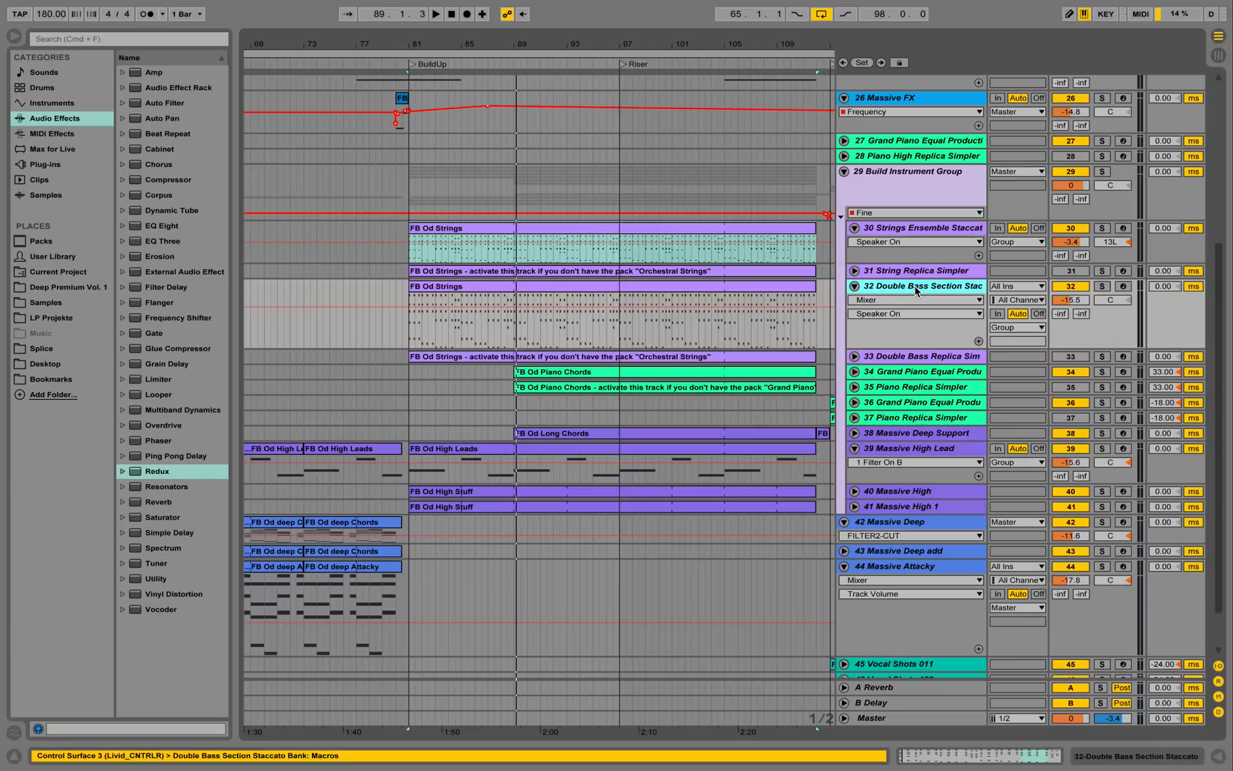
pyautogui.doubleClick(917, 288)
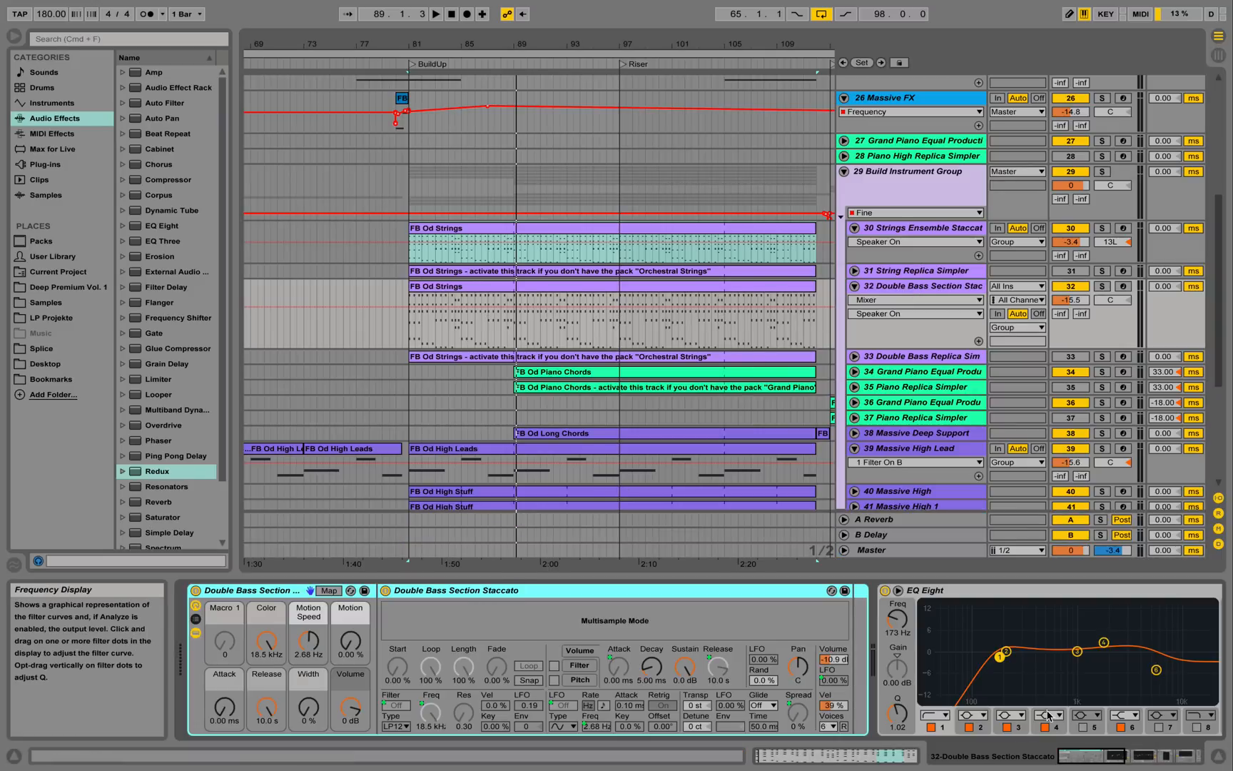
pyautogui.click(1117, 766)
pyautogui.moveTo(1115, 764); pyautogui.dragTo(1165, 769)
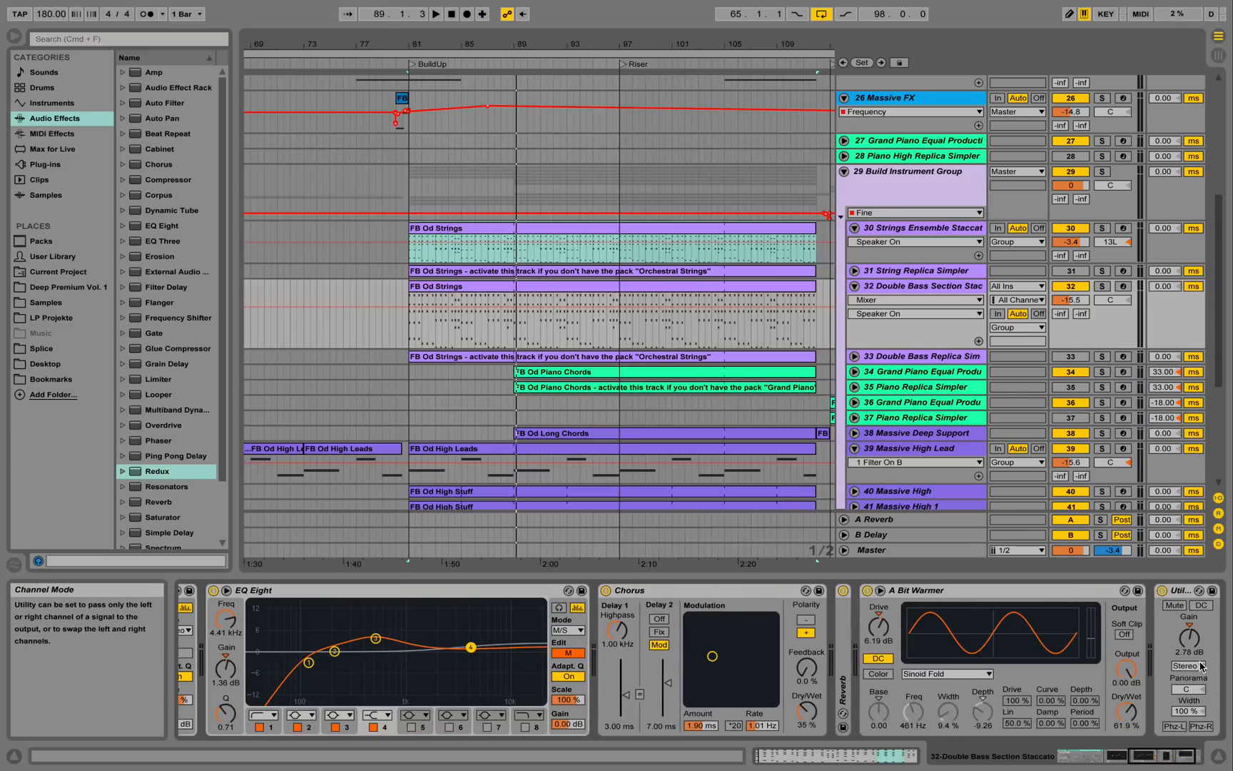
pyautogui.click(1079, 757)
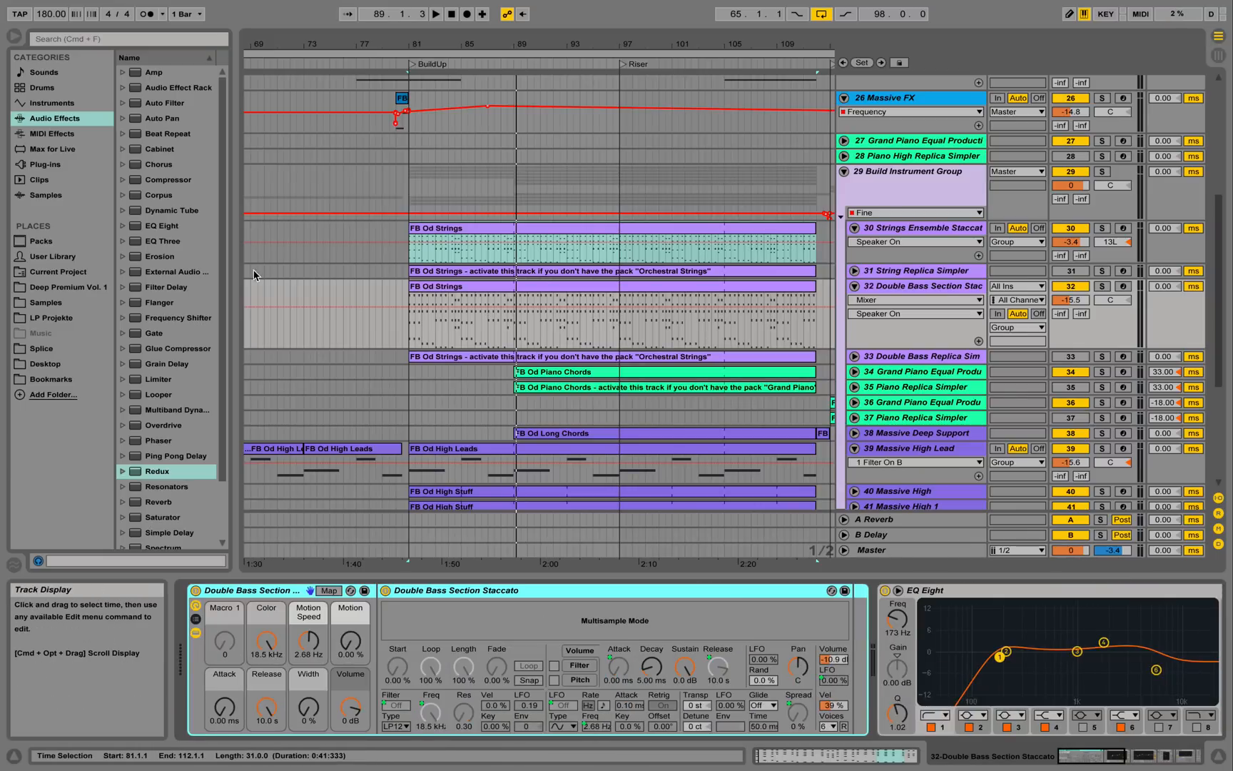
# Open the double bass FB Od Strings clip and play it with the track soloed.
pyautogui.doubleClick(493, 284)
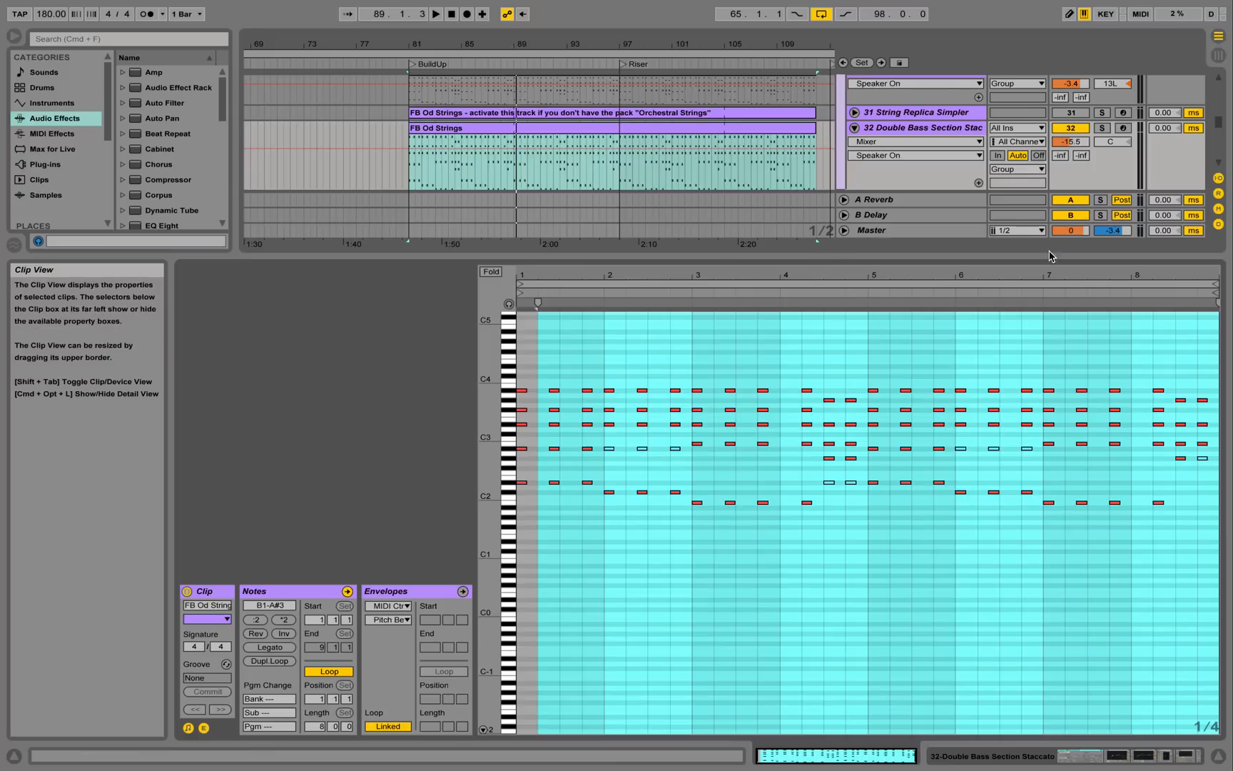
pyautogui.click(1104, 128)
pyautogui.press('space')
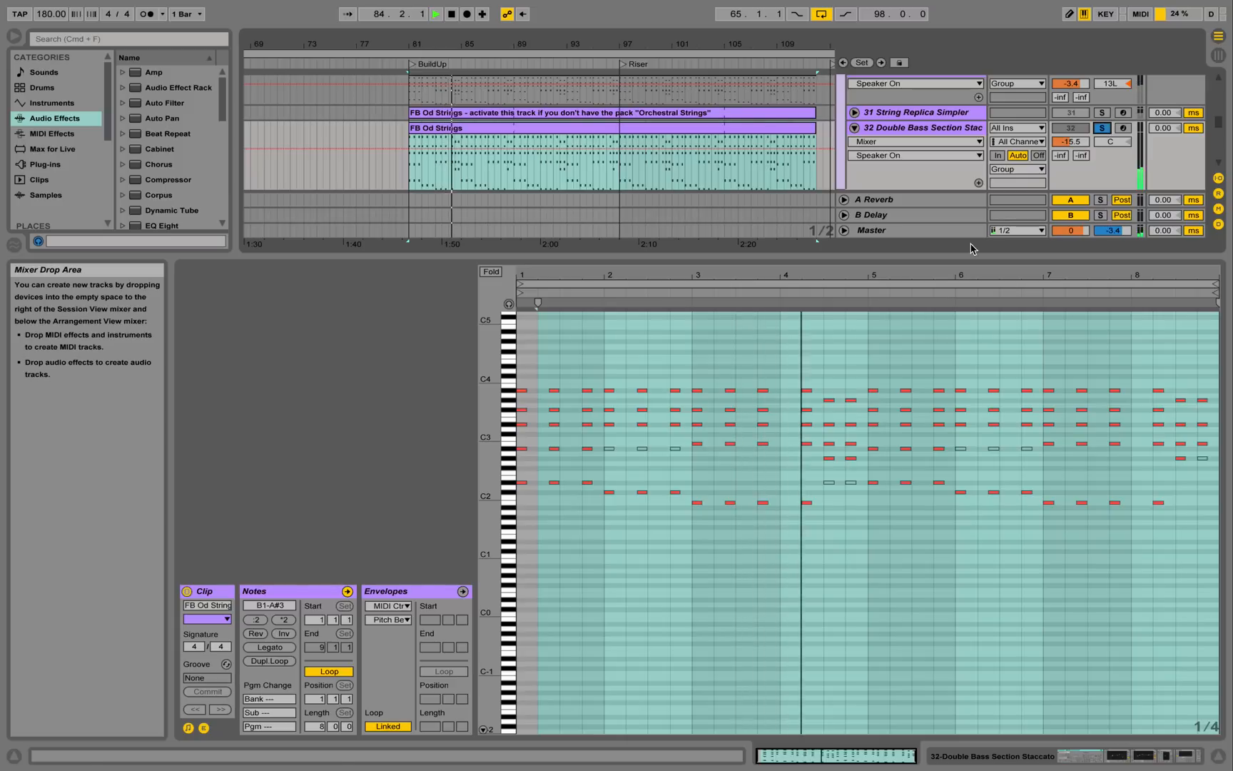
pyautogui.press('space')
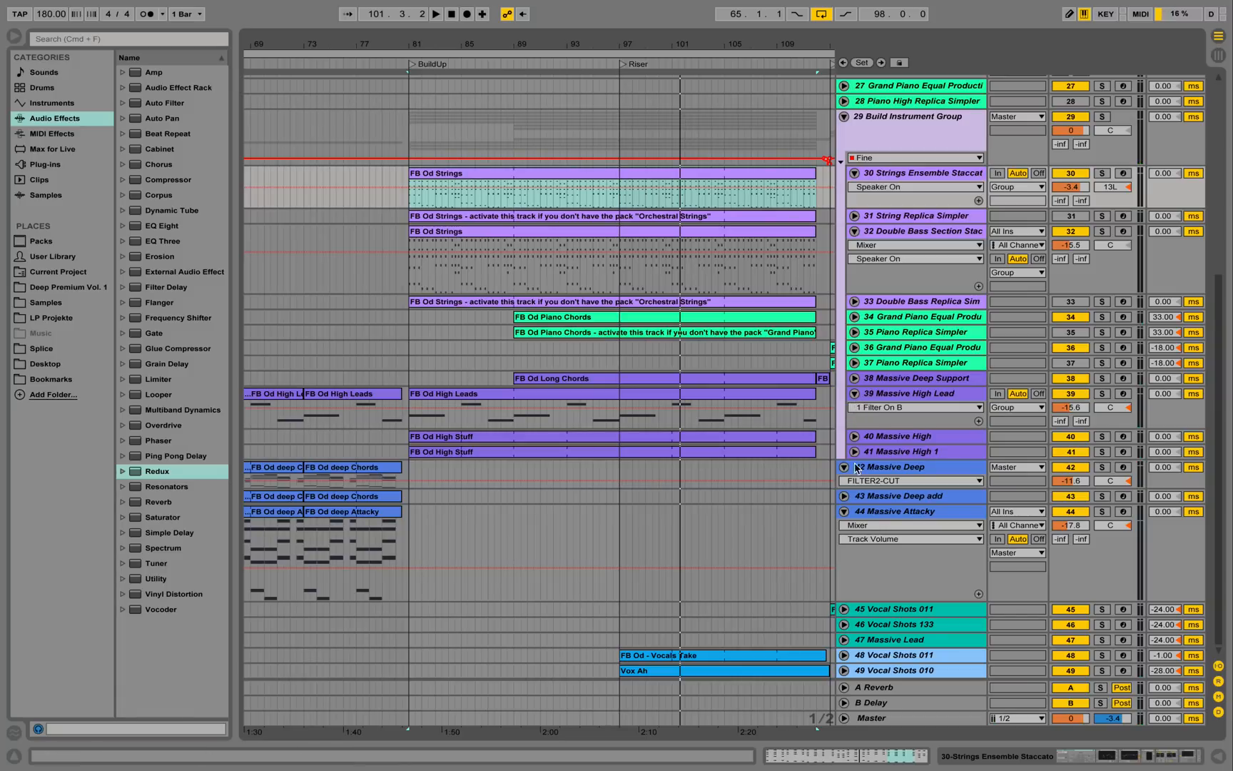
# Unfold and solo track 40 Massive High, then play it alone.
pyautogui.click(856, 437)
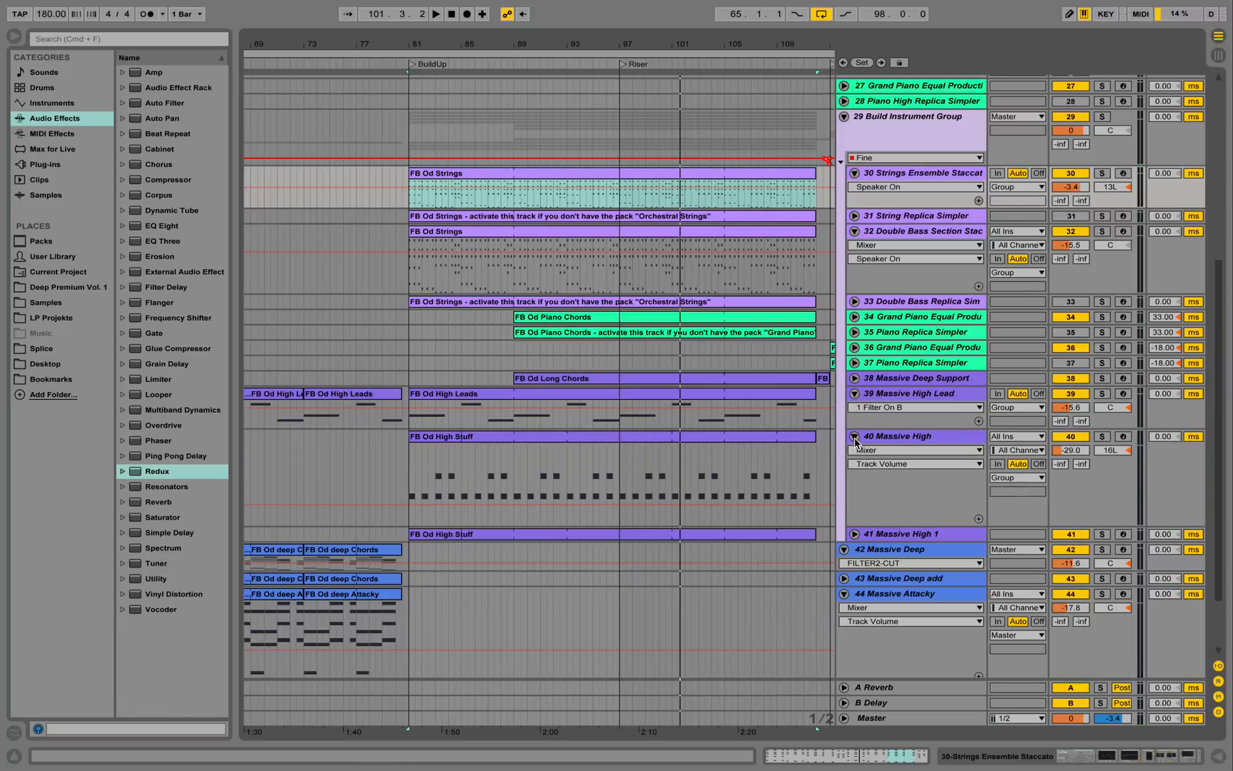
pyautogui.click(854, 535)
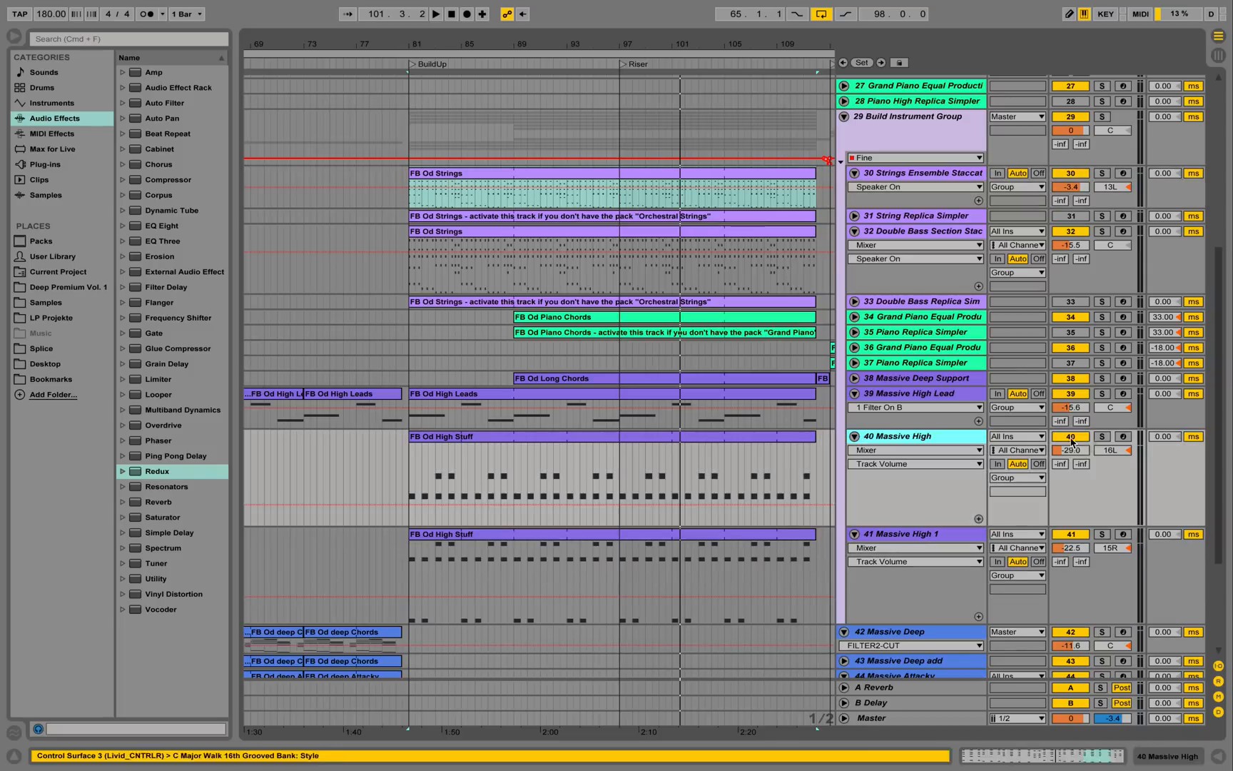
pyautogui.click(897, 436)
pyautogui.click(1102, 436)
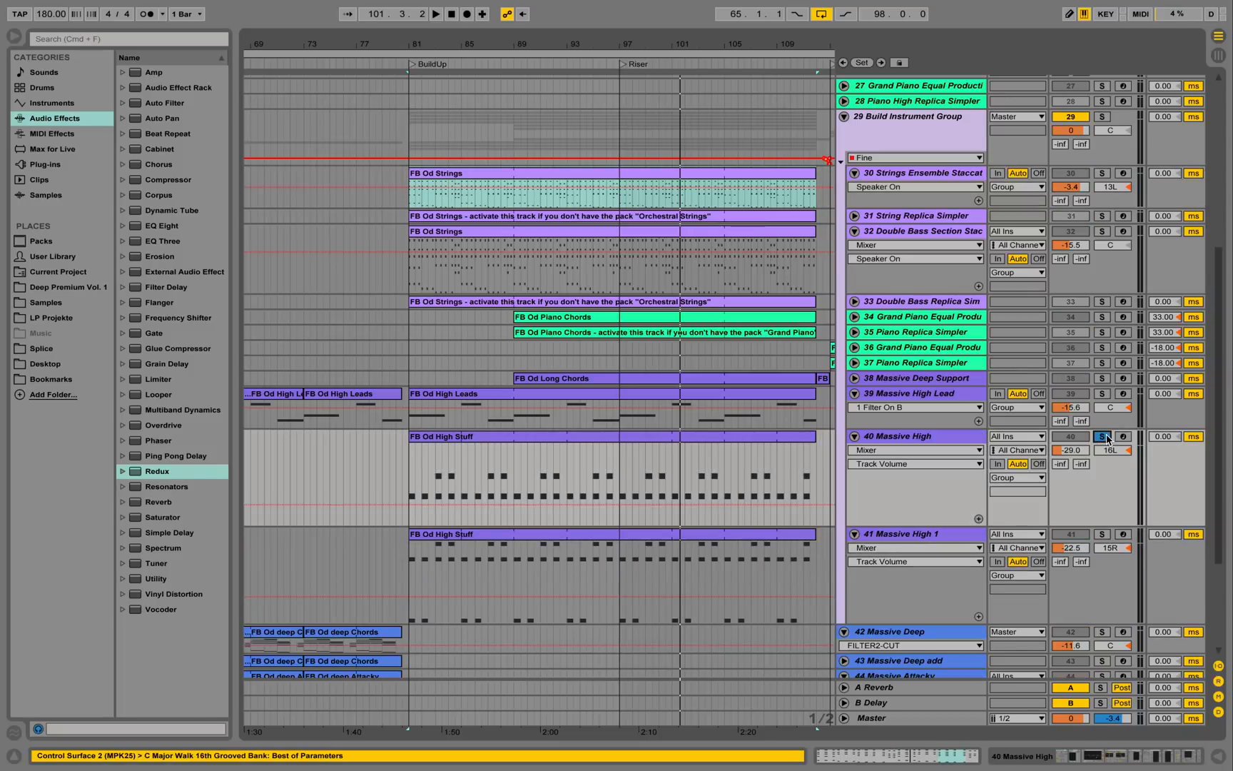
pyautogui.press('space')
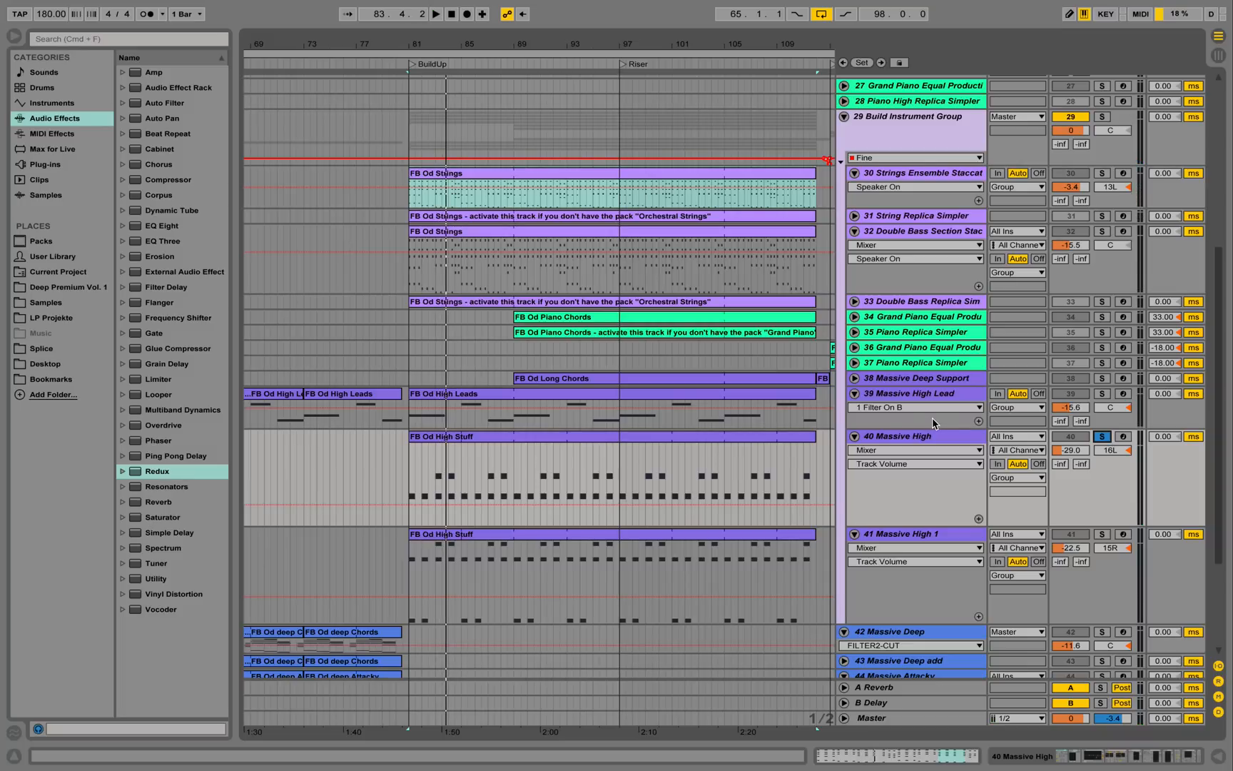
pyautogui.doubleClick(901, 435)
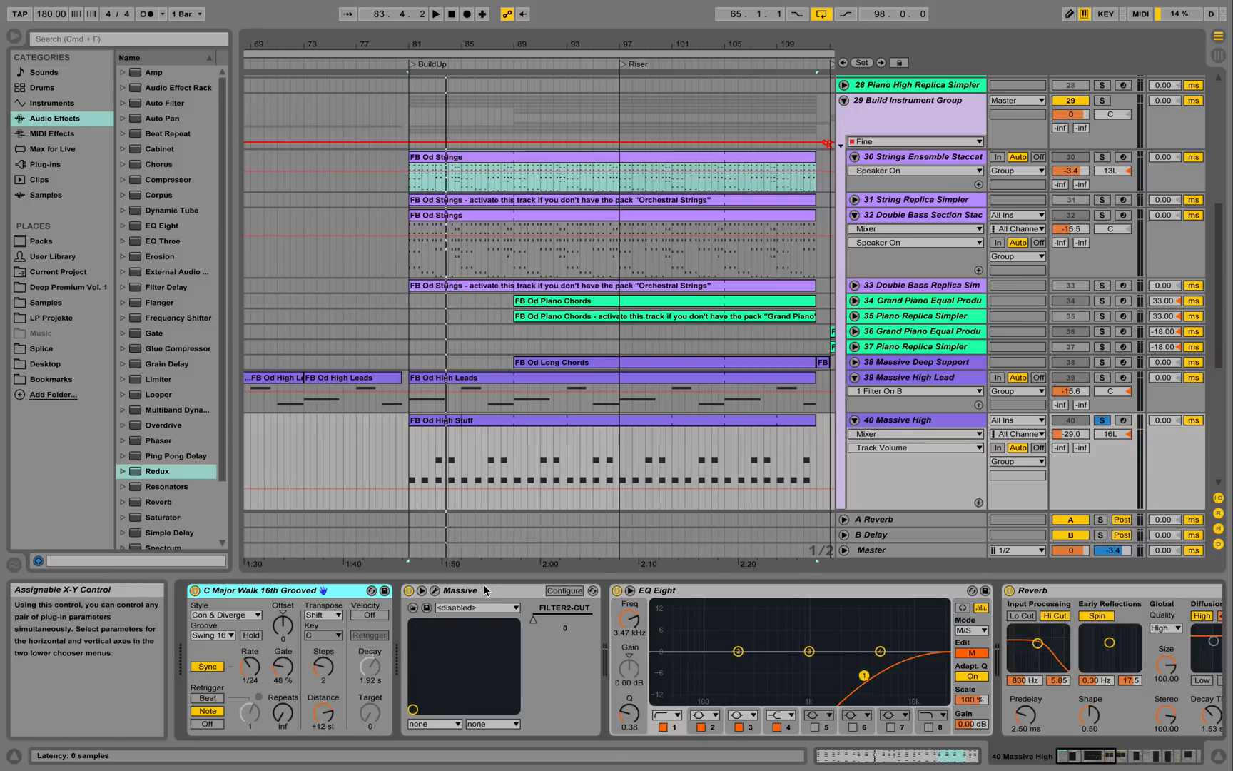
pyautogui.click(435, 592)
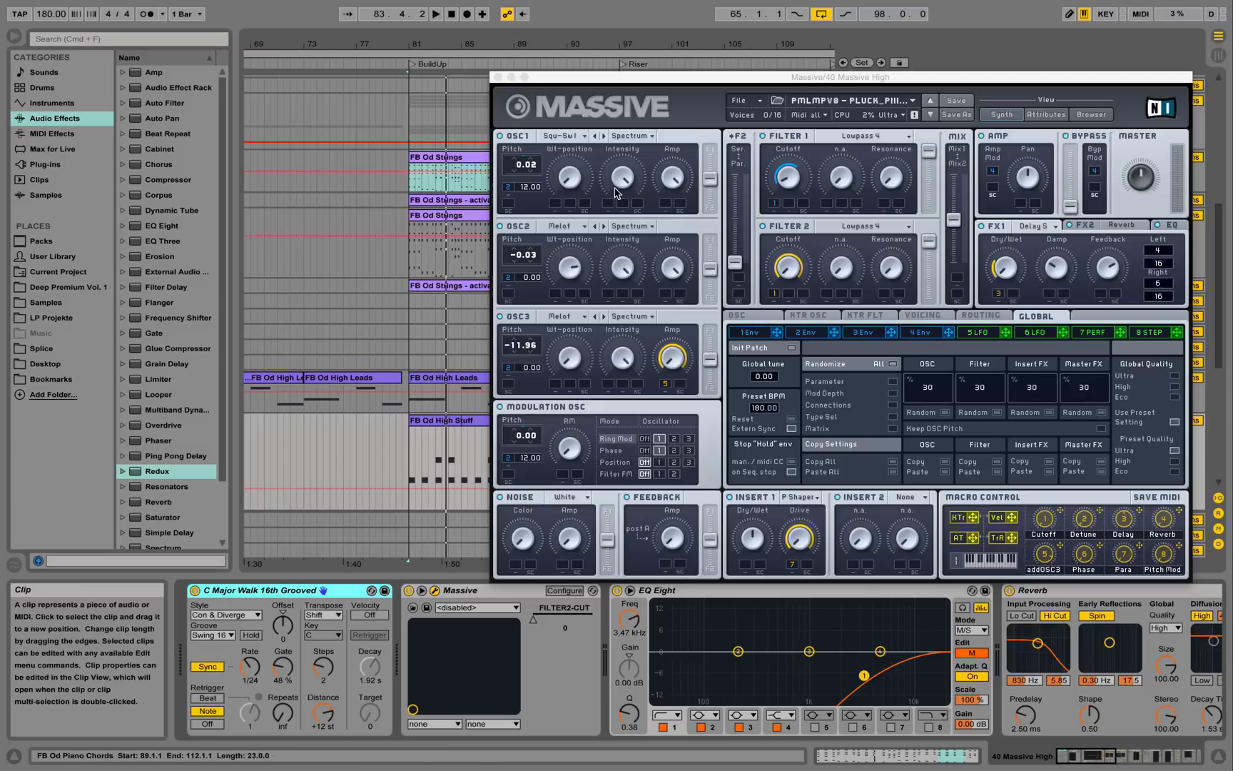
pyautogui.click(498, 77)
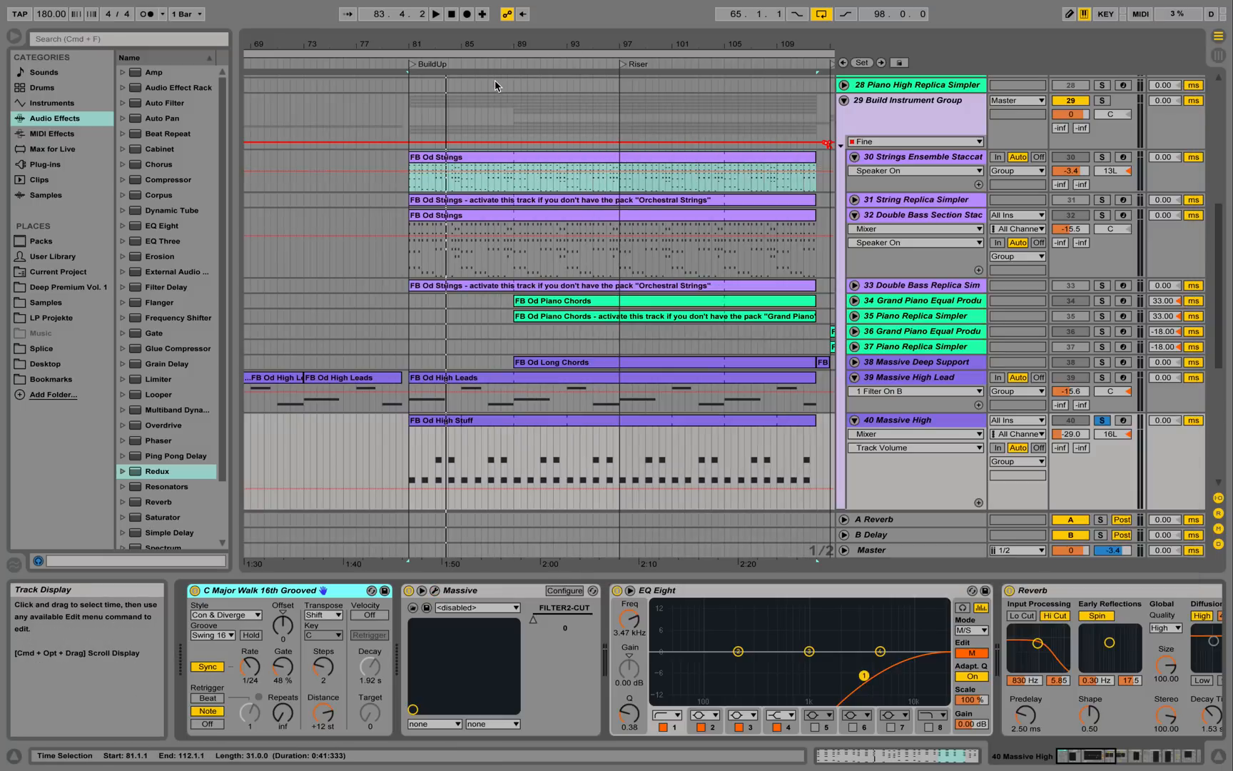
# Zoom into the FB Od High Stuff clip to read its D#6 and F#6 notes.
pyautogui.doubleClick(421, 426)
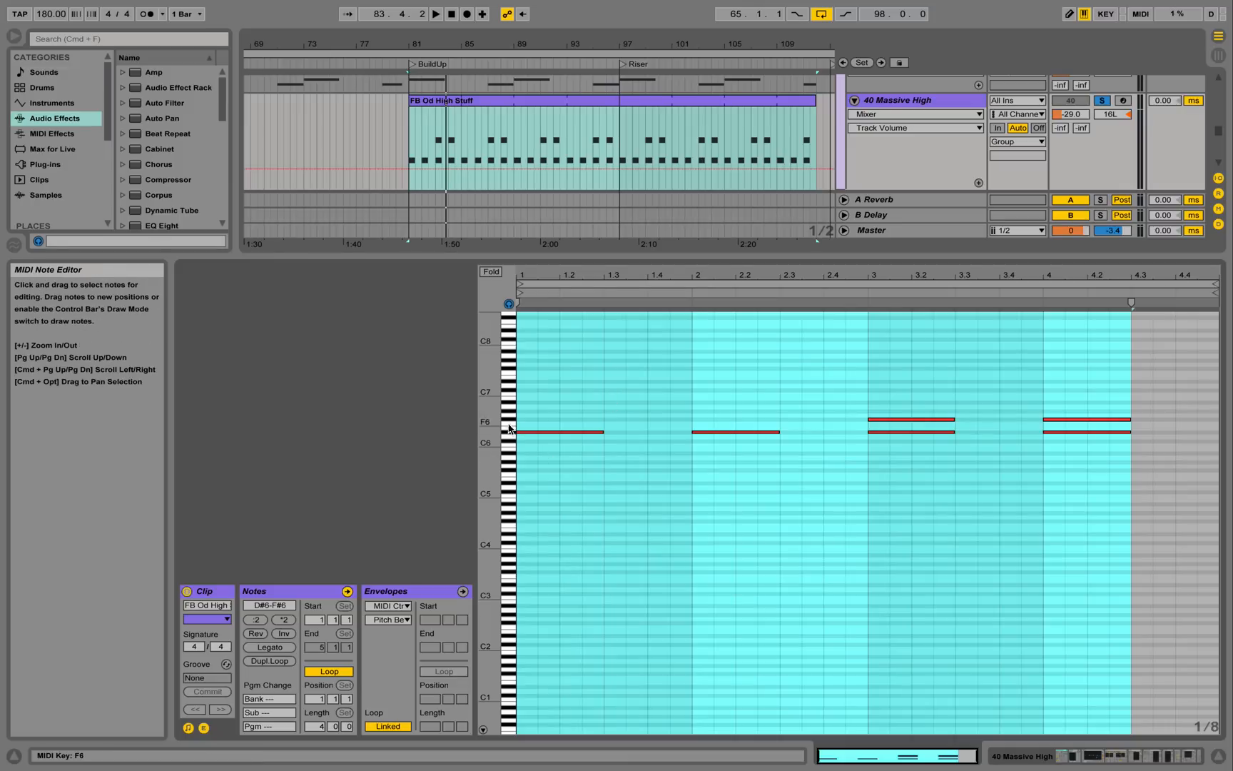
pyautogui.moveTo(509, 428); pyautogui.dragTo(548, 386)
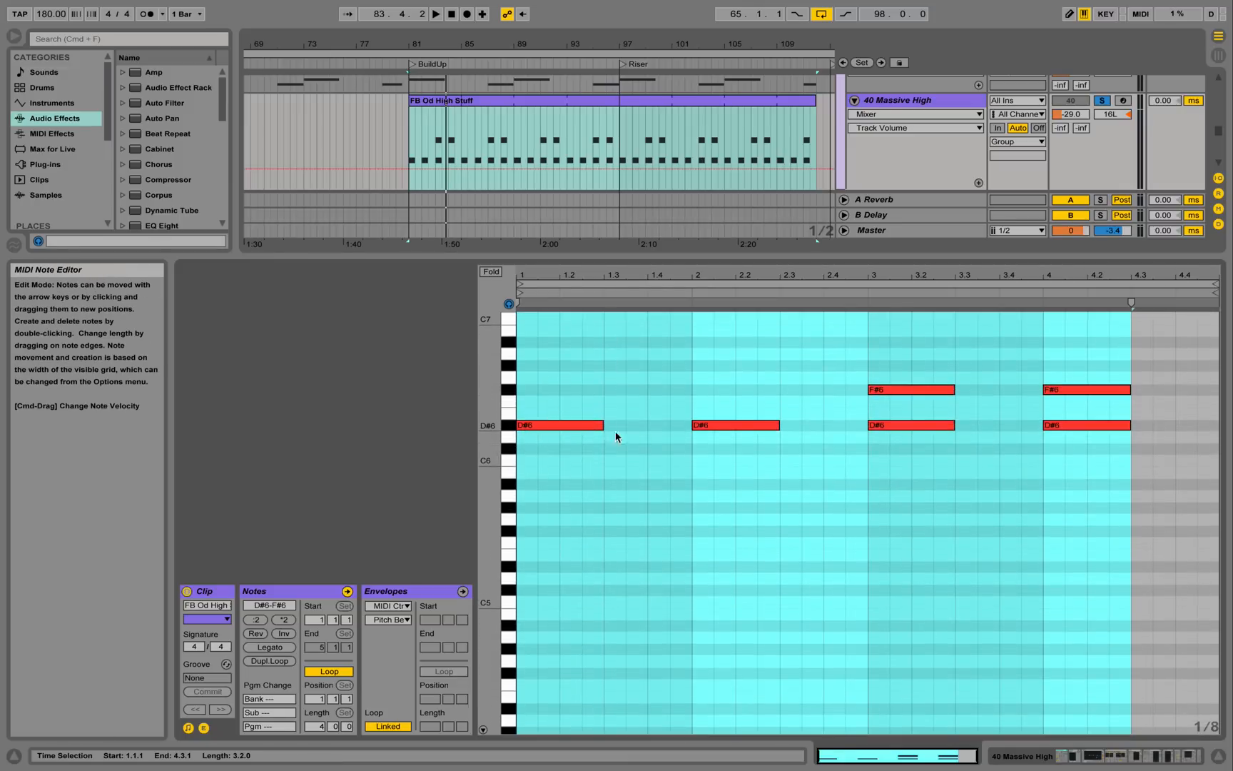
pyautogui.click(1160, 756)
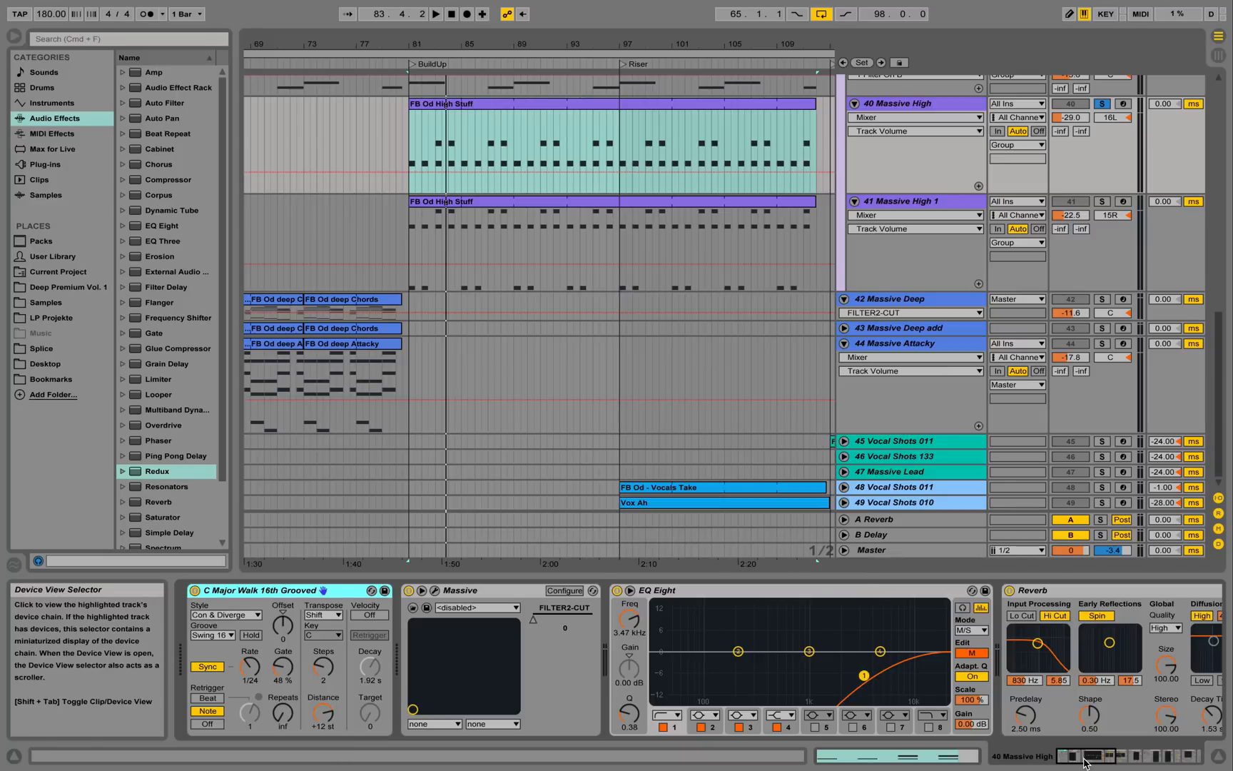
# Scroll along the Massive High device chain and list the browser's MIDI effects.
pyautogui.moveTo(1085, 763); pyautogui.dragTo(1187, 753)
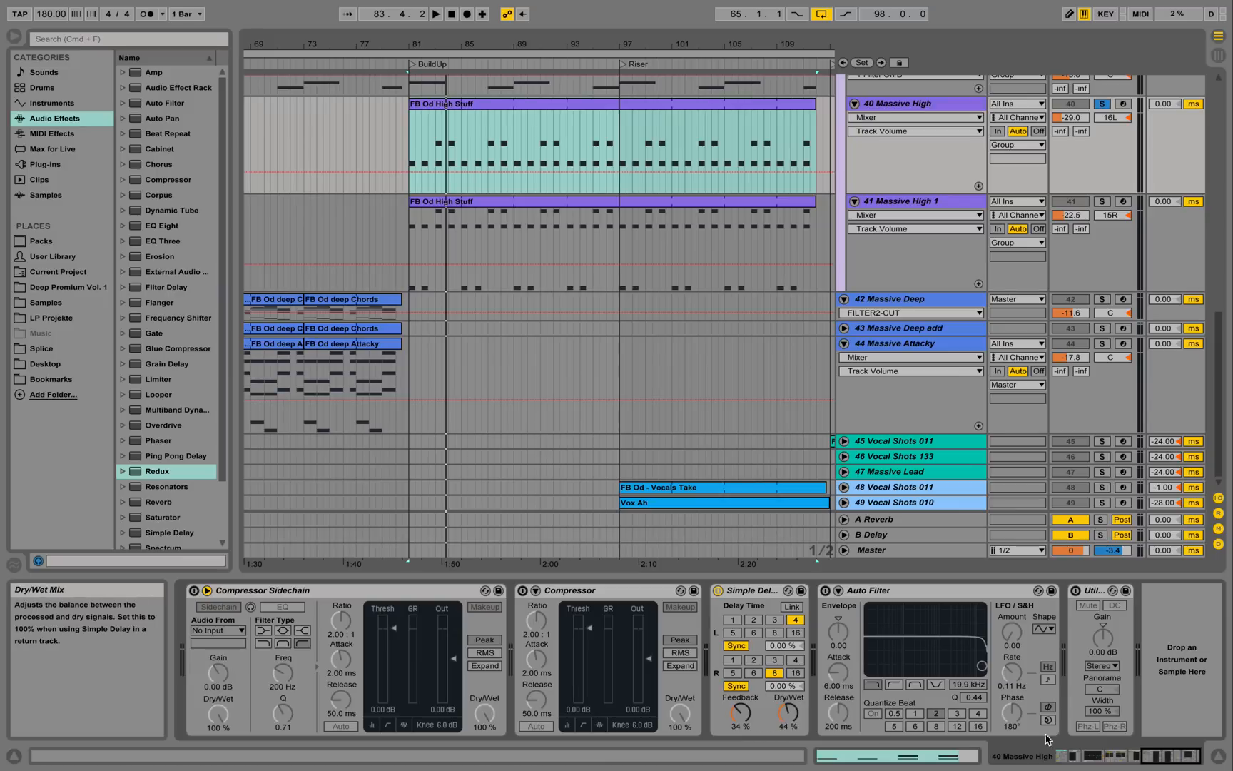
pyautogui.moveTo(1159, 761); pyautogui.dragTo(976, 760)
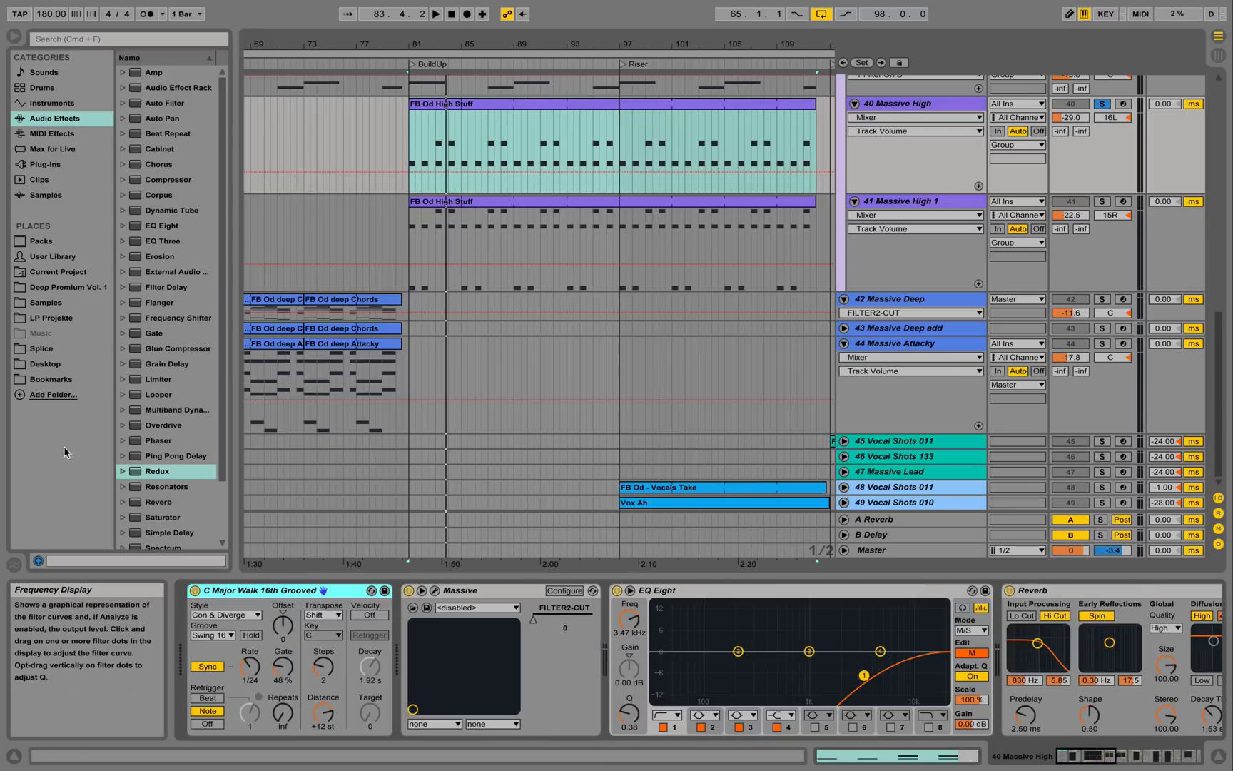
pyautogui.click(66, 135)
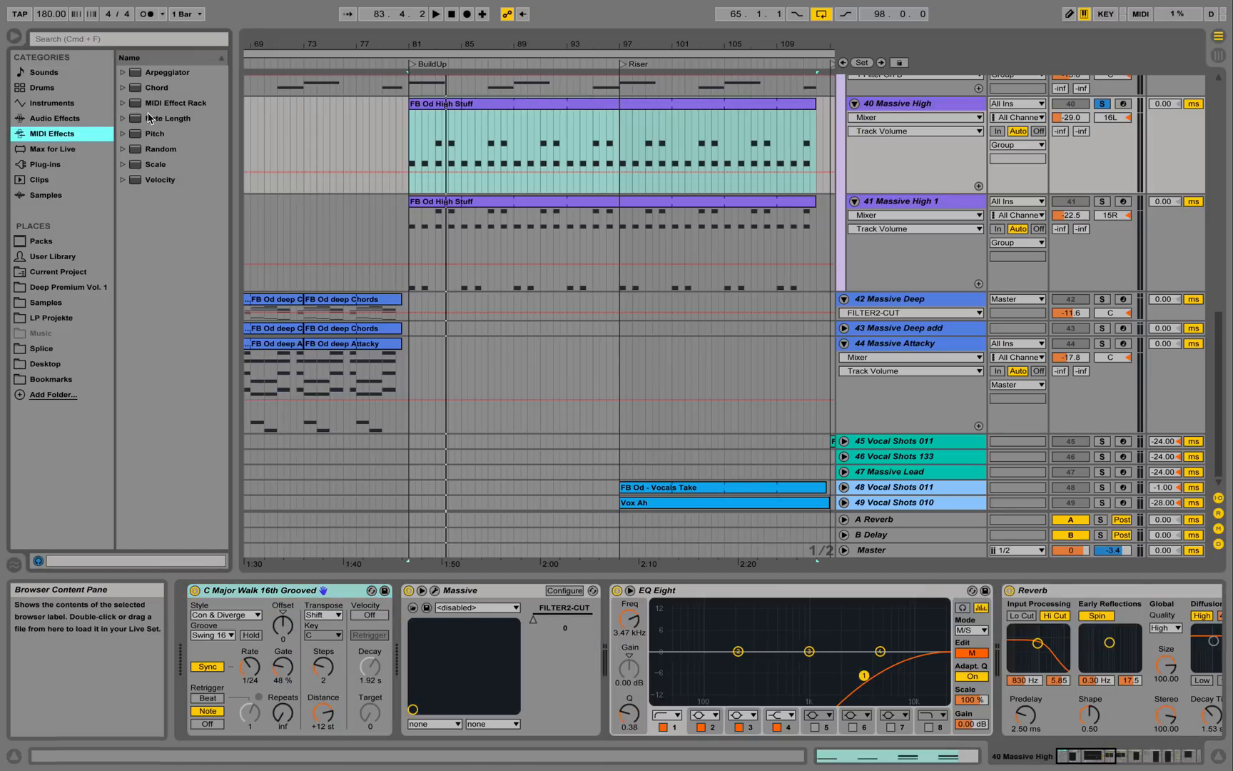
# Expand the Arpeggiator presets and play Massive High with the arpeggiator toggled off and on.
pyautogui.doubleClick(135, 75)
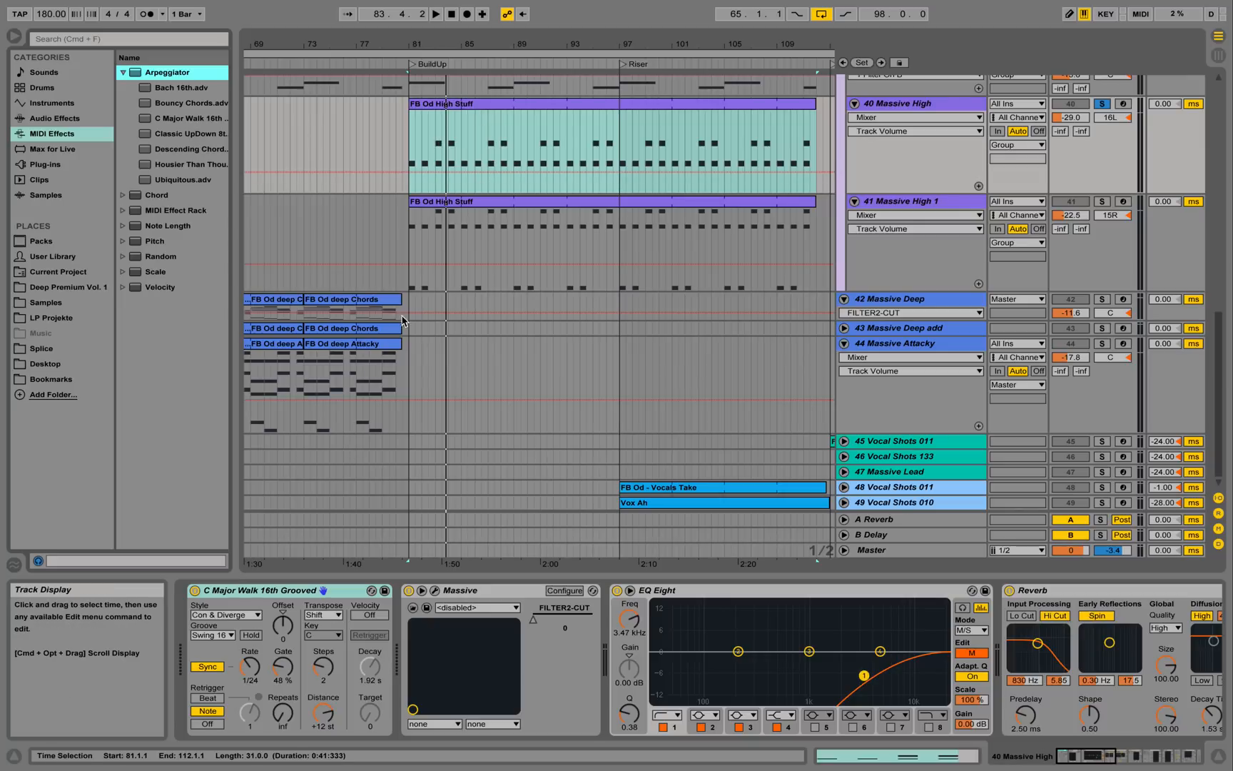
pyautogui.click(244, 597)
pyautogui.press('space')
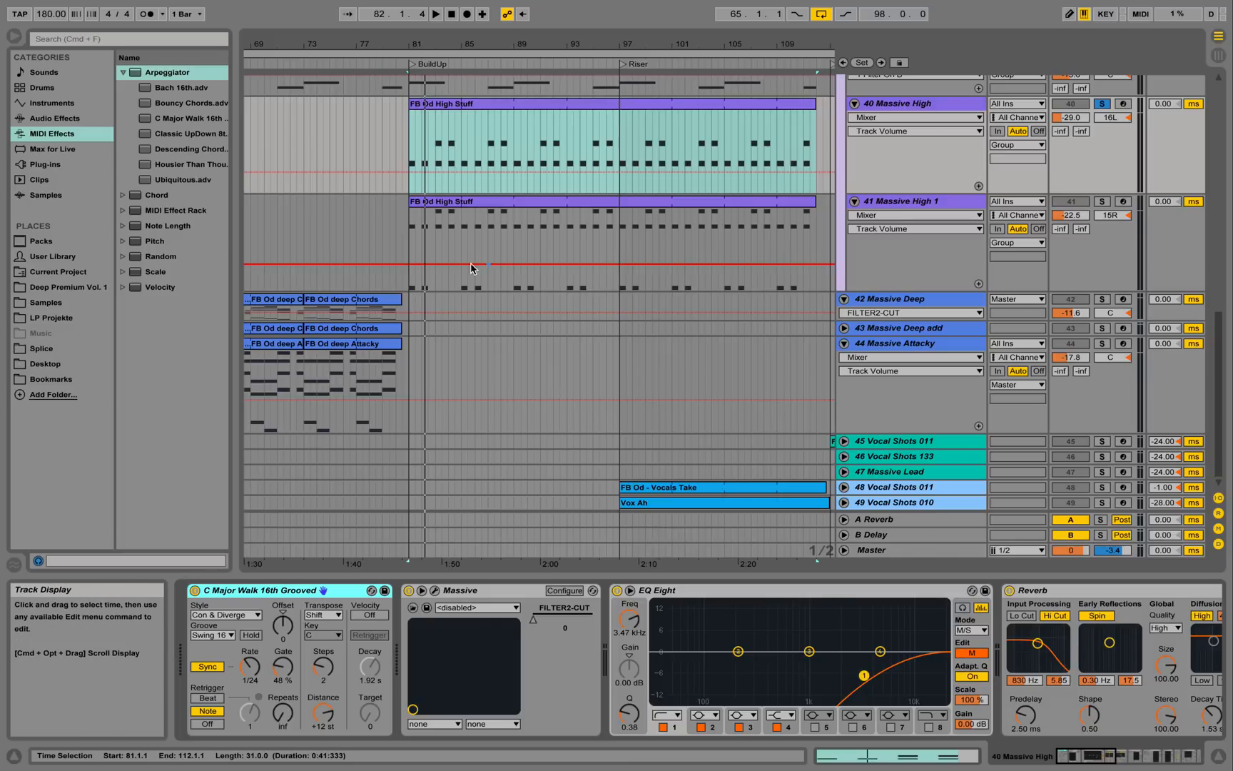
pyautogui.press('space')
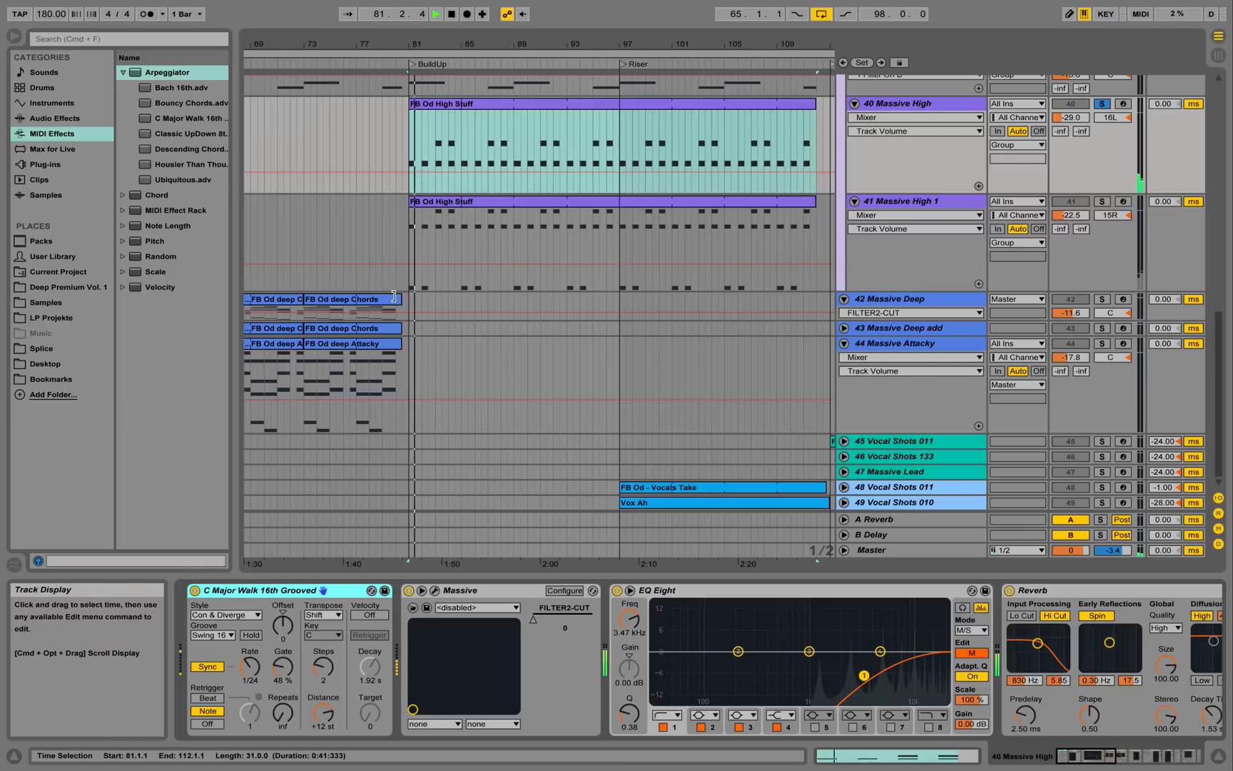
pyautogui.click(195, 591)
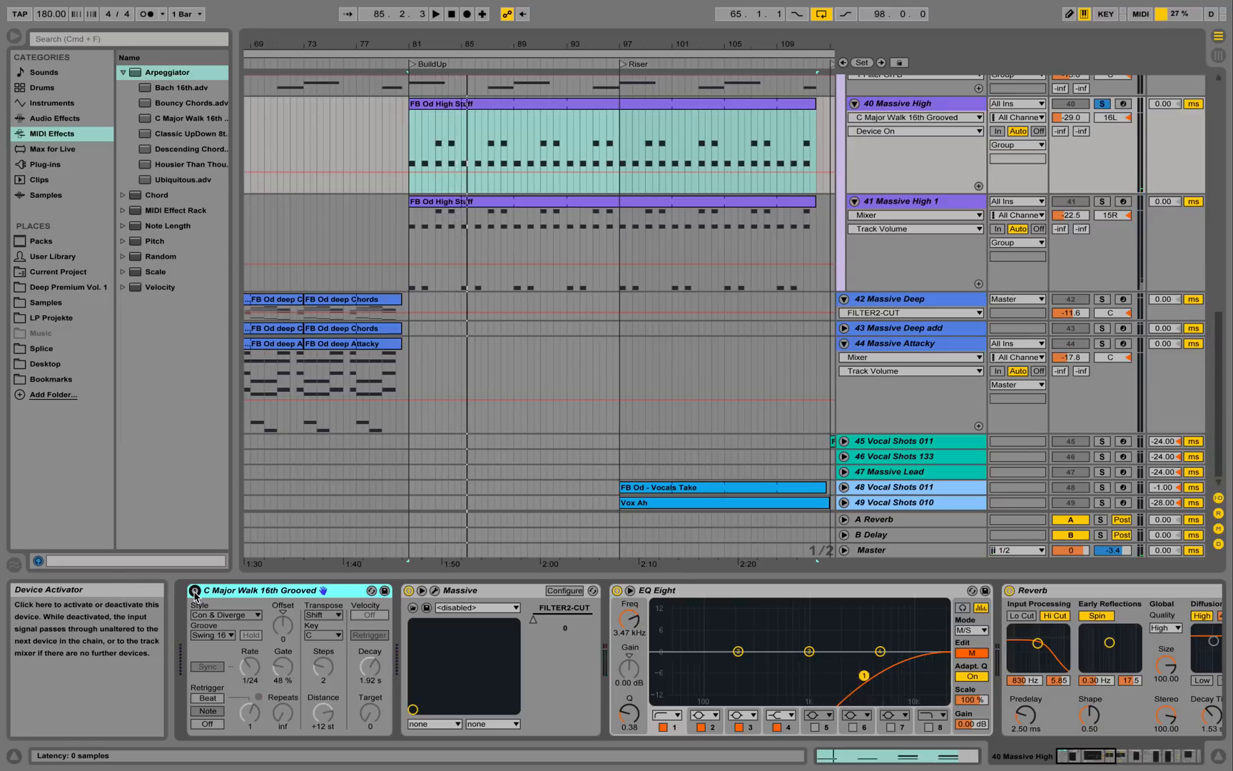
pyautogui.click(195, 592)
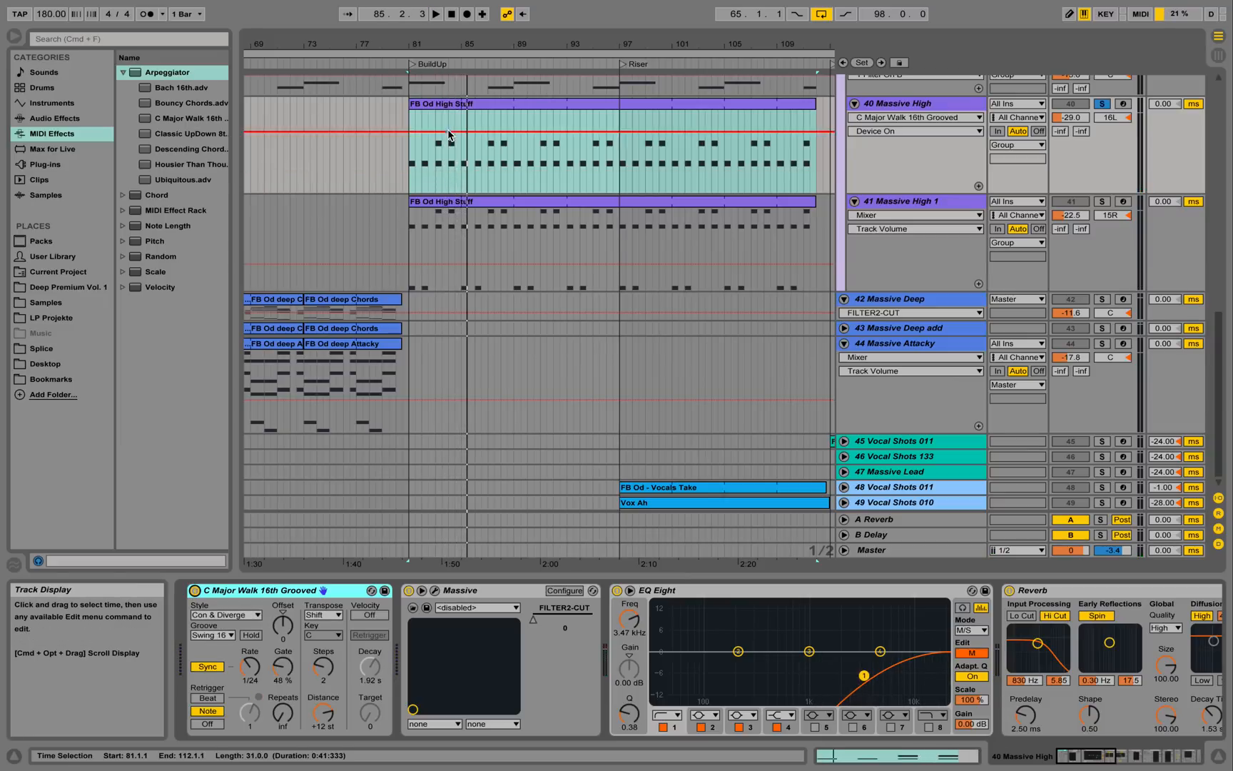
pyautogui.press('space')
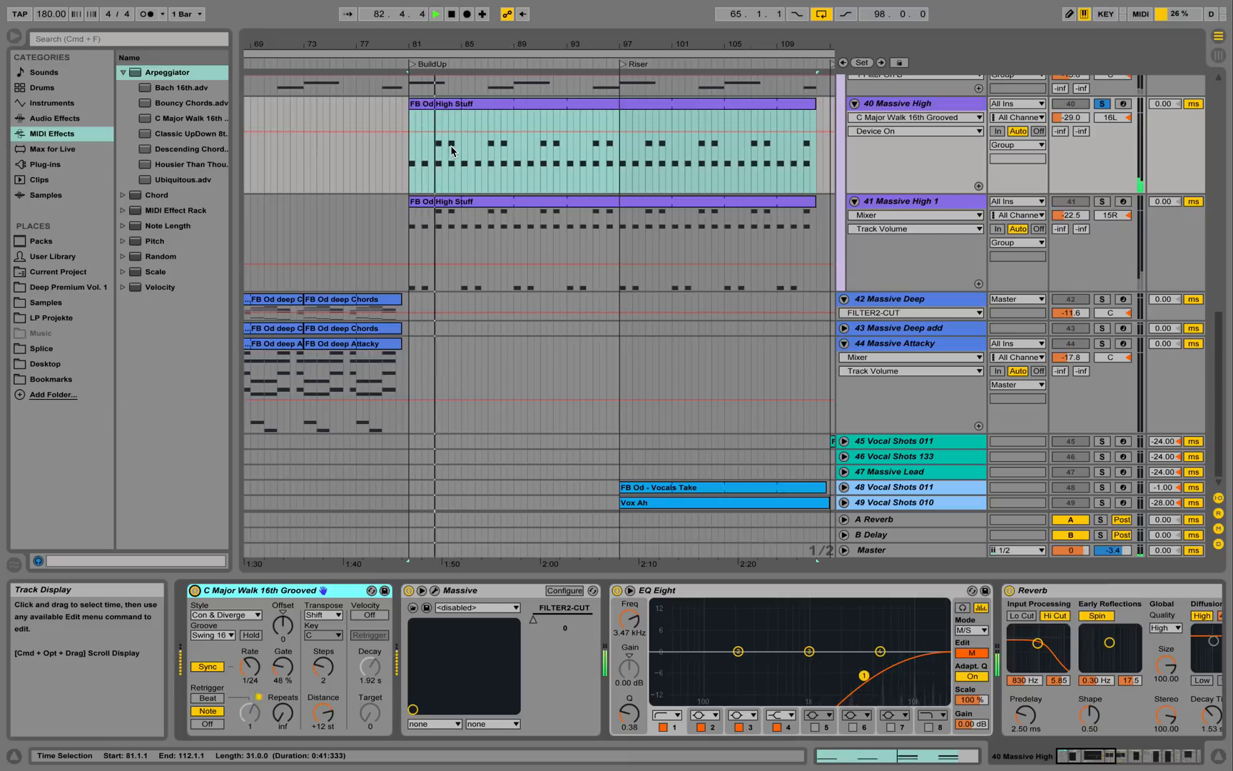
pyautogui.press('space')
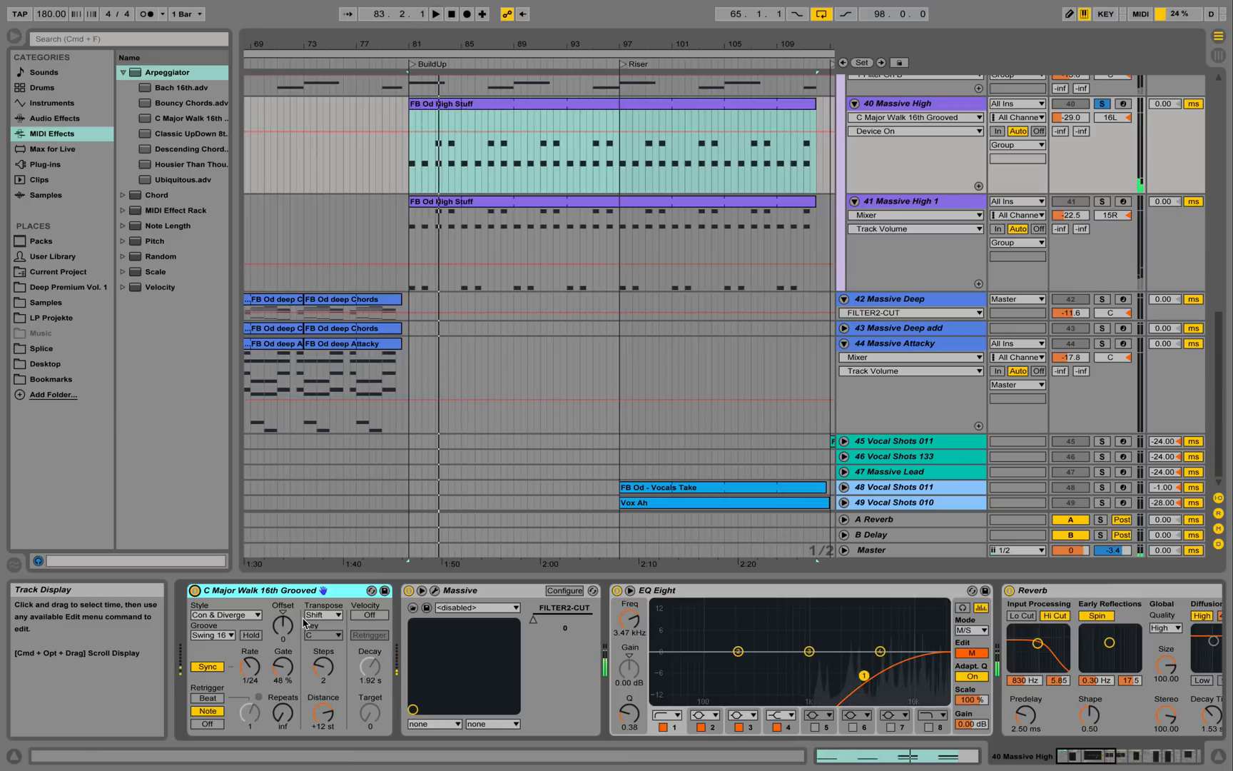
# Show the Arpeggiator's Synced Rate automation on track 40 and play it back.
pyautogui.click(251, 667)
pyautogui.press('Up')
pyautogui.press('Up')
pyautogui.press('Up')
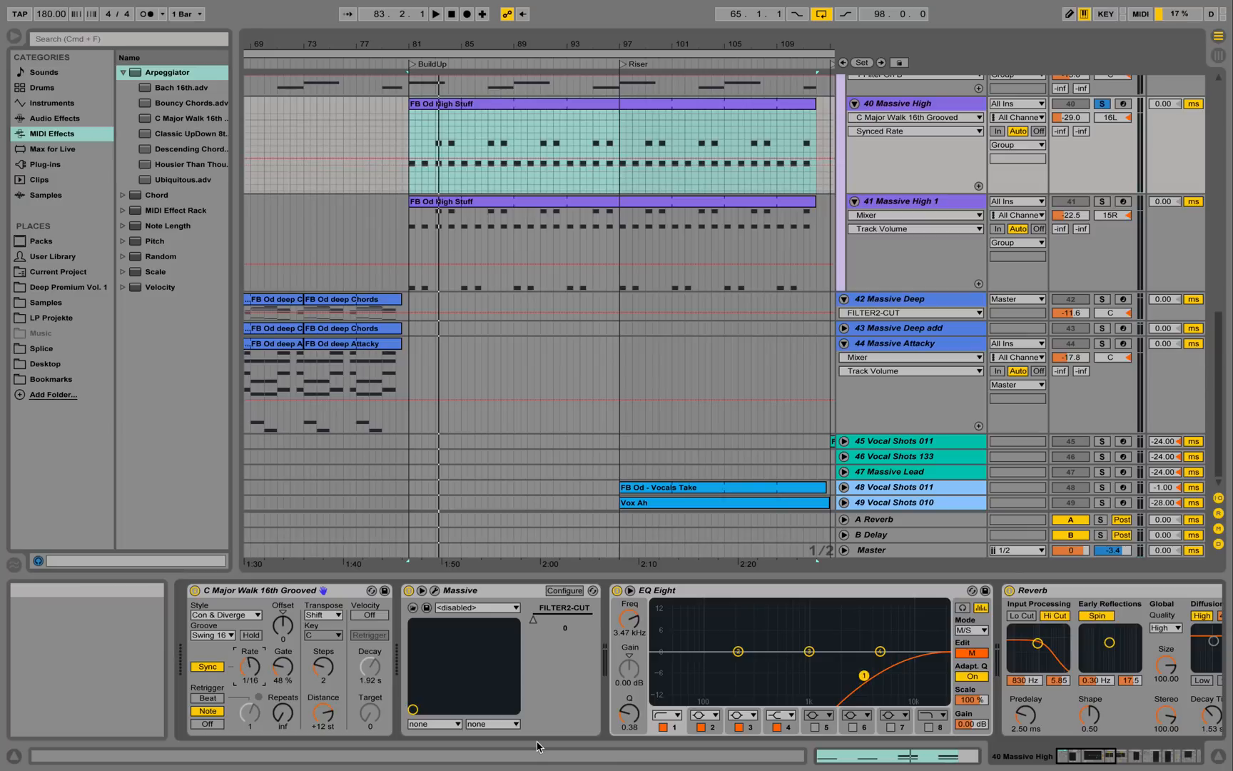
pyautogui.press('space')
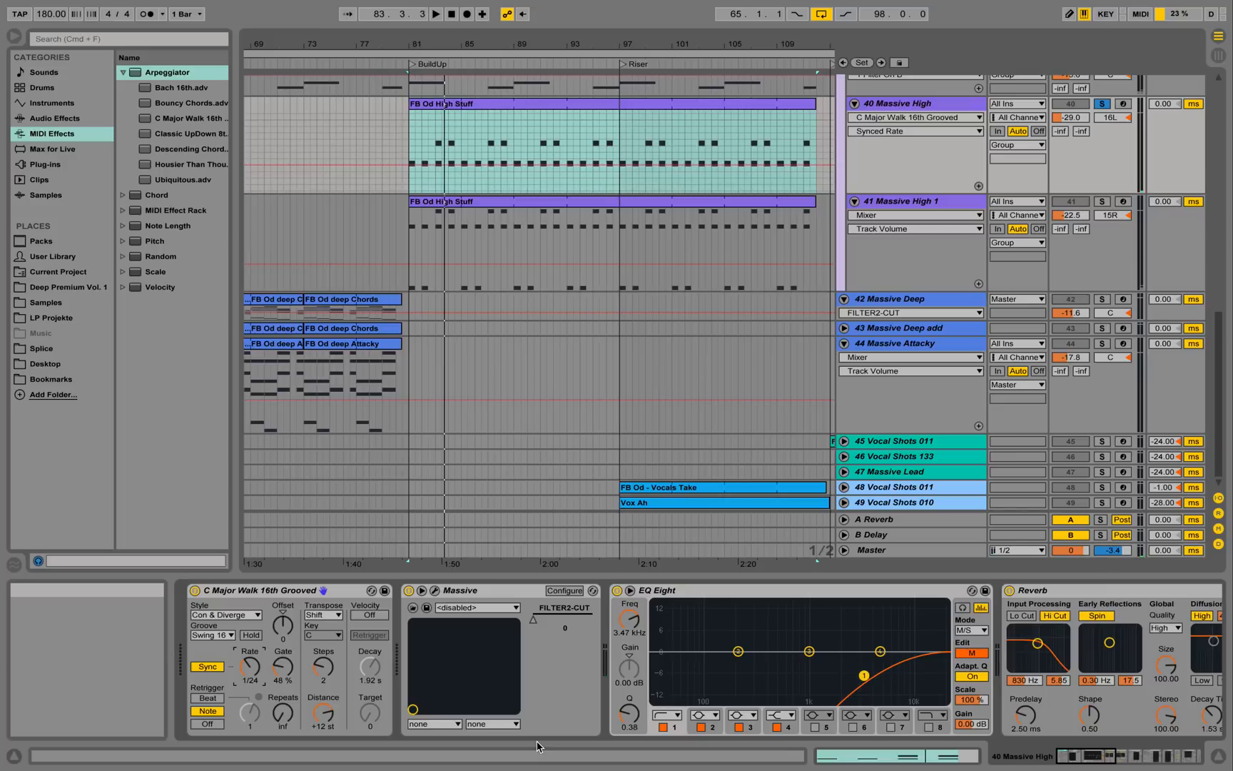
# Solo Massive High 1, play from bar 81, and check its High Stuff clip and Massive editor.
pyautogui.click(1102, 201)
pyautogui.click(940, 204)
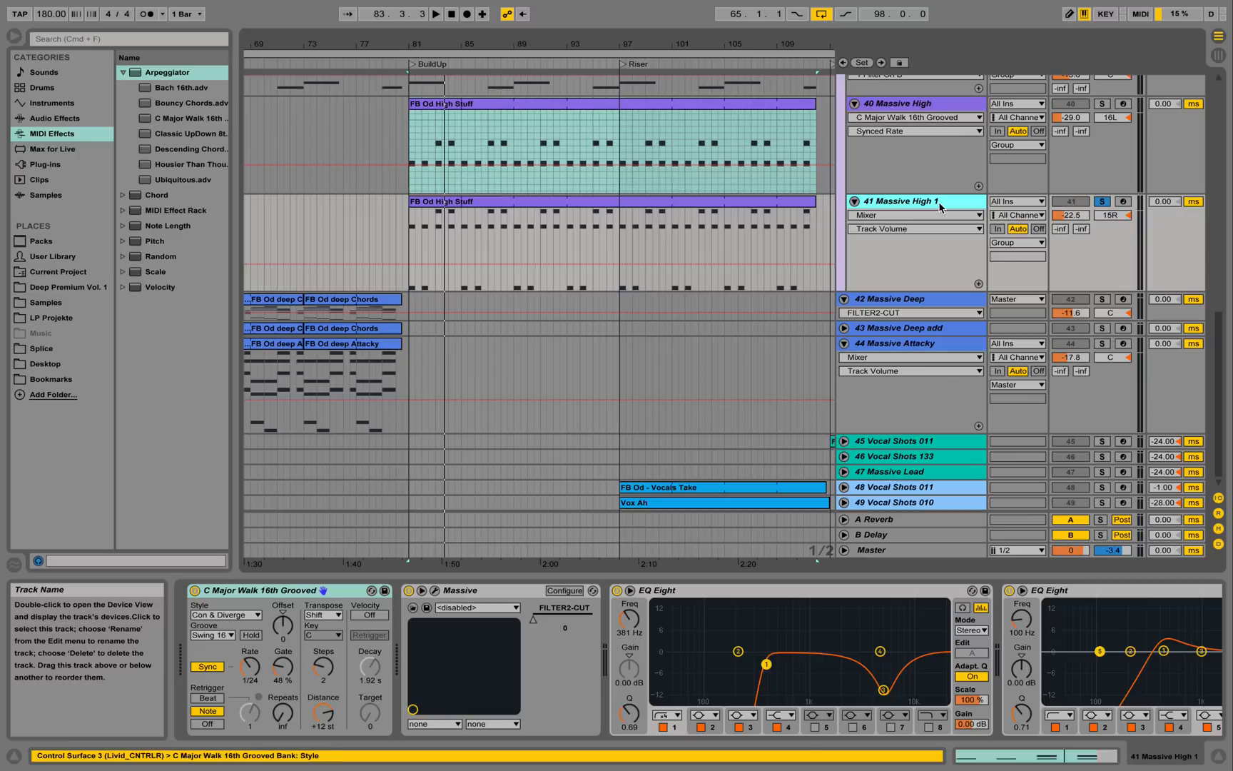
pyautogui.press('space')
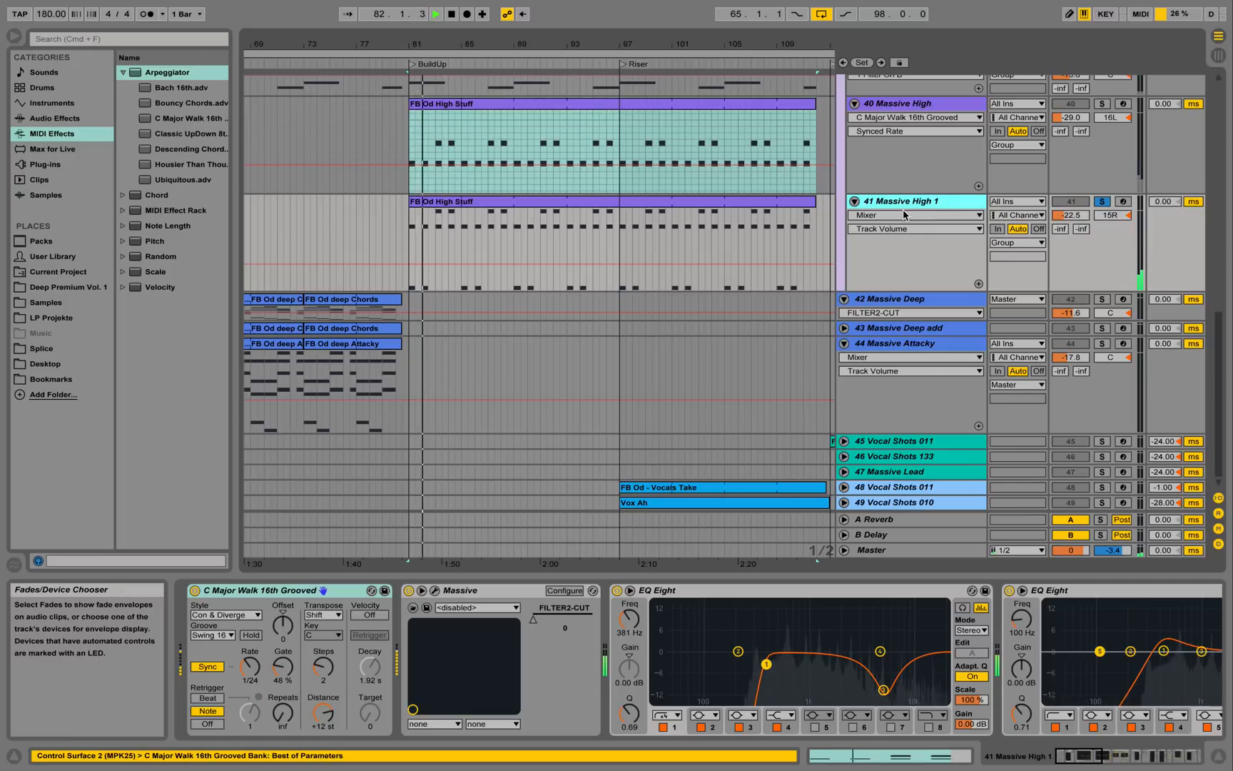
pyautogui.doubleClick(582, 208)
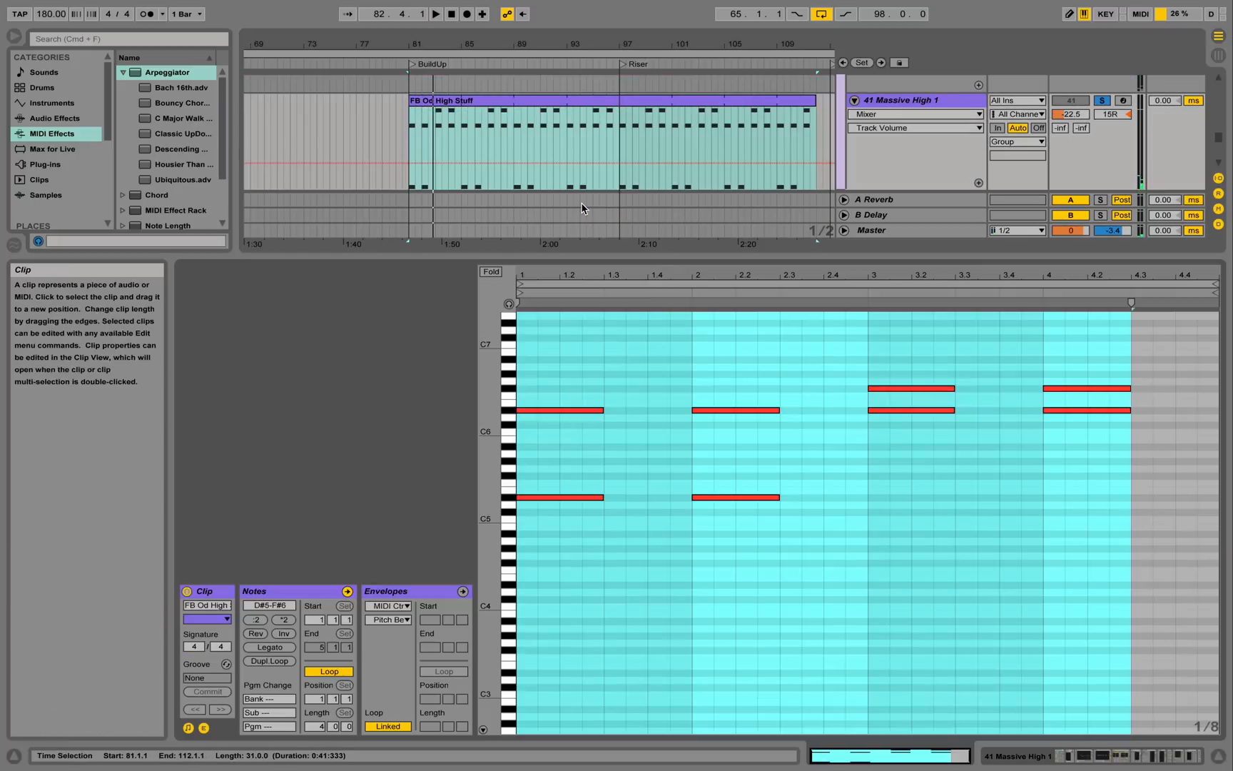
pyautogui.click(1068, 758)
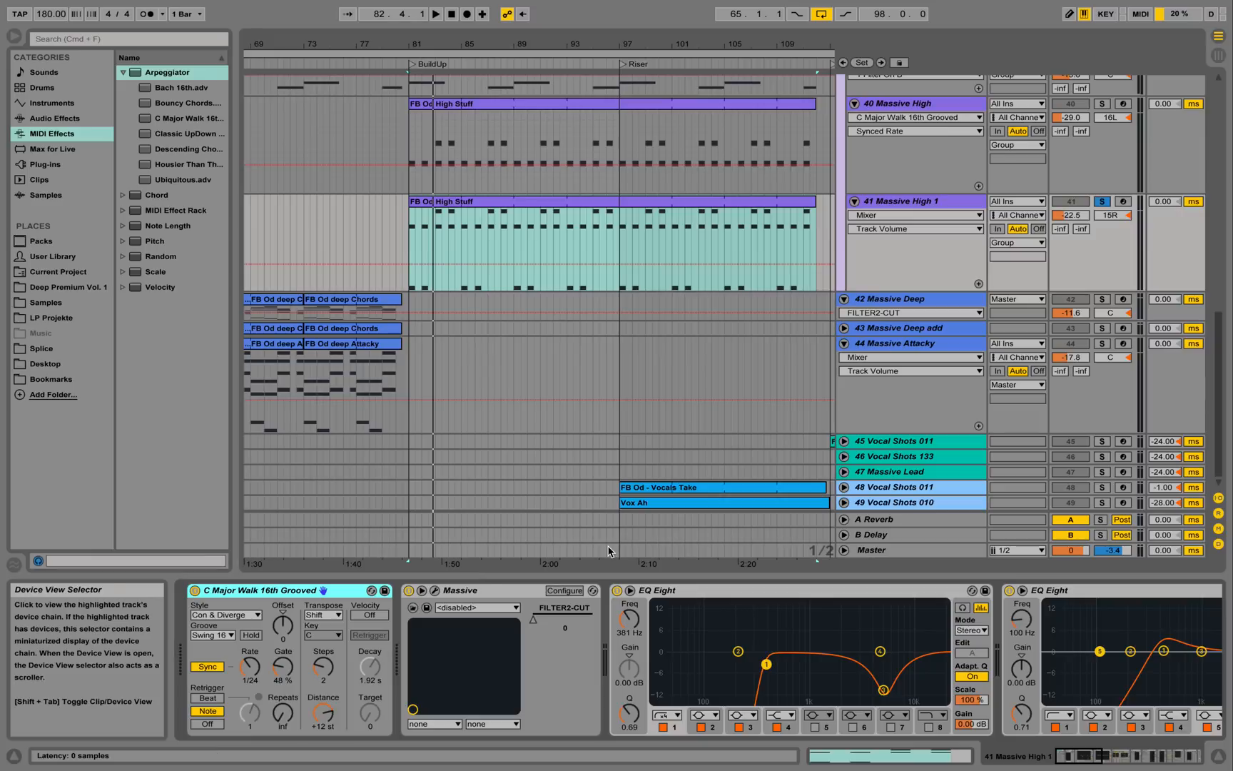
pyautogui.click(436, 591)
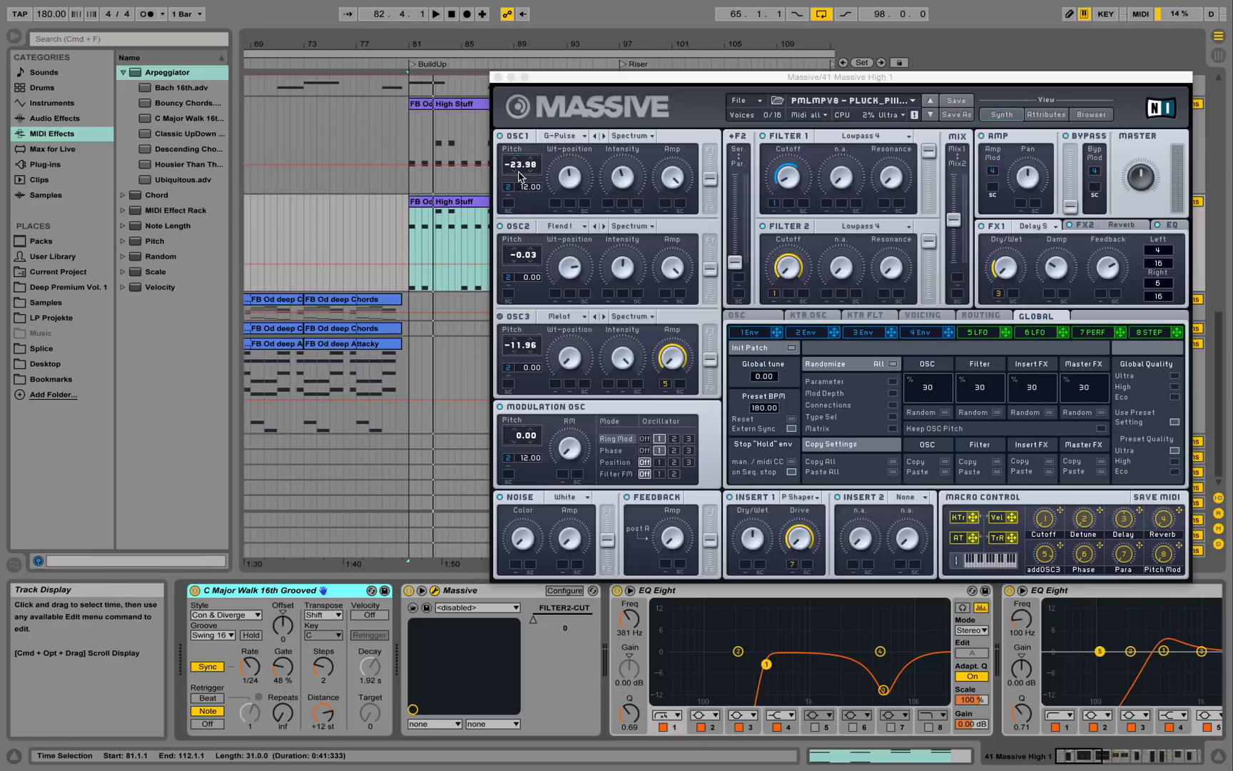
pyautogui.click(498, 78)
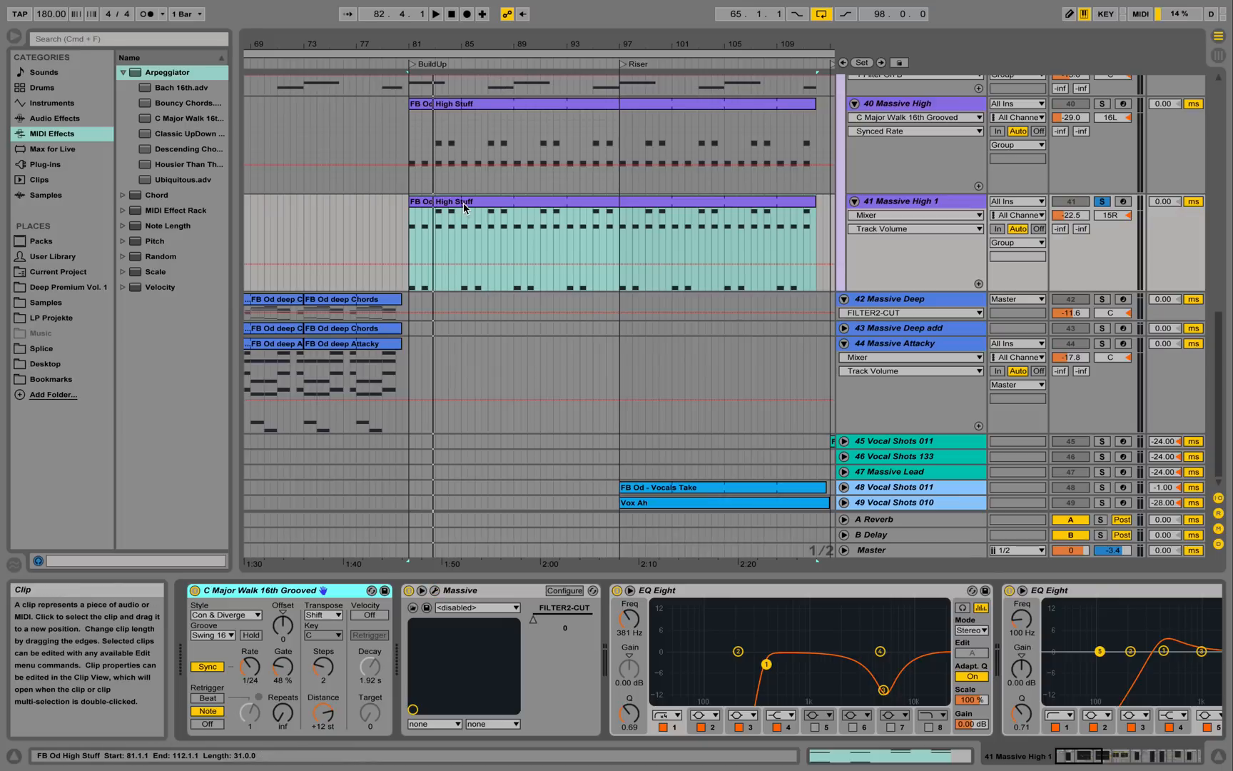
# Recheck the FB Od High Stuff notes, then scroll the chain to the Reverb and Chorus.
pyautogui.doubleClick(465, 207)
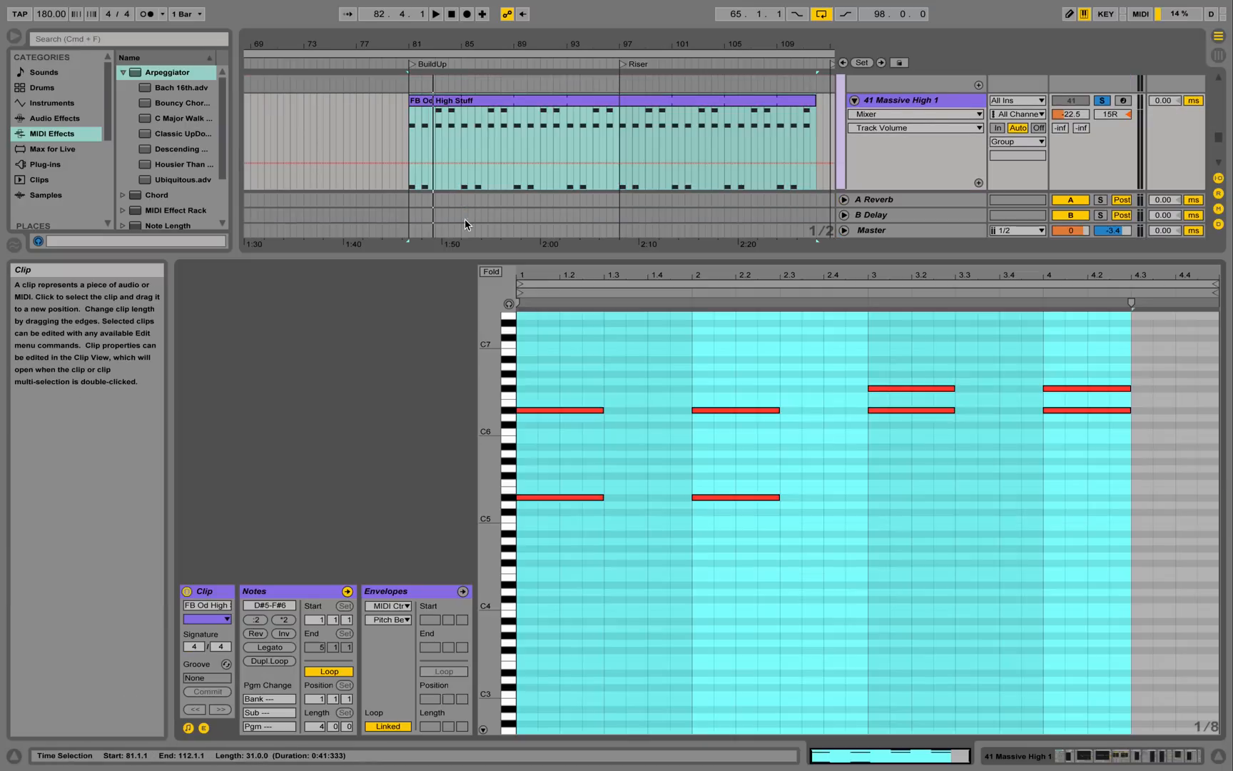
pyautogui.click(1033, 755)
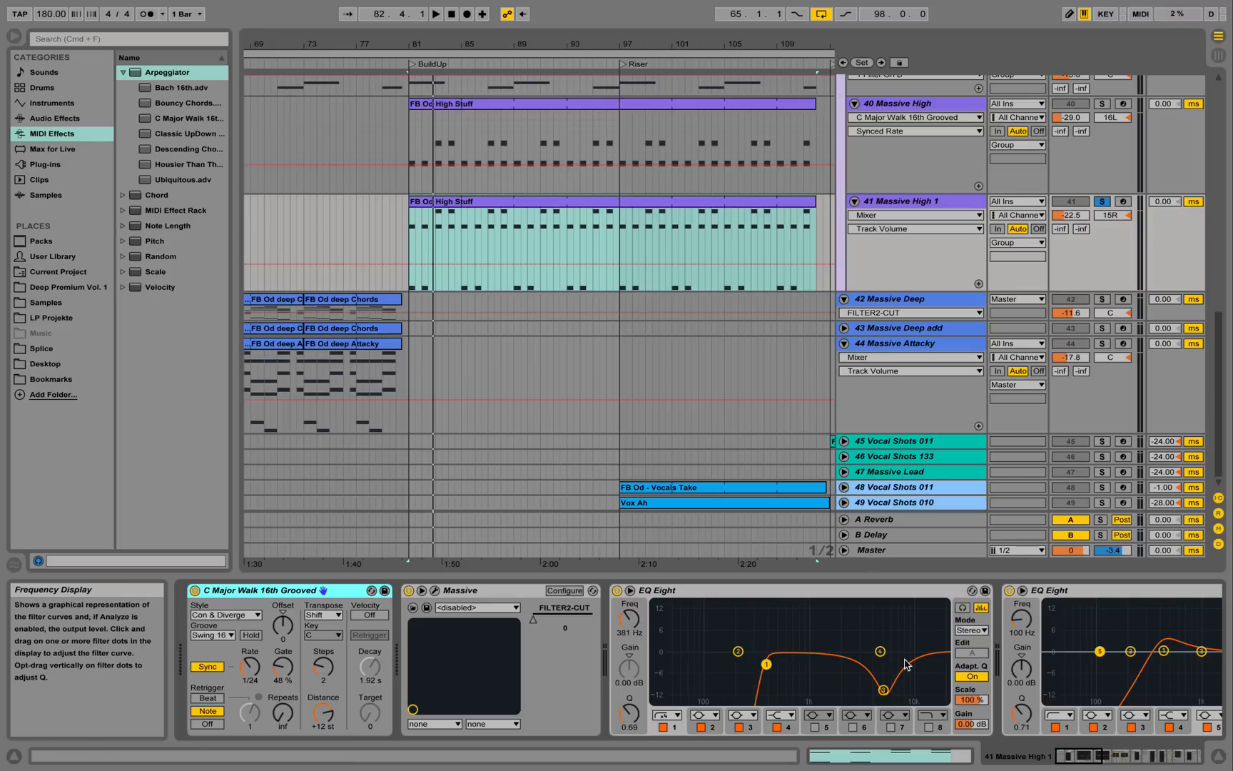
pyautogui.click(1096, 757)
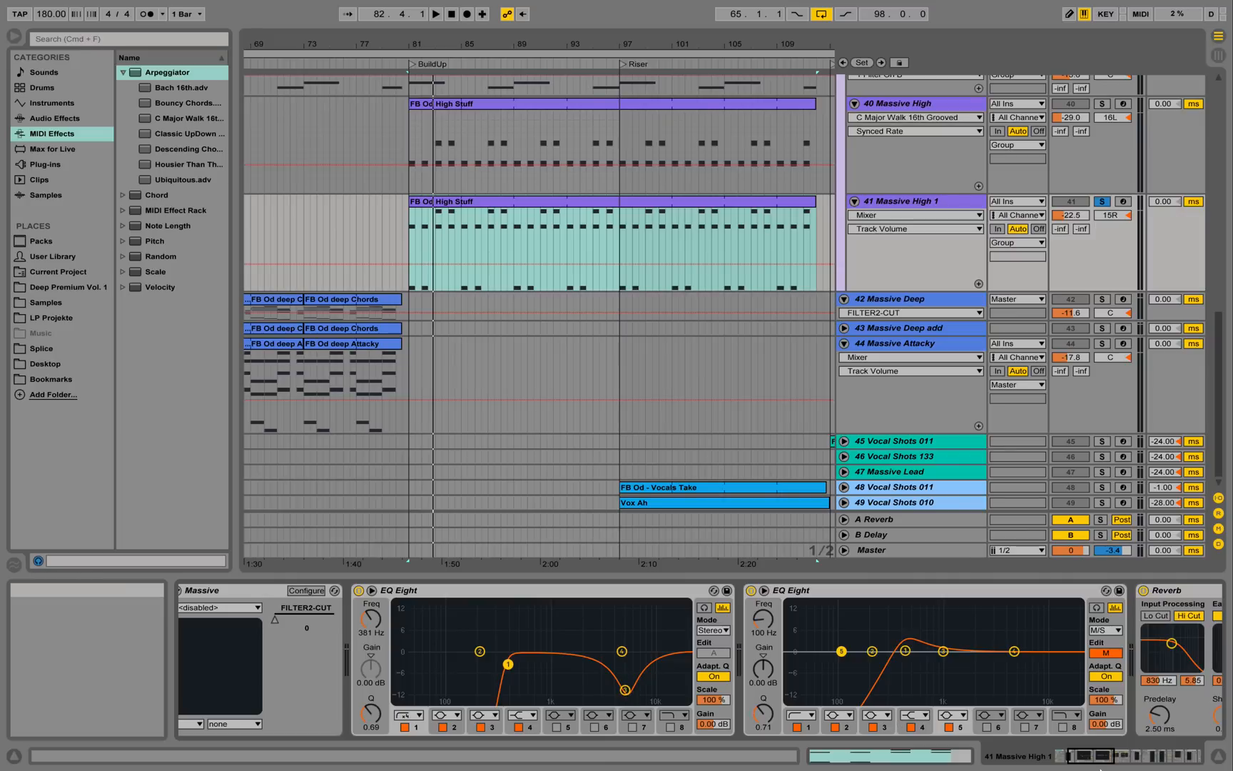
pyautogui.moveTo(1091, 756); pyautogui.dragTo(1120, 752)
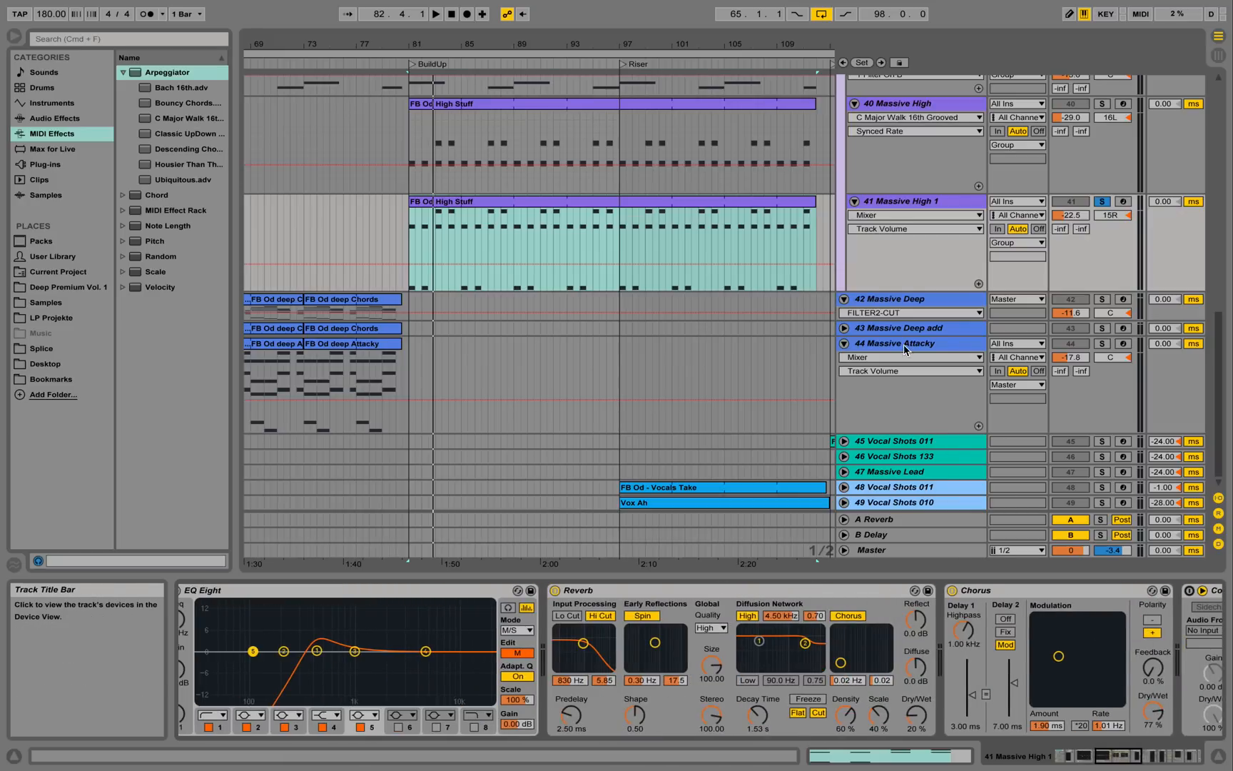
pyautogui.scroll(8, 955, 412)
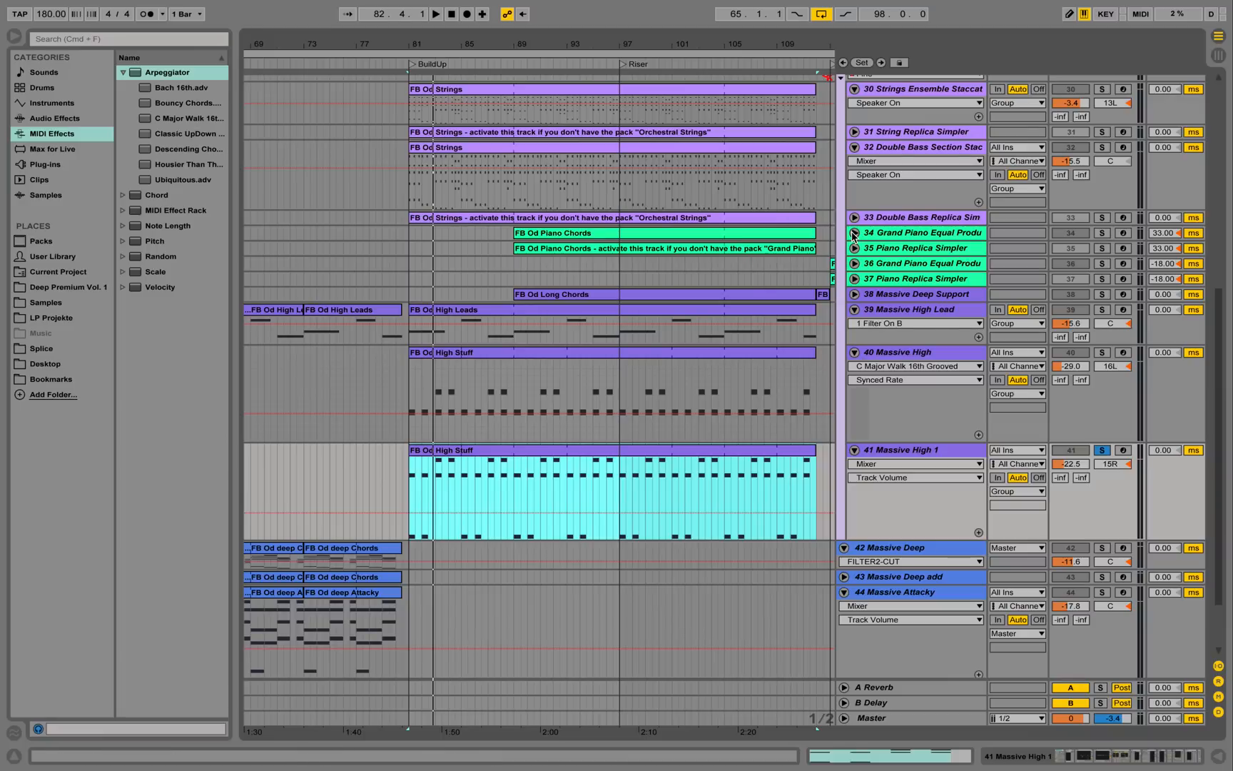
# Unfold and solo Grand Piano, play from bar 89, and expand its rack's contents.
pyautogui.click(854, 234)
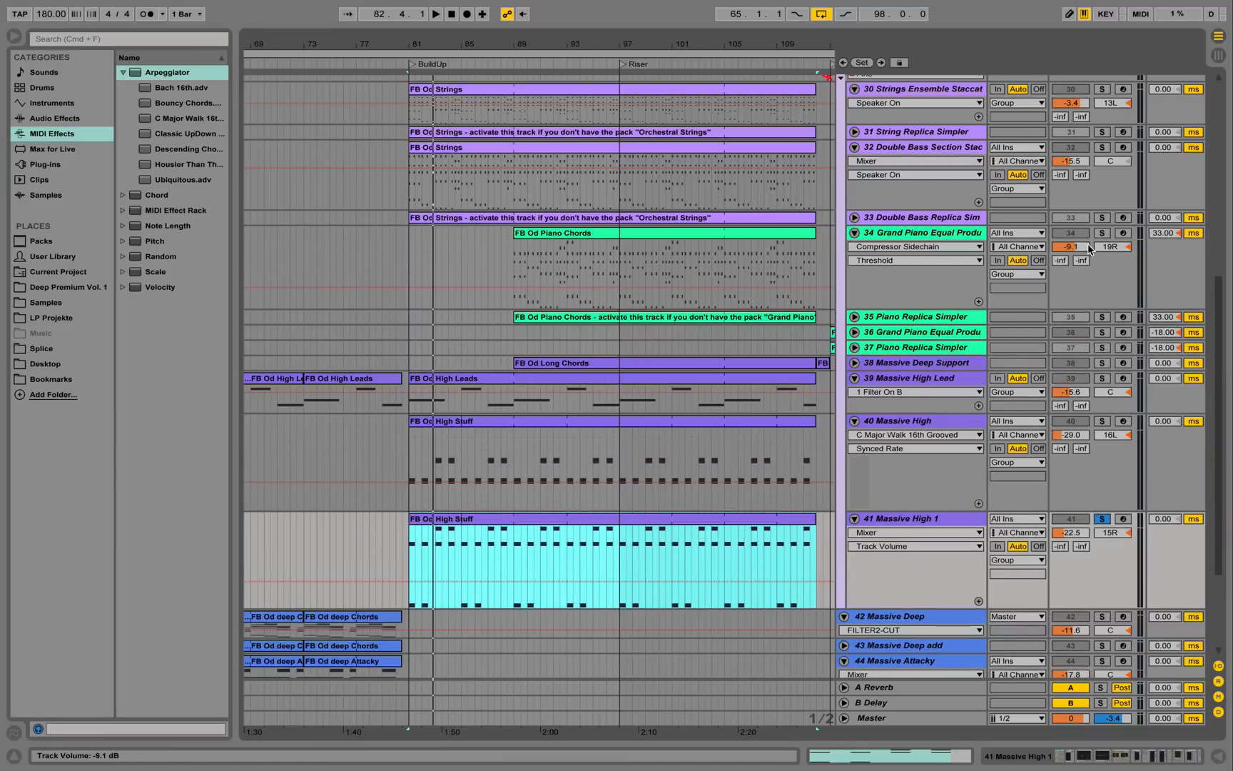
pyautogui.click(1102, 233)
pyautogui.click(515, 253)
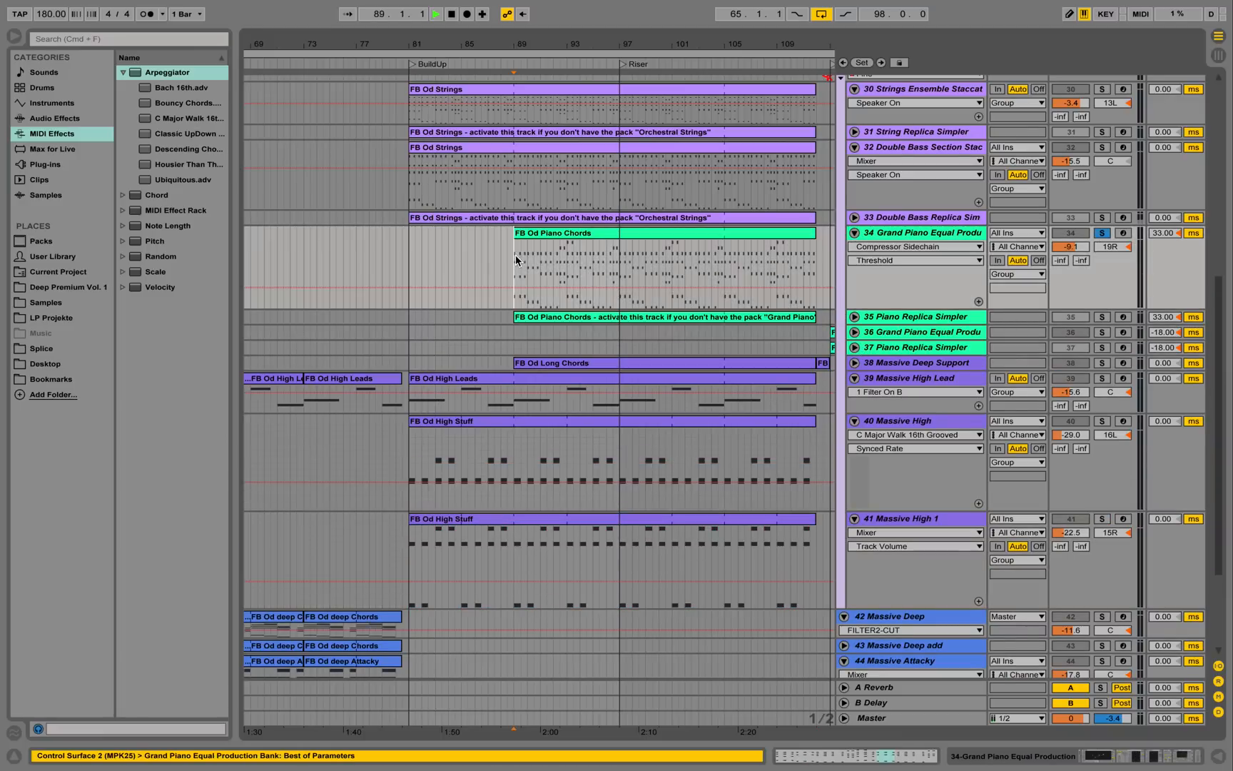
pyautogui.press('space')
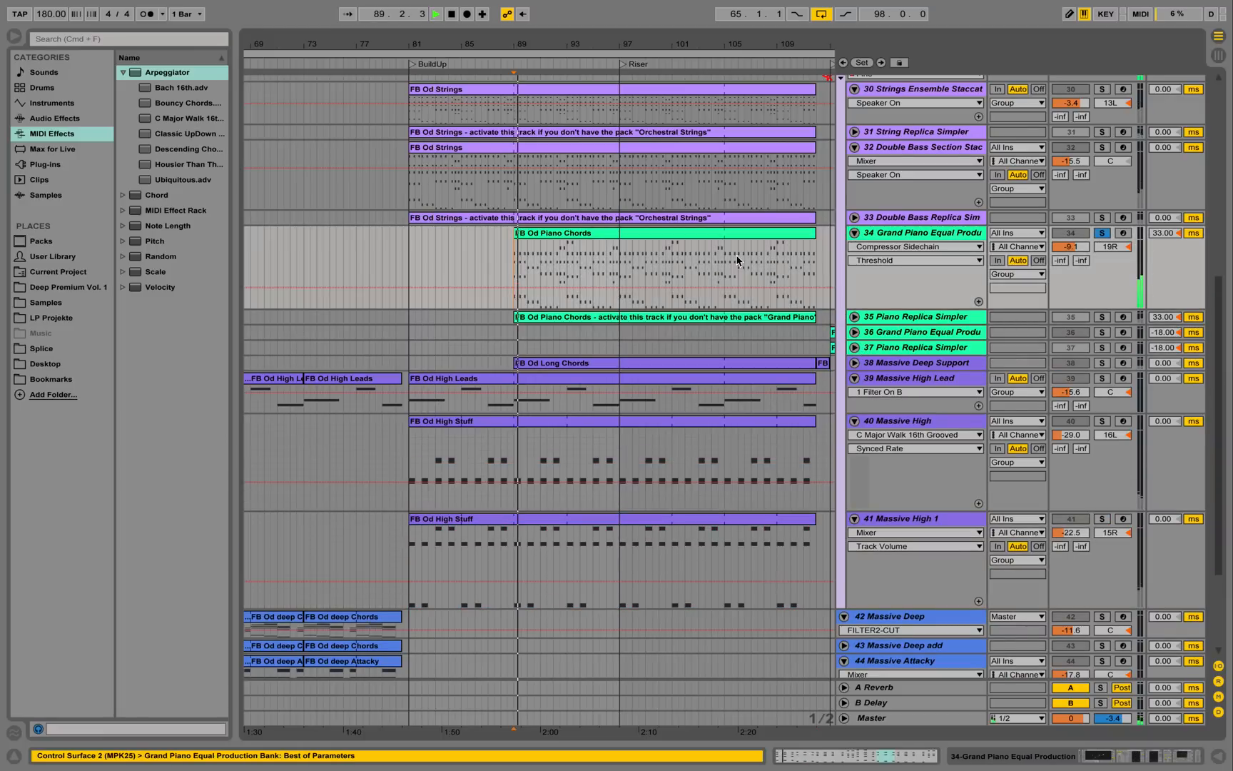
pyautogui.doubleClick(898, 233)
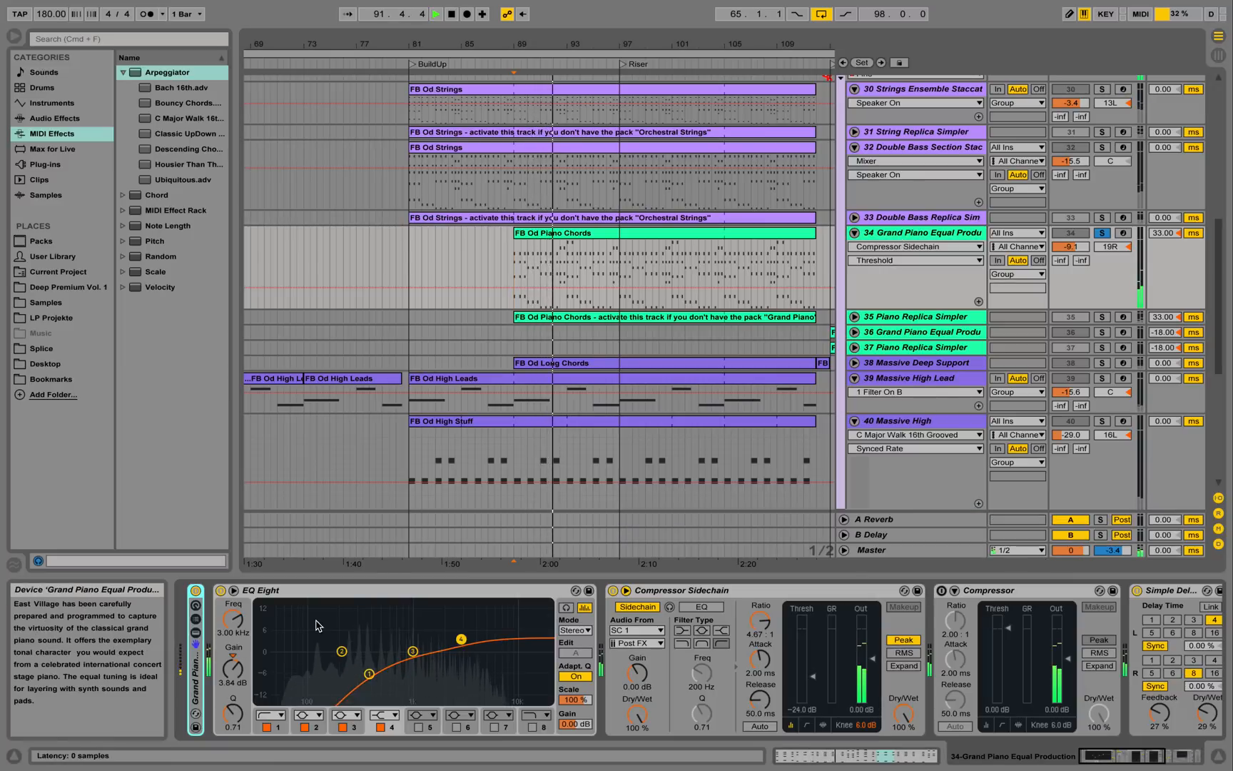
pyautogui.doubleClick(195, 678)
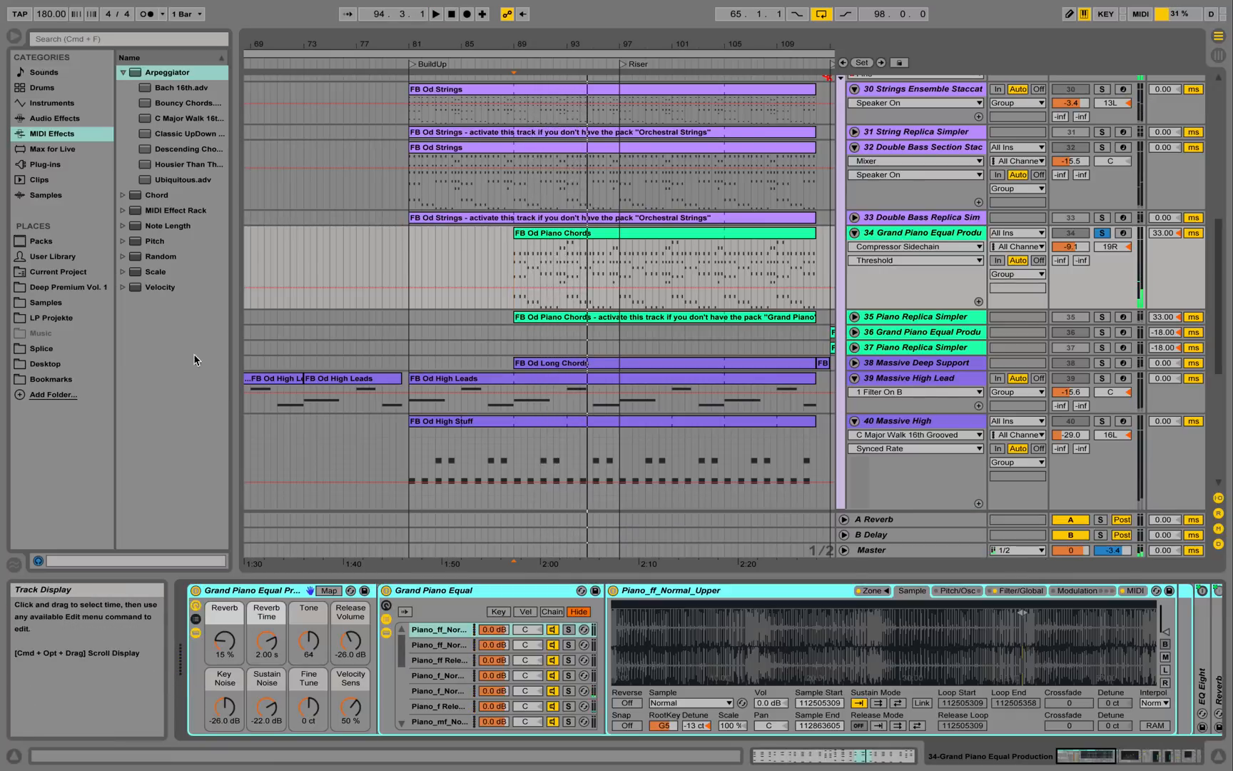
# Search Packs for 'grand', open Grand Piano > Sounds > Grand Piano Production, and select Piano Replica Simpler.
pyautogui.click(43, 240)
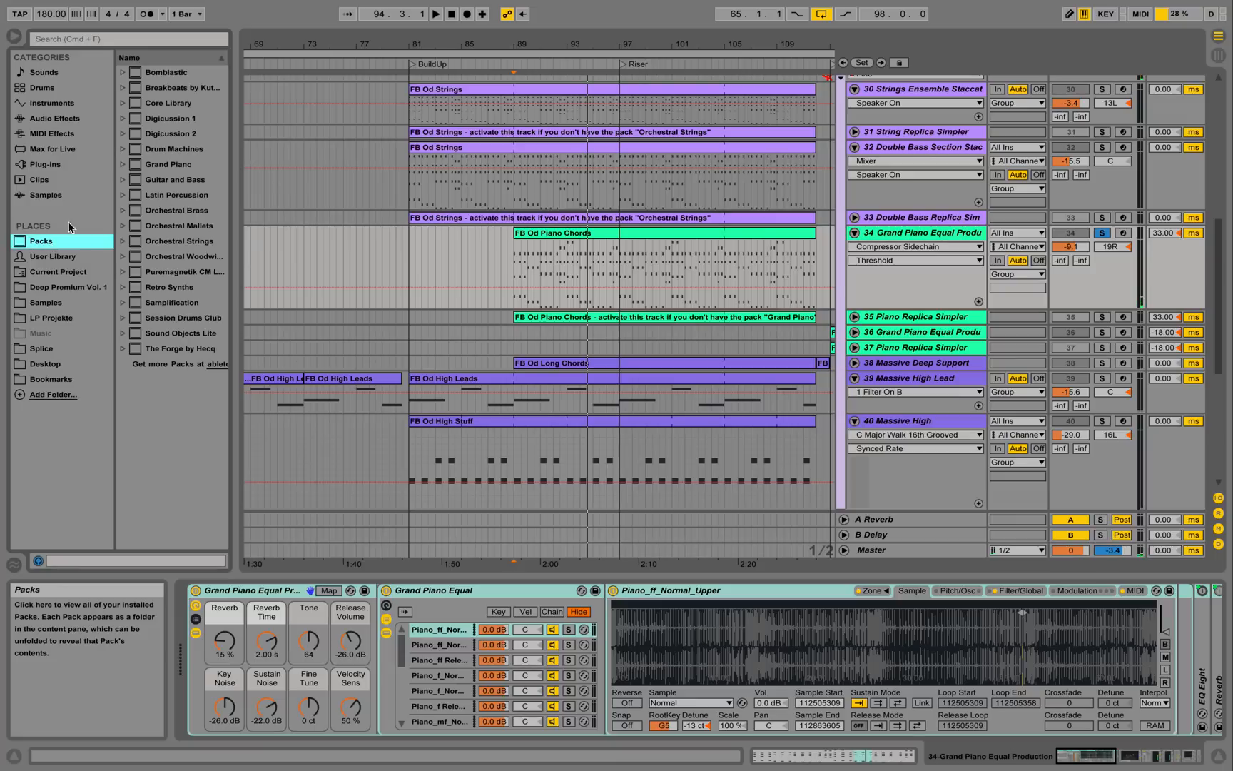
pyautogui.click(102, 41)
pyautogui.write('grand')
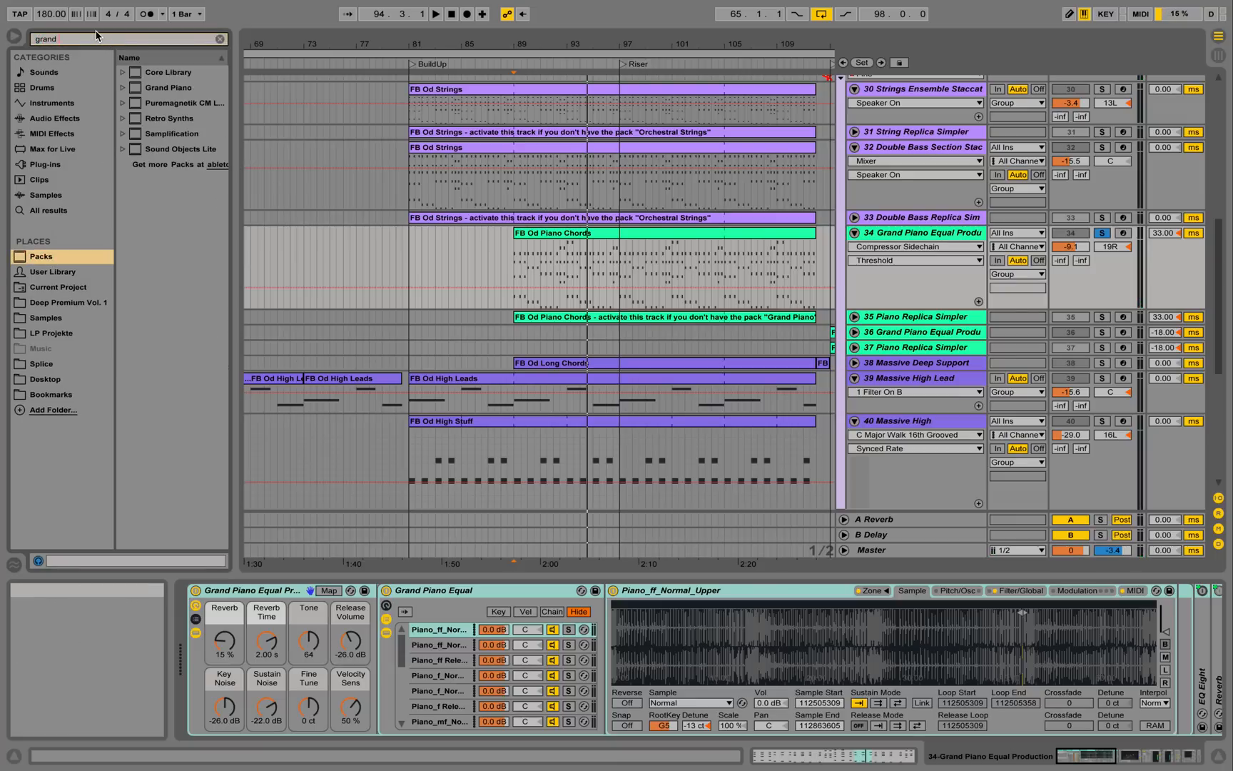
pyautogui.click(126, 88)
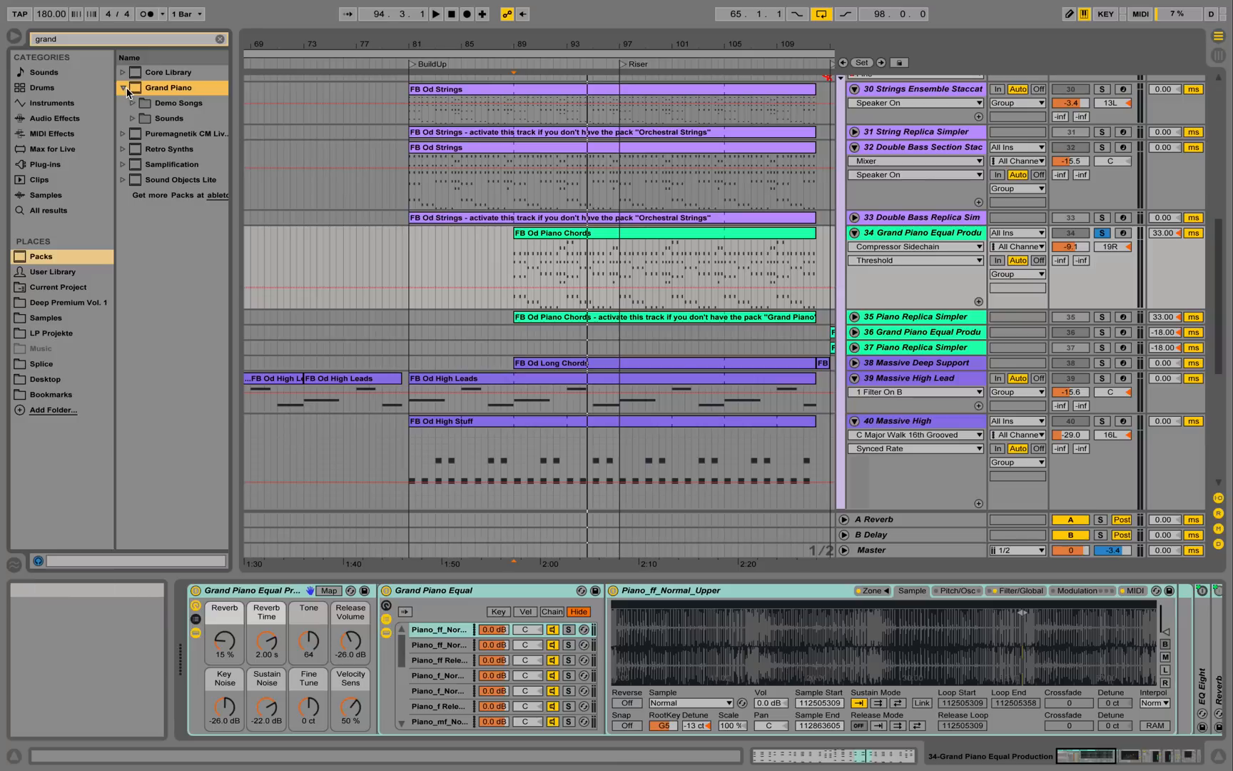
pyautogui.click(134, 120)
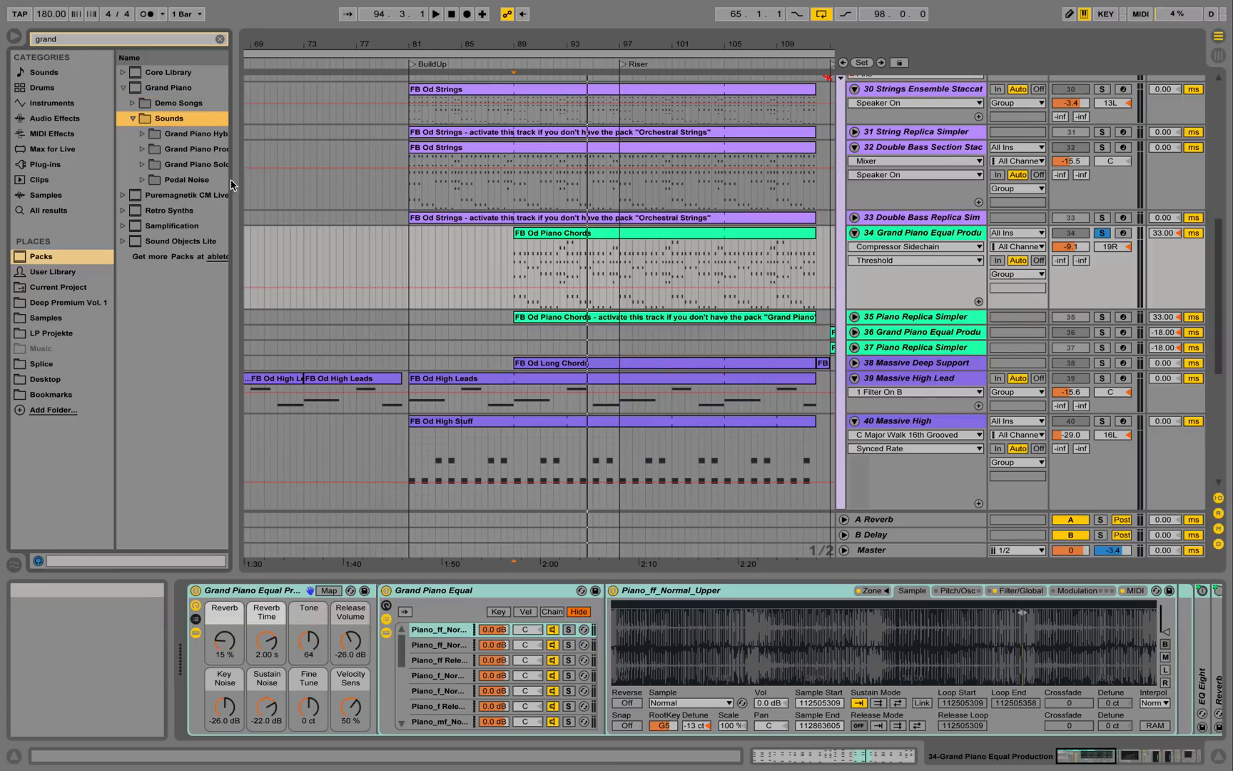
pyautogui.click(142, 149)
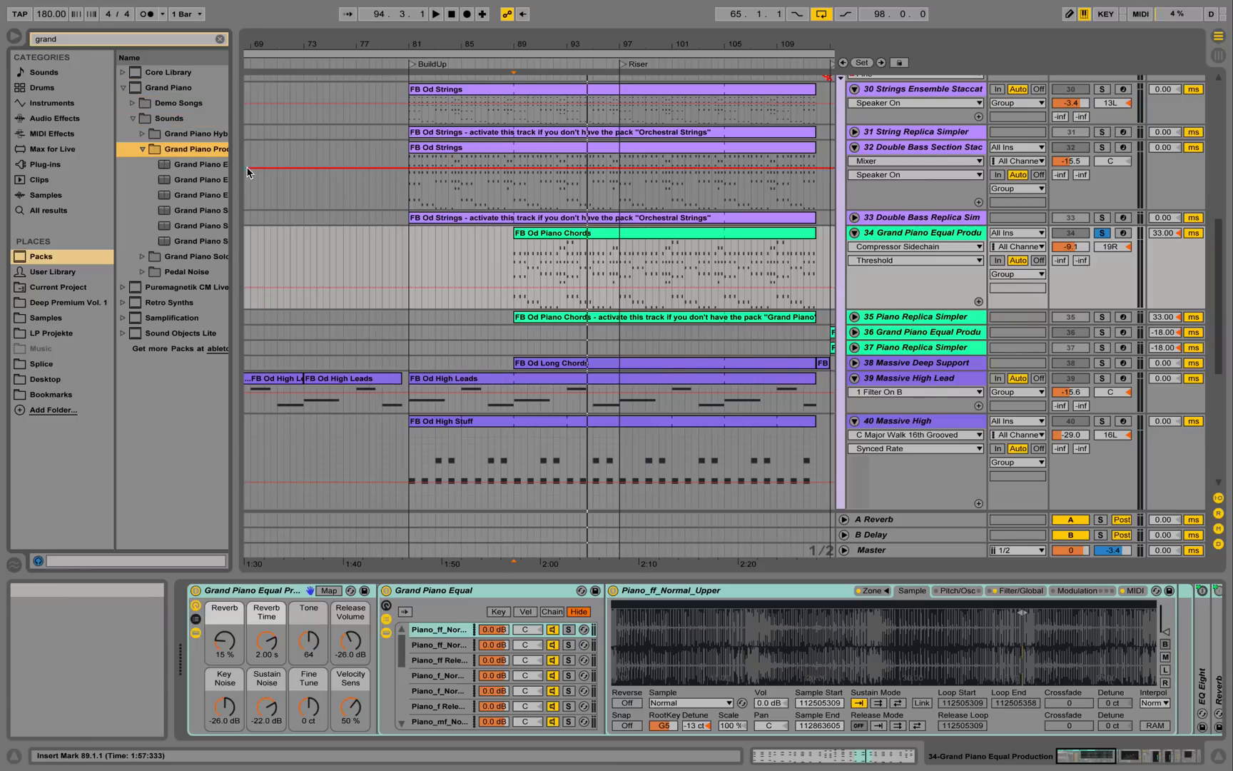
pyautogui.moveTo(240, 172); pyautogui.dragTo(290, 171)
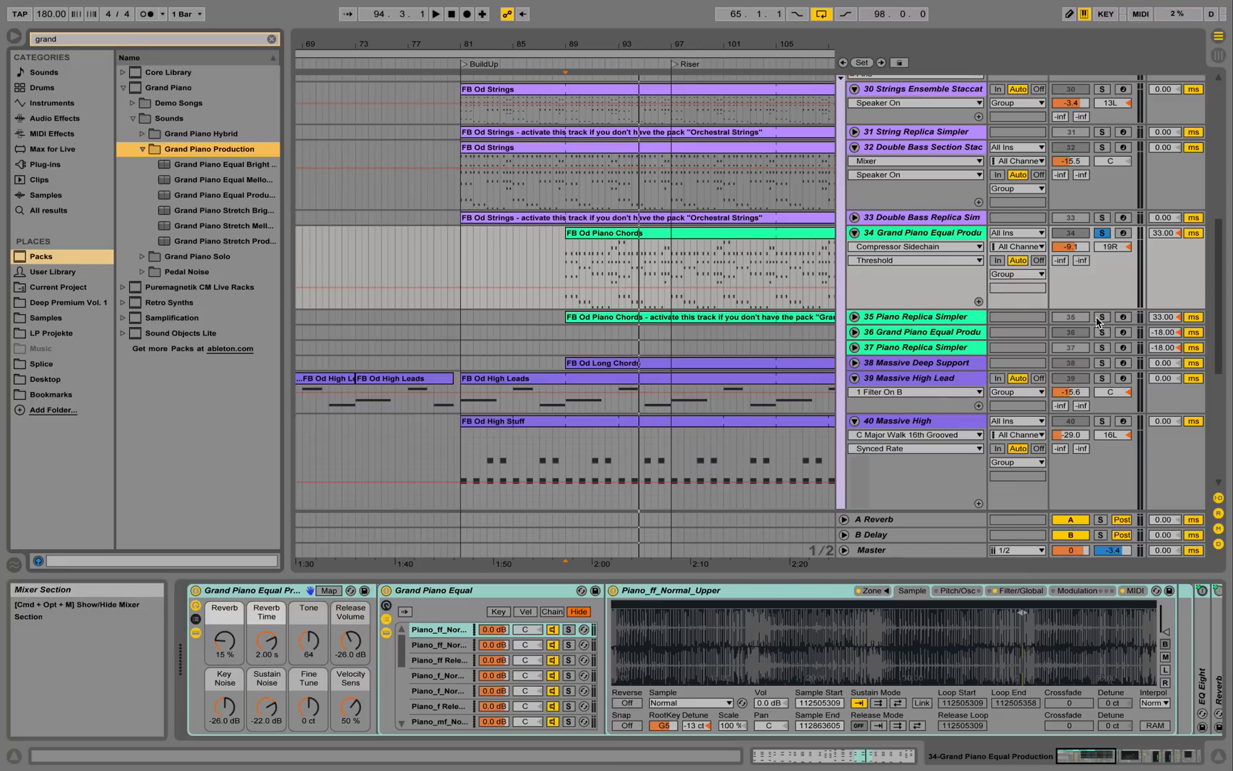
pyautogui.click(955, 317)
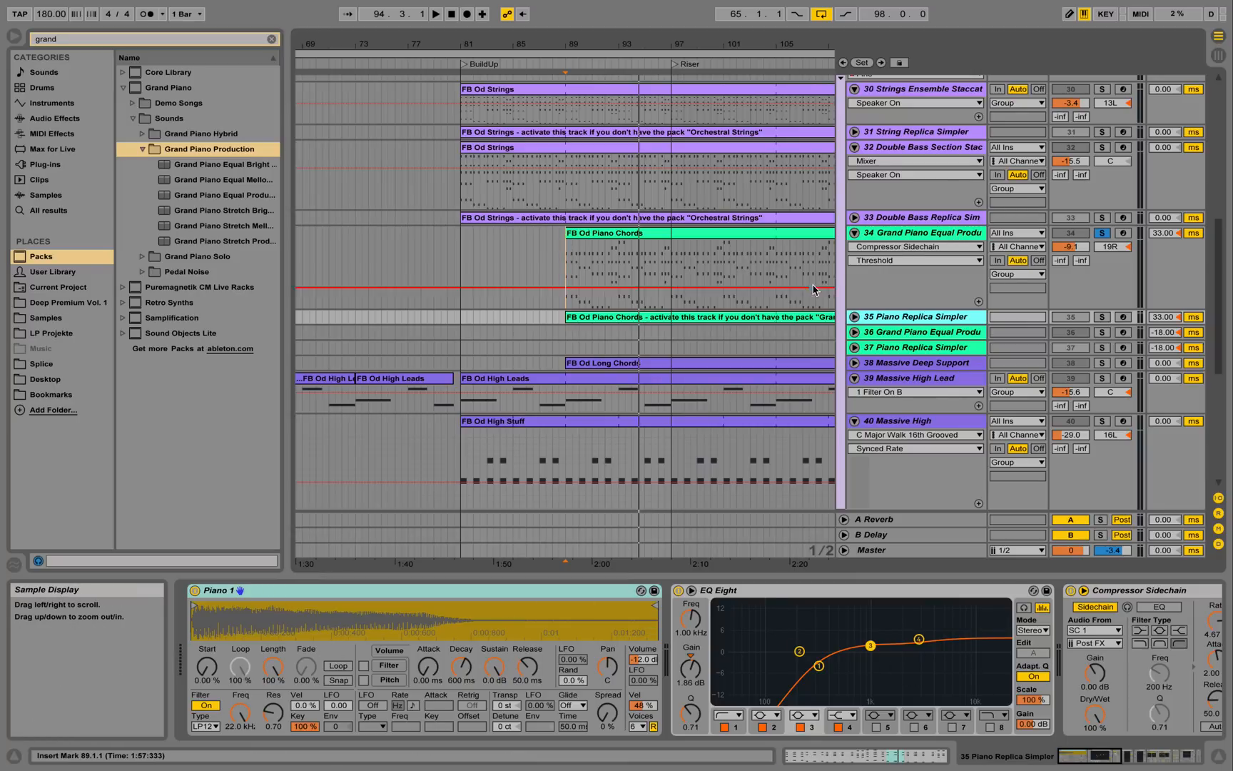
# Scroll the arrangement and select 34 Grand Piano Equal Production to show its rack, sampler, EQ and Reverb.
pyautogui.click(911, 237)
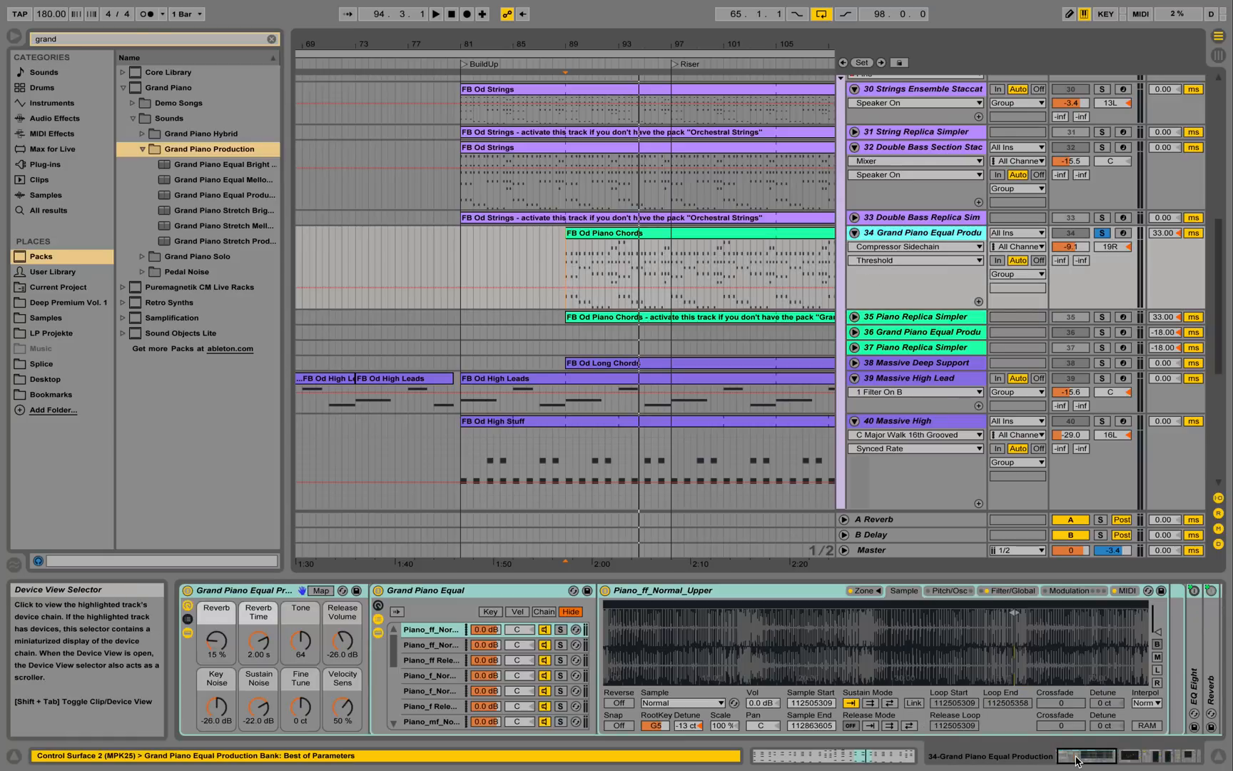
pyautogui.moveTo(1078, 756); pyautogui.dragTo(1153, 756)
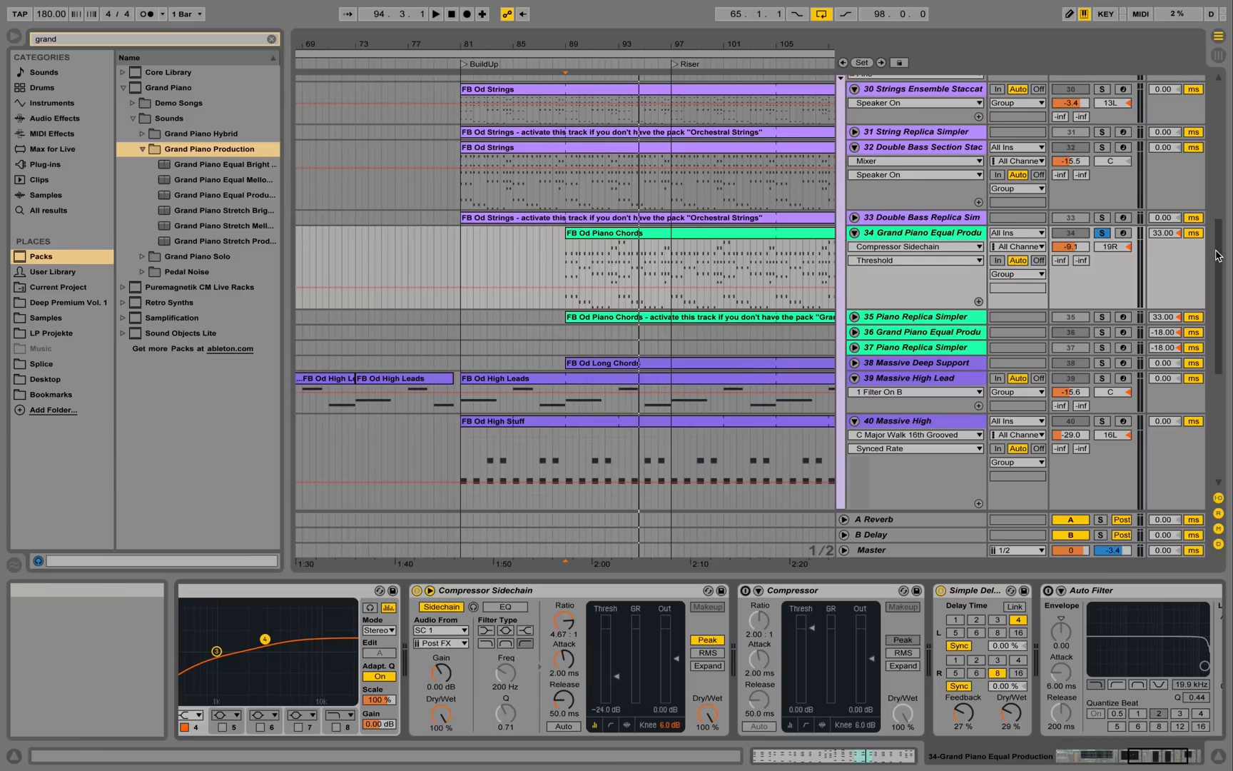
pyautogui.moveTo(1218, 255); pyautogui.dragTo(1217, 95)
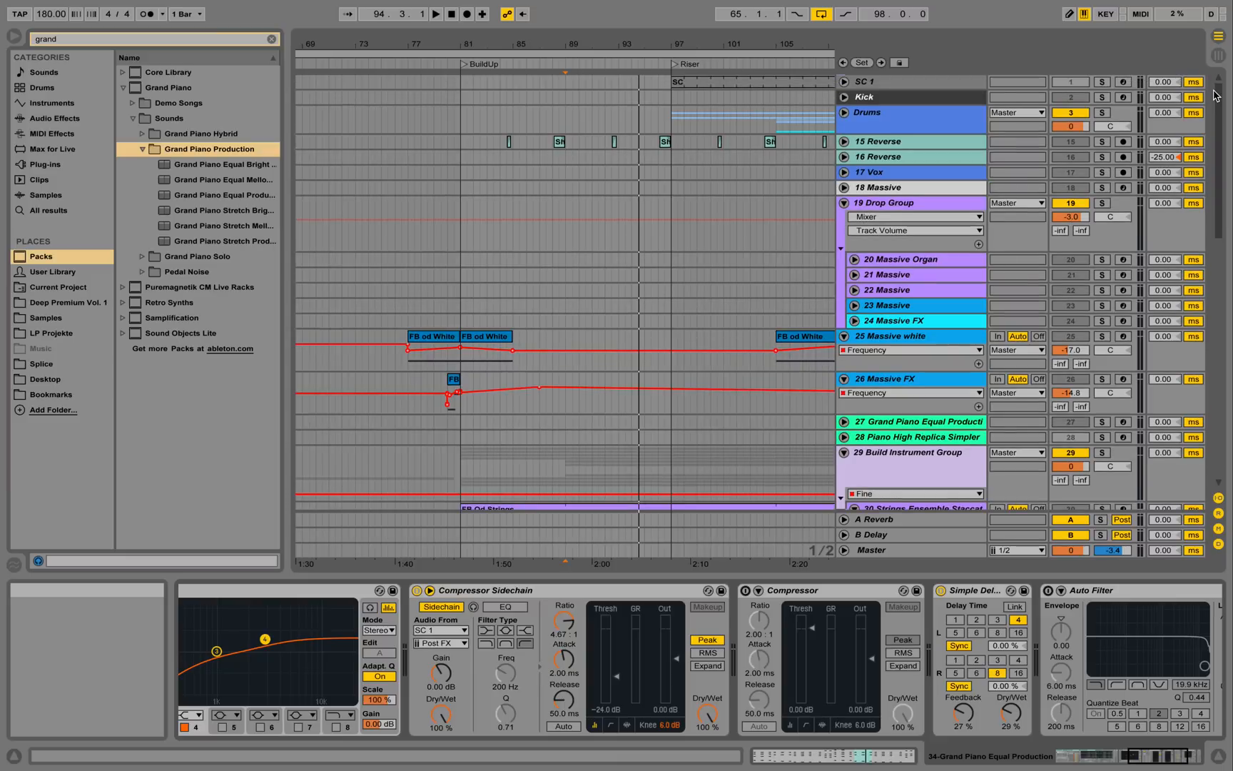
pyautogui.click(877, 83)
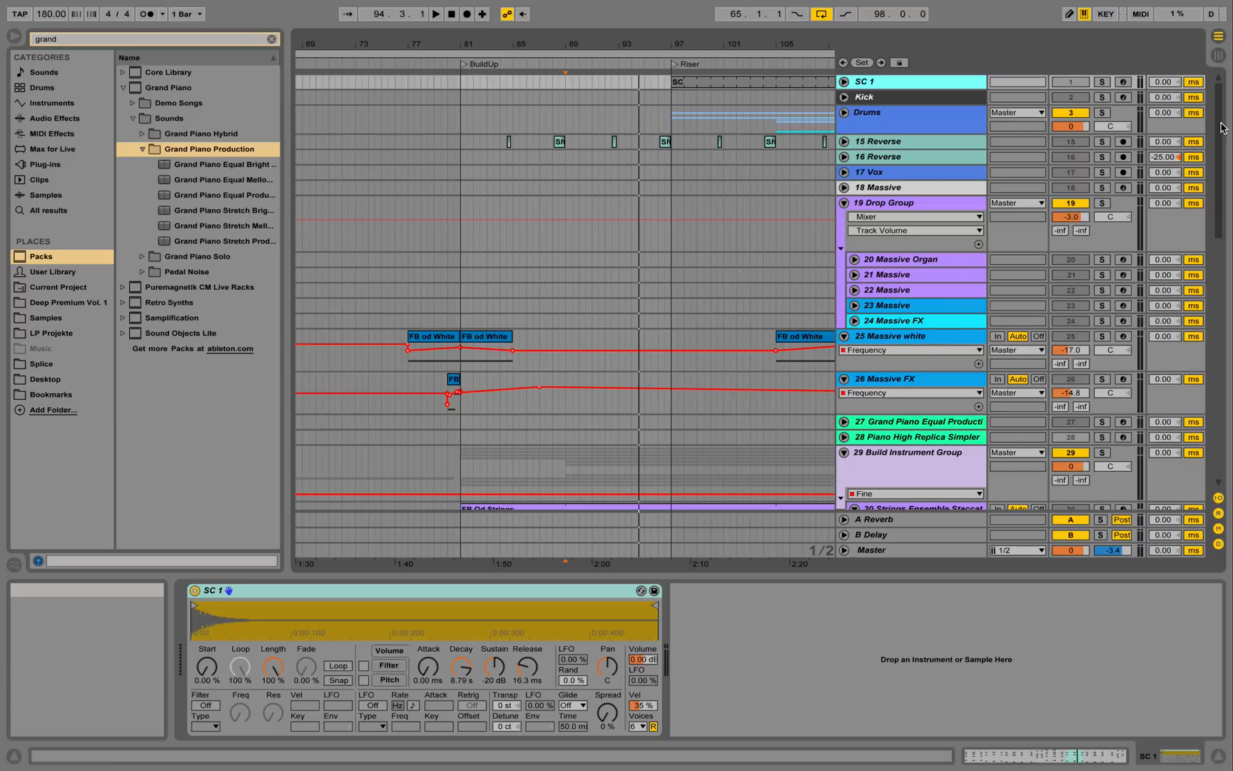
pyautogui.moveTo(1222, 127); pyautogui.dragTo(1222, 248)
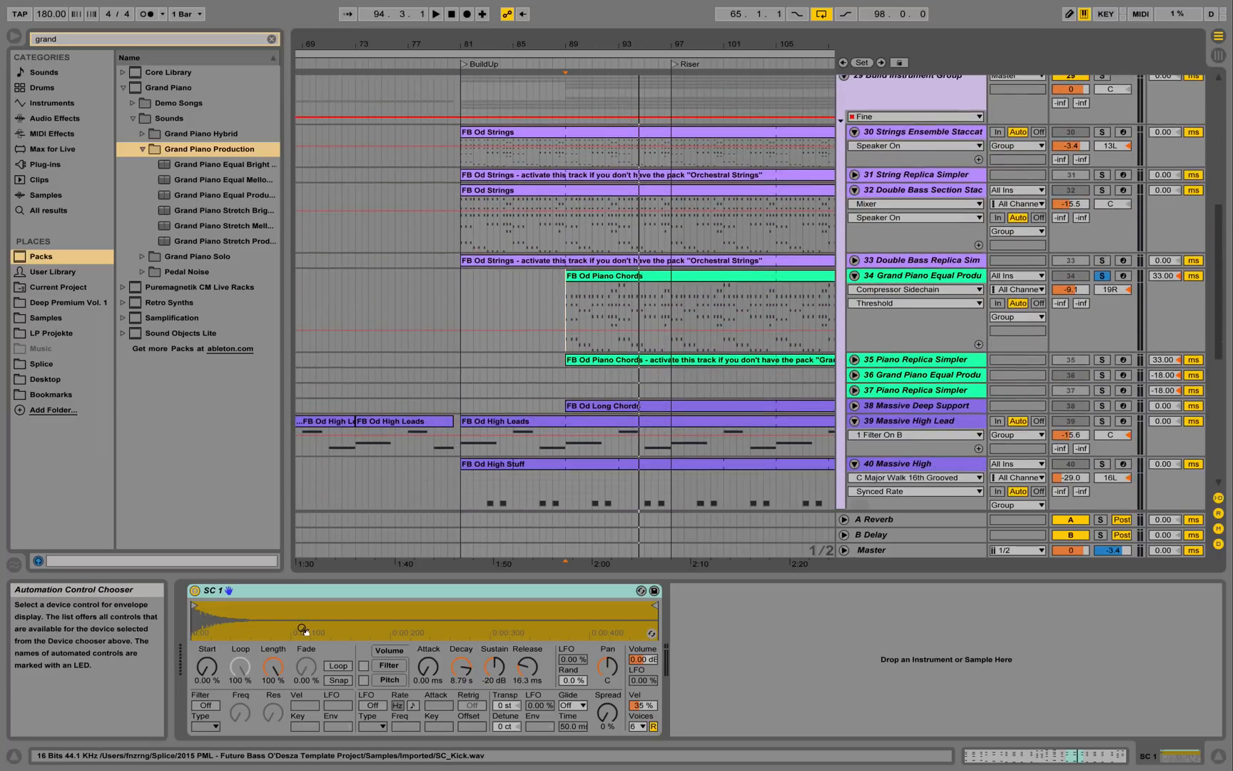
pyautogui.click(909, 279)
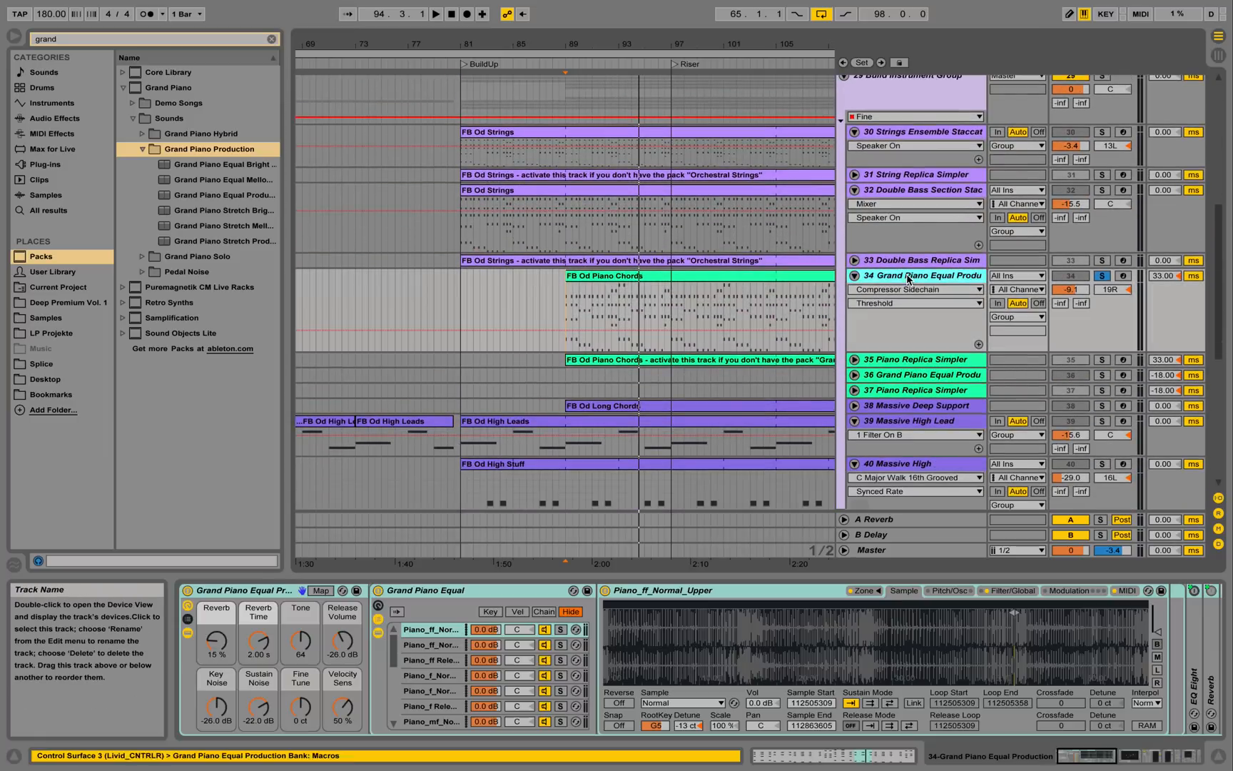
# Play the soloed piano chords from bar 97.
pyautogui.click(671, 306)
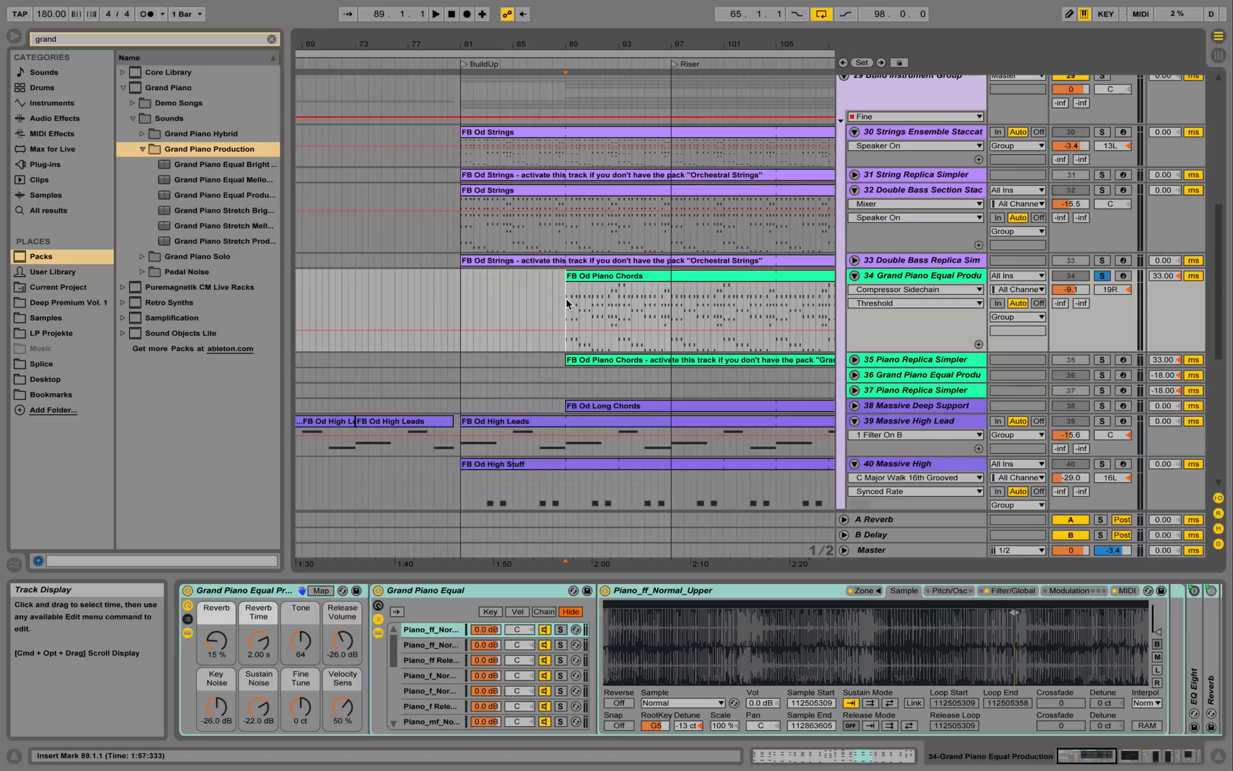
pyautogui.press('space')
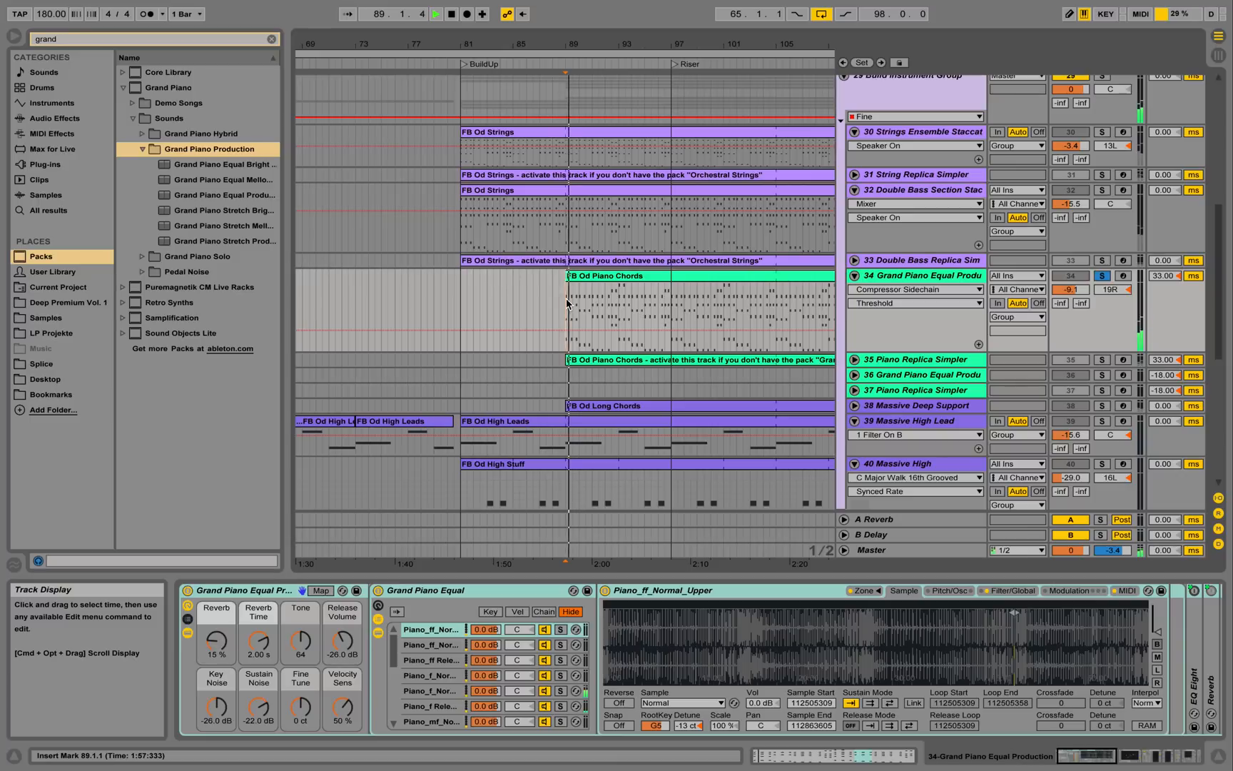
pyautogui.press('space')
pyautogui.click(673, 305)
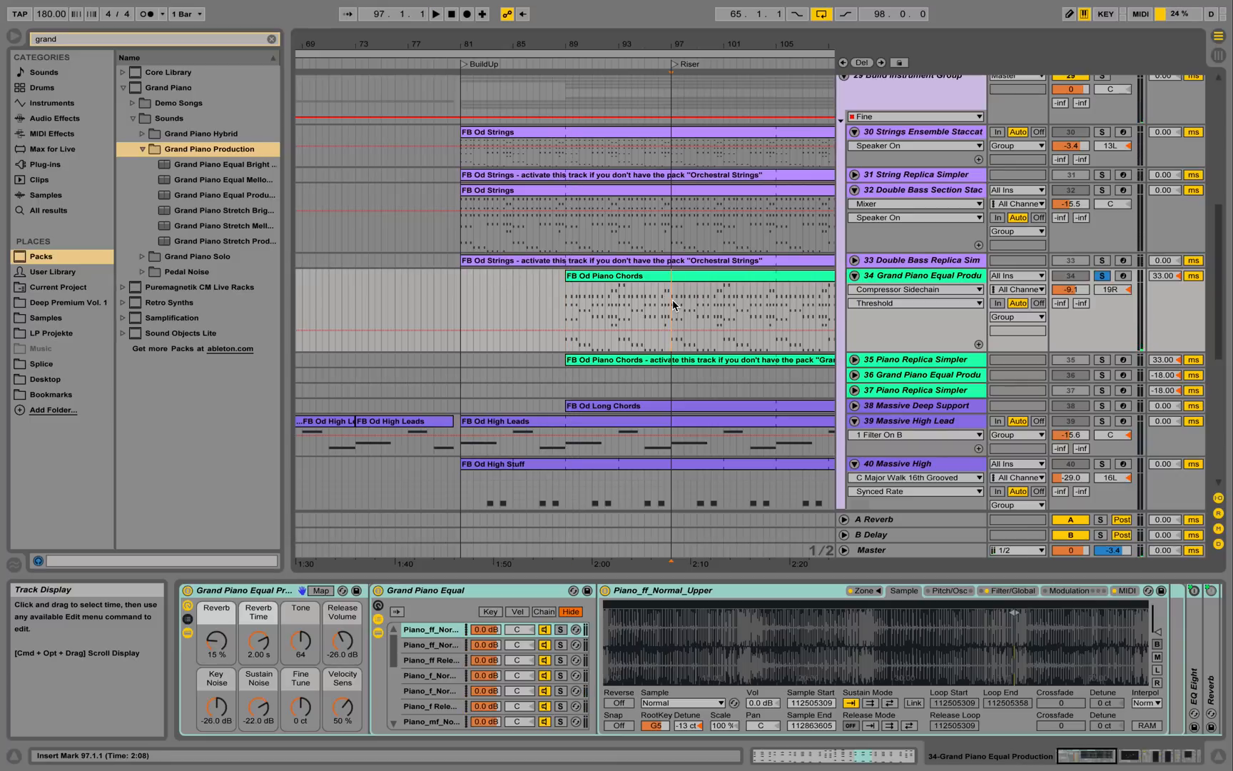
pyautogui.press('space')
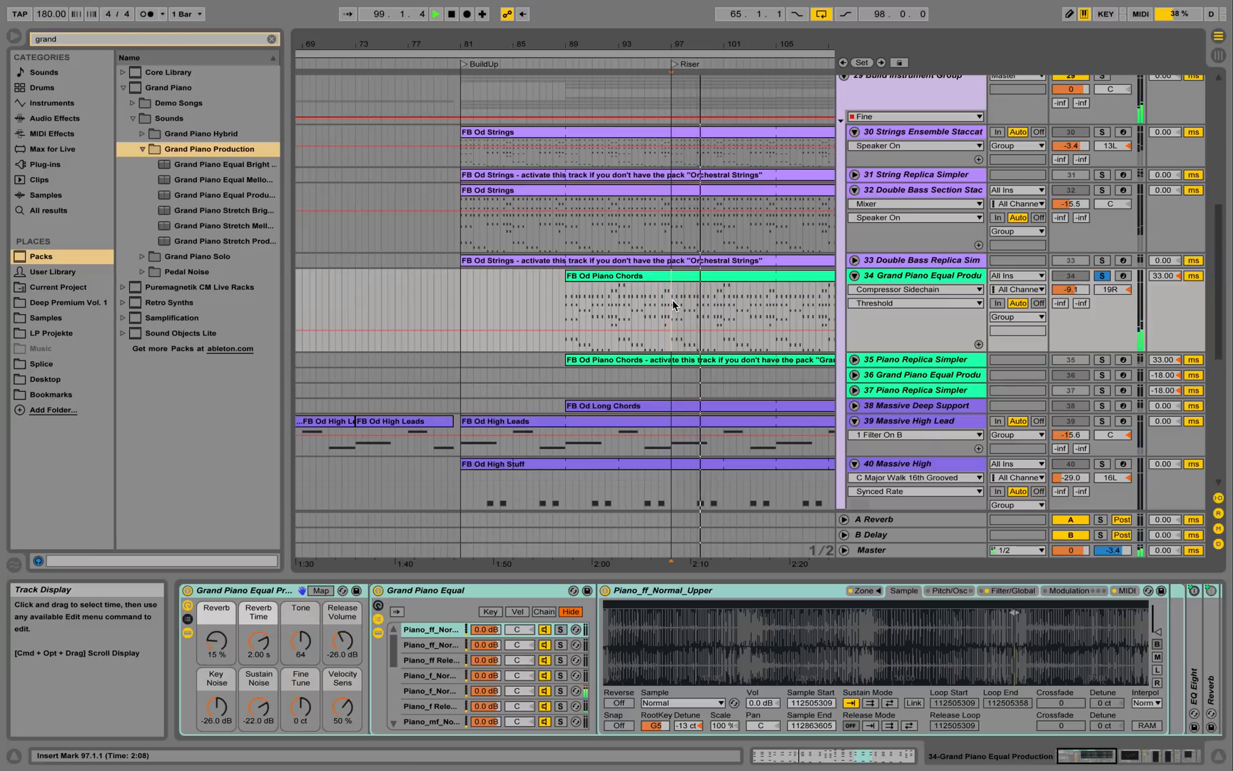
pyautogui.press('space')
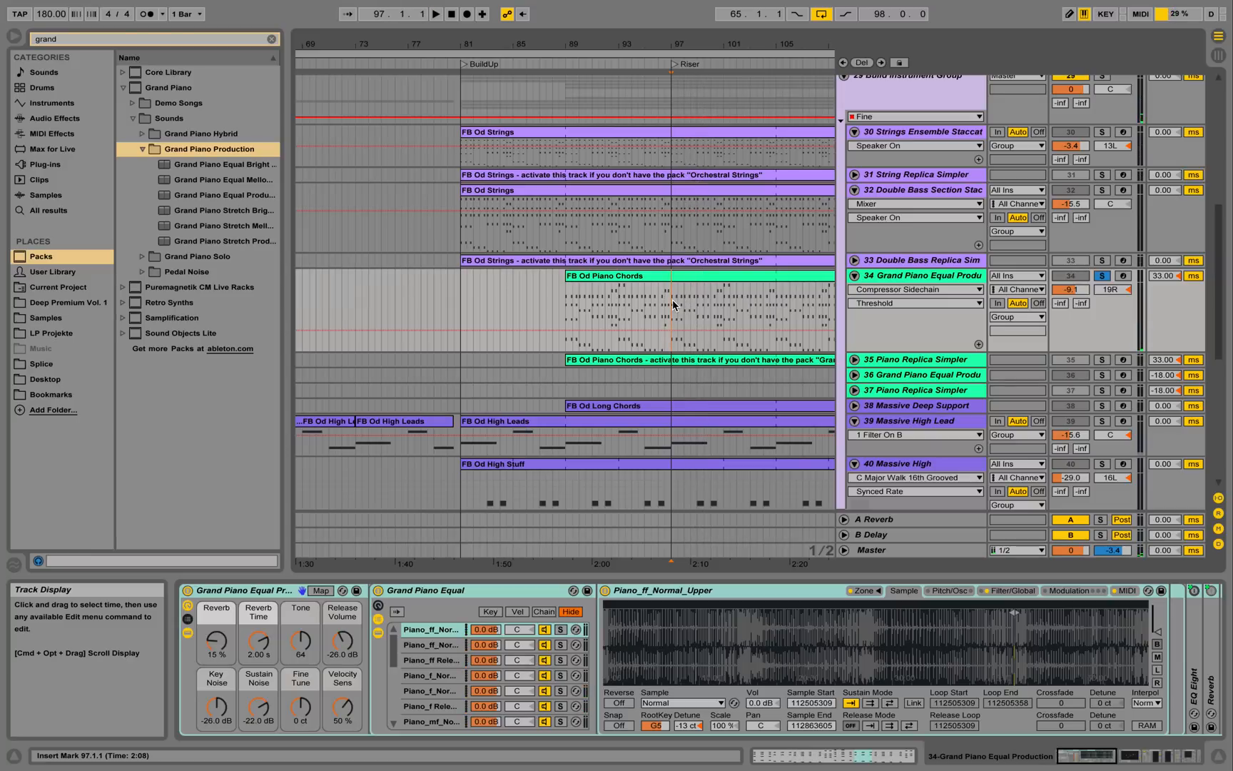
pyautogui.press('space')
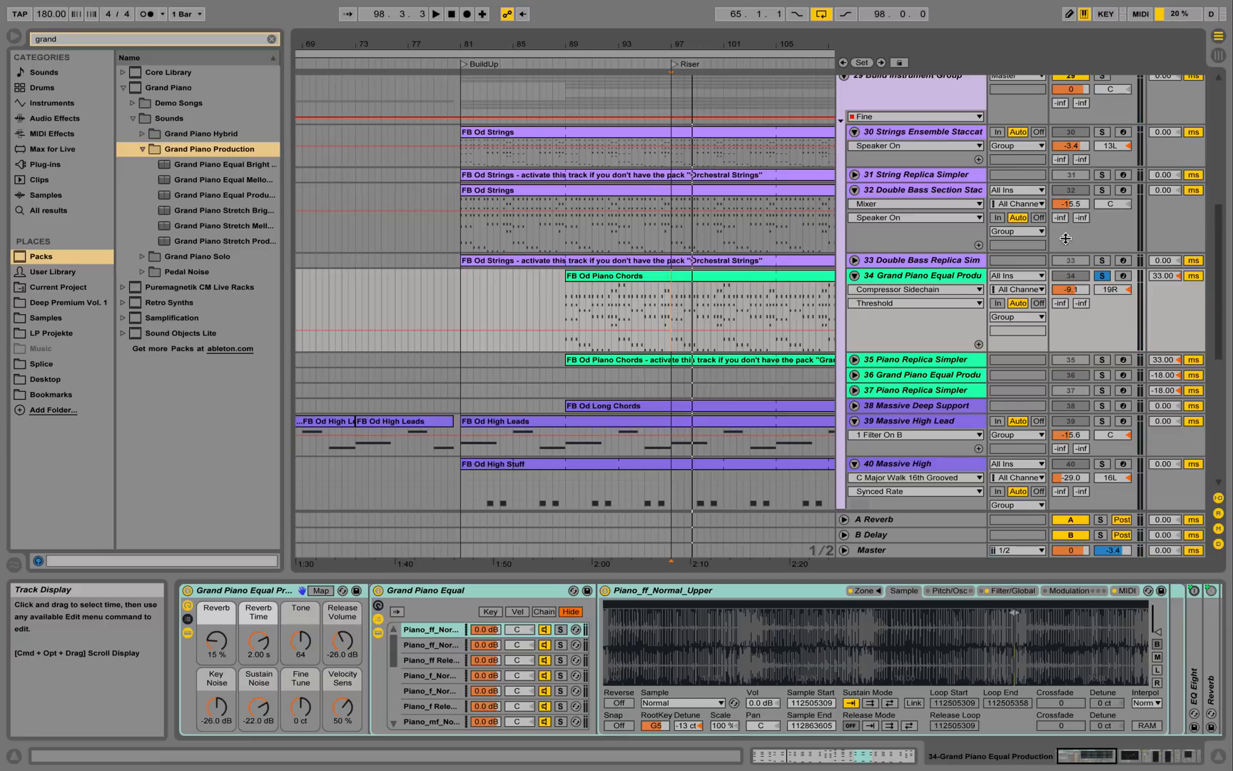
# Unsolo track 34 and play the full arrangement from the BuildUp locator.
pyautogui.click(1103, 276)
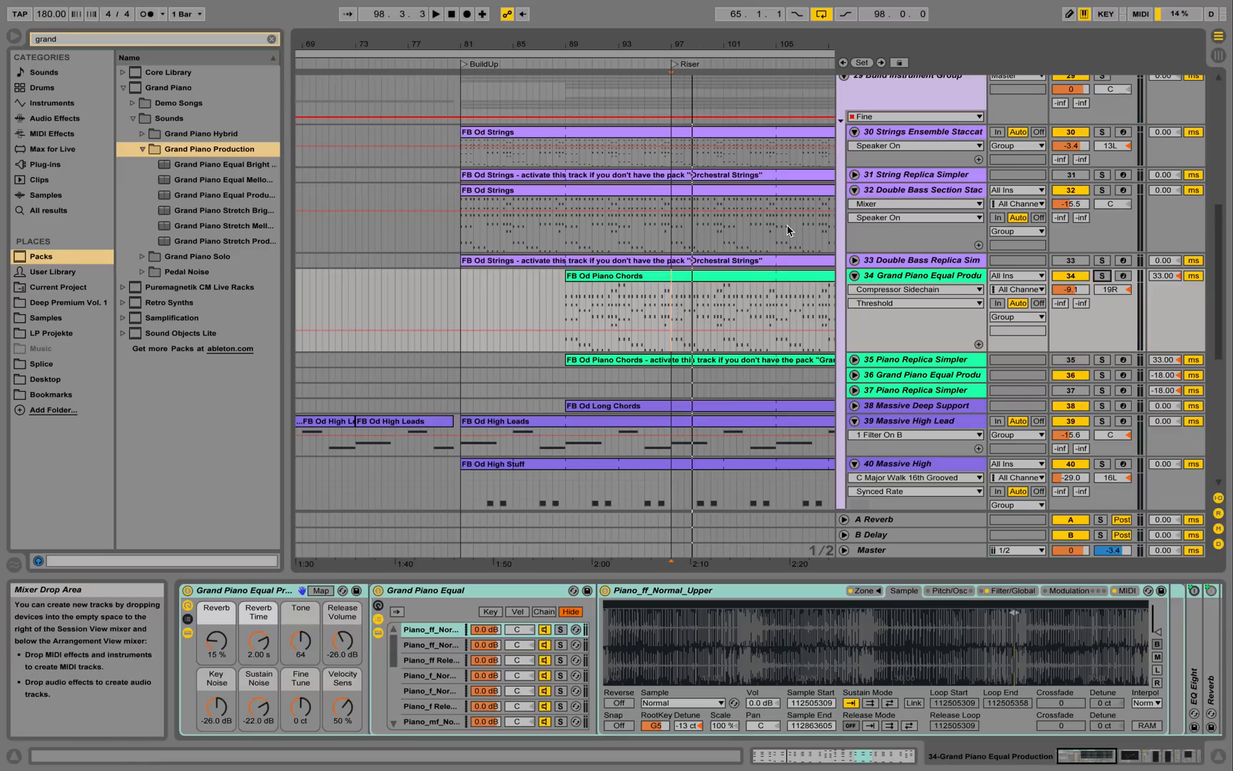
pyautogui.click(463, 66)
pyautogui.click(463, 65)
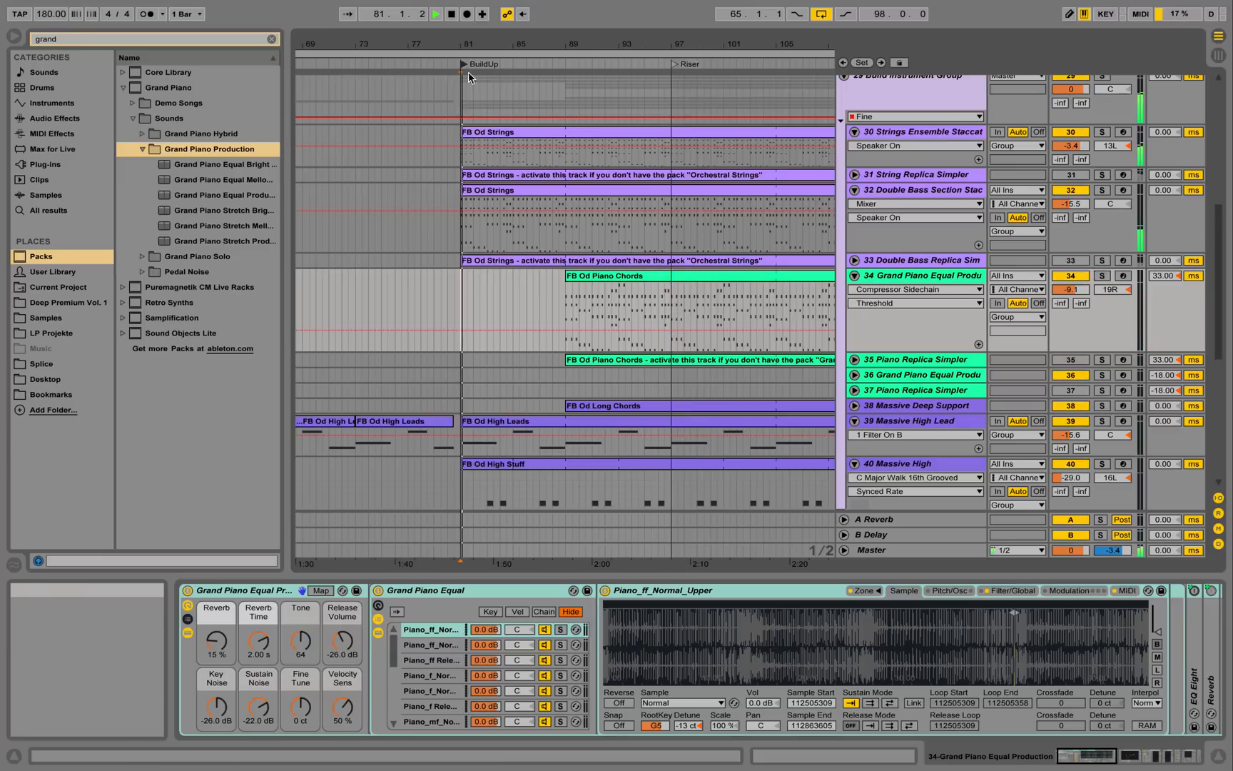
# Fold track 34 and collapse the Build Instrument Group, scrolling up the arrangement.
pyautogui.click(854, 277)
pyautogui.scroll(2, 849, 155)
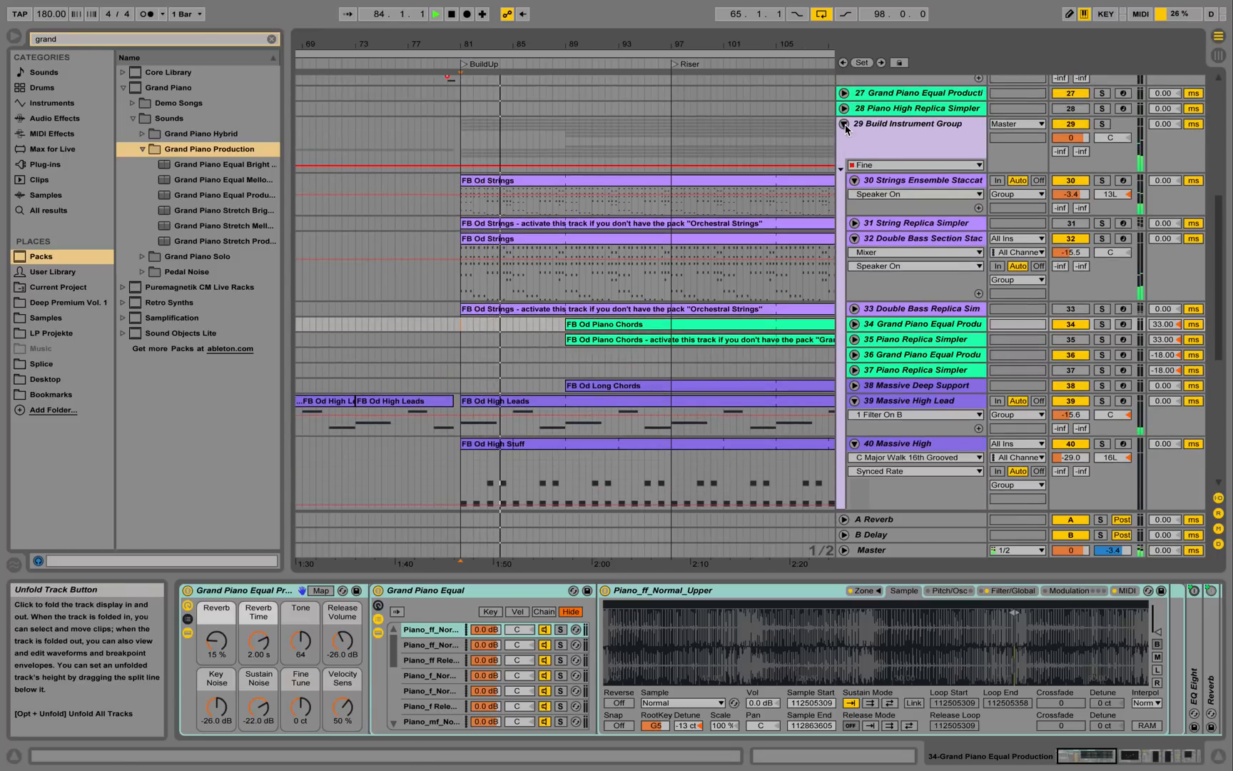
pyautogui.click(844, 123)
pyautogui.scroll(5, 832, 241)
pyautogui.scroll(1, 833, 251)
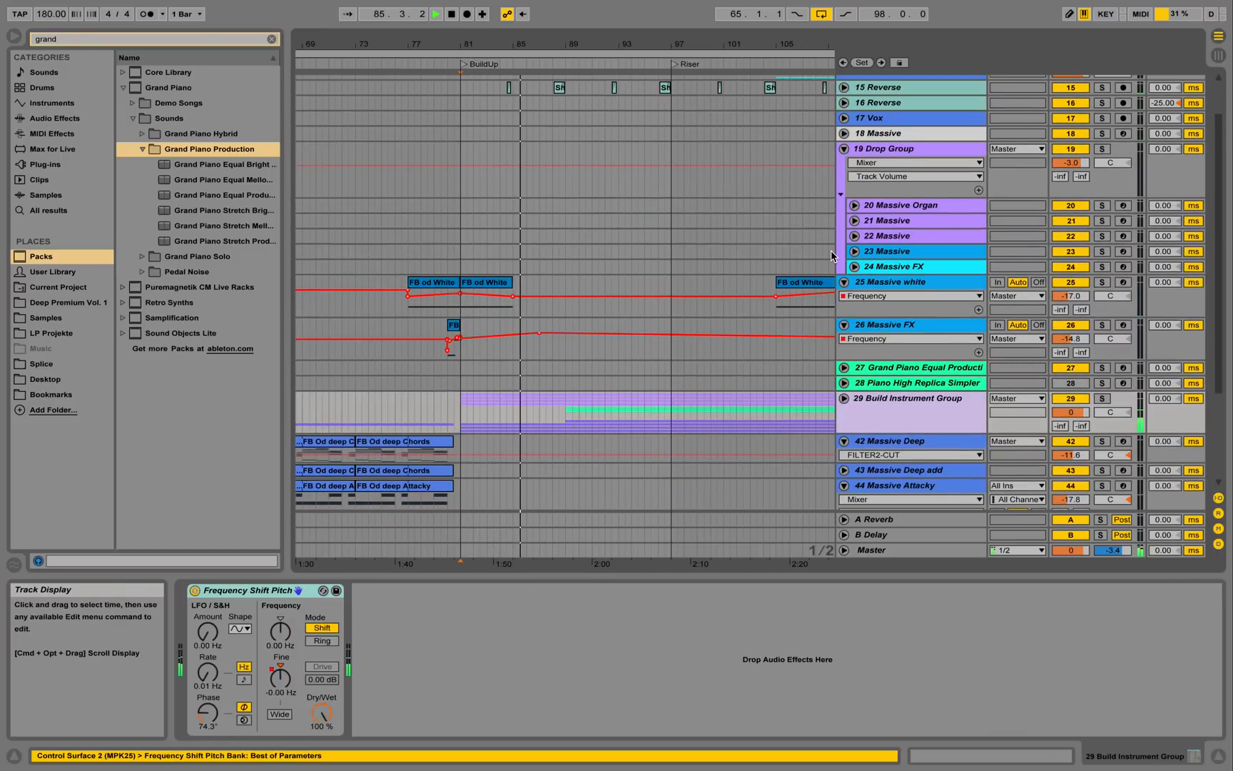
pyautogui.scroll(2, 830, 250)
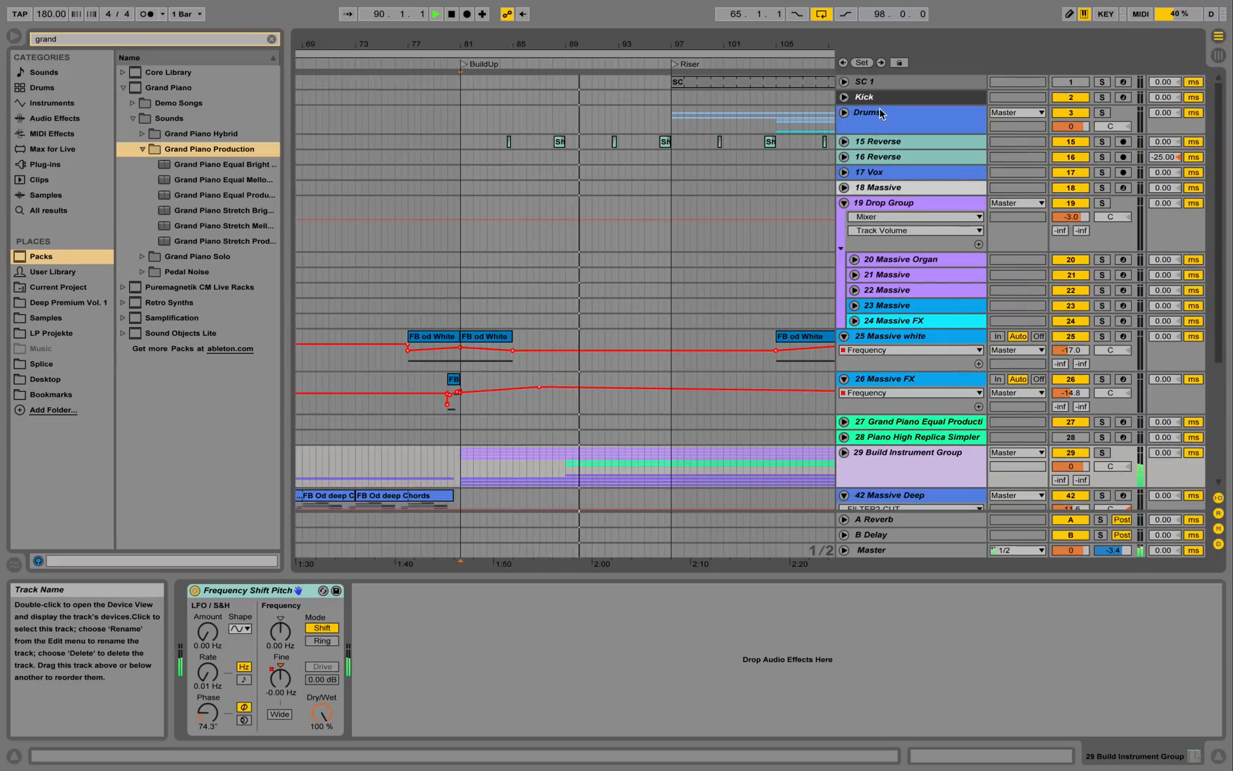
# Unfold 15 Reverse, show its EQ Eights and Simple Delay, and play it soloed from bar 88.
pyautogui.click(844, 142)
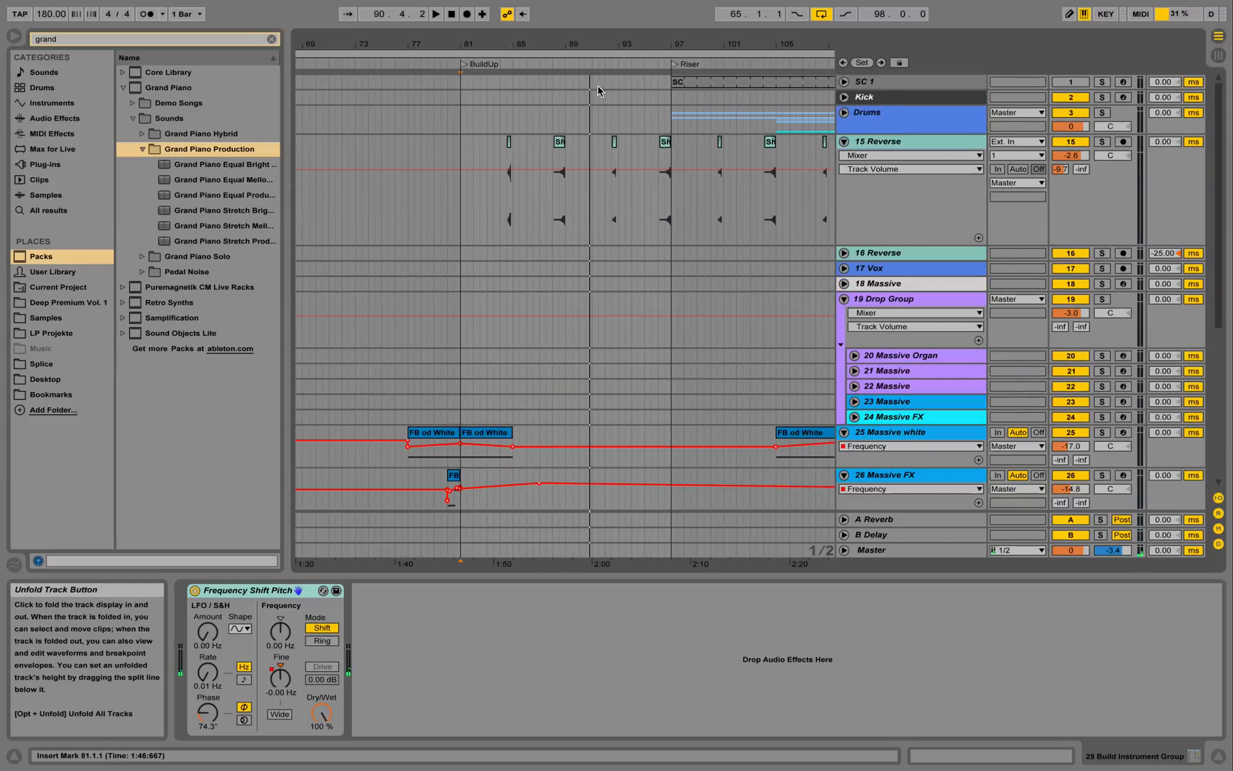
pyautogui.moveTo(570, 46); pyautogui.dragTo(568, 89)
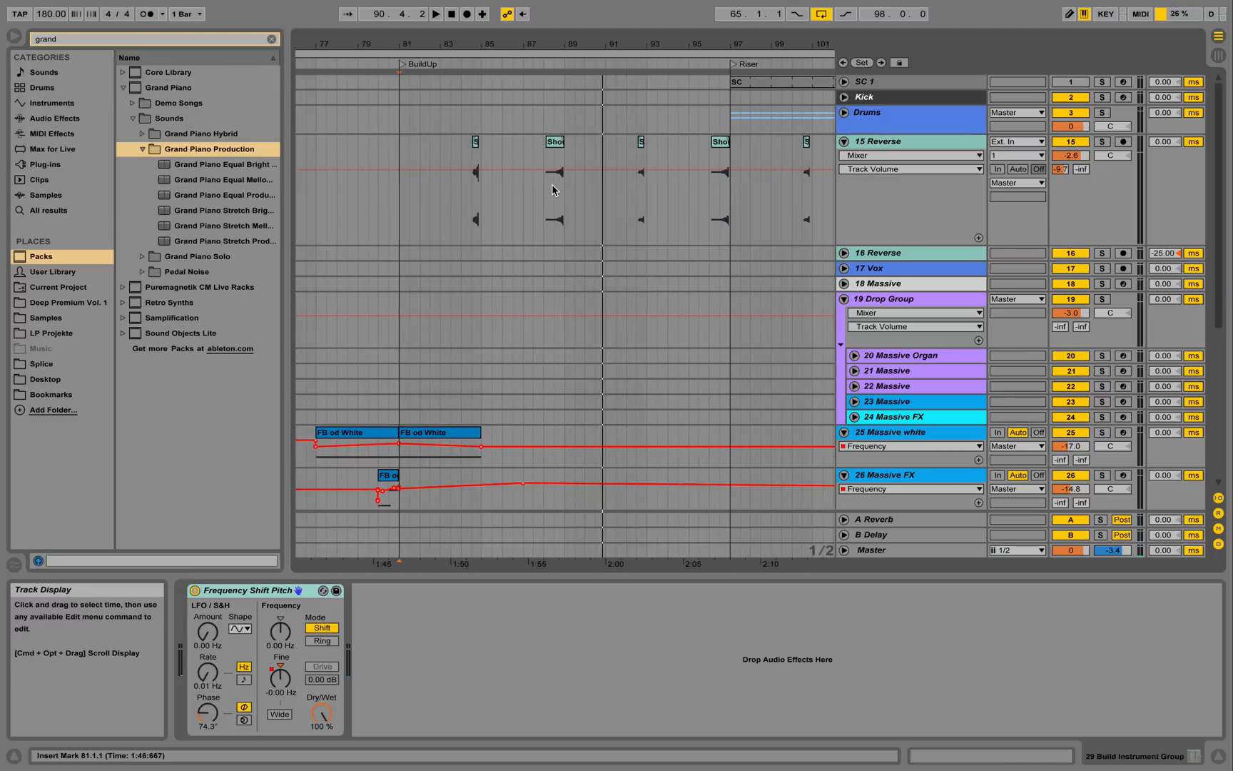
pyautogui.click(896, 142)
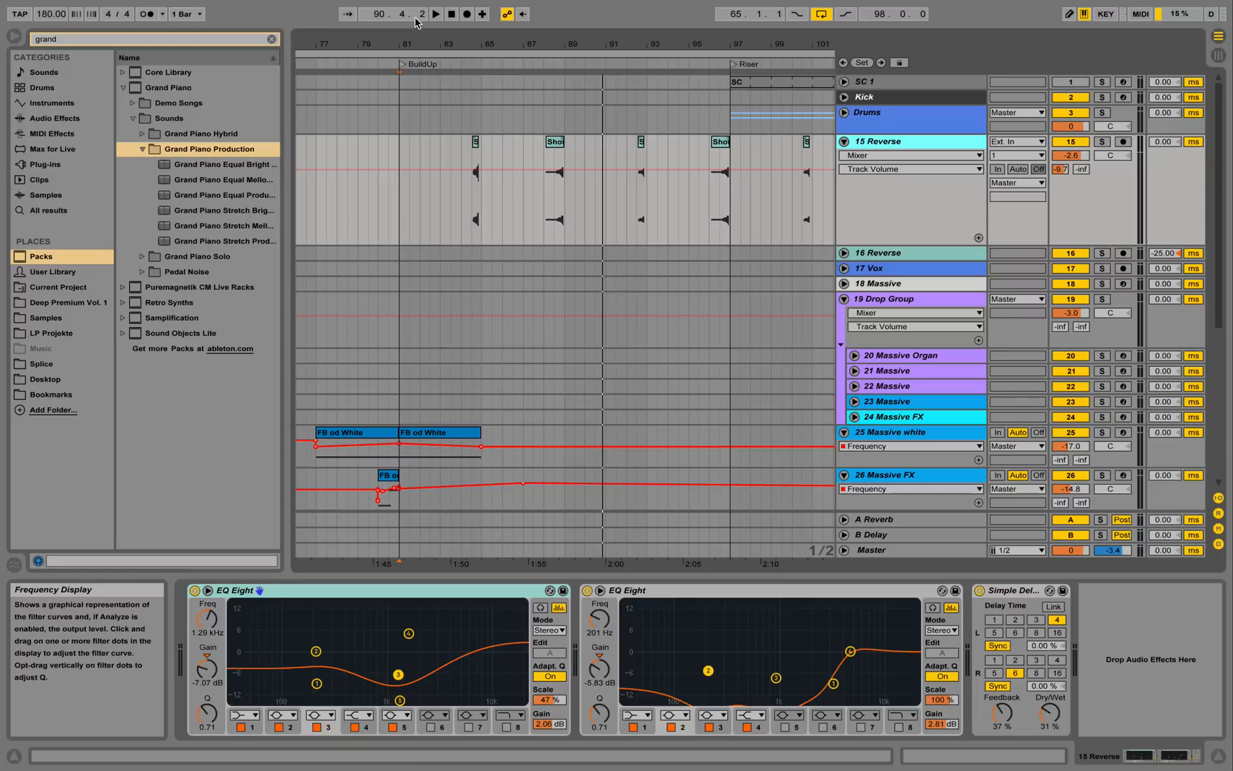
pyautogui.click(543, 233)
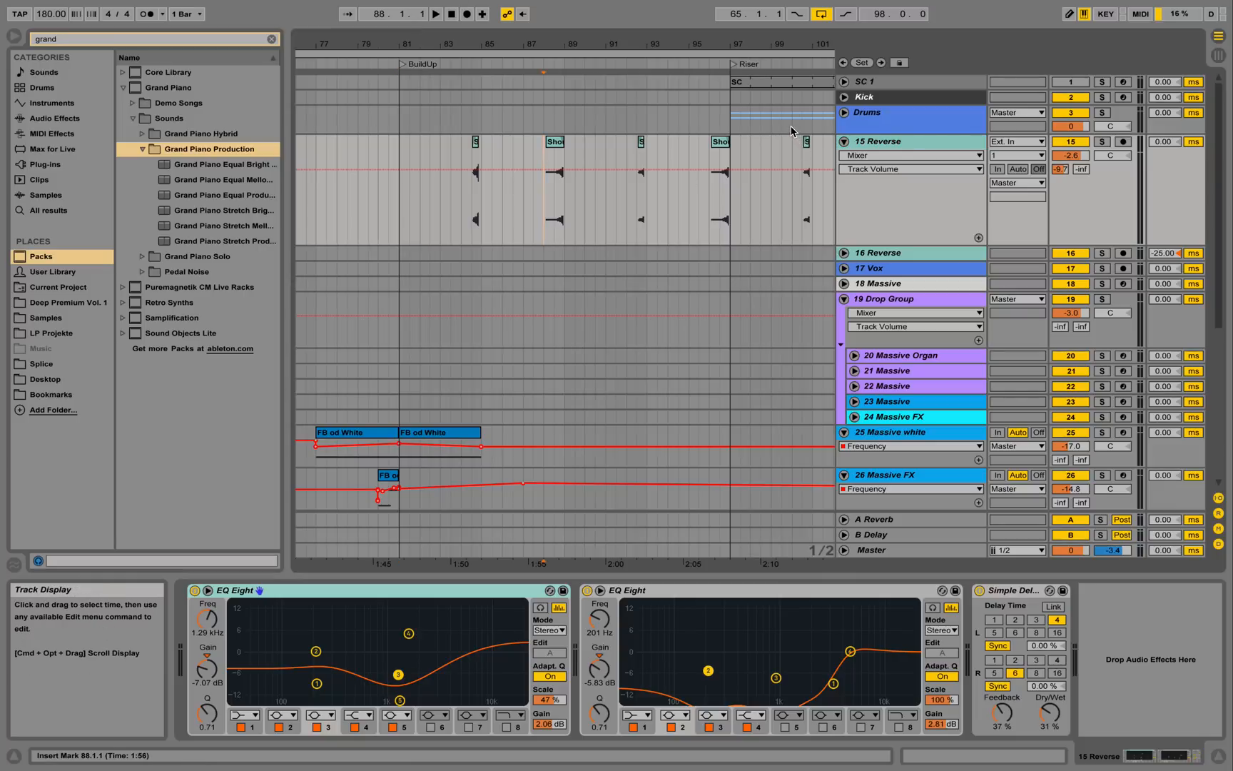
pyautogui.click(1102, 142)
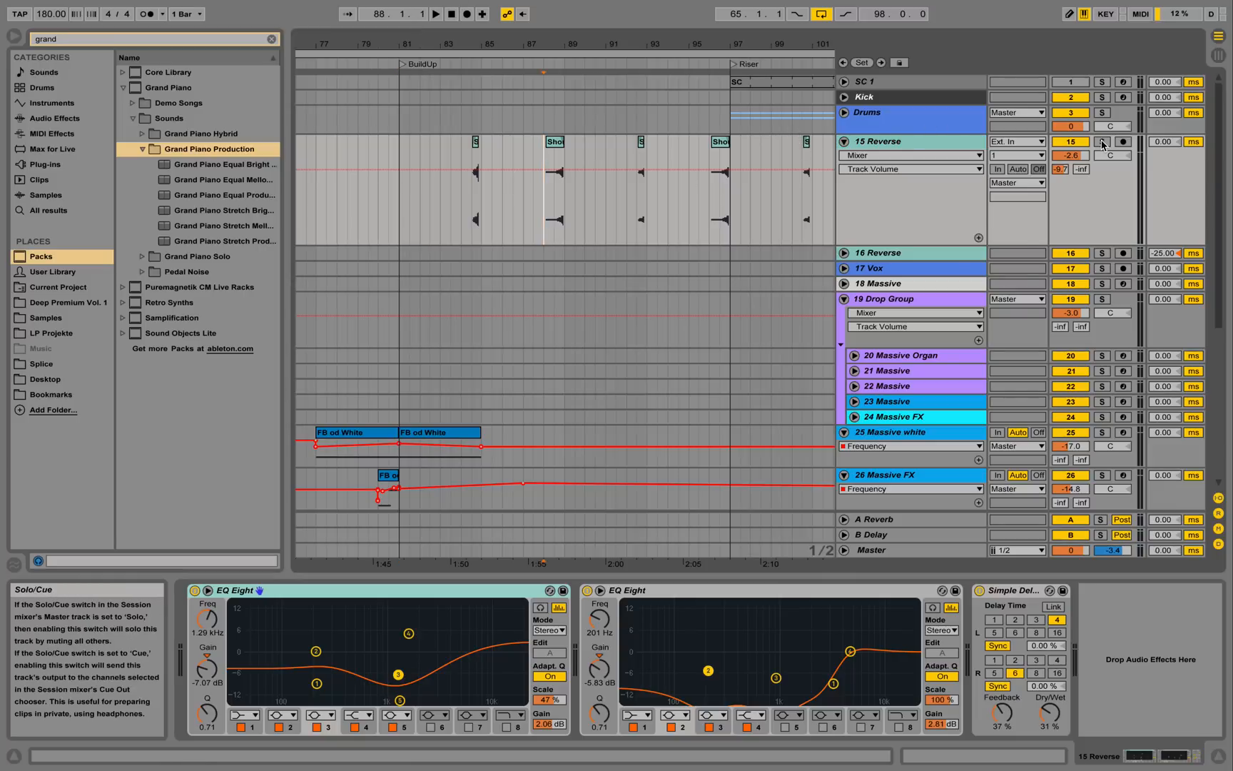
pyautogui.press('space')
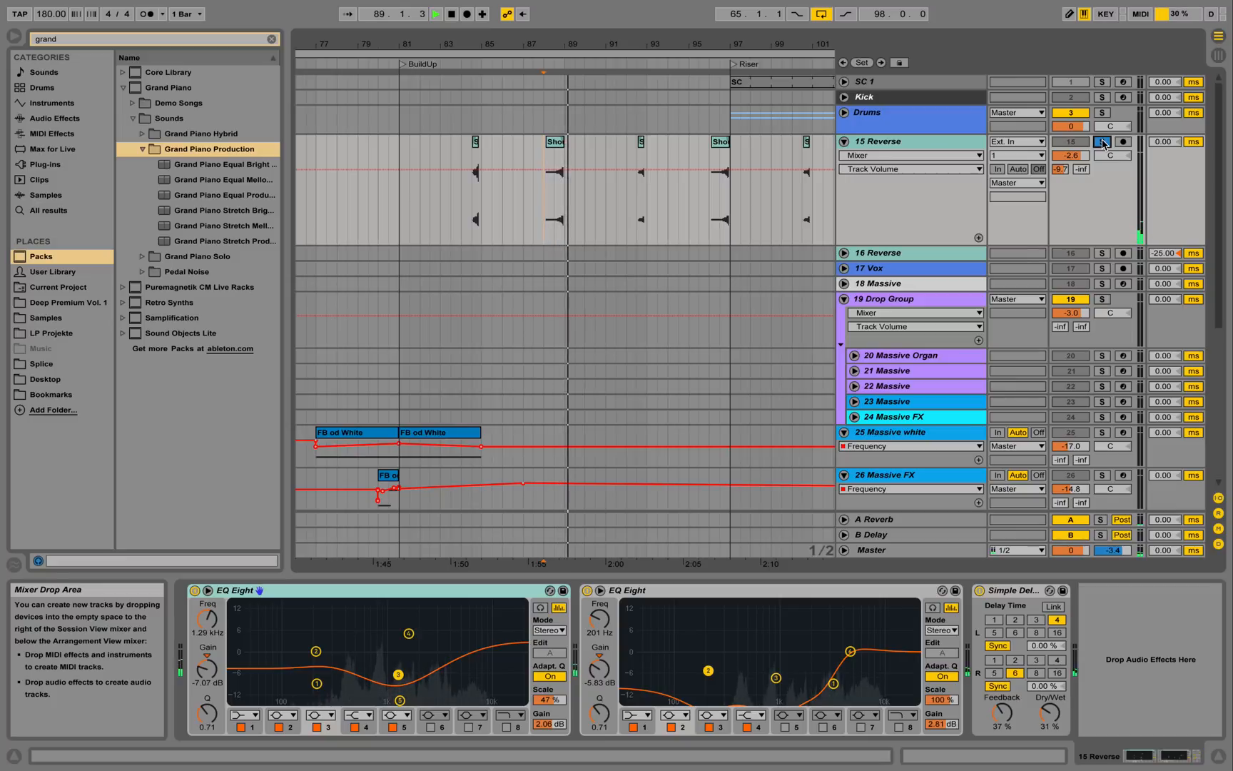
pyautogui.press('space')
# Unsolo 15 Reverse, replay the arrangement from around bar 88, and fold the track.
pyautogui.click(1103, 141)
pyautogui.click(471, 64)
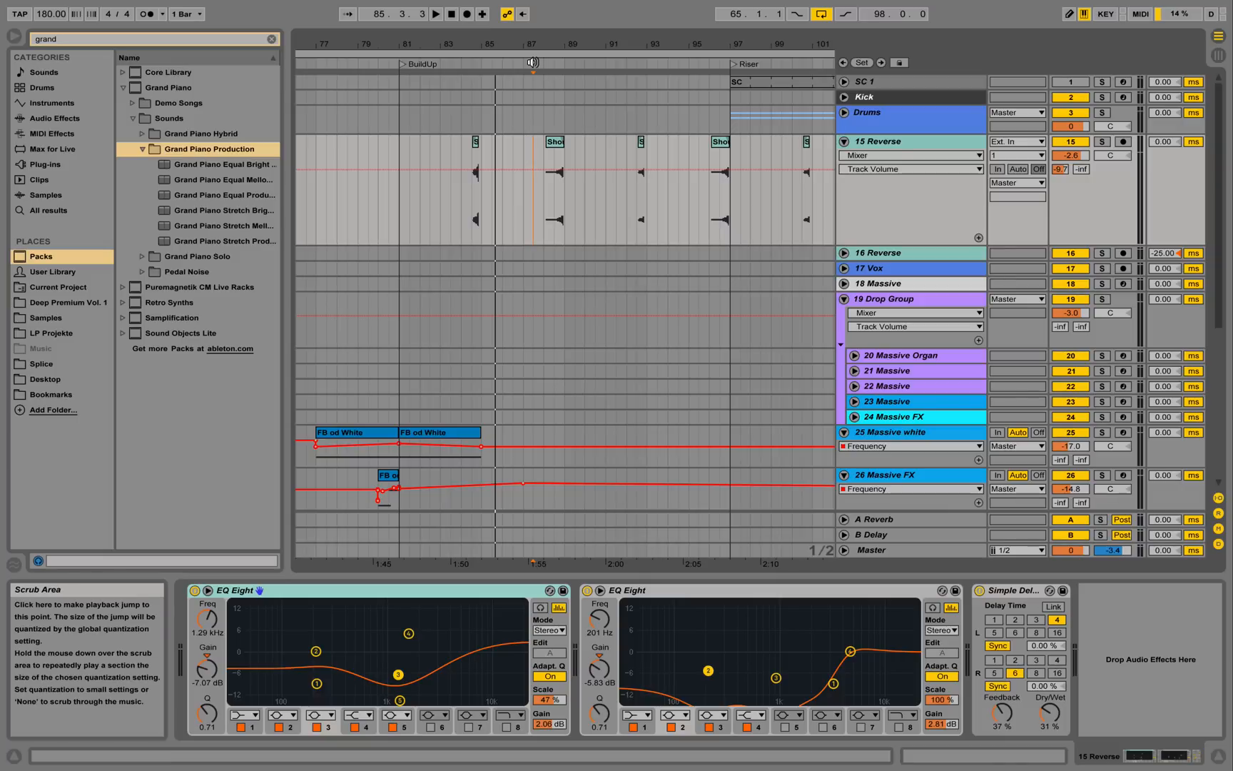
pyautogui.click(526, 61)
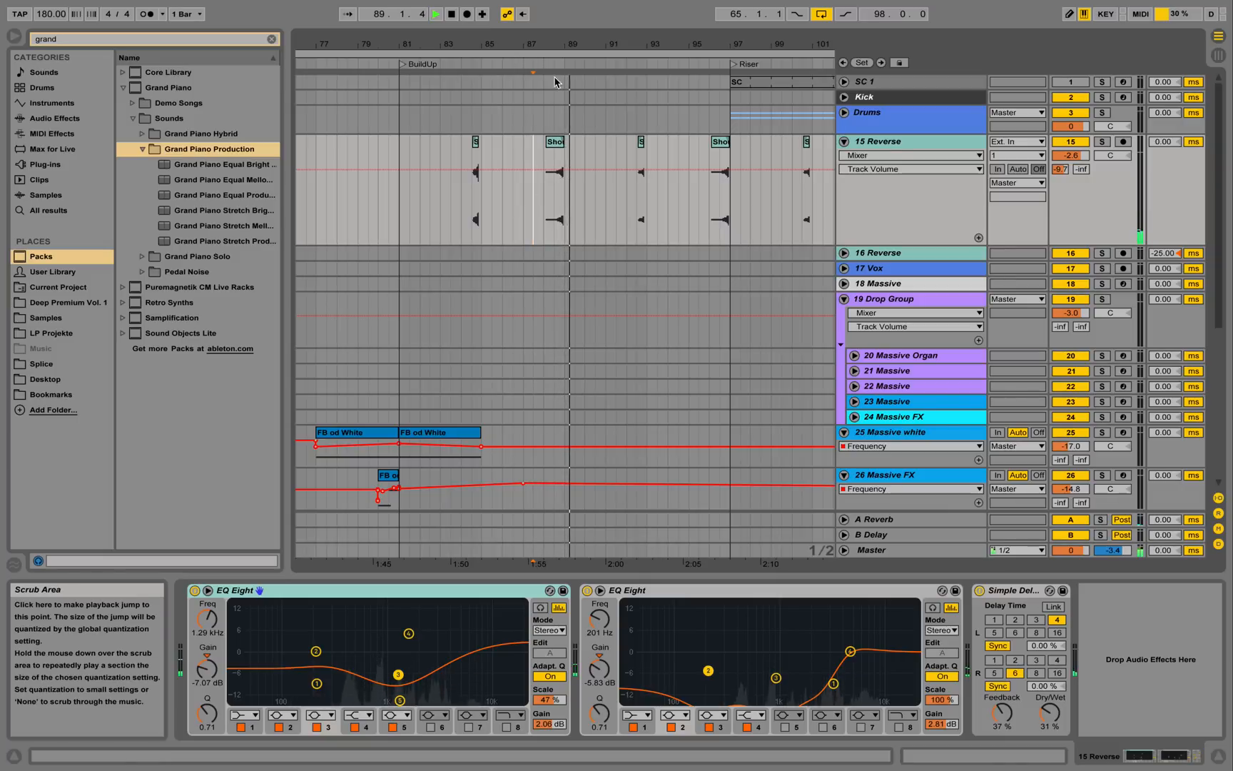
pyautogui.click(845, 141)
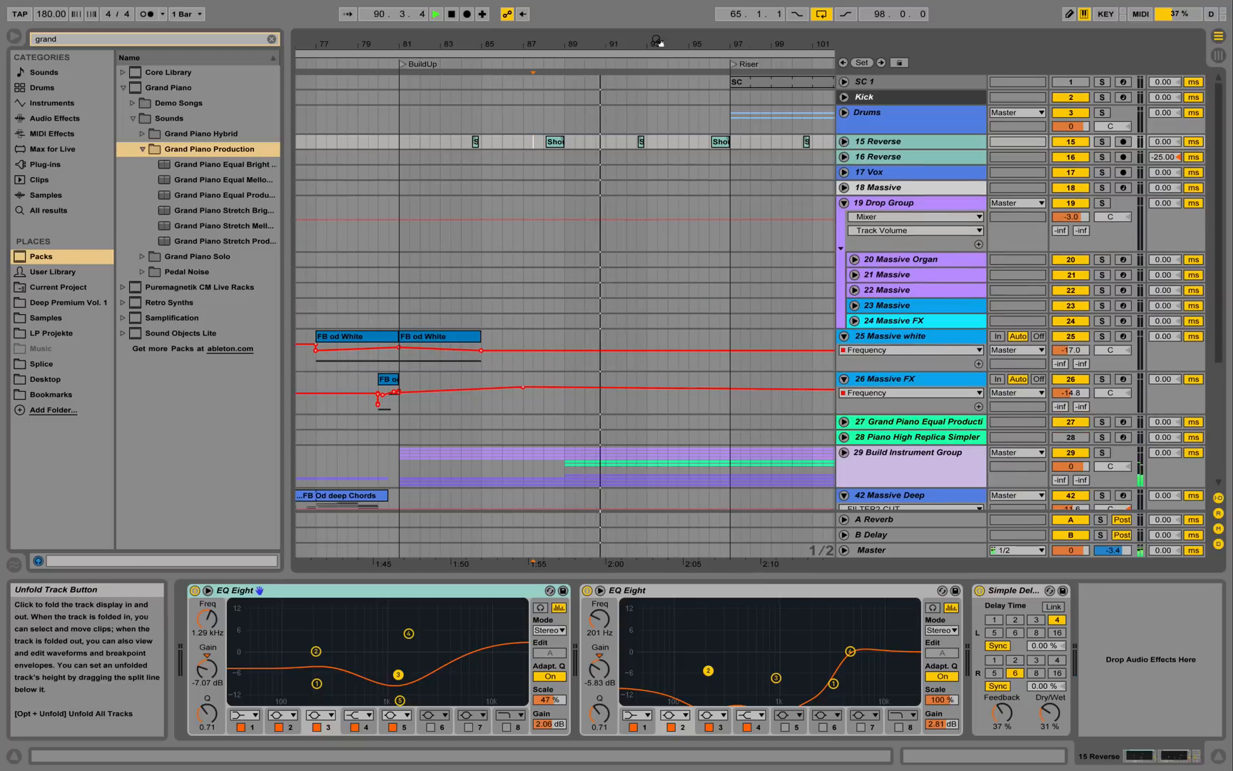
# Zoom out to the Drop, stop playback, and unfold track 48 Vocal Shots 011 to show its devices.
pyautogui.moveTo(596, 44); pyautogui.dragTo(567, 6)
pyautogui.scroll(-5, 691, 428)
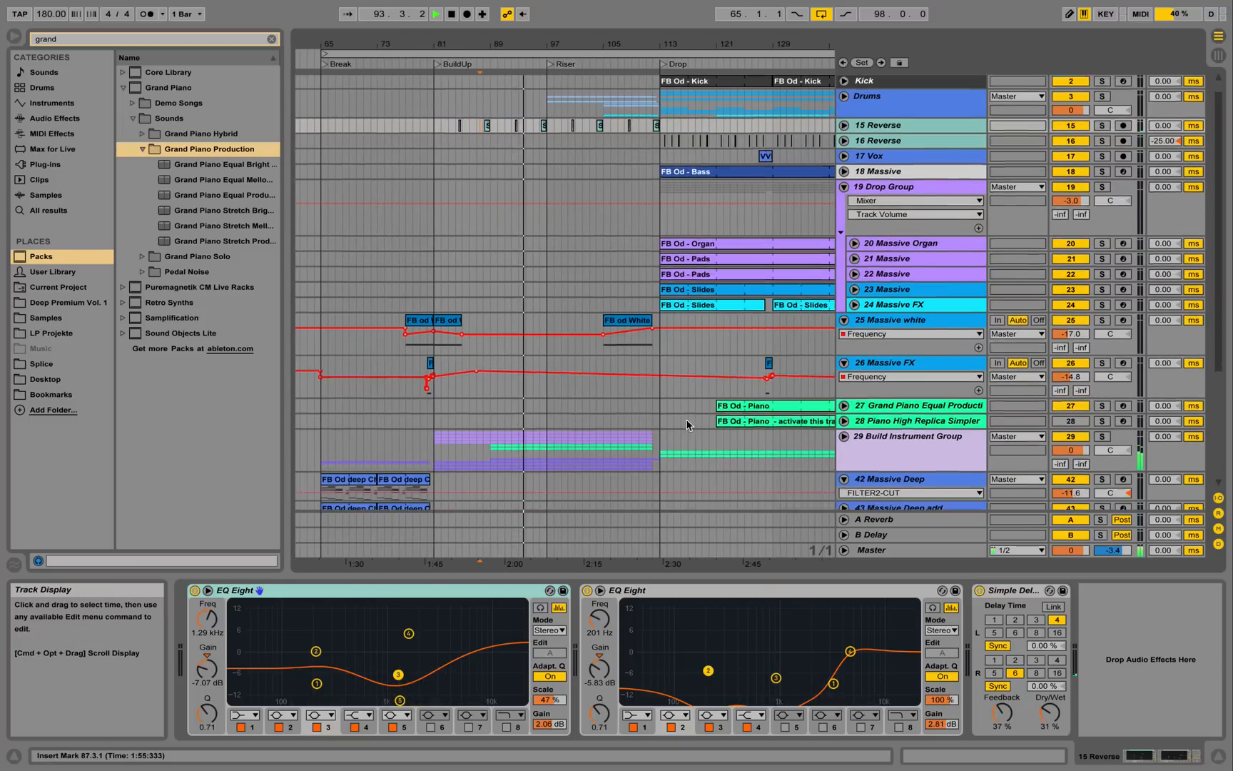
pyautogui.scroll(-3, 690, 414)
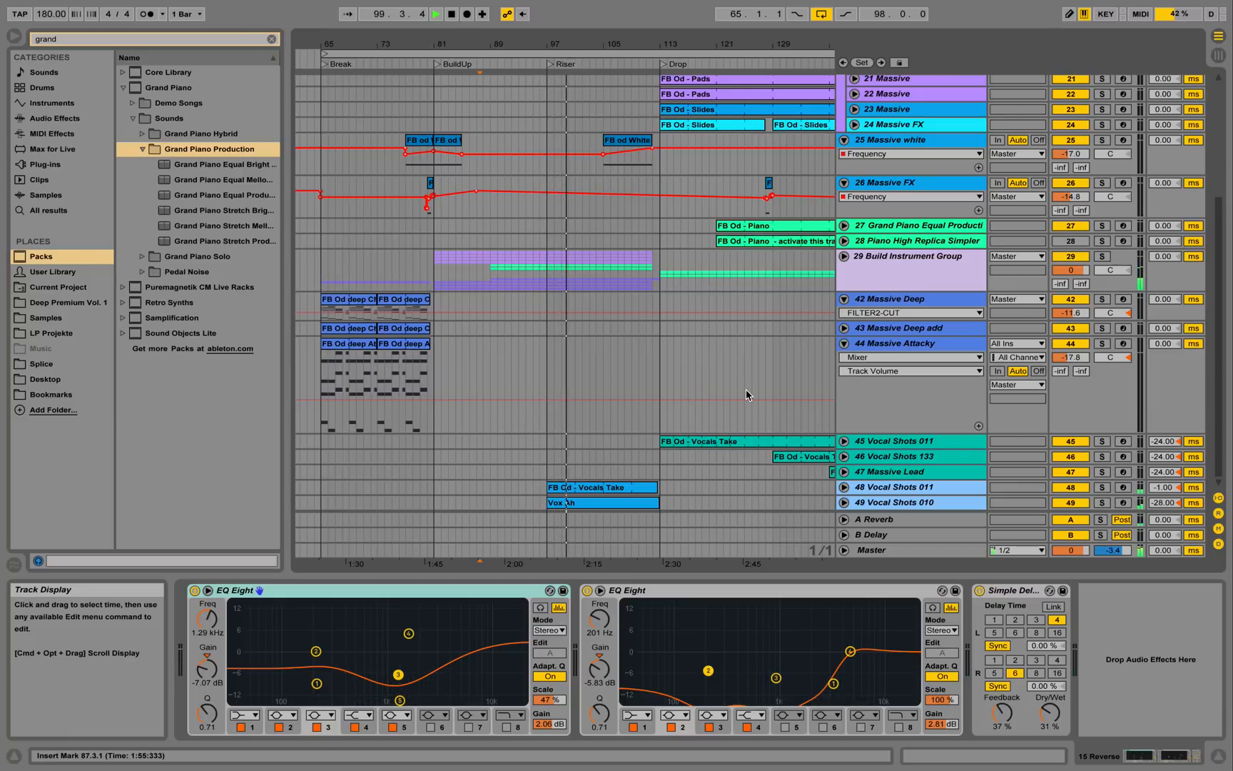
pyautogui.press('space')
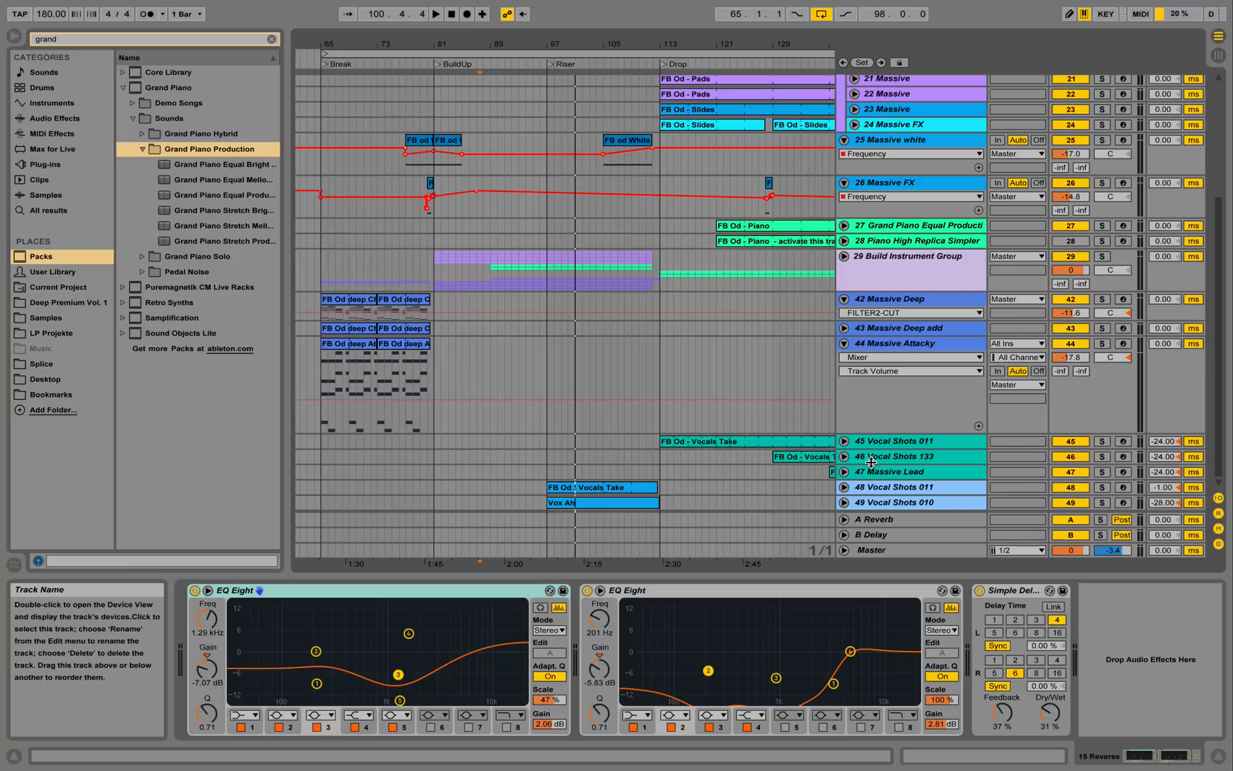
pyautogui.click(844, 488)
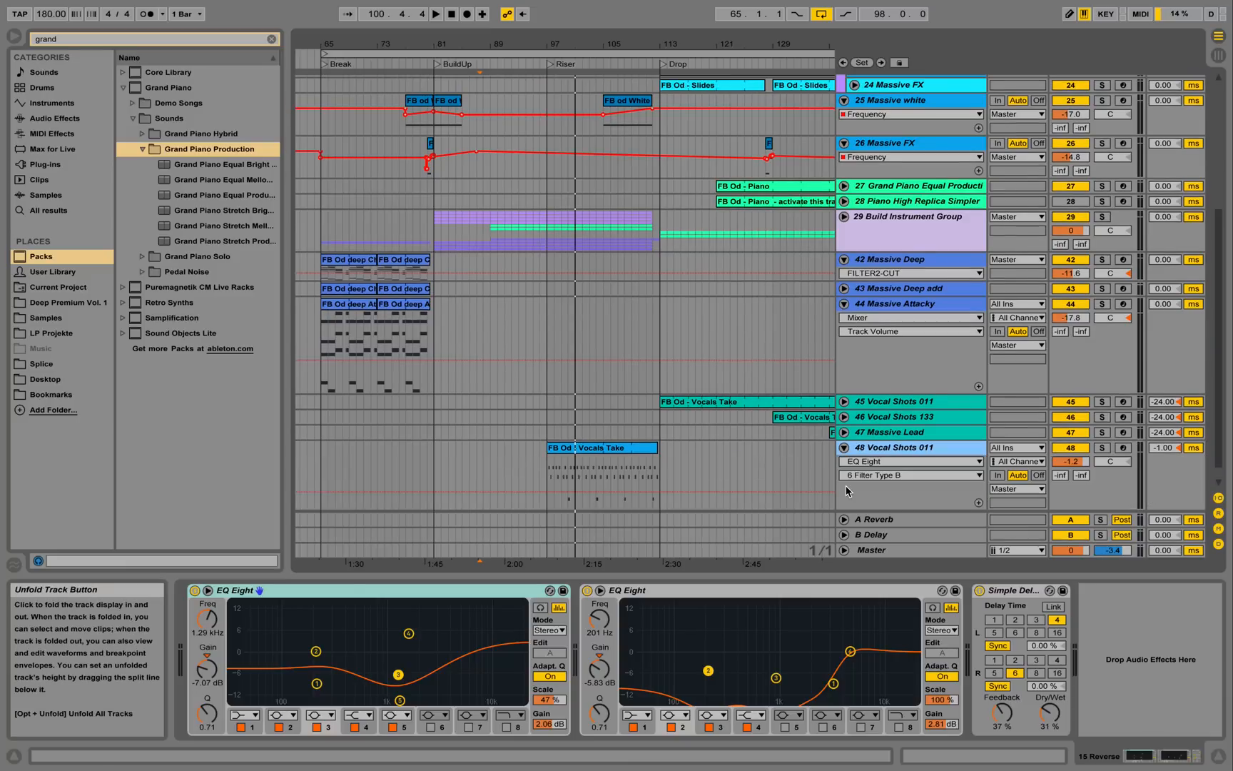
pyautogui.click(899, 448)
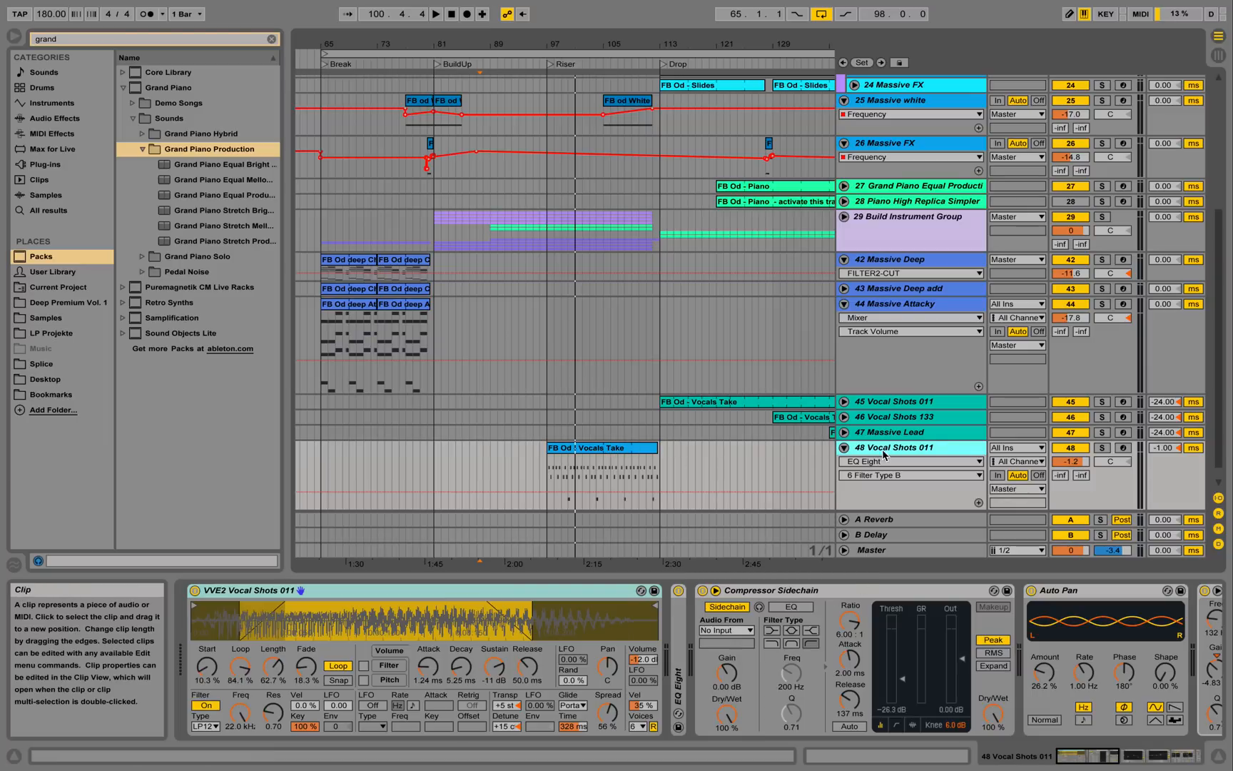
# Solo track 48 and play its Vocals Take clip from bar 97, then hide the editor.
pyautogui.click(1102, 447)
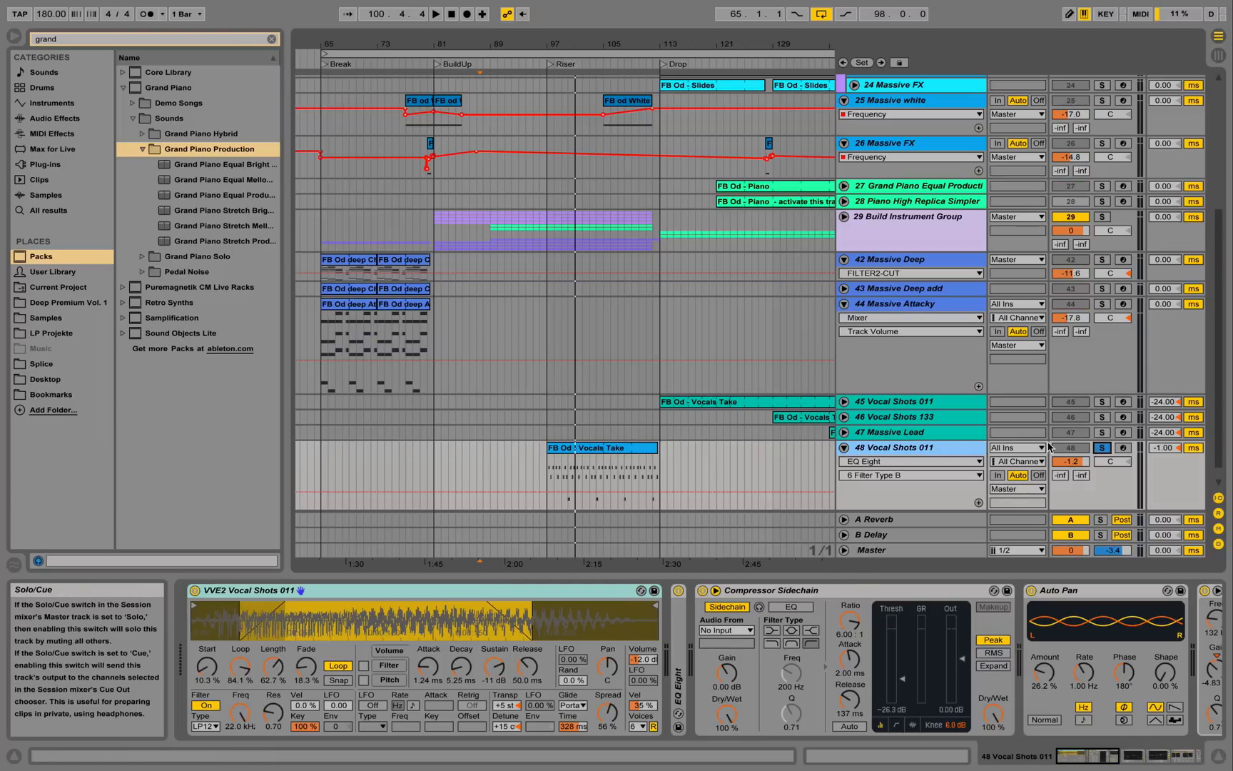
pyautogui.doubleClick(620, 453)
pyautogui.press('space')
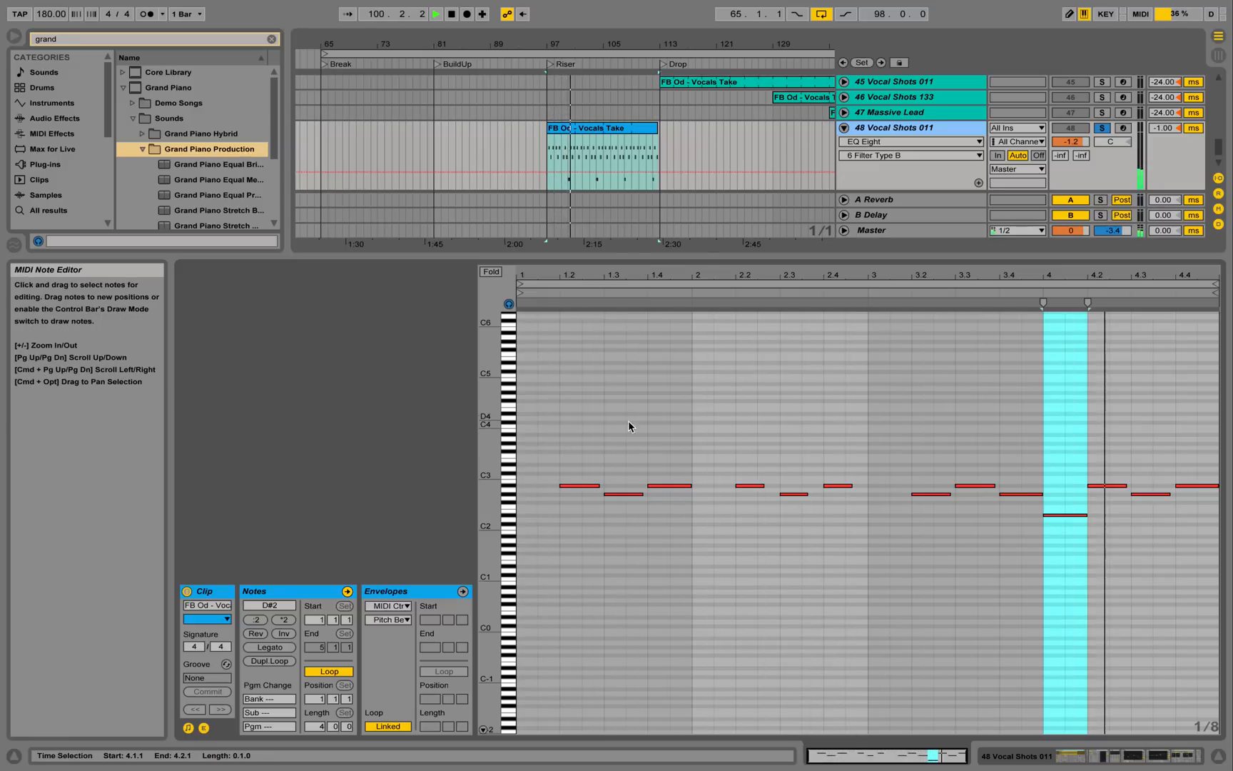
pyautogui.press('space')
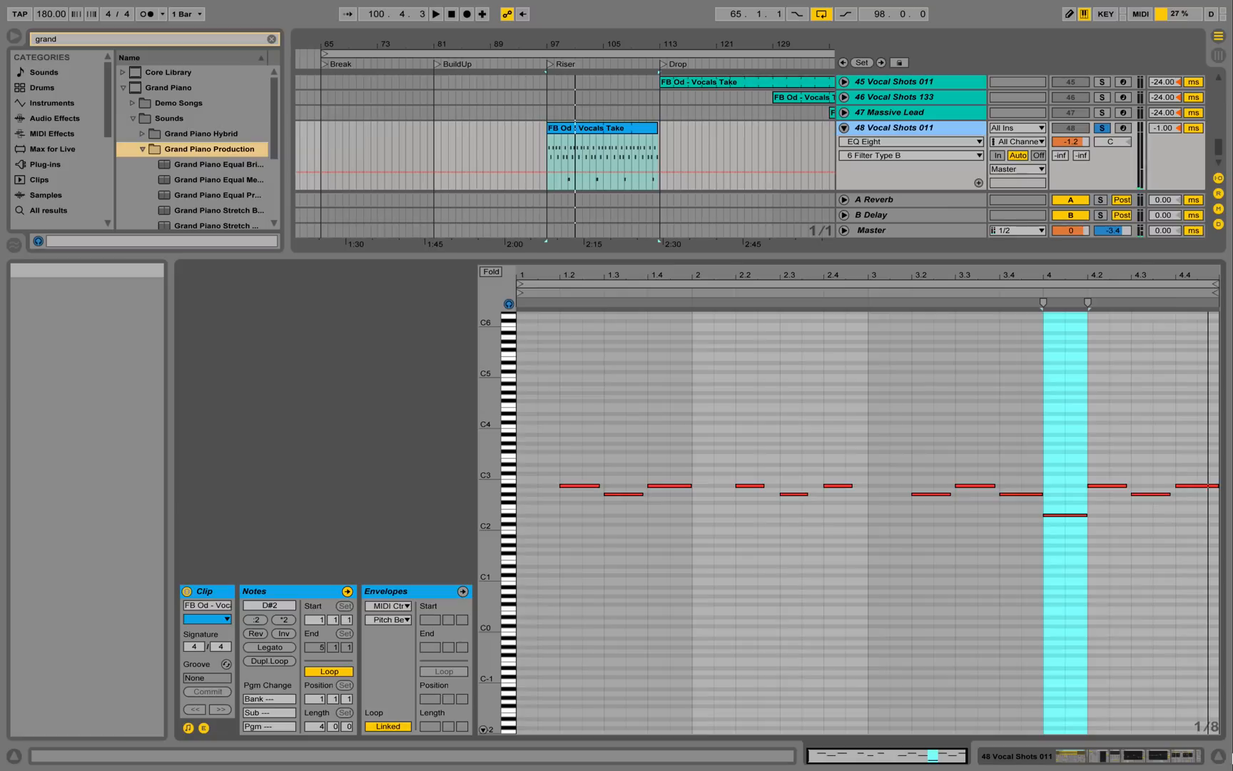
pyautogui.click(1220, 757)
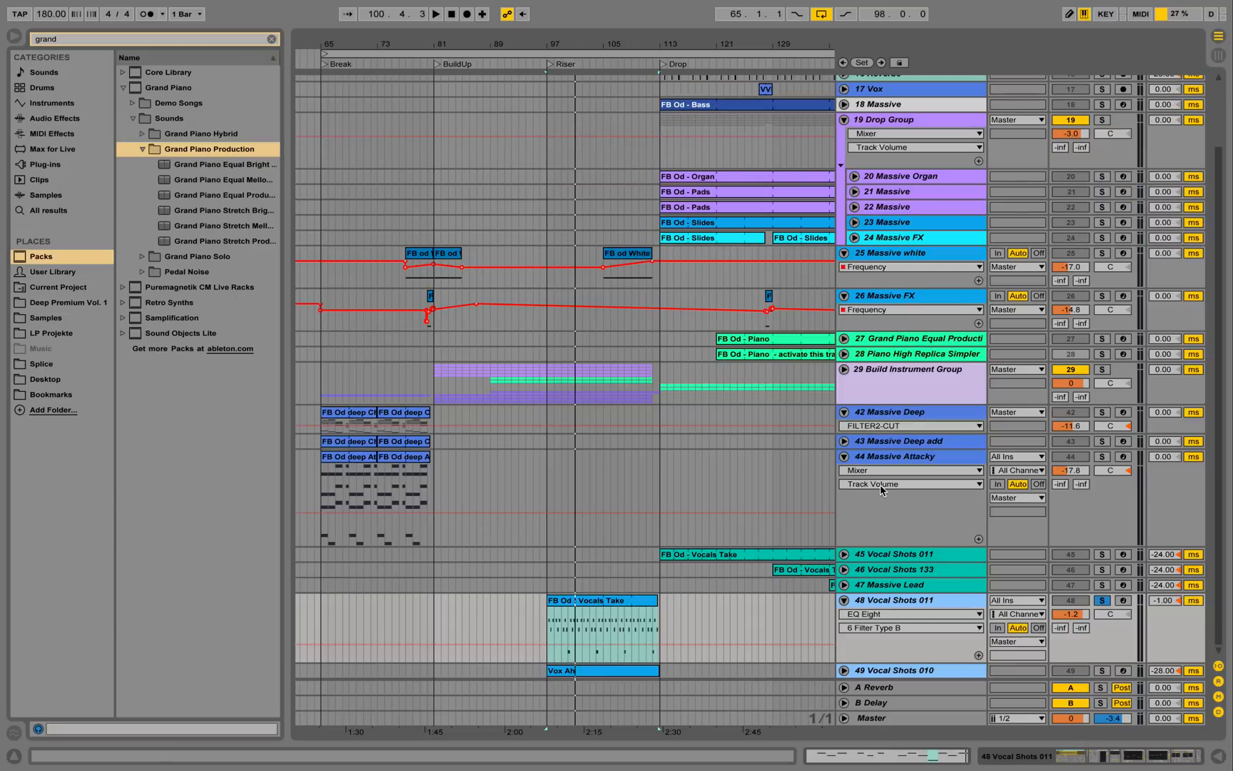
# Open Vocal Shots 011's device chain and browse its EQ Eights toward the Reverb.
pyautogui.doubleClick(889, 601)
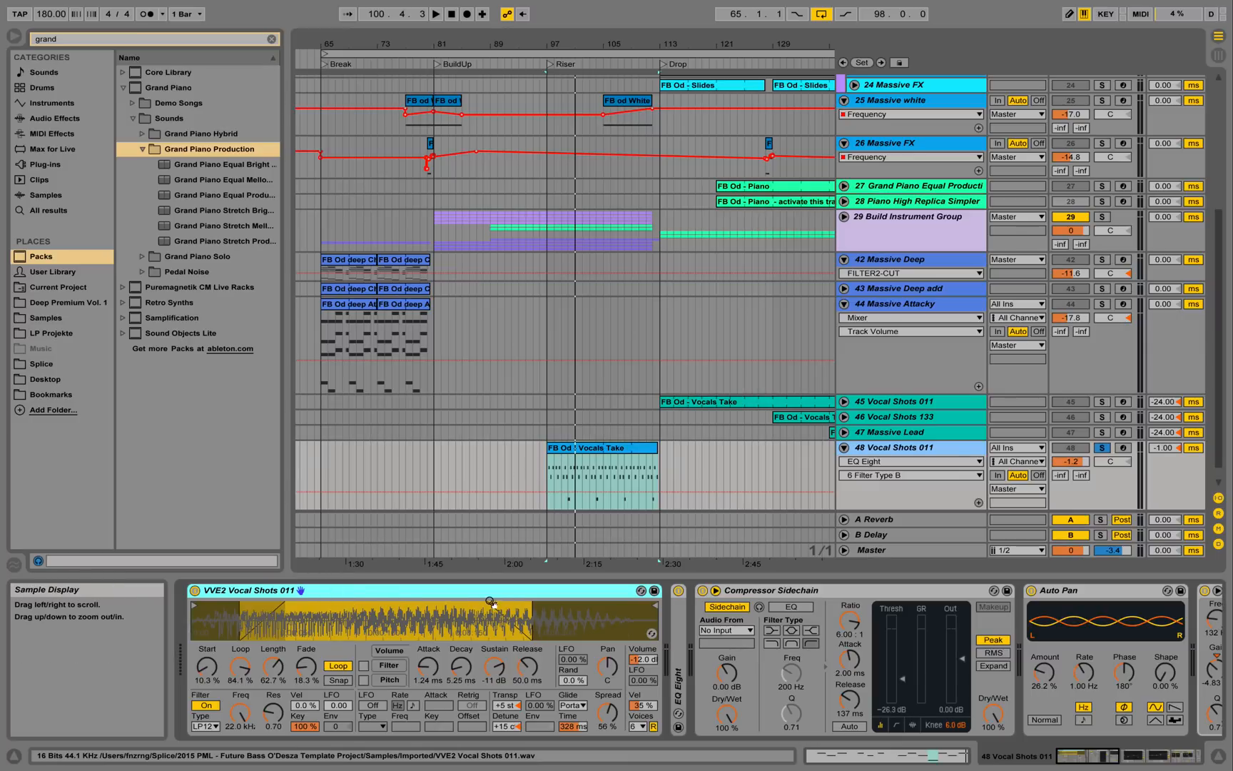
pyautogui.doubleClick(679, 644)
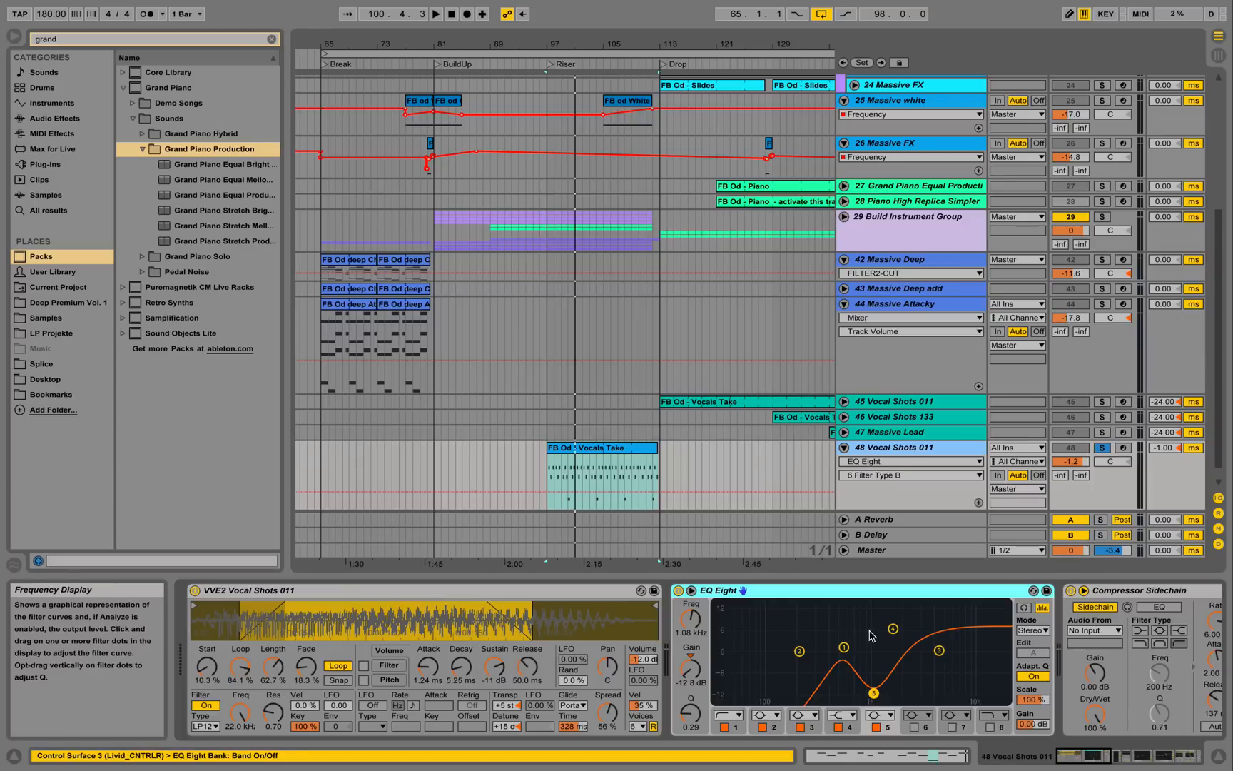
pyautogui.doubleClick(842, 592)
pyautogui.click(1112, 762)
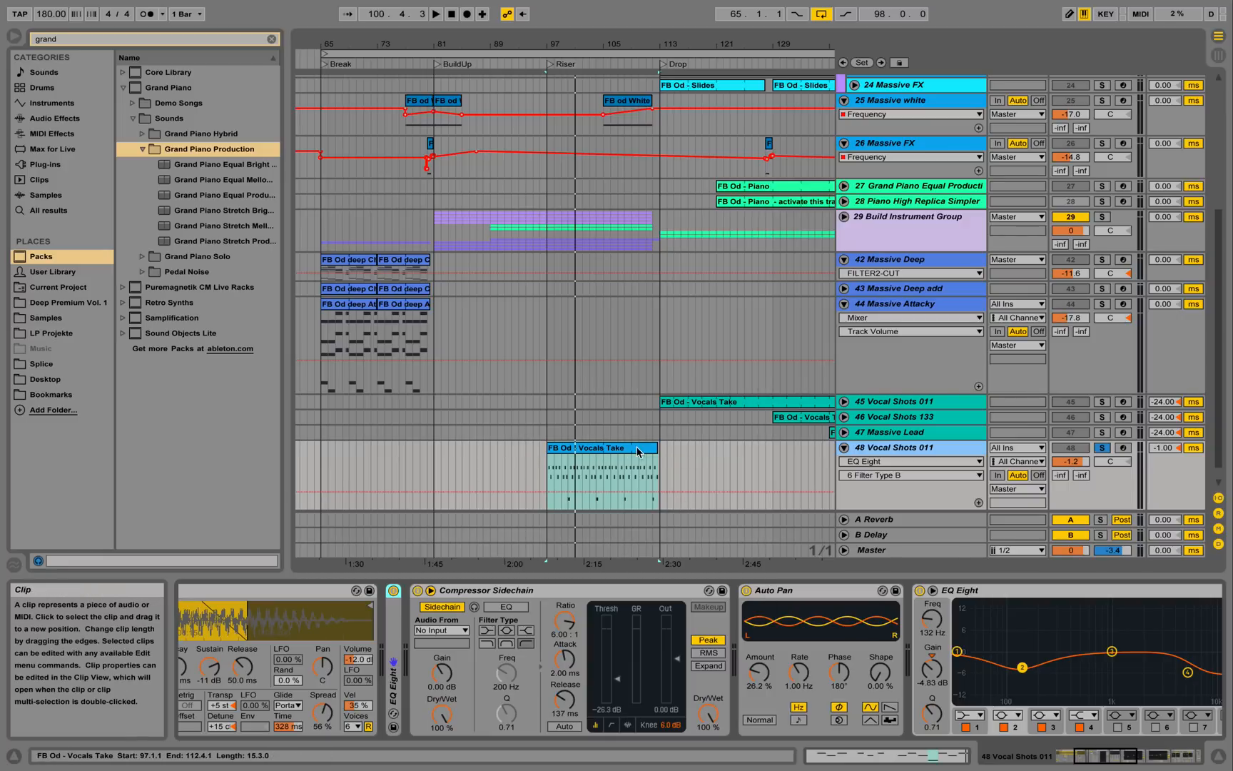
pyautogui.click(1118, 755)
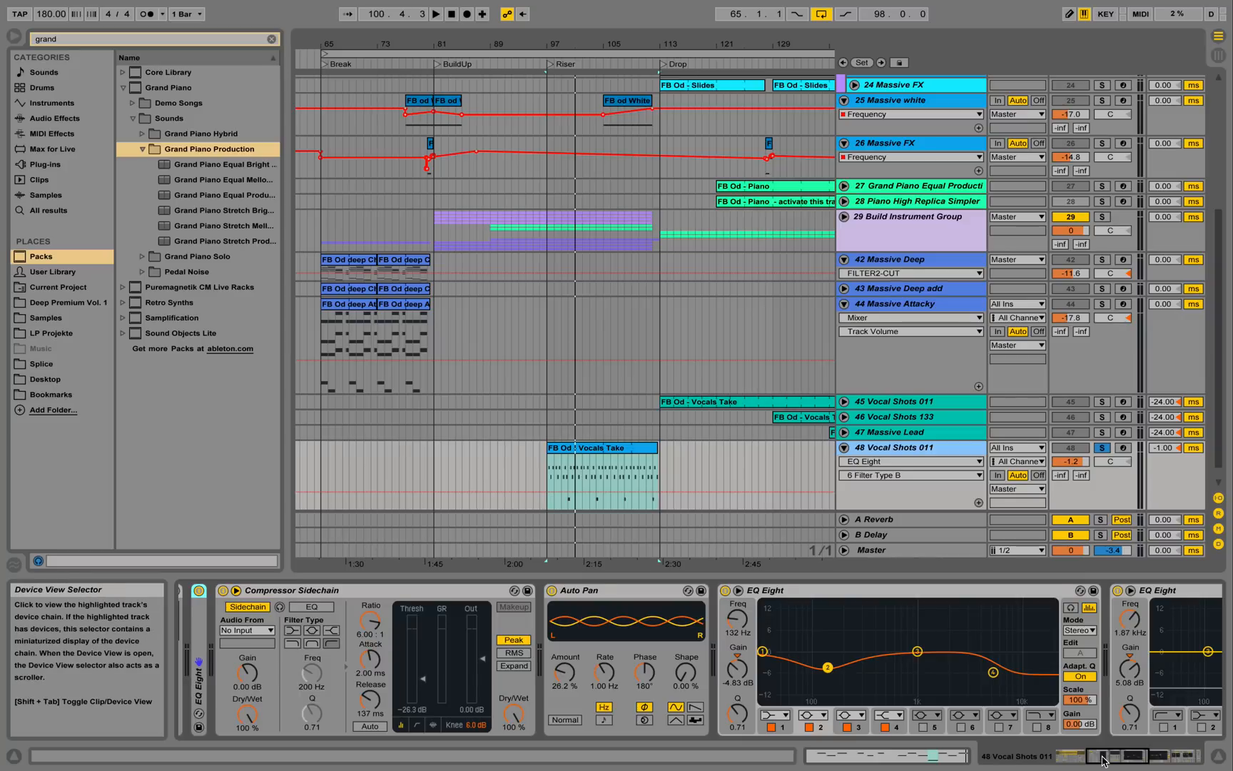
pyautogui.moveTo(1102, 757); pyautogui.dragTo(1130, 760)
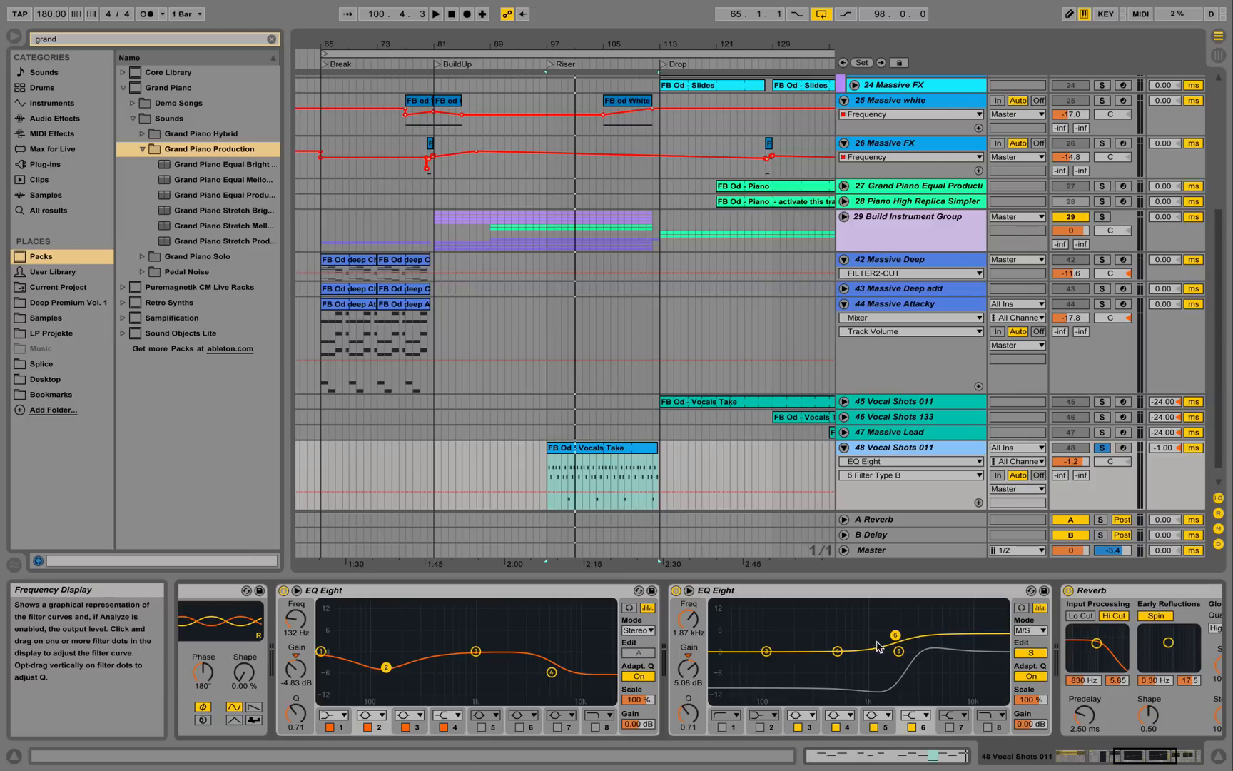
# Toggle the second EQ Eight between Mid and Side, then show the Utility Gain automation lane.
pyautogui.click(1031, 652)
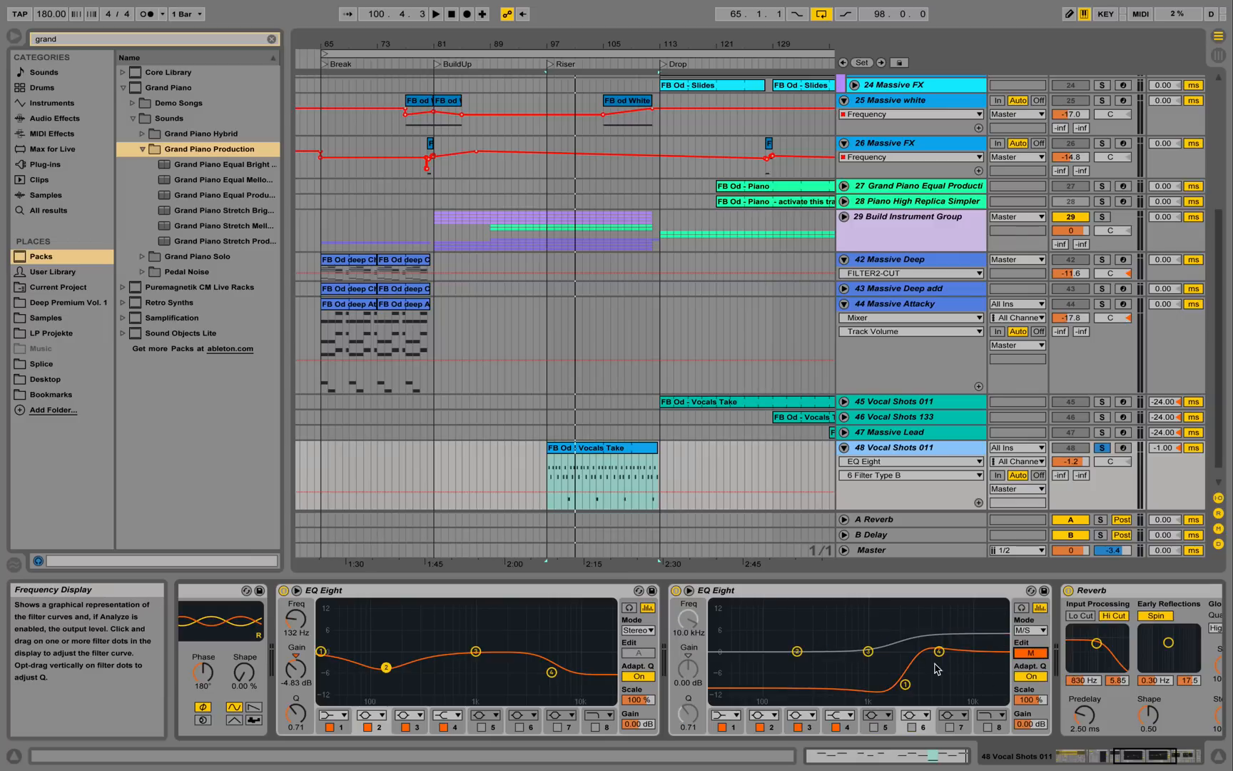
pyautogui.click(1036, 654)
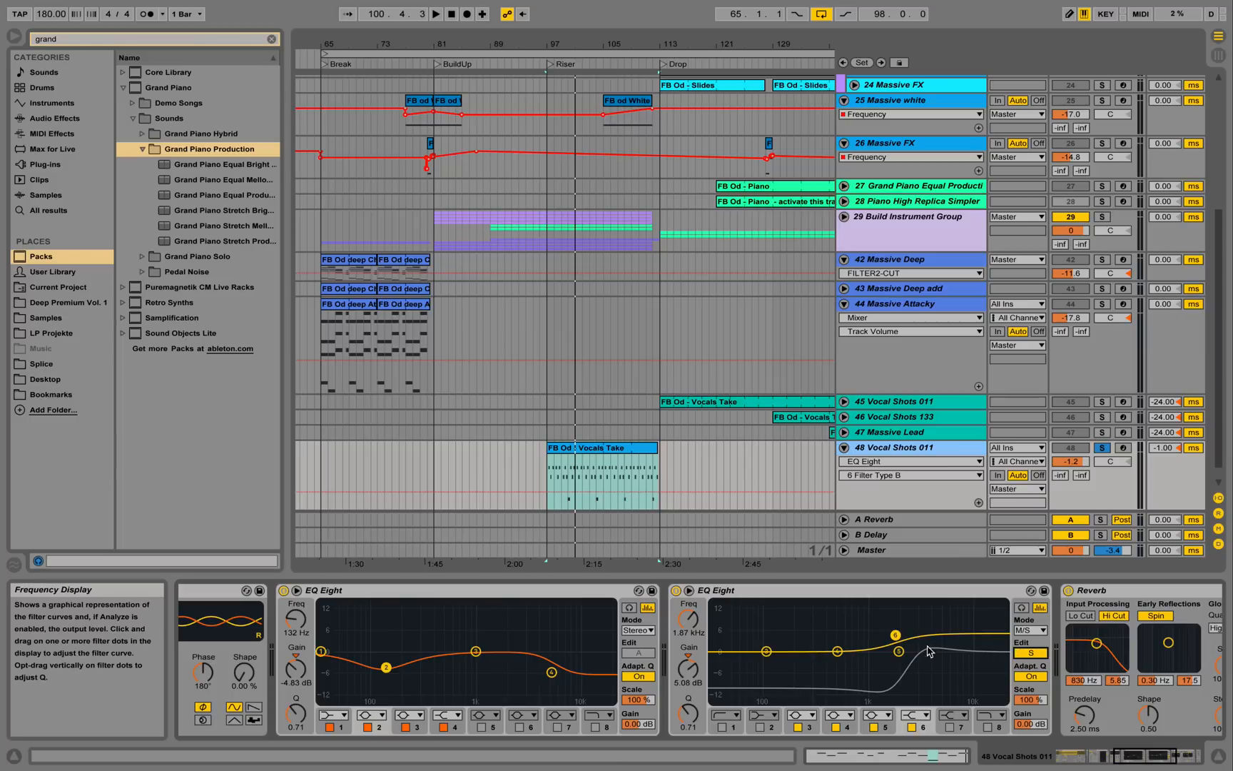
pyautogui.click(1186, 766)
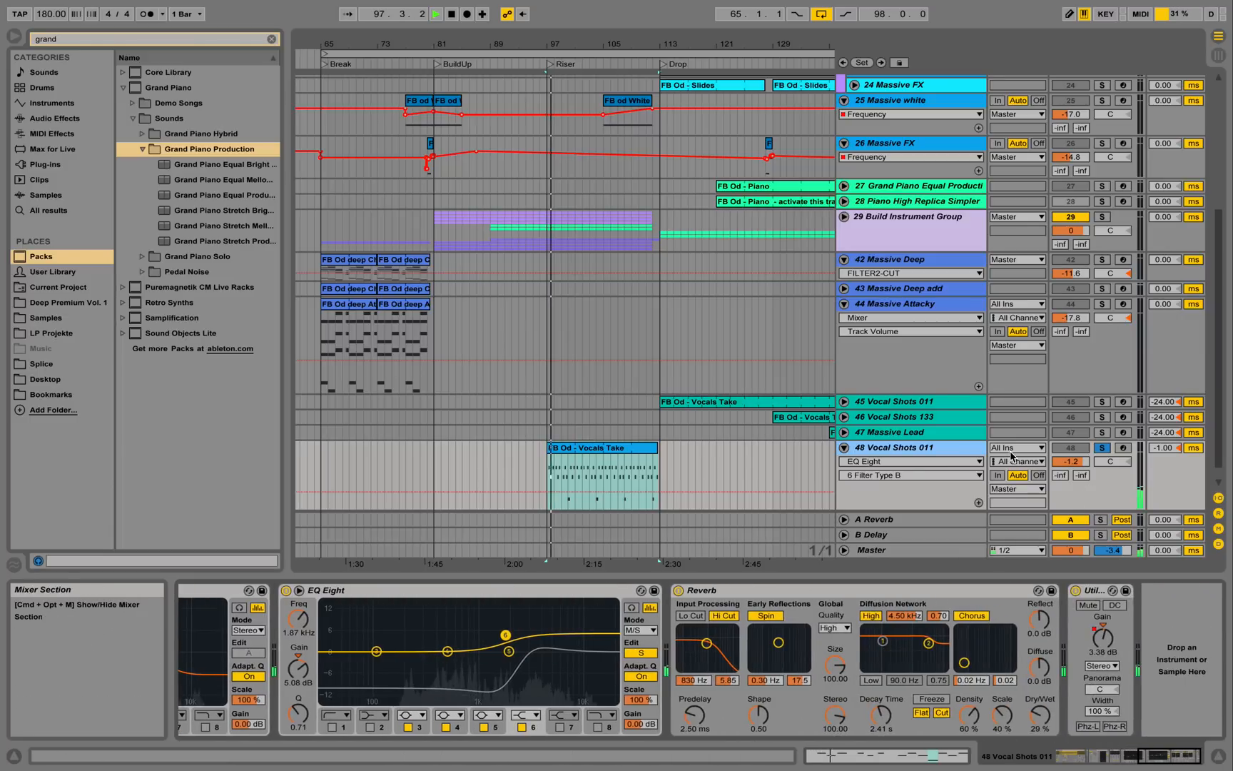
pyautogui.click(1103, 638)
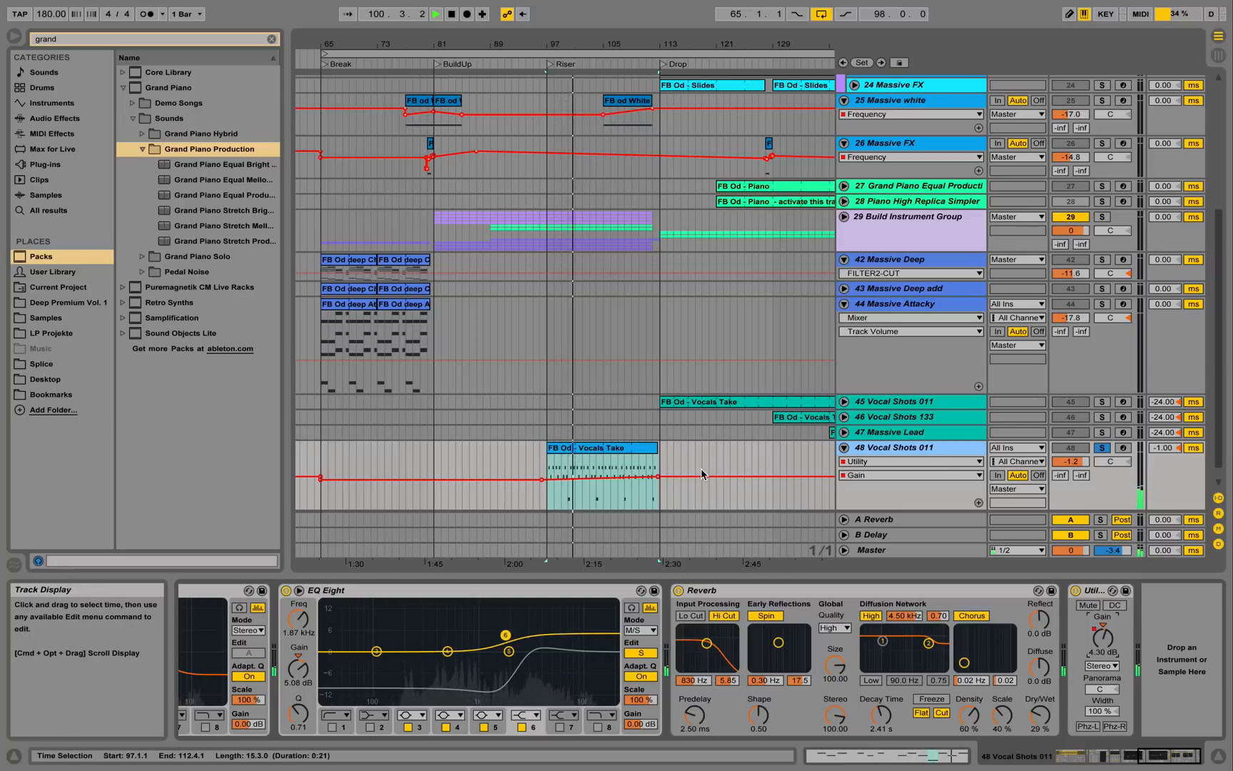
# Unsolo Vocal Shots 011 and play the full mix from bar 100.
pyautogui.press('space')
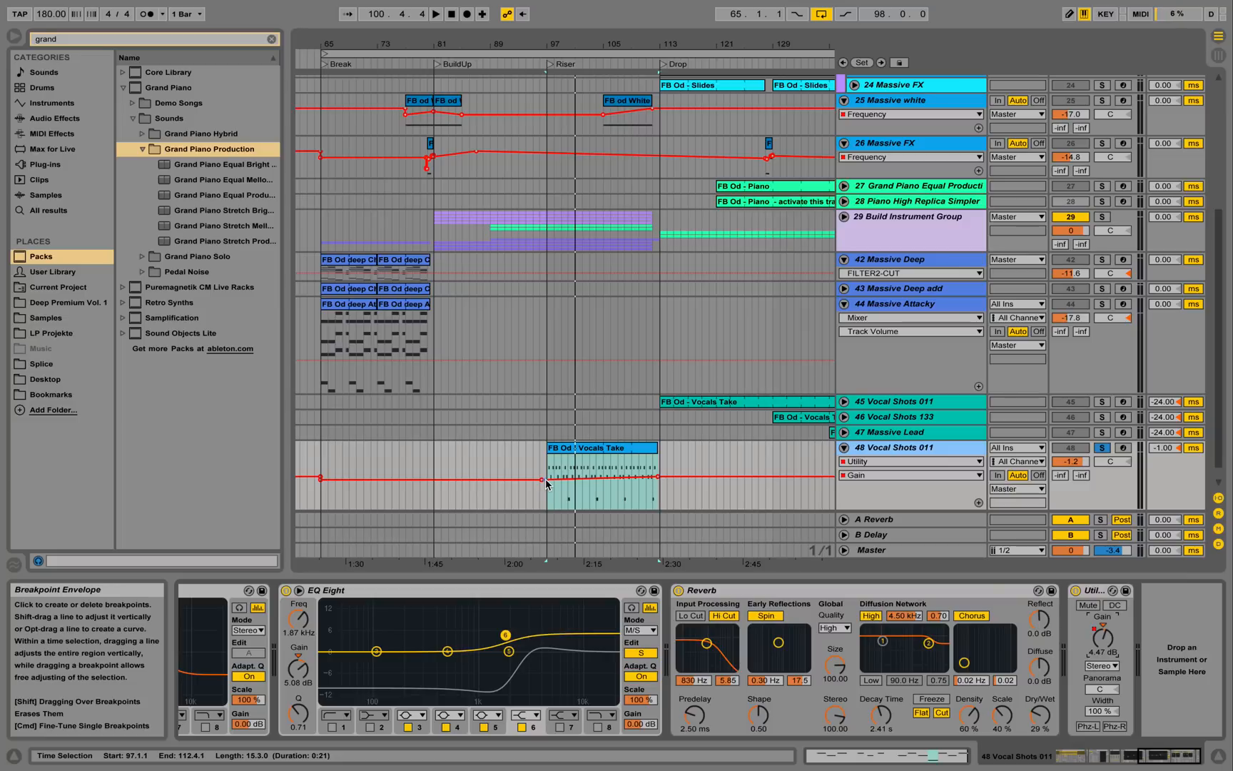
pyautogui.click(1100, 448)
pyautogui.press('space')
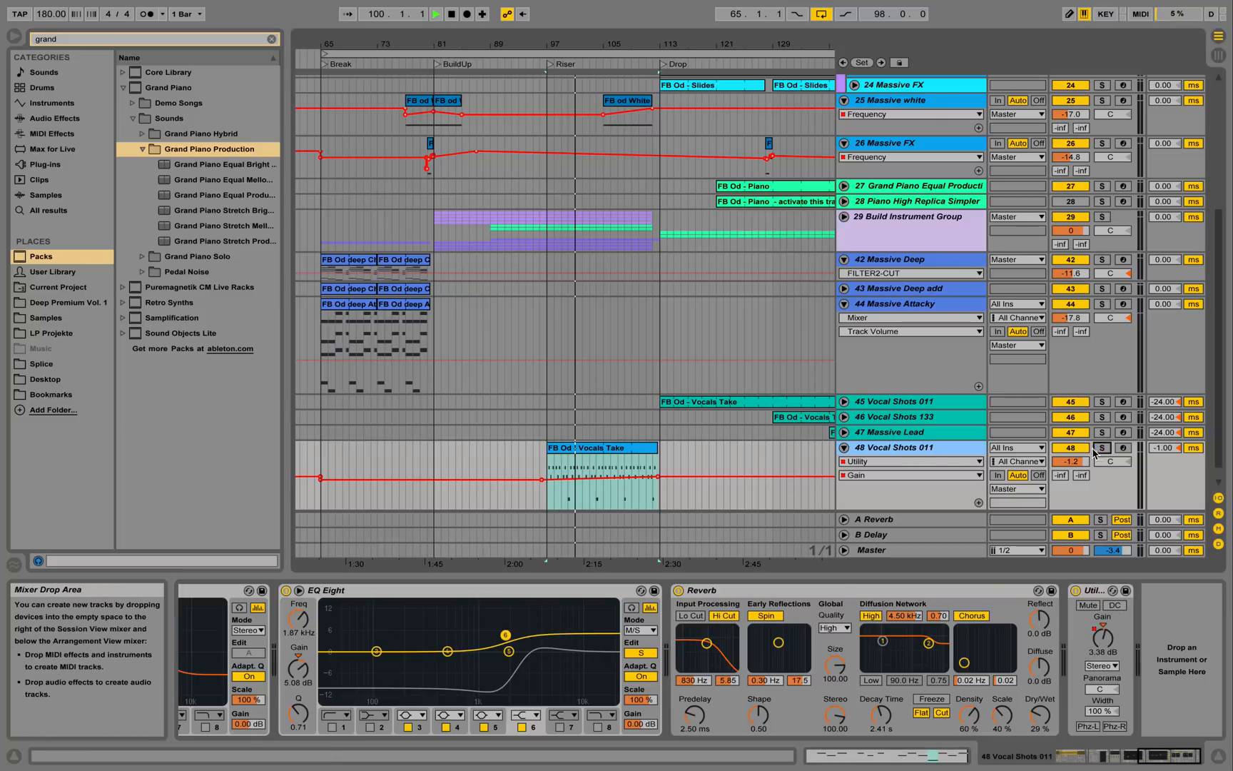
# Unfold Vocal Shots 010 to show its Simple Delay Dry/Wet lane and VVE2-to-Compressor chain.
pyautogui.scroll(-1, 872, 430)
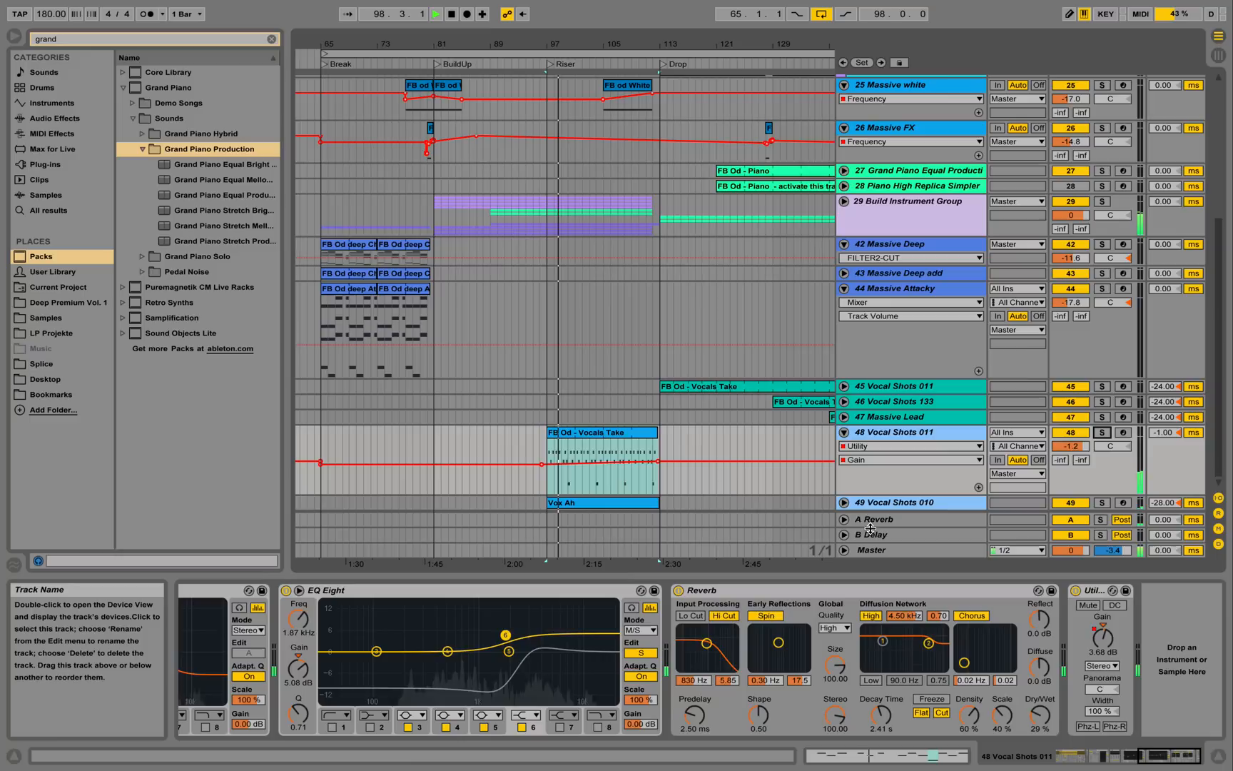
pyautogui.click(844, 502)
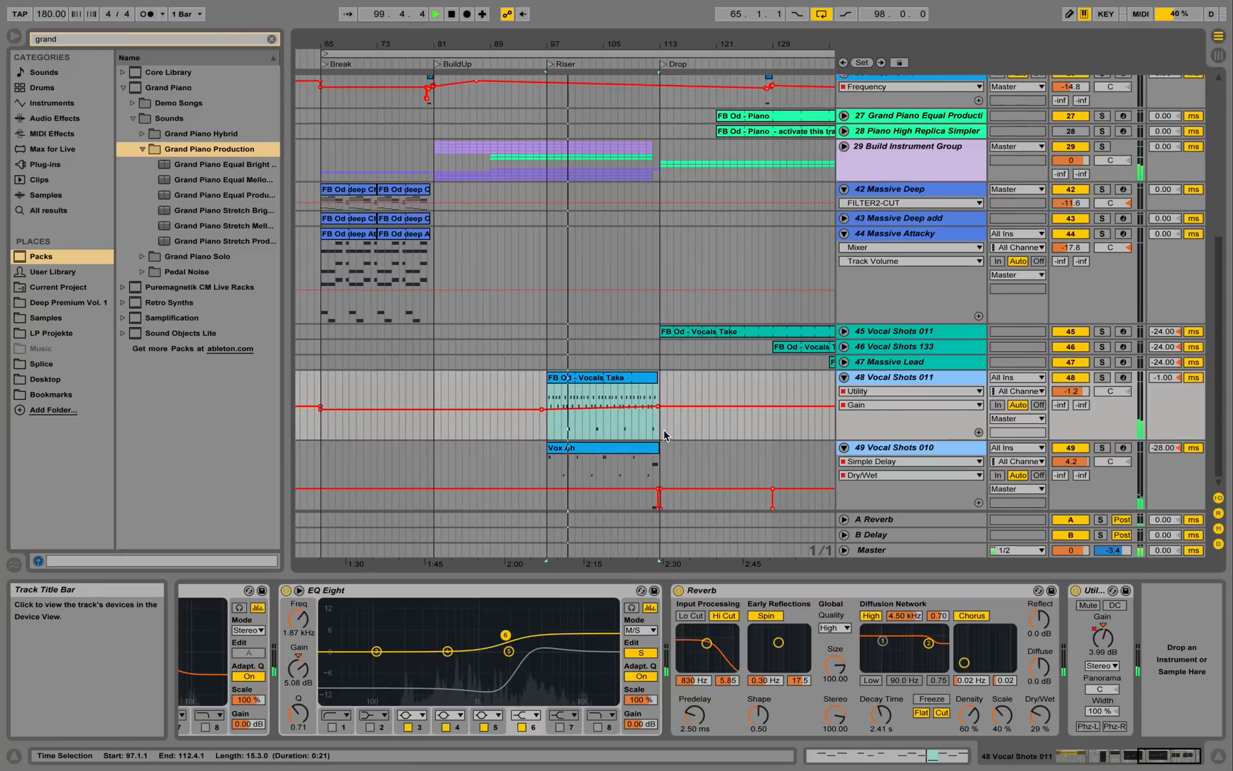
pyautogui.click(943, 448)
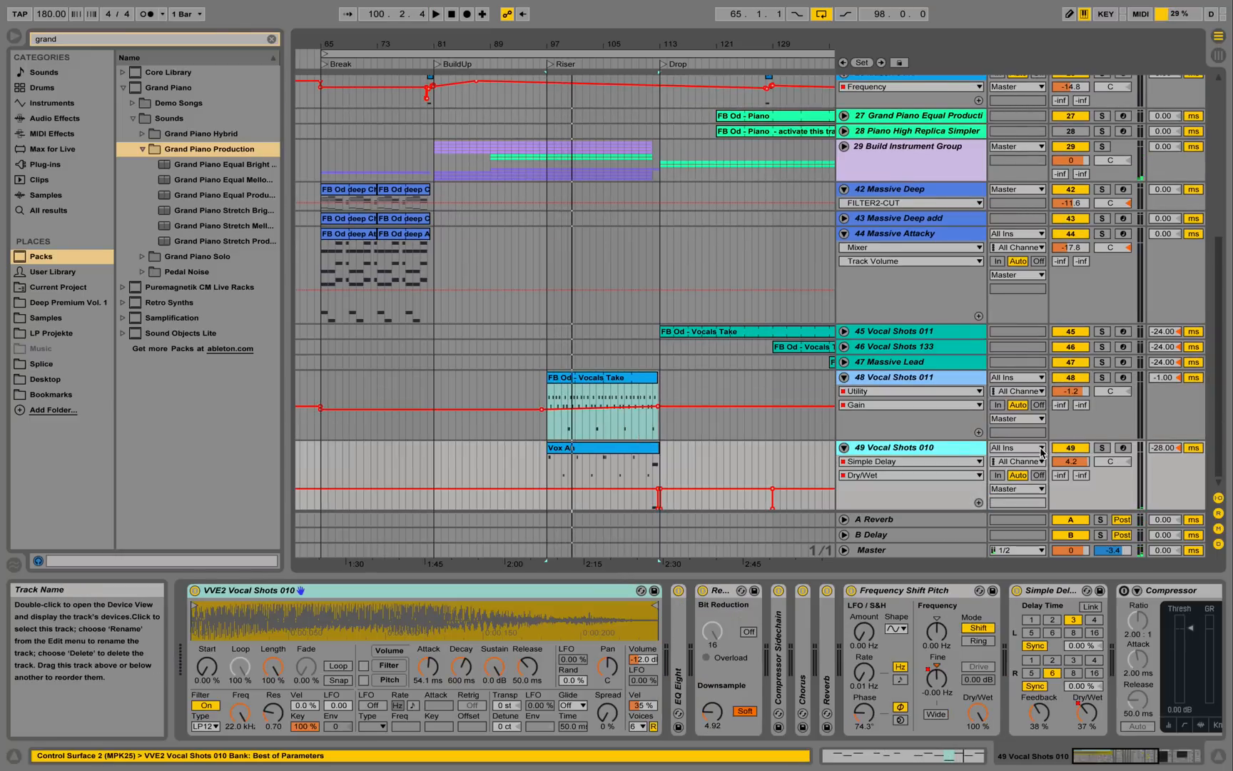
# Open the Vox Ah clip's notes and play it from inside the clip.
pyautogui.doubleClick(601, 447)
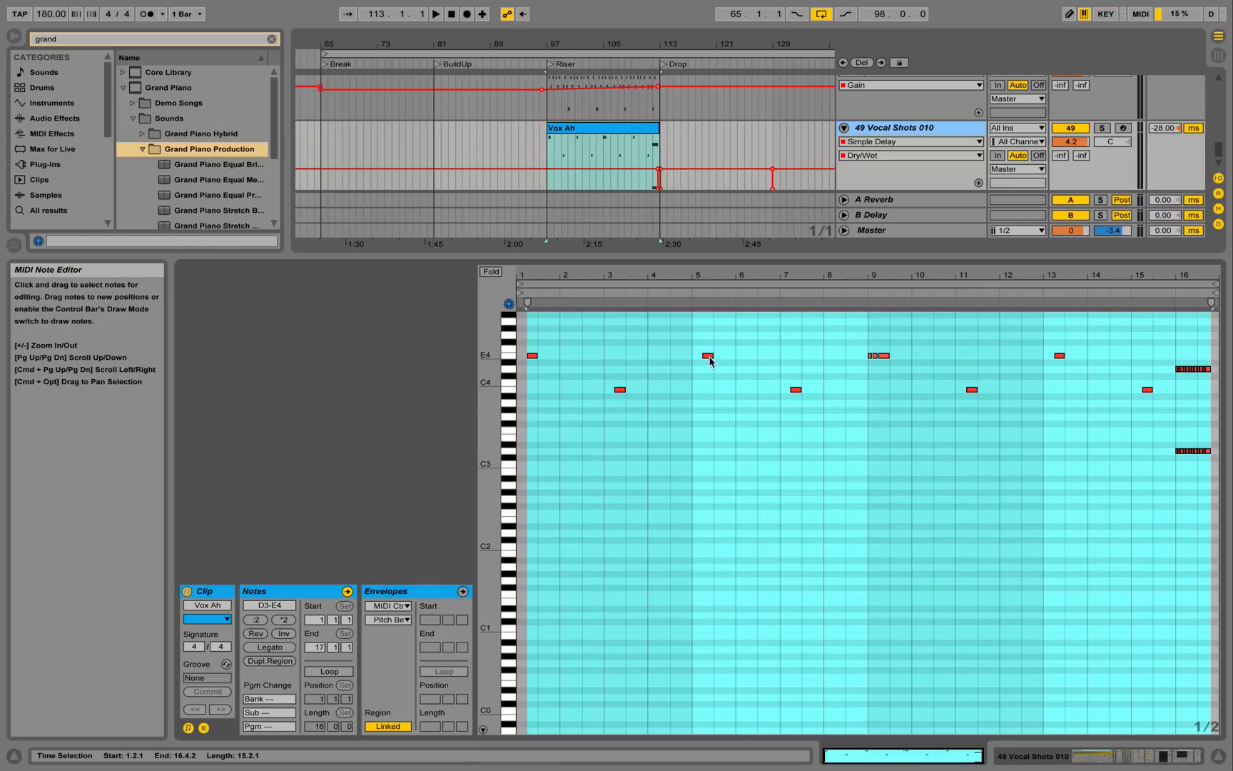
pyautogui.press('space')
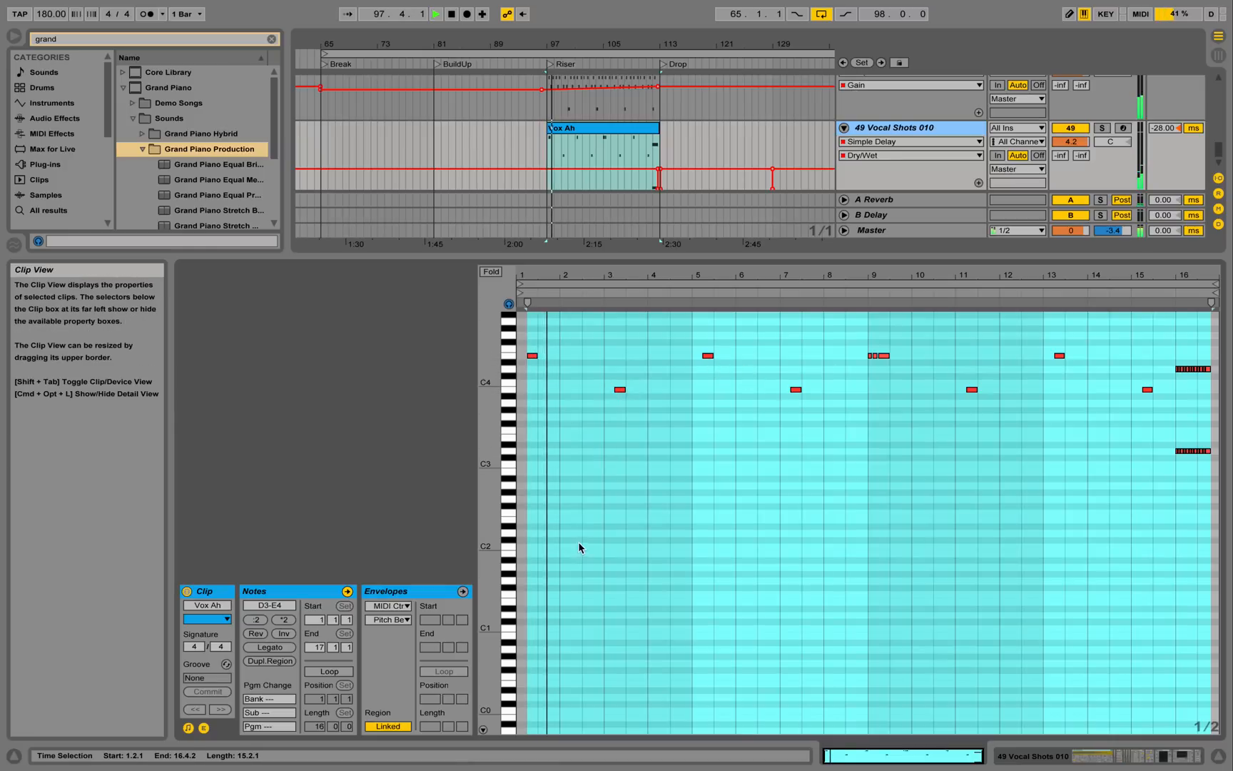
pyautogui.click(631, 485)
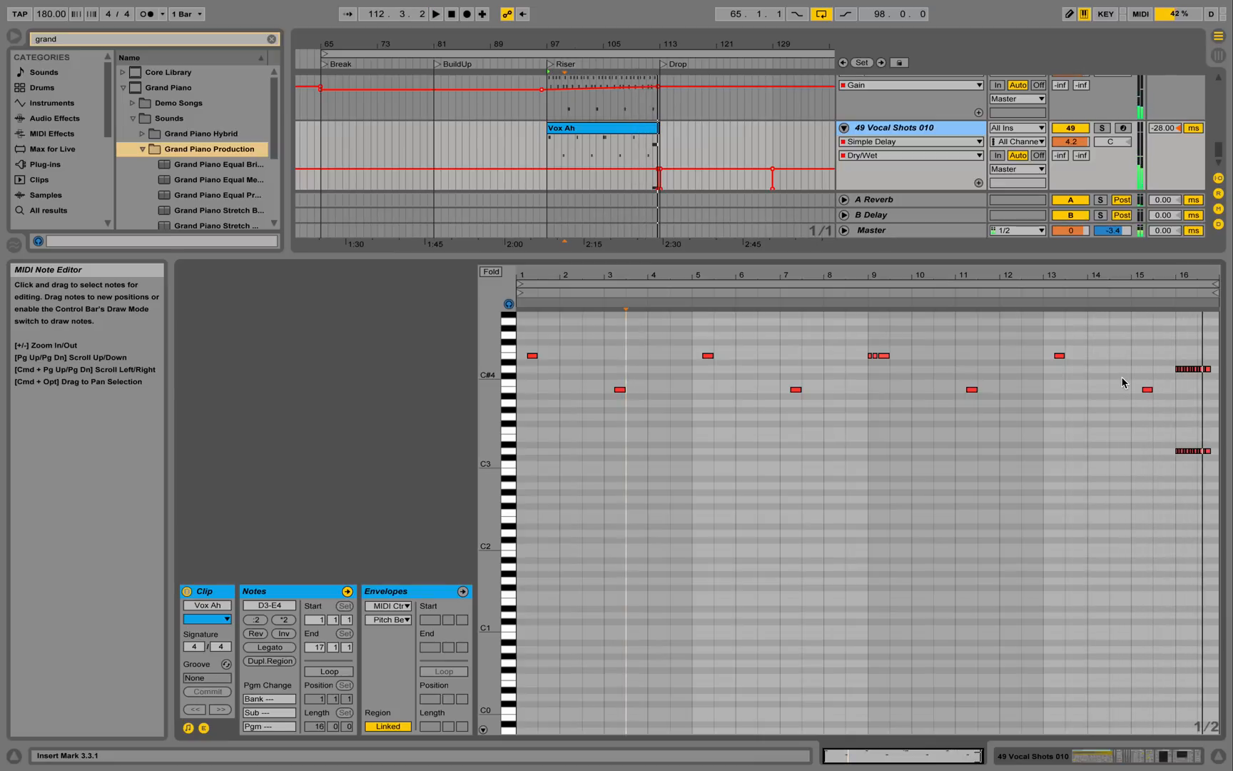
pyautogui.press('space')
# Zoom the arrangement around bar 113 and the note editor on bars 14–16, then play from bar 112.
pyautogui.click(1168, 296)
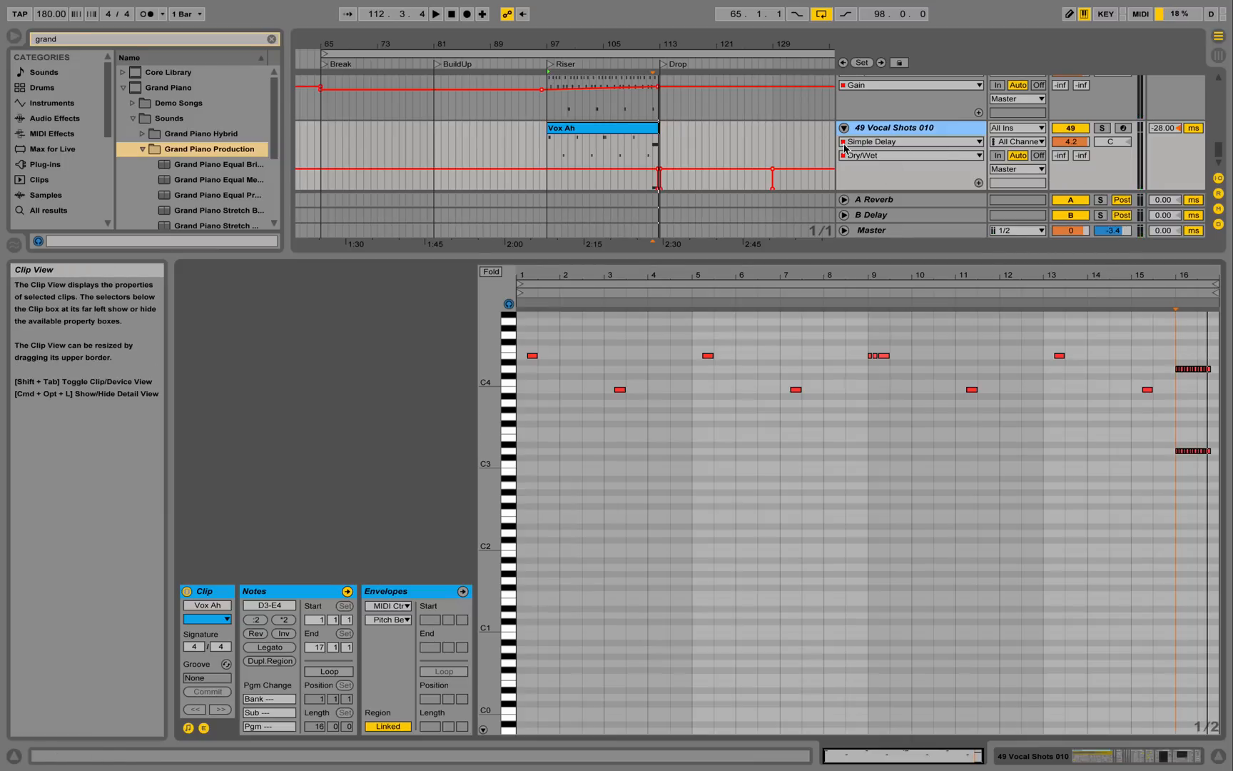
pyautogui.moveTo(661, 44); pyautogui.dragTo(661, 235)
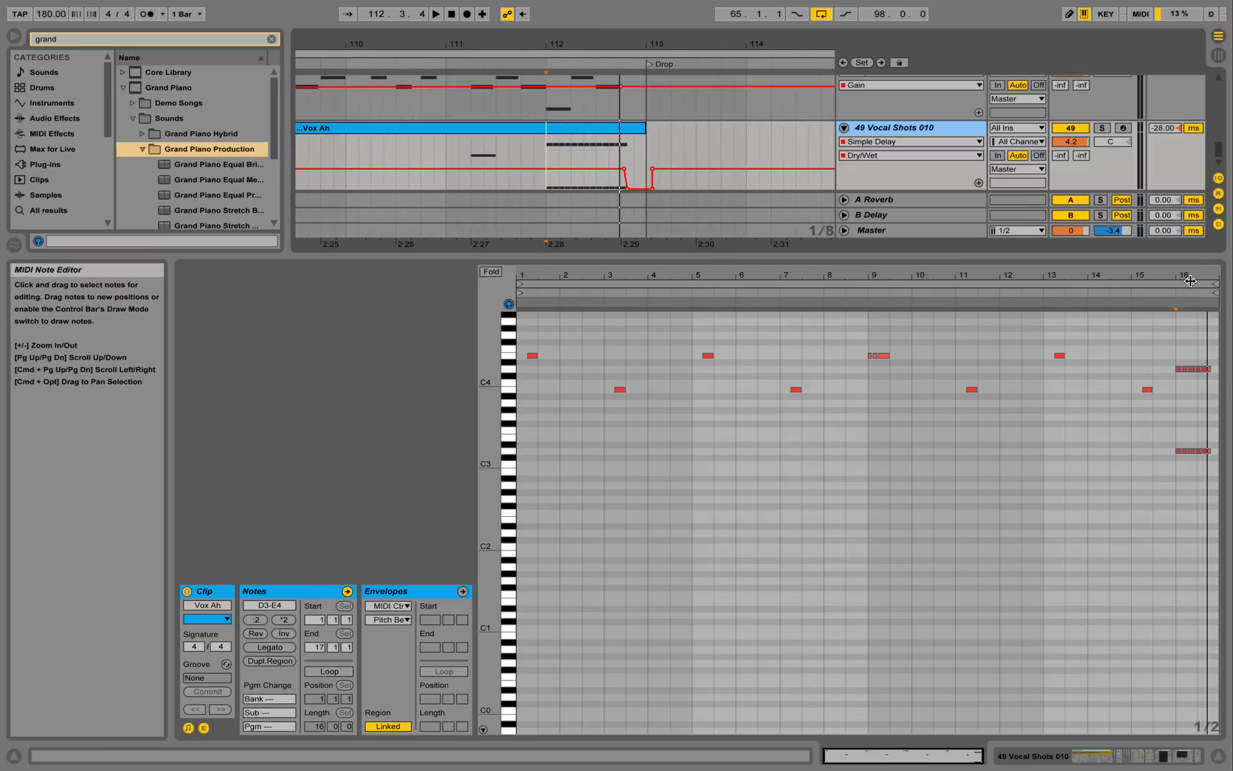
pyautogui.moveTo(1195, 277); pyautogui.dragTo(1072, 357)
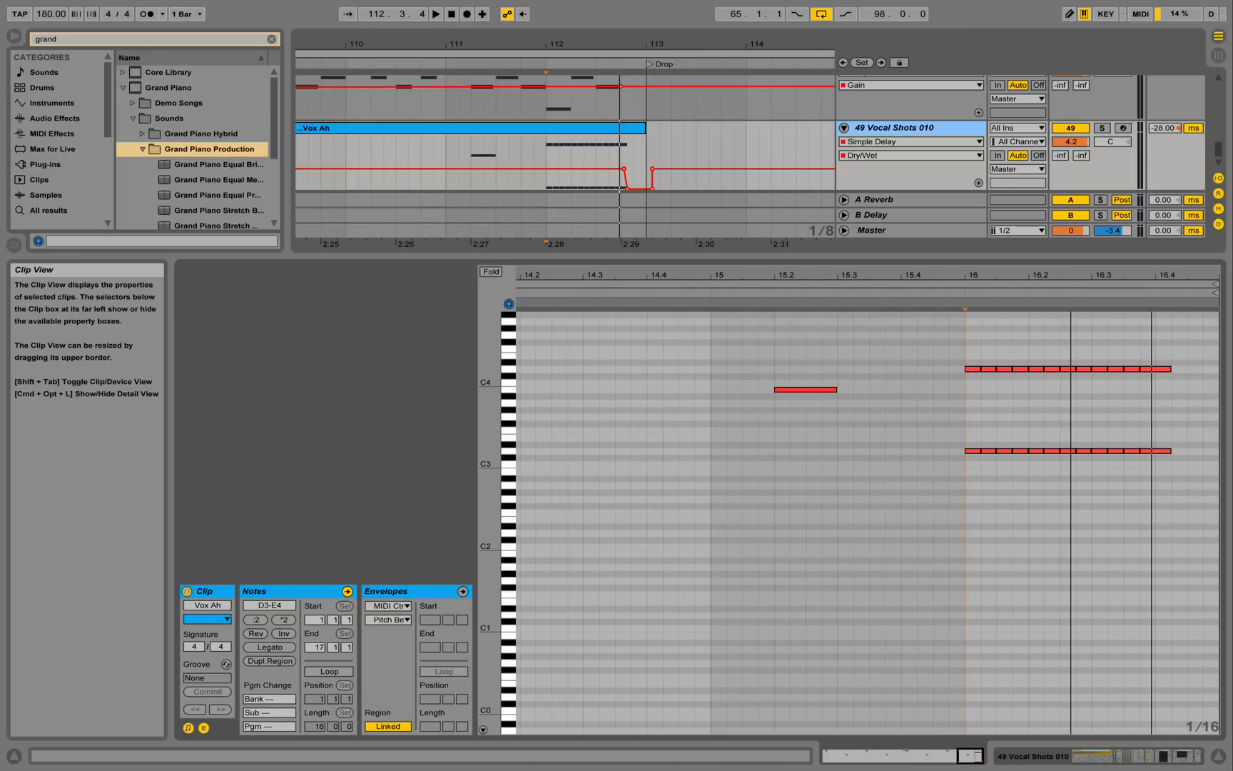
pyautogui.click(546, 144)
pyautogui.press('space')
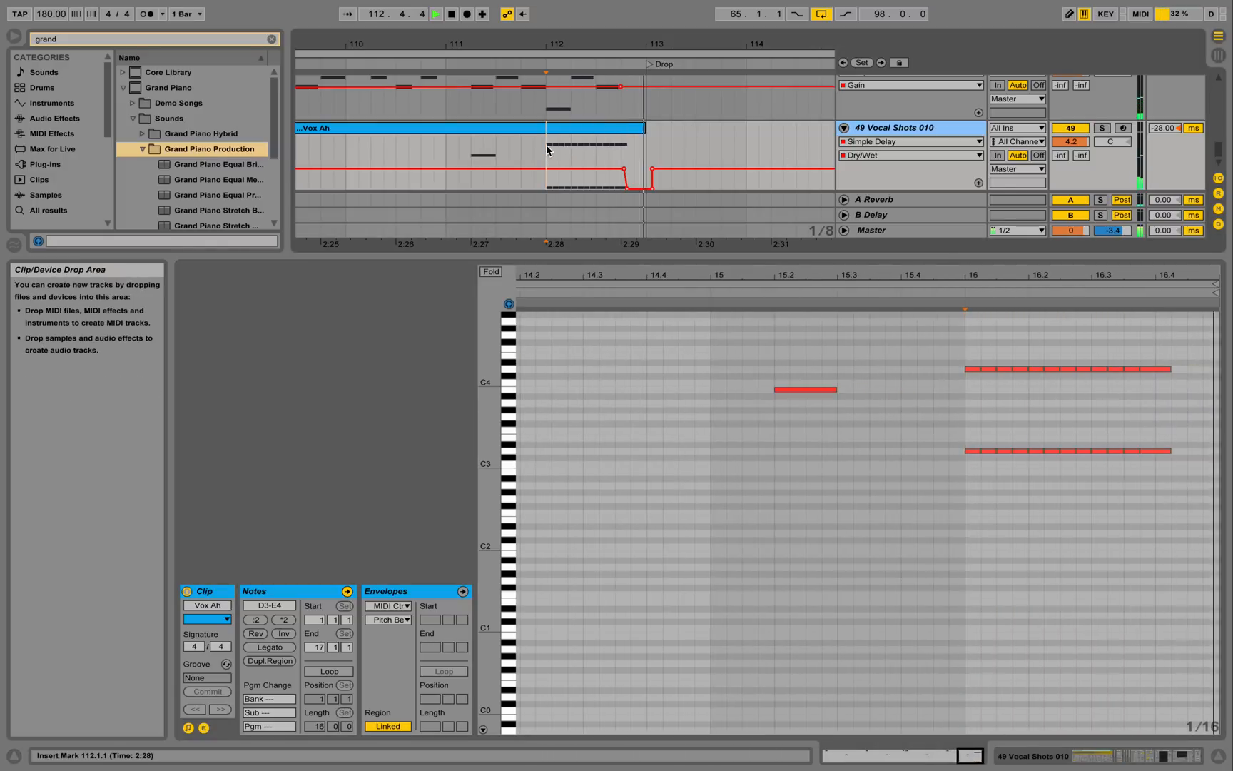
pyautogui.press('space')
# Hide the clip detail area, show the Build Instrument Group's devices, and play from bar 112.
pyautogui.click(1219, 760)
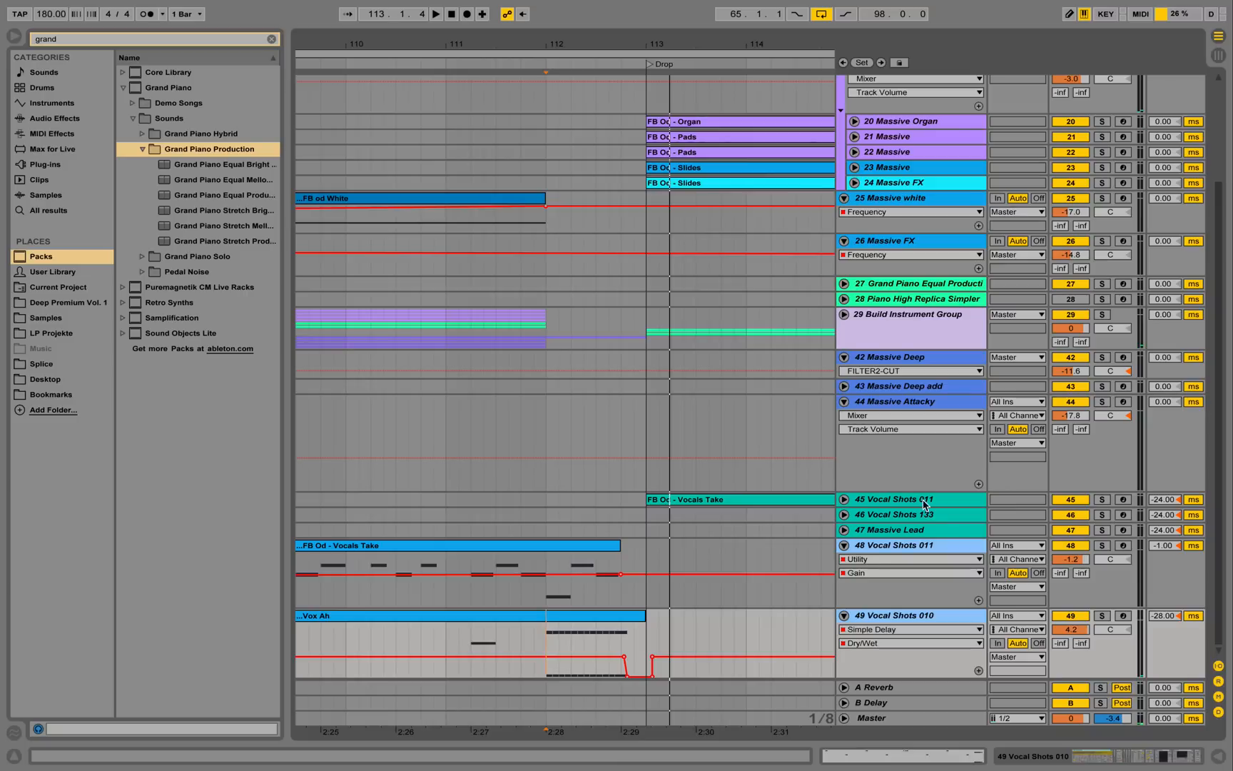
pyautogui.click(883, 323)
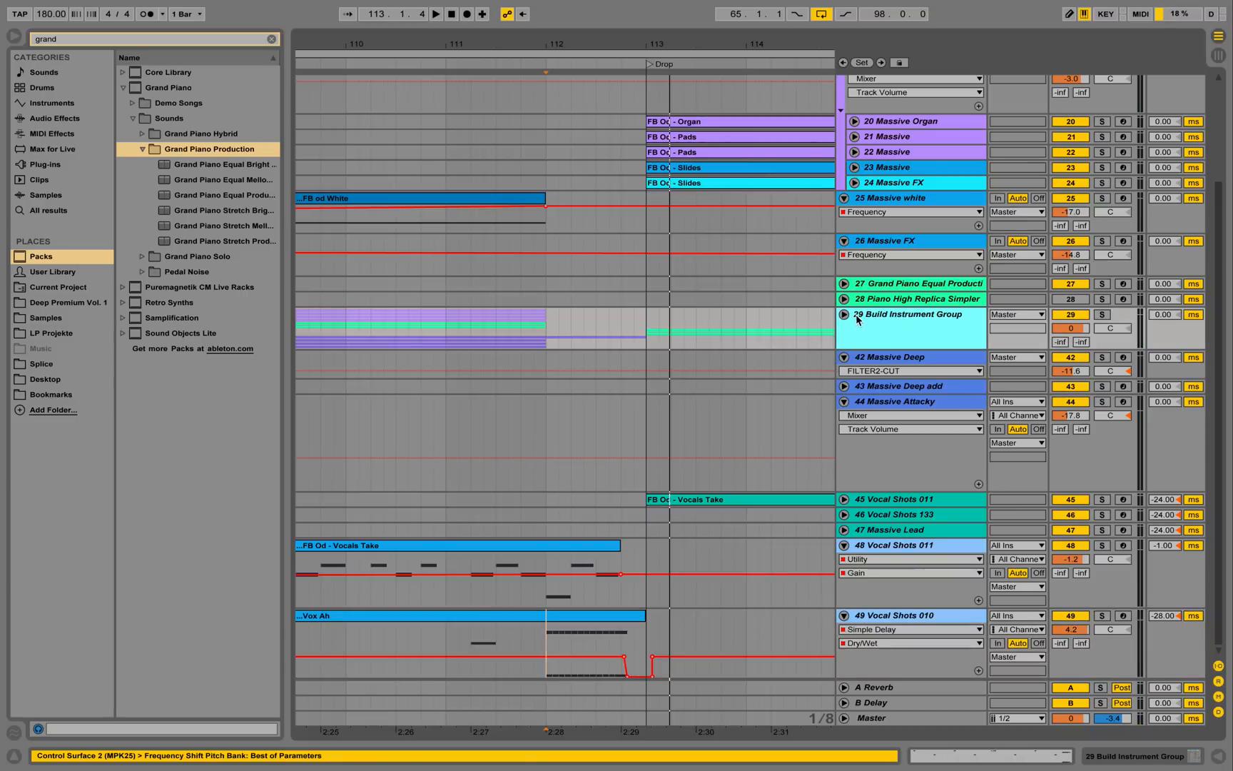
pyautogui.doubleClick(876, 319)
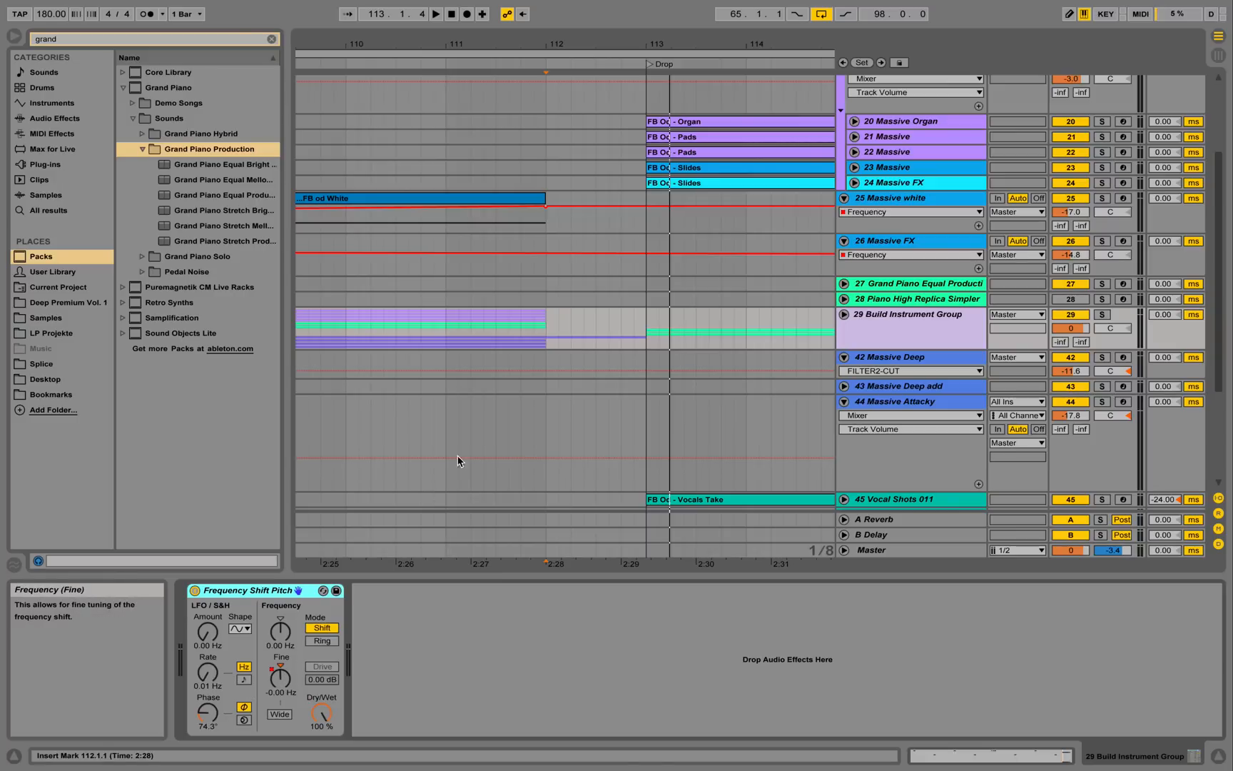
pyautogui.click(539, 65)
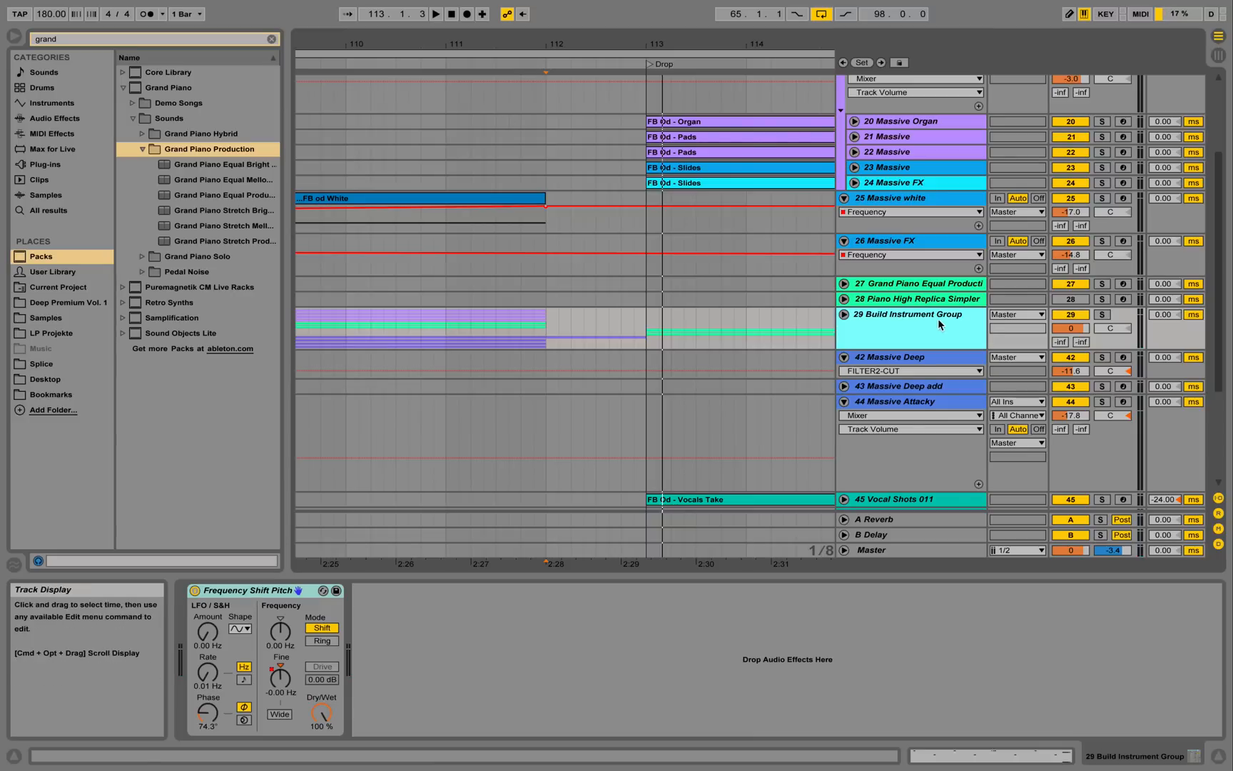
# Unfold the Build Instrument Group, fold Double Bass Section, and show Massive Deep Support's devices.
pyautogui.click(845, 315)
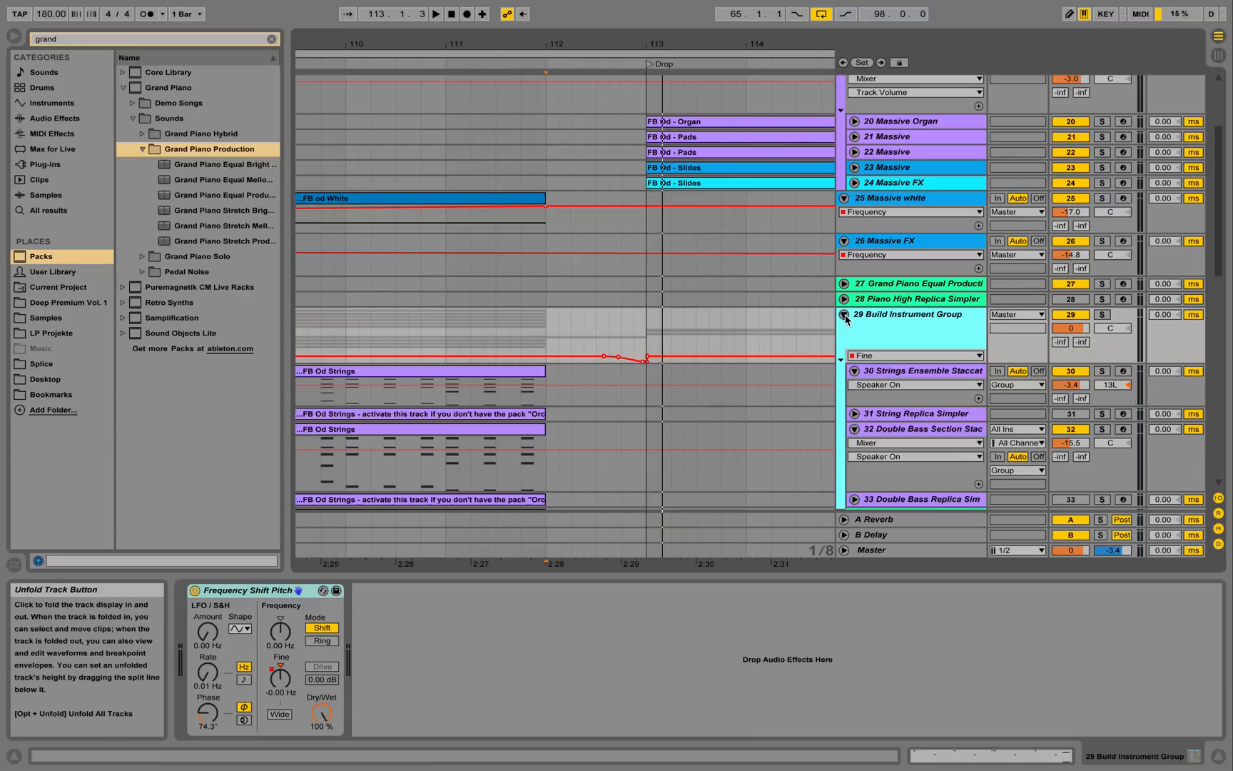
pyautogui.click(856, 387)
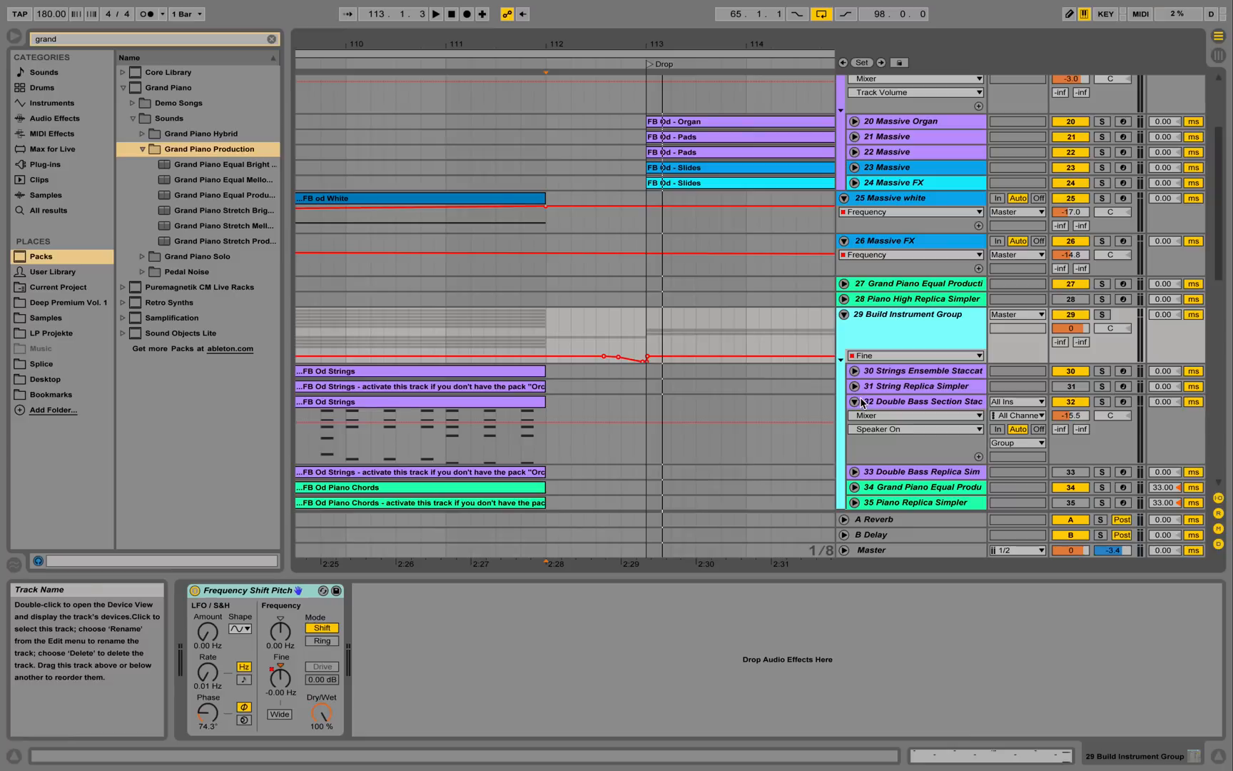
pyautogui.click(854, 401)
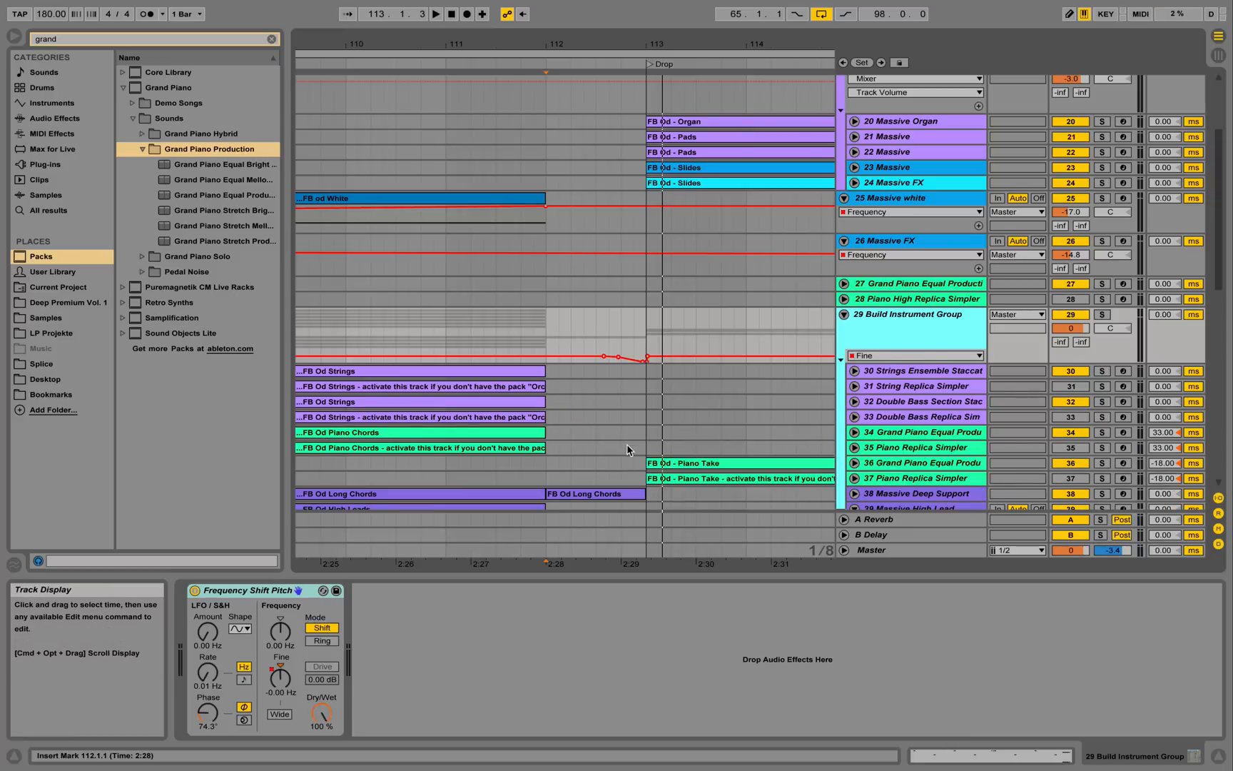
pyautogui.scroll(-4, 626, 449)
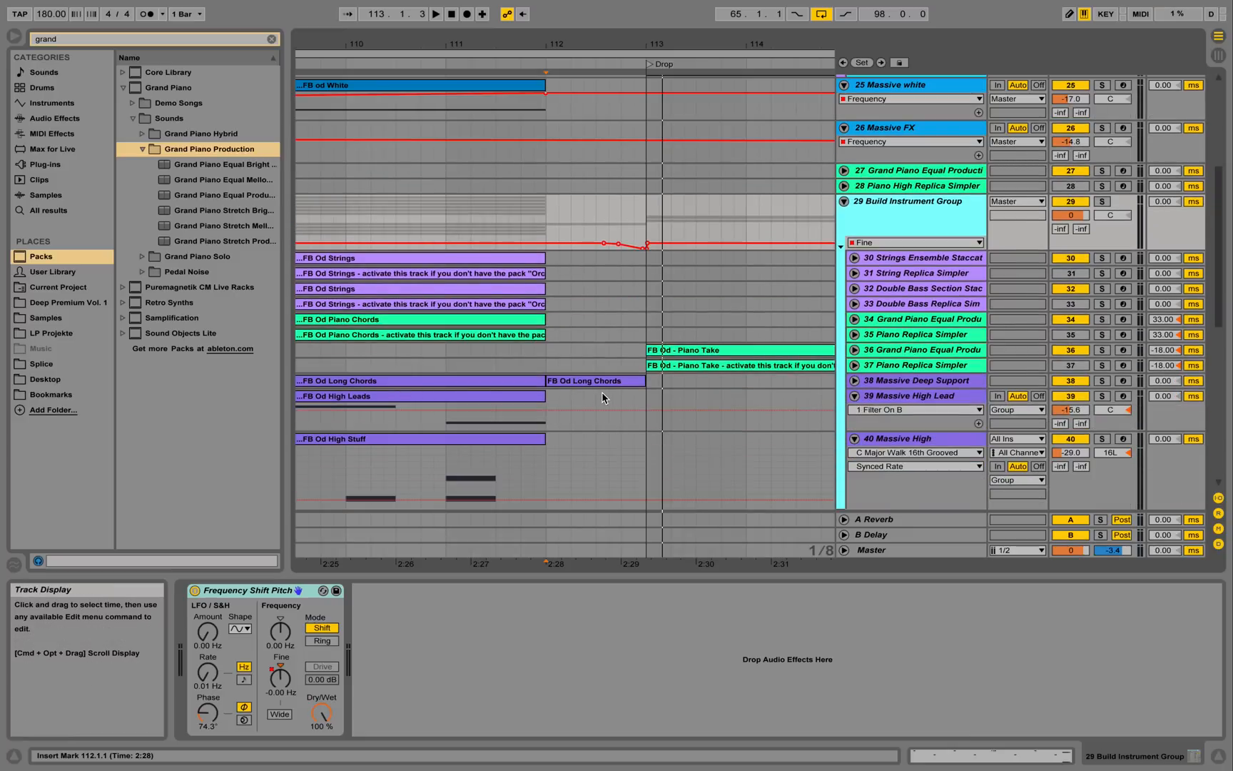
pyautogui.click(885, 381)
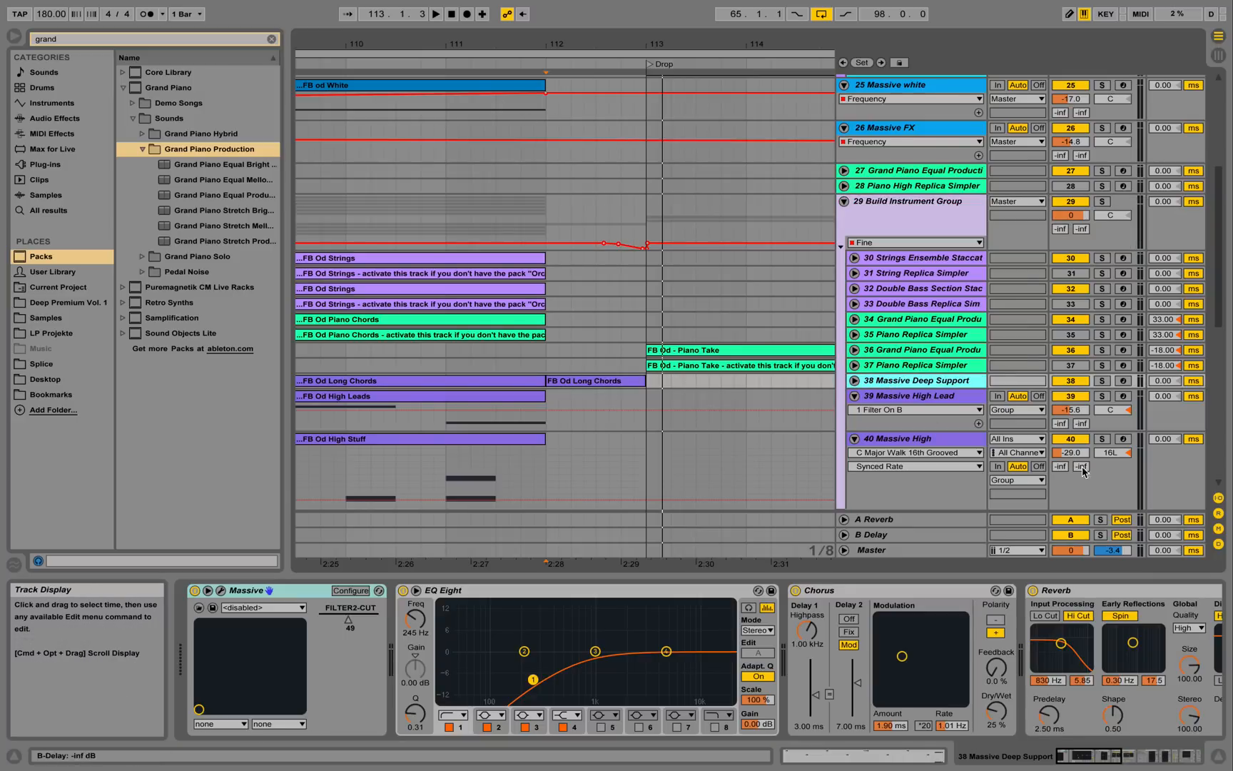
# Solo and play Massive Deep Support from bar 111, then open and close the Massive synth window.
pyautogui.click(1103, 381)
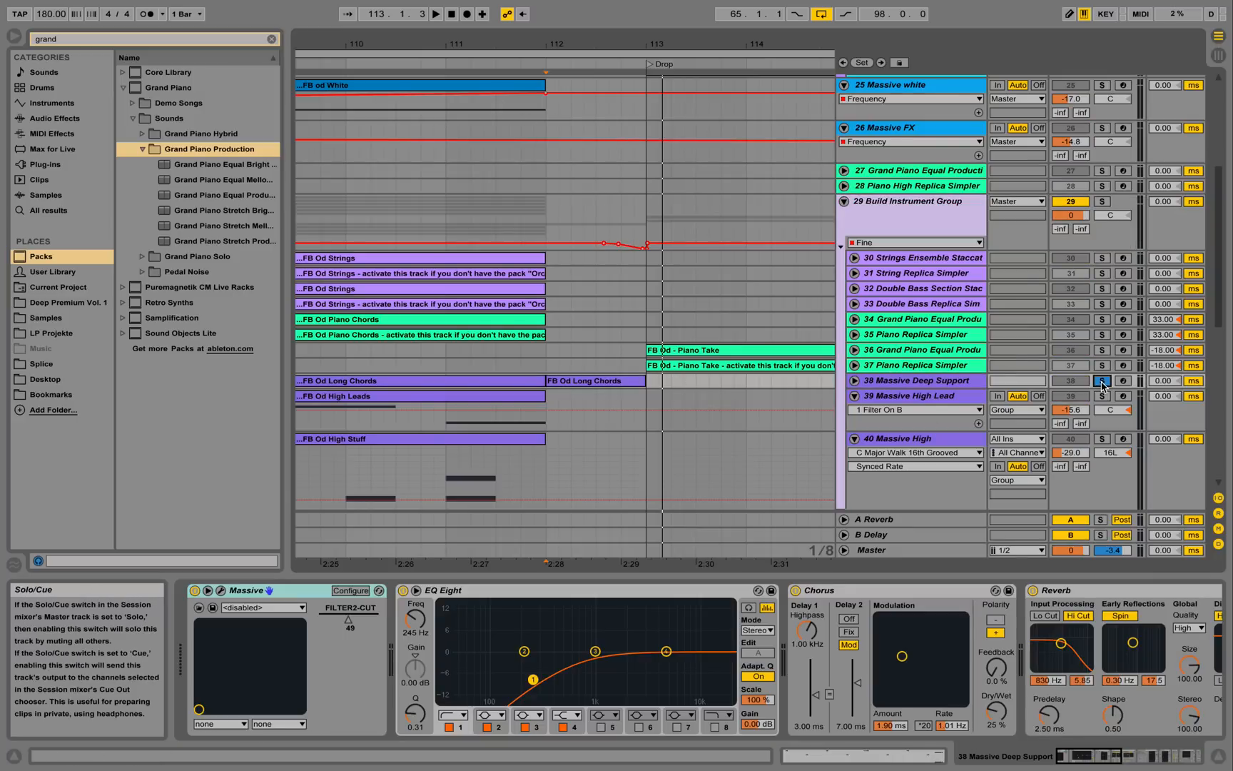
pyautogui.click(437, 64)
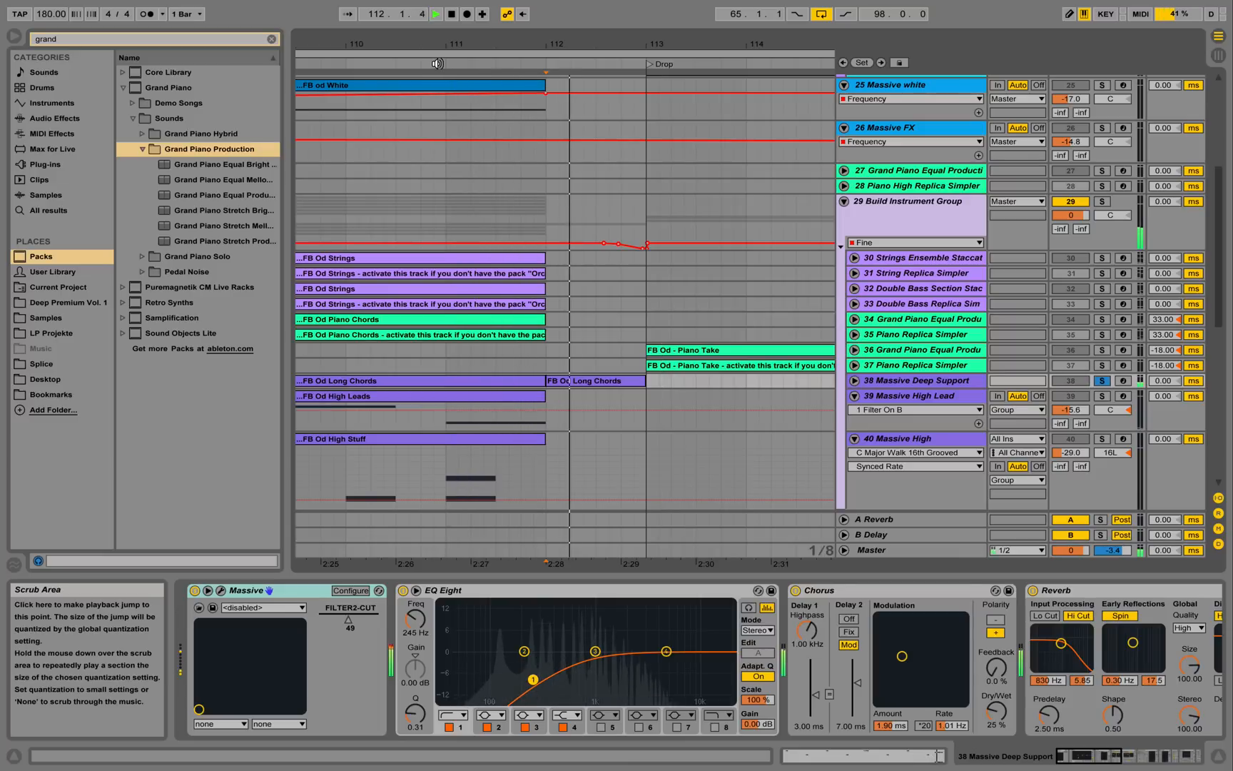
pyautogui.press('space')
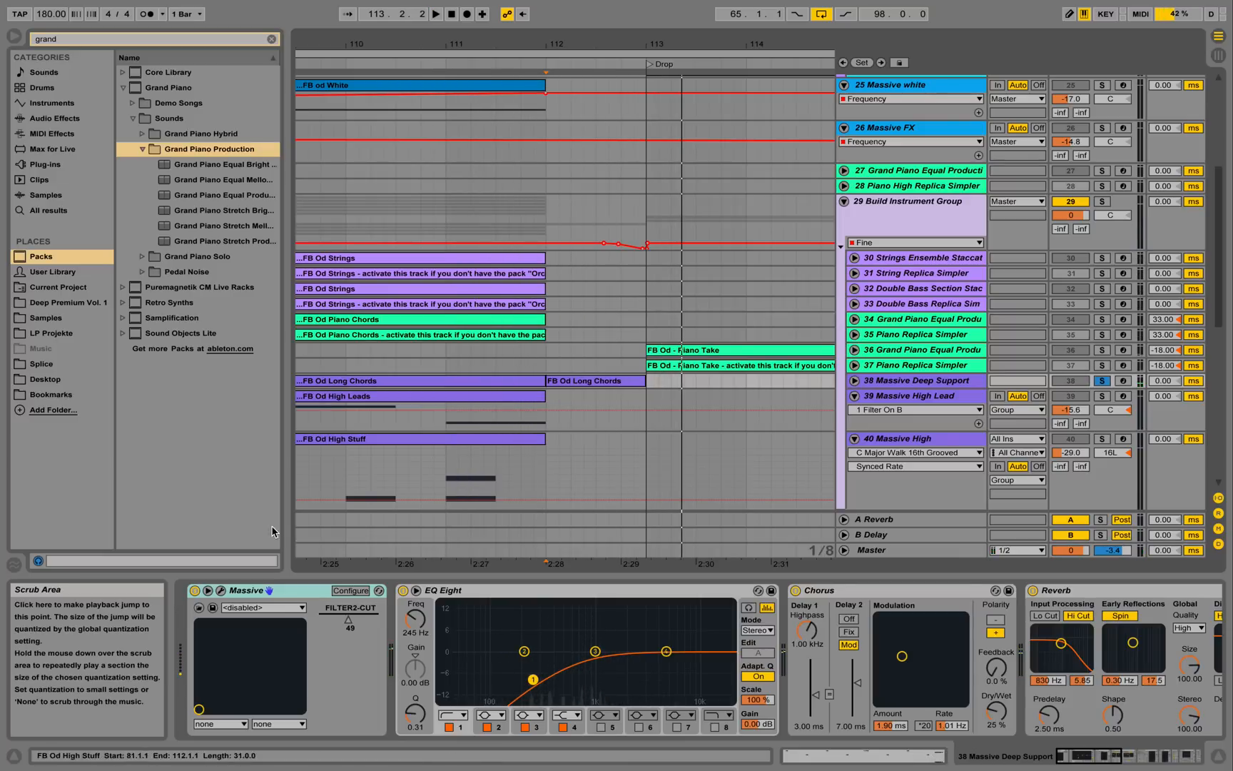
pyautogui.click(221, 591)
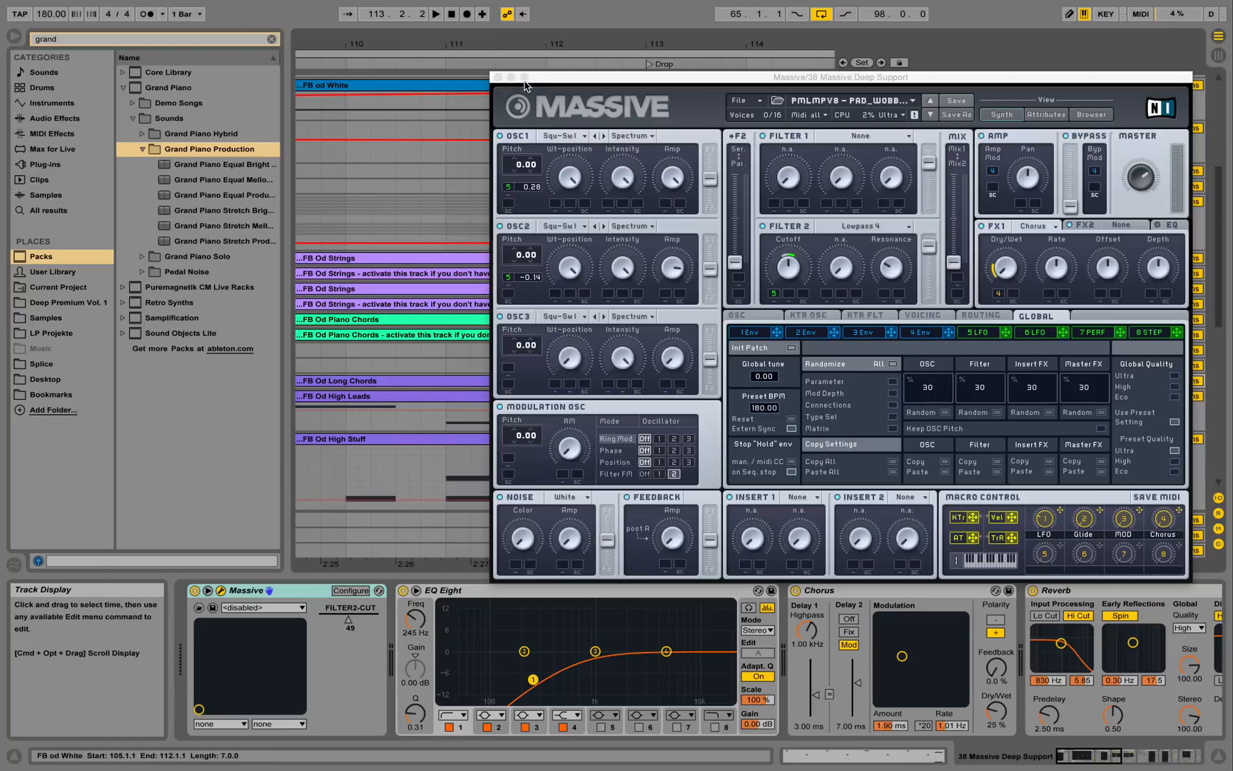
pyautogui.click(498, 76)
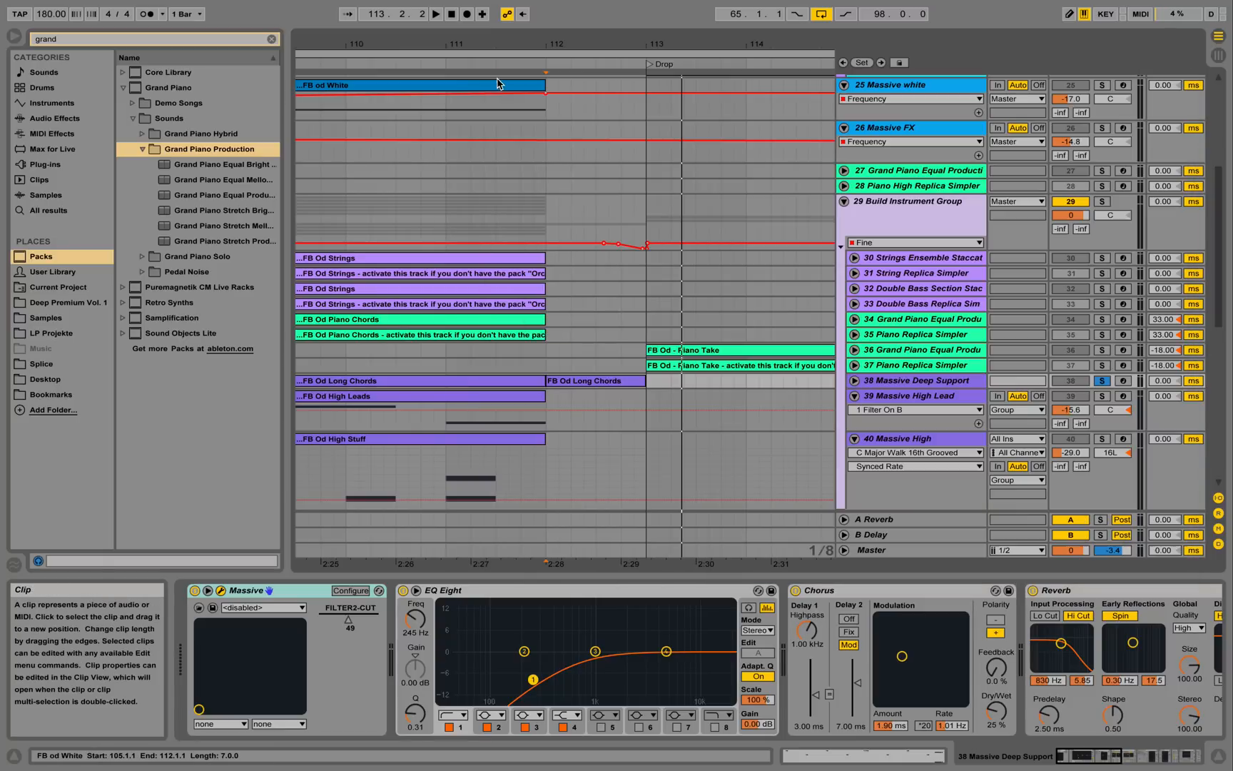
# Open the FB Od Long Chords clip's notes and play the sustained chords.
pyautogui.doubleClick(572, 382)
pyautogui.press('space')
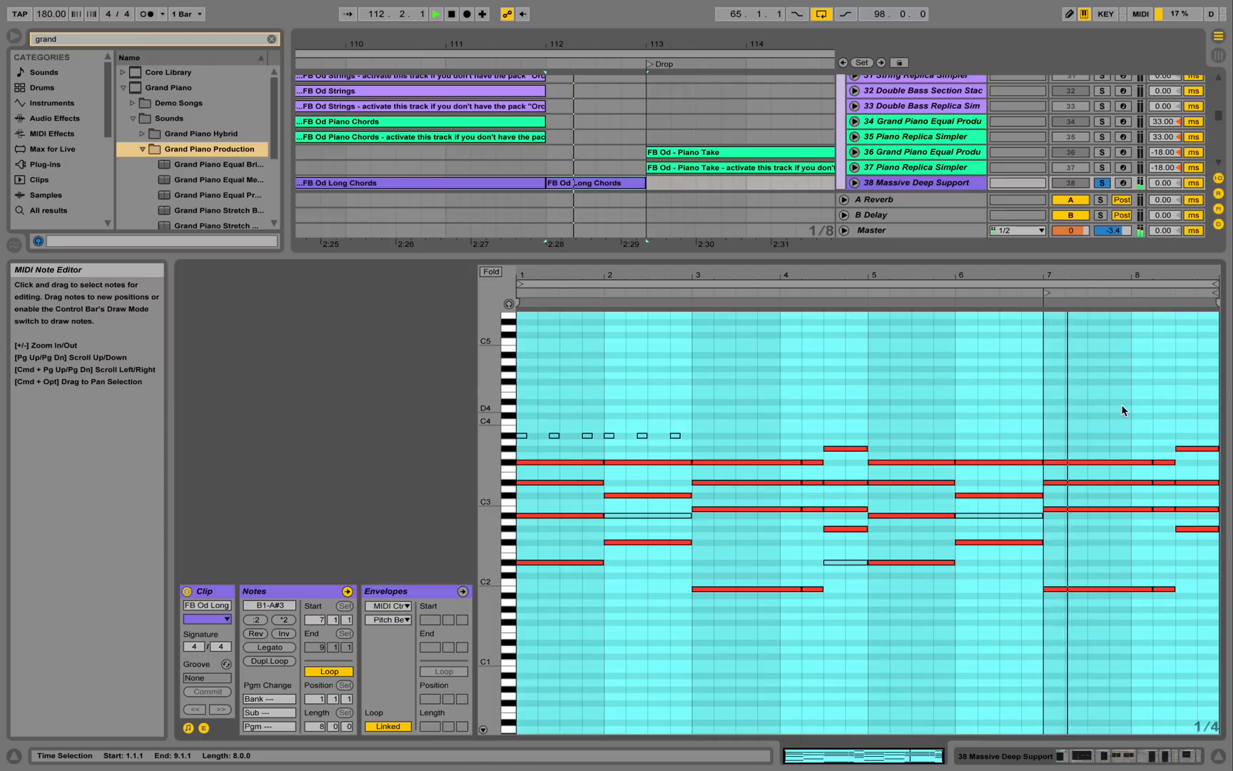
pyautogui.press('space')
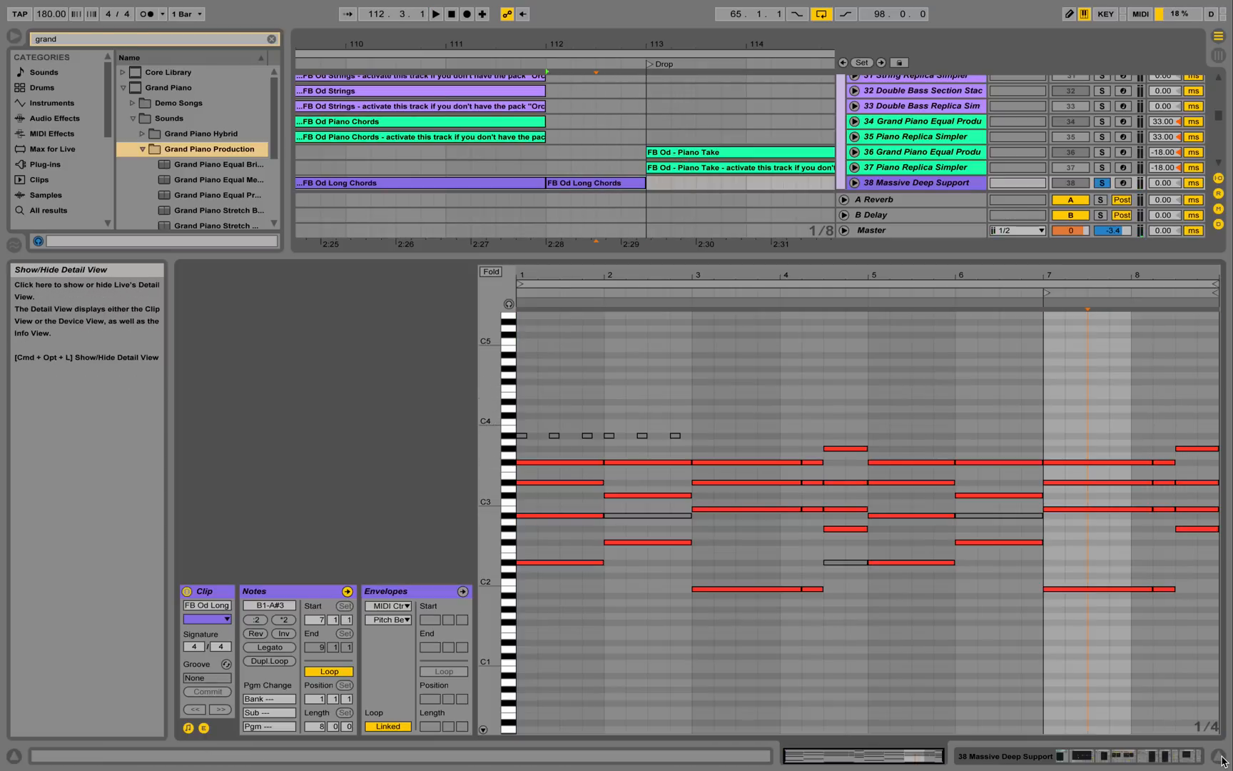
pyautogui.click(1219, 756)
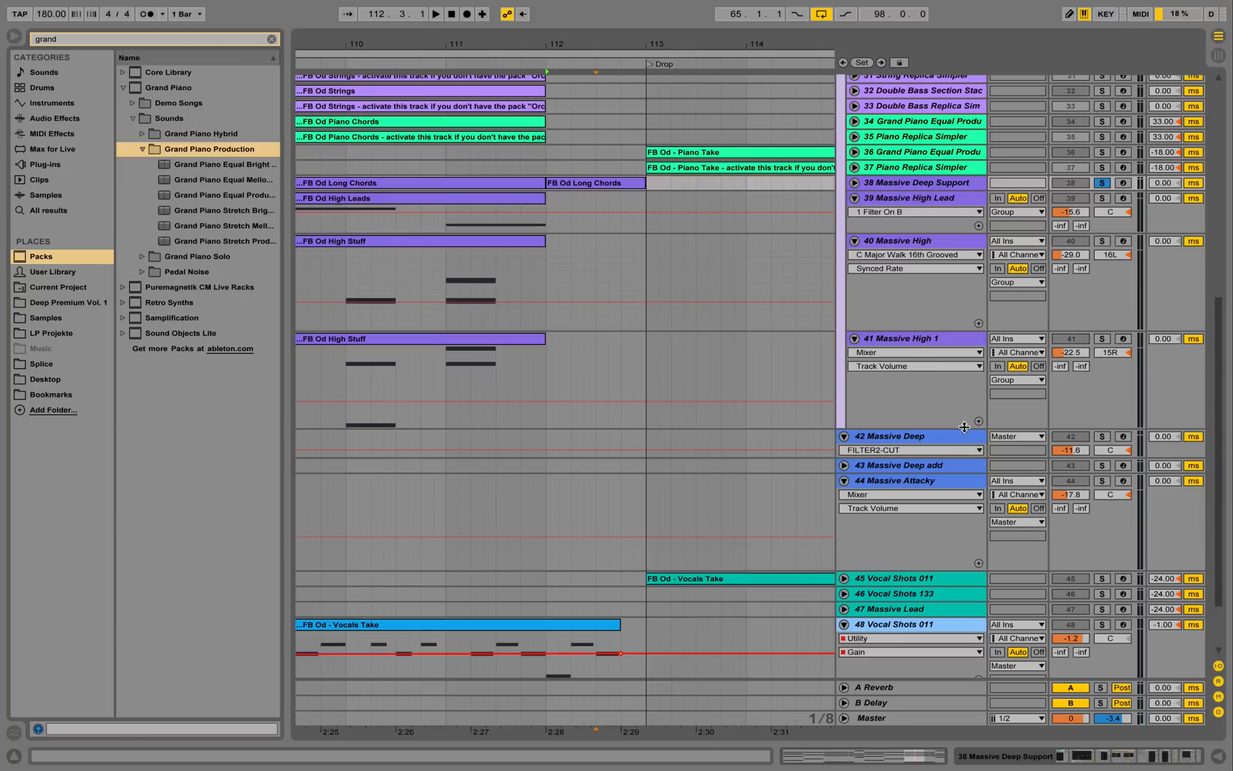
pyautogui.doubleClick(910, 184)
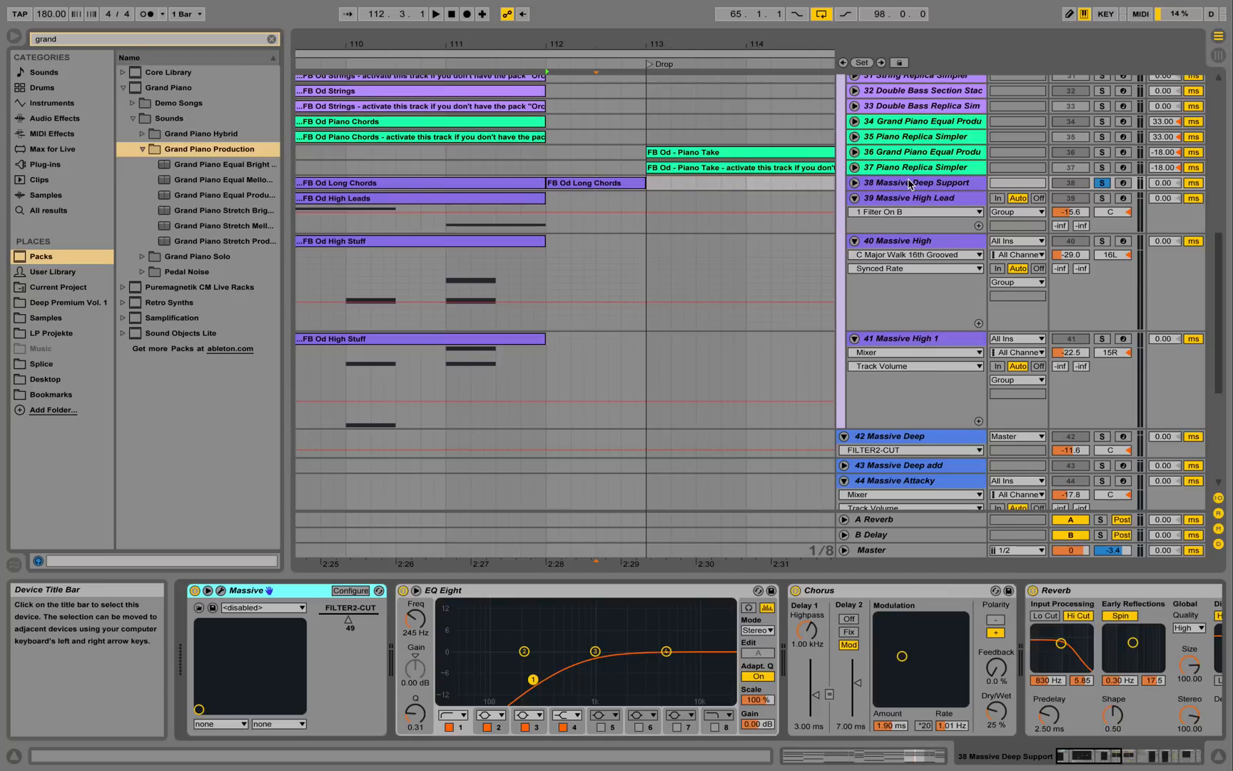
pyautogui.scroll(6, 866, 190)
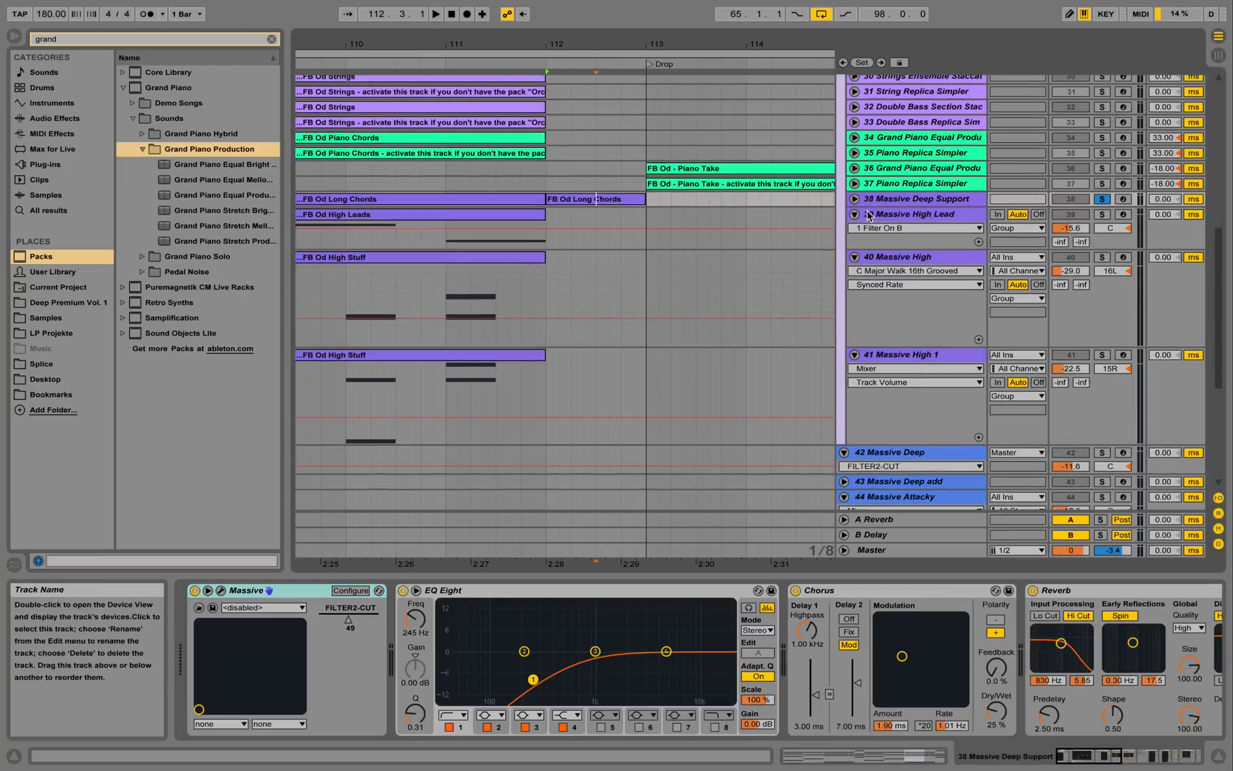
pyautogui.click(878, 209)
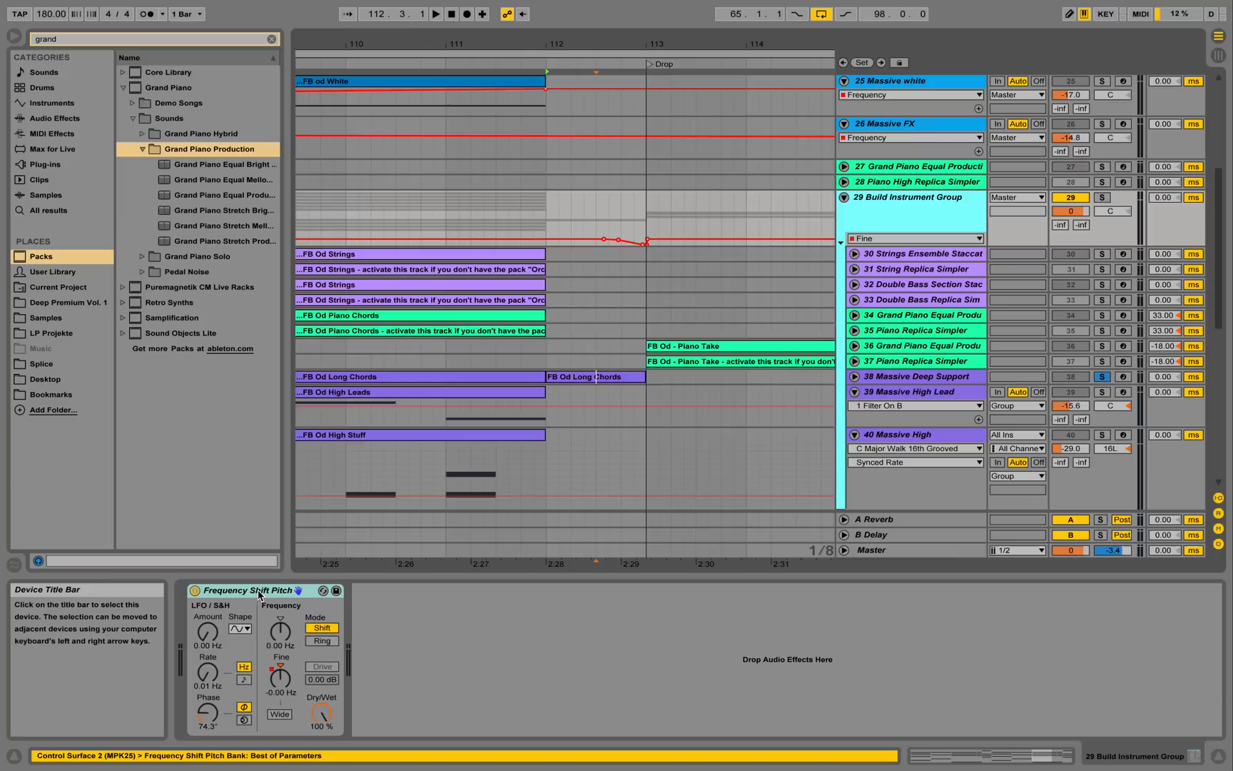
pyautogui.scroll(8, 646, 183)
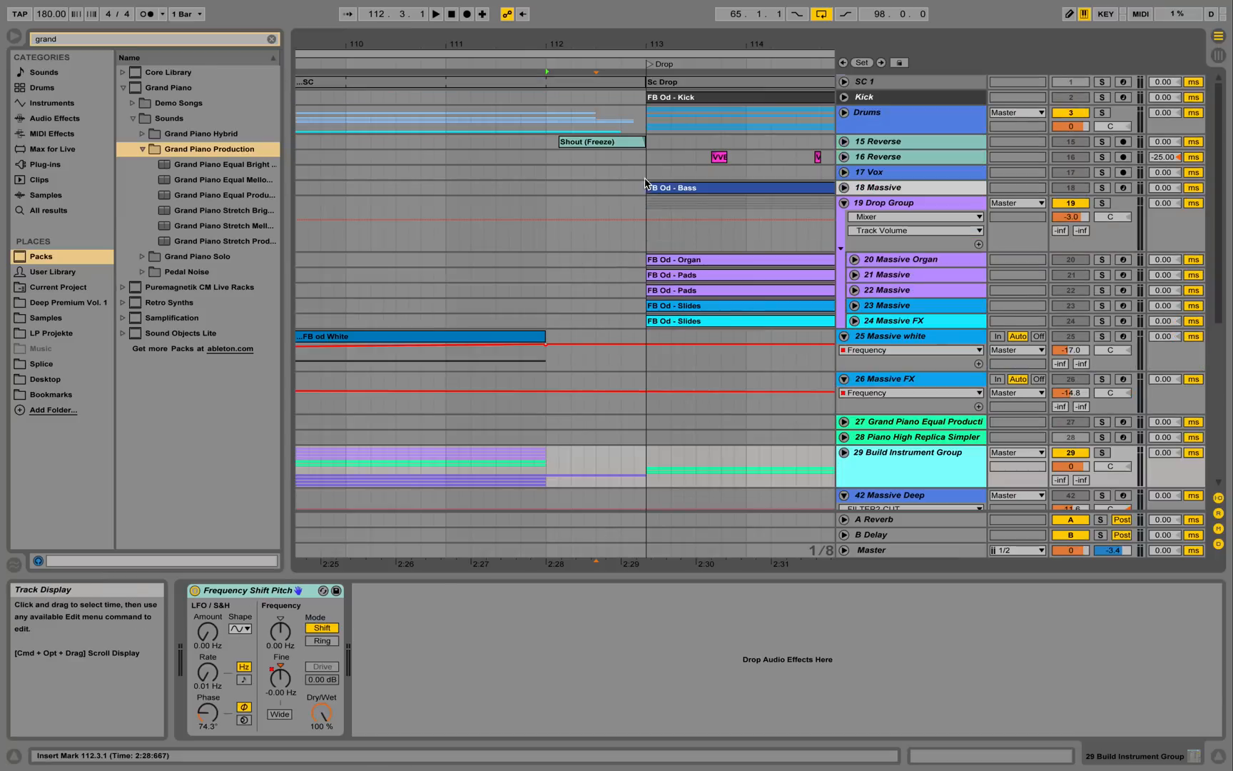
pyautogui.moveTo(623, 46); pyautogui.dragTo(619, 41)
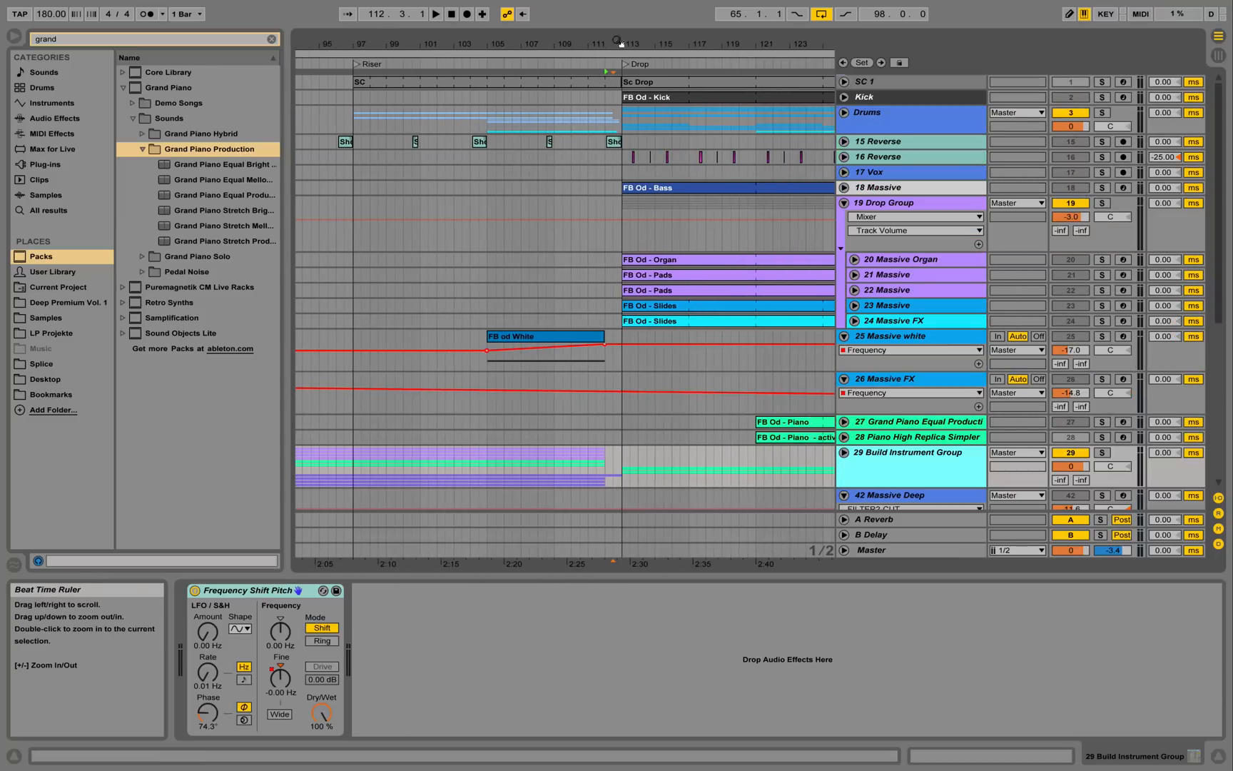
# Unfold the Drums group and Clap track, then solo Clap and play from bar 97.
pyautogui.click(844, 112)
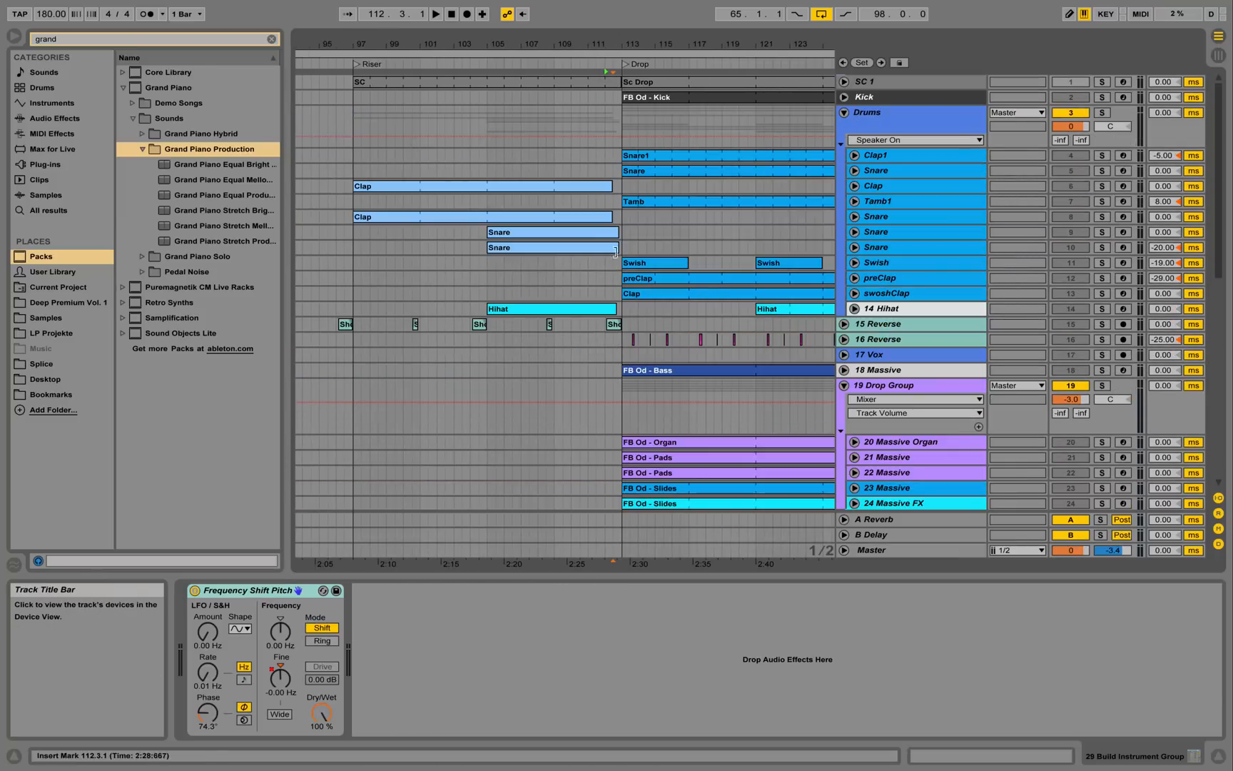
pyautogui.click(854, 186)
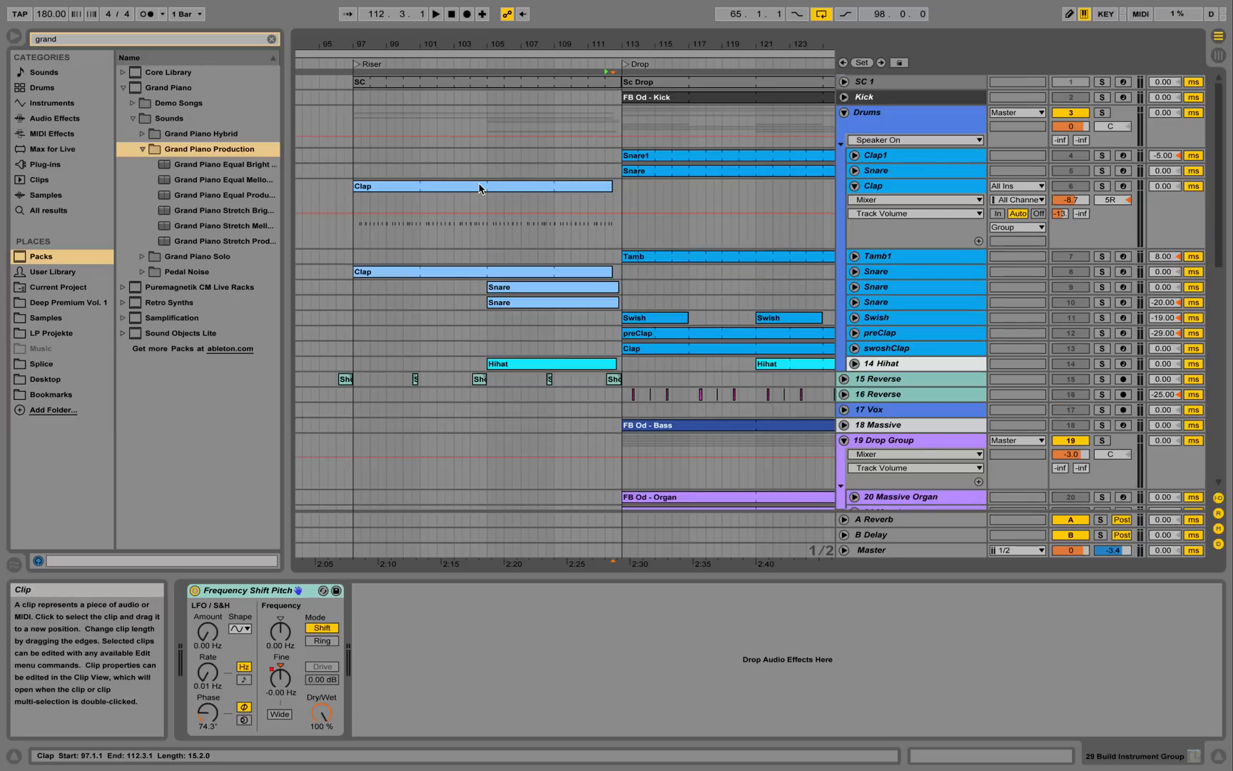
pyautogui.click(475, 187)
pyautogui.click(1104, 187)
pyautogui.press('space')
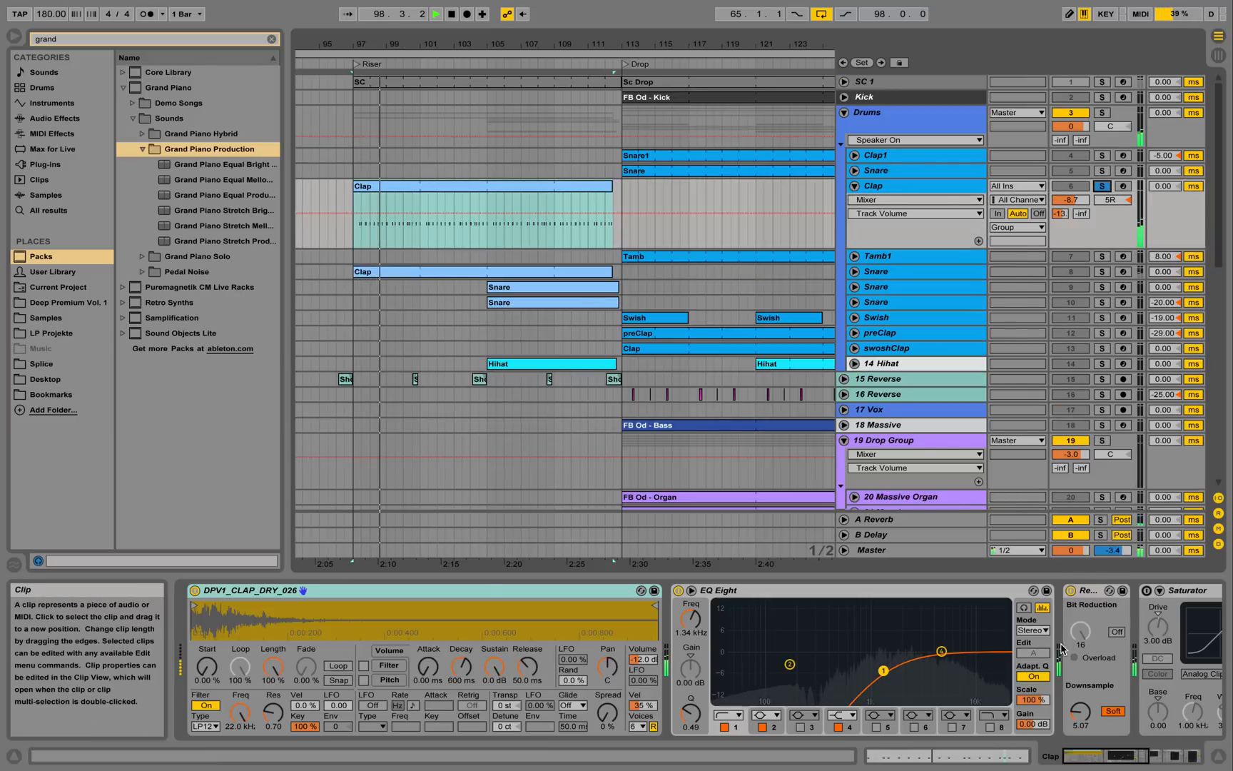
# Browse Audio Effects with the search cleared and pick Redux from the list.
pyautogui.click(51, 120)
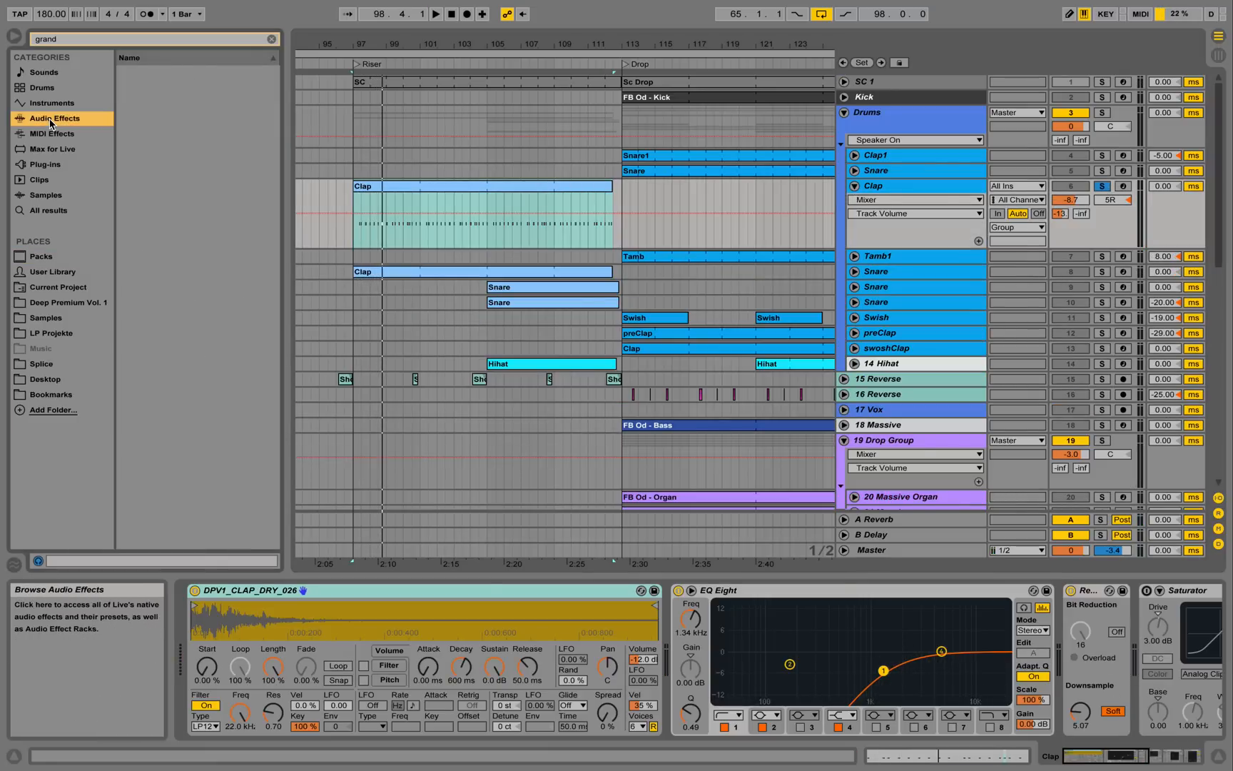
pyautogui.click(271, 39)
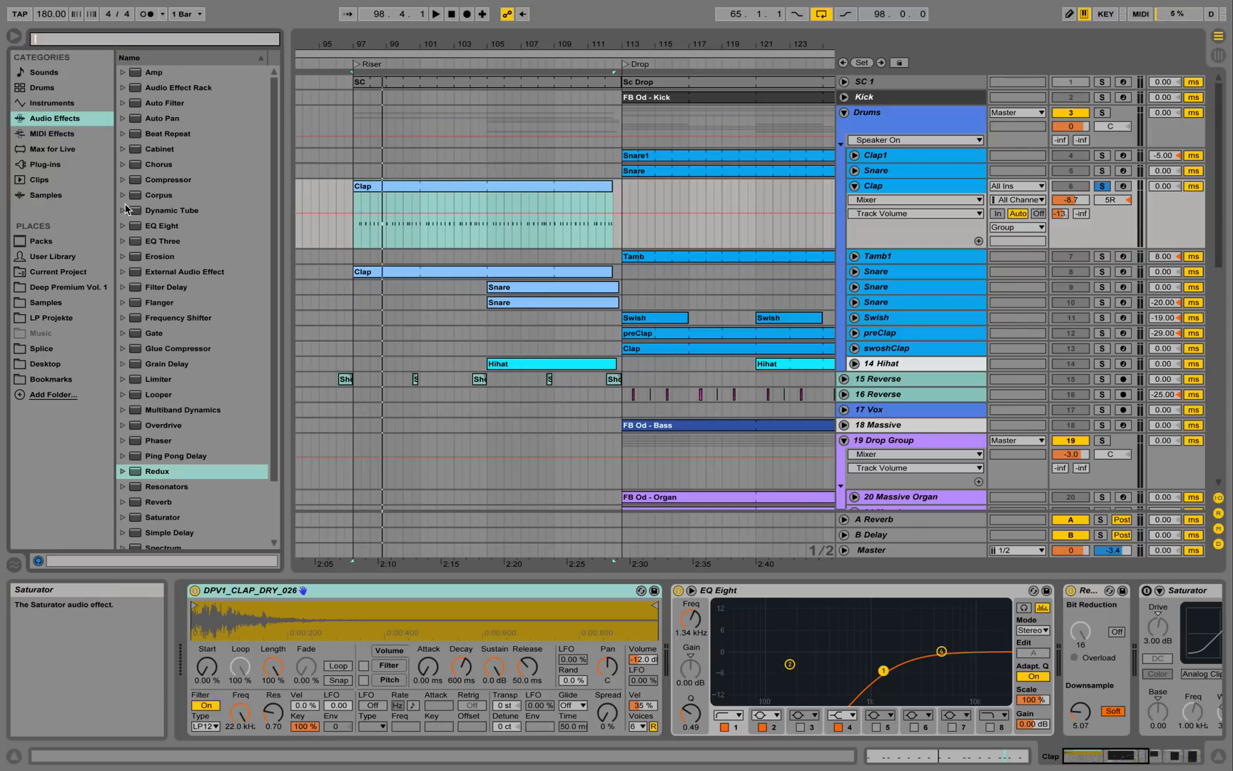
pyautogui.click(155, 477)
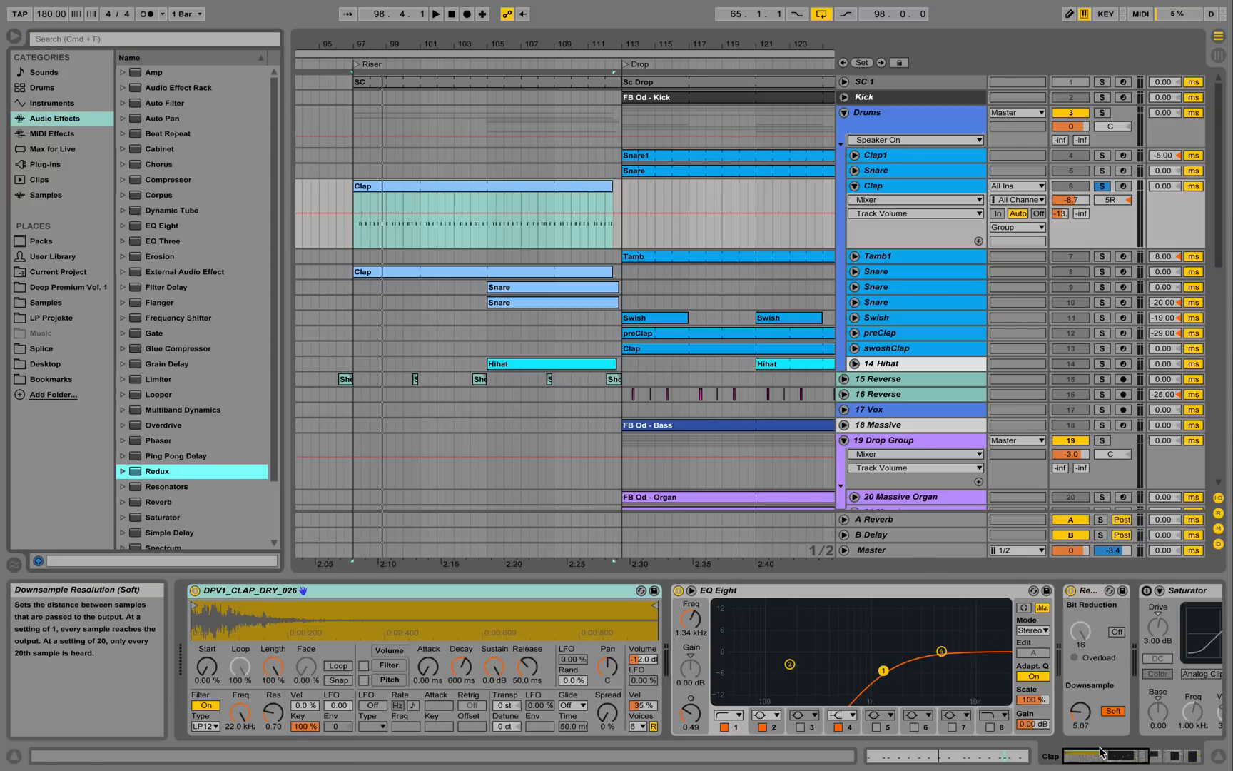
# Reveal the rest of Clap's effect chain and bypass, then re-enable, Redux during playback.
pyautogui.click(1155, 761)
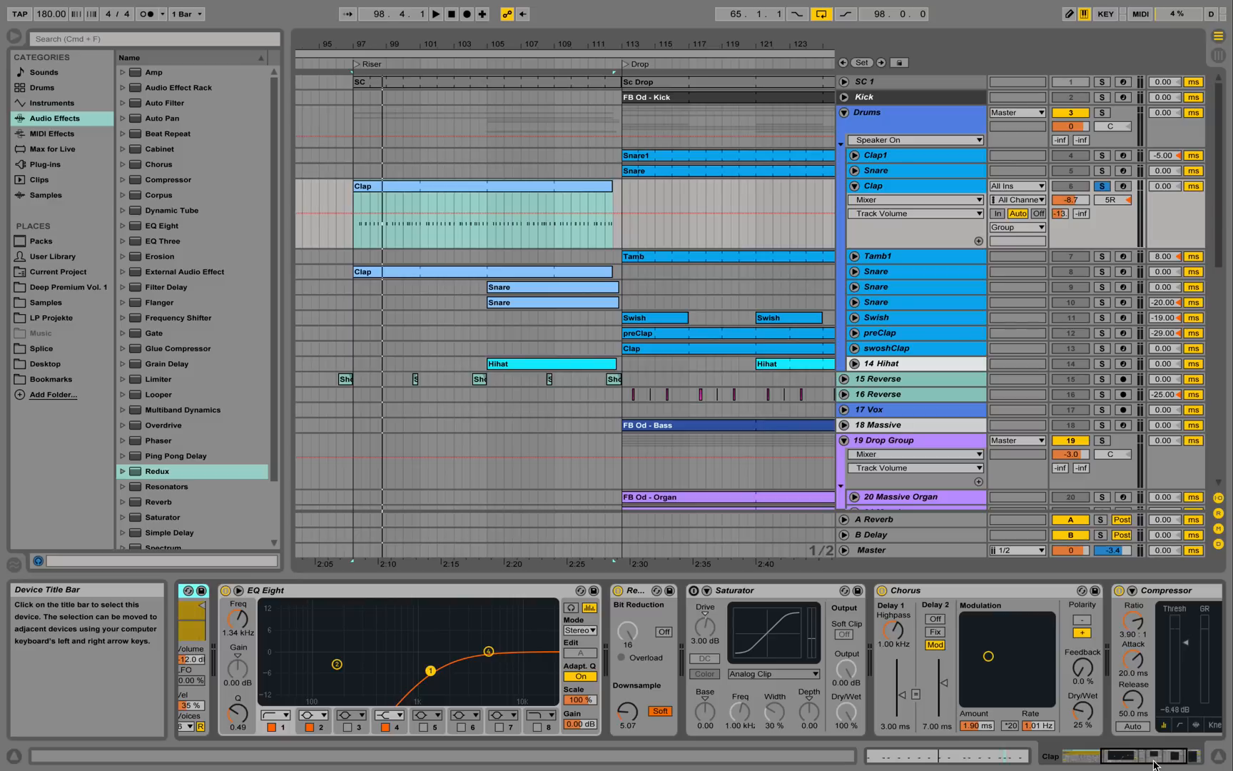
pyautogui.moveTo(1155, 765); pyautogui.dragTo(1103, 765)
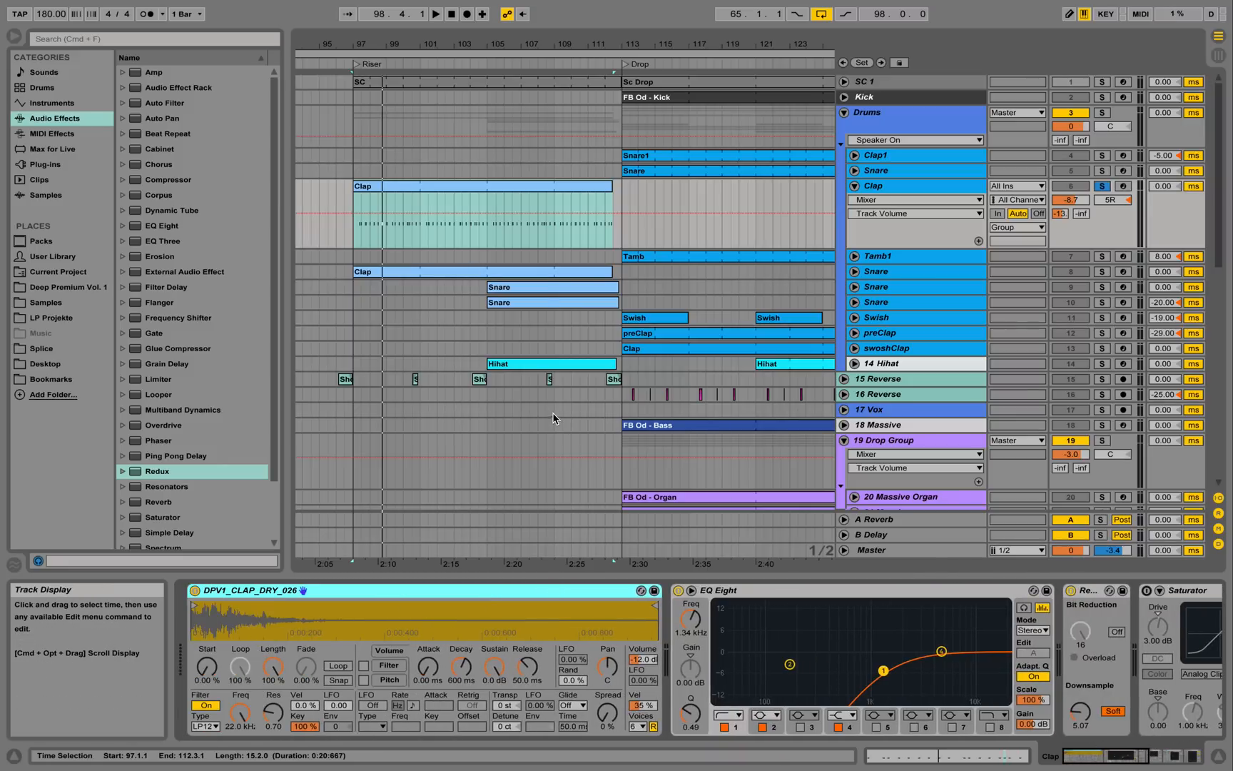
pyautogui.press('space')
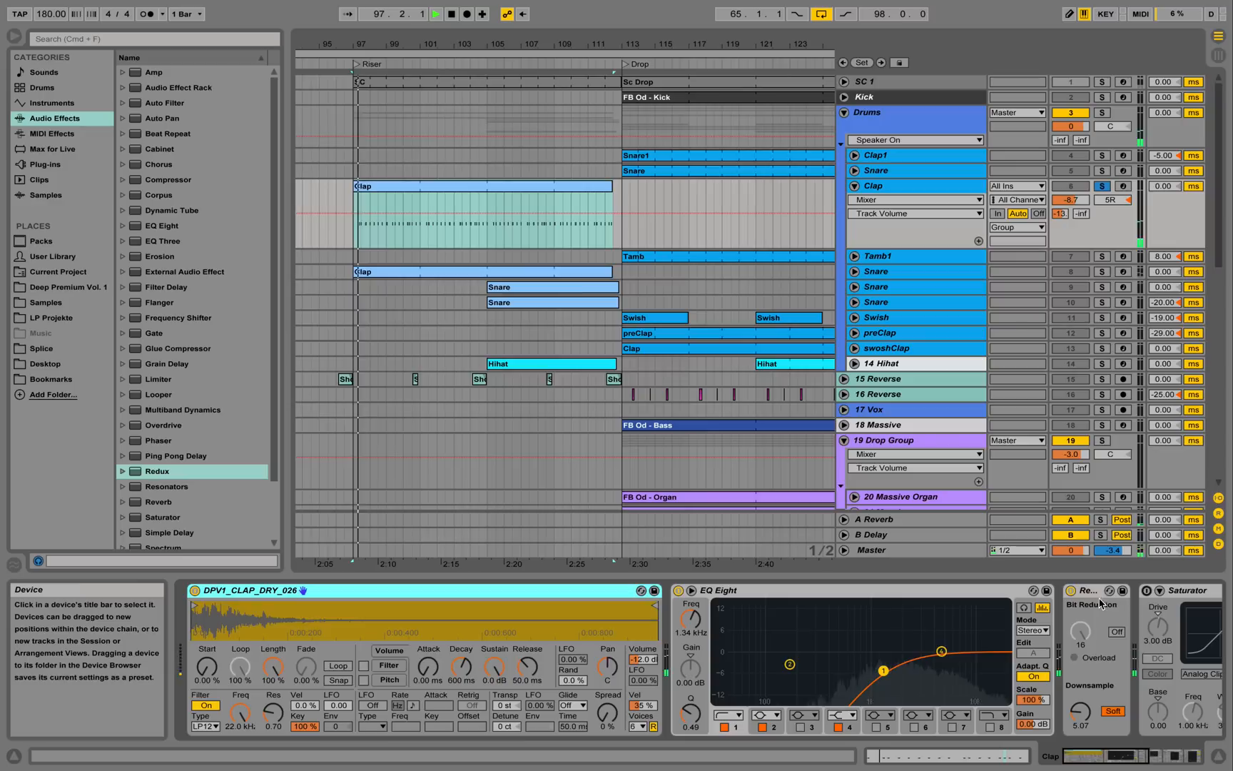
pyautogui.click(1072, 592)
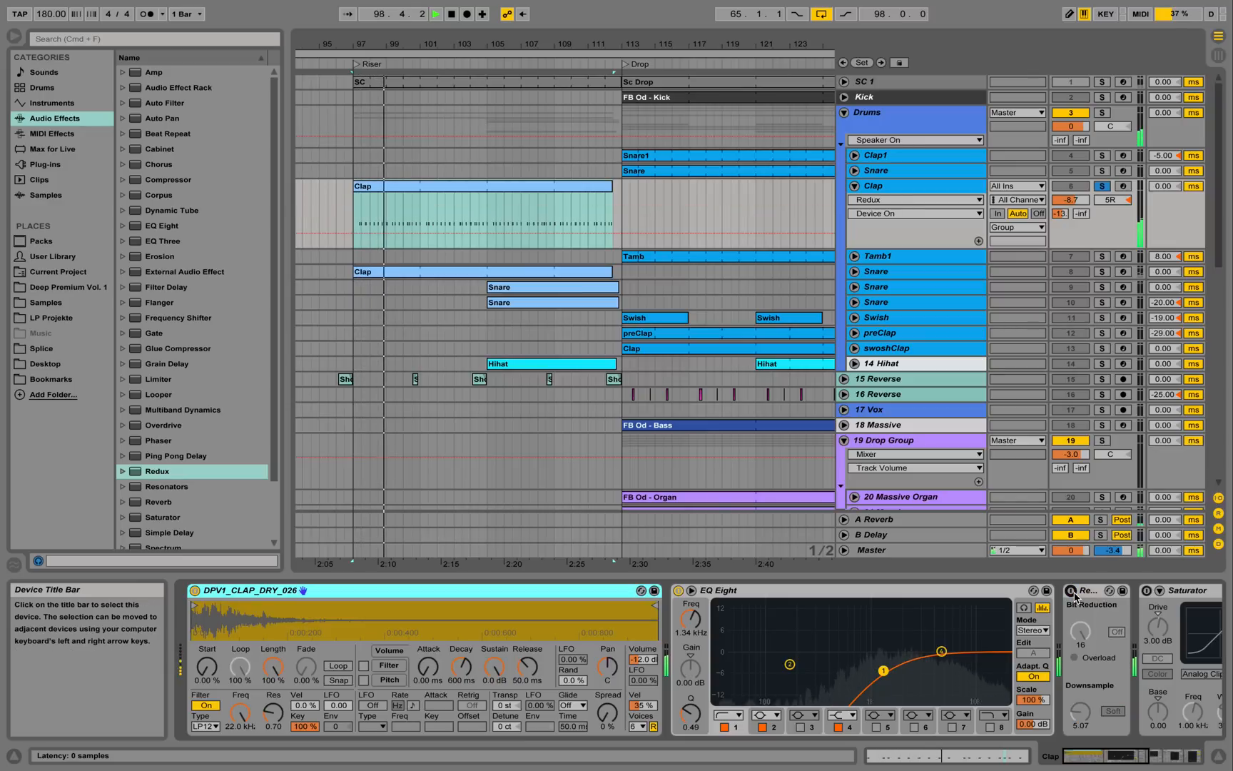
pyautogui.click(1073, 592)
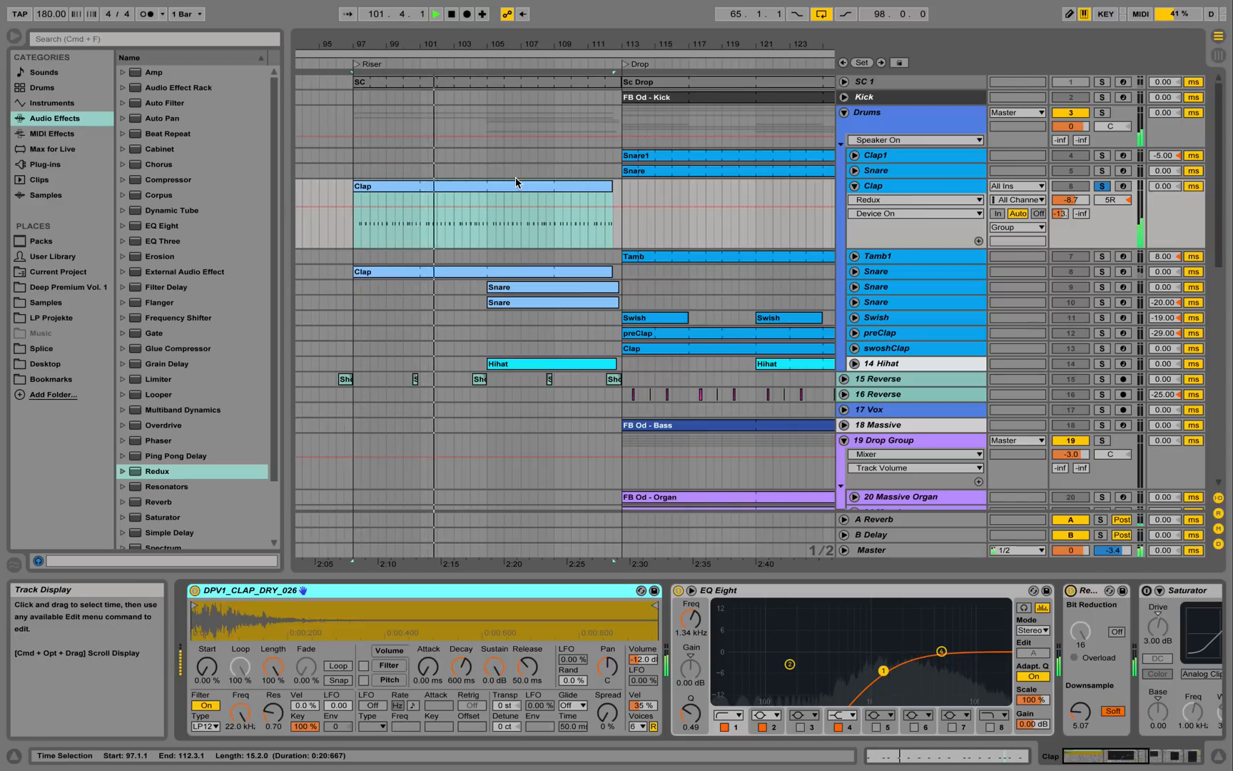
pyautogui.press('space')
# Play the Clap clip's C3 notes from 1.4.1, then unsolo Clap and hide the clip editor.
pyautogui.doubleClick(487, 186)
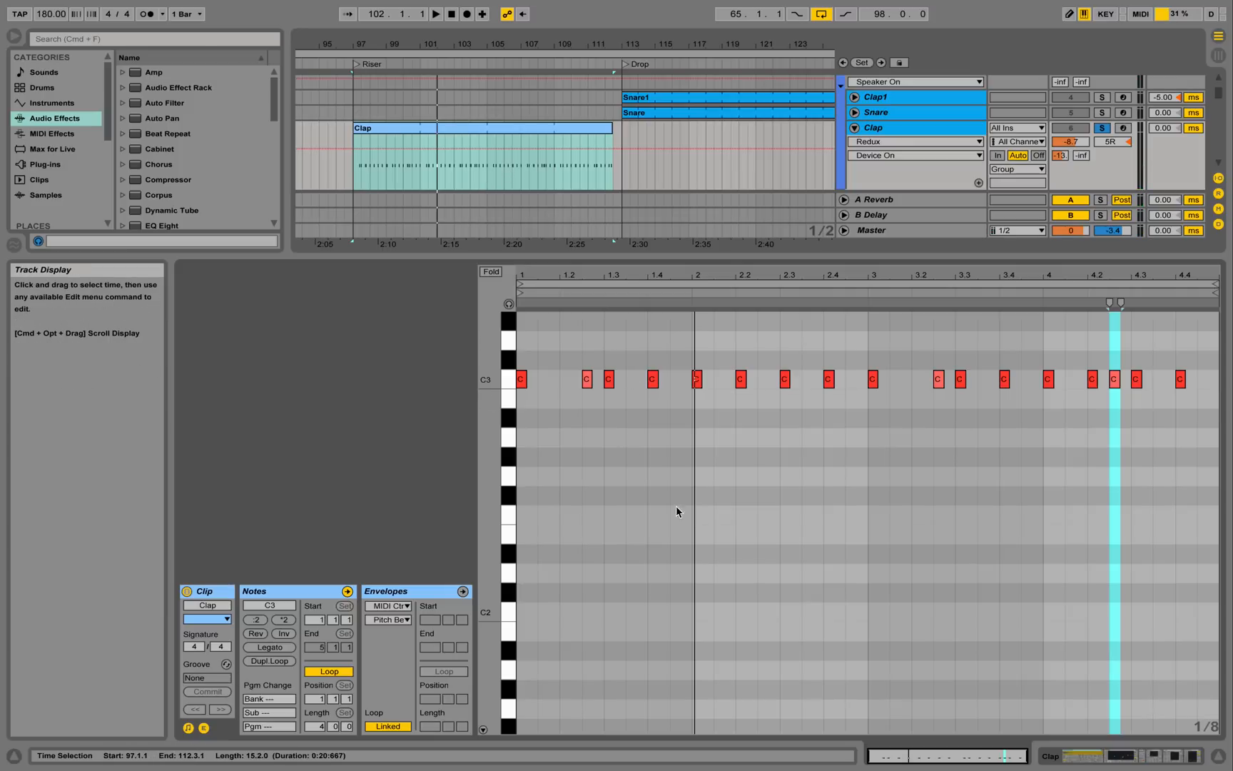
pyautogui.click(657, 508)
pyautogui.press('space')
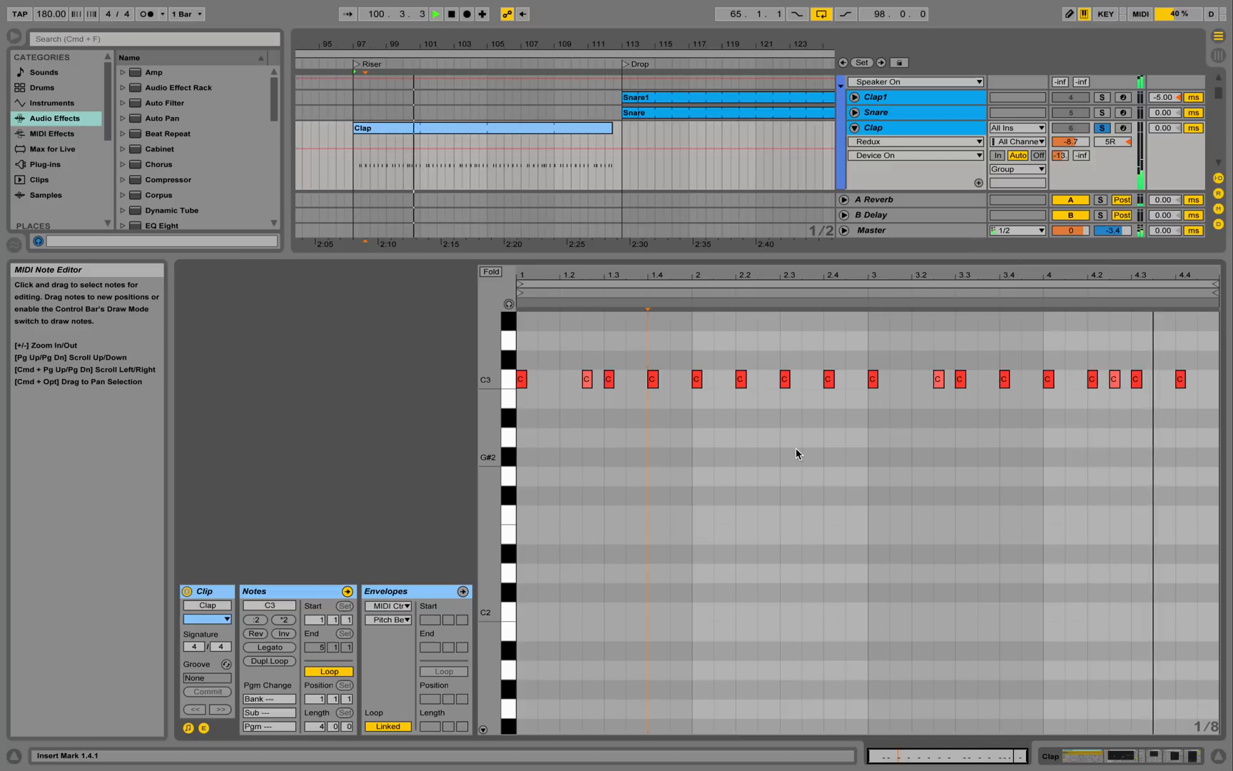
pyautogui.click(1102, 127)
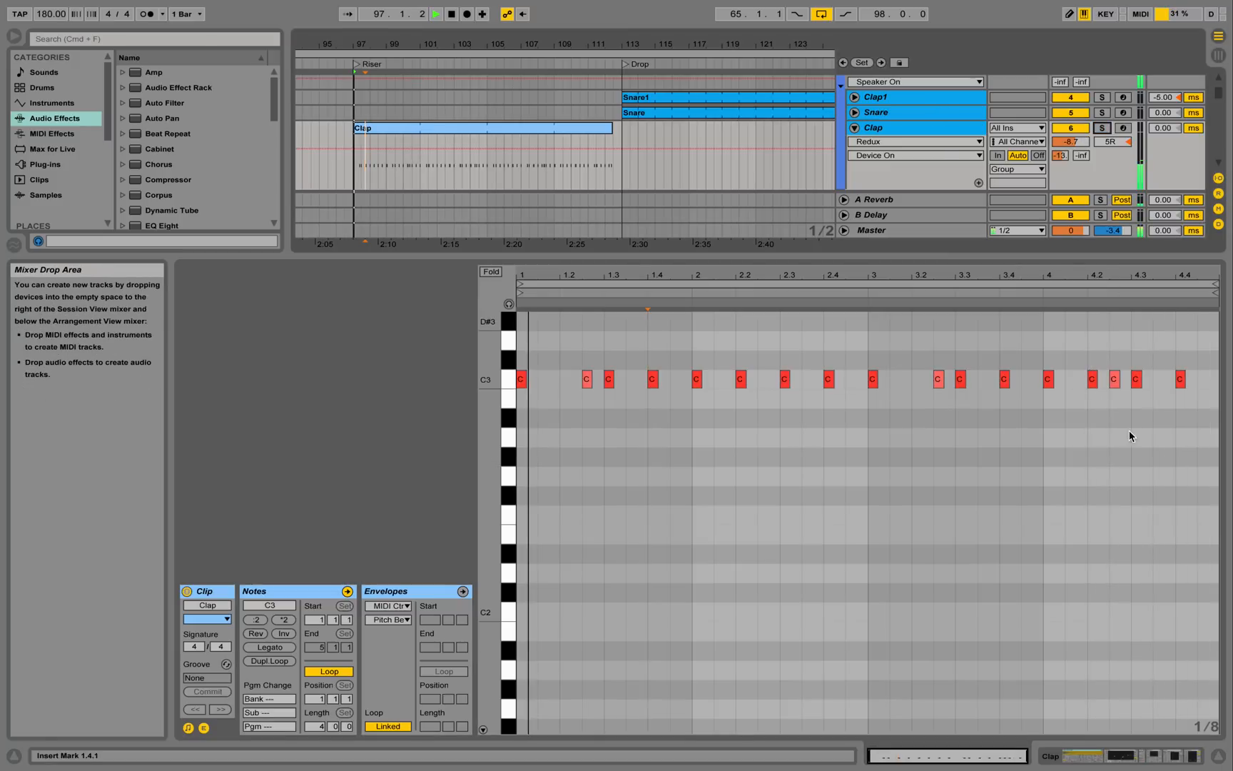
pyautogui.click(1219, 757)
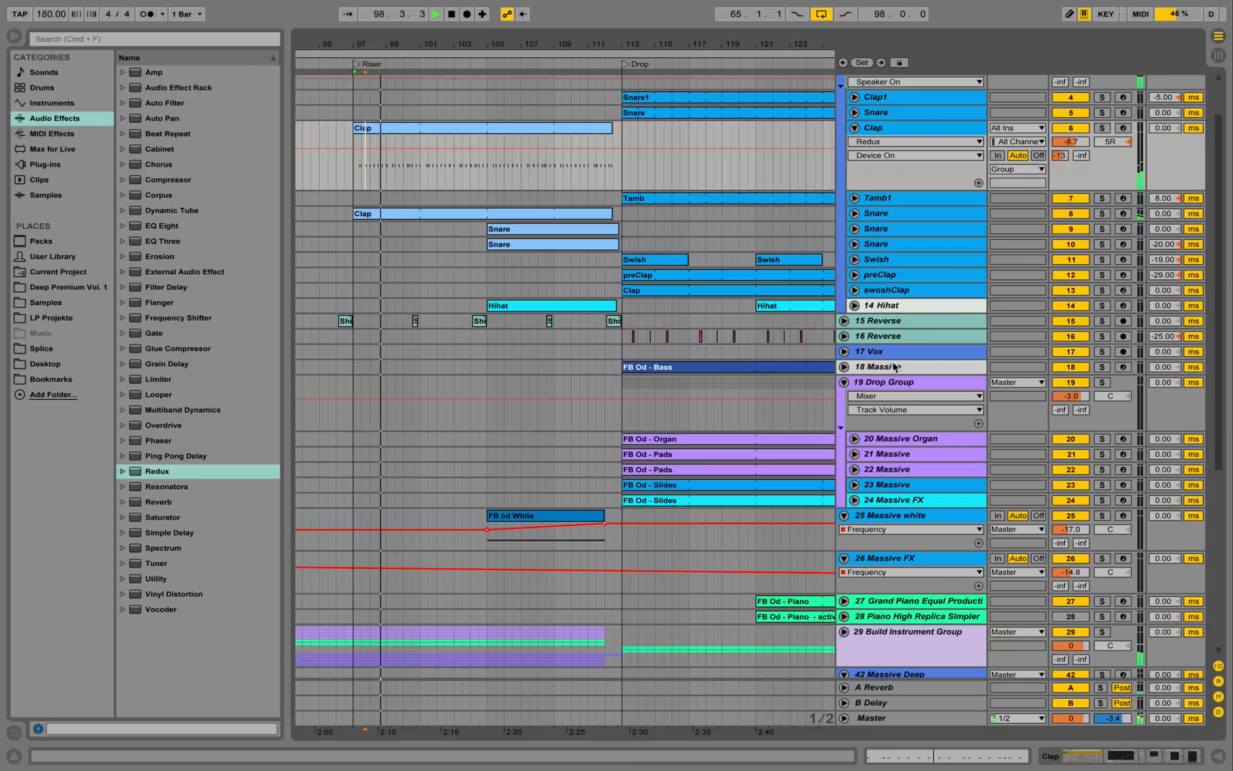
# Unfold Snare track 8, solo and play it, and open its device chain.
pyautogui.click(855, 214)
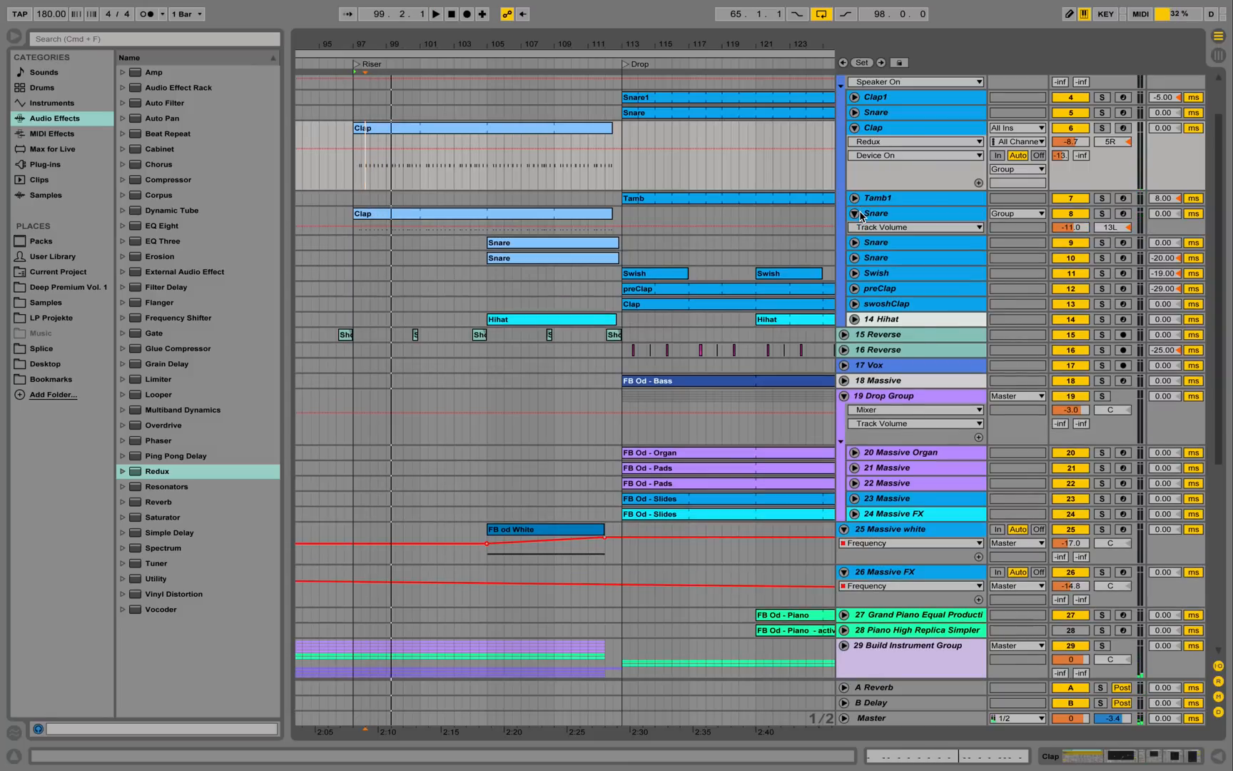
pyautogui.click(889, 214)
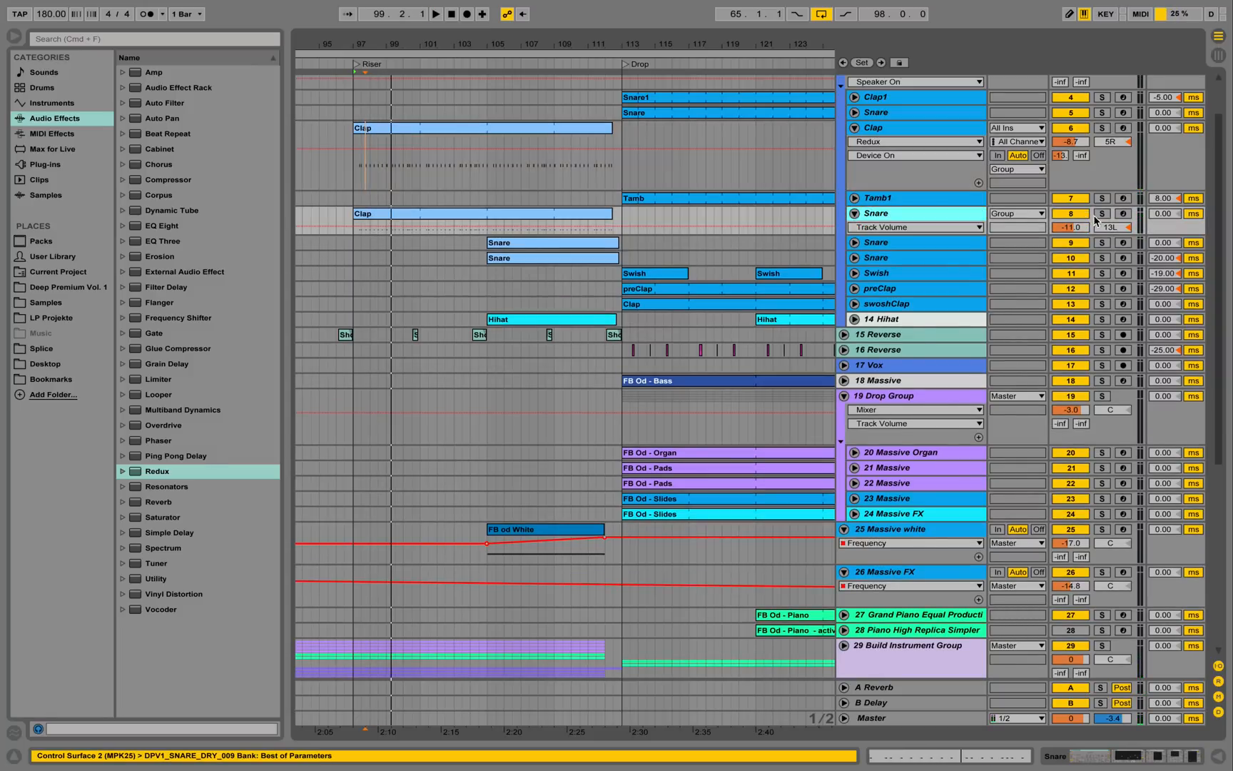
pyautogui.click(1102, 214)
pyautogui.press('space')
pyautogui.press('space')
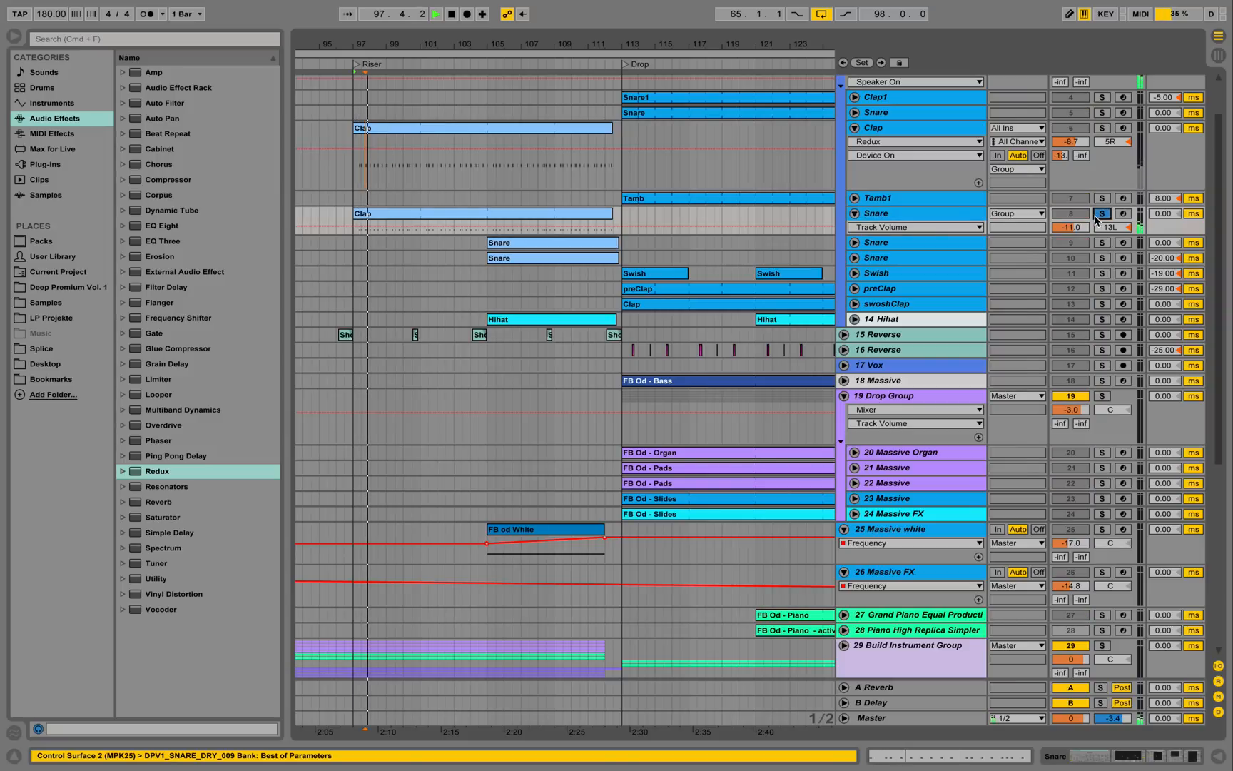
pyautogui.doubleClick(924, 213)
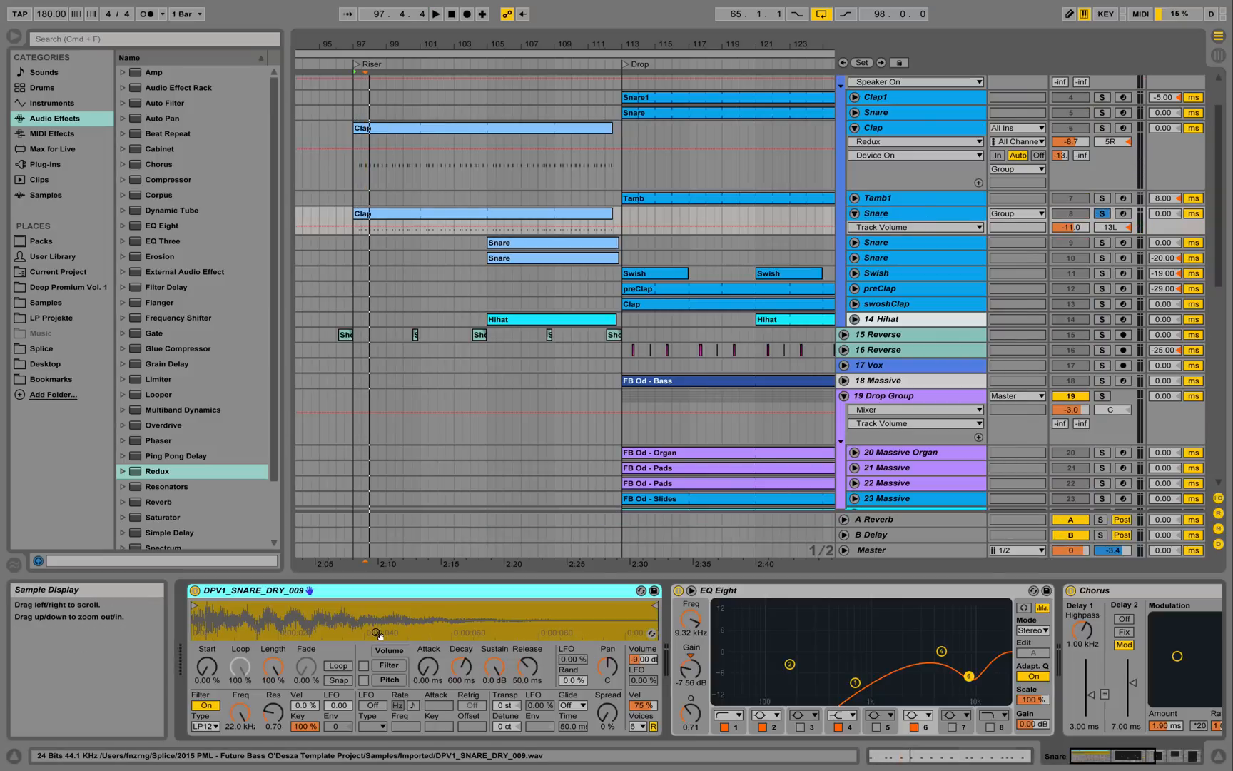
pyautogui.press('space')
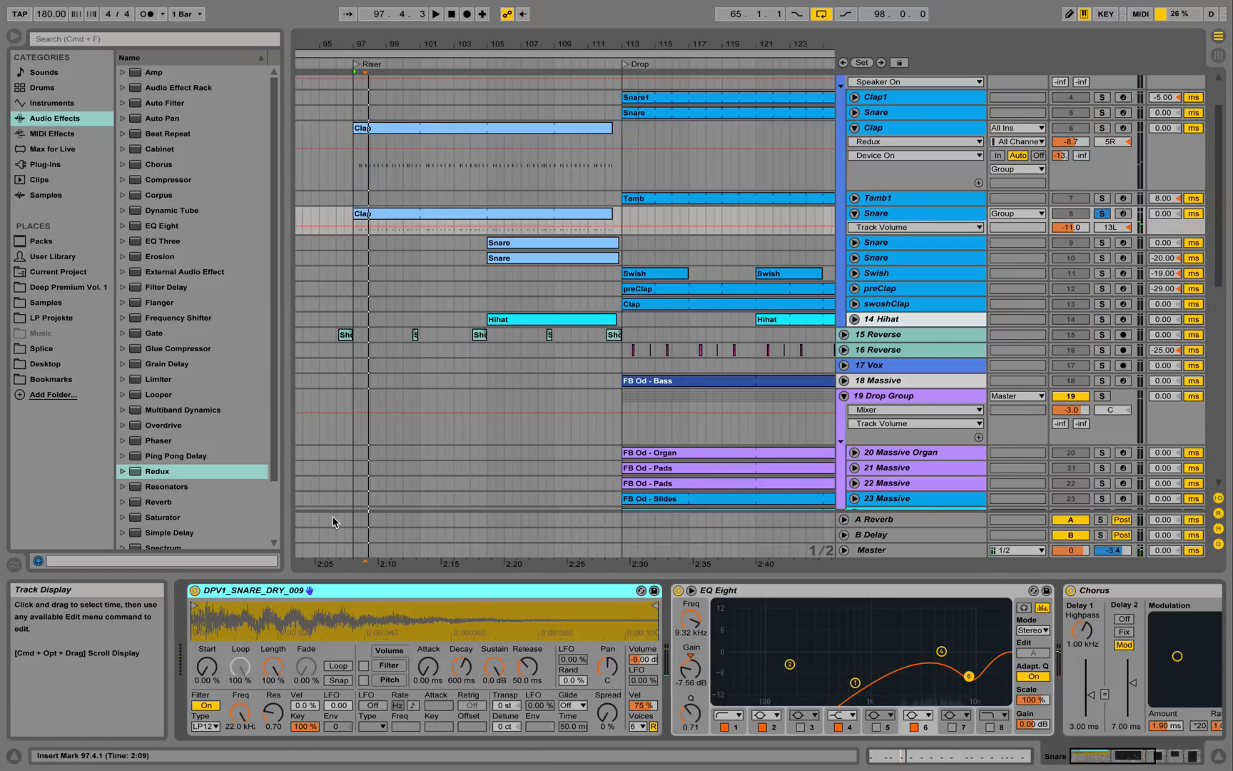
# Browse the Deep Premium Vol. 1 pack, unsolo track 8, and unfold Snare track 9 to show its chain.
pyautogui.click(68, 287)
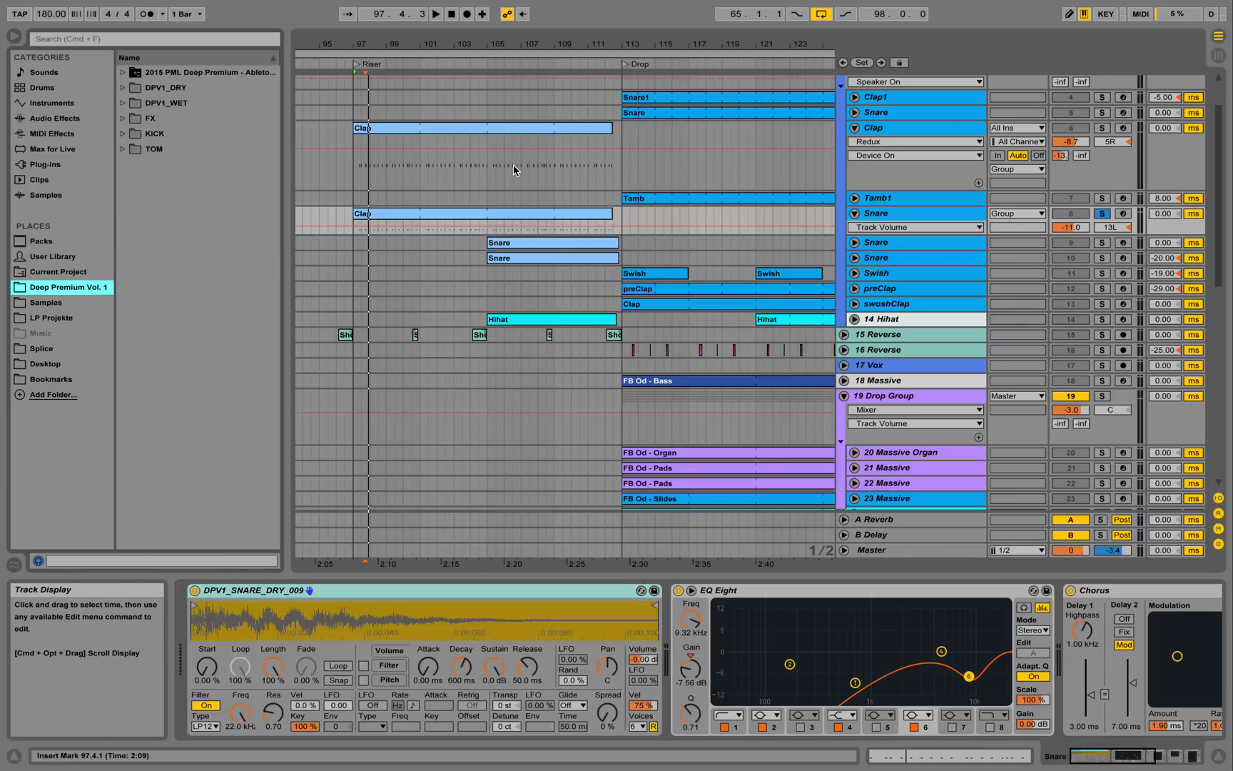
pyautogui.press('space')
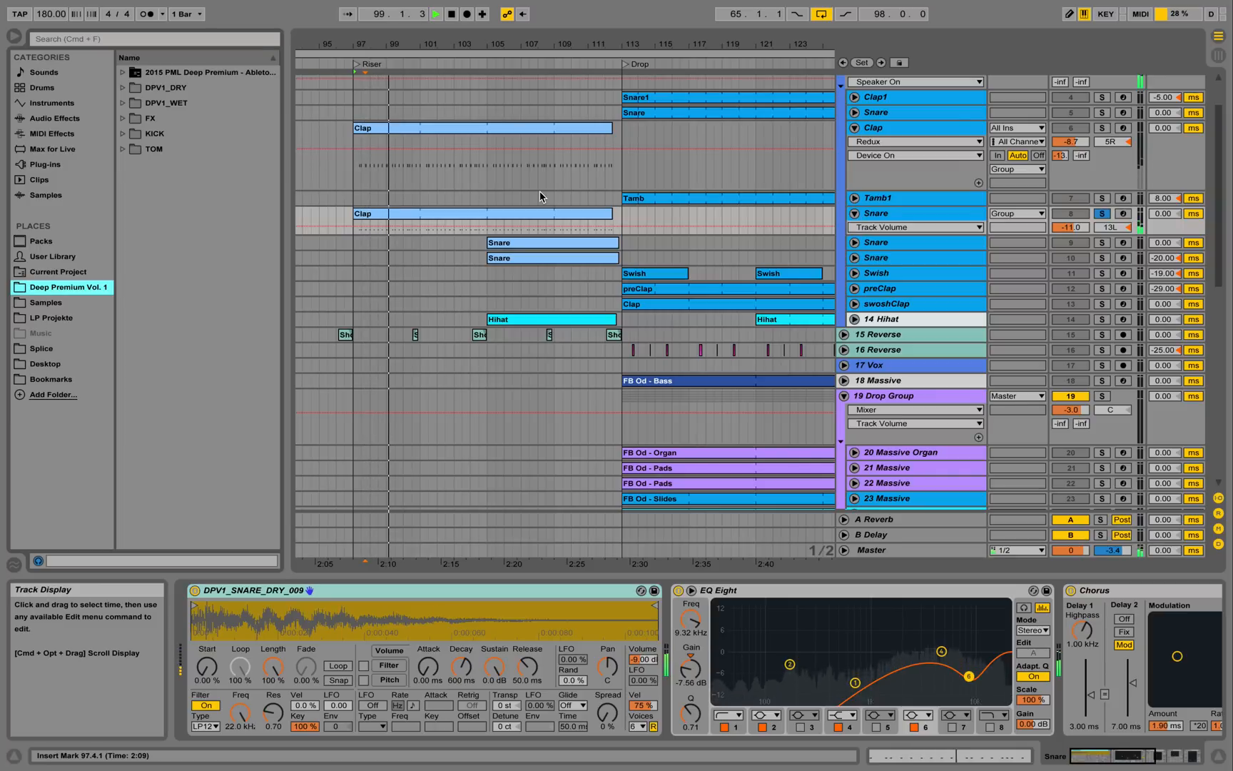
pyautogui.press('space')
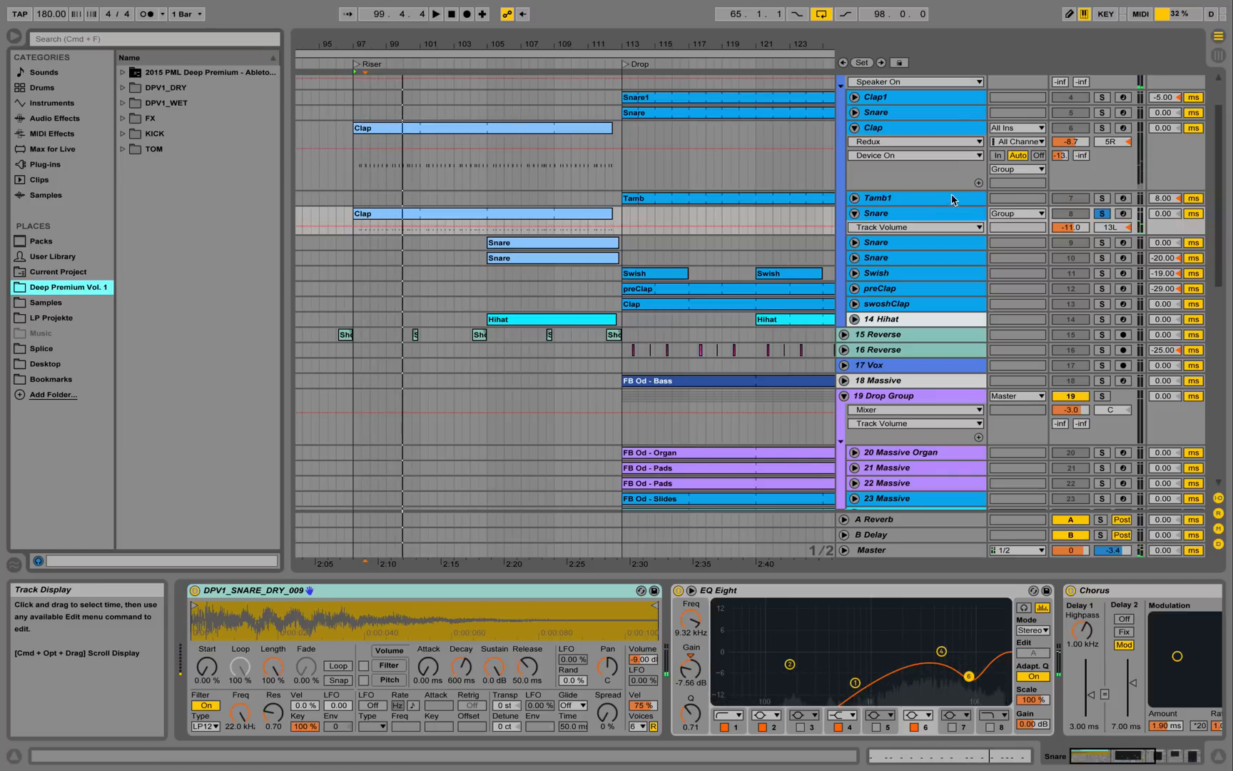
pyautogui.click(1103, 214)
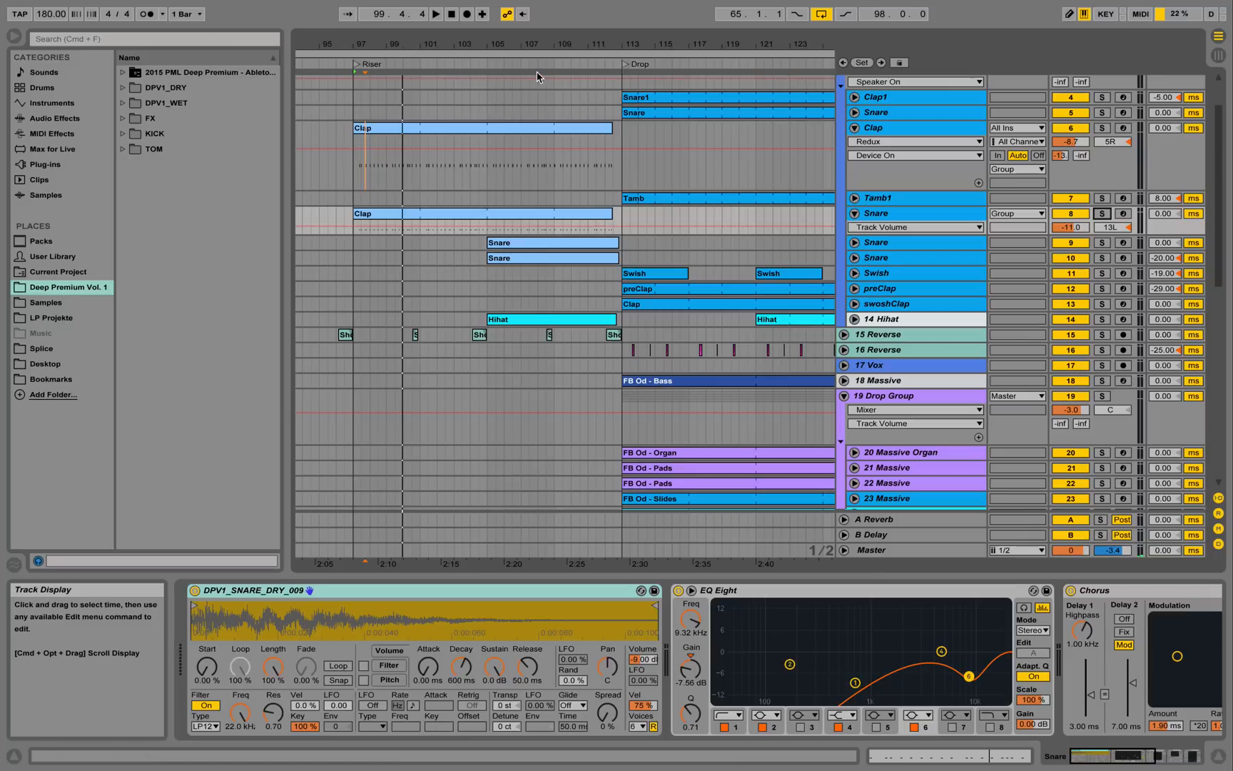
pyautogui.moveTo(518, 46); pyautogui.dragTo(518, 51)
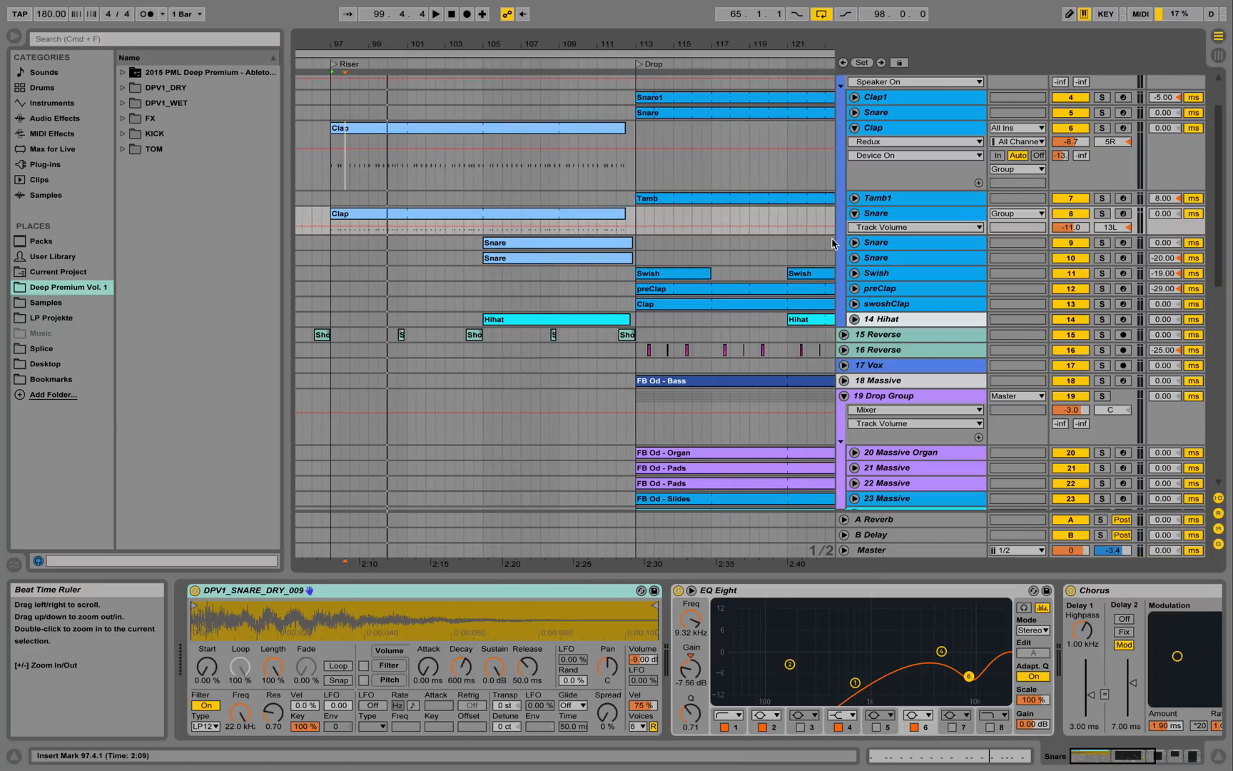
pyautogui.click(855, 243)
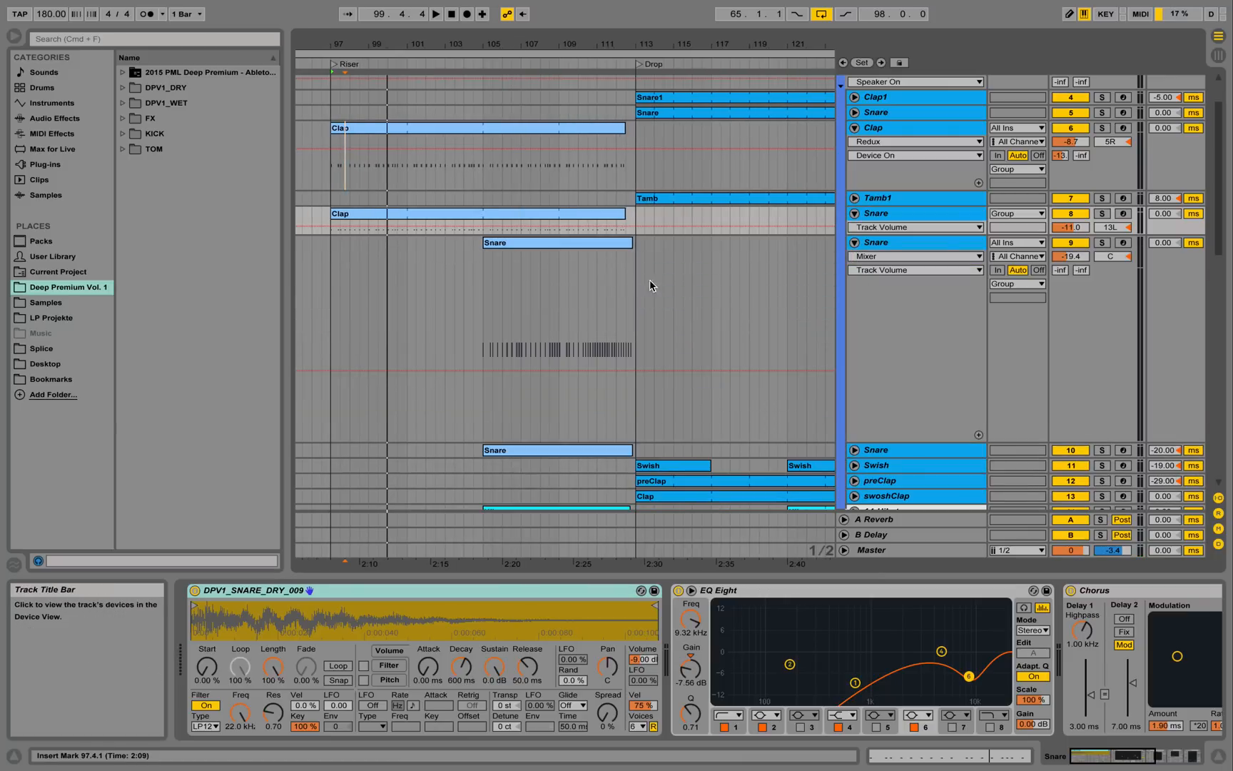
pyautogui.click(485, 284)
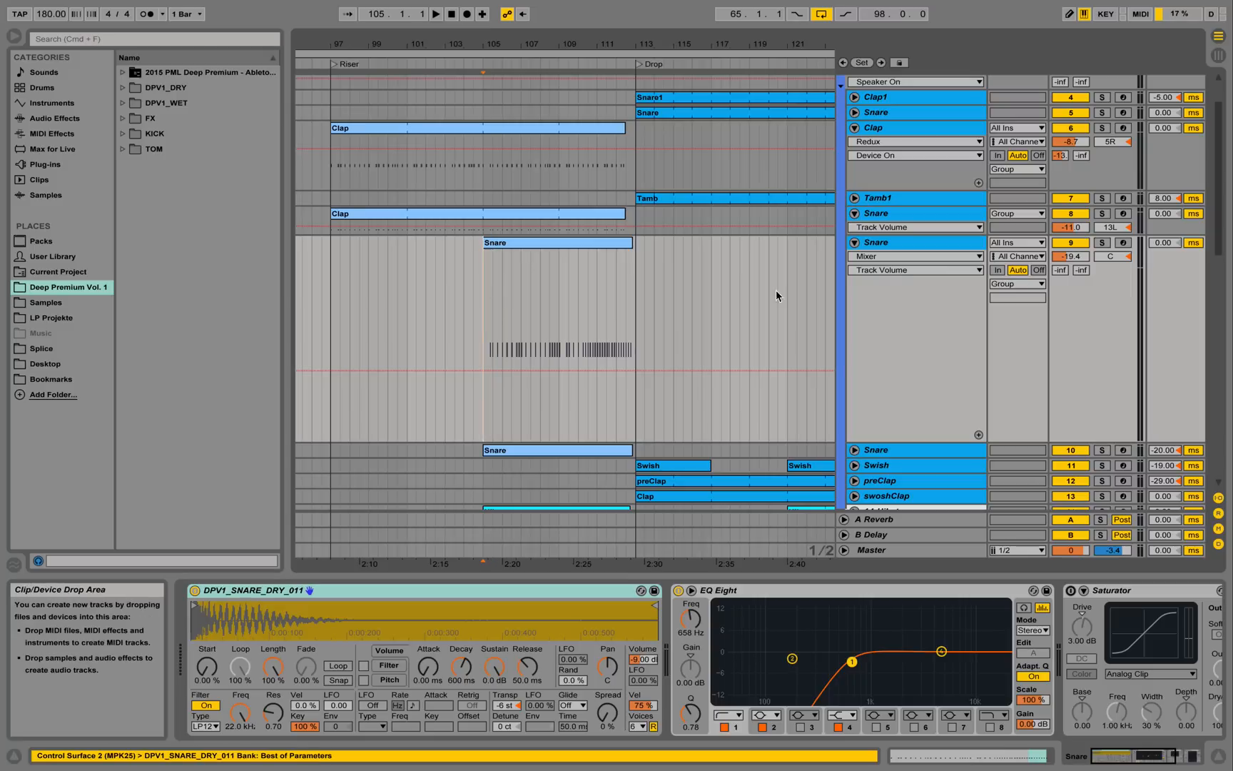
# Solo and play Snare track 9, review its clip's MIDI notes, then close the note editor.
pyautogui.click(1102, 242)
pyautogui.press('space')
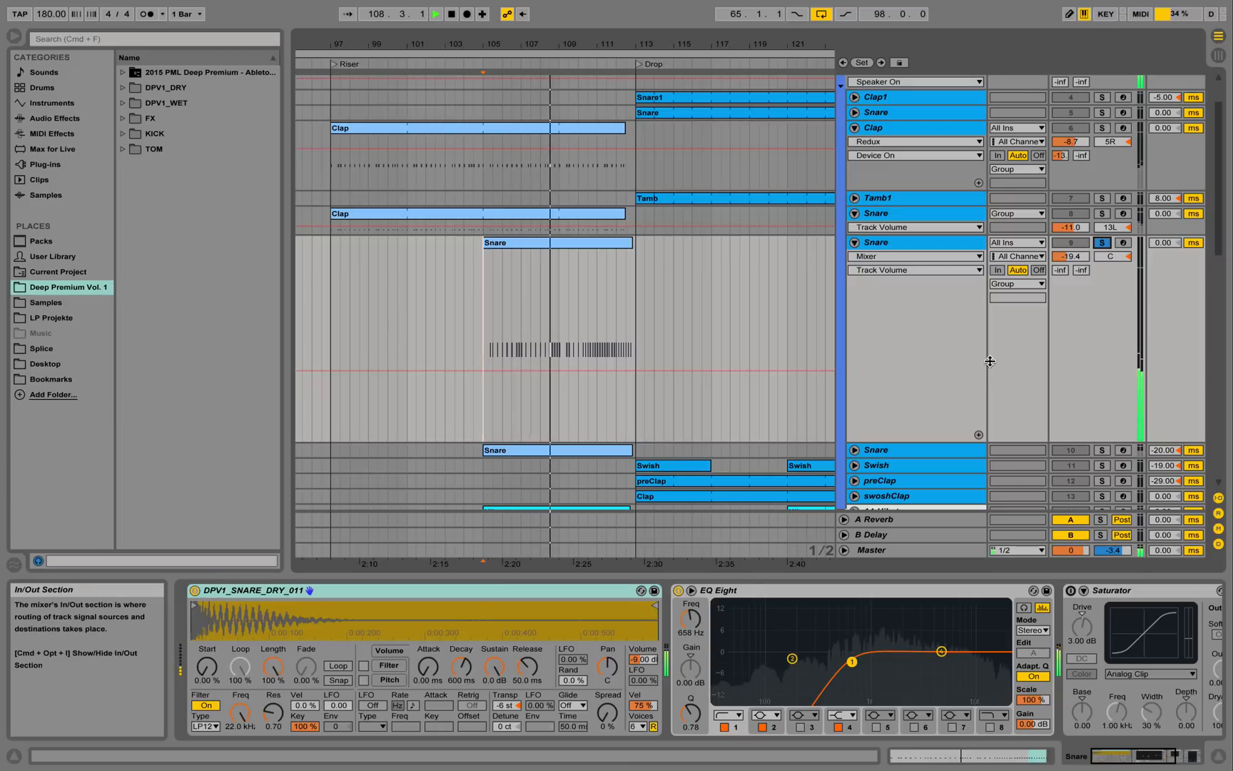
pyautogui.doubleClick(609, 243)
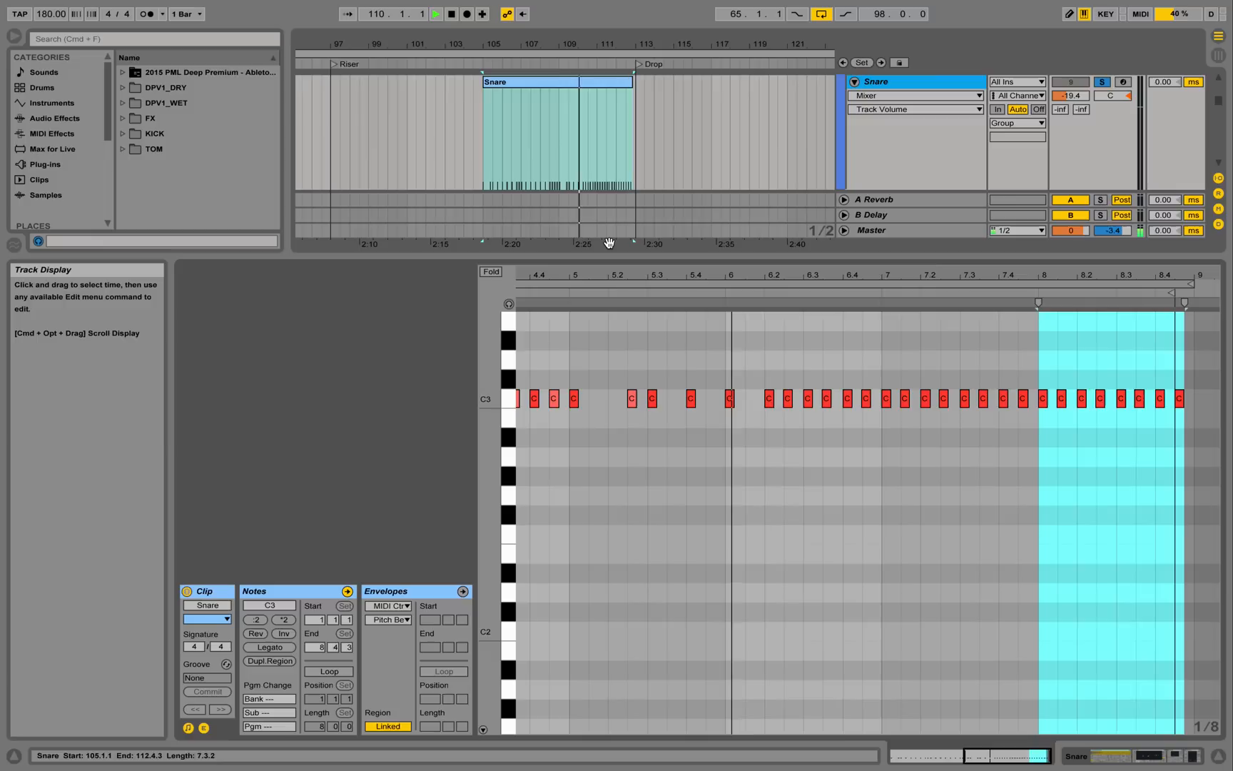
pyautogui.click(921, 488)
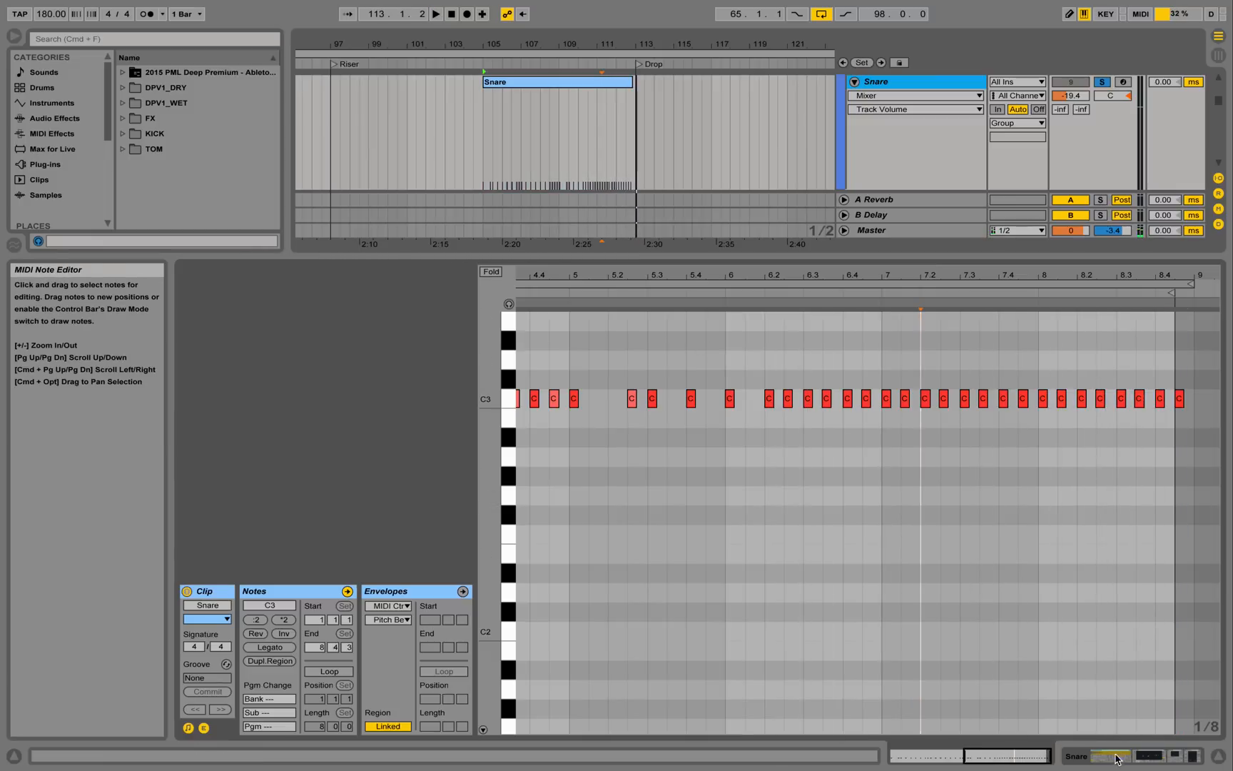
pyautogui.press('space')
pyautogui.click(1217, 758)
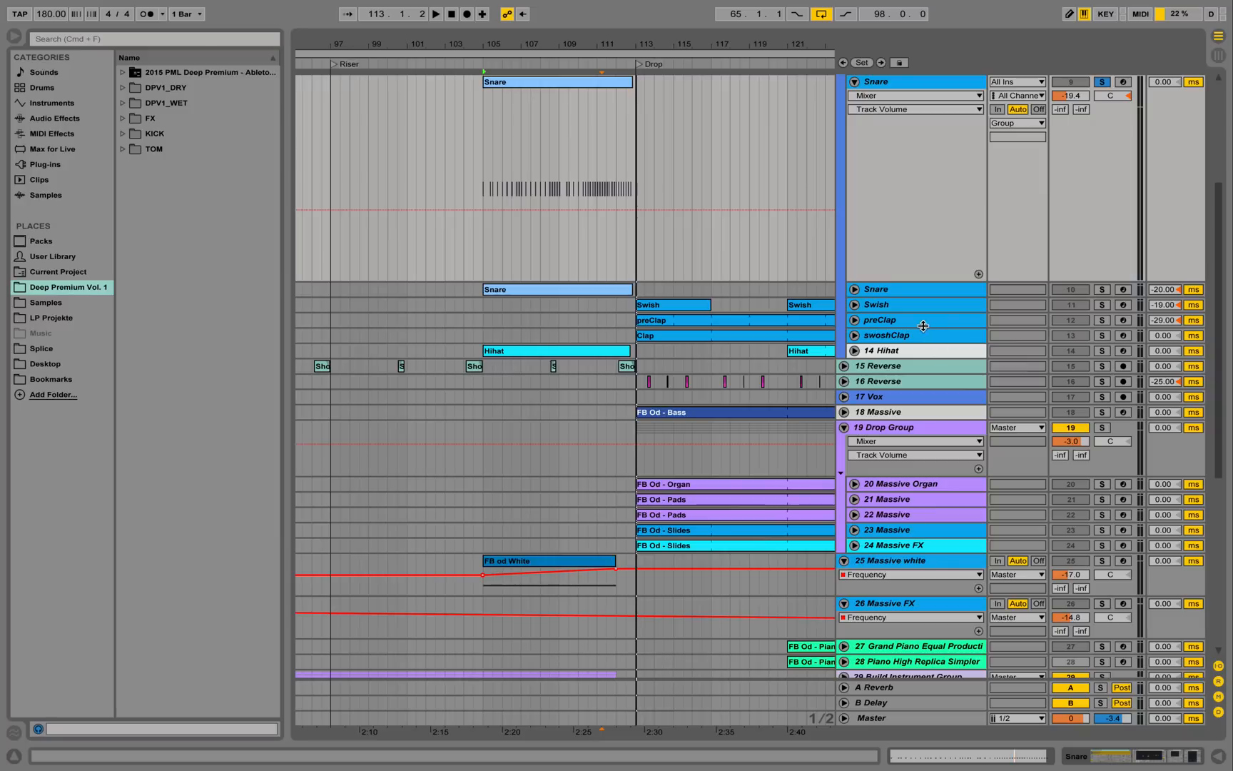
# Unfold and solo Snare track 10, play from bar 105, and open its clip's notes.
pyautogui.click(855, 290)
pyautogui.click(1103, 290)
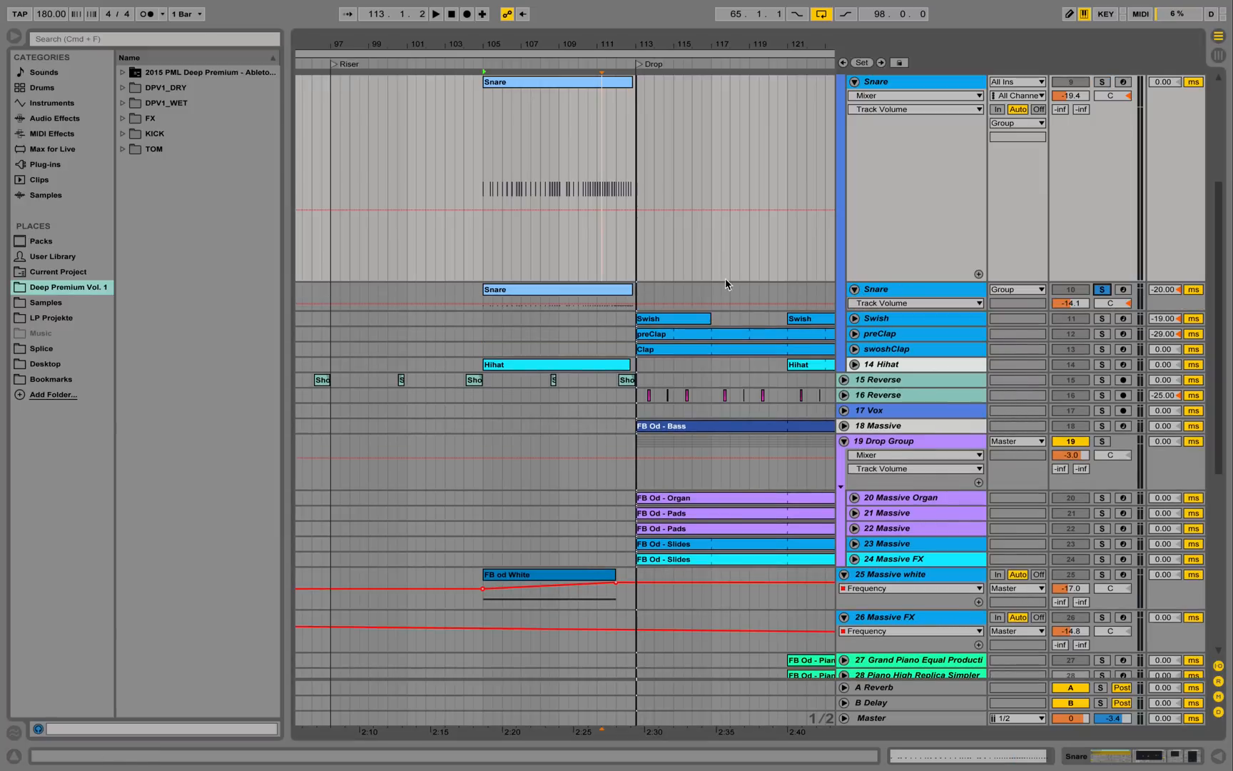
pyautogui.click(566, 301)
pyautogui.press('space')
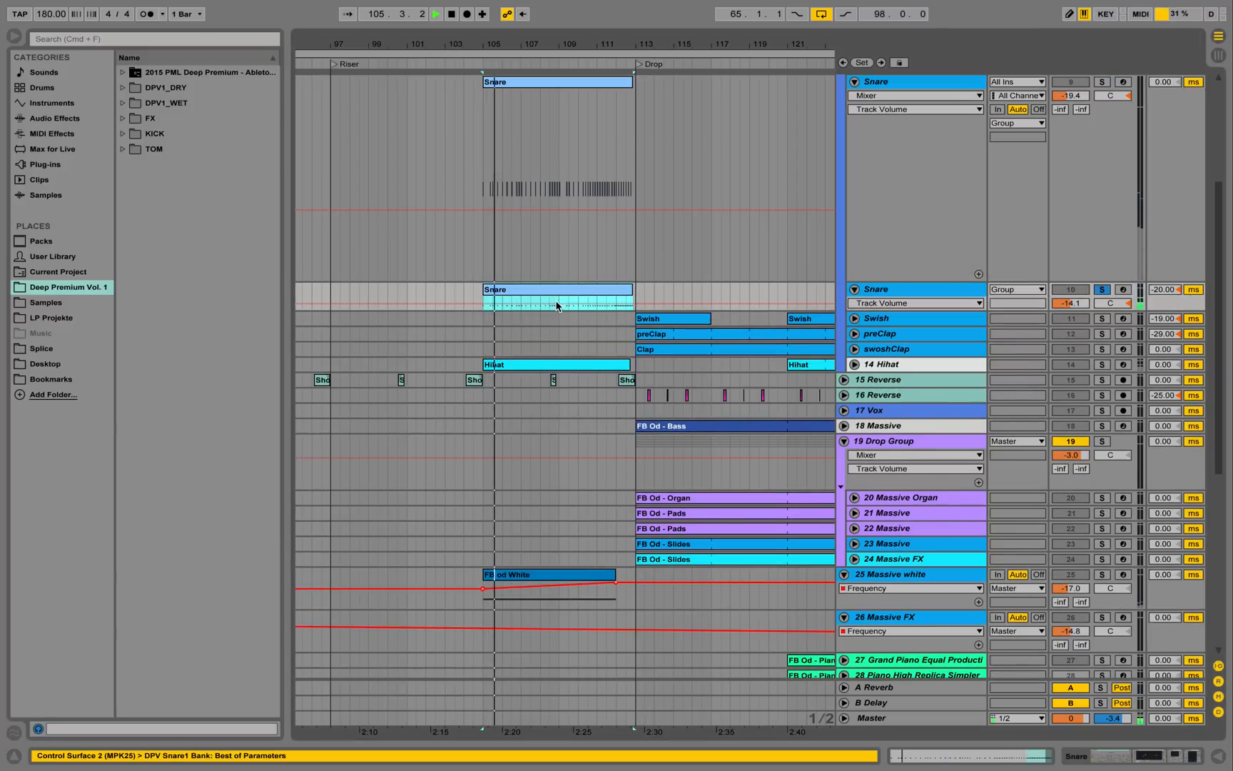
pyautogui.doubleClick(567, 300)
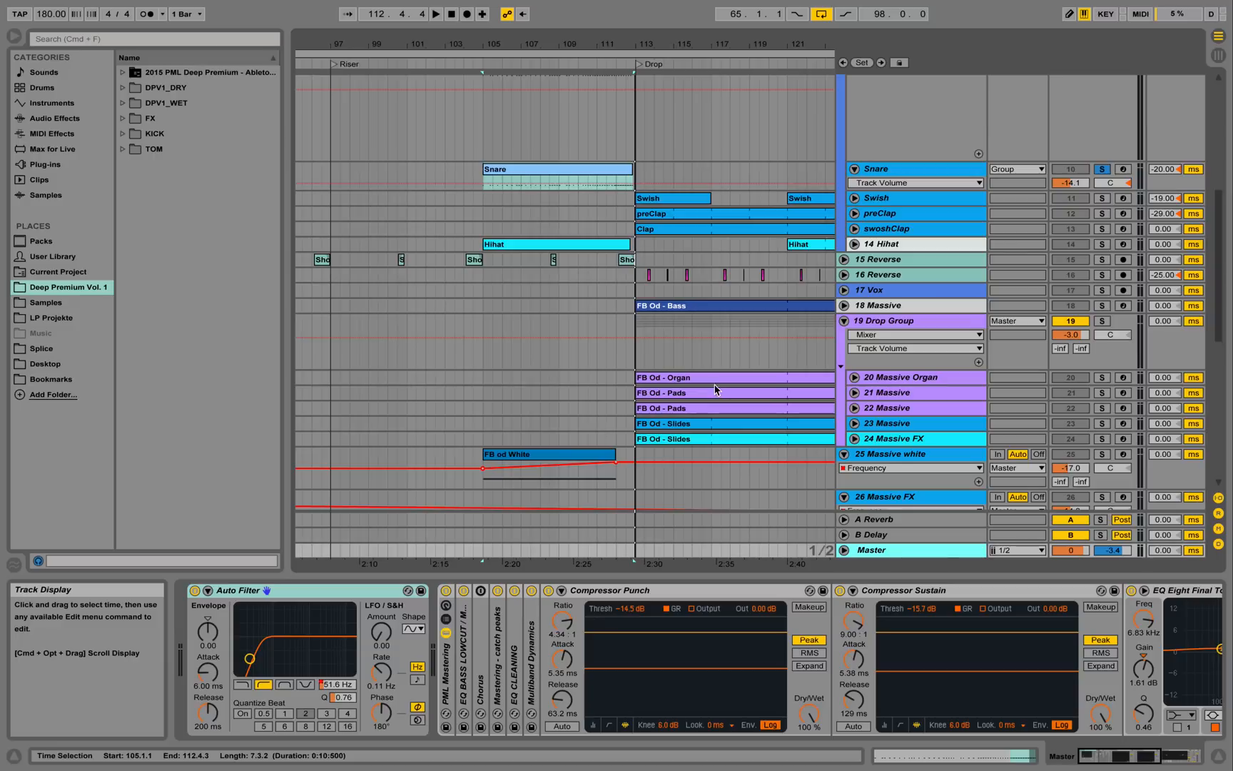
# Open the Master's Auto Filter Frequency automation lane and make it taller.
pyautogui.scroll(-5, 716, 389)
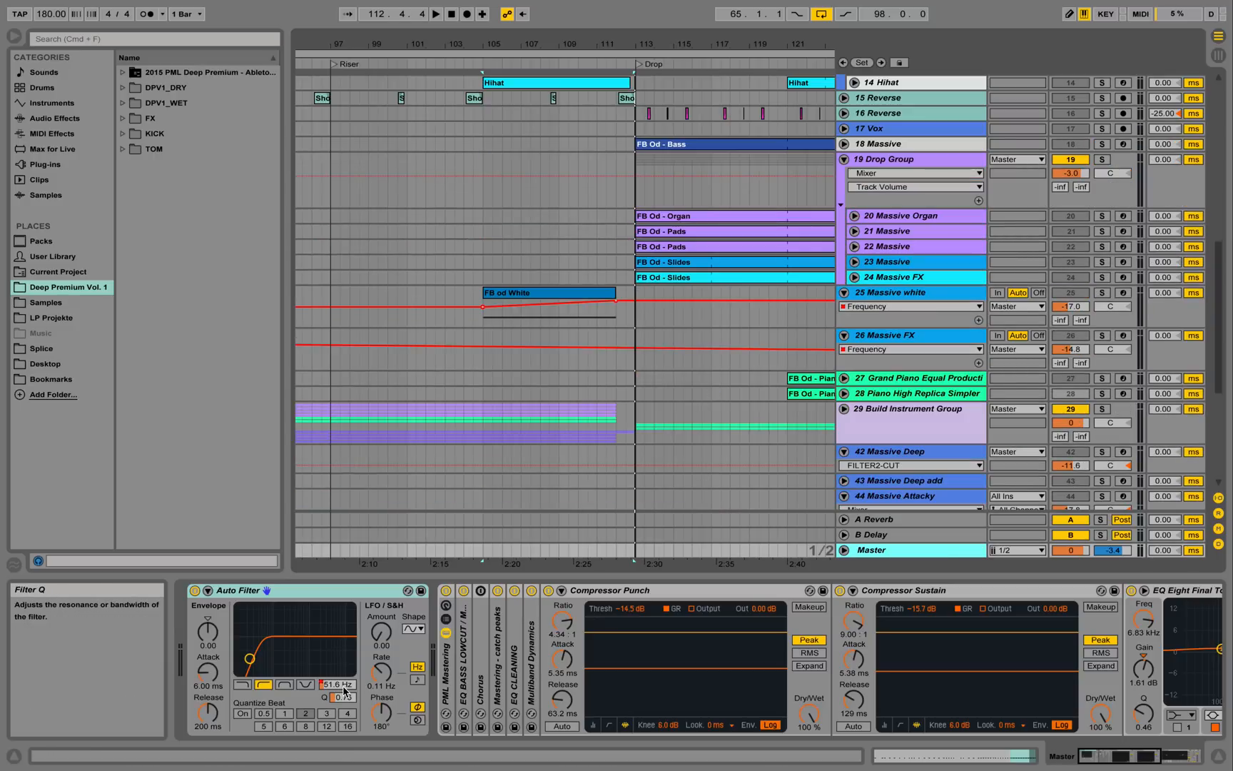
pyautogui.click(845, 549)
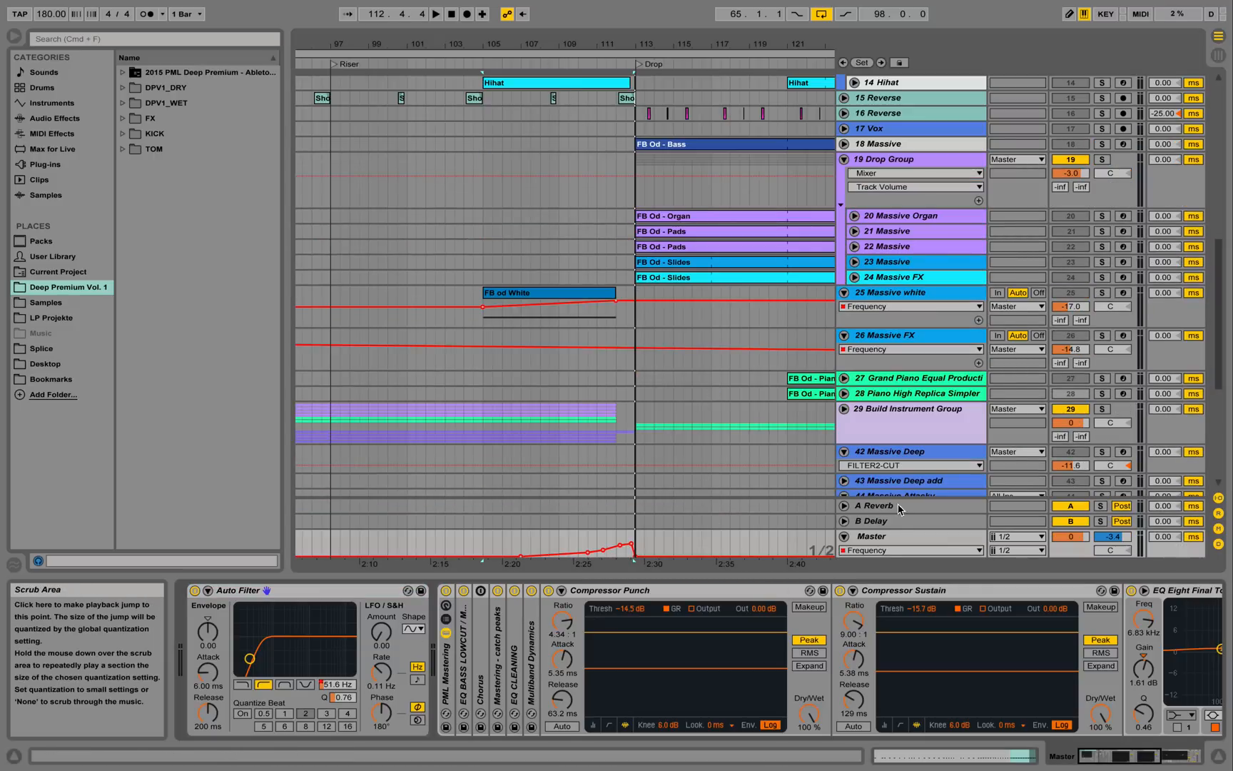
pyautogui.moveTo(877, 531); pyautogui.dragTo(885, 441)
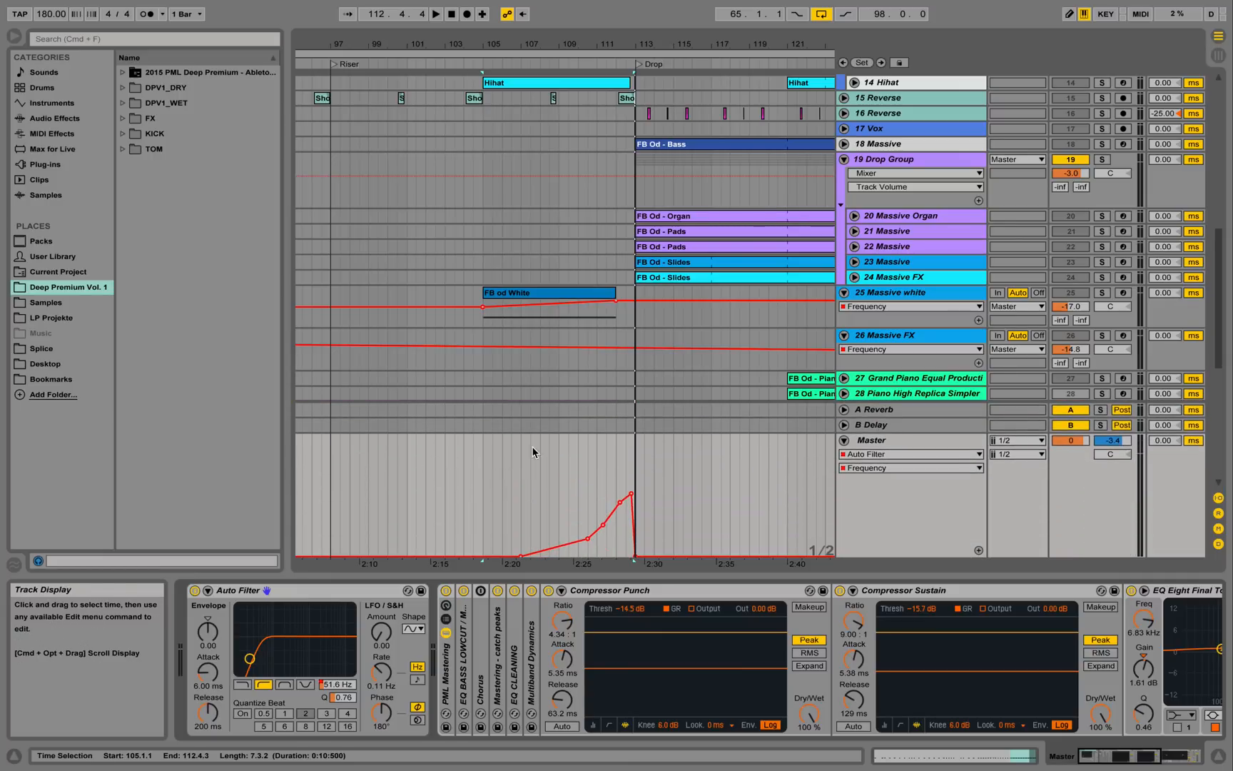
# Play from a marker in the Master lane, toggle B Delay solo to clear all solos, then stop.
pyautogui.click(541, 463)
pyautogui.press('space')
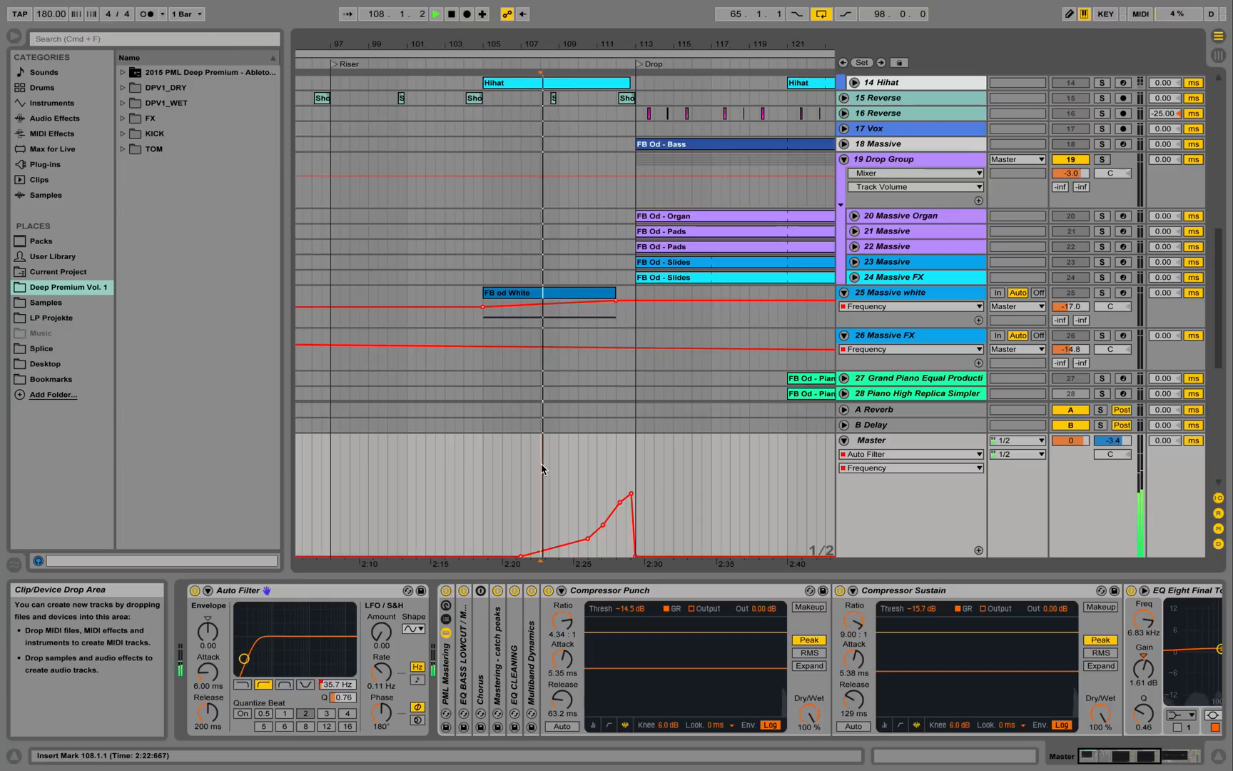
pyautogui.click(1101, 426)
pyautogui.click(1101, 426)
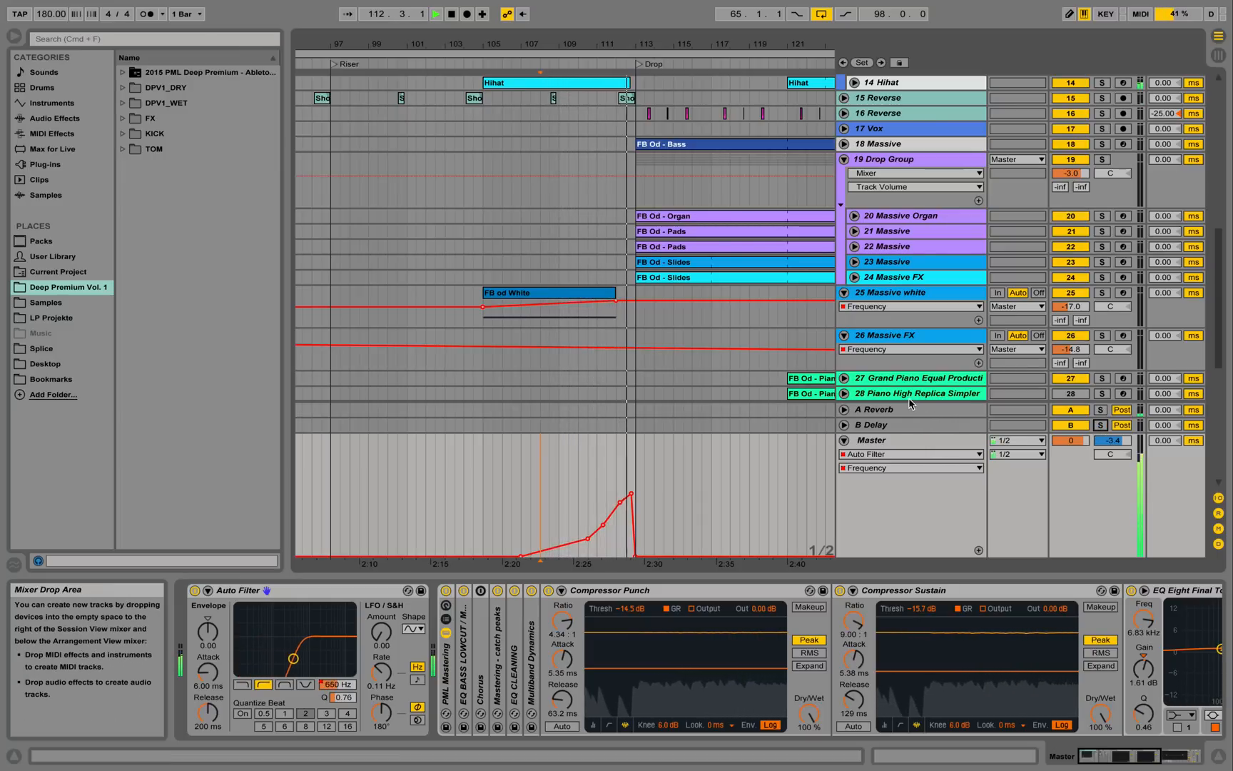
pyautogui.press('space')
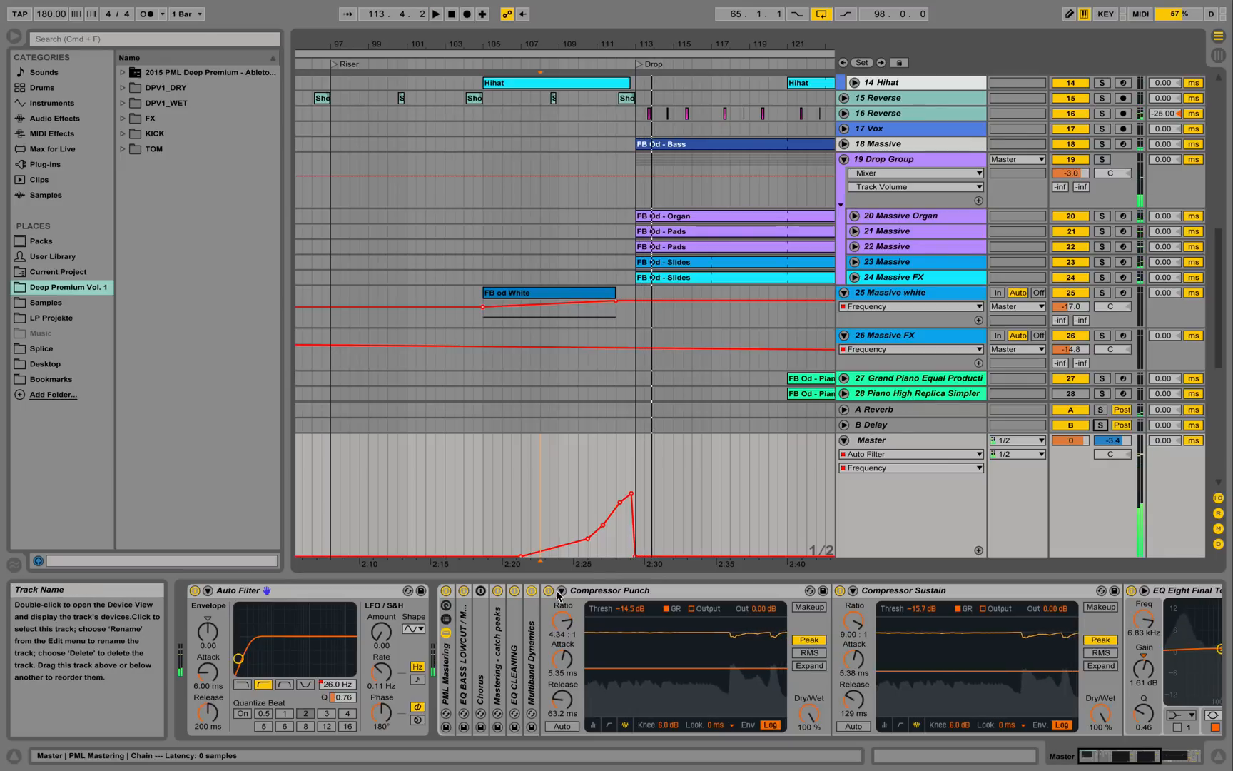
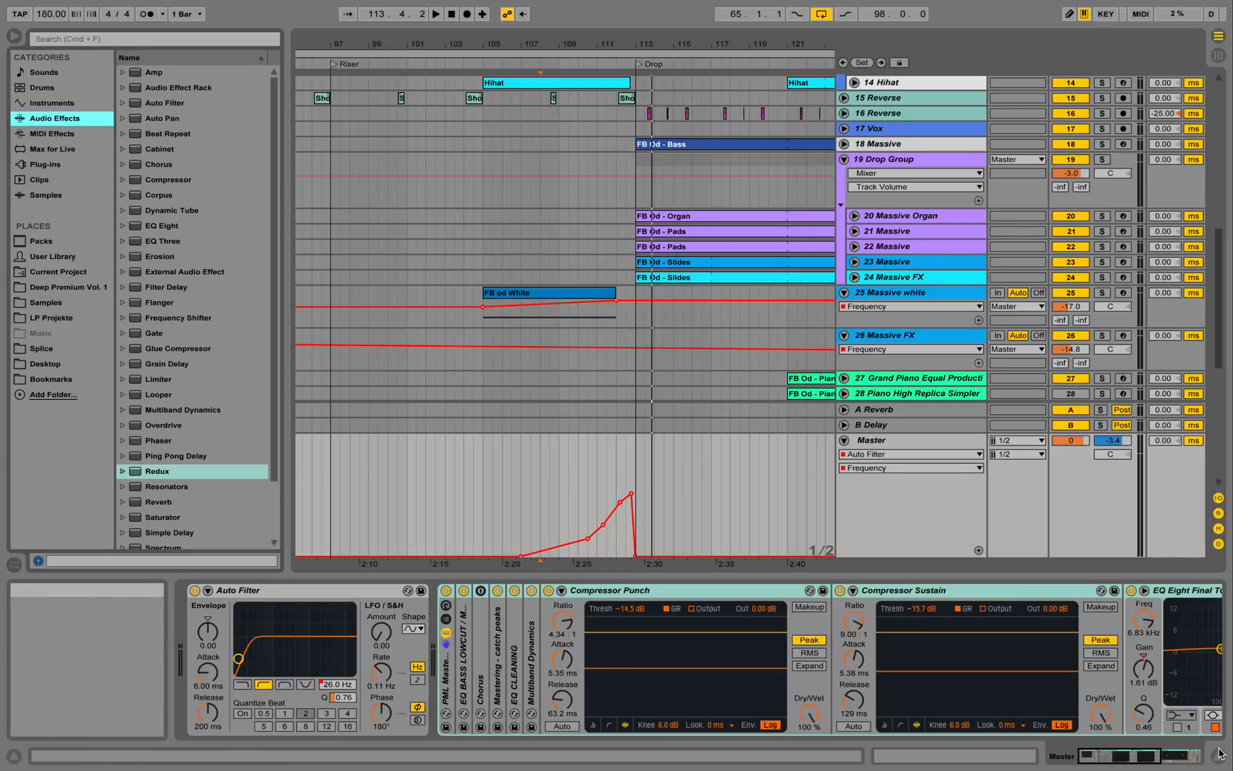
# Hide the device chain, scroll up to the drum tracks, and zoom out around the Drop locator.
pyautogui.press('super+alt+l')
pyautogui.scroll(3, 713, 343)
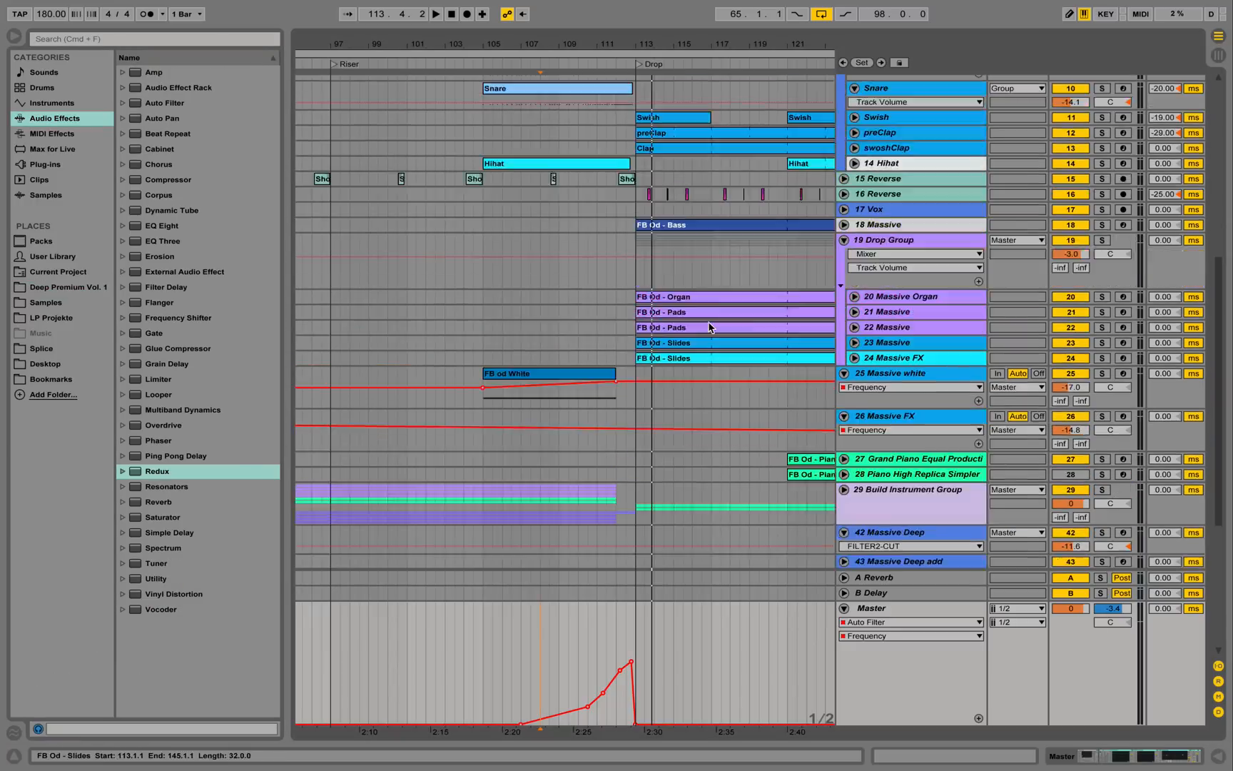
pyautogui.scroll(10, 710, 325)
pyautogui.moveTo(700, 48); pyautogui.dragTo(442, 28)
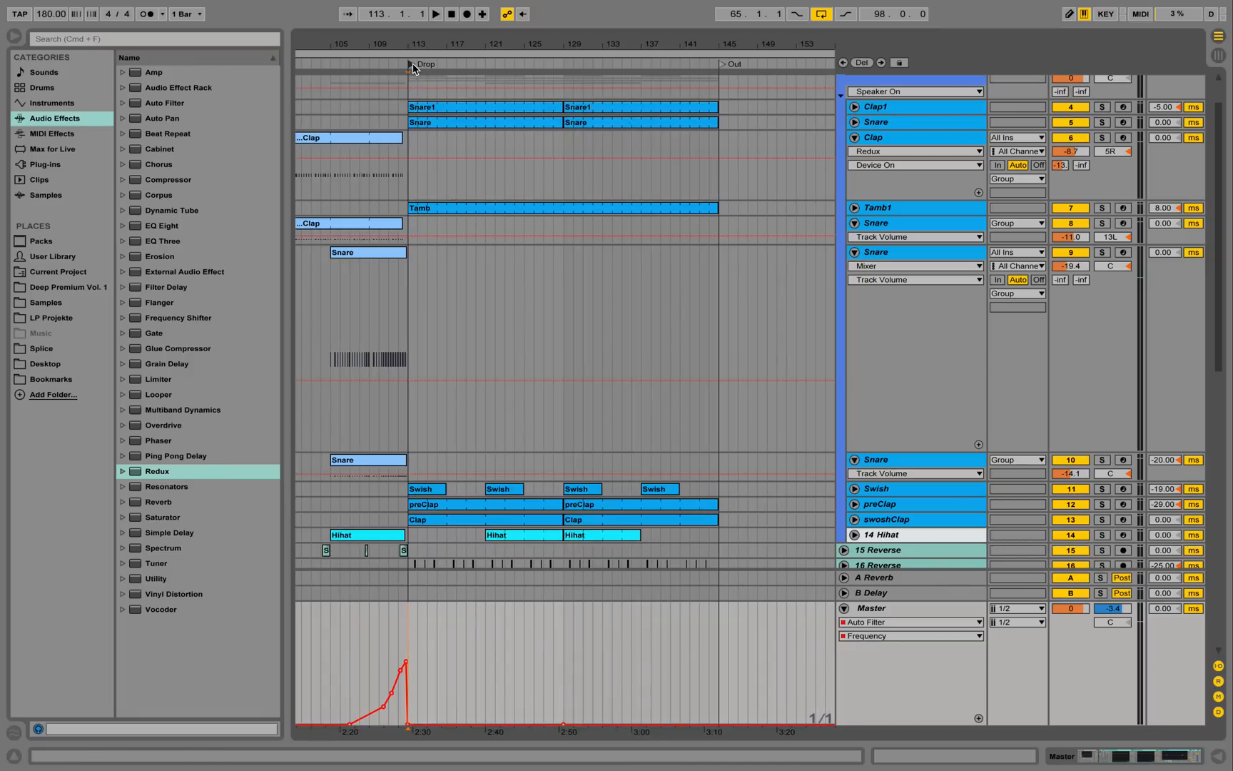
# Play from the Drop section and fold the Snare and Clap tracks' extra lanes.
pyautogui.click(412, 65)
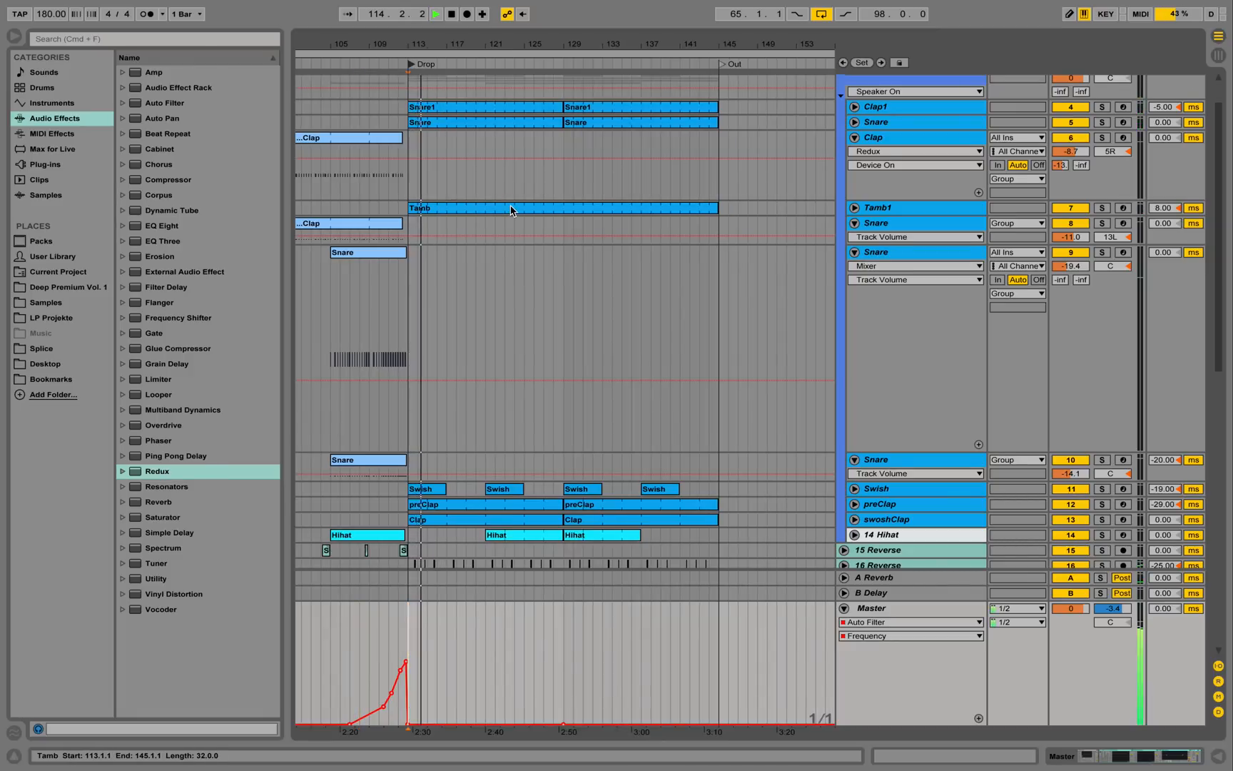
pyautogui.scroll(3, 511, 210)
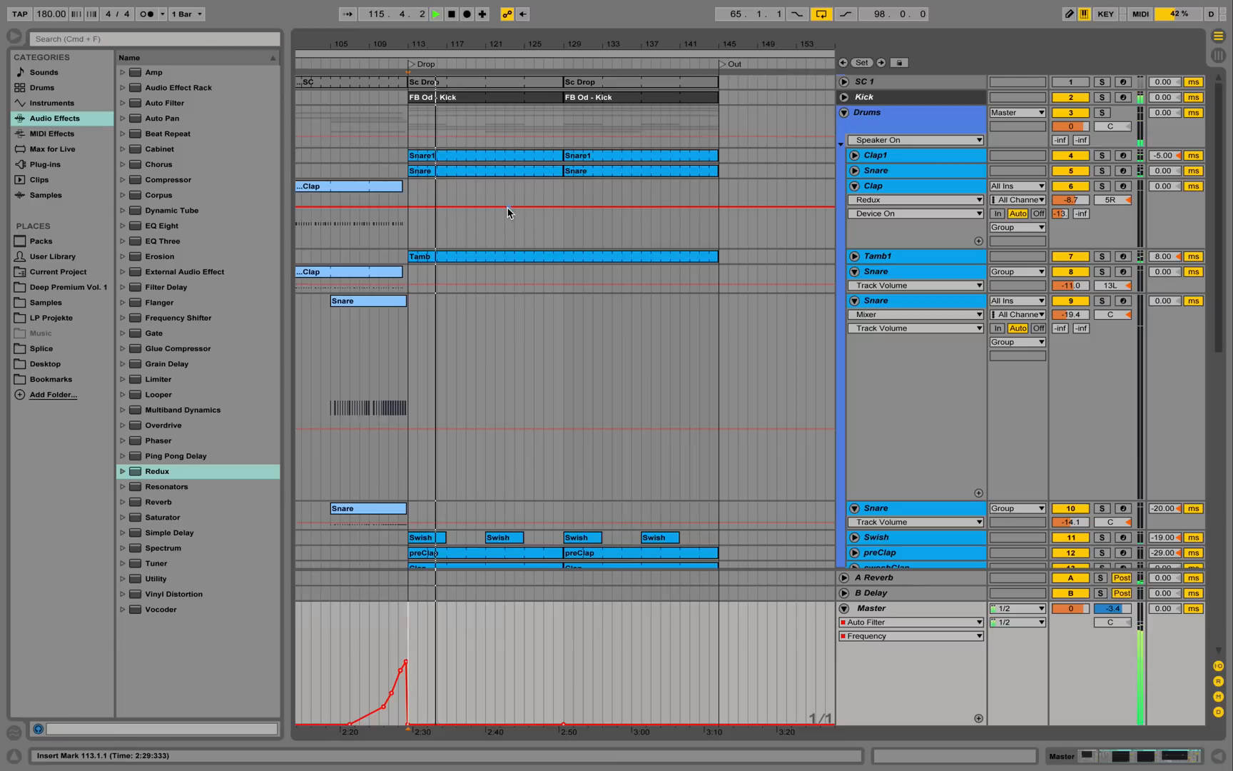
pyautogui.click(854, 300)
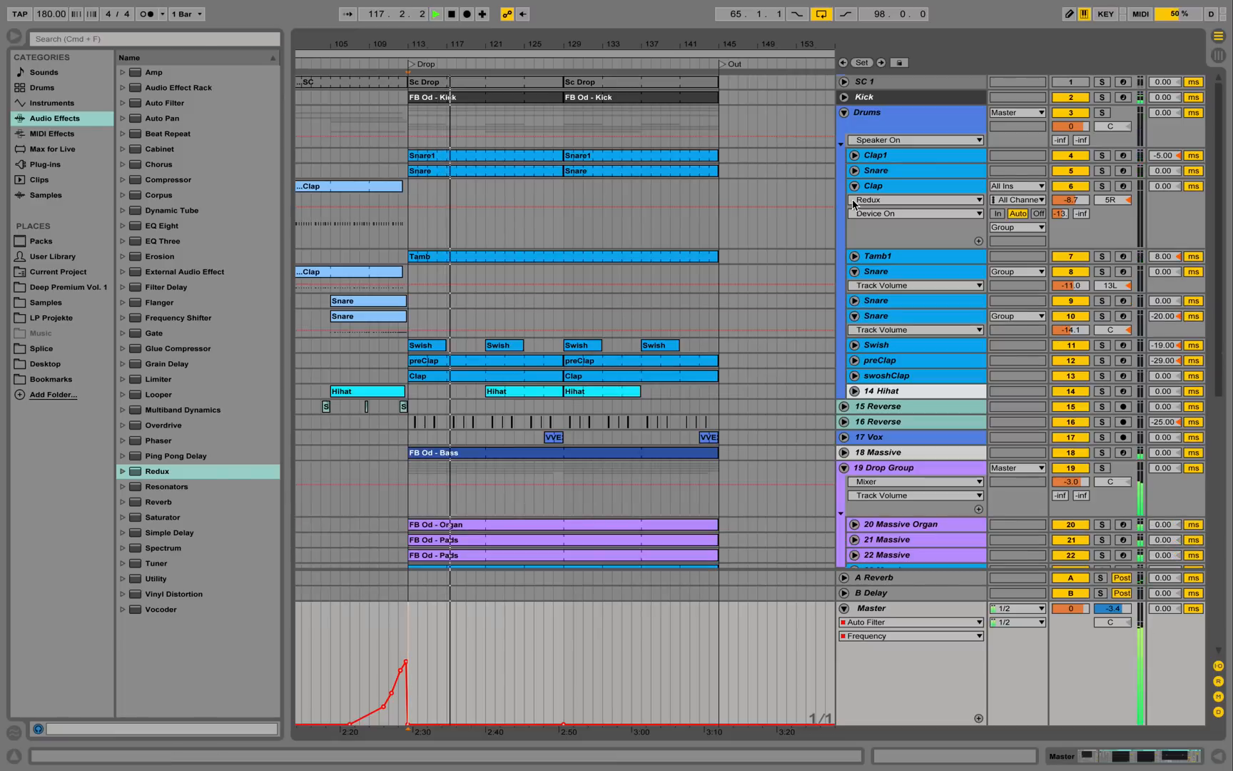
pyautogui.click(854, 186)
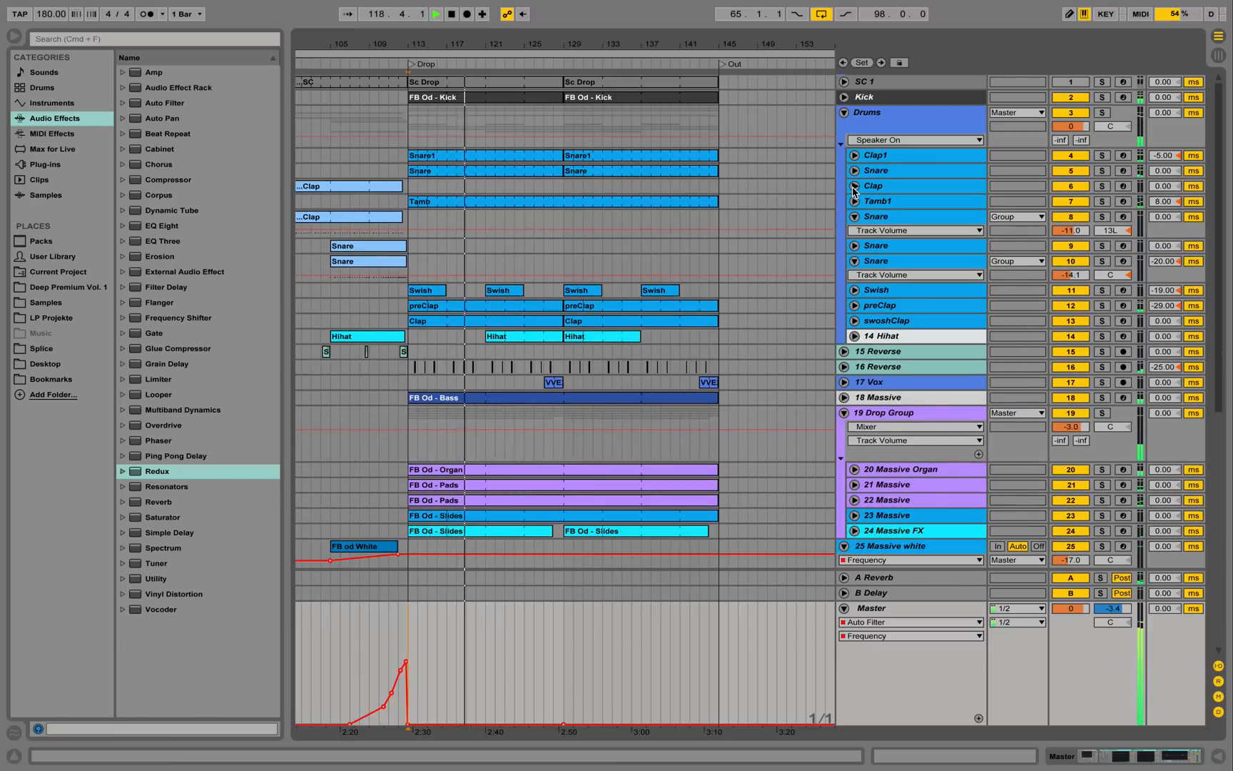
# Solo the 19 Drop Group and play it from bar 113.
pyautogui.click(905, 413)
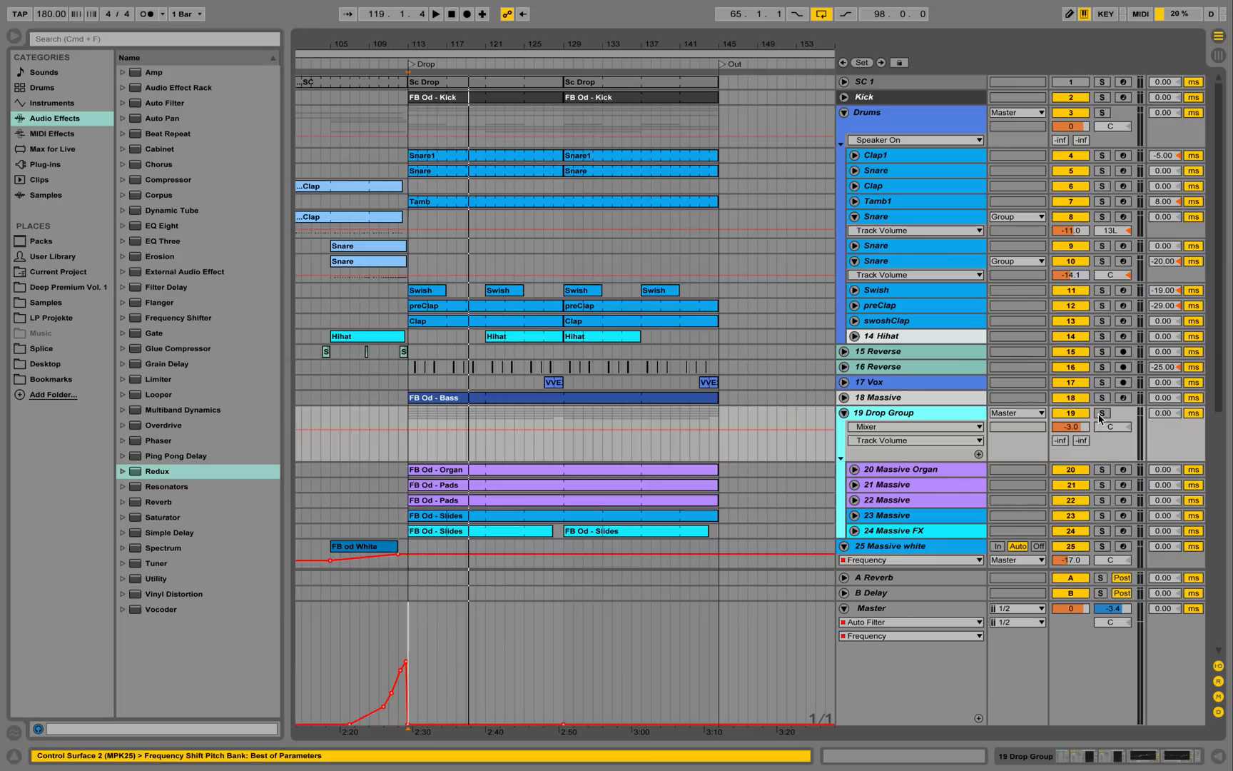
pyautogui.click(1101, 416)
pyautogui.press('space')
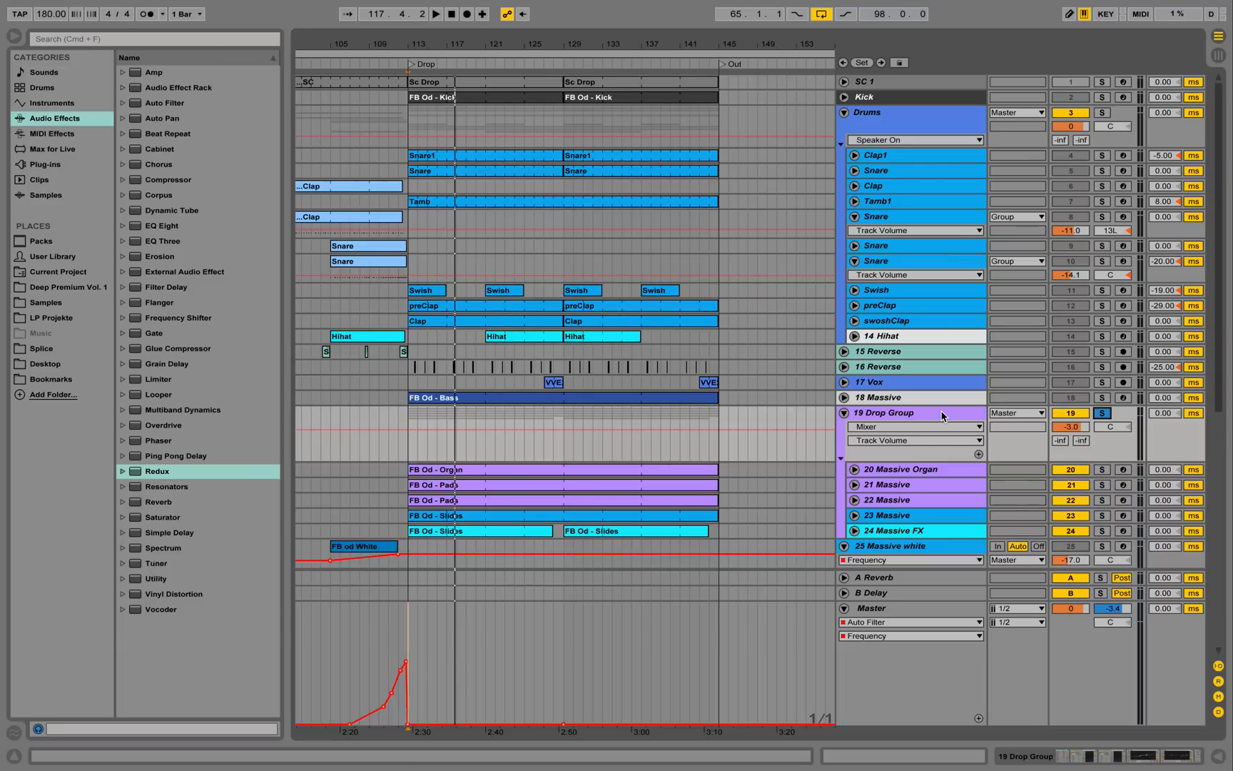
# Expand 20 Massive Organ, zoom in around bar 116, and solo it instead of the group.
pyautogui.click(855, 470)
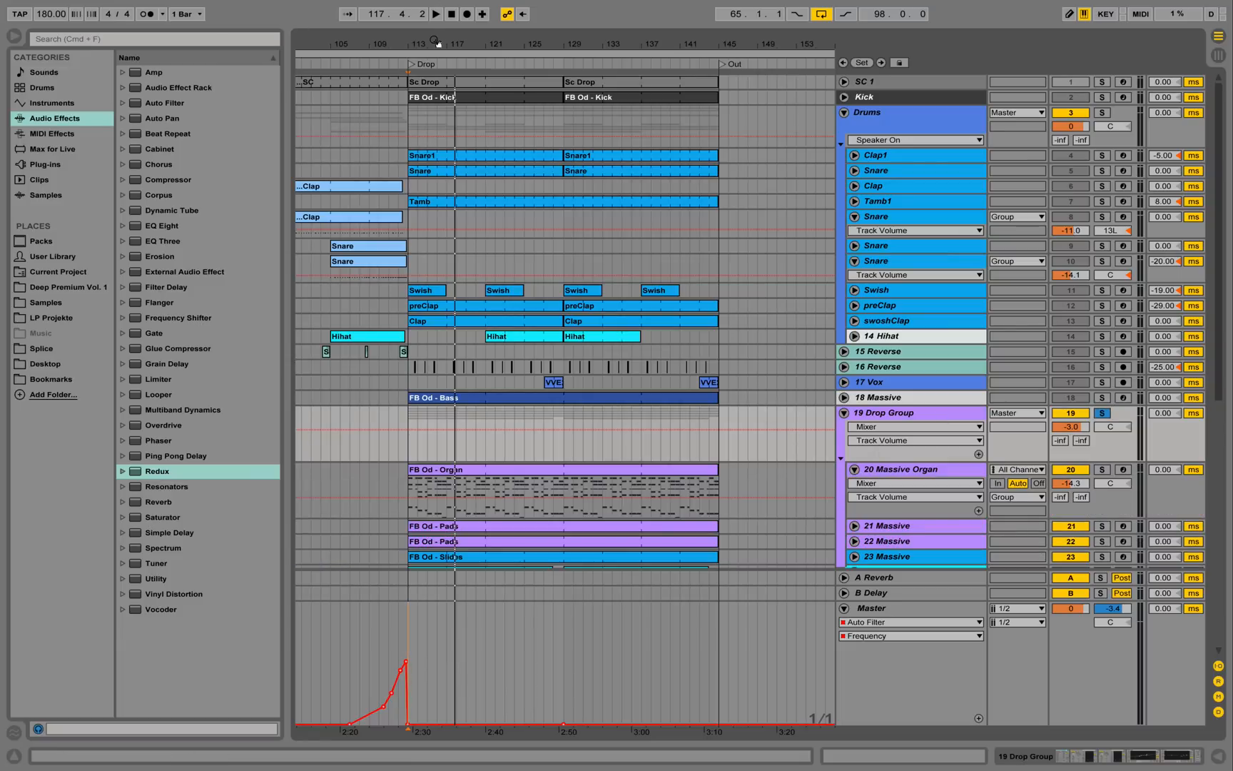
pyautogui.moveTo(437, 42); pyautogui.dragTo(443, 107)
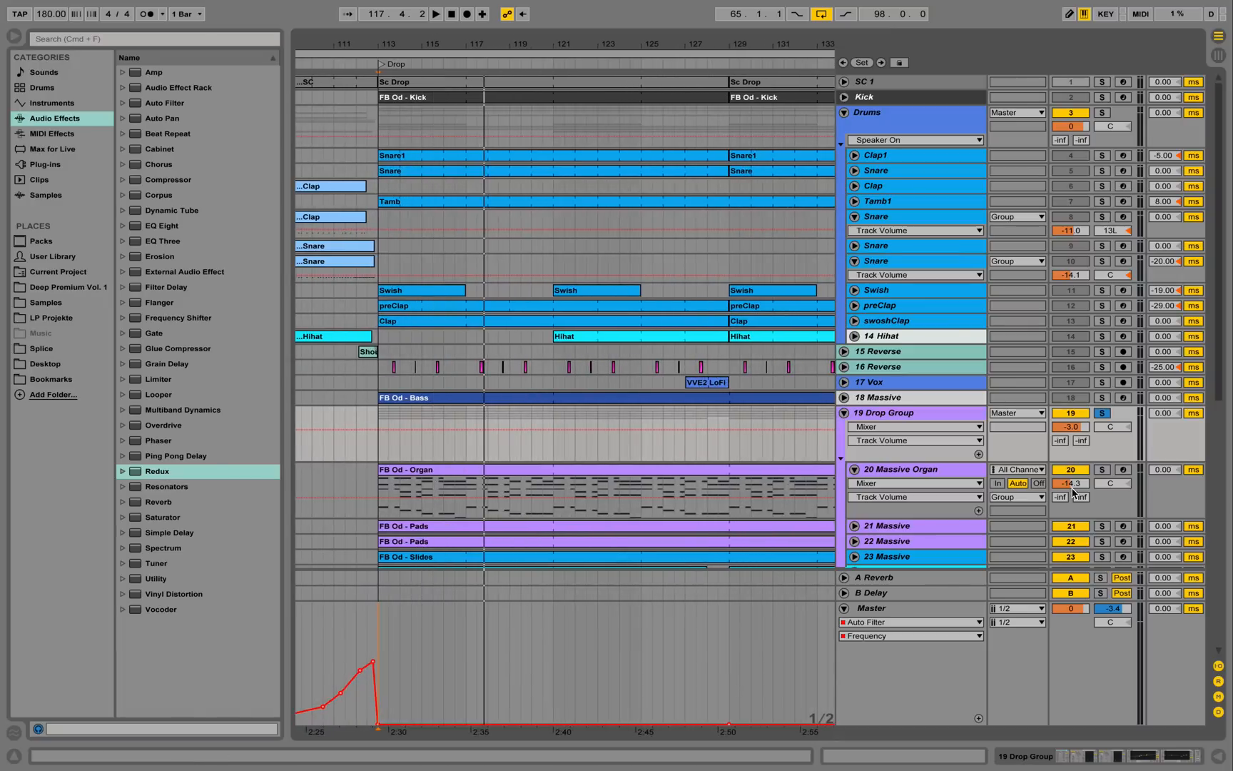
pyautogui.click(1104, 470)
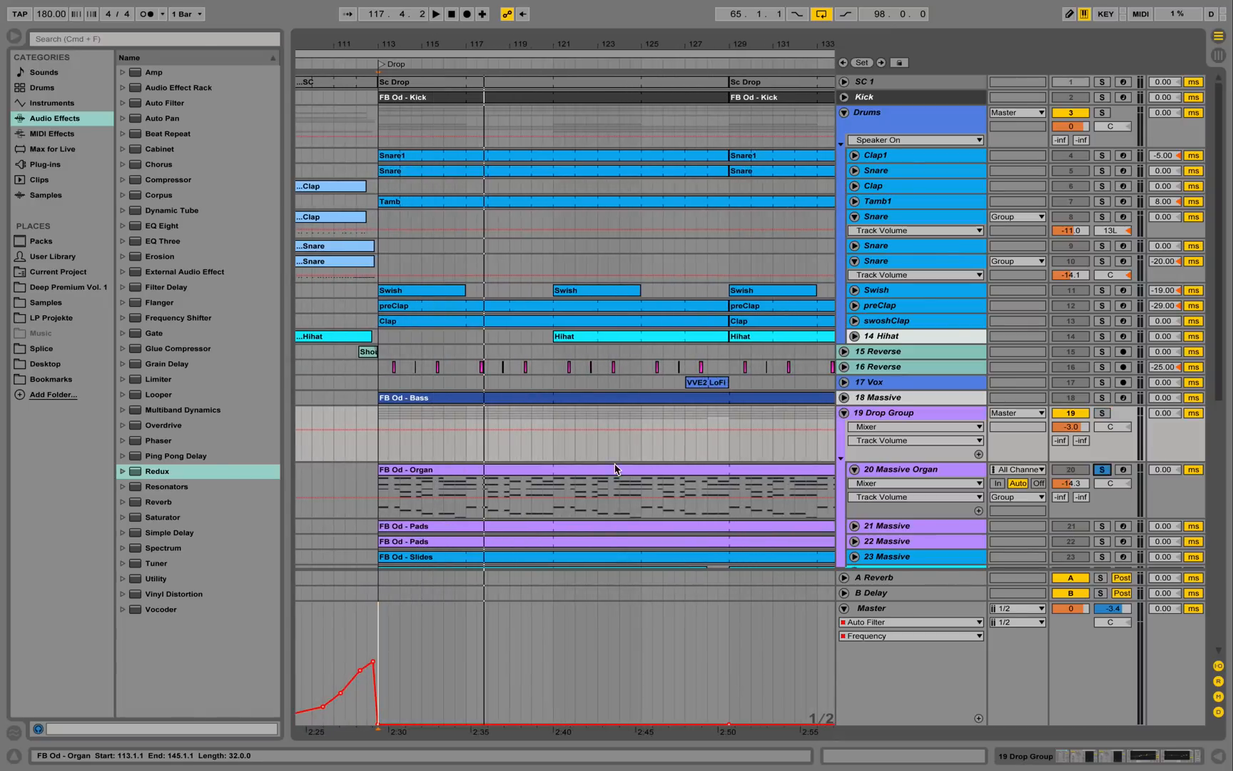
# Show the FB Od - Organ clip's MIDI notes and play the organ part through once.
pyautogui.doubleClick(529, 471)
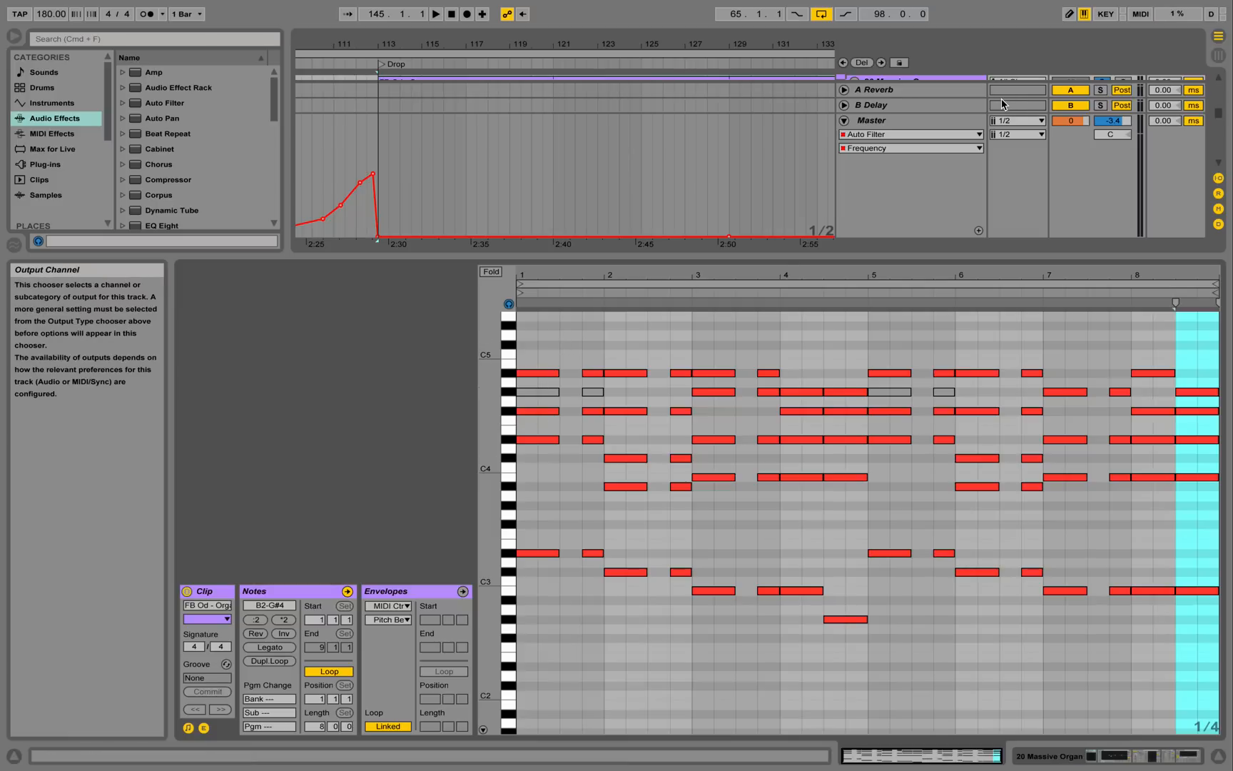
pyautogui.press('space')
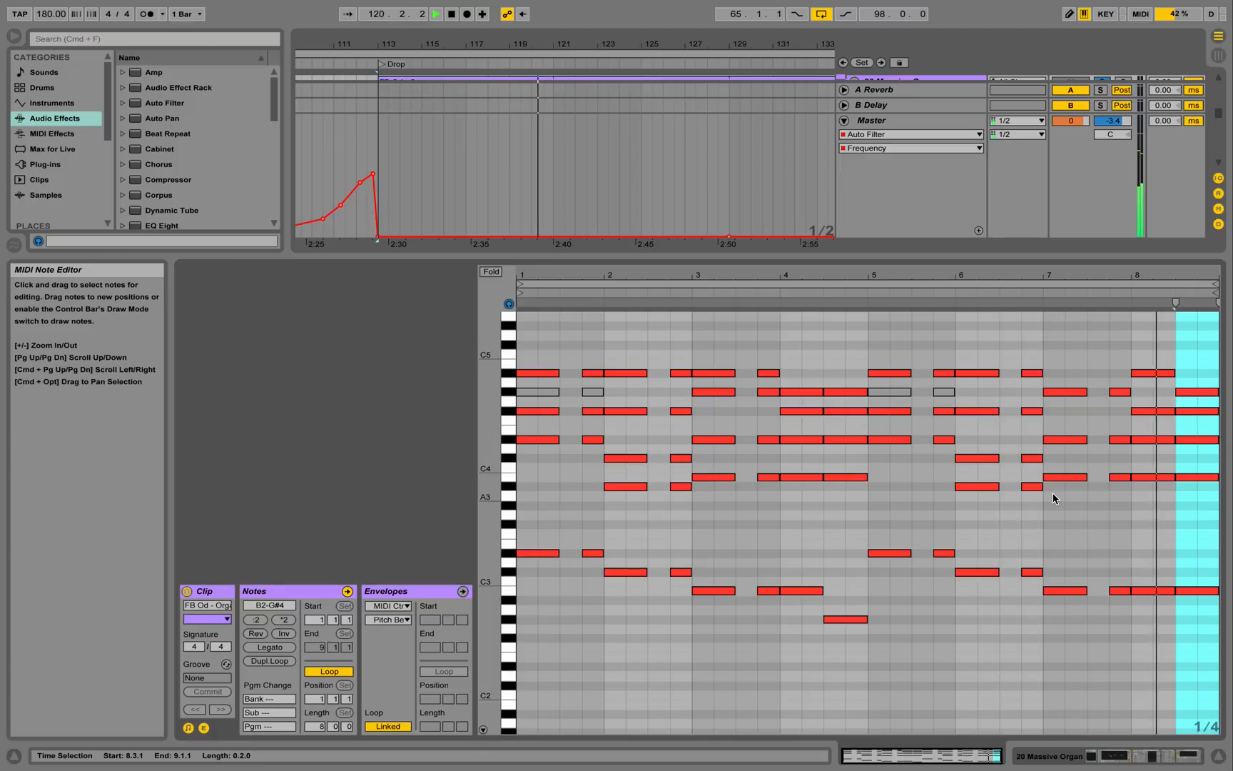
pyautogui.press('space')
# Show the Drop Group's effect chain and its Frequency Shift Pitch Fine automation curve.
pyautogui.click(1109, 757)
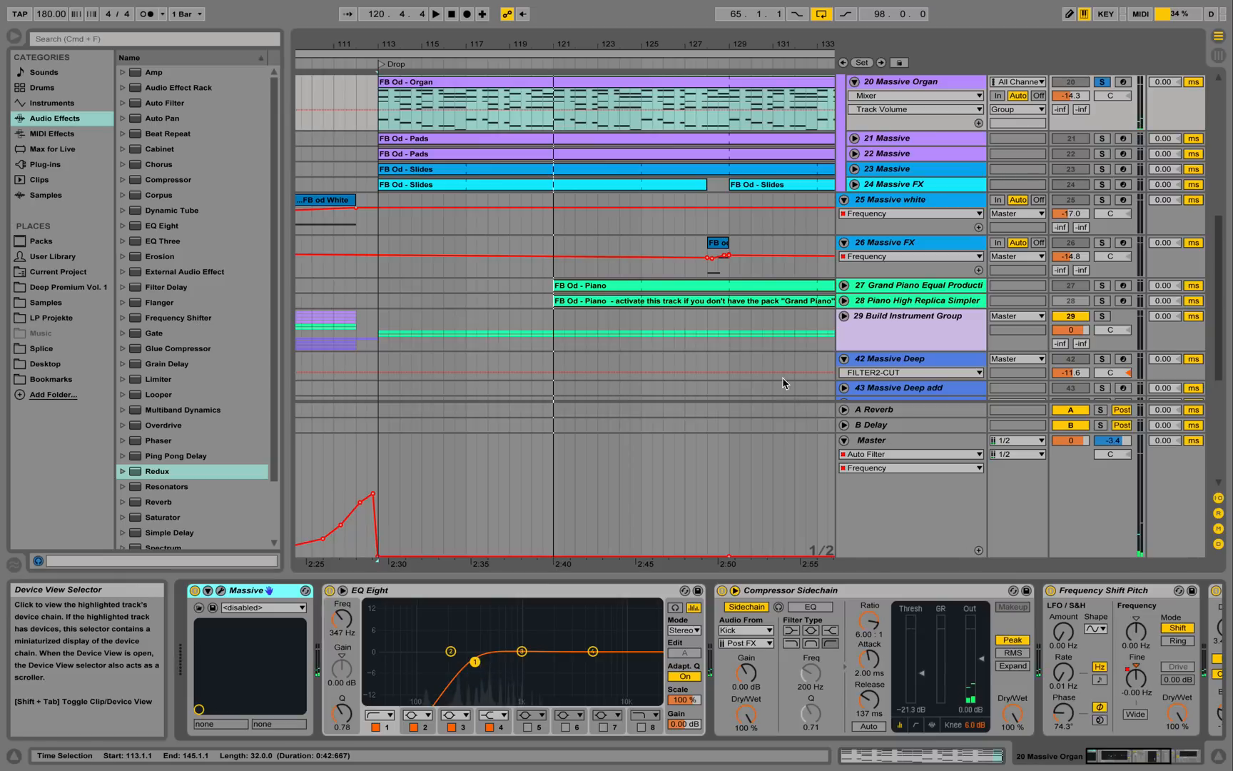
pyautogui.scroll(8, 915, 278)
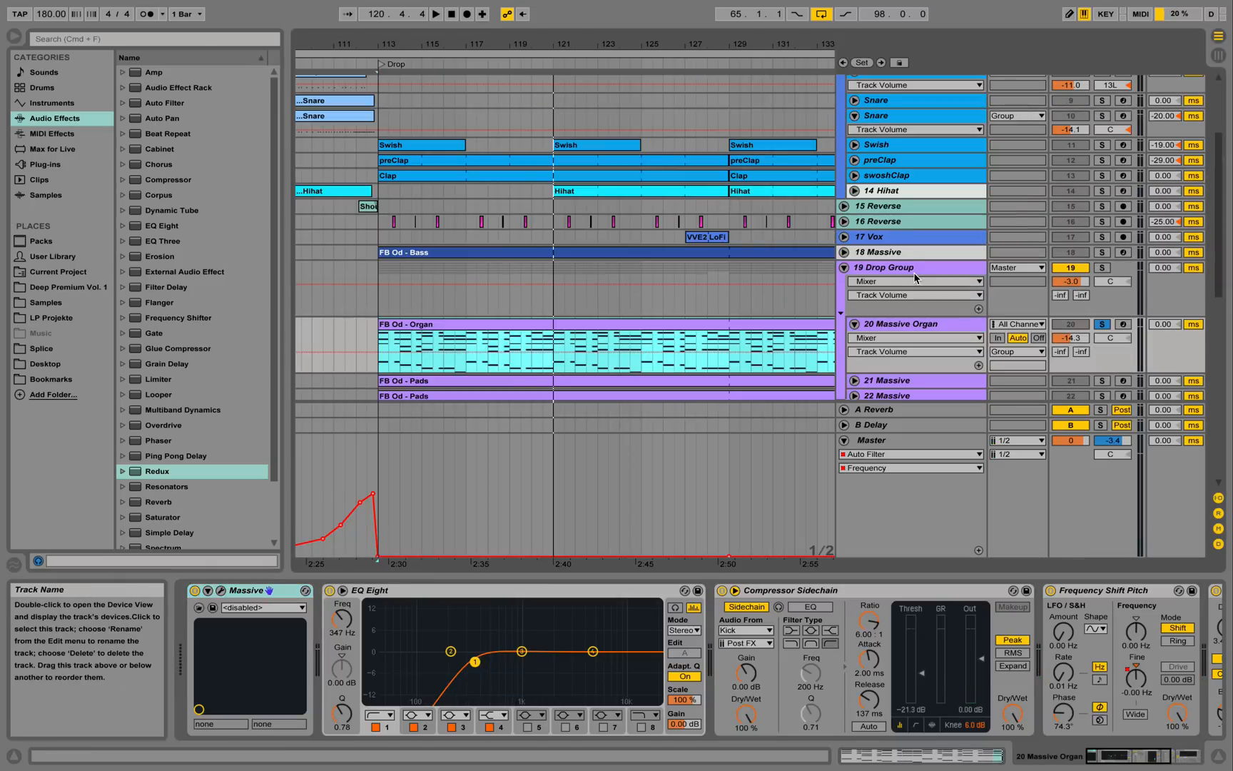
pyautogui.click(916, 270)
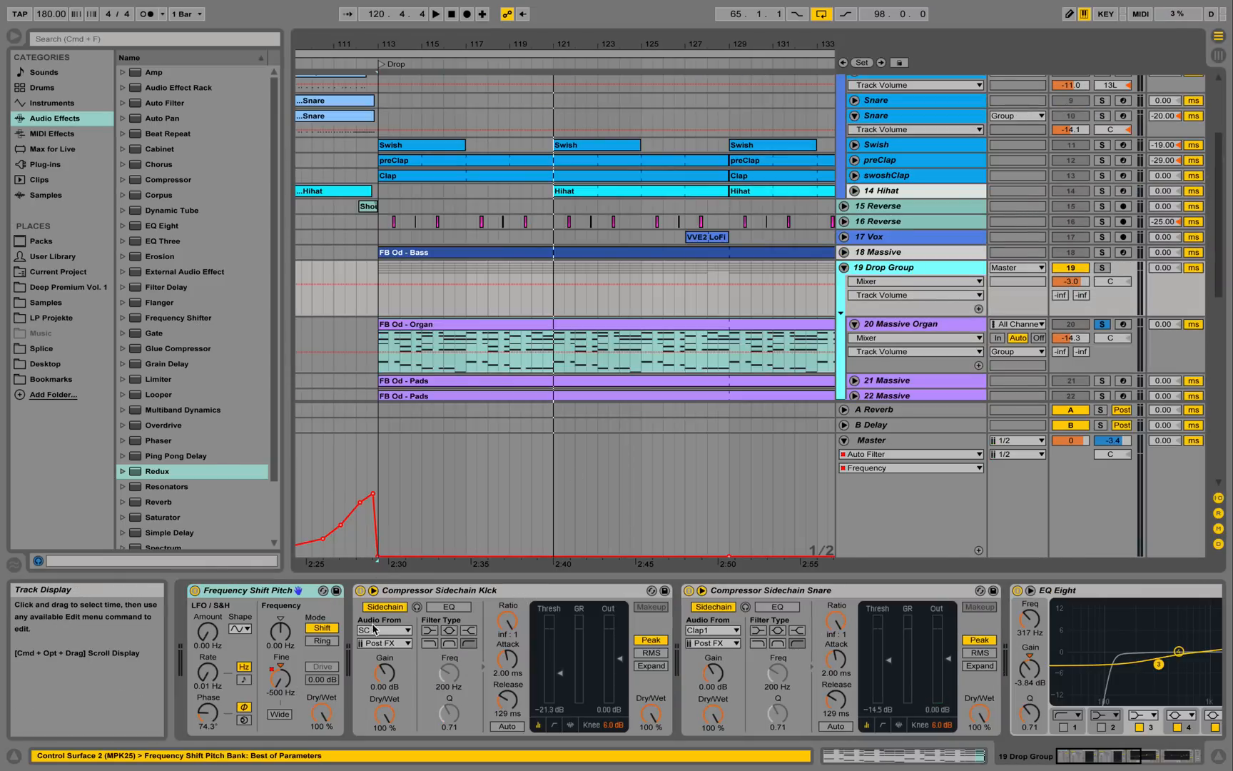
pyautogui.click(292, 676)
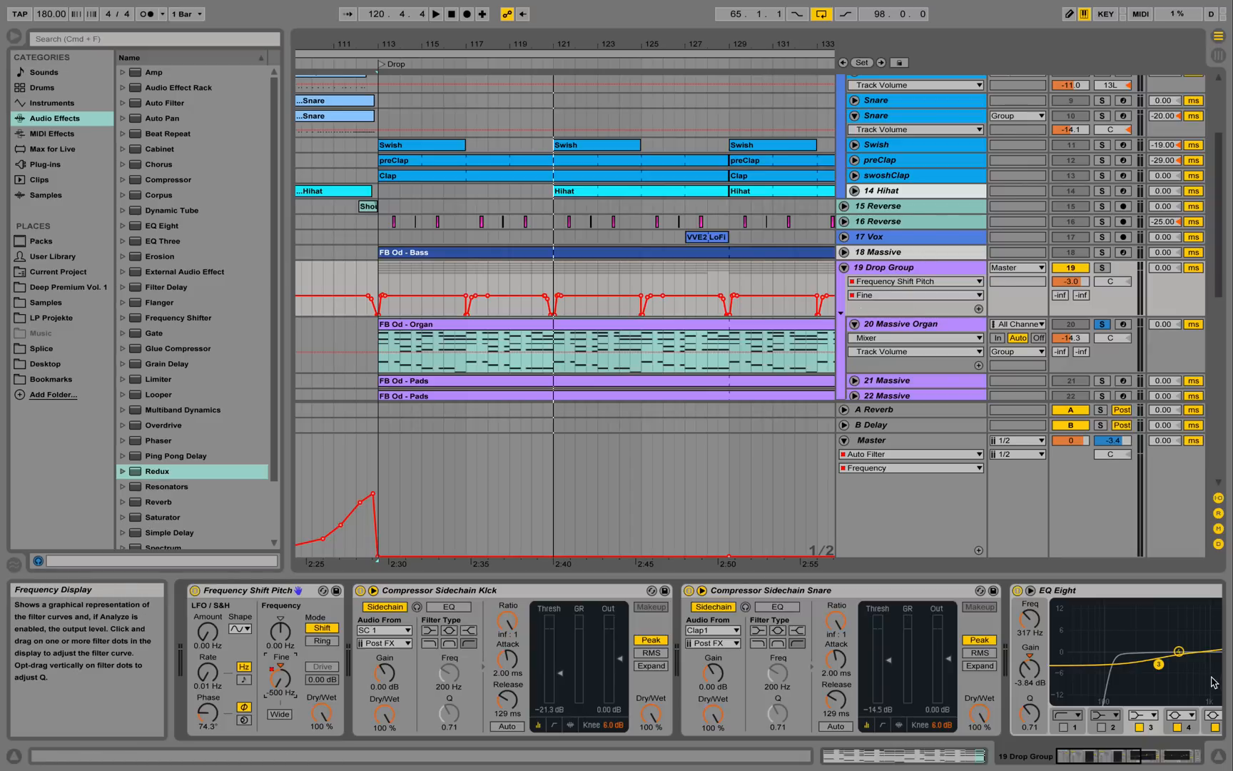
pyautogui.click(1219, 755)
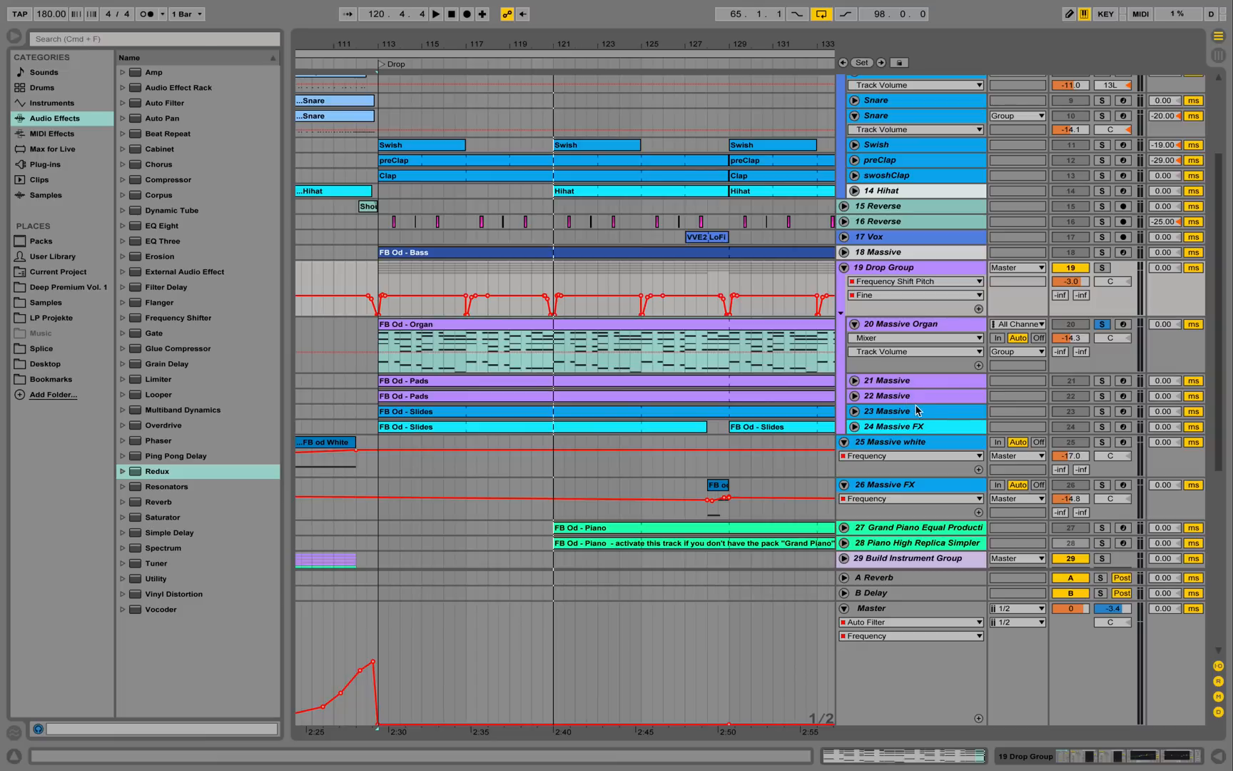
pyautogui.doubleClick(900, 270)
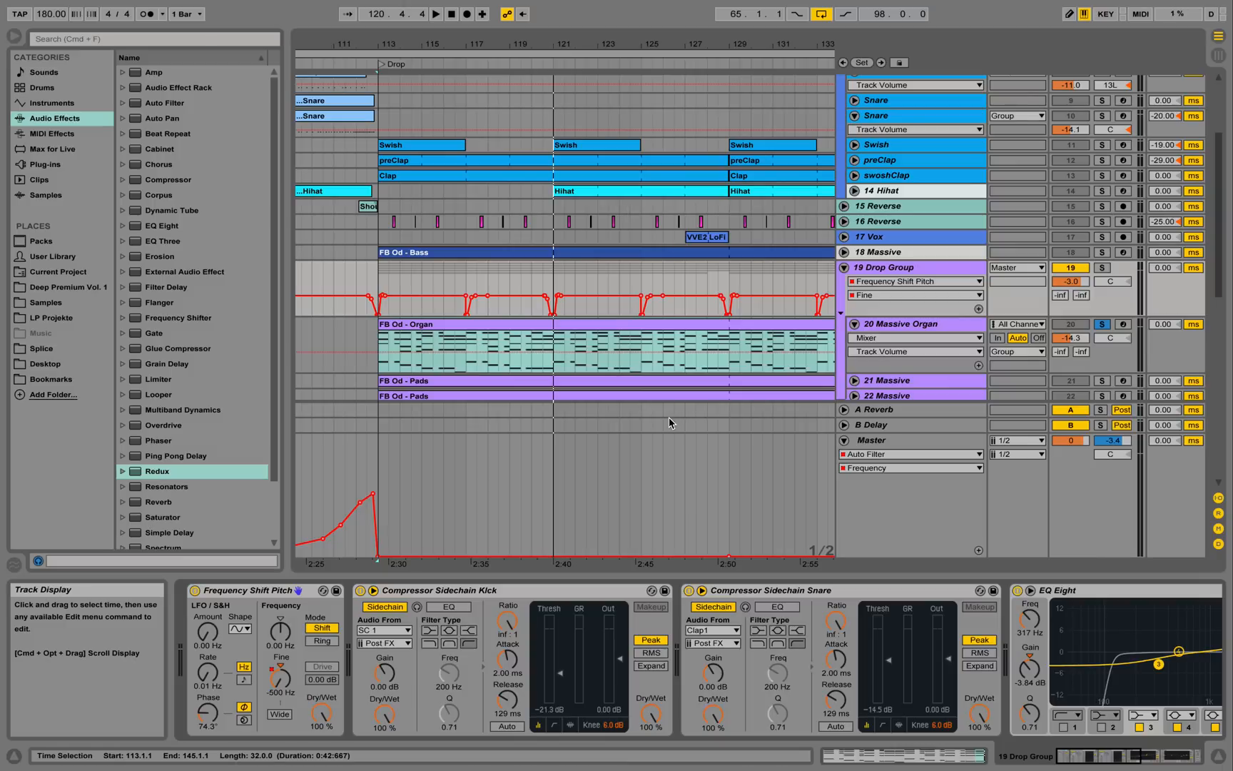
pyautogui.click(1103, 326)
# Select the whole organ clip's time range and play it through once.
pyautogui.doubleClick(380, 346)
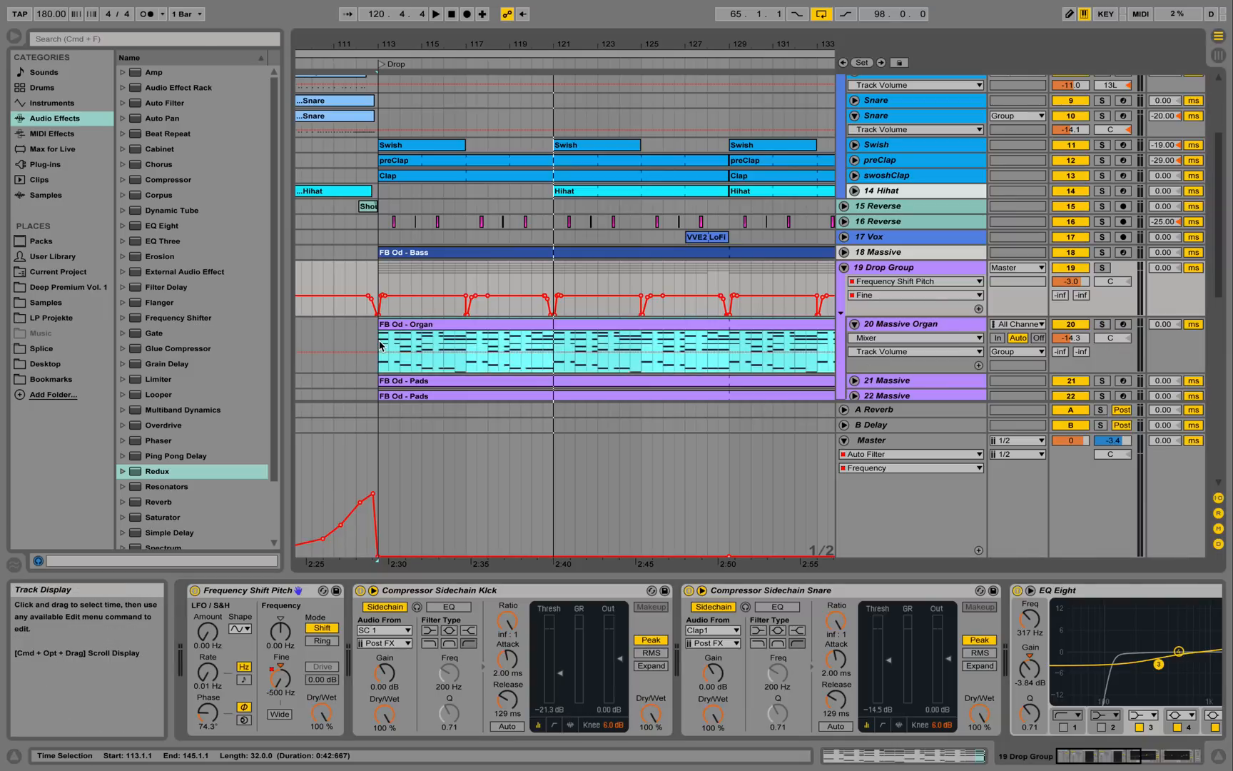
pyautogui.press('space')
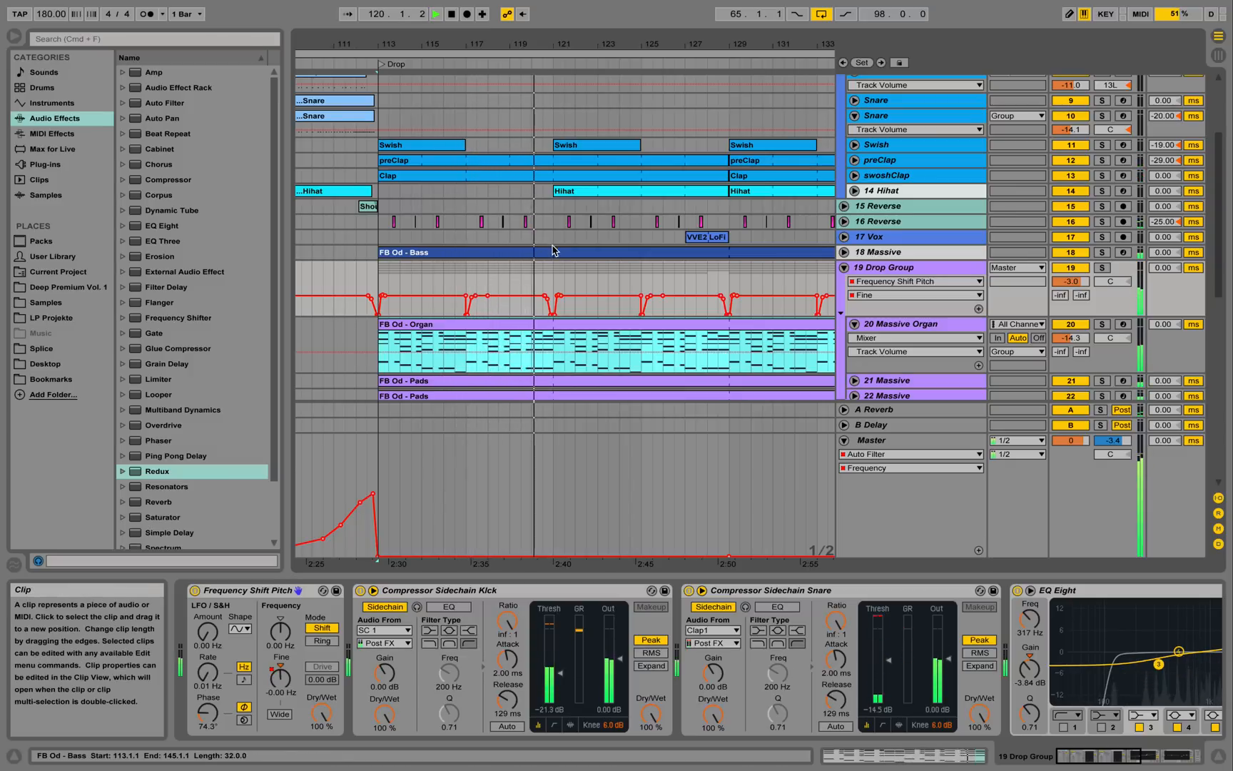
pyautogui.press('space')
# Solo the Kick track, play the drop from bar 113, then show 20 Massive Organ's devices.
pyautogui.scroll(5, 555, 250)
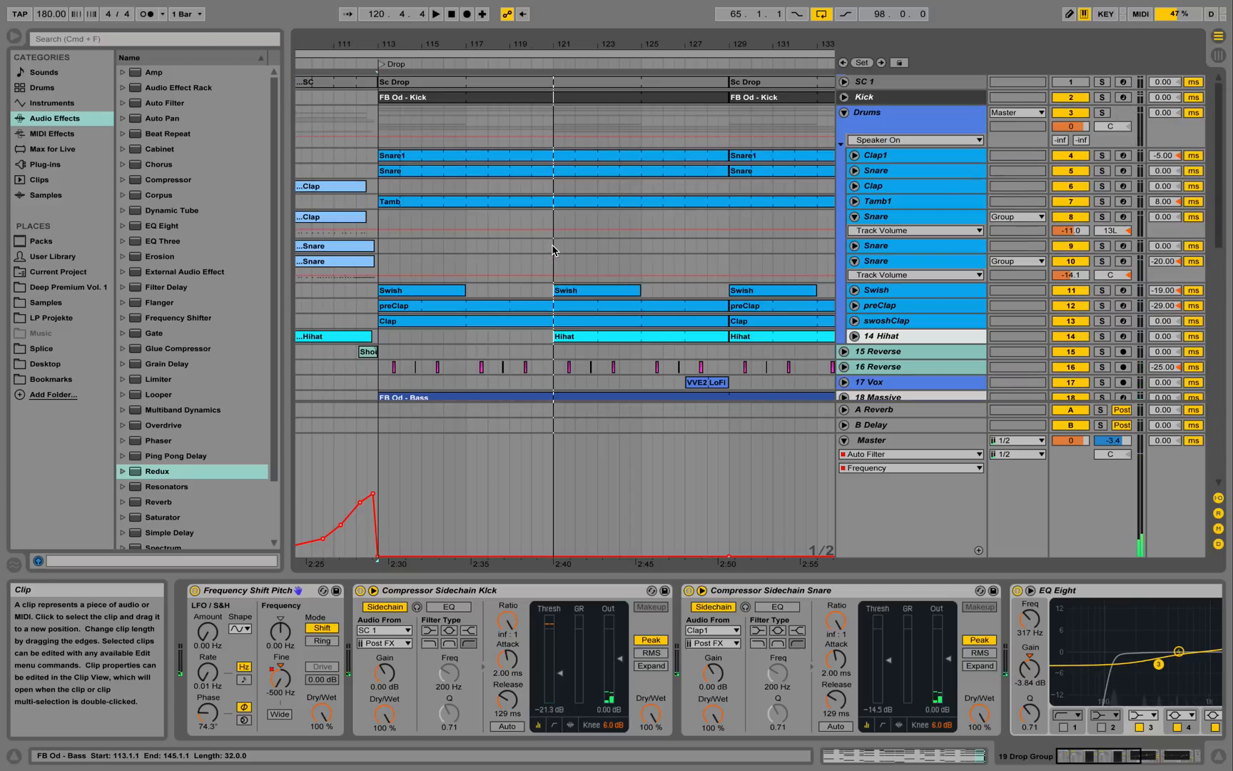
pyautogui.click(1103, 98)
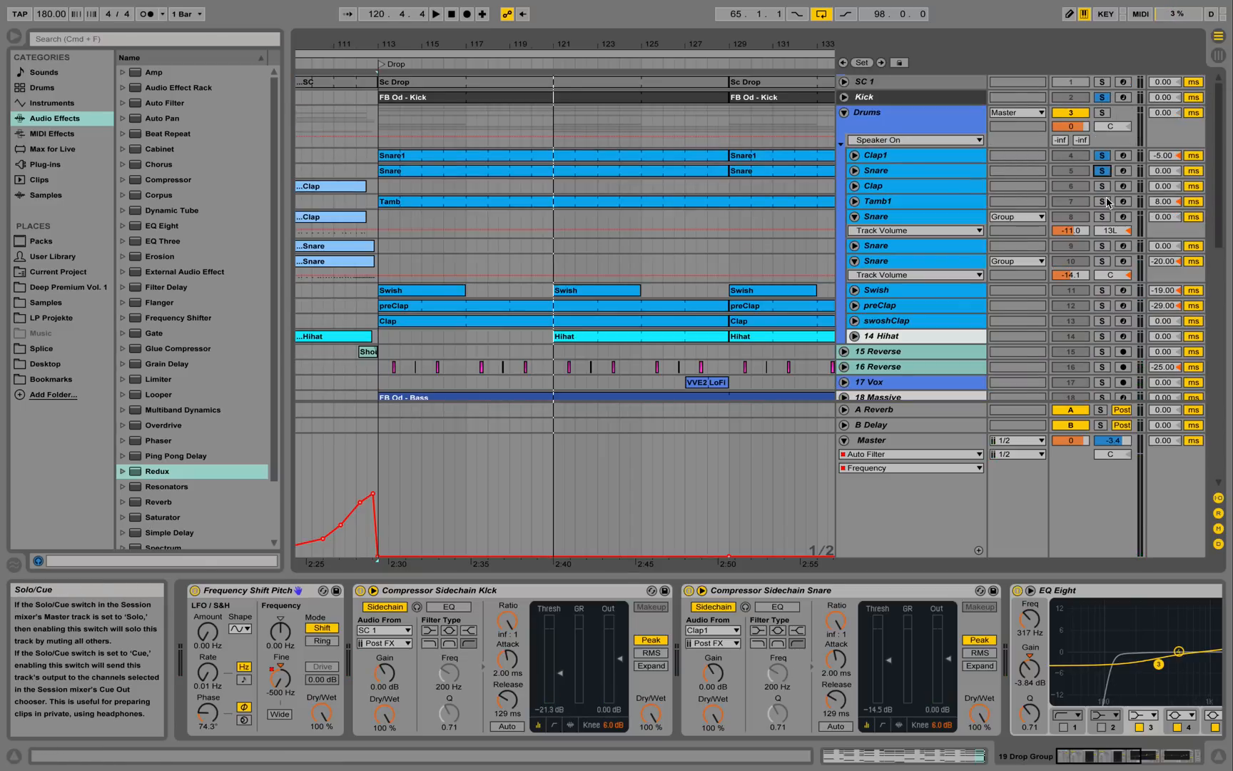
pyautogui.press('space')
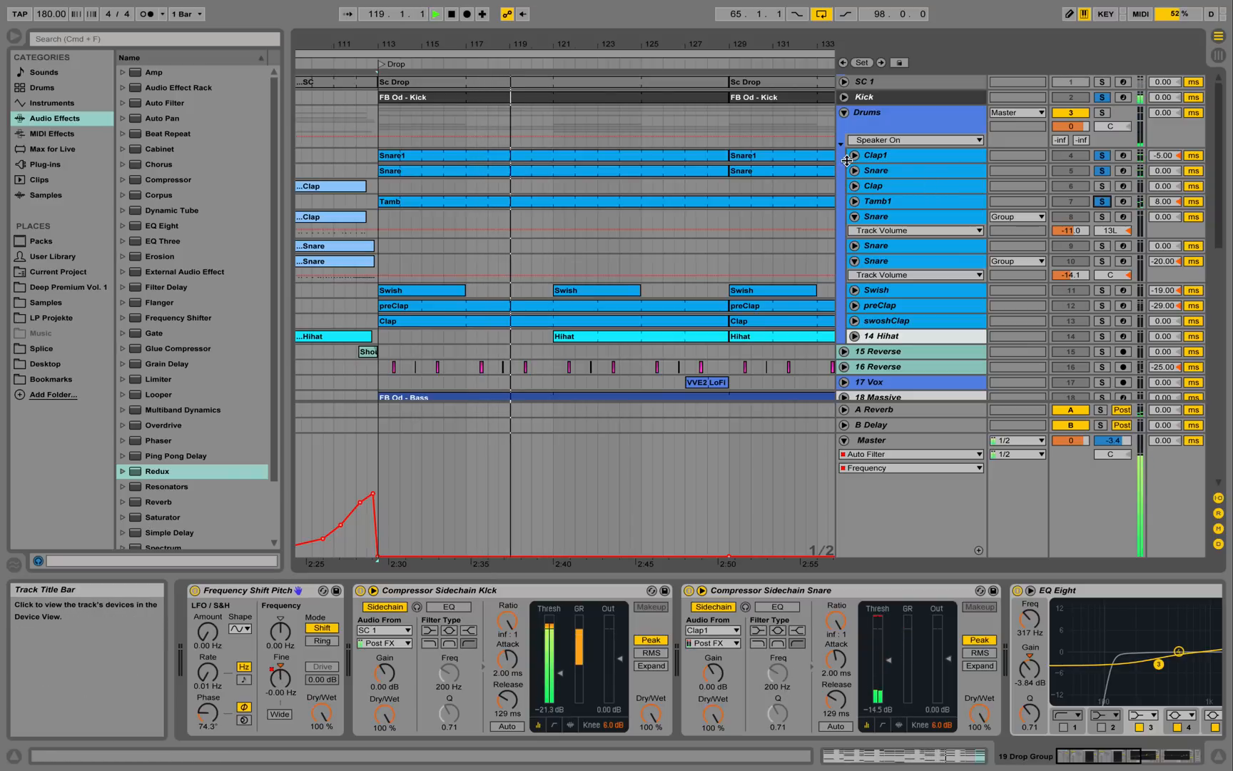
pyautogui.press('space')
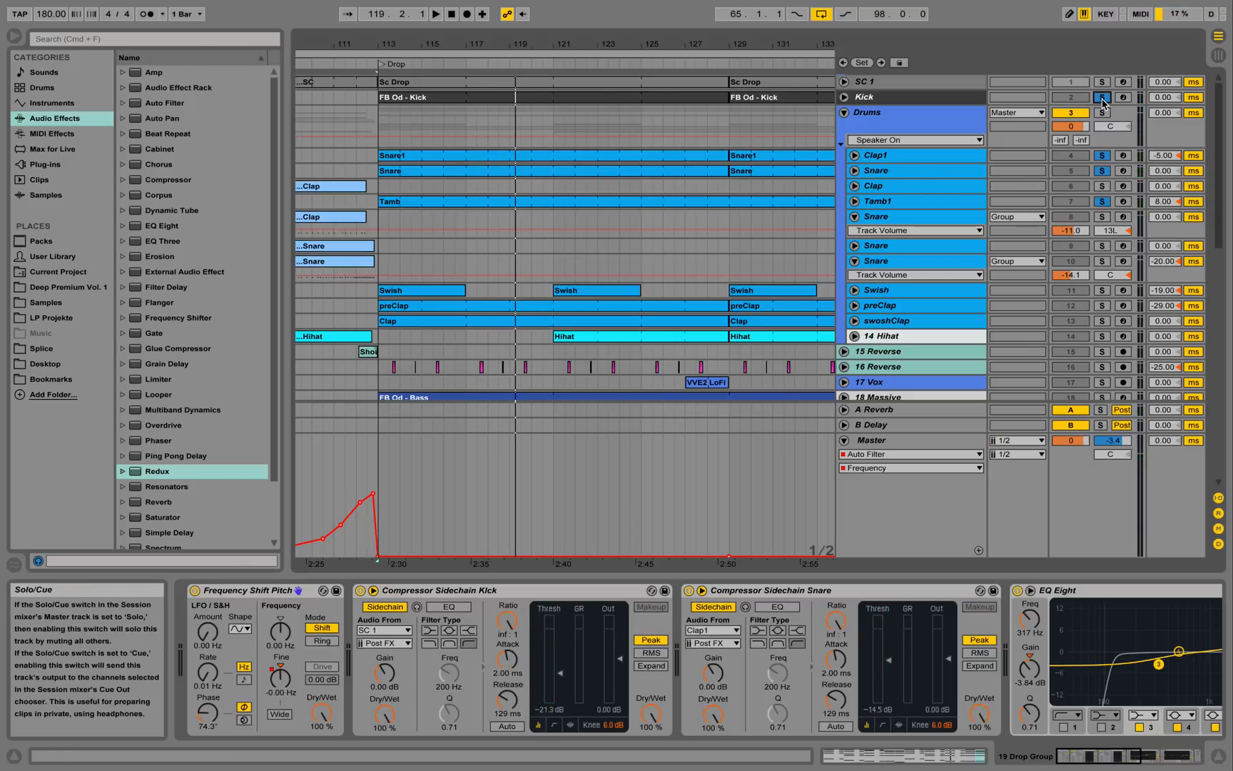
pyautogui.scroll(-10, 885, 283)
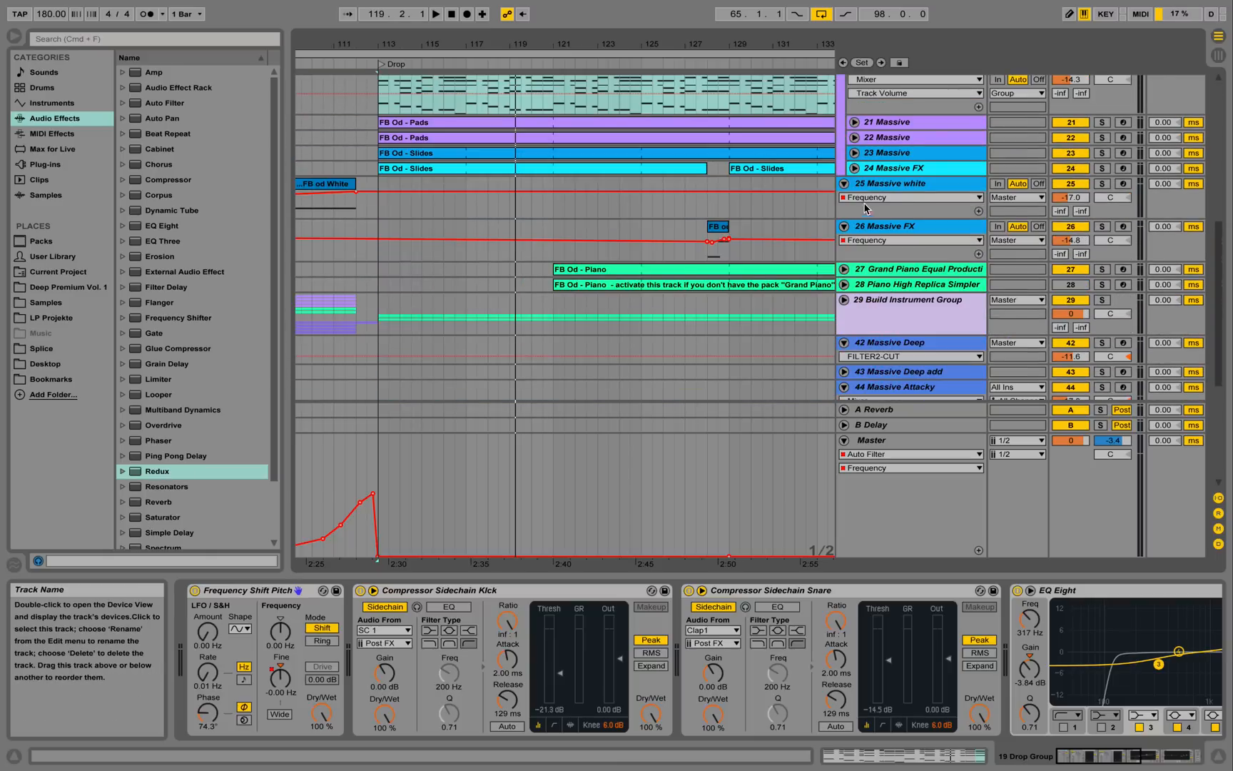
pyautogui.scroll(5, 865, 209)
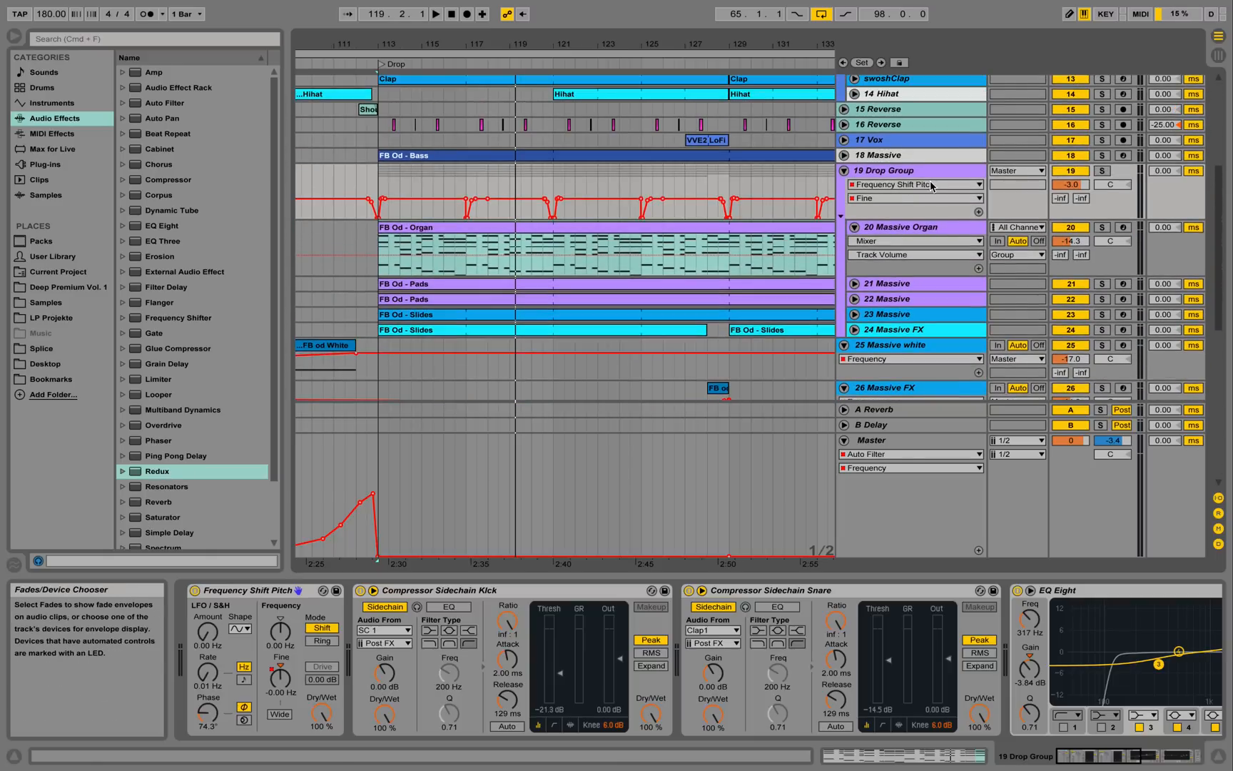
pyautogui.click(928, 229)
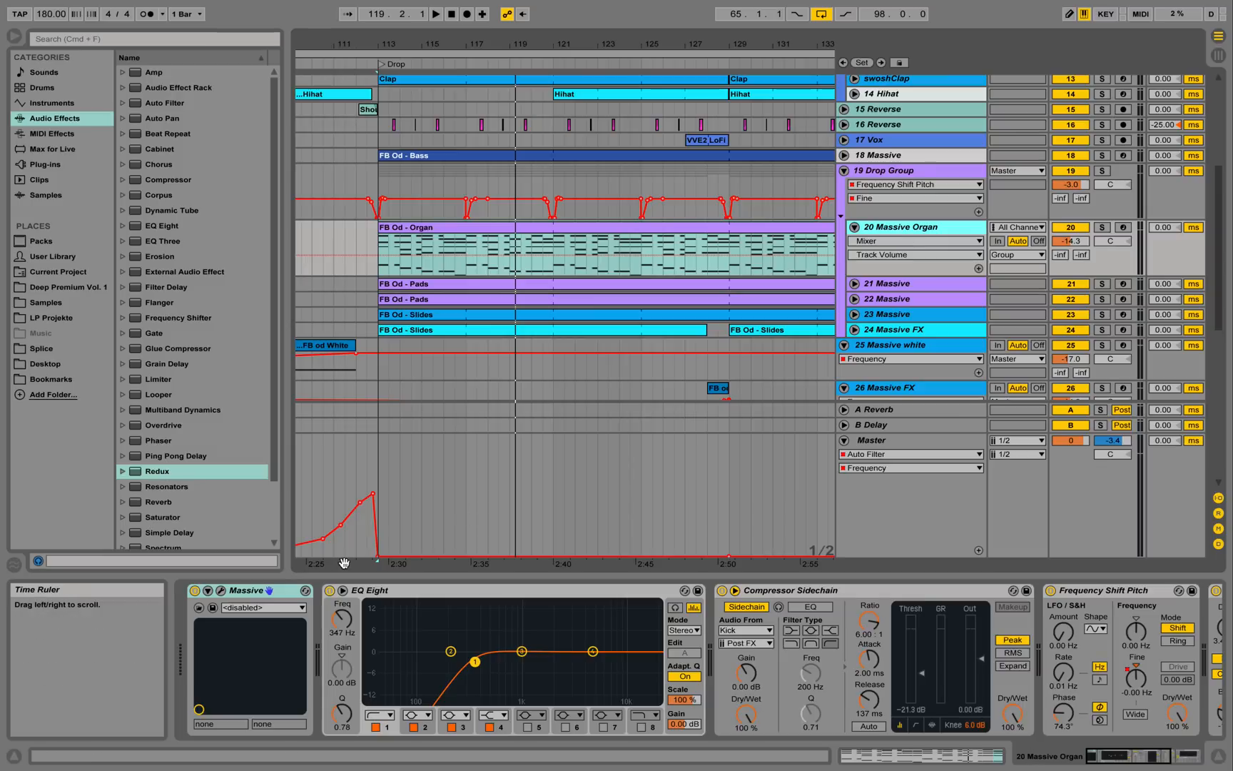
# Open the Massive editor on its unison voicing settings and solo the organ track briefly.
pyautogui.click(221, 592)
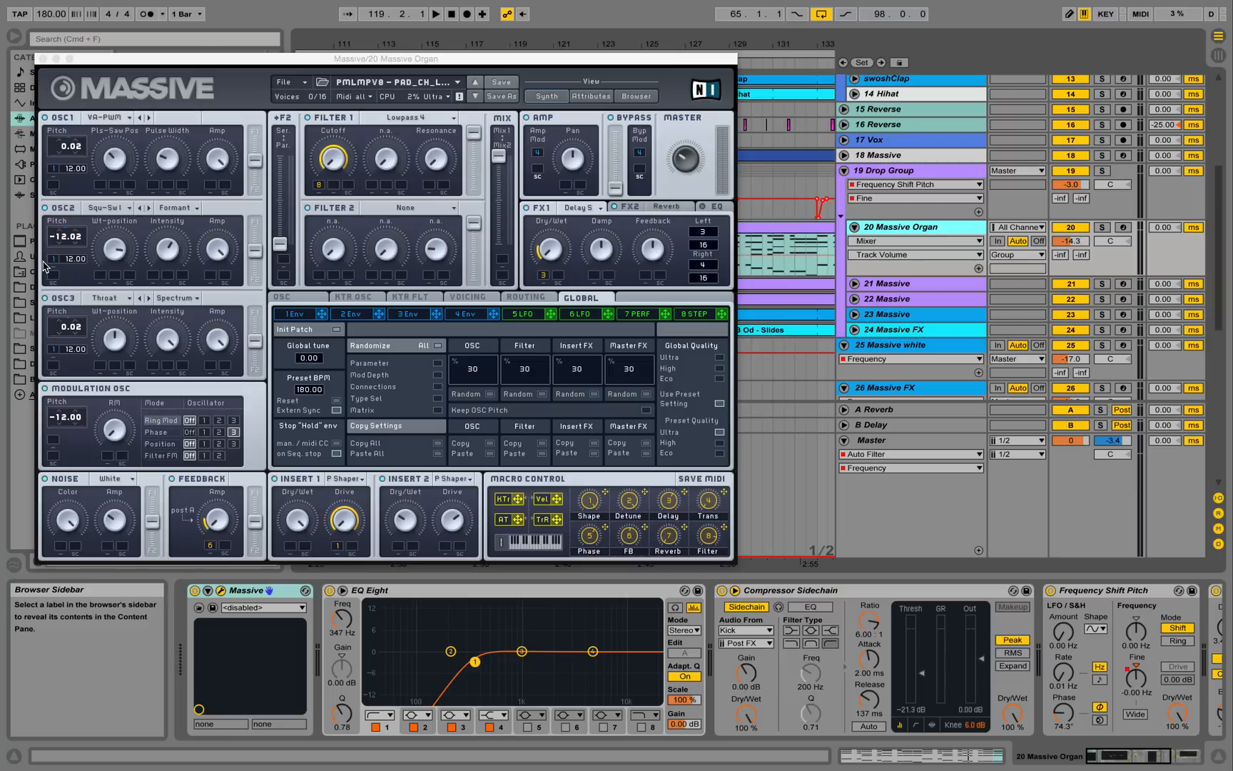
pyautogui.click(467, 297)
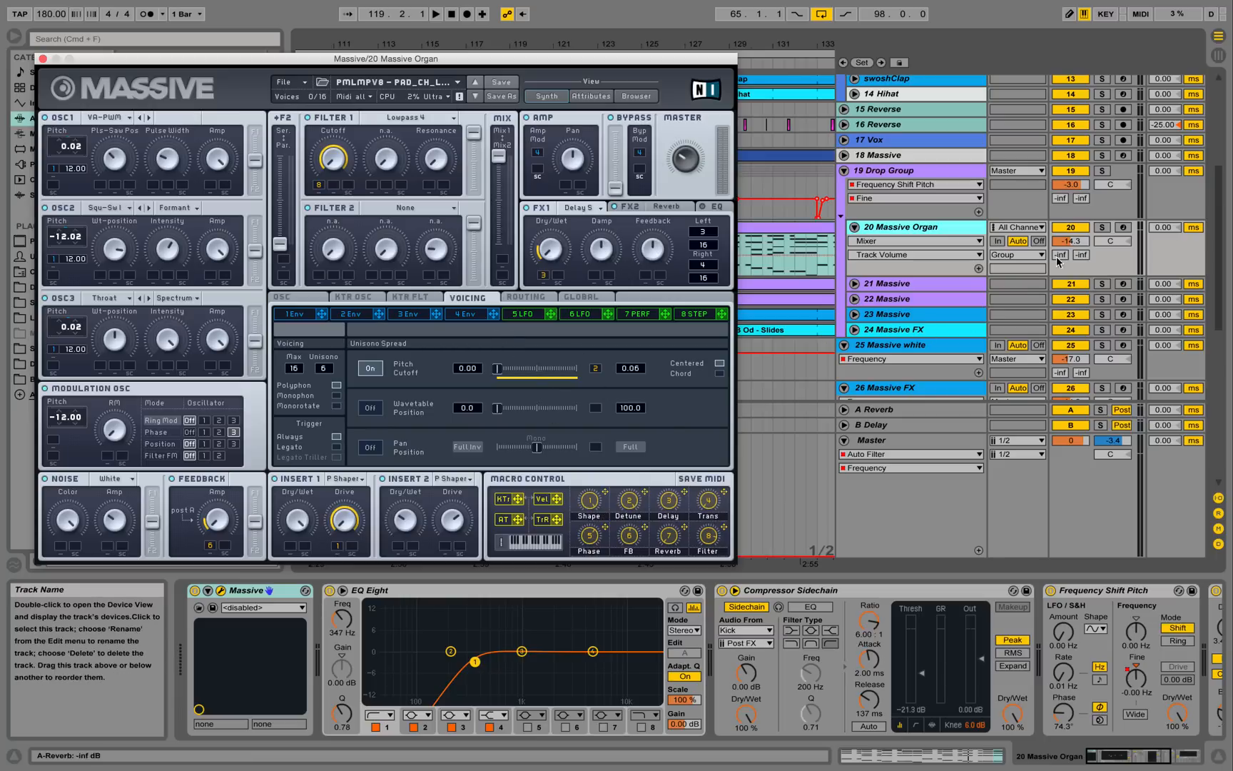
pyautogui.click(1103, 227)
pyautogui.press('space')
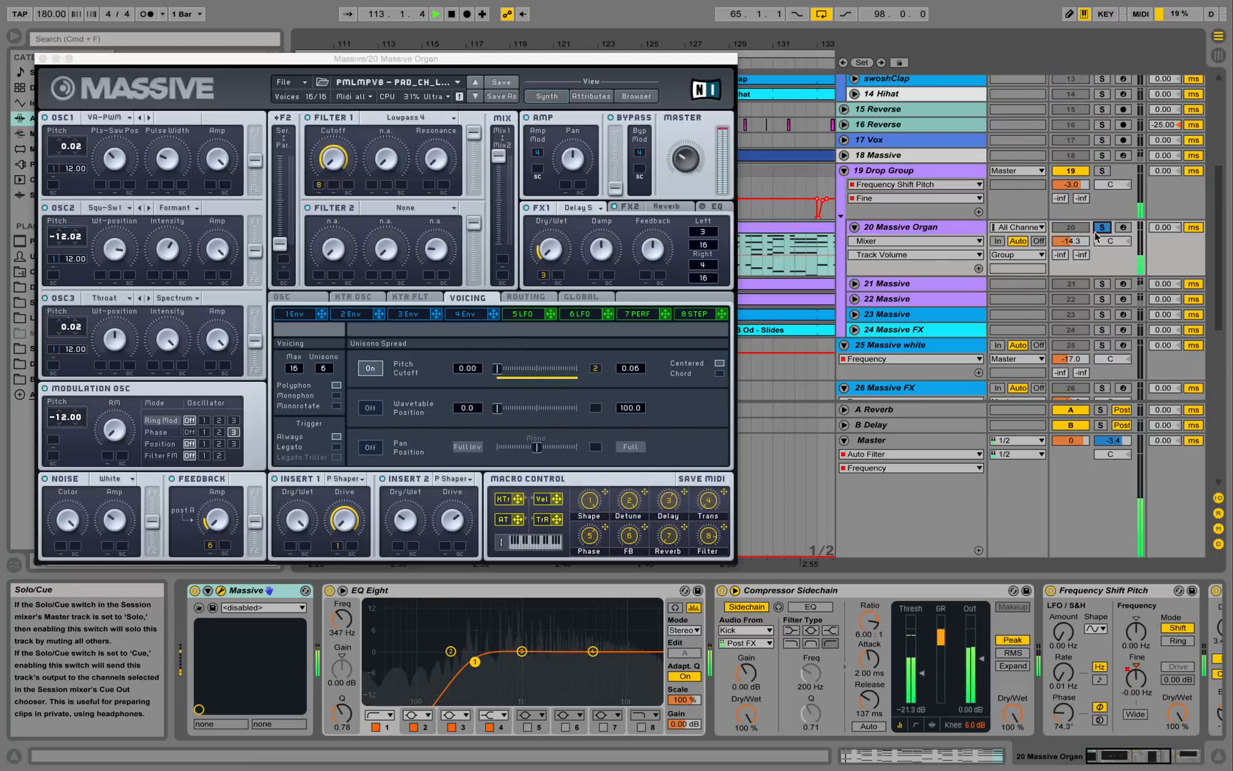
pyautogui.press('space')
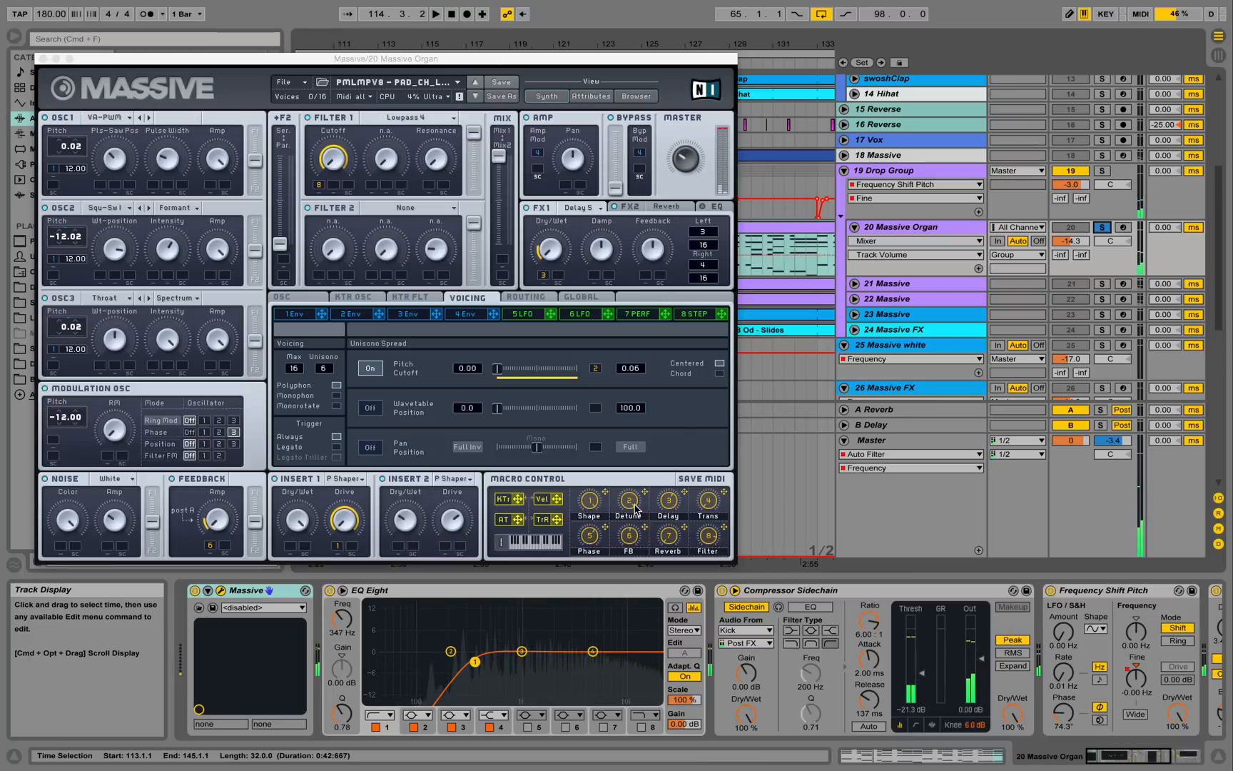
# Audition the organ patch with the Massive window in front, then close that window.
pyautogui.click(629, 538)
pyautogui.press('space')
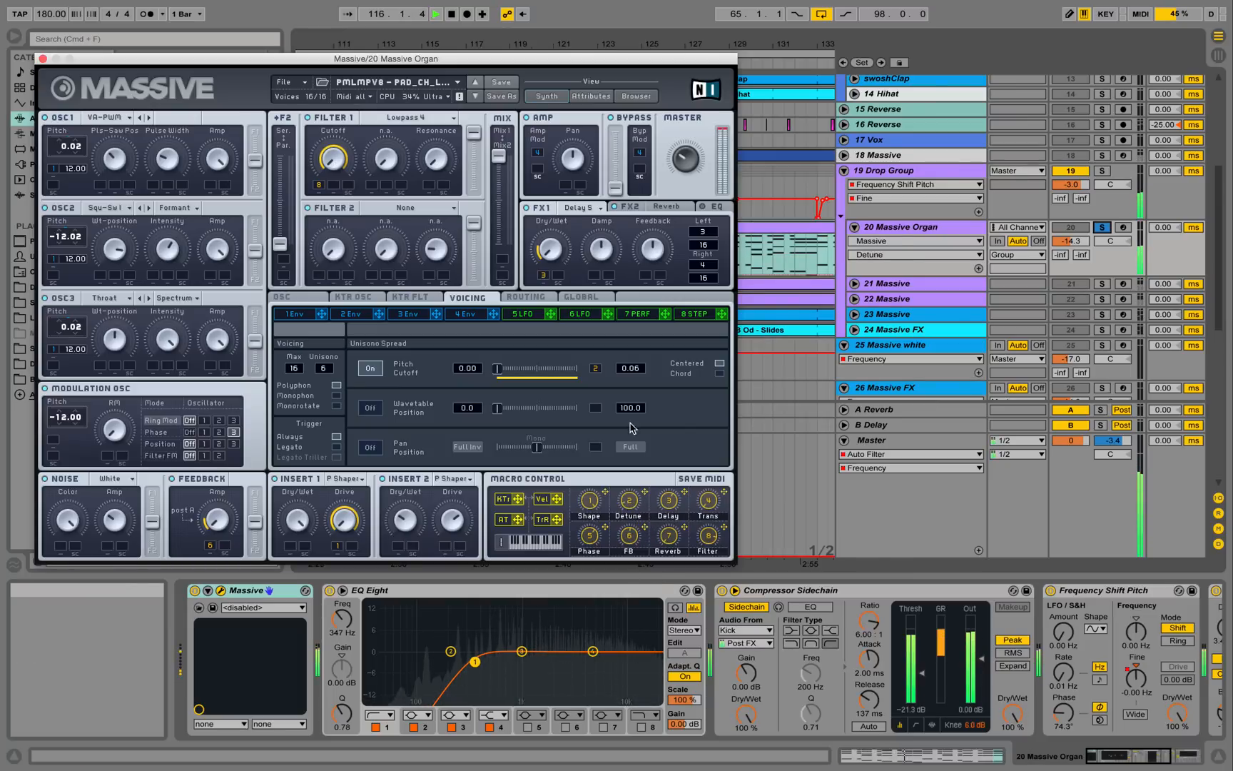
pyautogui.press('space')
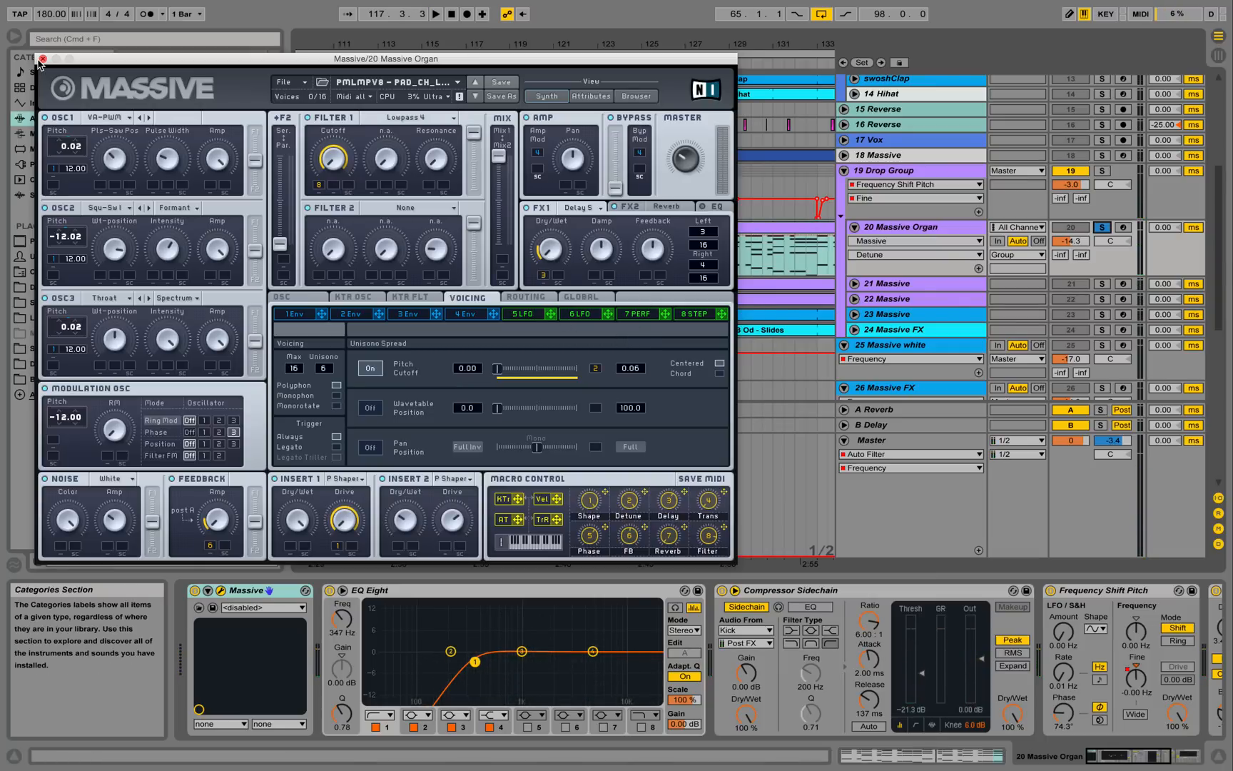
pyautogui.click(42, 60)
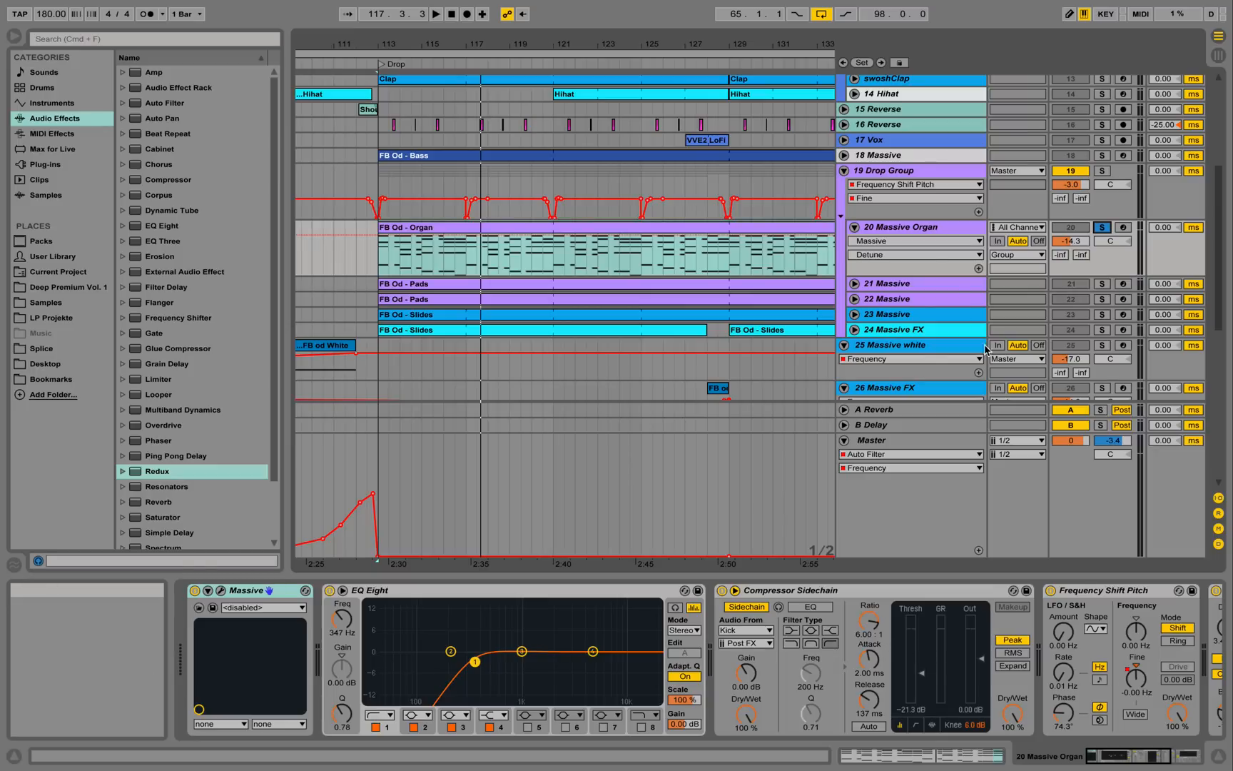
# Show Massive Organ's Frequency Shift Pitch Fine automation and pick the Saturator preset Warm Up Highs.
pyautogui.hscroll(4, 1045, 667)
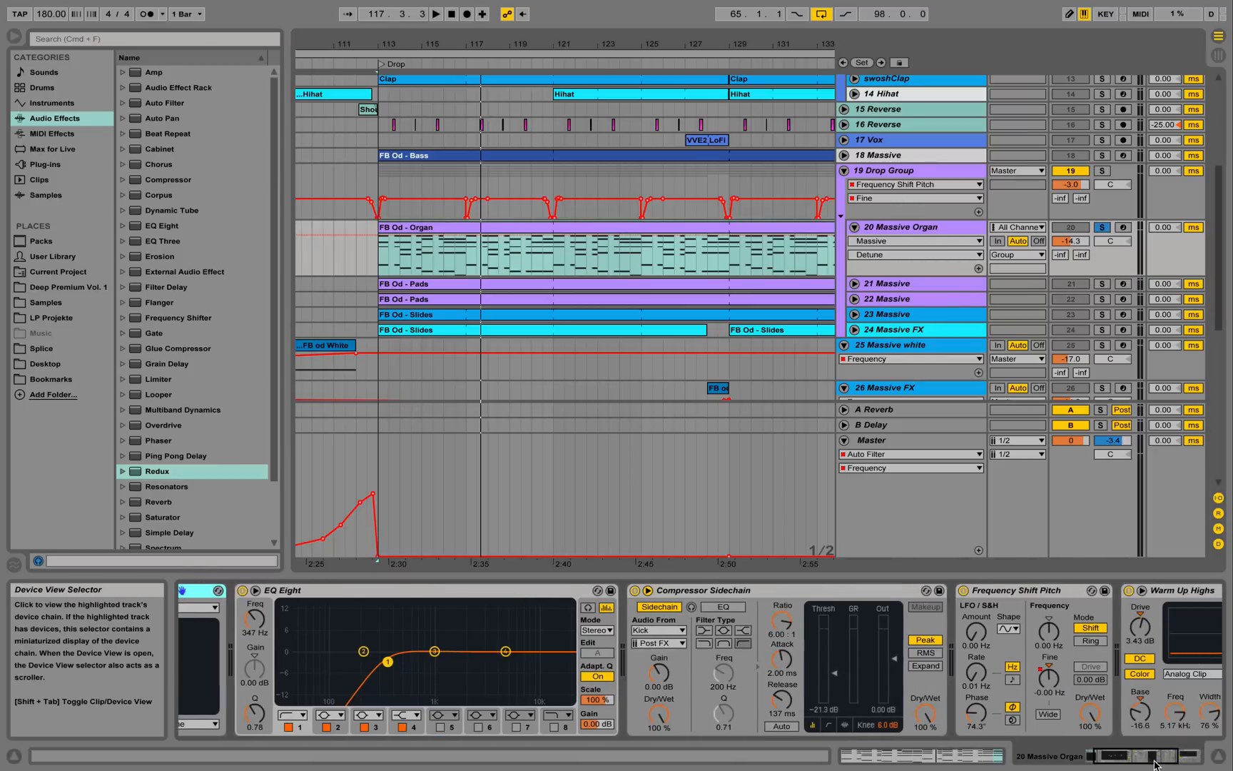
pyautogui.click(1019, 676)
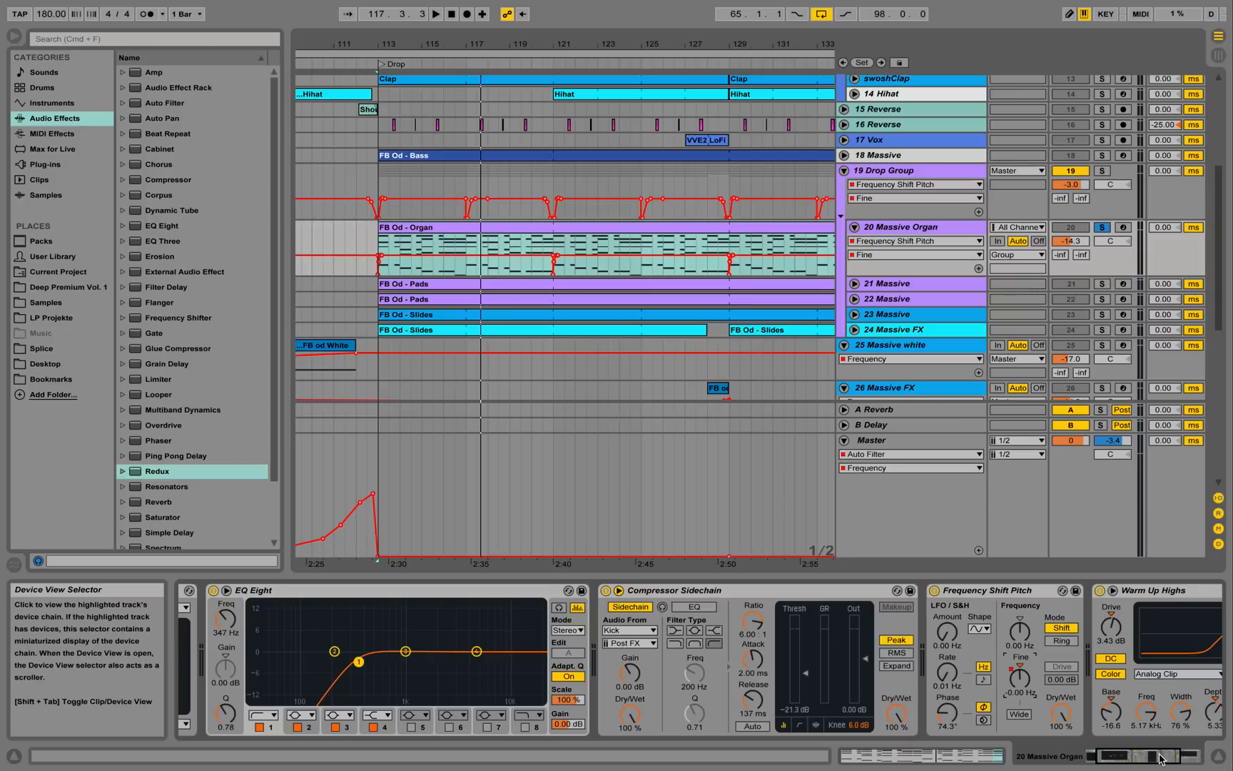
pyautogui.moveTo(1165, 759); pyautogui.dragTo(1176, 759)
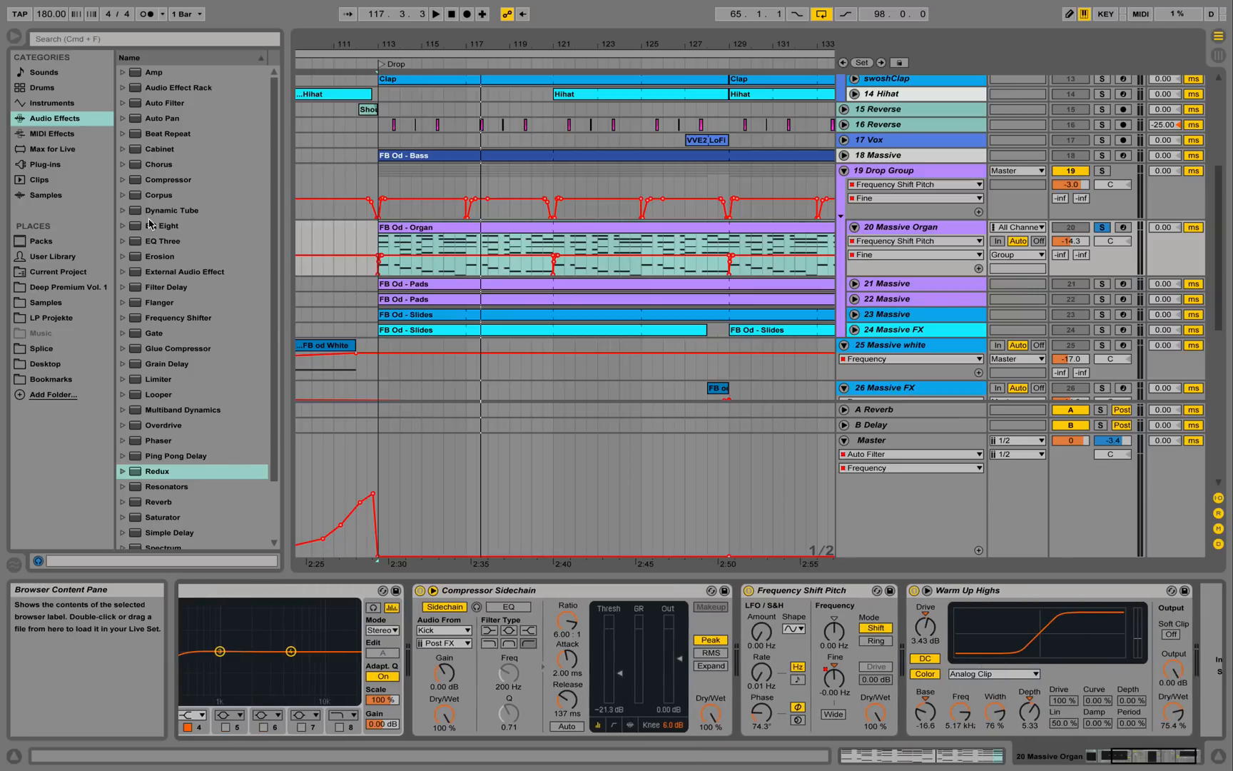
pyautogui.click(124, 515)
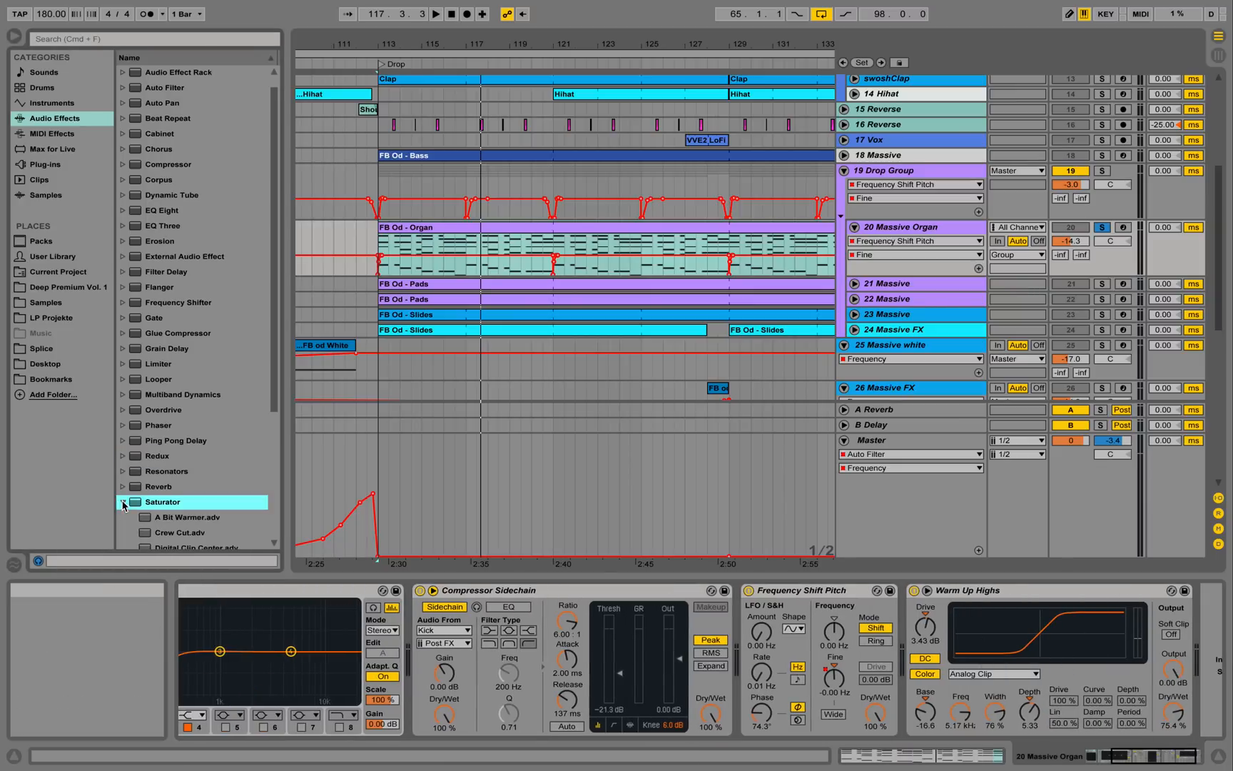
pyautogui.scroll(-5, 198, 488)
pyautogui.click(206, 433)
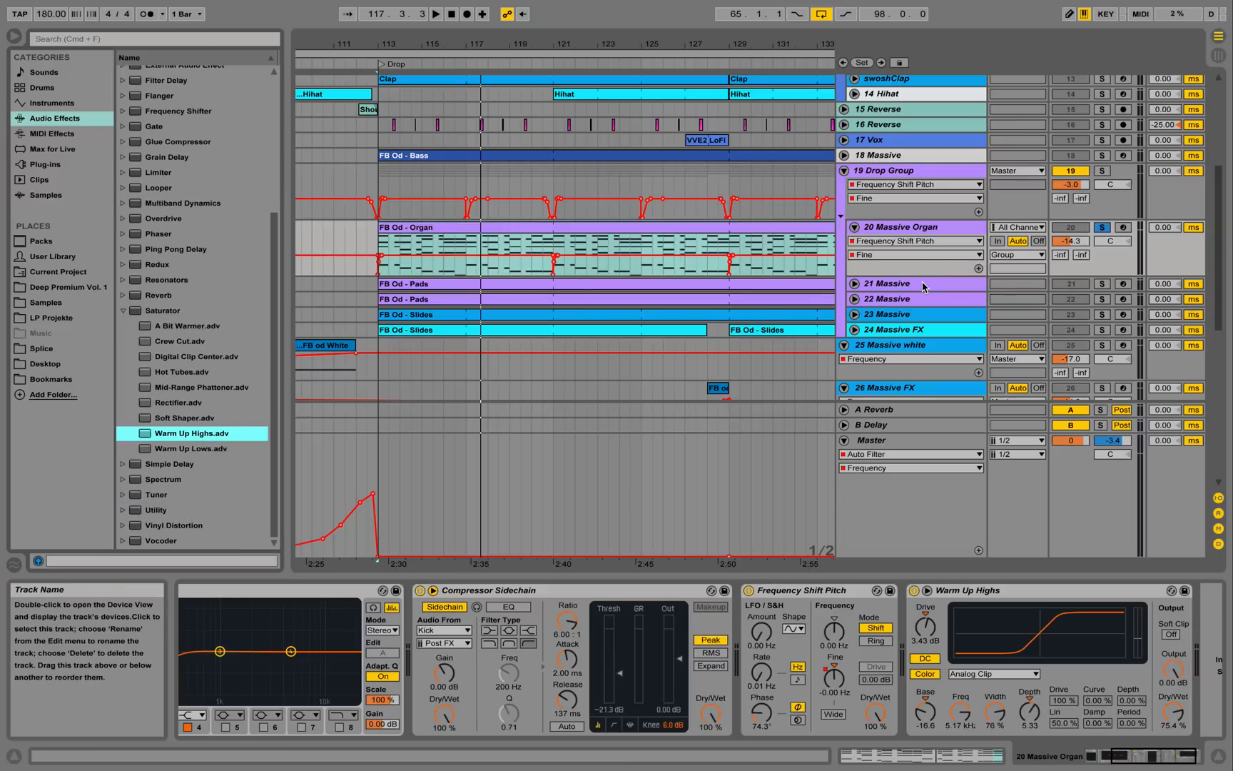
# Select and solo track 21 Massive, then play the drop until around bar 121.
pyautogui.click(1013, 287)
pyautogui.click(1100, 284)
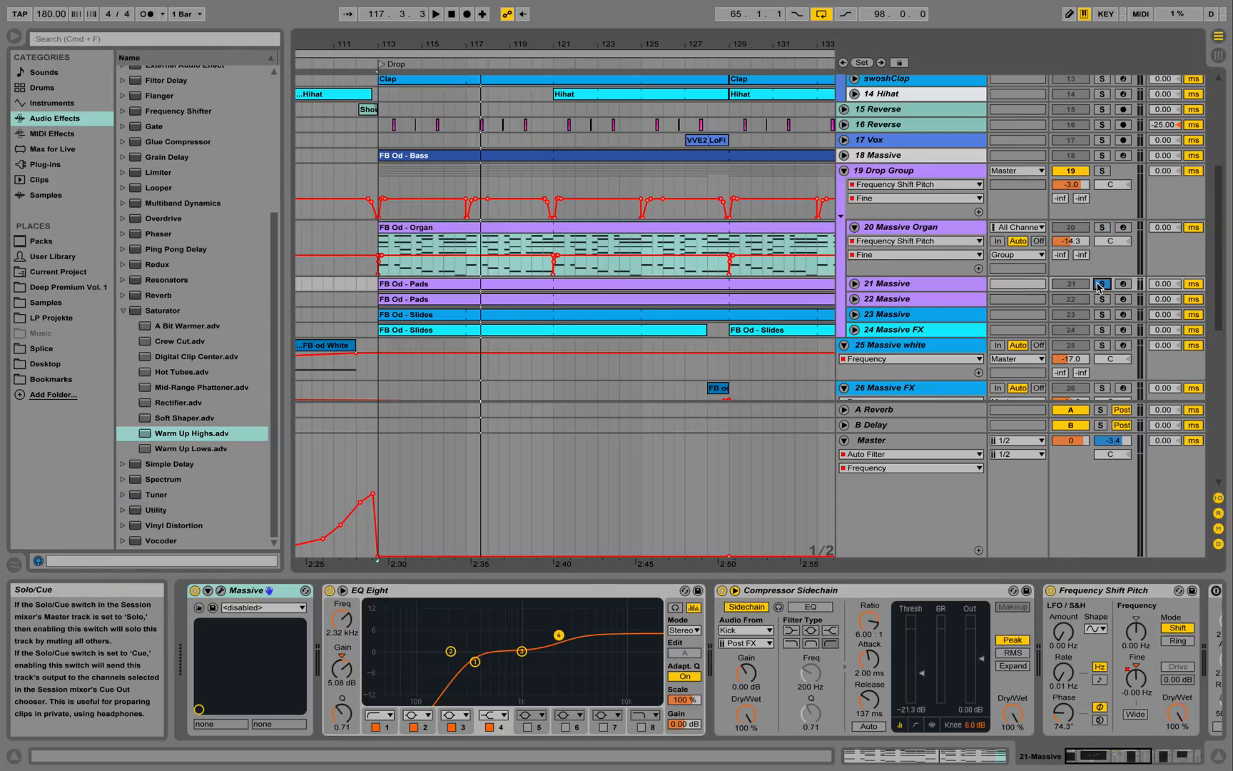
pyautogui.press('space')
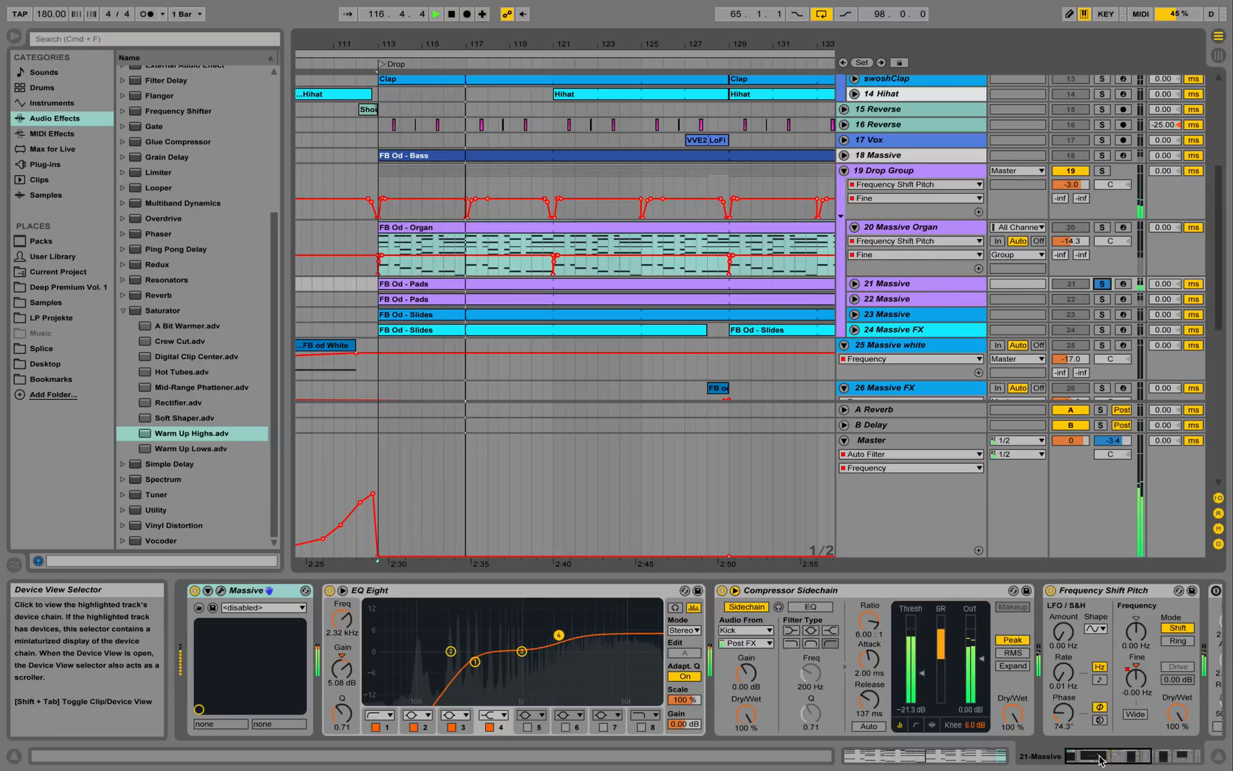
pyautogui.moveTo(1079, 761)
pyautogui.mouseDown()
pyautogui.moveTo(1115, 760)
pyautogui.moveTo(1060, 761)
pyautogui.mouseUp()
pyautogui.hscroll(5, 1112, 755)
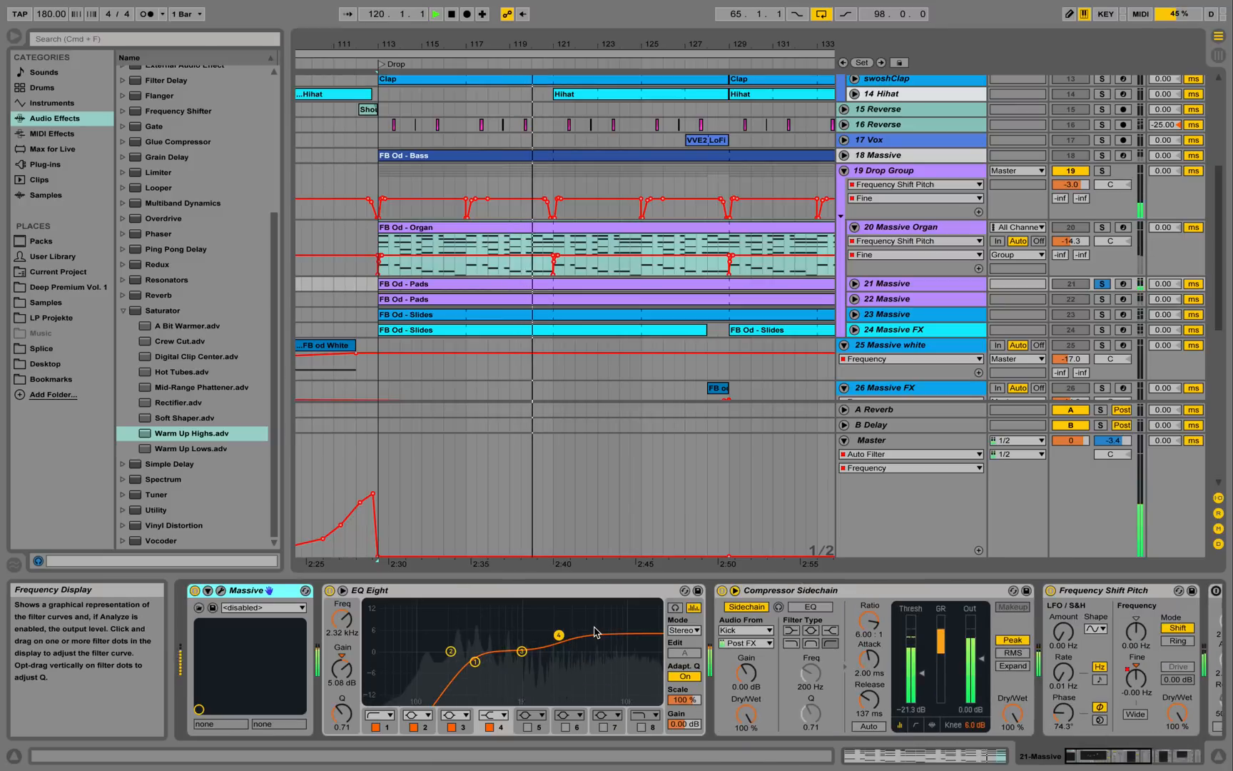
pyautogui.press('space')
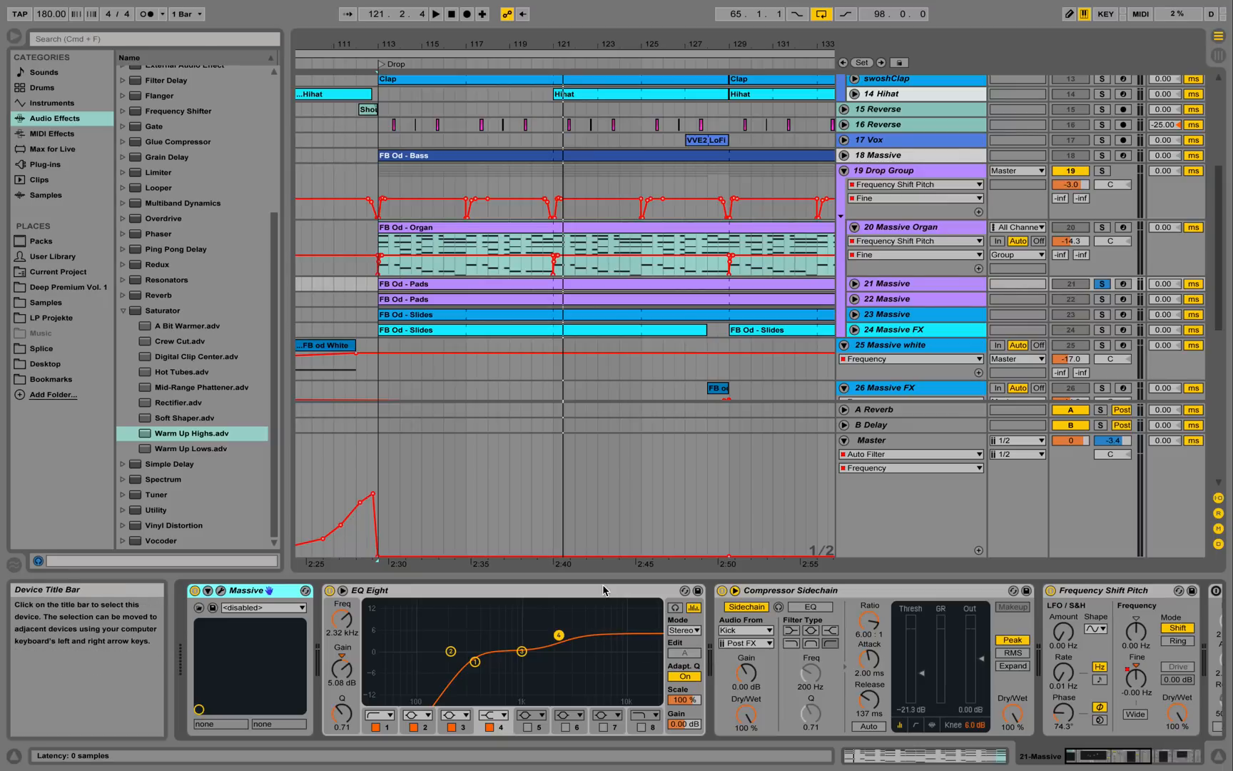
pyautogui.click(222, 591)
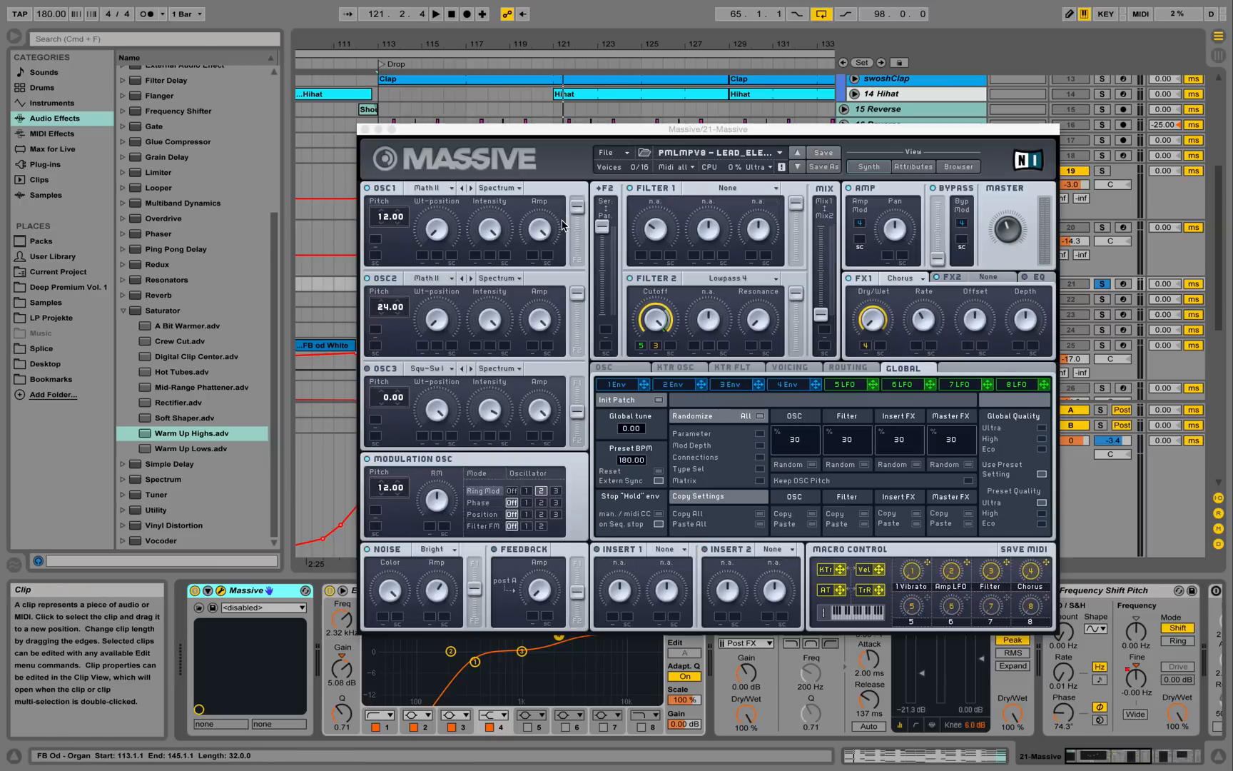
pyautogui.click(428, 188)
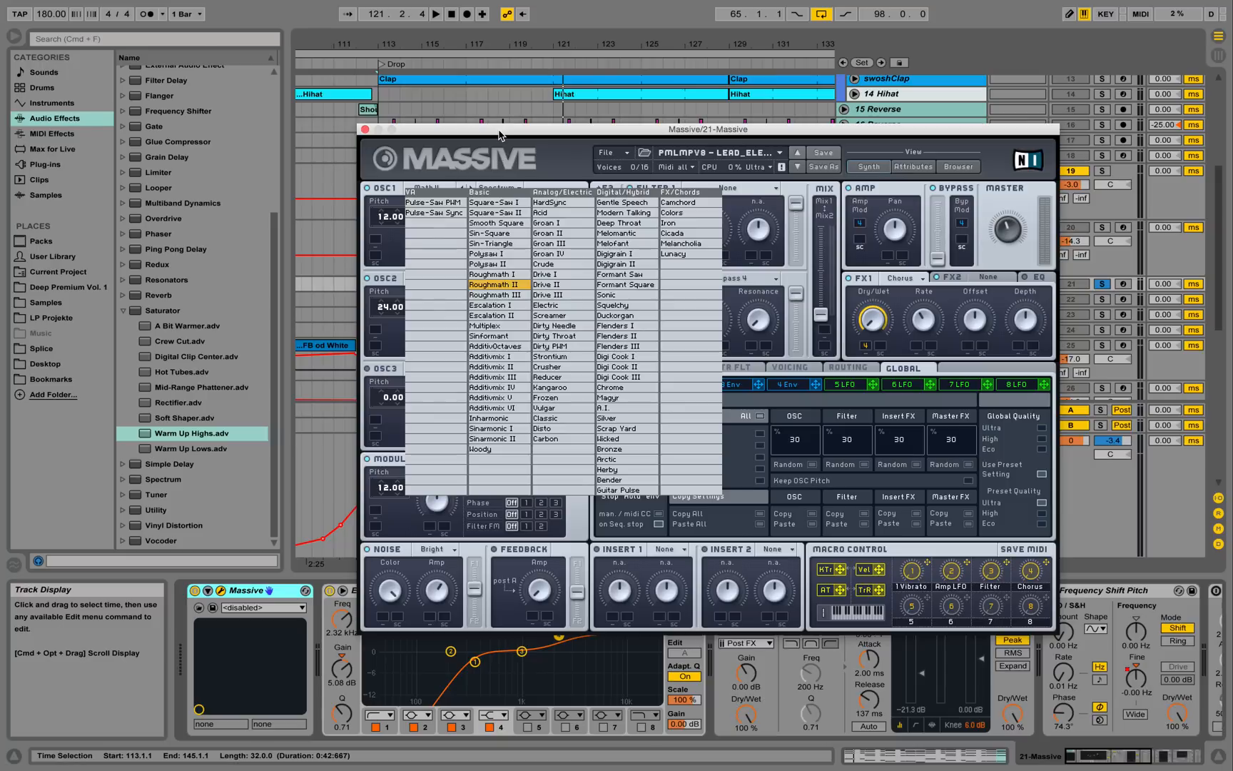
pyautogui.click(512, 285)
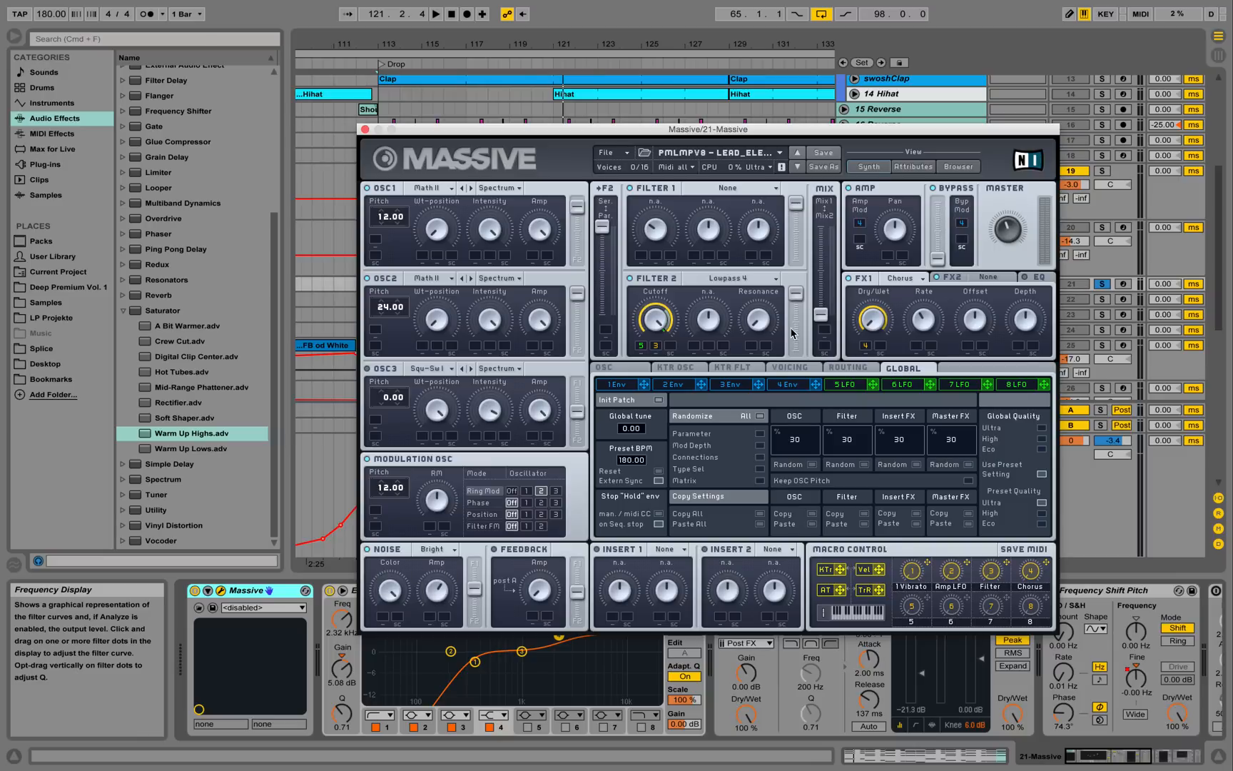
pyautogui.click(803, 368)
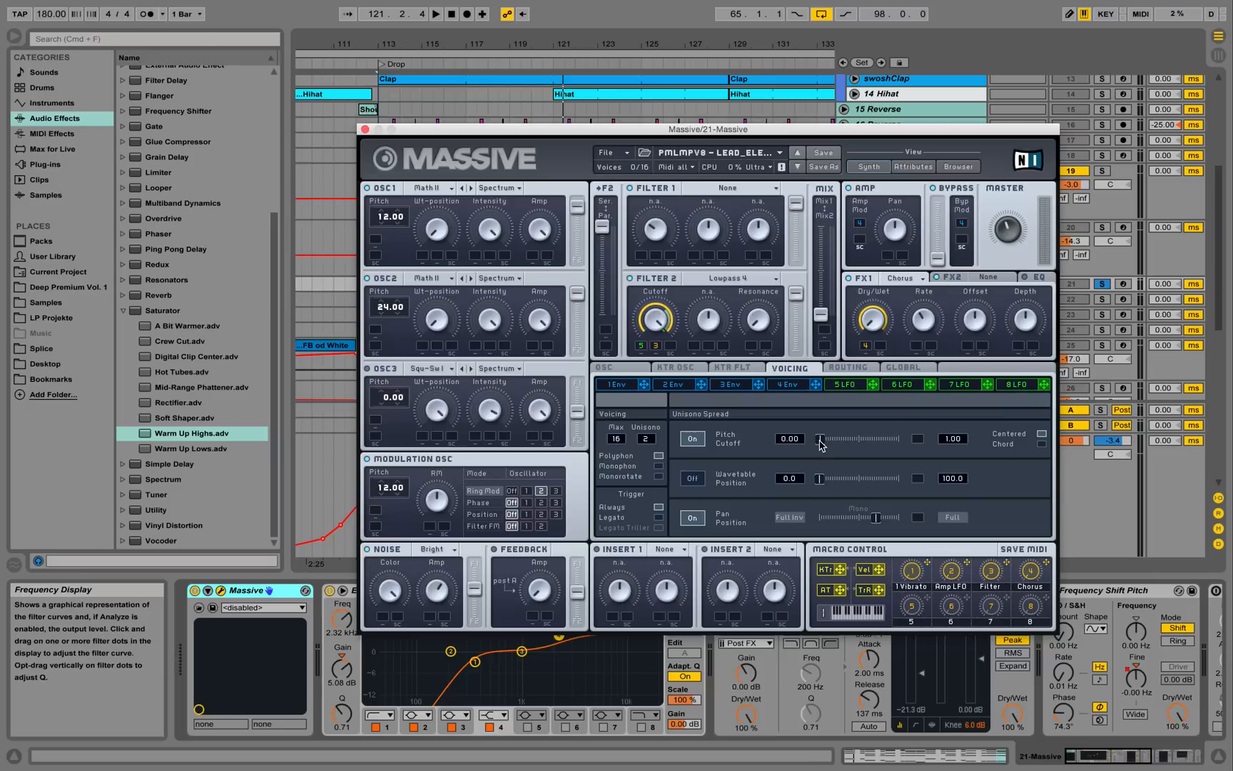
pyautogui.press('space')
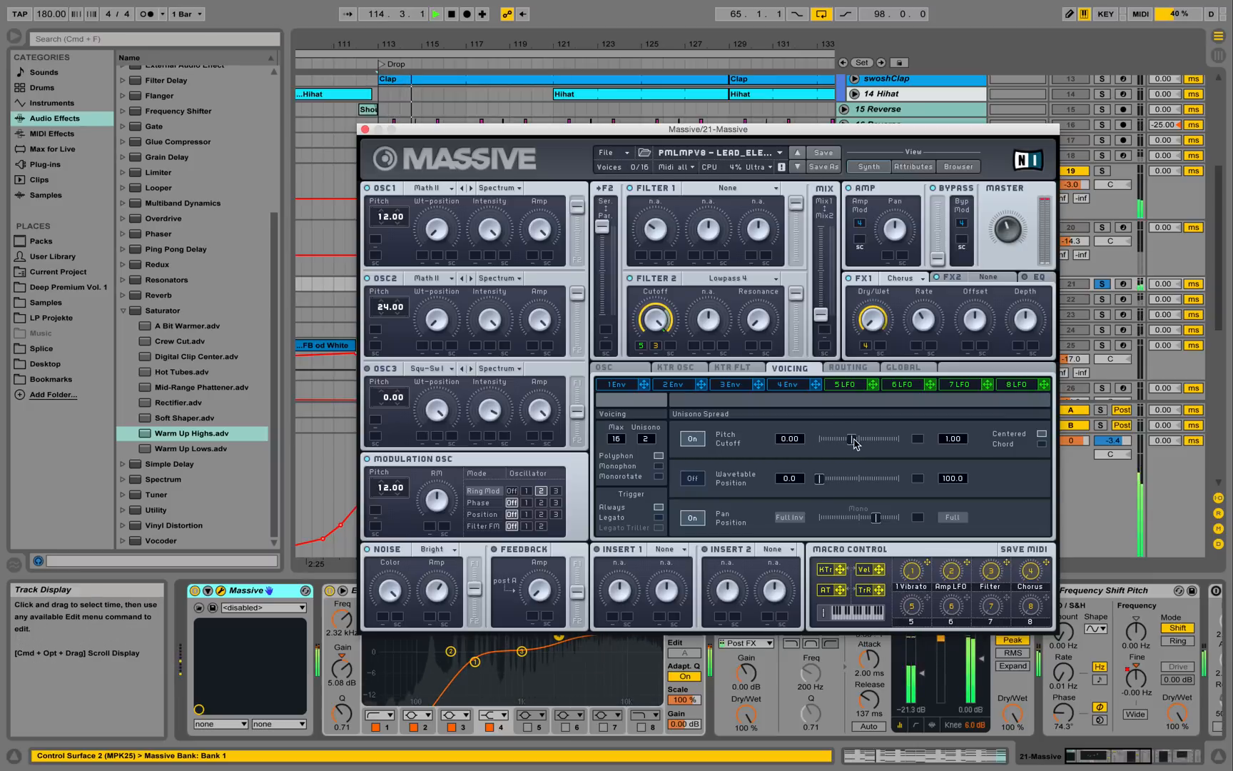
pyautogui.moveTo(819, 441)
pyautogui.mouseDown()
pyautogui.moveTo(881, 443)
pyautogui.moveTo(916, 467)
pyautogui.moveTo(812, 448)
pyautogui.mouseUp()
pyautogui.press('space')
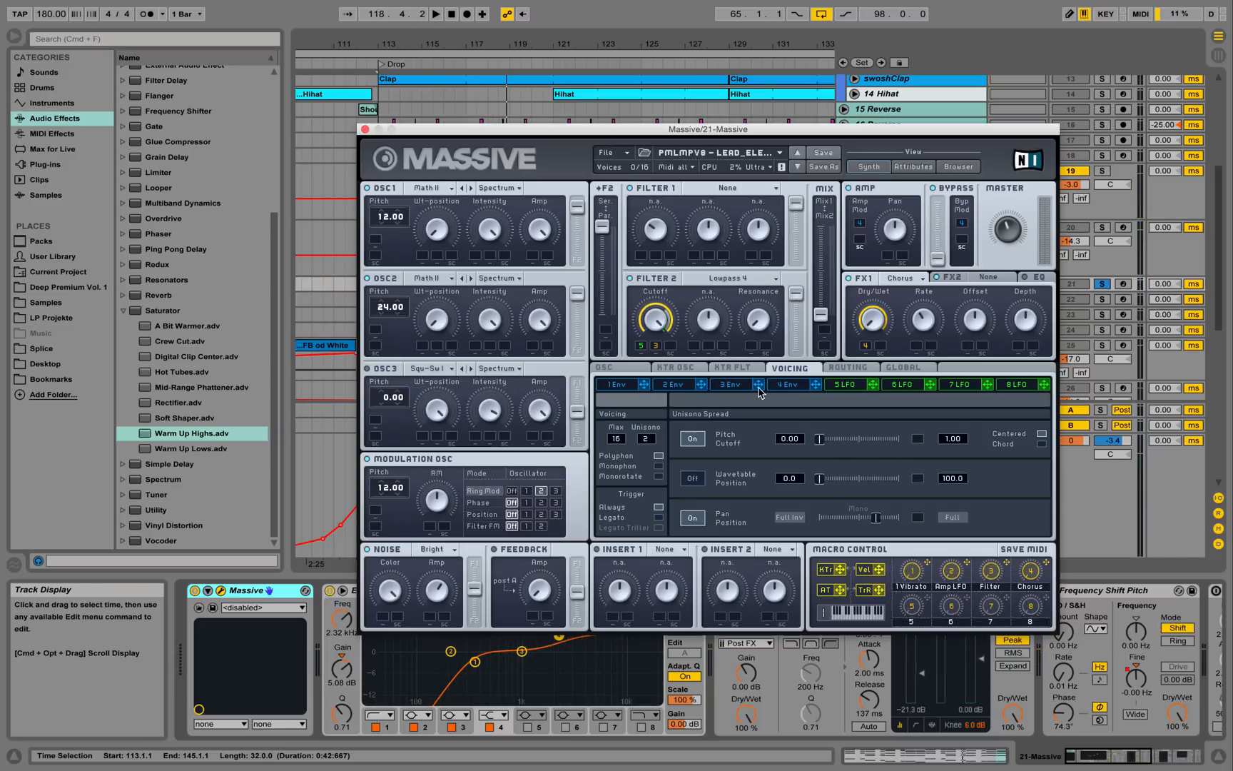
pyautogui.click(365, 129)
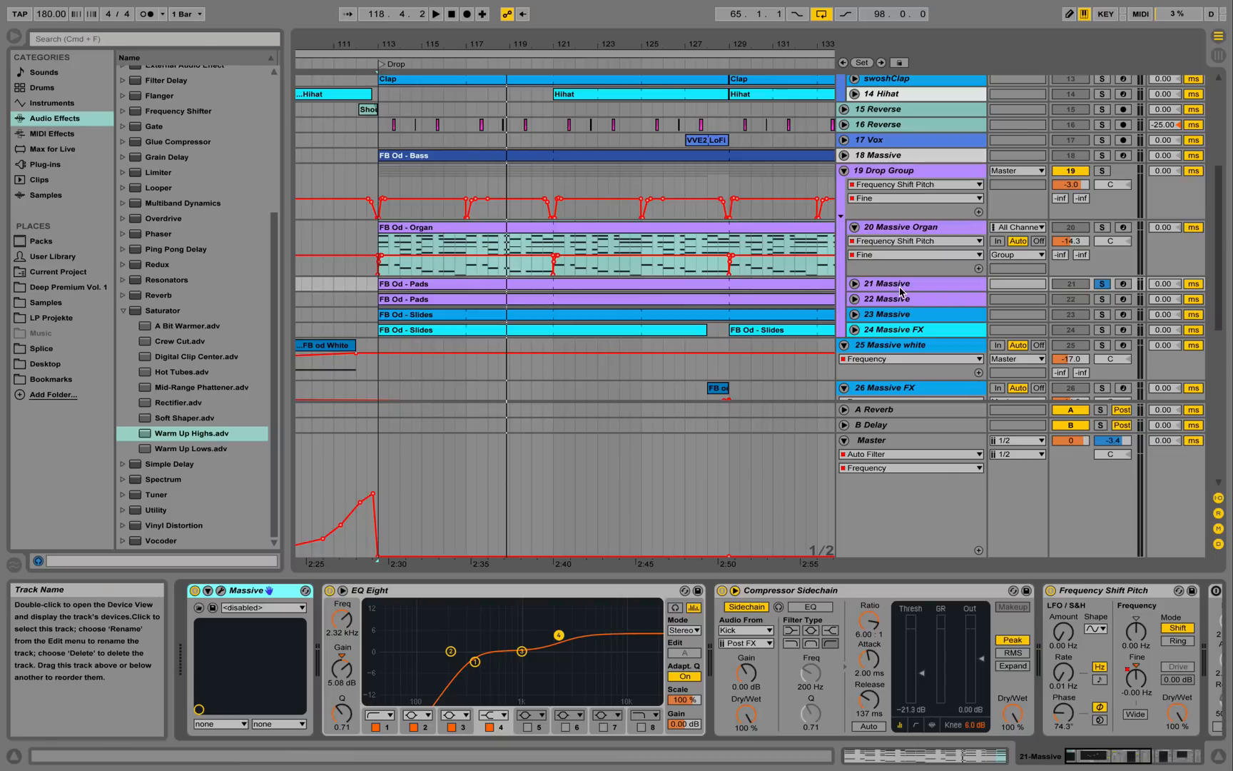
# Solo track 22 Massive instead of 21, select it, and play from bar 113.
pyautogui.click(1104, 299)
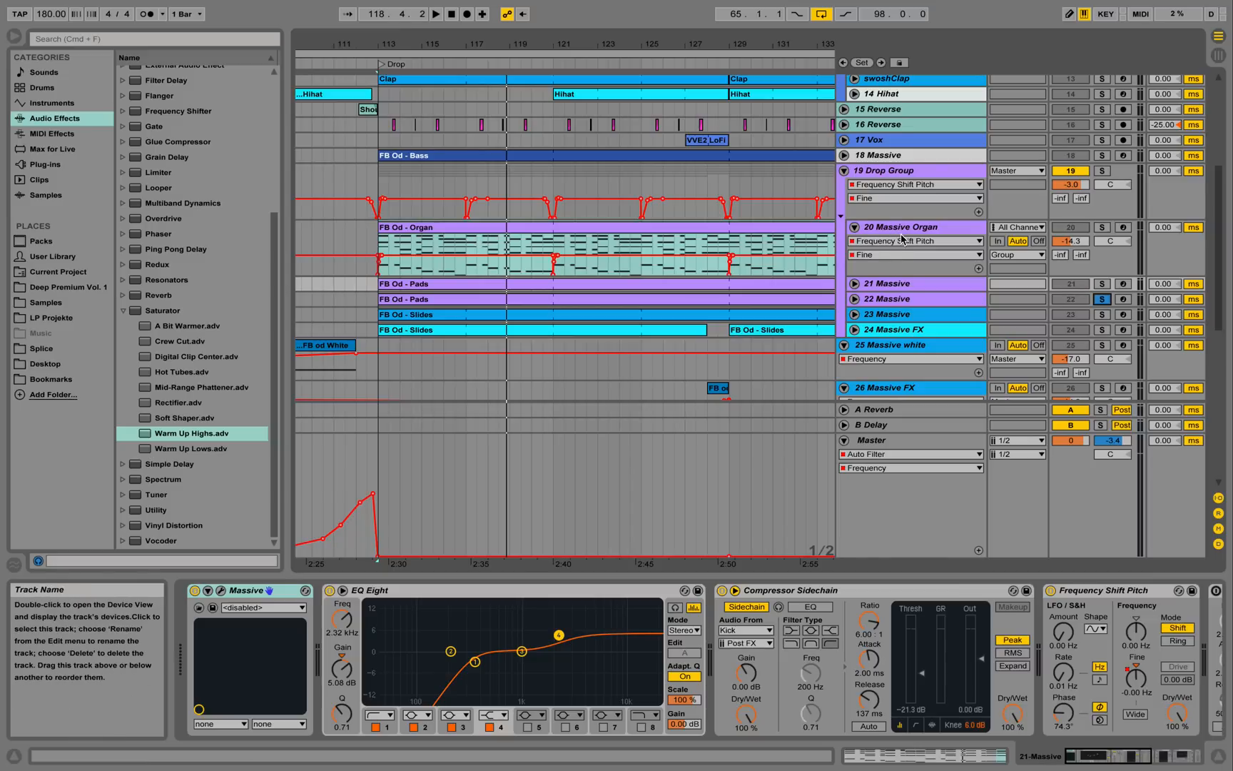
pyautogui.click(911, 300)
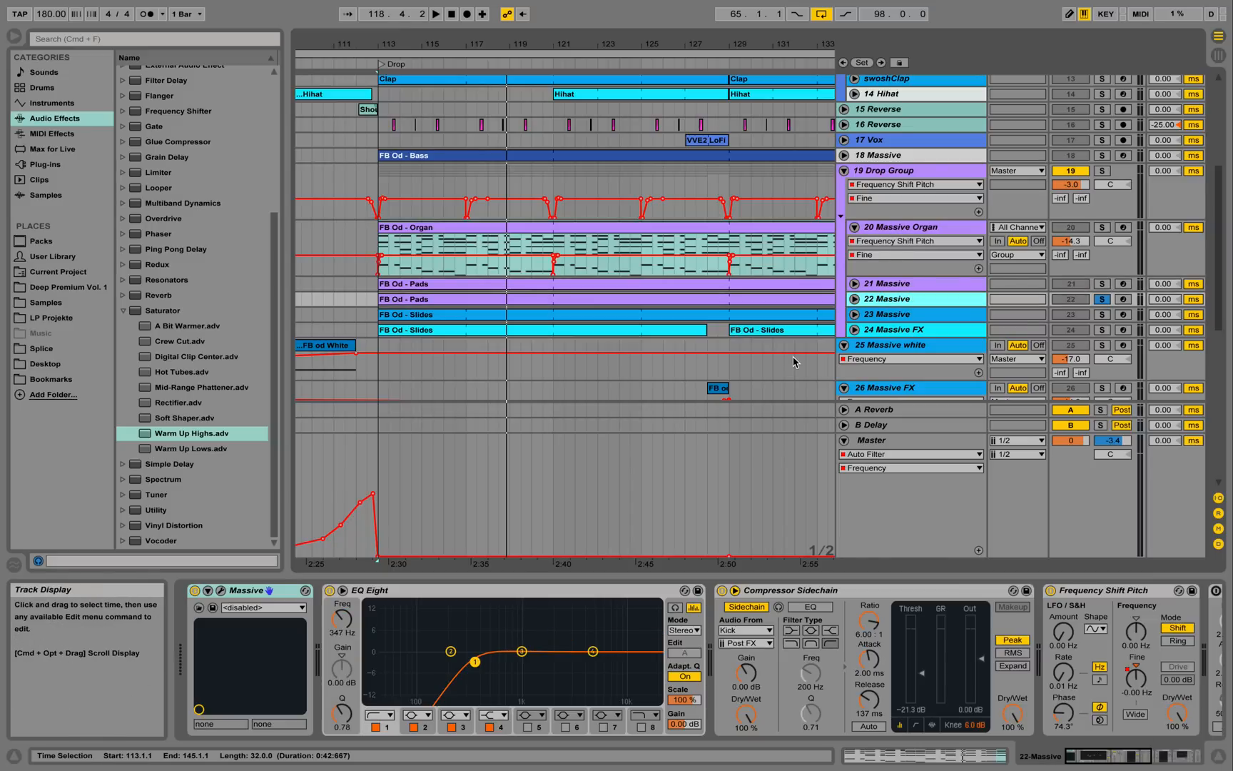
pyautogui.press('space')
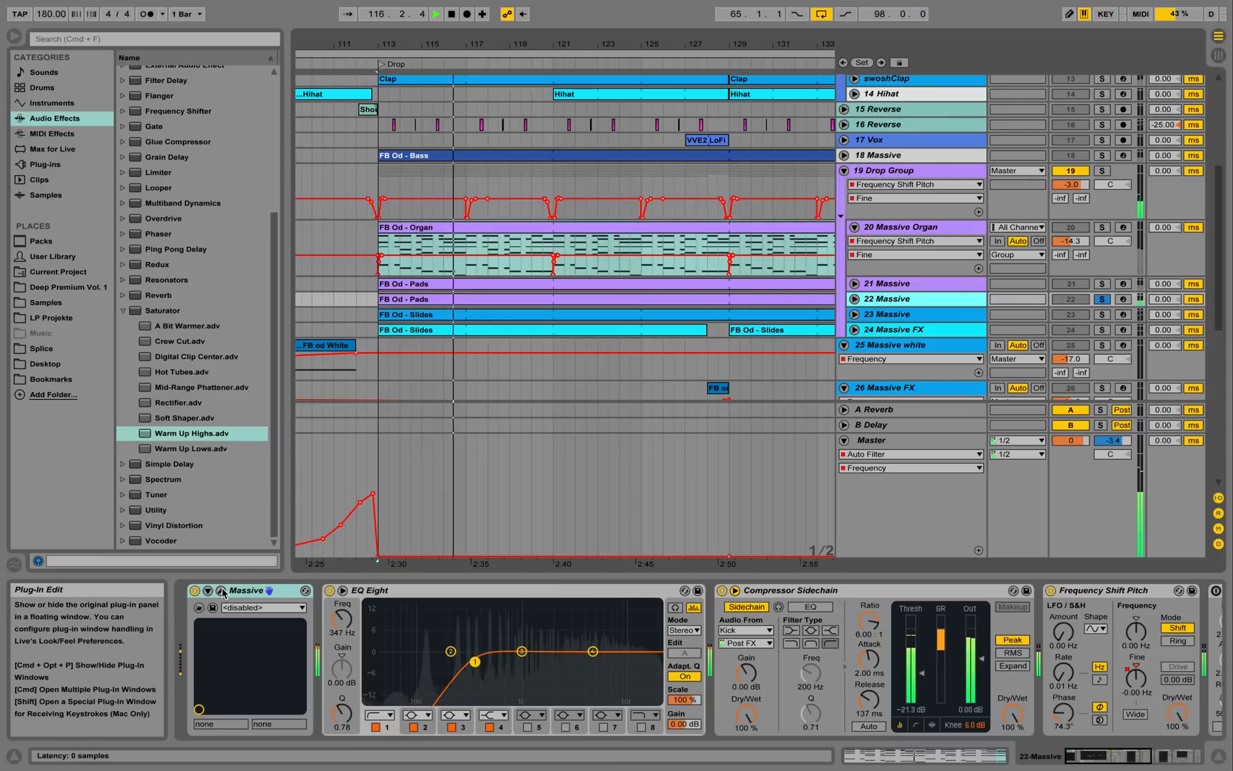
pyautogui.press('space')
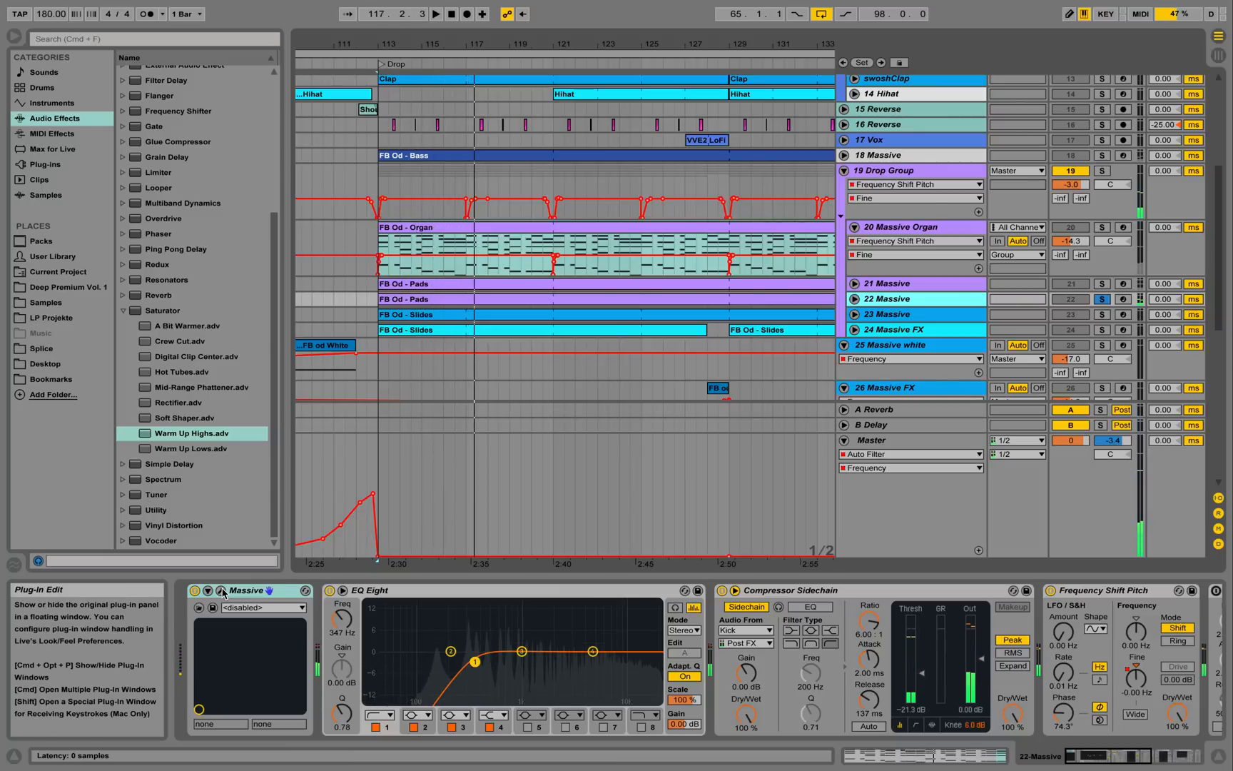
# Open track 22's Massive synth to view its voicing settings, then close it.
pyautogui.click(222, 592)
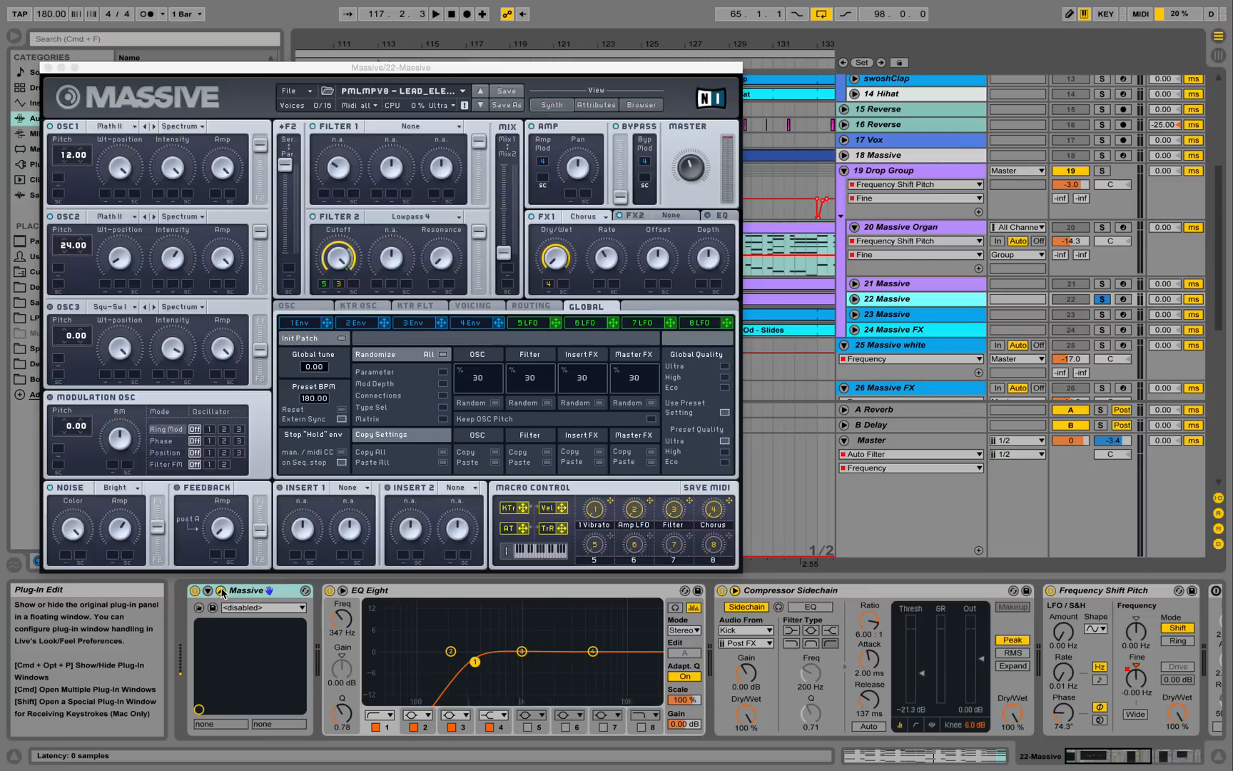
pyautogui.click(475, 306)
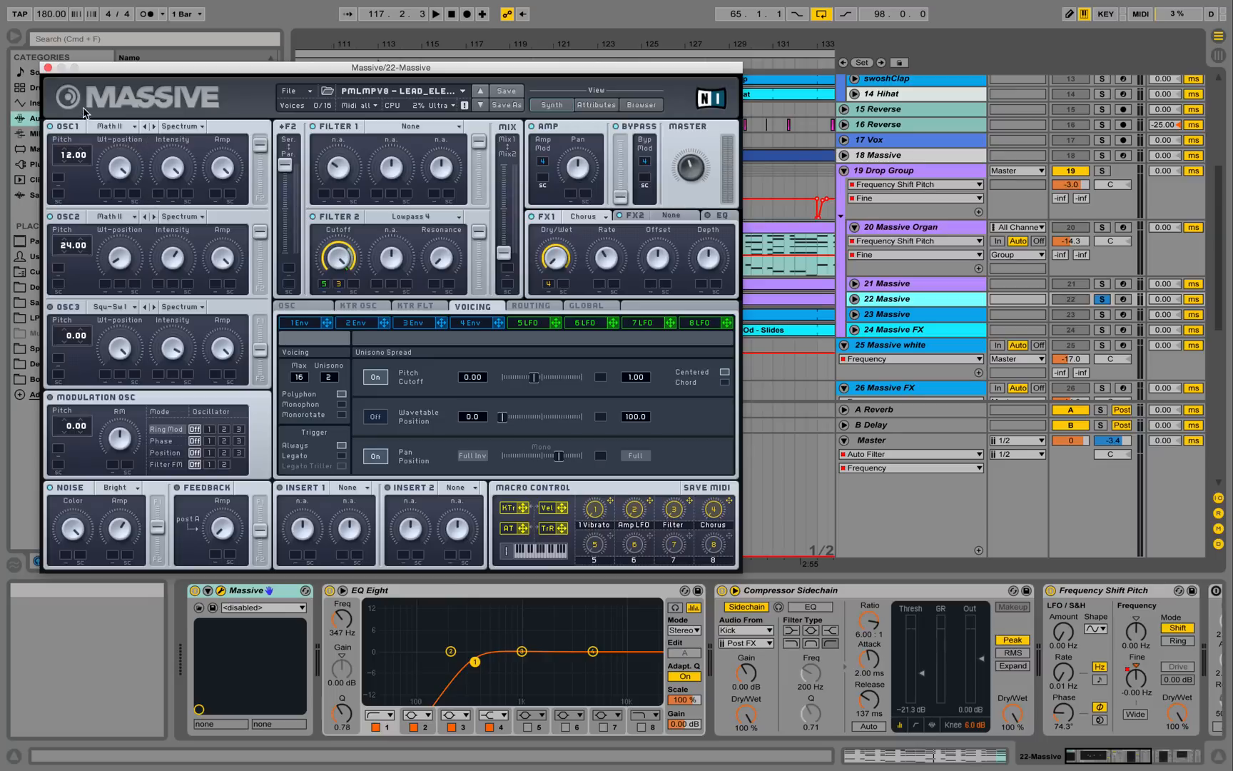
pyautogui.click(49, 69)
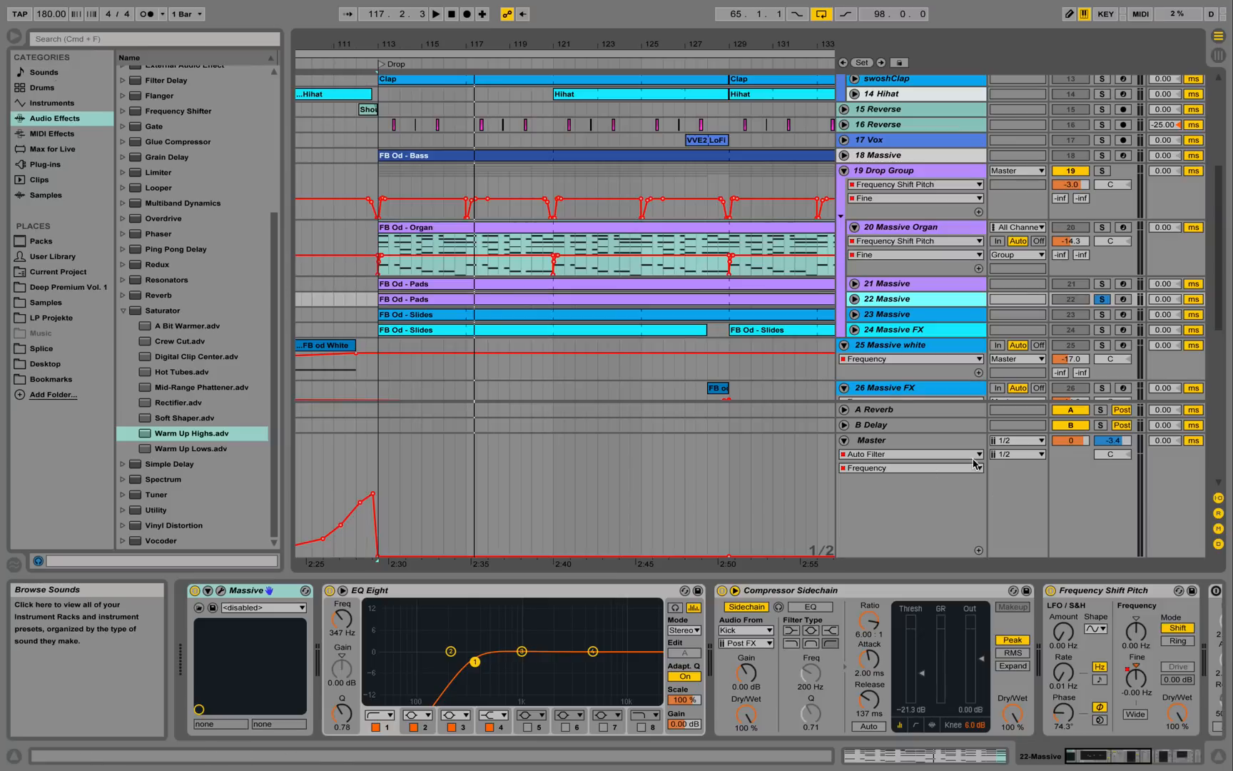
# Unfold track 22 and play its FB Od - Pads clip notes in an enlarged piano roll.
pyautogui.click(855, 303)
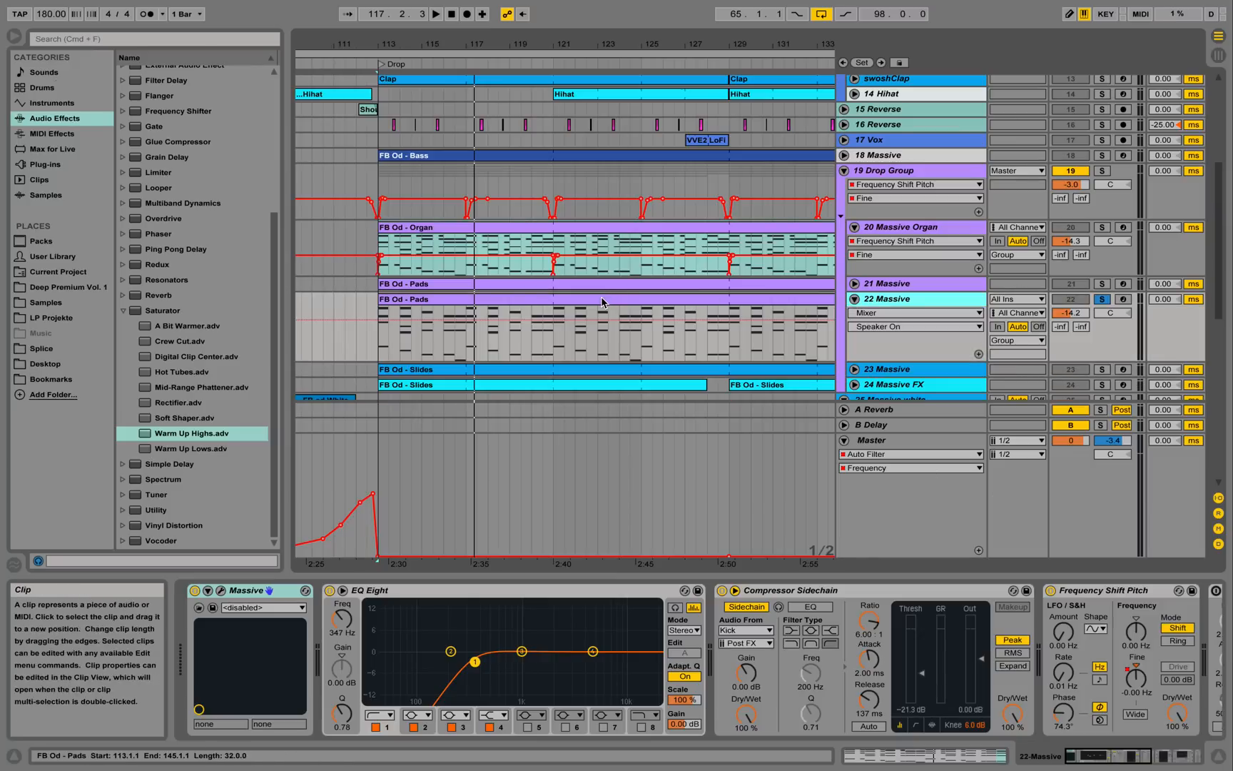
pyautogui.doubleClick(601, 296)
pyautogui.click(717, 367)
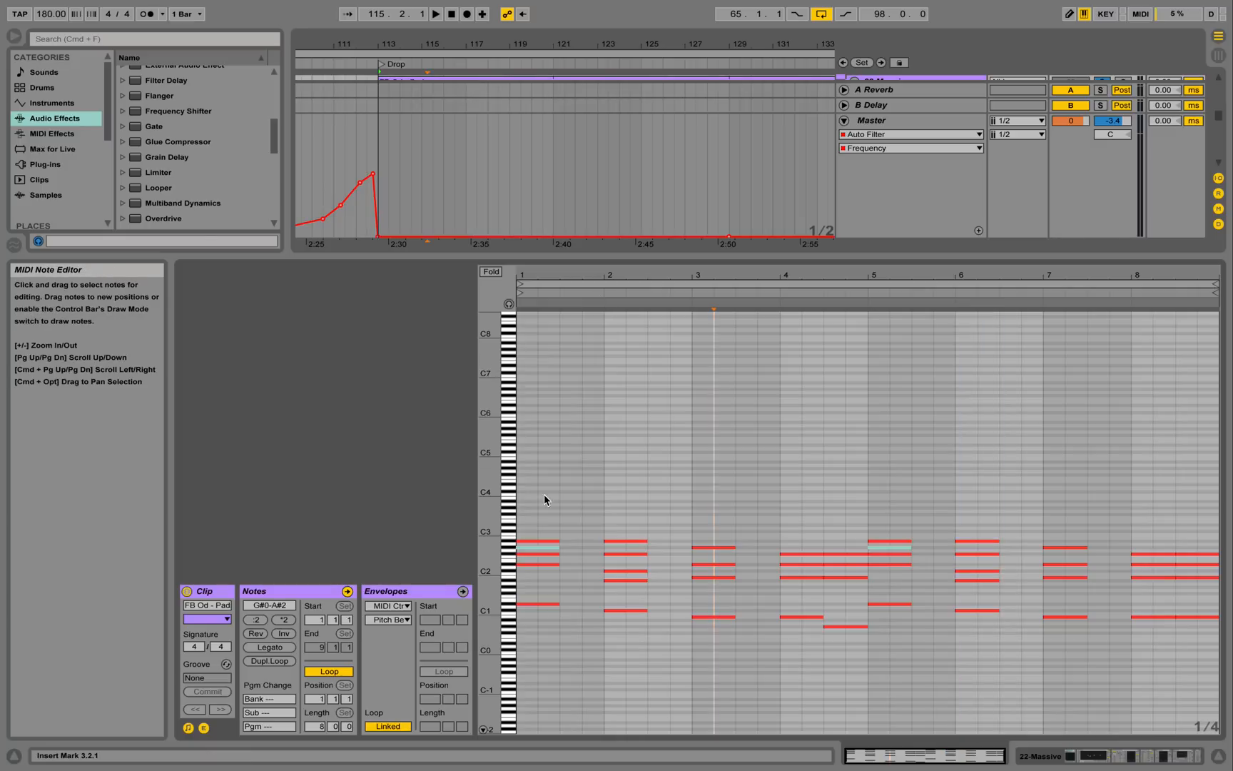
pyautogui.moveTo(493, 559)
pyautogui.mouseDown()
pyautogui.moveTo(528, 564)
pyautogui.moveTo(488, 566)
pyautogui.mouseUp()
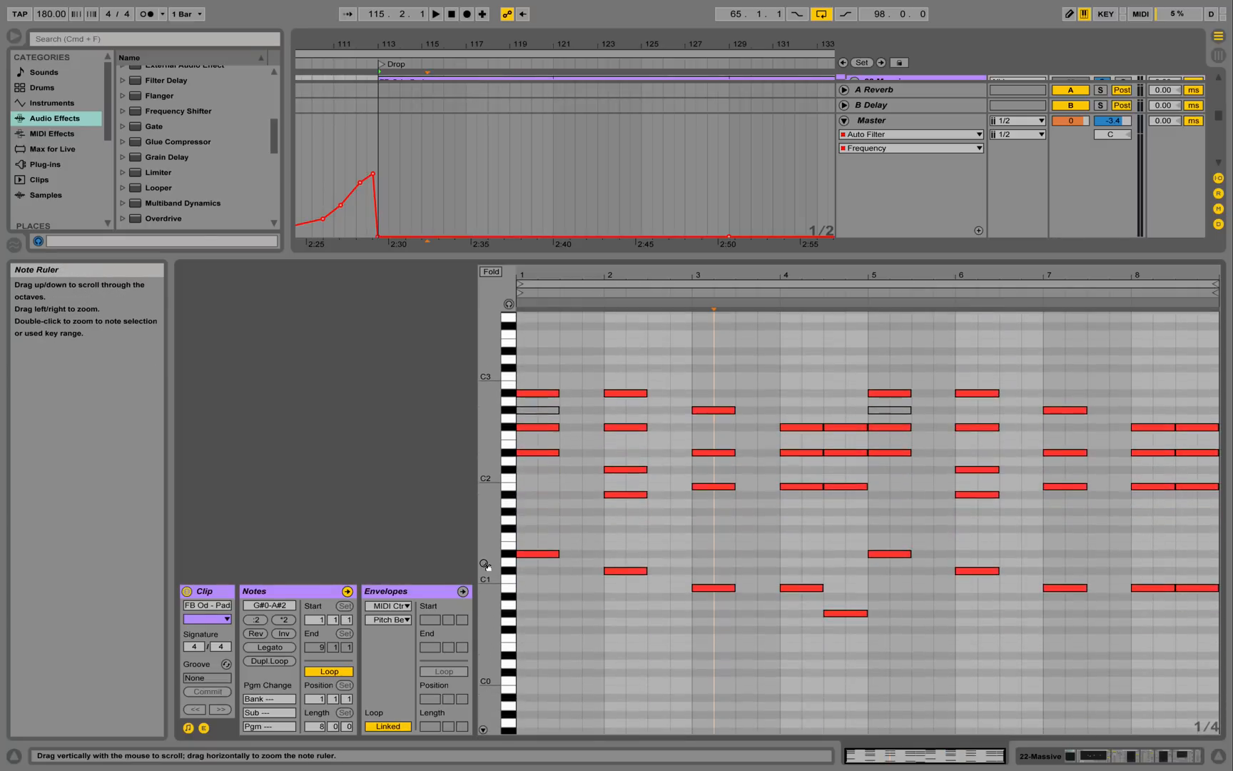
pyautogui.press('space')
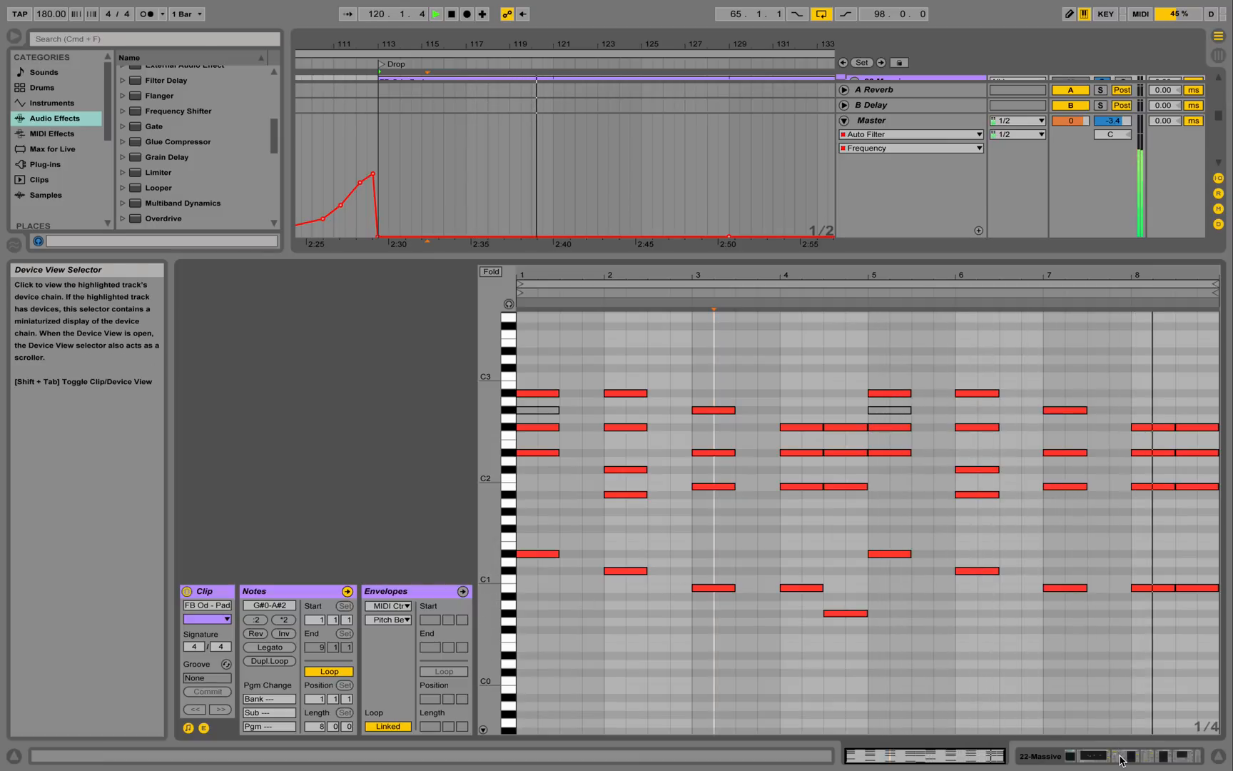
pyautogui.press('space')
pyautogui.click(1221, 757)
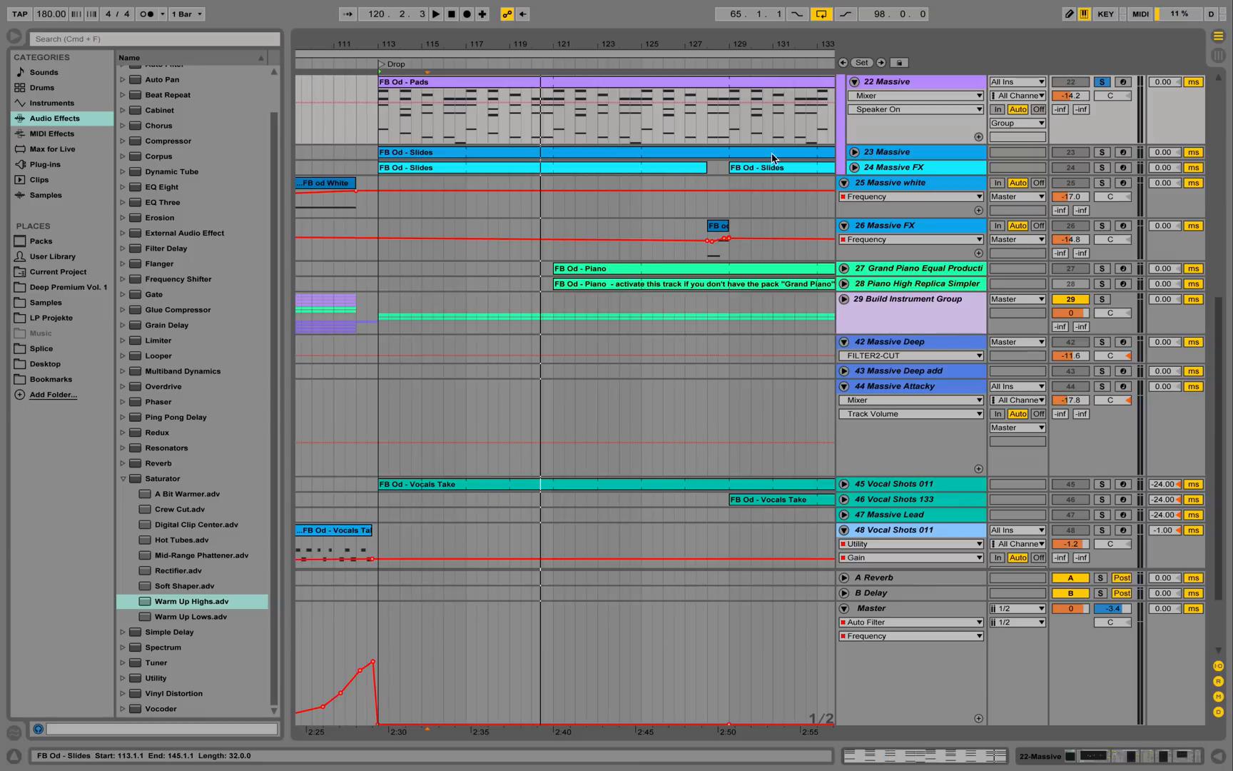
# Unfold tracks 23 Massive and 24 Massive FX and zoom the arrangement to bars 112–116.
pyautogui.click(856, 153)
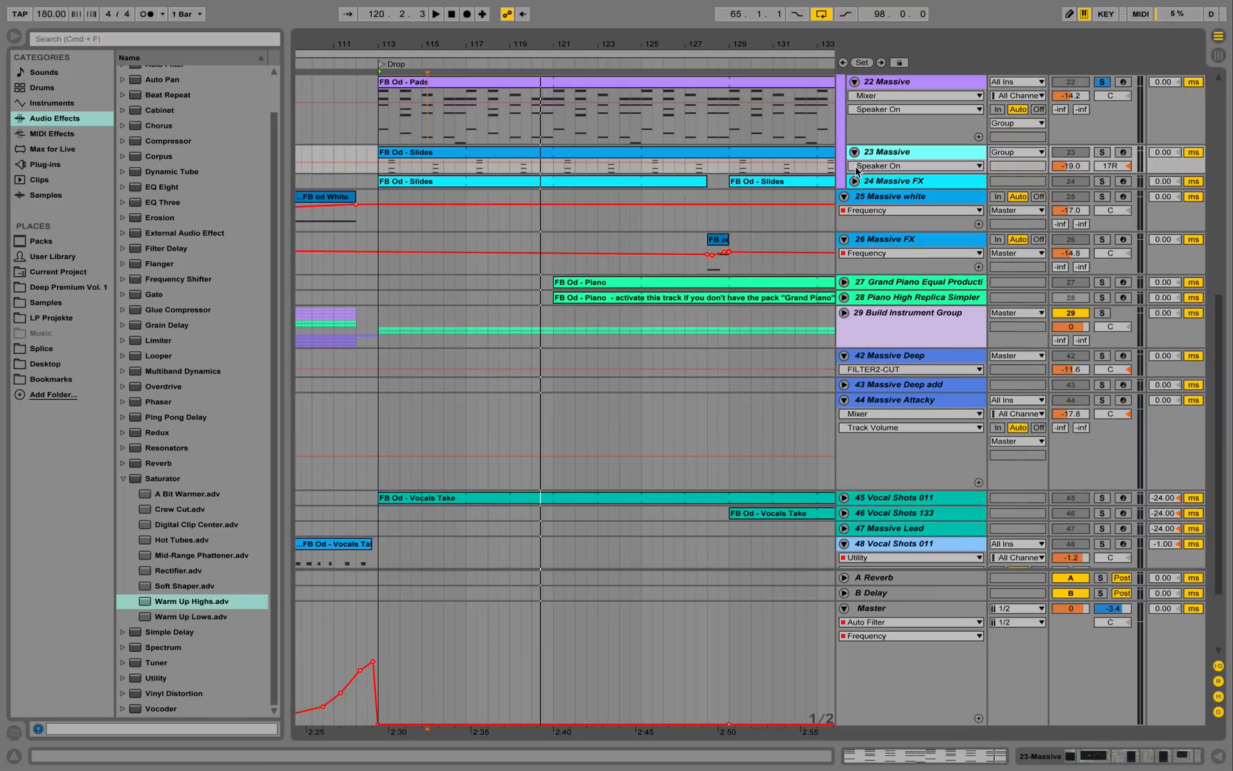
pyautogui.click(854, 182)
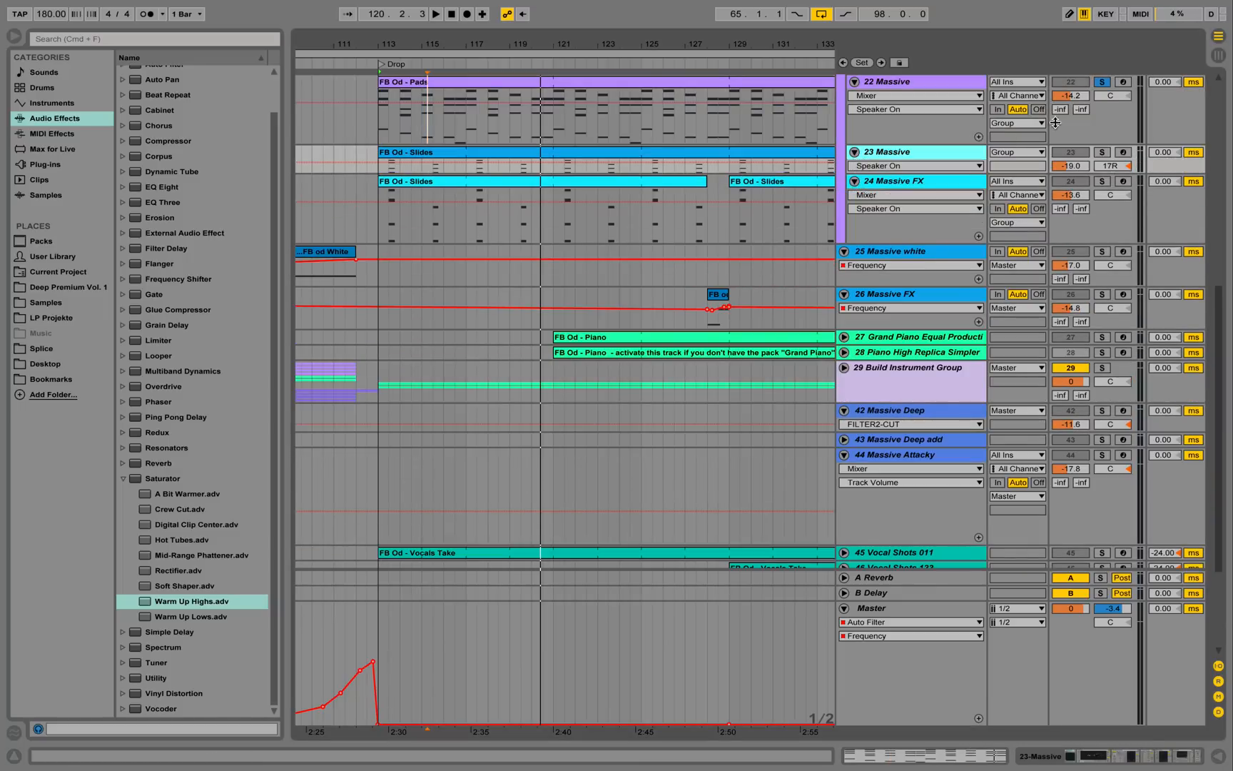
pyautogui.moveTo(403, 49); pyautogui.dragTo(441, 220)
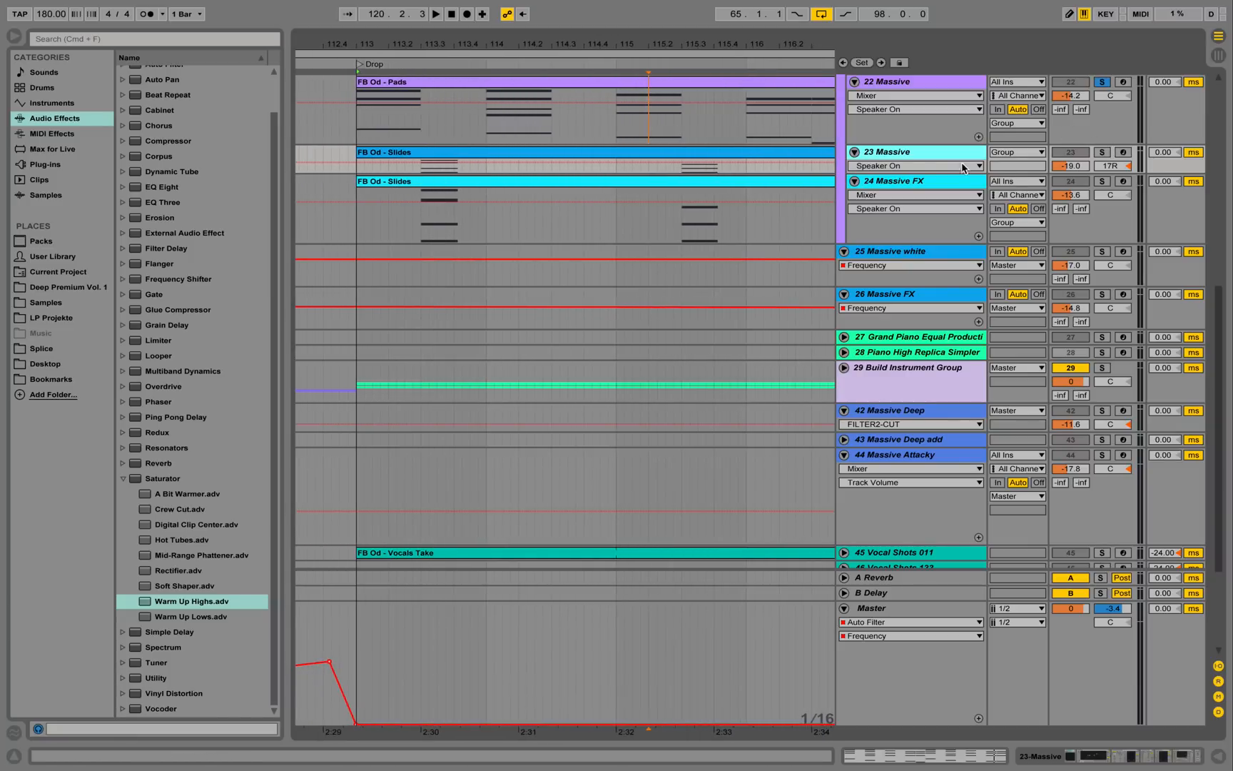
# Solo 23 Massive, play it briefly, then make the track taller and select it.
pyautogui.click(1104, 153)
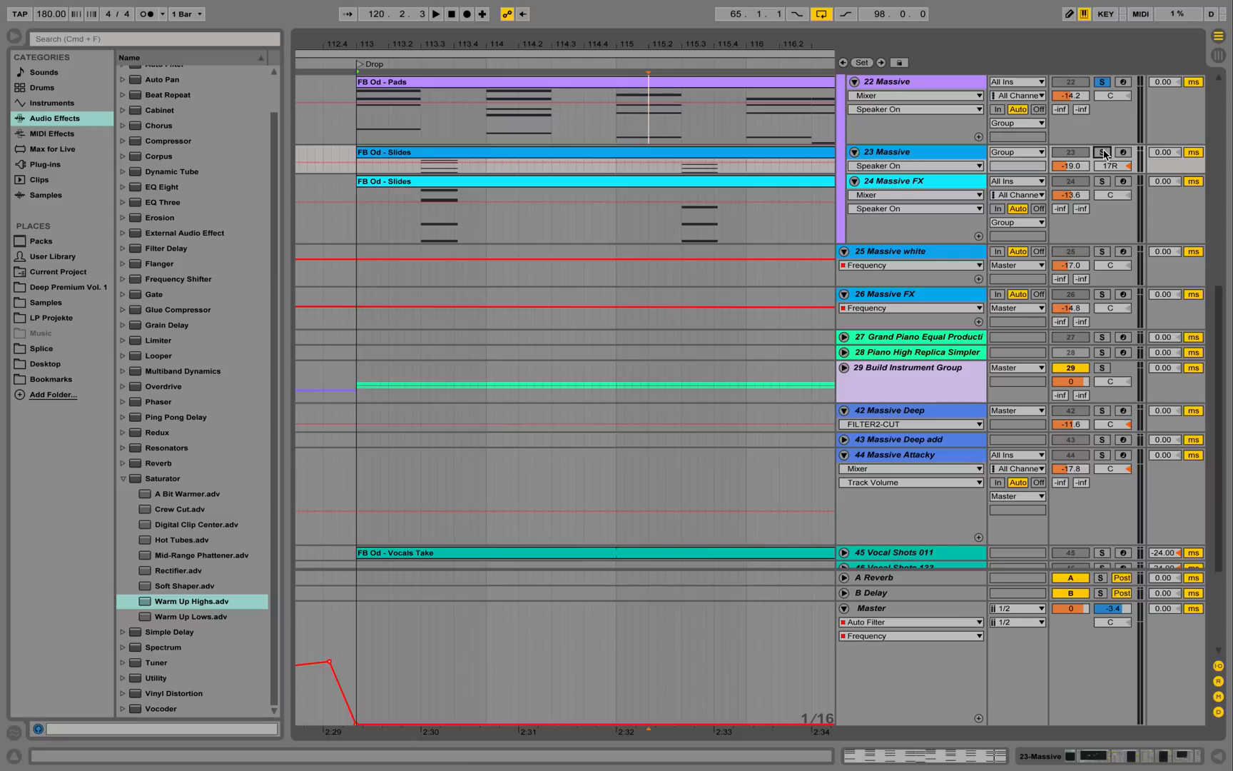
pyautogui.press('space')
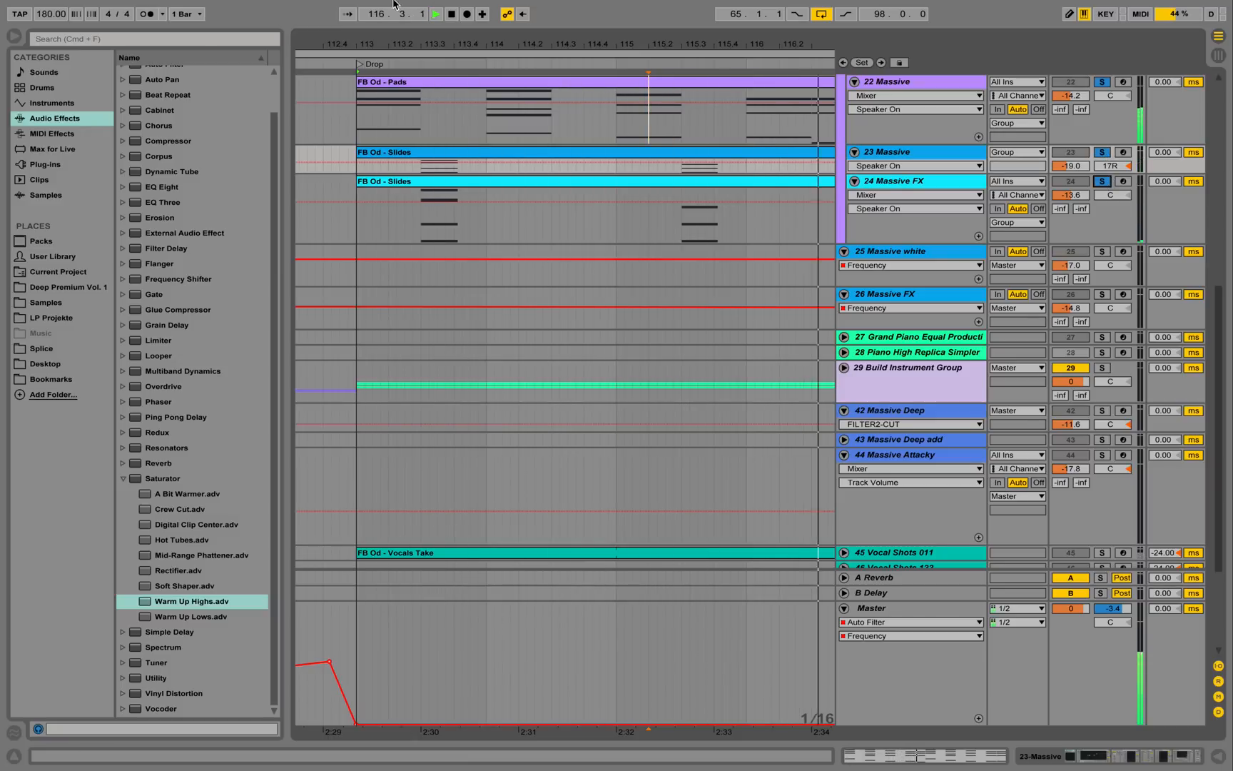
pyautogui.press('space')
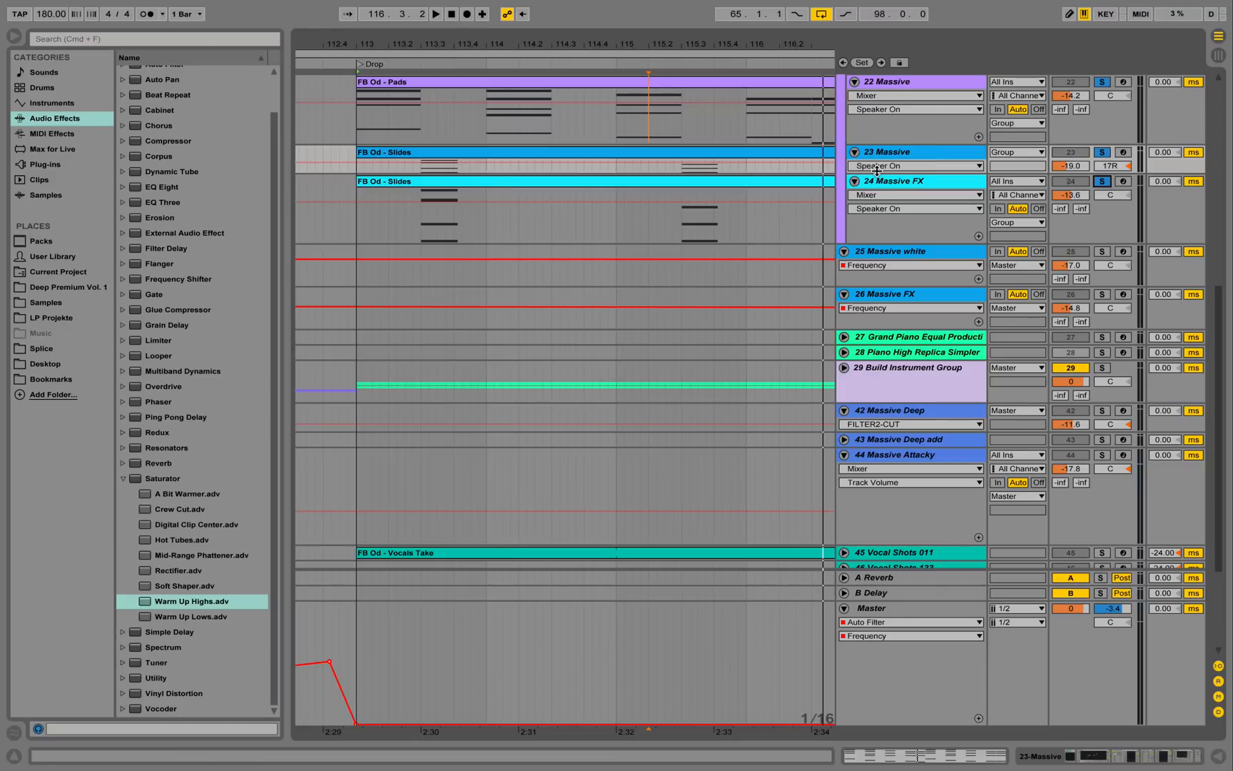
pyautogui.moveTo(877, 171); pyautogui.dragTo(857, 242)
pyautogui.click(913, 153)
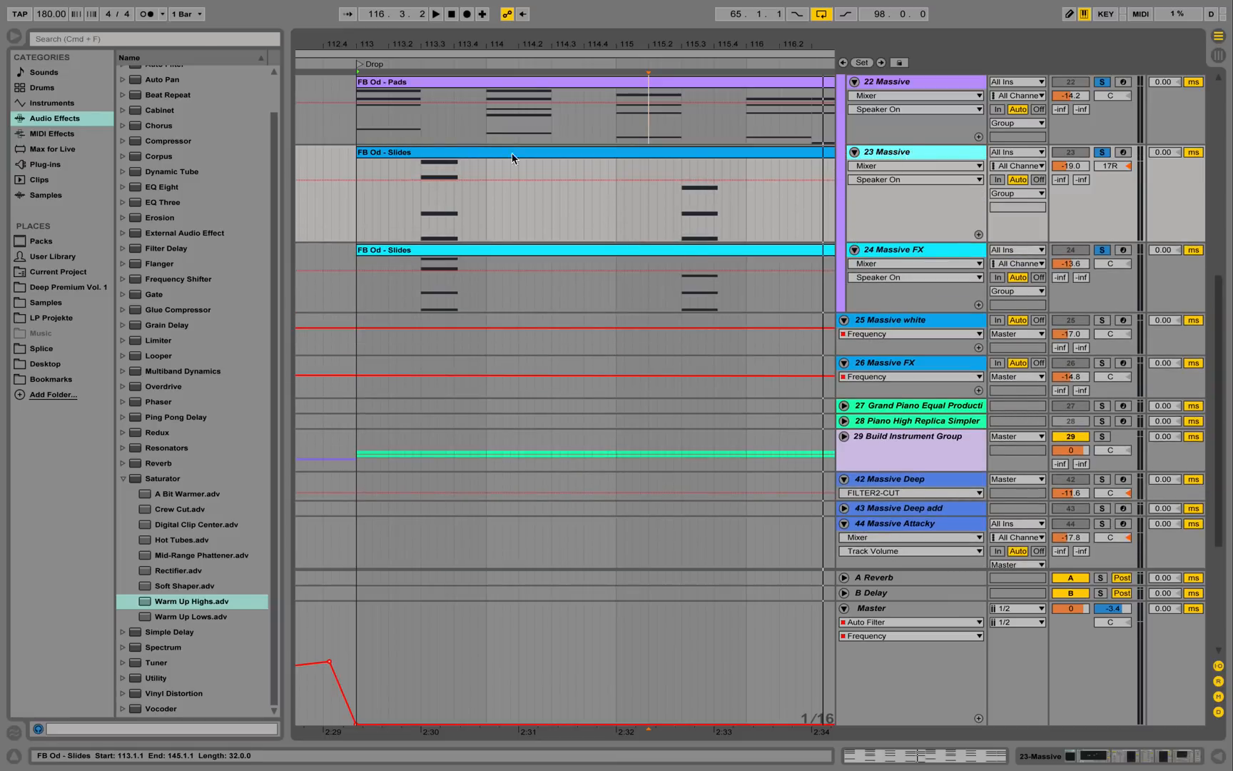
# Open the FB Od - Slides clip's notes, enlarge the note rows and play it.
pyautogui.doubleClick(440, 153)
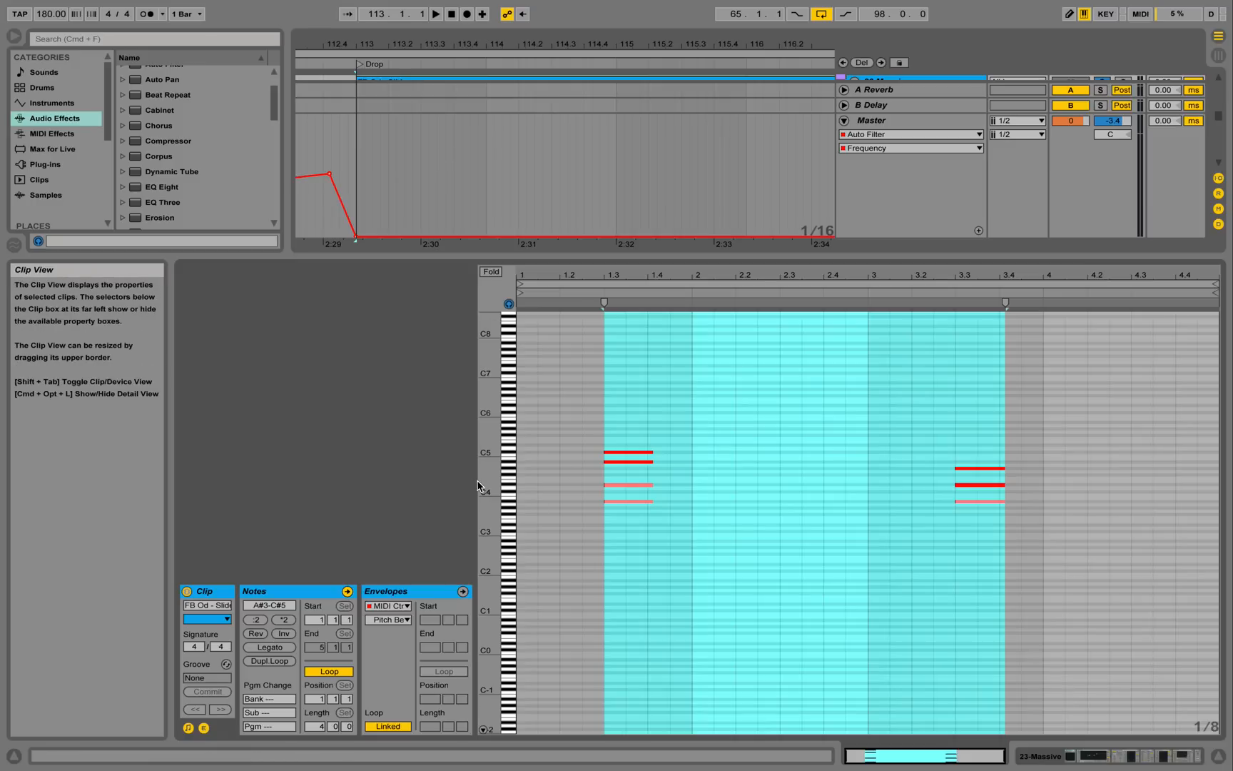
pyautogui.moveTo(489, 457); pyautogui.dragTo(537, 451)
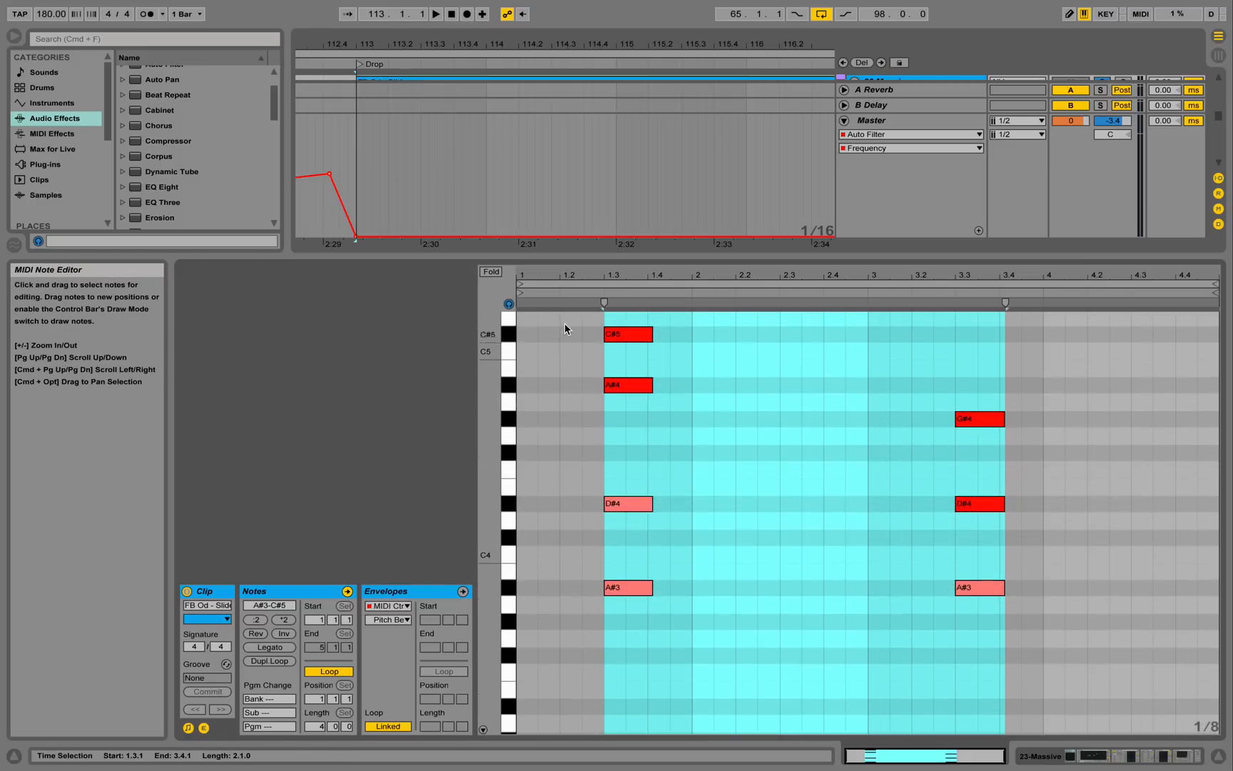
pyautogui.press('space')
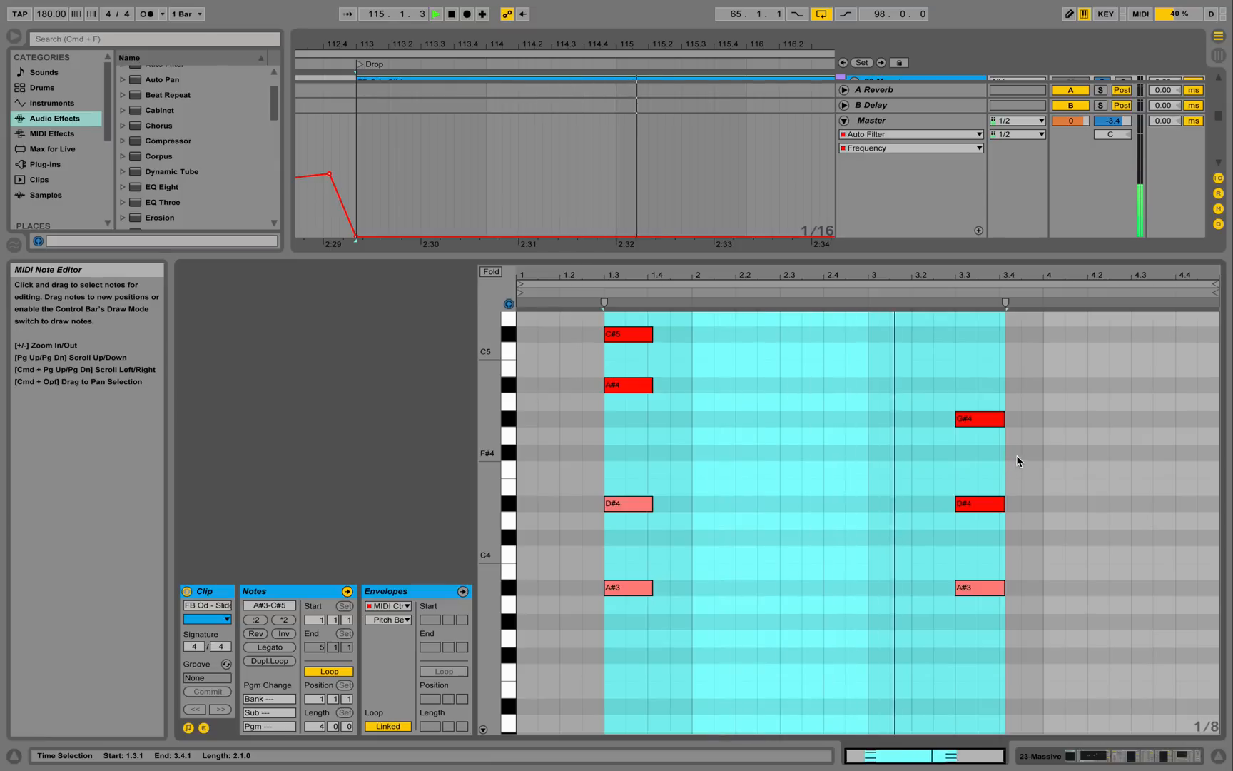
pyautogui.press('space')
# Show track 23's device chain and open, then close, the Massive synth window.
pyautogui.click(1041, 756)
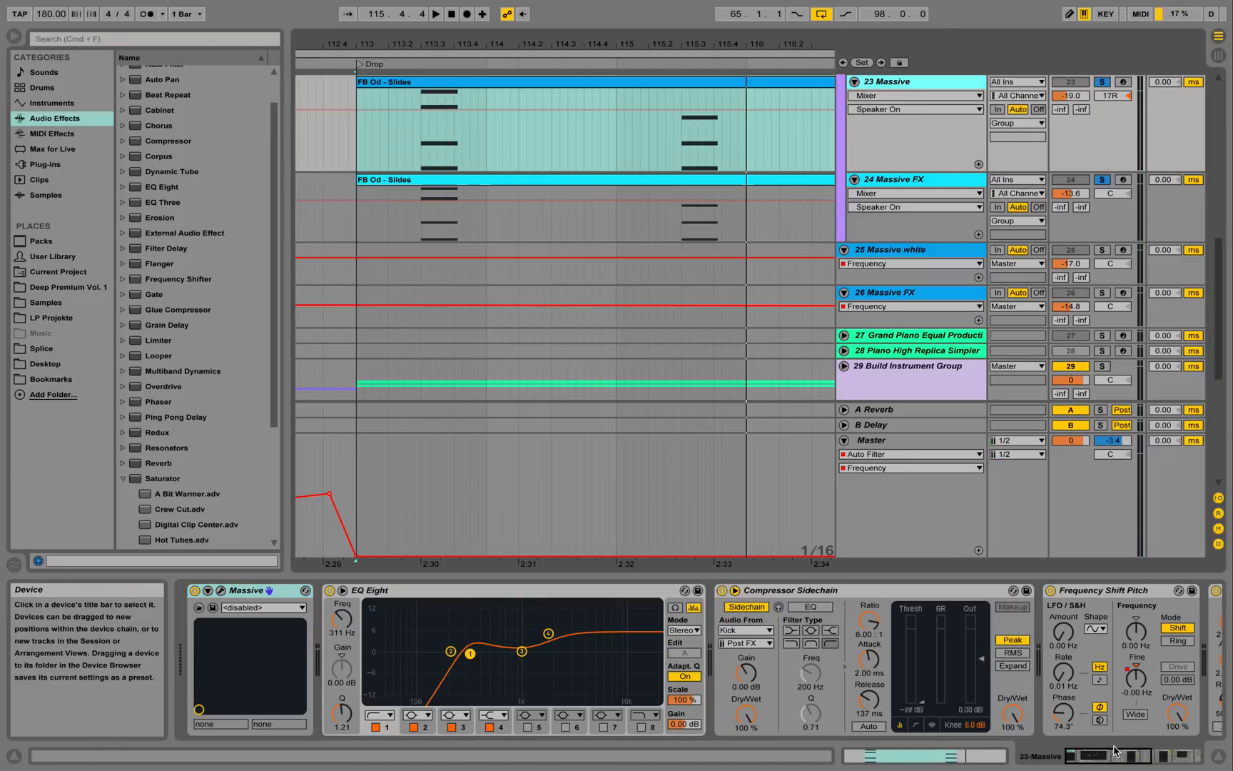
pyautogui.moveTo(1130, 762); pyautogui.dragTo(1091, 767)
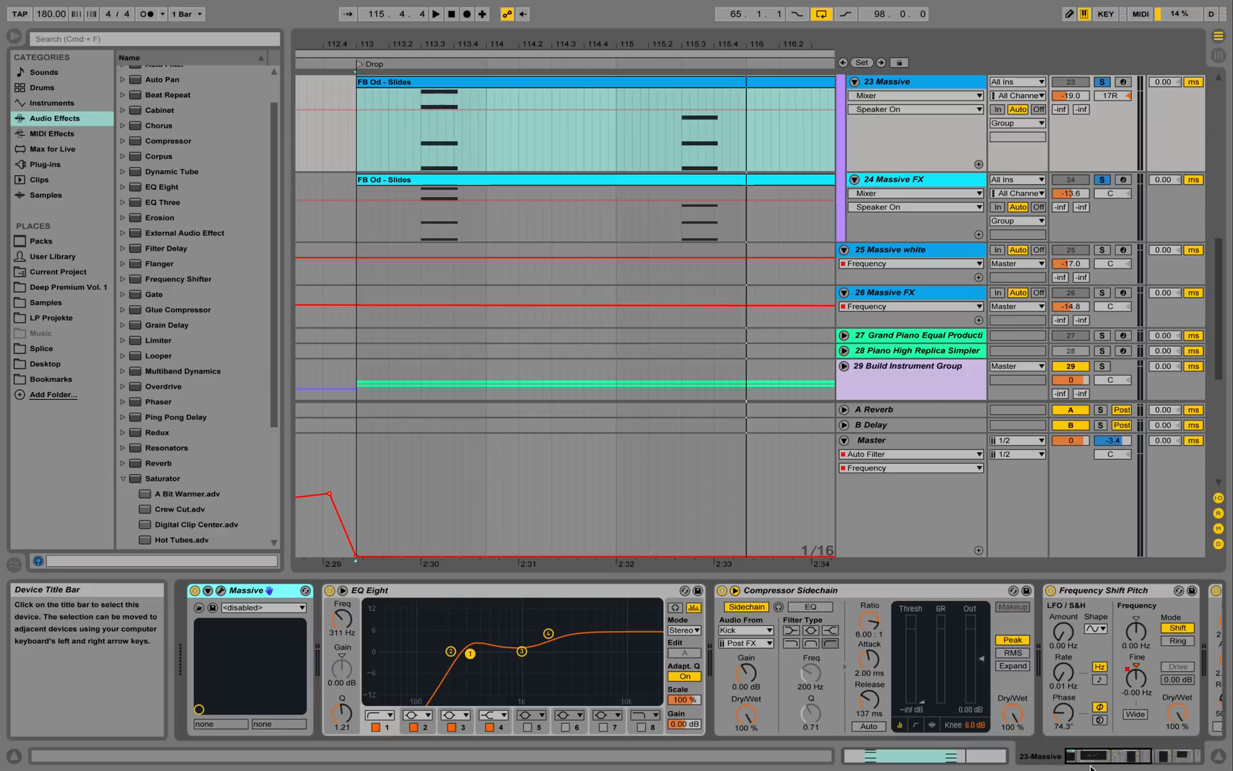
pyautogui.click(221, 591)
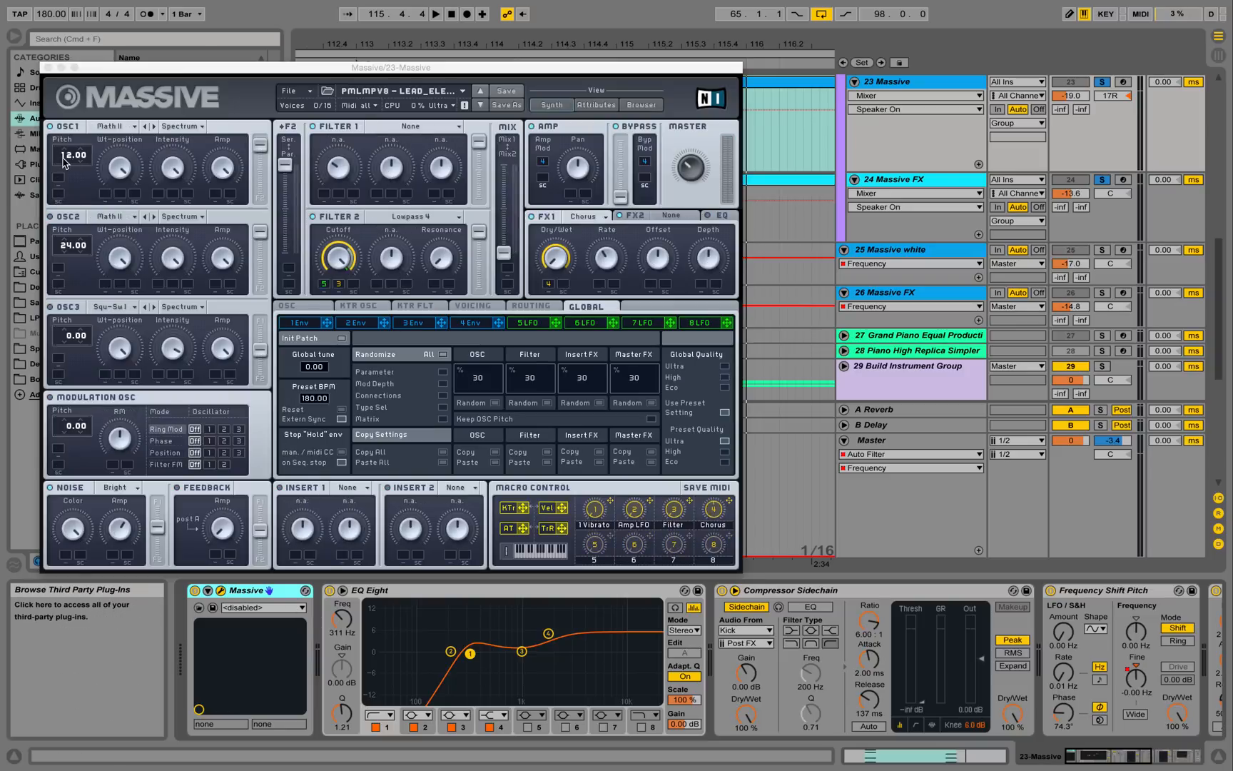
pyautogui.click(47, 69)
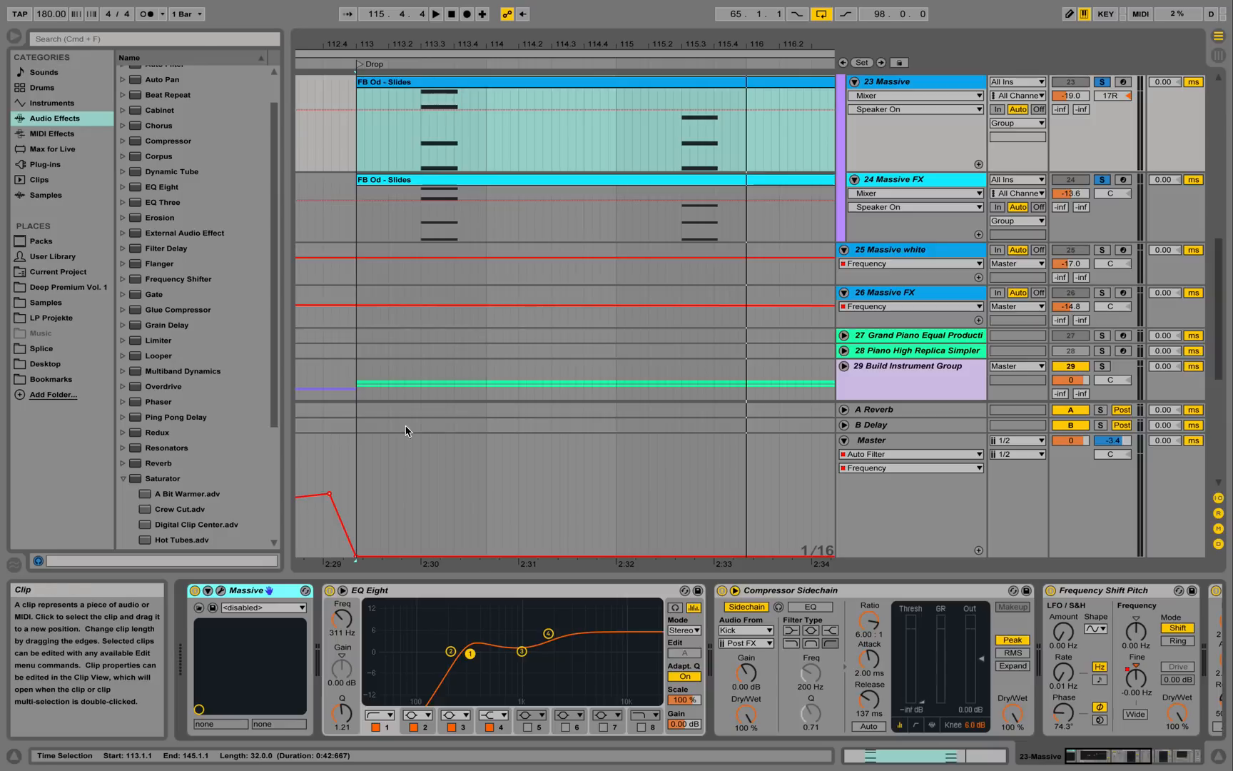
# Show track 23's Frequency Shift Pitch Fine automation and play the Slides clip from 113.3.1.
pyautogui.click(891, 94)
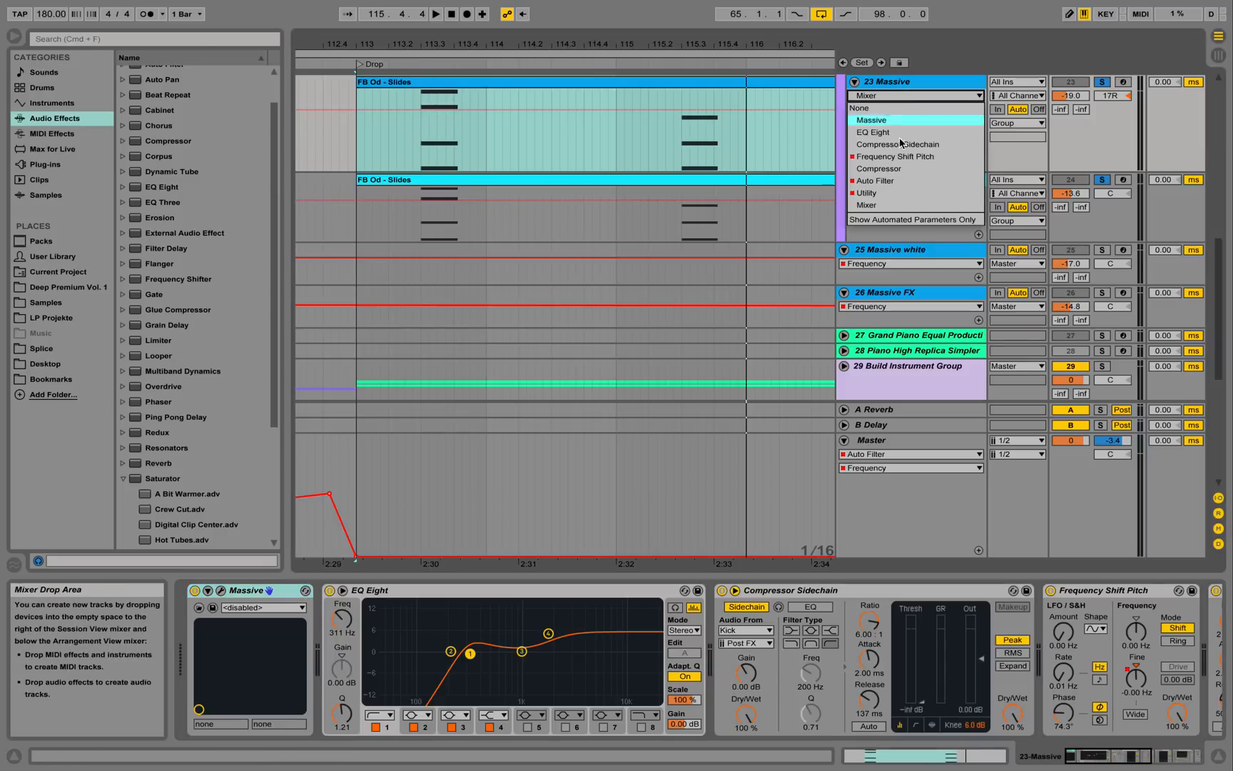
pyautogui.click(898, 158)
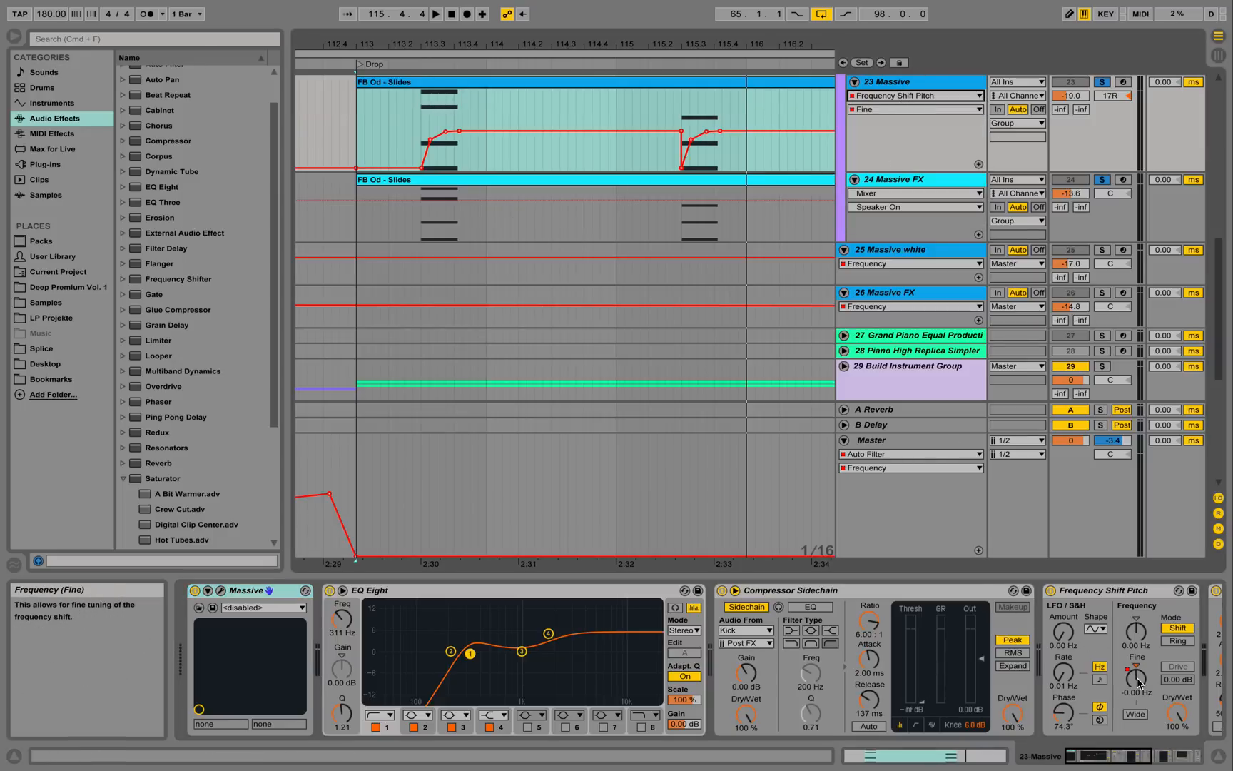
pyautogui.click(416, 112)
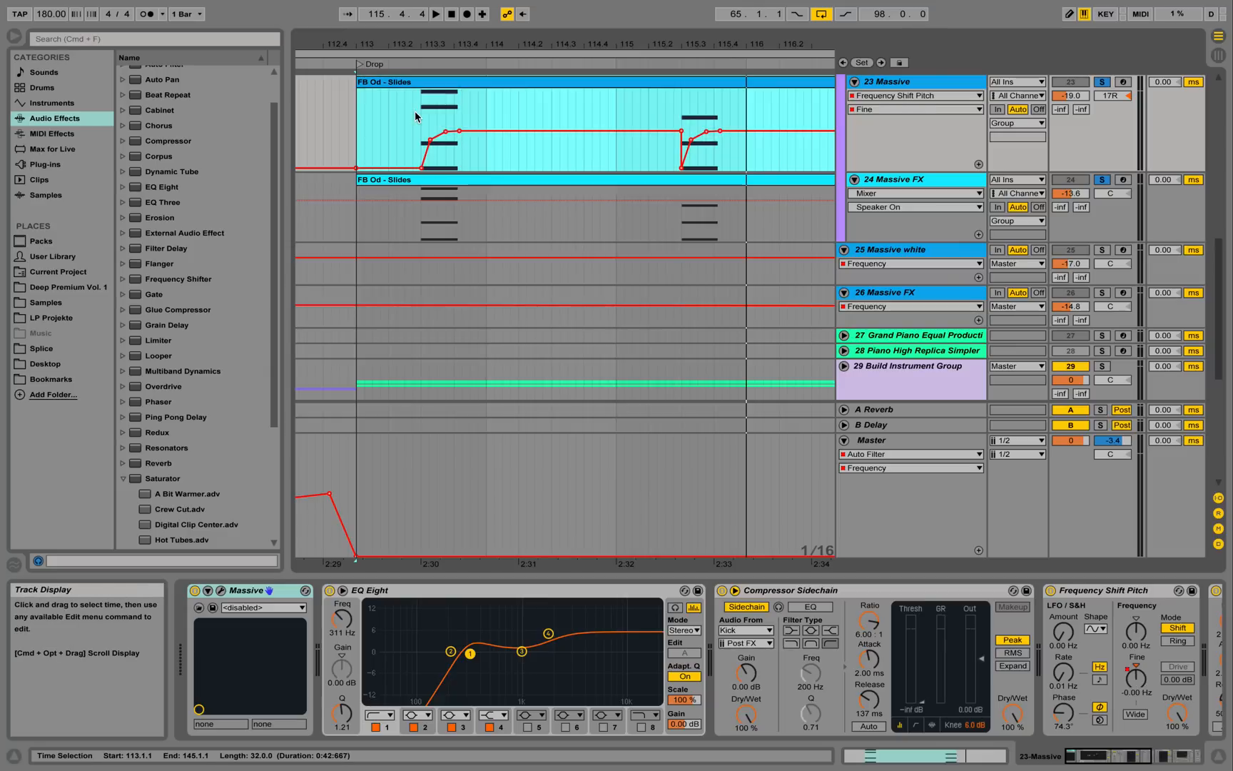
pyautogui.click(421, 110)
pyautogui.press('space')
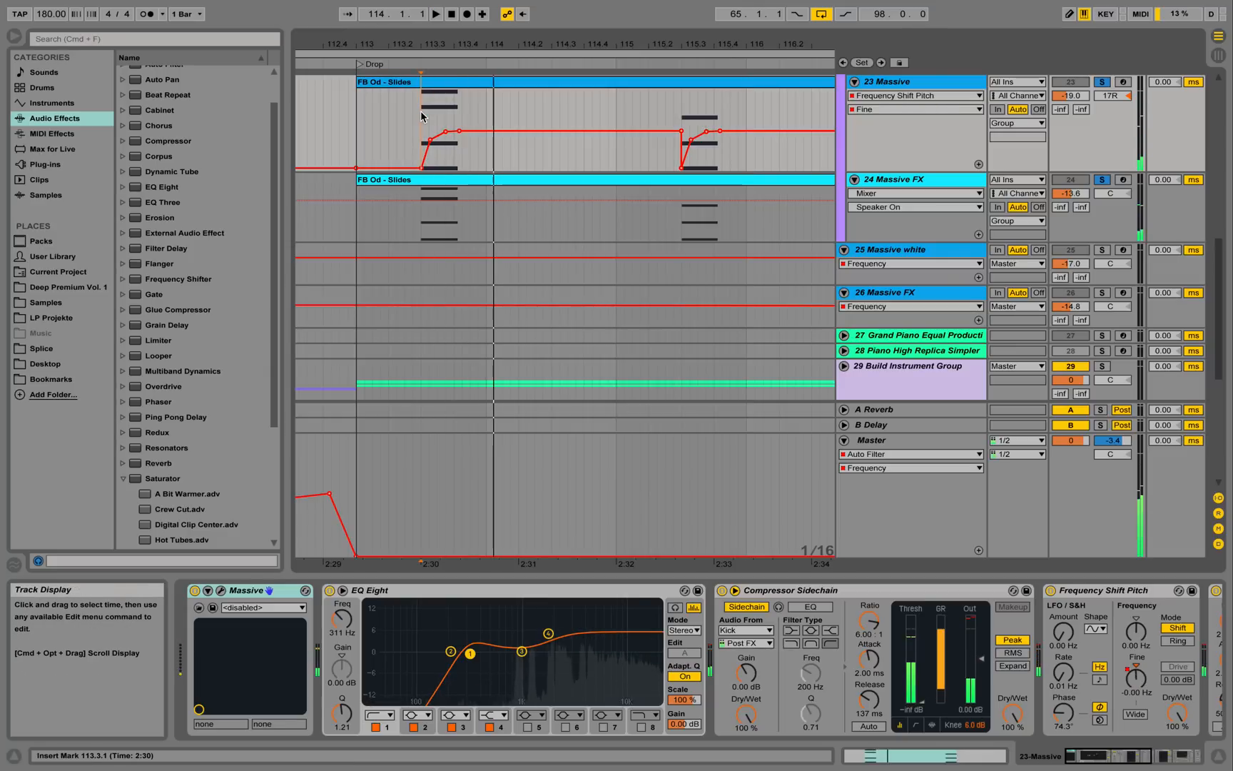
pyautogui.press('space')
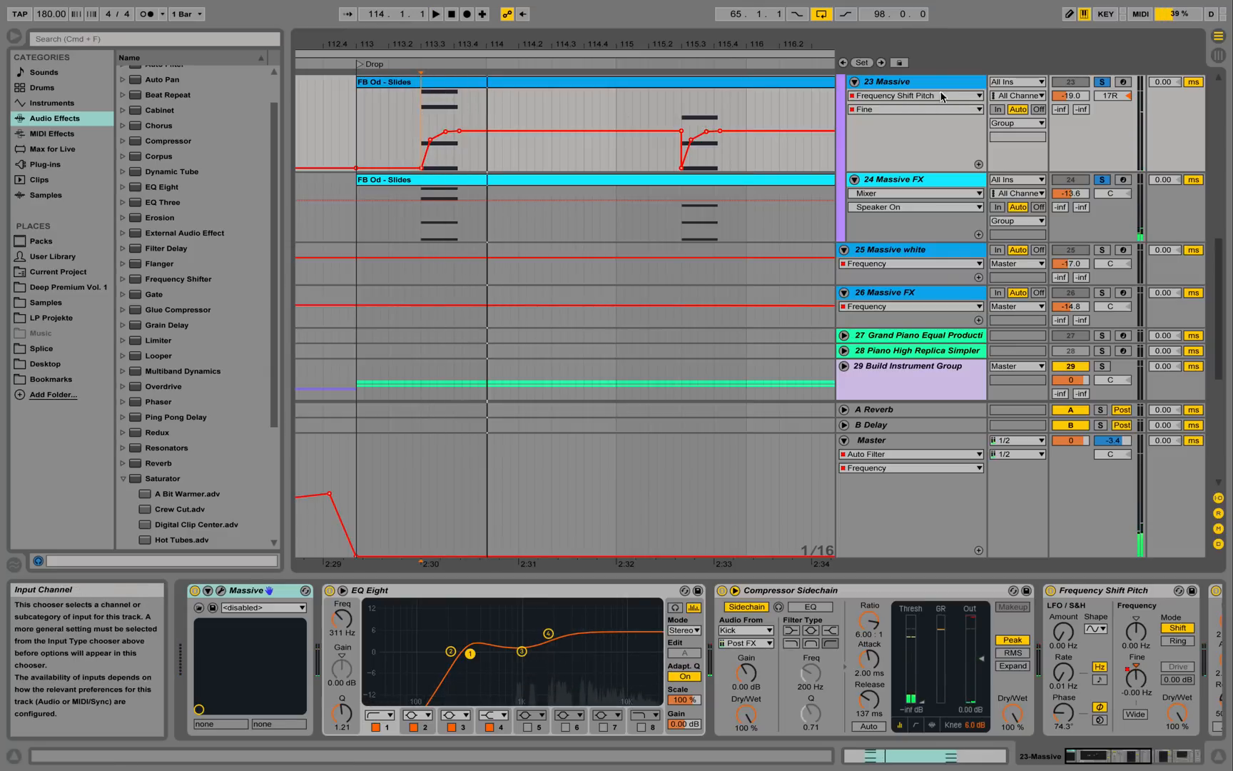
# Switch track 23's automation lane to Auto Filter Frequency and play the section from 113.3.
pyautogui.click(873, 110)
pyautogui.click(893, 99)
pyautogui.click(893, 96)
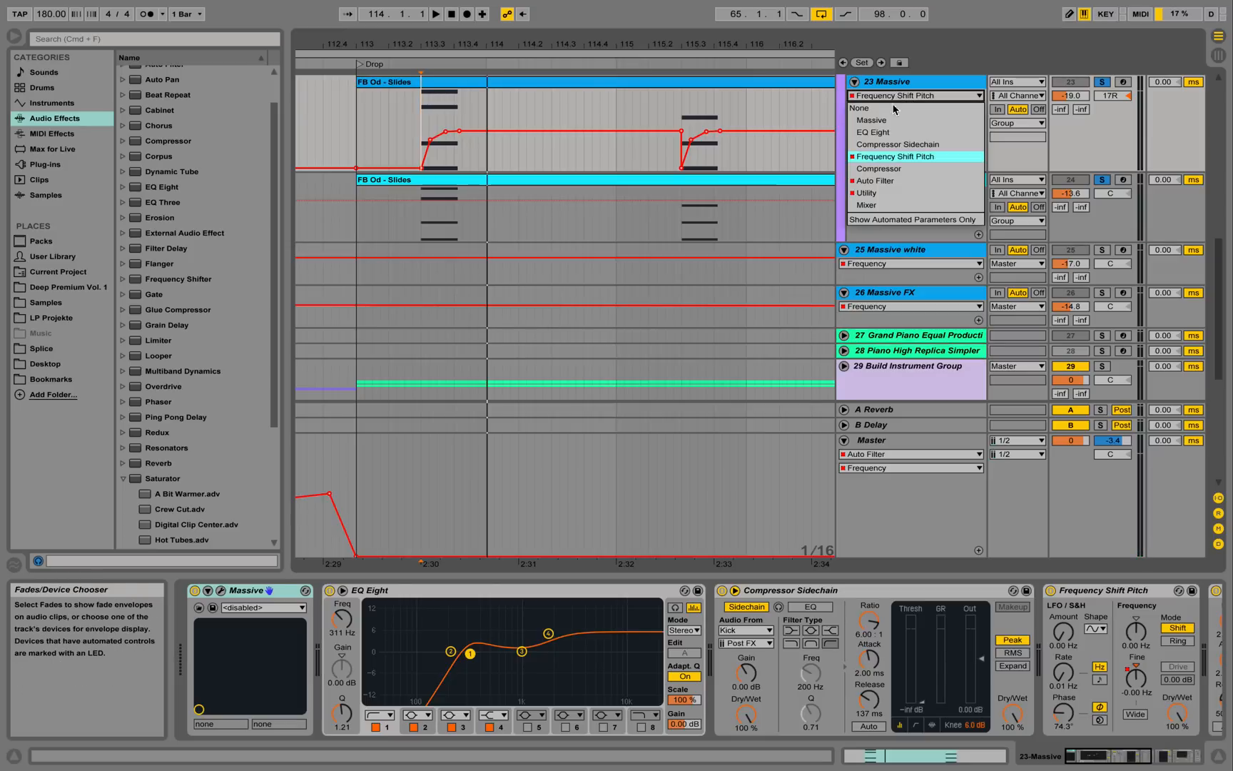
pyautogui.click(892, 180)
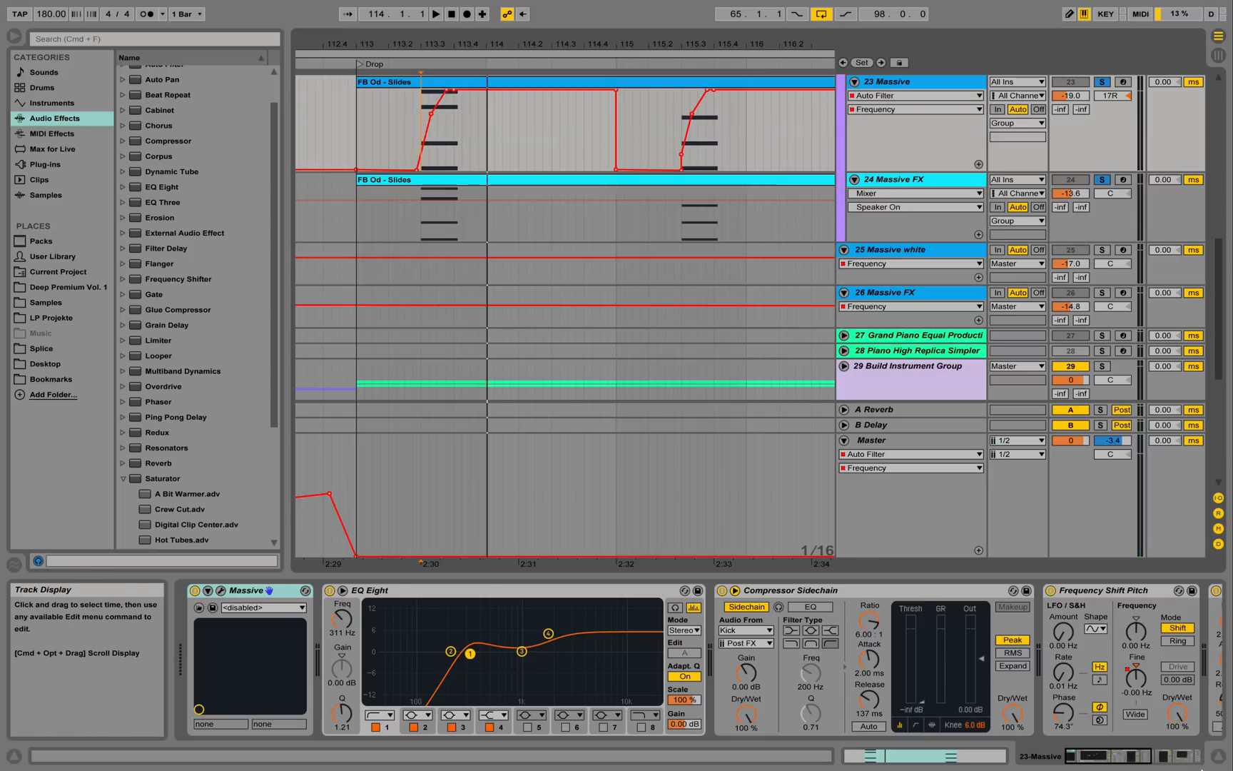
pyautogui.moveTo(1128, 756); pyautogui.dragTo(1232, 761)
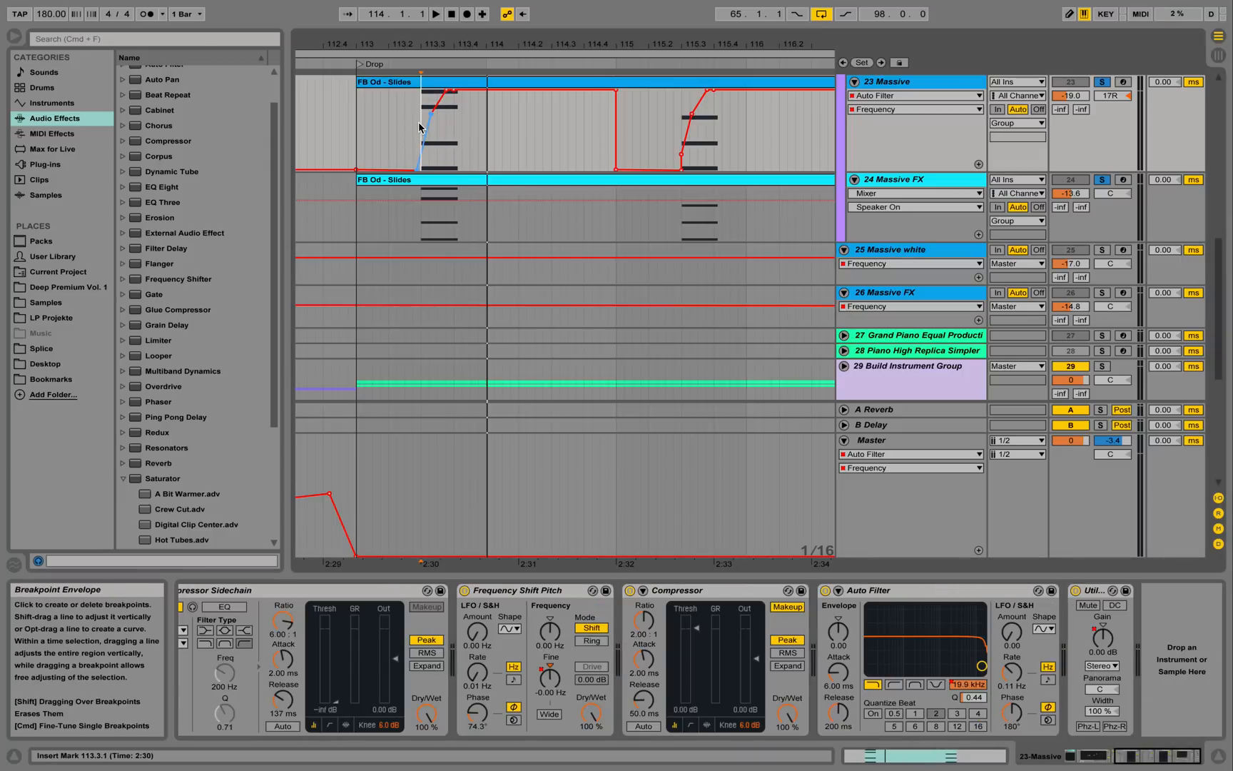
pyautogui.press('space')
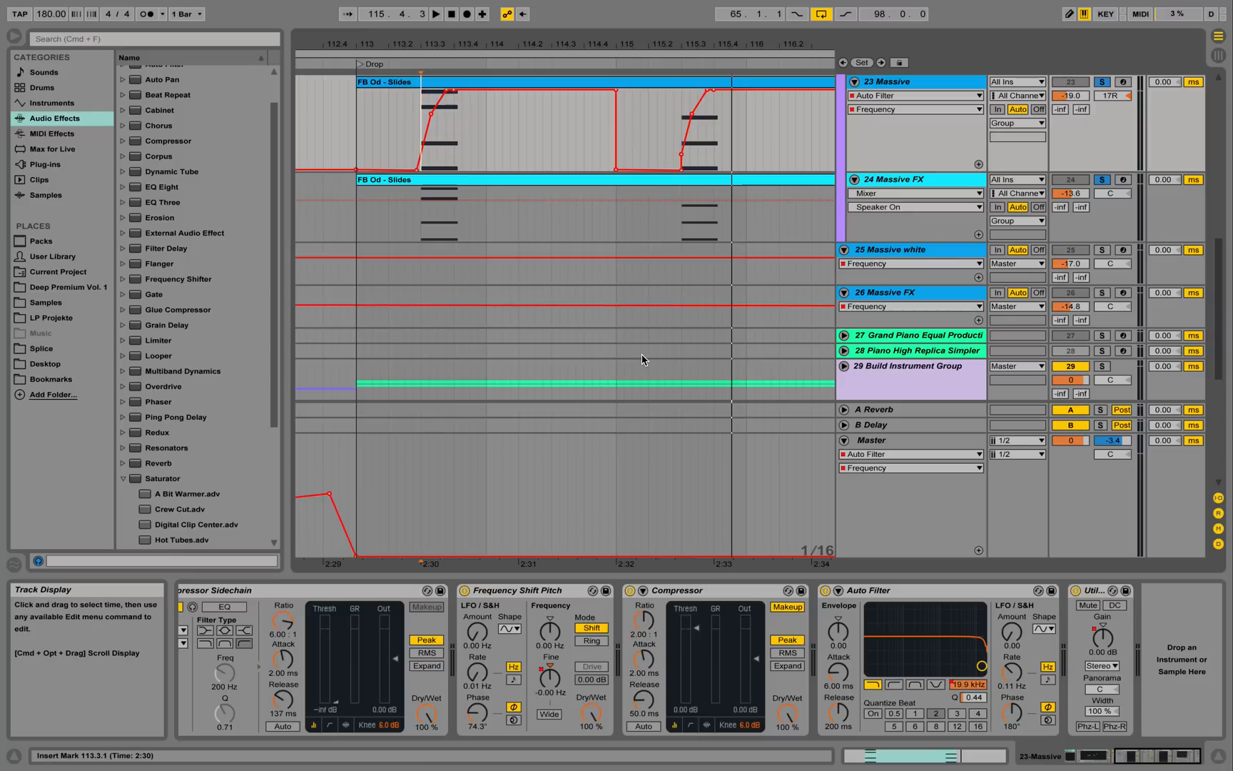
# Show the Utility Gain automation and play from the clip start at 113.1.1.
pyautogui.click(913, 95)
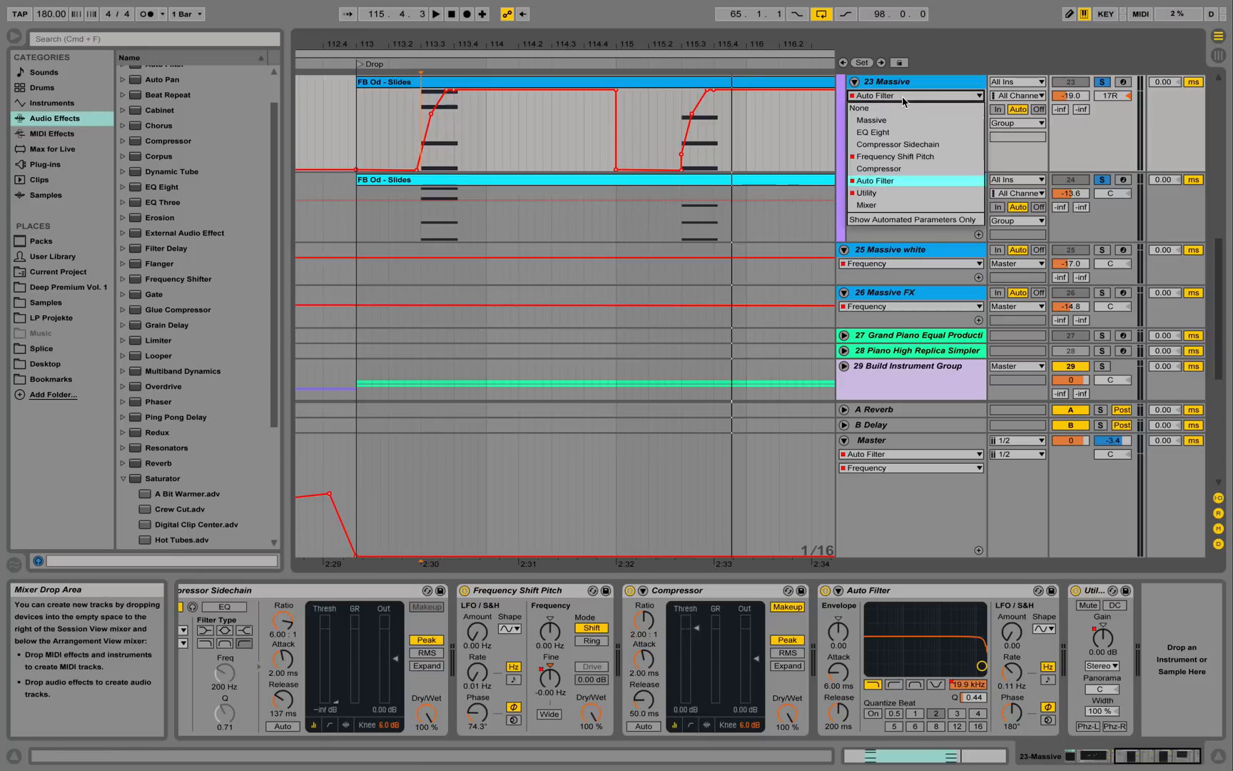
pyautogui.click(887, 192)
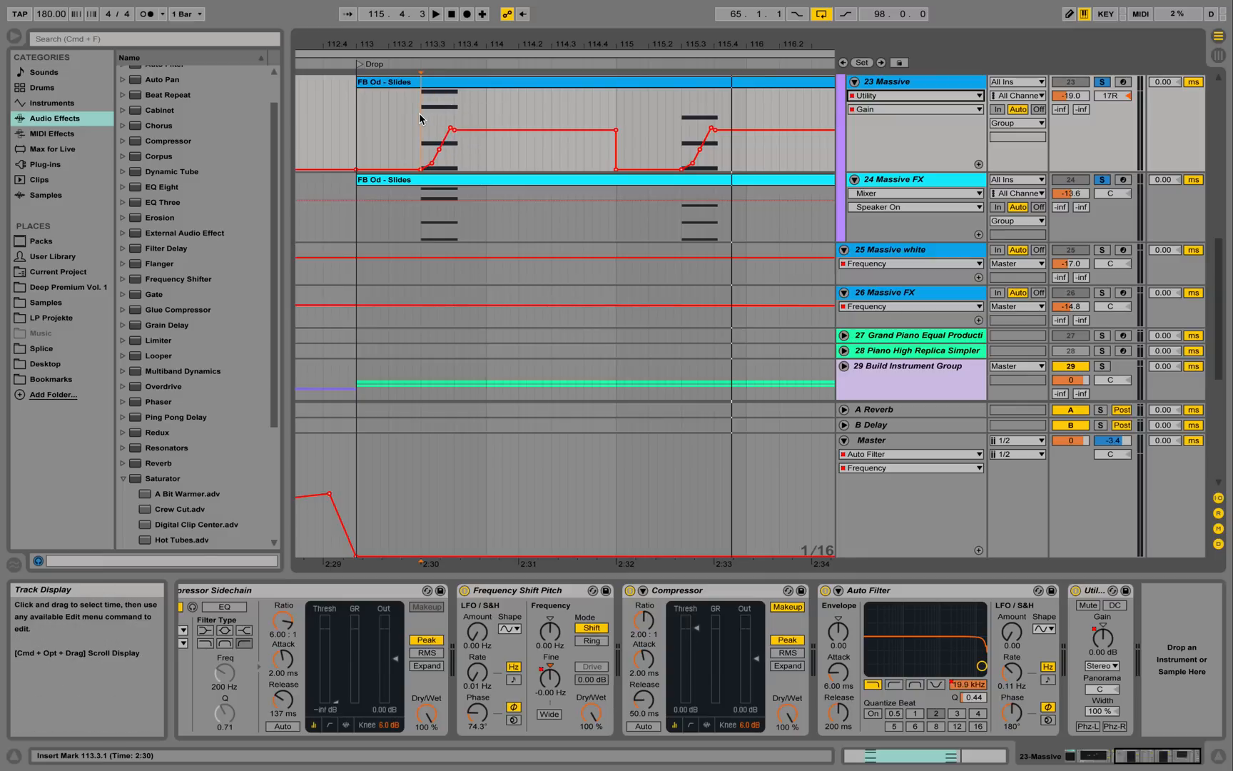
pyautogui.press('space')
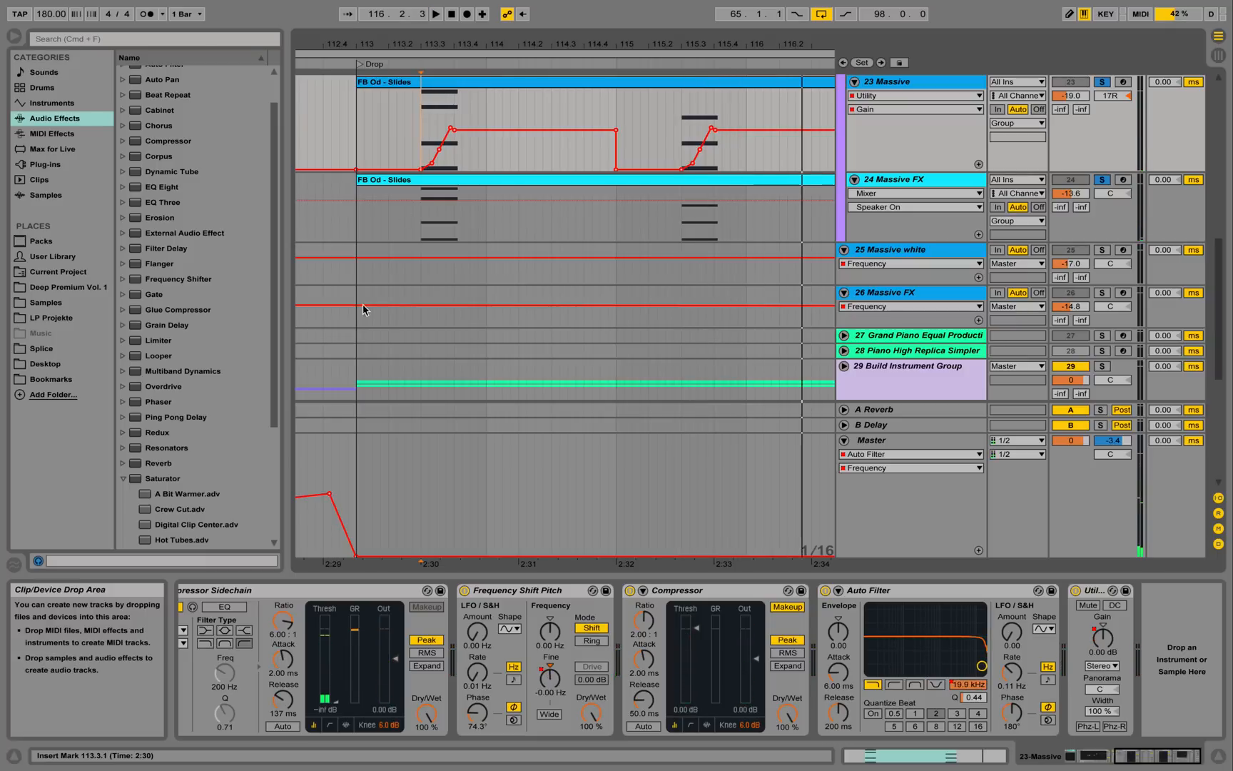
pyautogui.hscroll(-3, 882, 688)
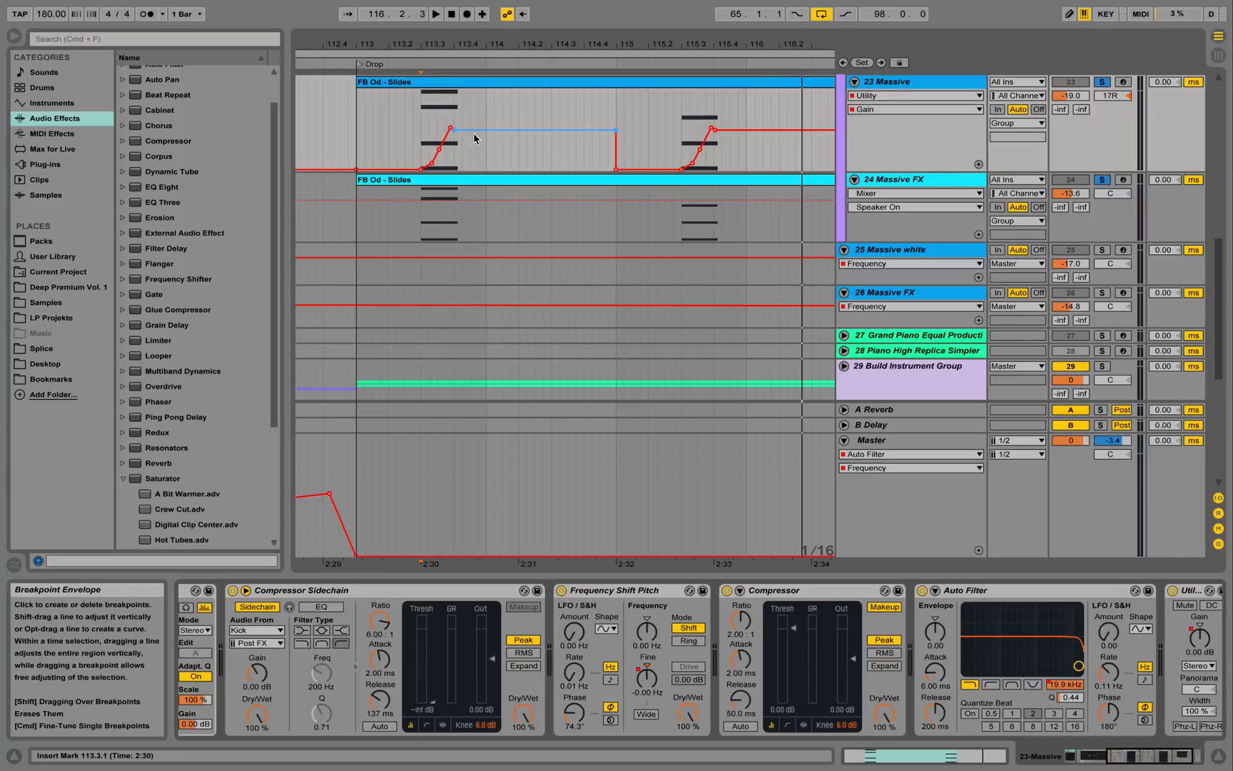
pyautogui.click(355, 139)
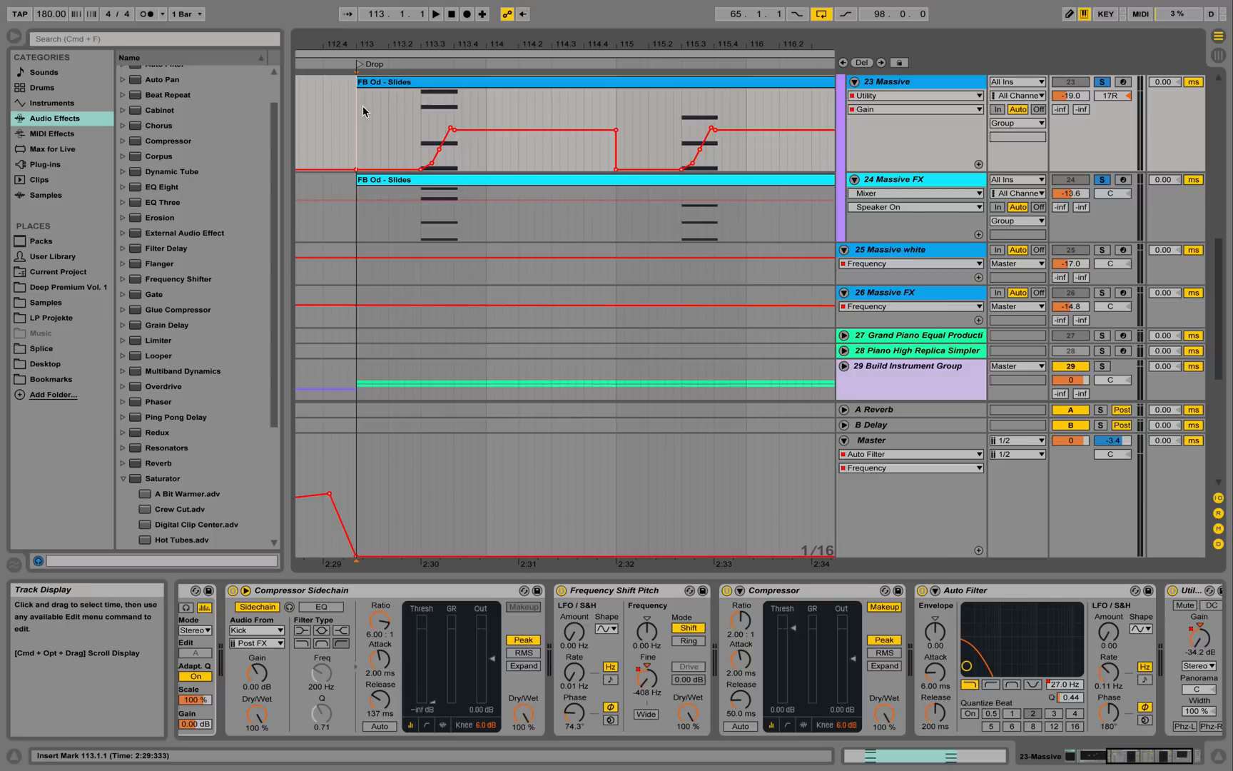
pyautogui.press('space')
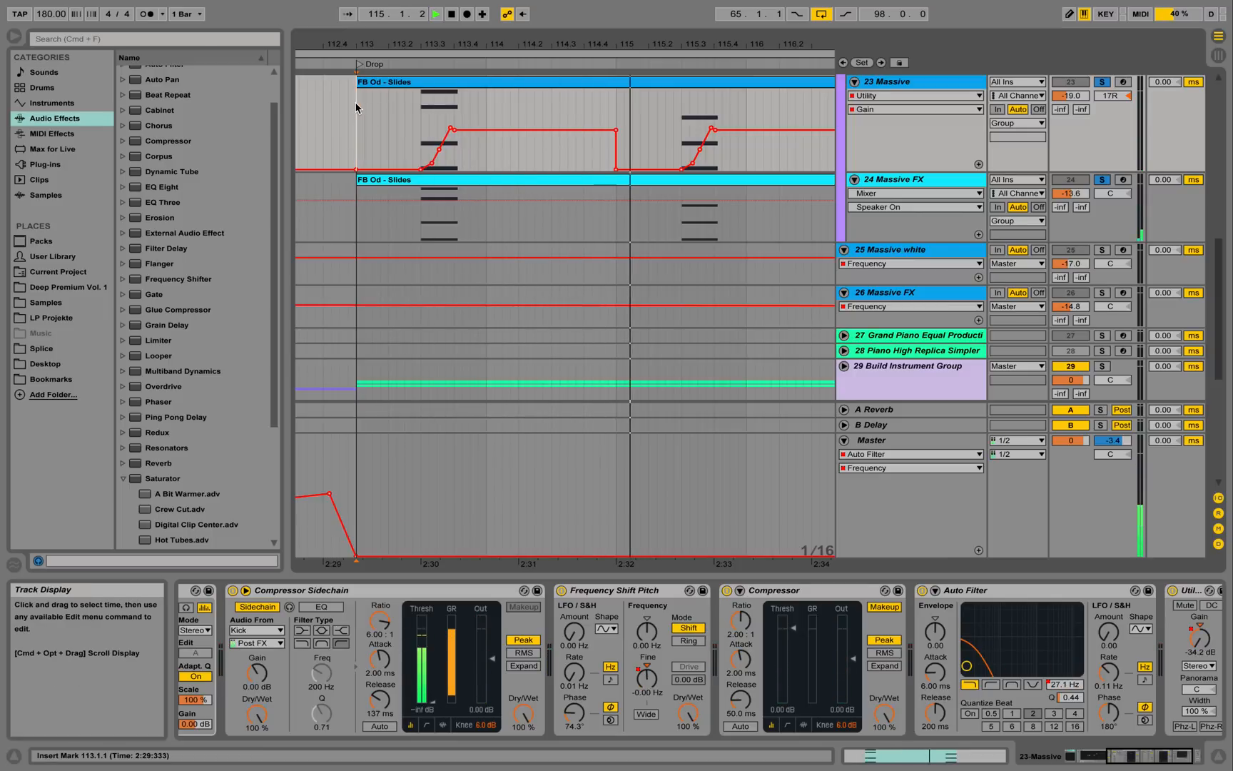
pyautogui.moveTo(577, 44); pyautogui.dragTo(556, 41)
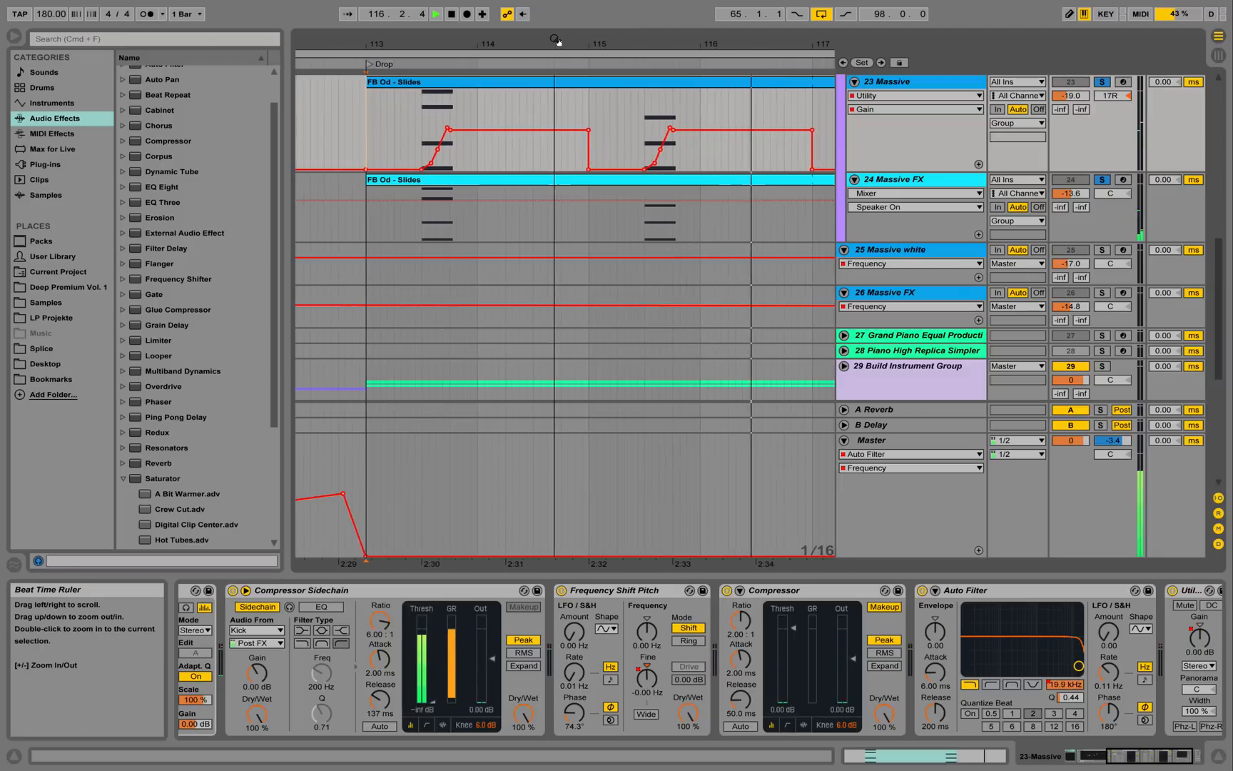
pyautogui.press('space')
# Solo track 23 Massive and play it from bar 113.
pyautogui.click(911, 180)
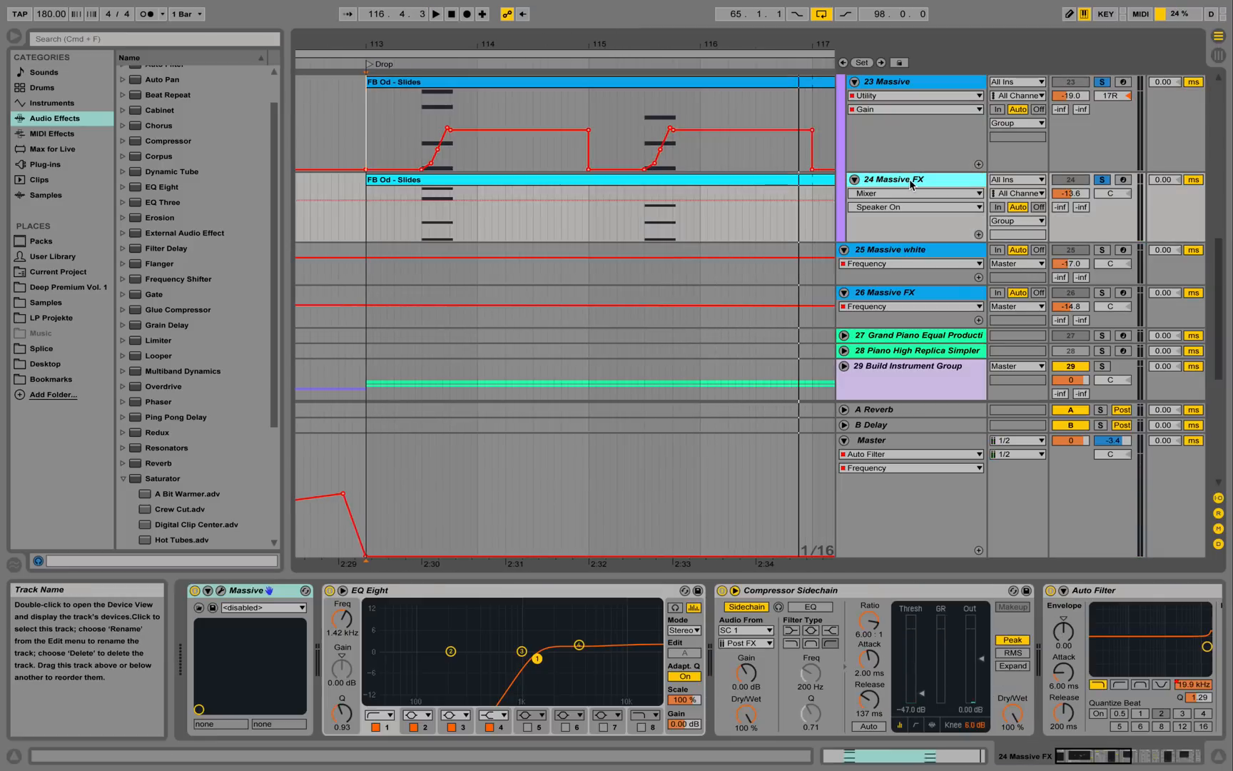
pyautogui.click(1101, 180)
pyautogui.click(1102, 82)
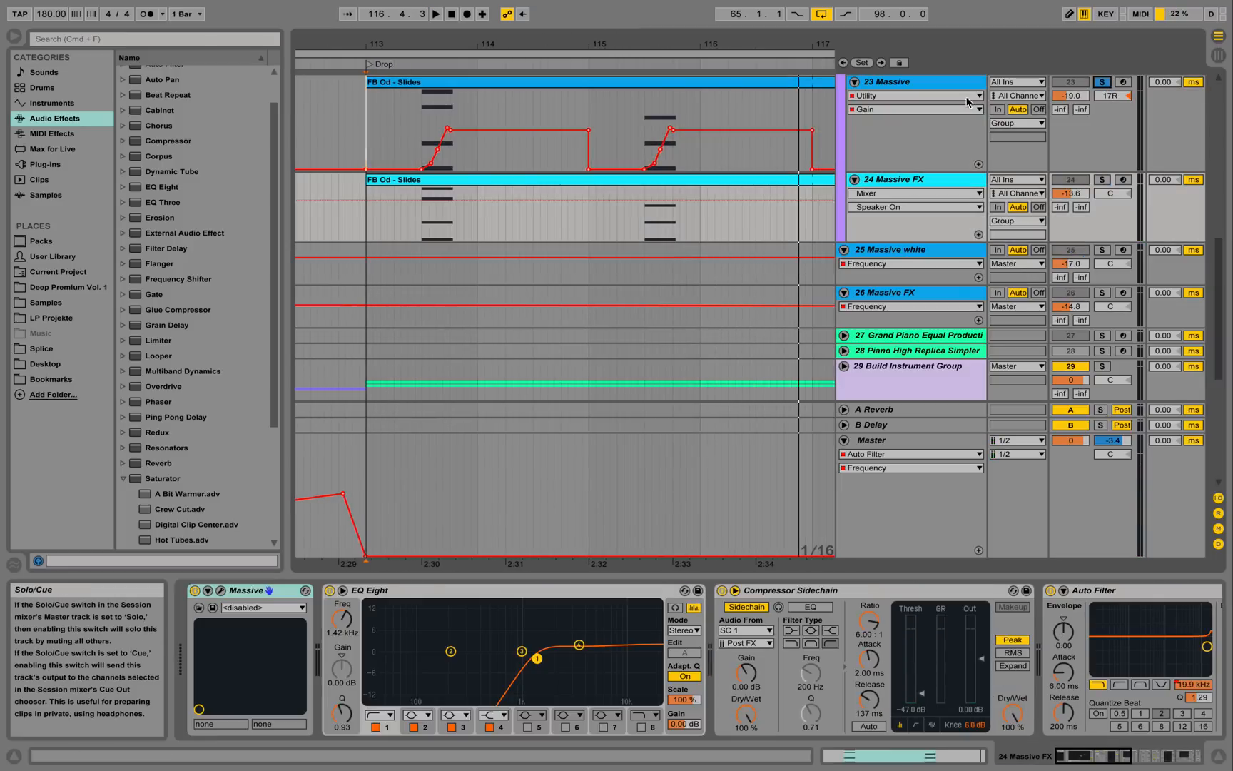
pyautogui.click(418, 117)
pyautogui.press('space')
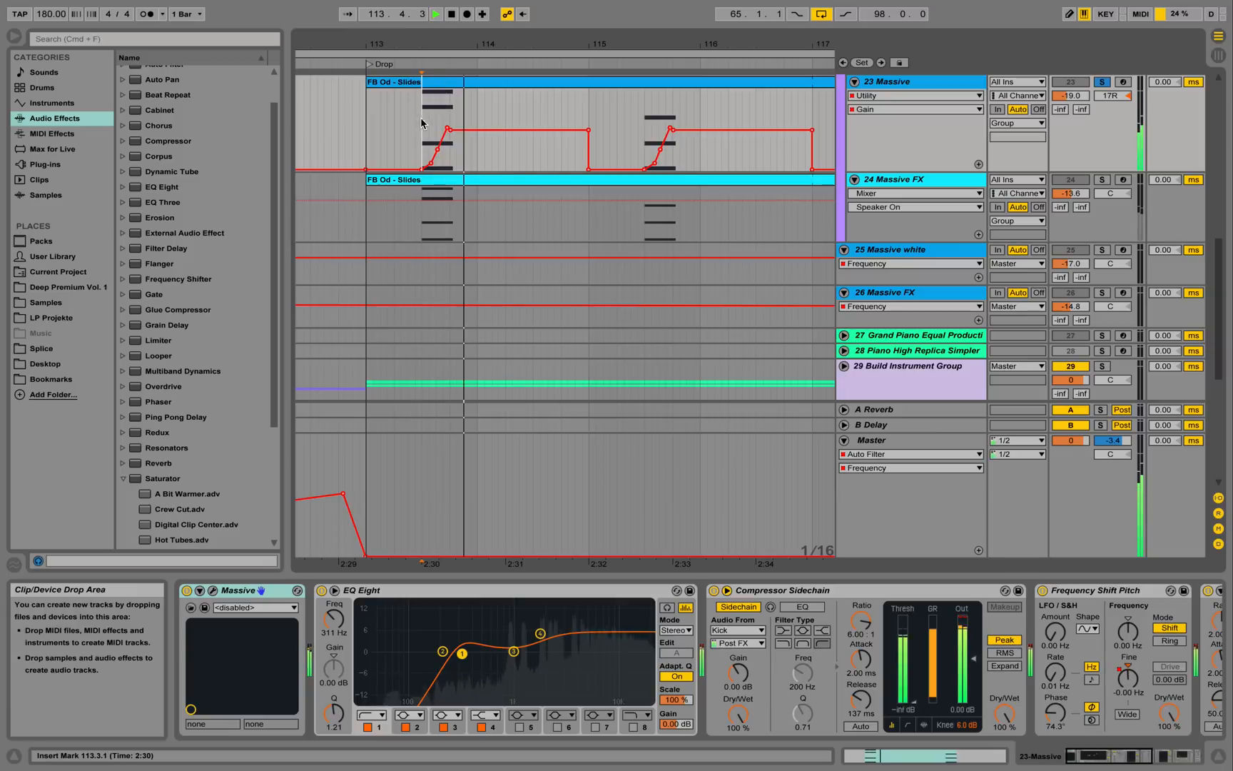
# Solo track 24 Massive FX instead and play it from 113.3.1.
pyautogui.click(1103, 180)
pyautogui.click(875, 179)
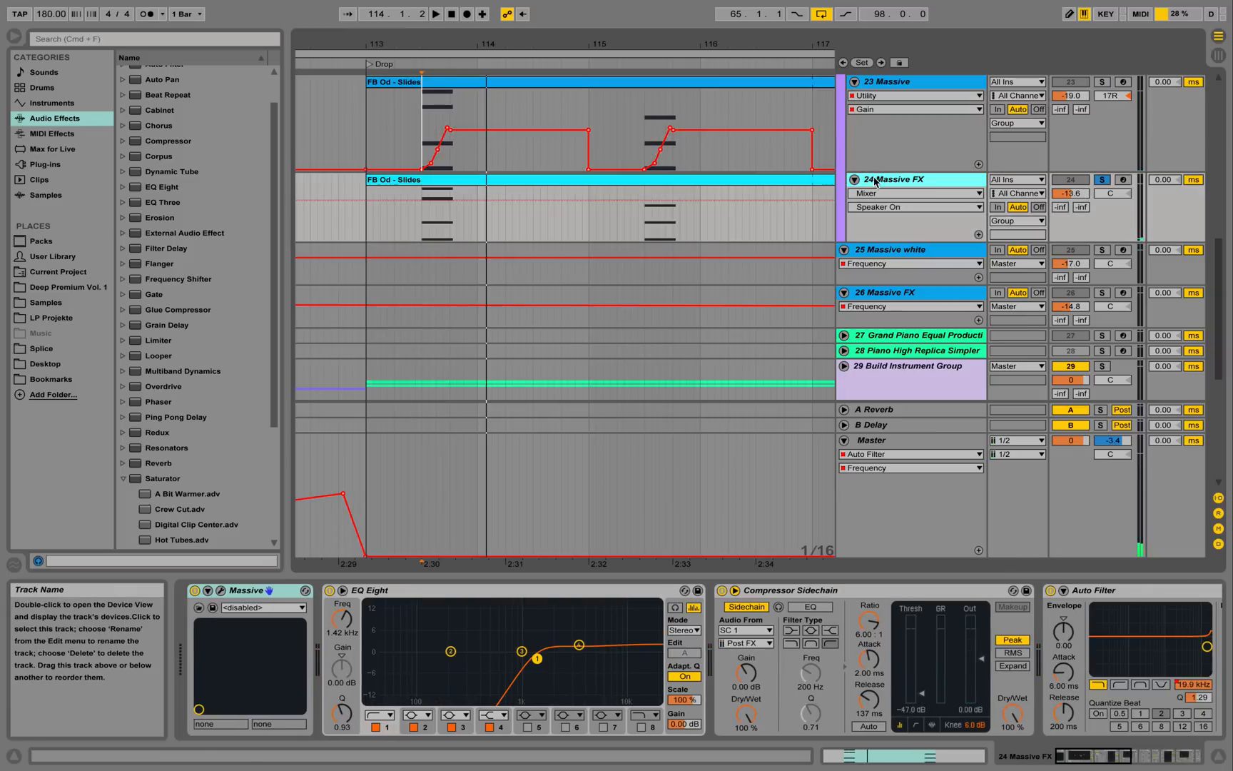
pyautogui.click(420, 218)
pyautogui.press('space')
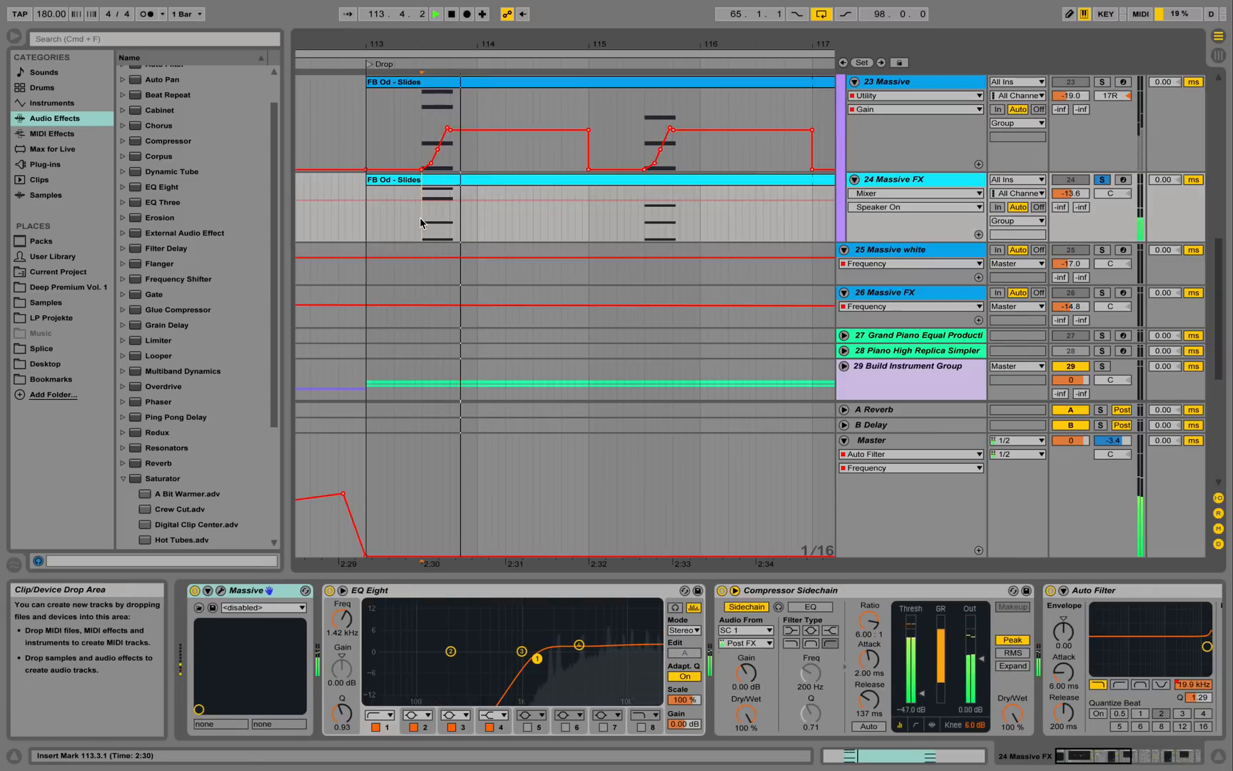
pyautogui.press('space')
# Inspect the zoomed-in FB Od - Slides notes, then open and close track 24's Massive synth.
pyautogui.doubleClick(474, 187)
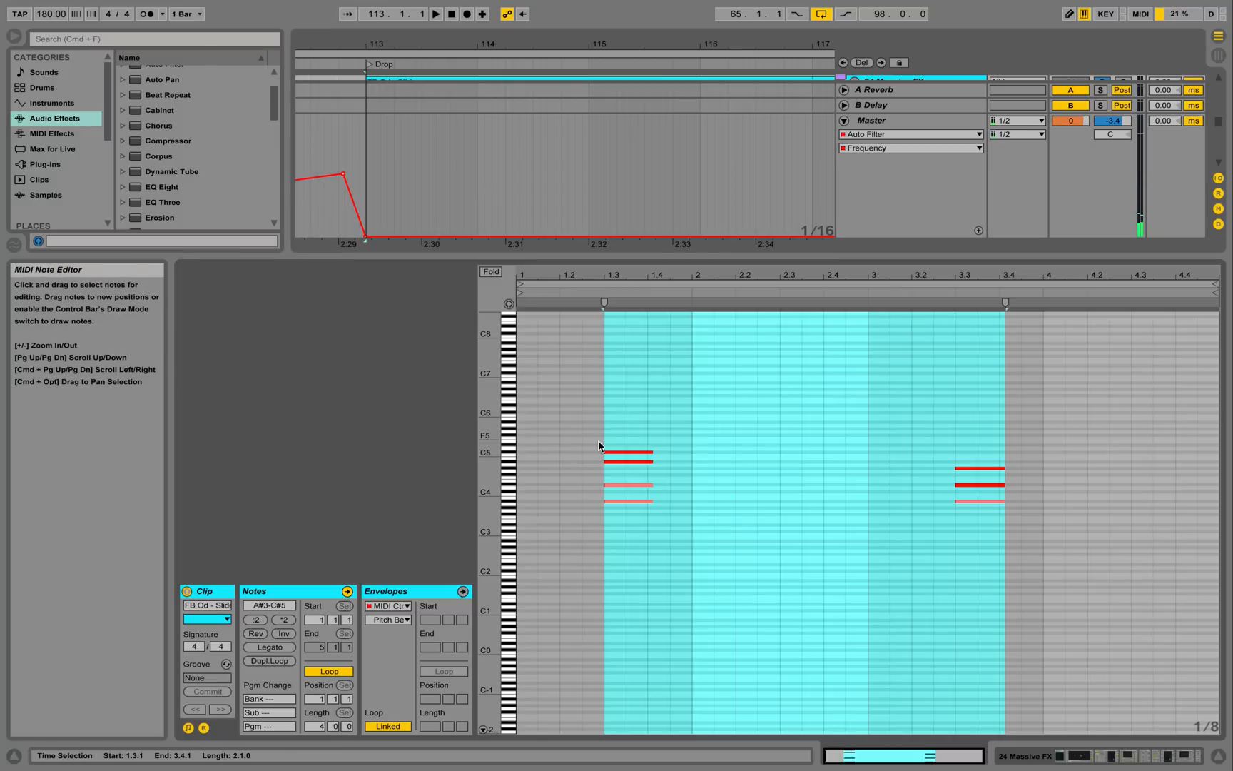
pyautogui.moveTo(494, 471); pyautogui.dragTo(537, 477)
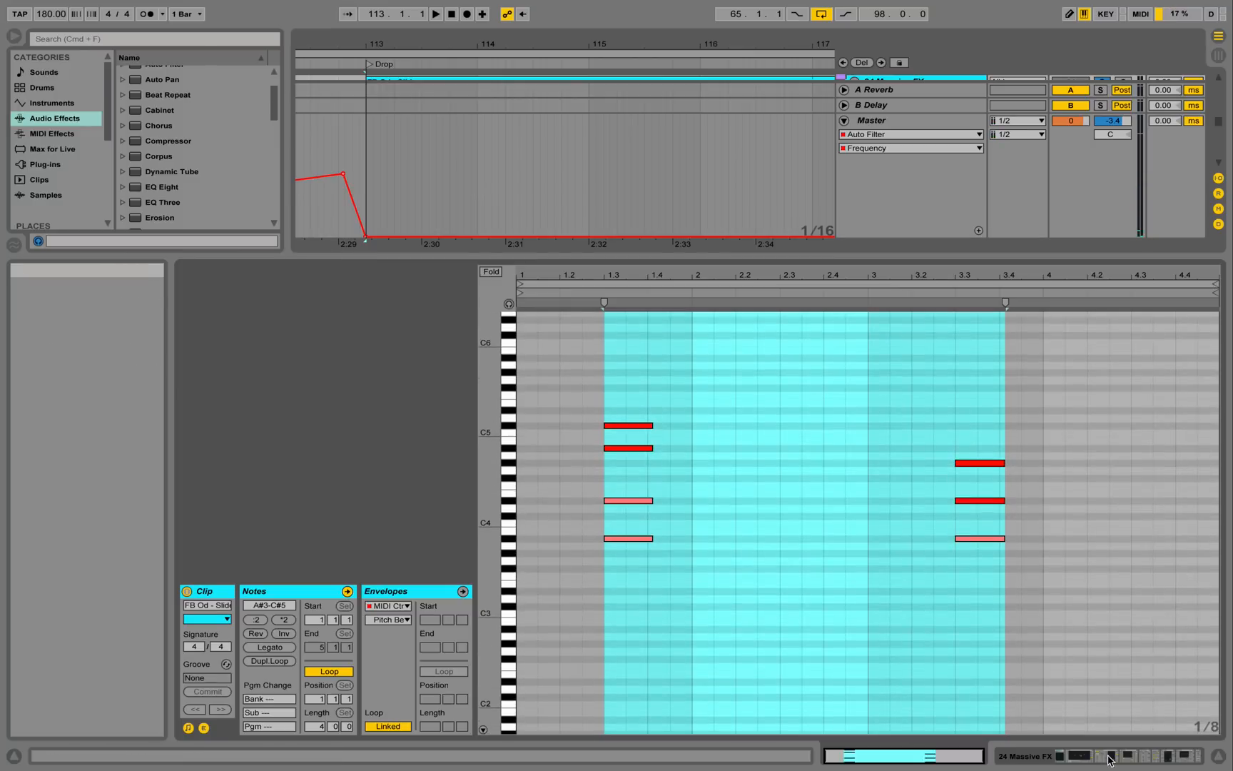
pyautogui.click(1061, 755)
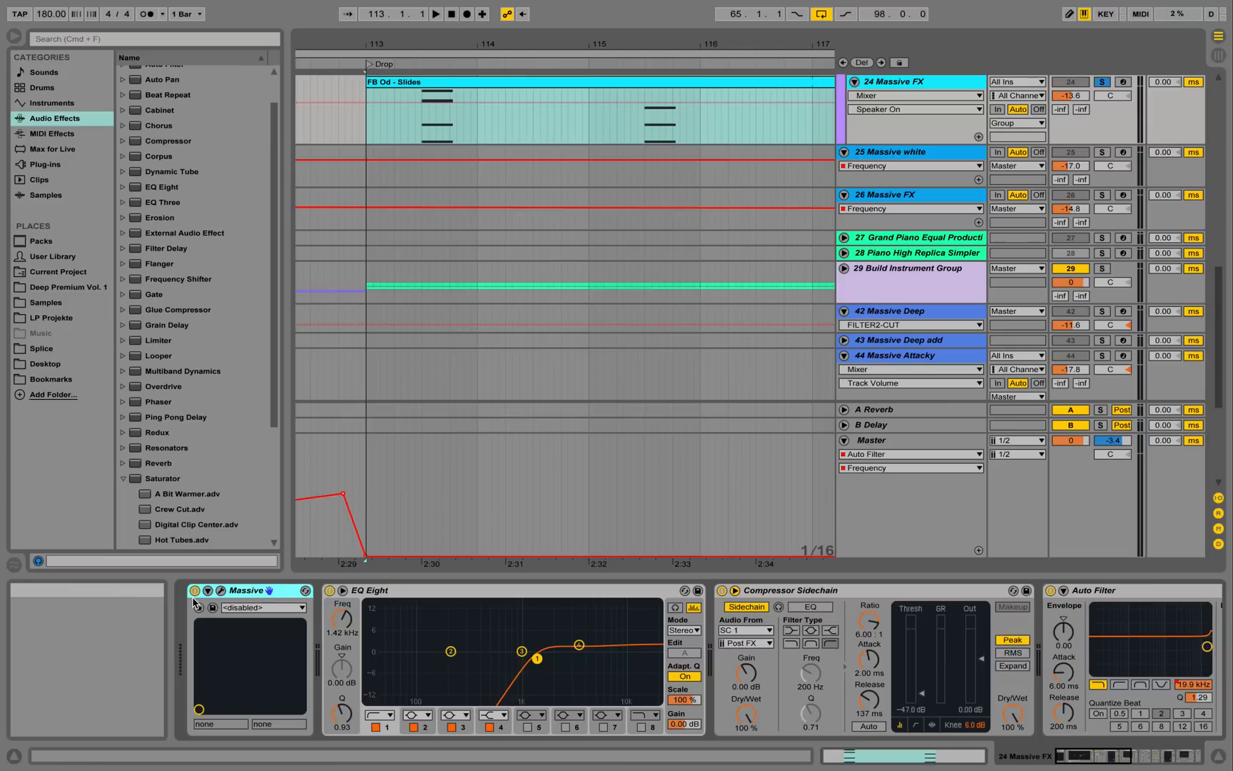
pyautogui.click(221, 590)
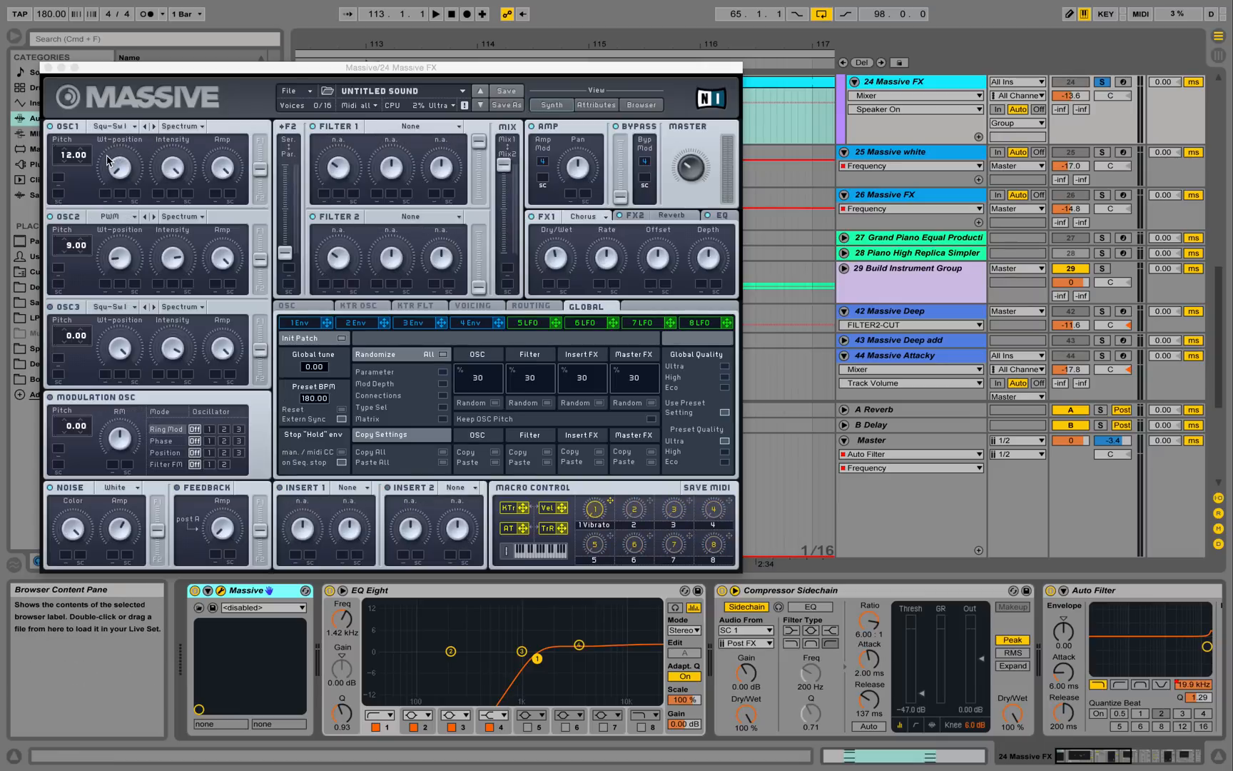
pyautogui.click(48, 68)
# Unsolo track 24 Massive FX during playback and zoom the arrangement out across the Drop.
pyautogui.press('space')
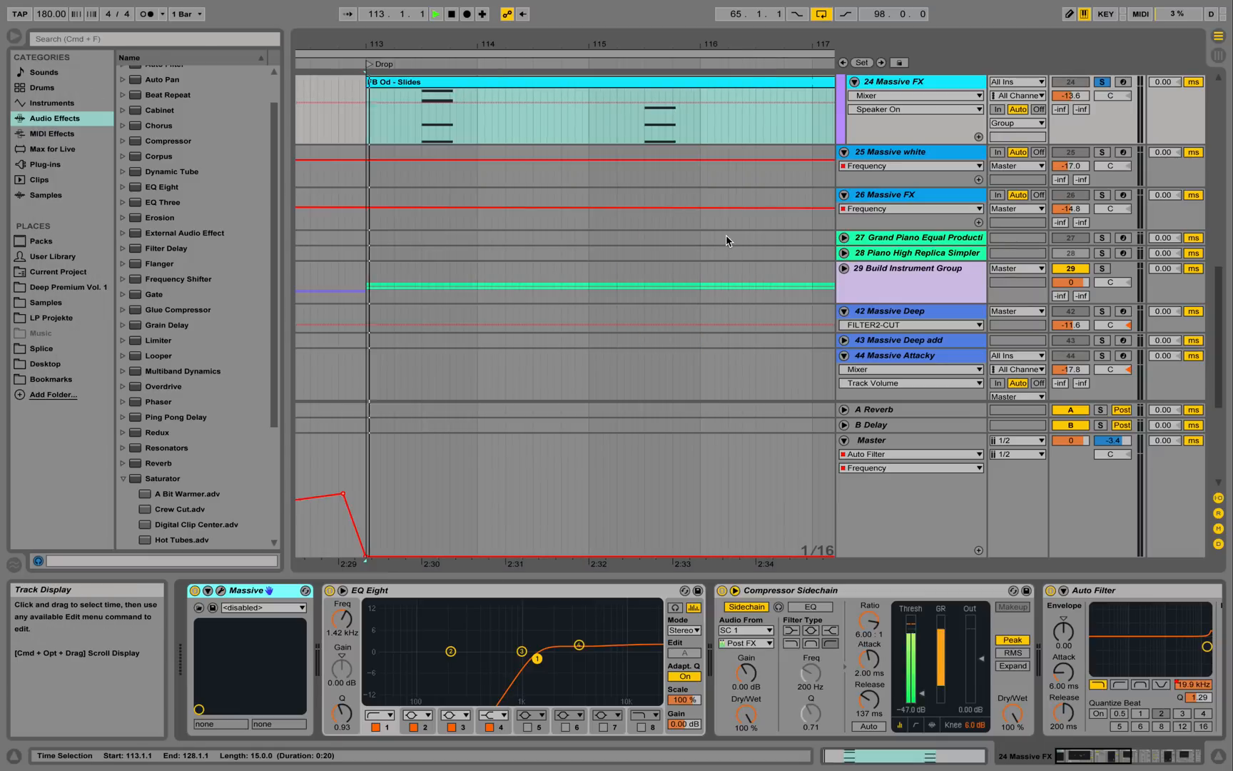
pyautogui.click(1101, 82)
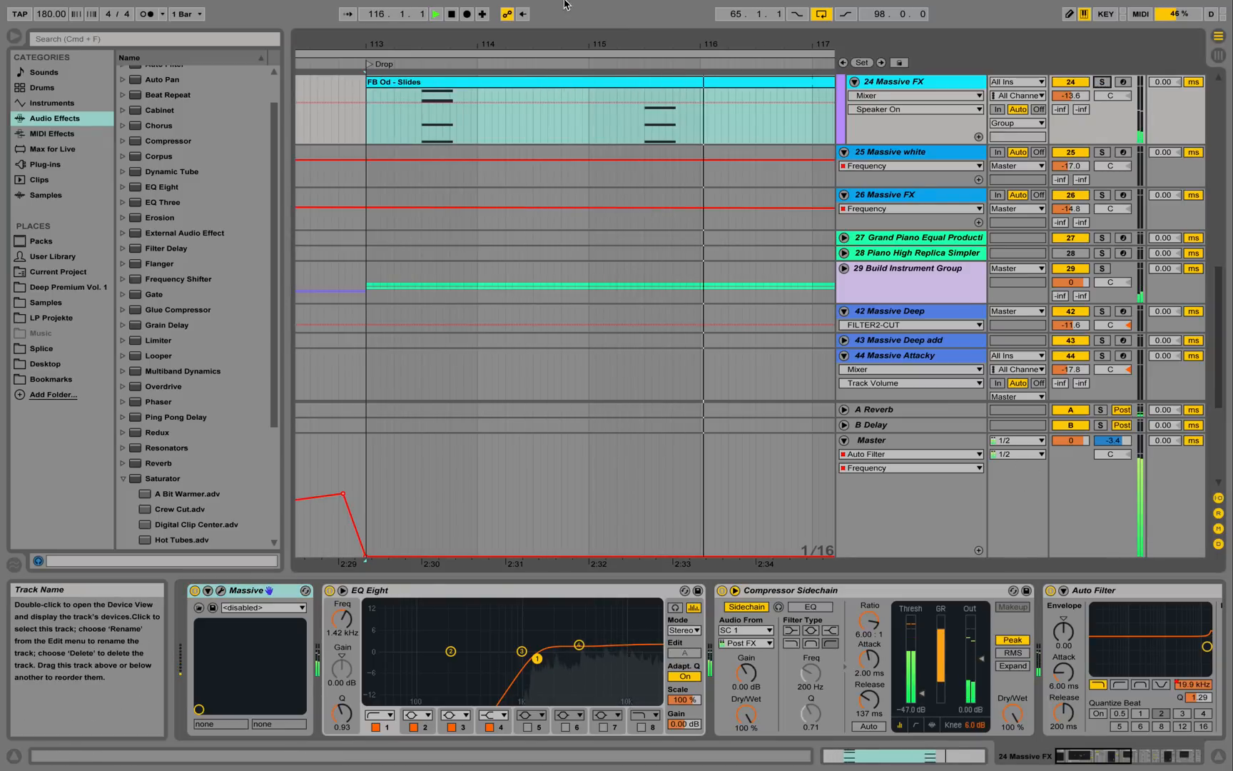
pyautogui.press('space')
pyautogui.moveTo(615, 45); pyautogui.dragTo(418, 54)
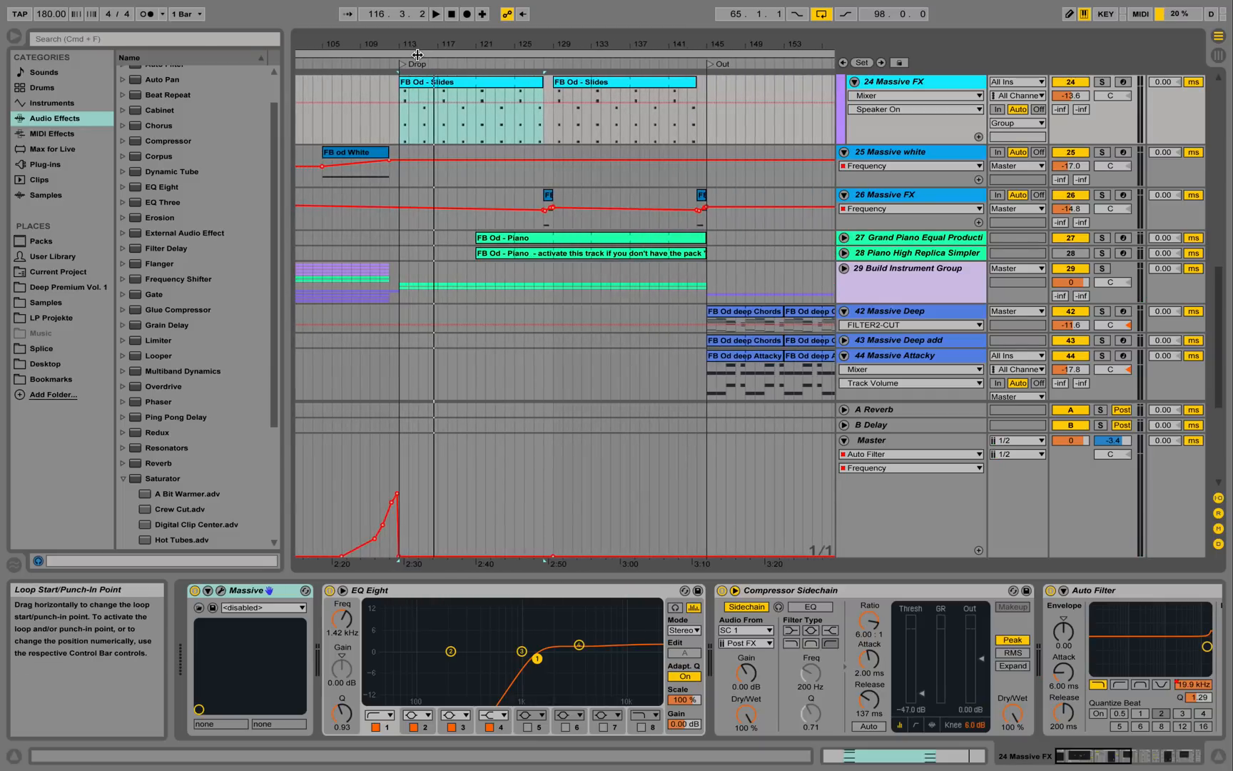
# Play from the Drop locator and fold the 19 Drop Group closed.
pyautogui.click(402, 63)
pyautogui.press('space')
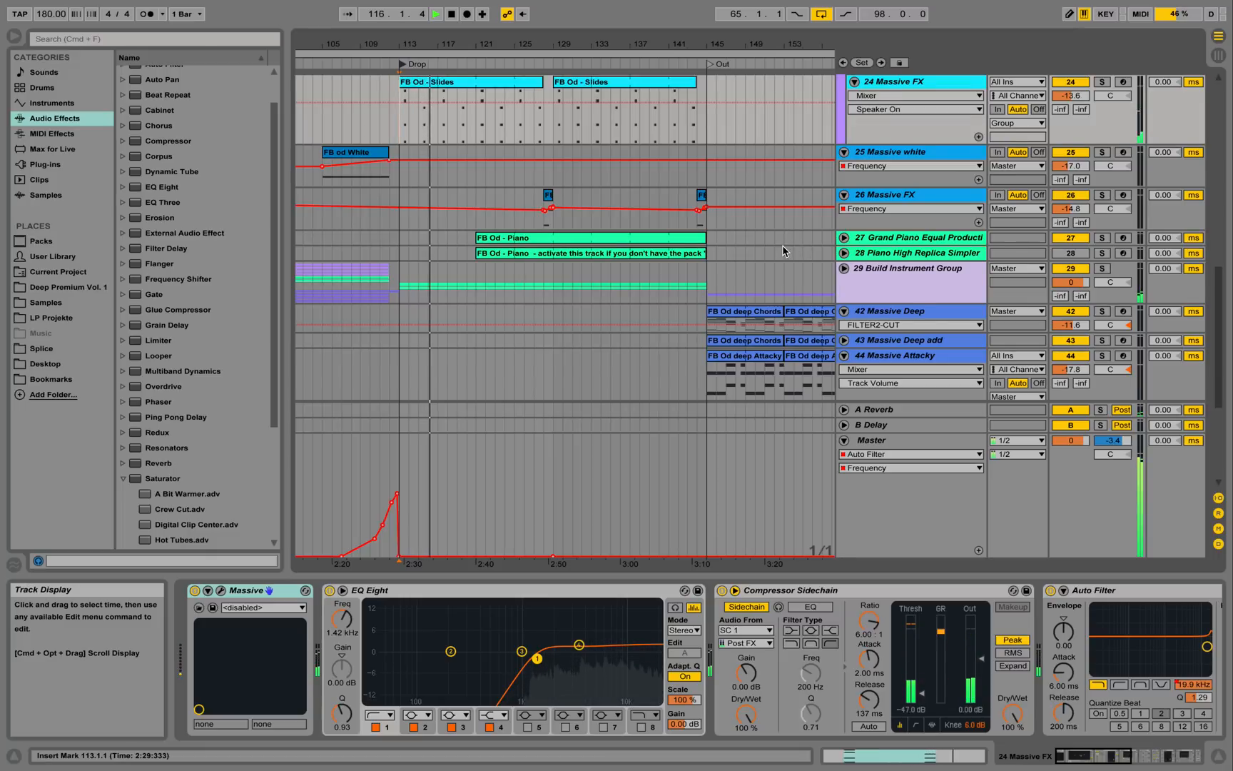
pyautogui.scroll(3, 783, 244)
pyautogui.scroll(6, 801, 212)
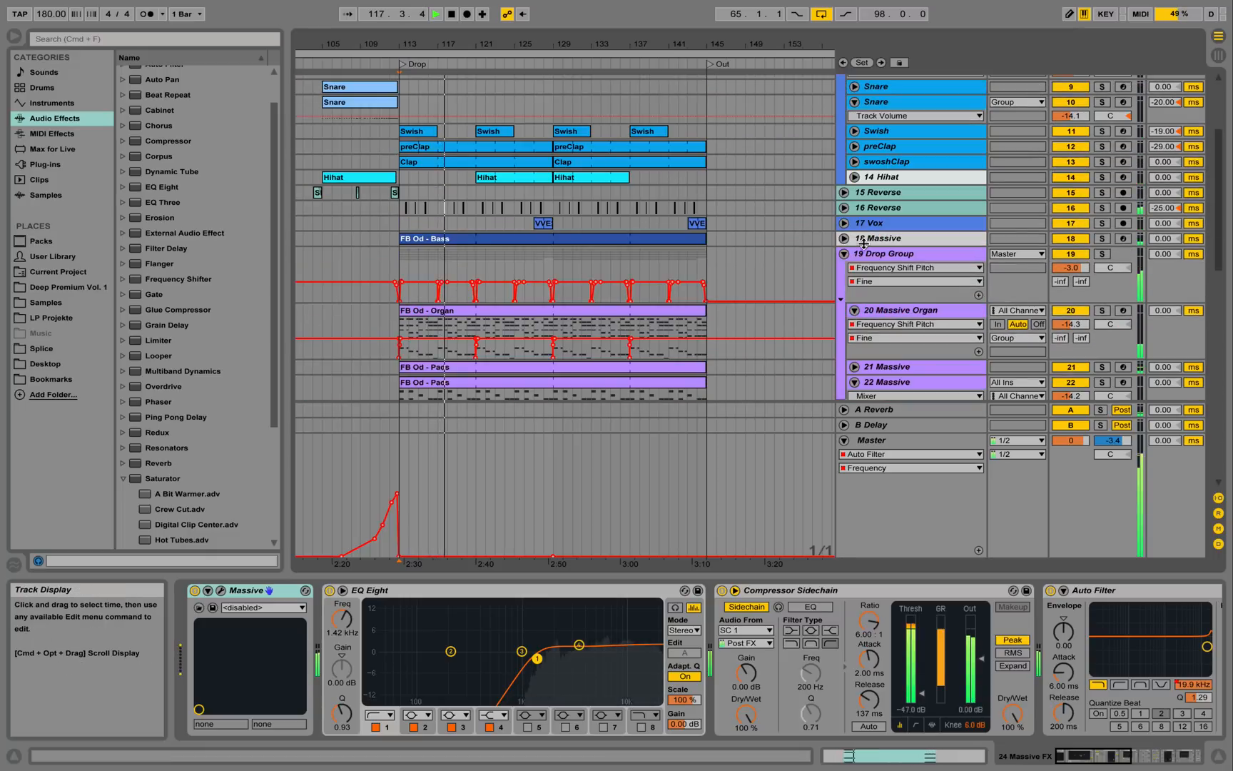
pyautogui.click(845, 254)
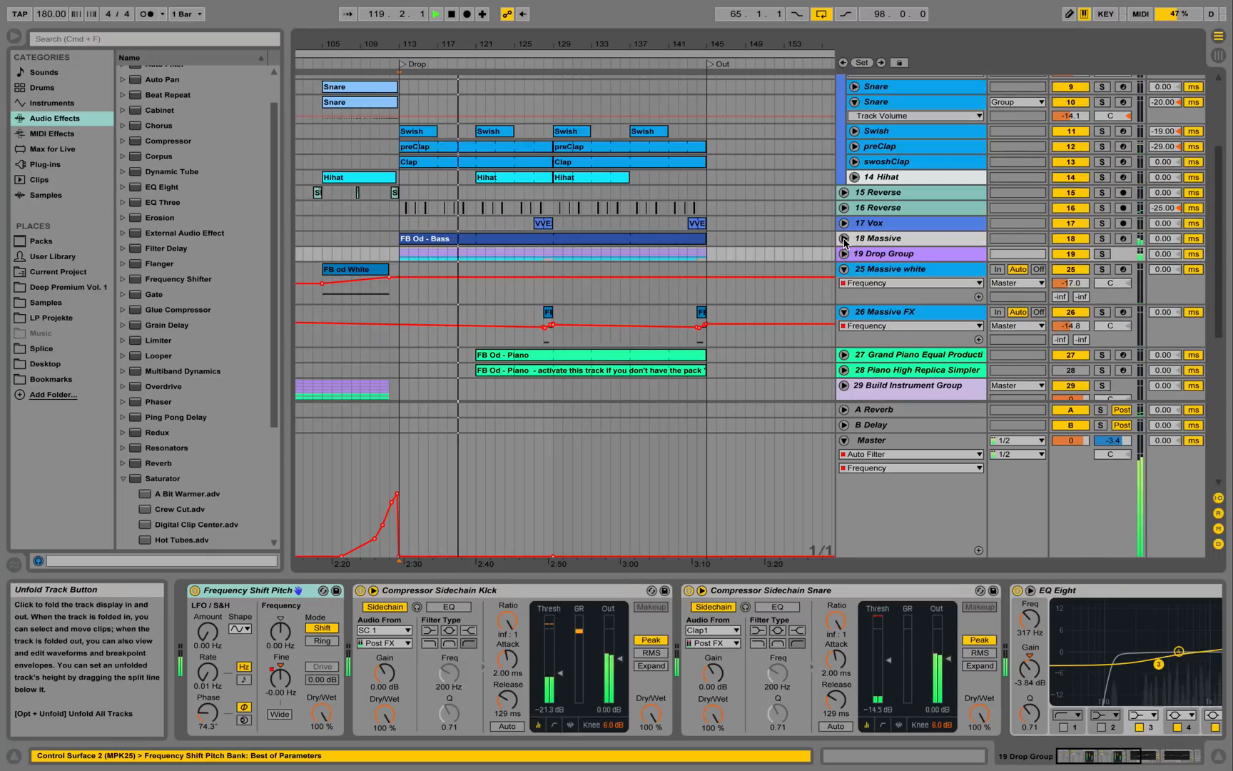
pyautogui.press('space')
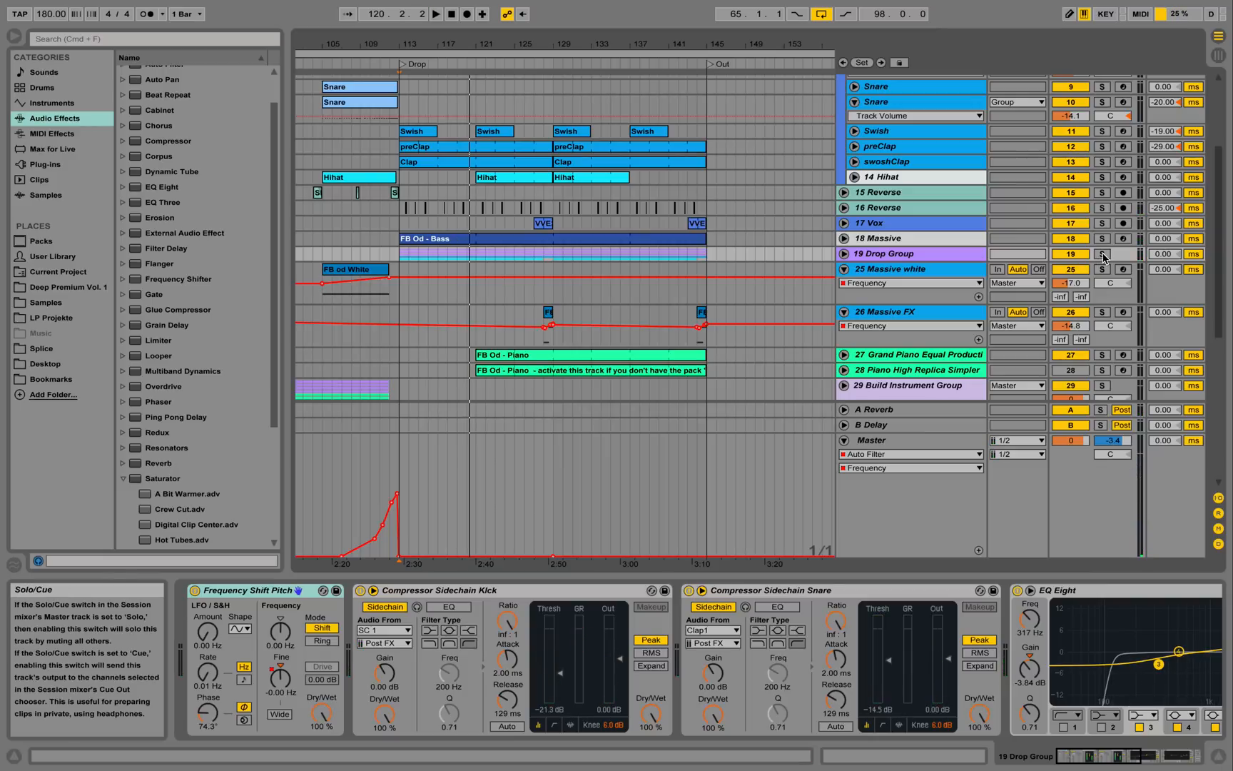
# Solo the 19 Drop Group, replay from the Drop, and show 18 Massive's devices.
pyautogui.click(1104, 255)
pyautogui.press('space')
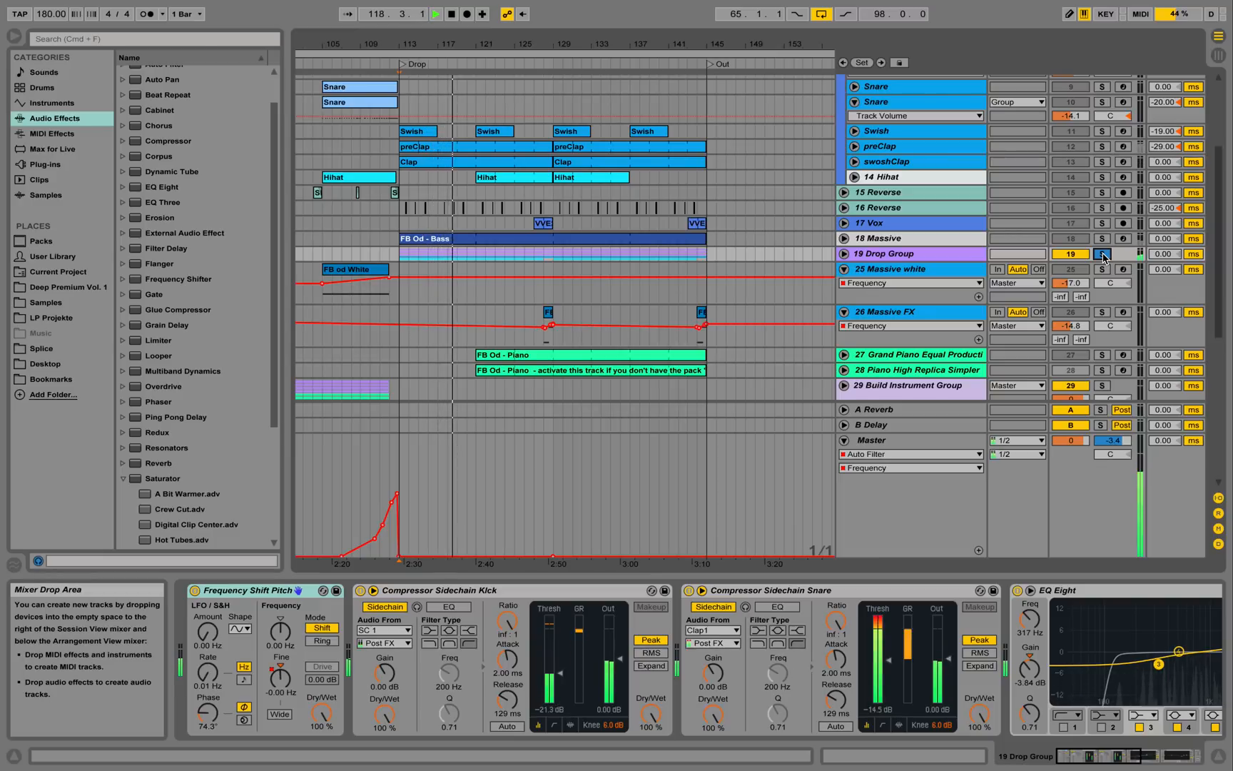
pyautogui.click(948, 236)
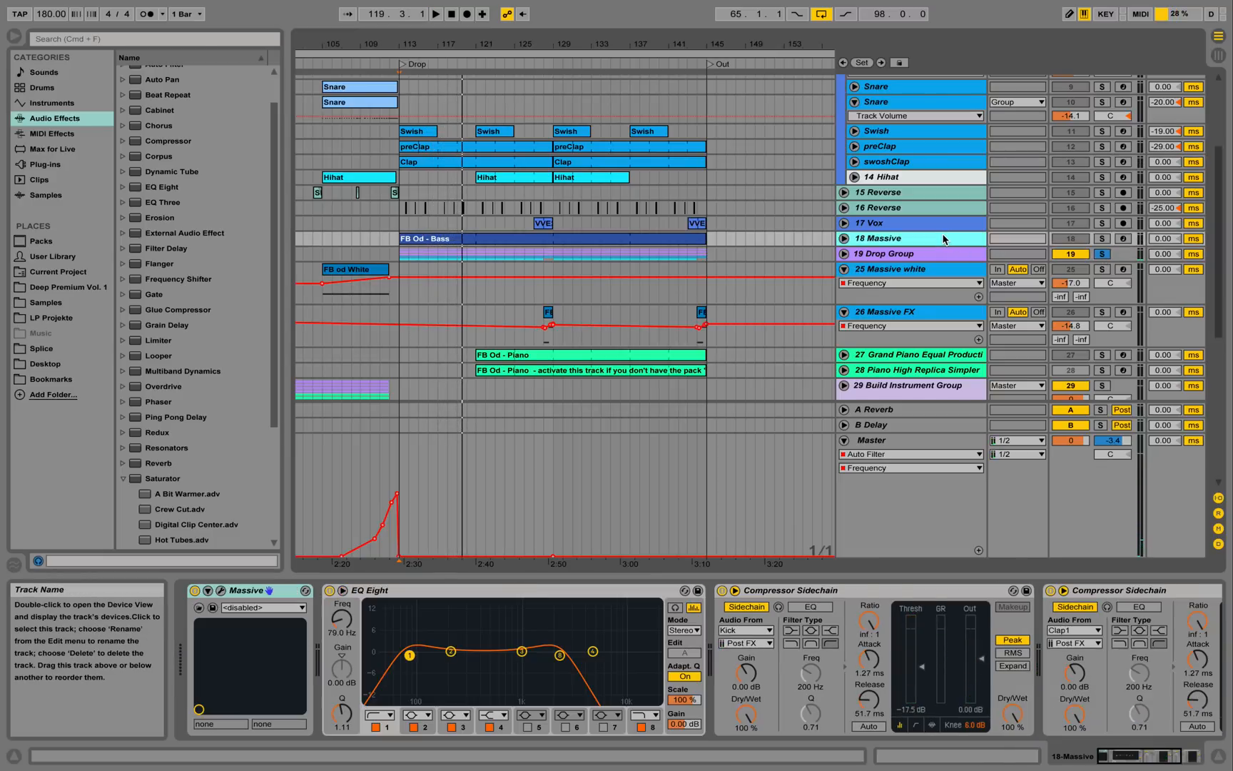
# Solo track 18 Massive and play it from the Drop.
pyautogui.click(1102, 239)
pyautogui.press('space')
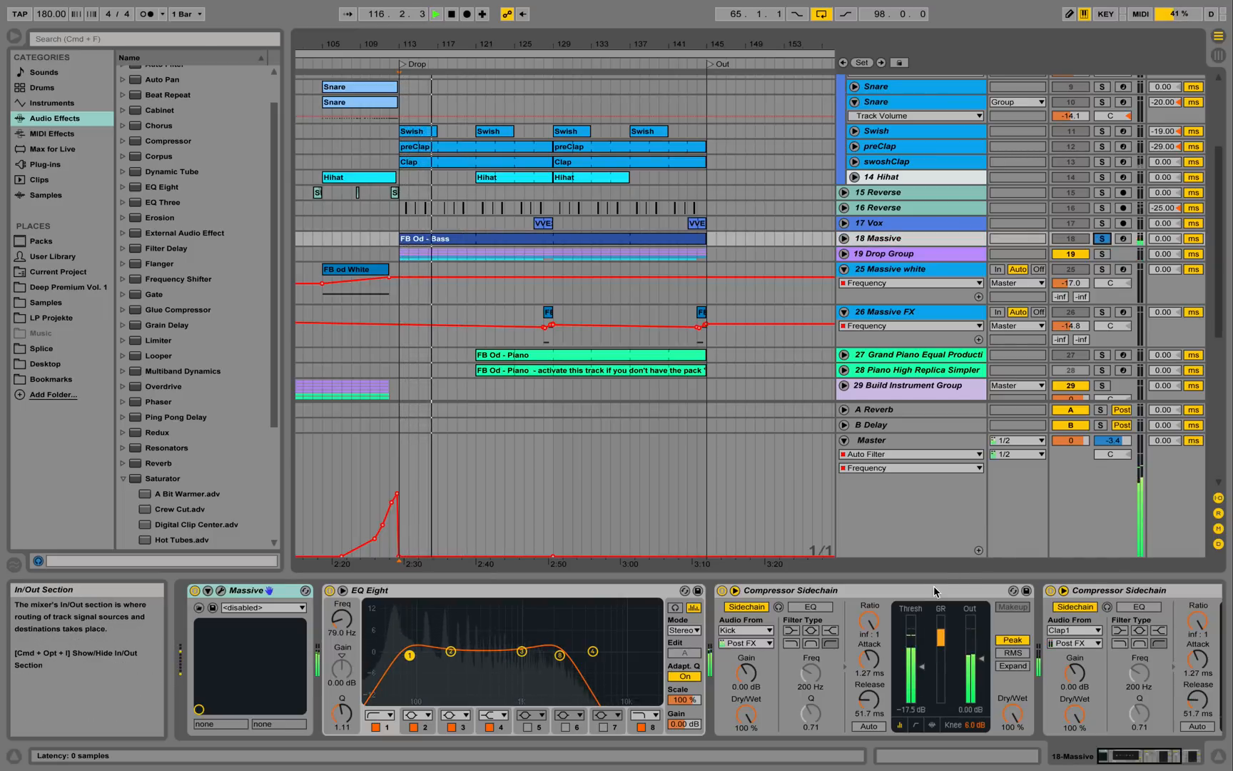
pyautogui.press('space')
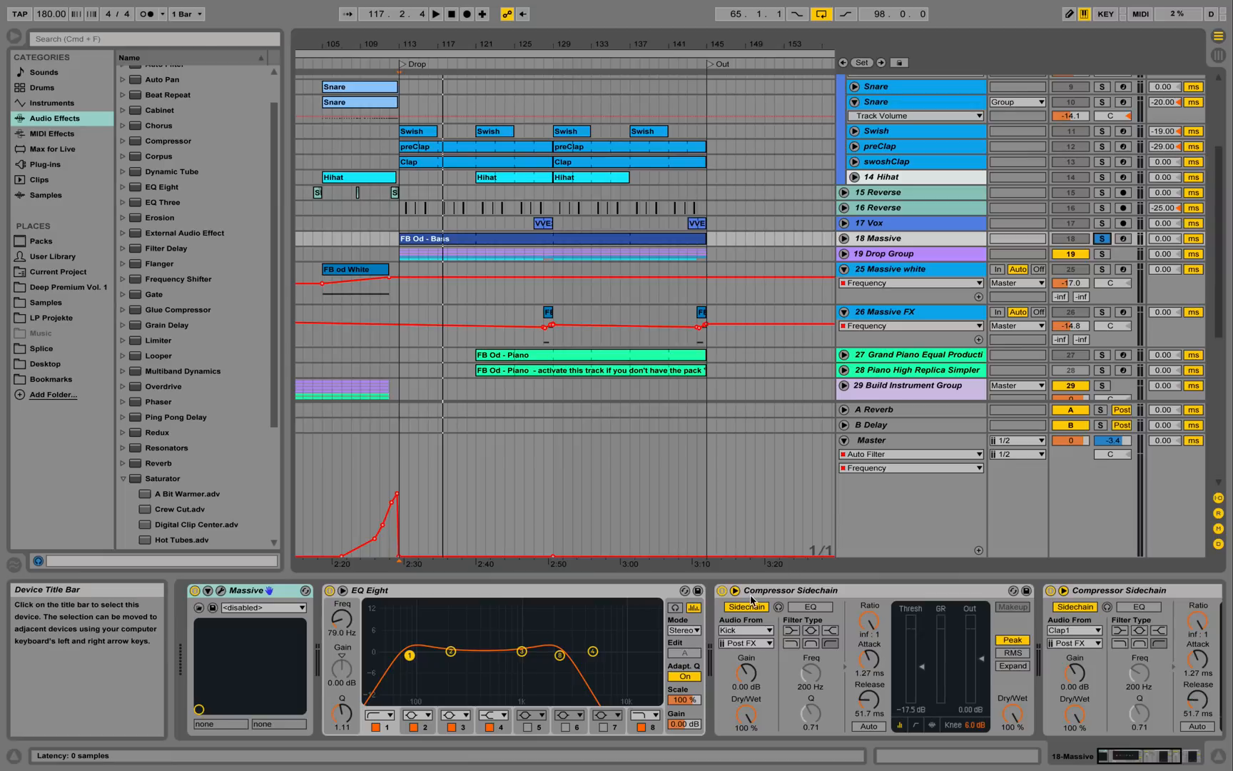
# Fold 18 Massive's EQ Eight and play the FB Od - Bass clip's notes from bar 113.
pyautogui.doubleClick(635, 590)
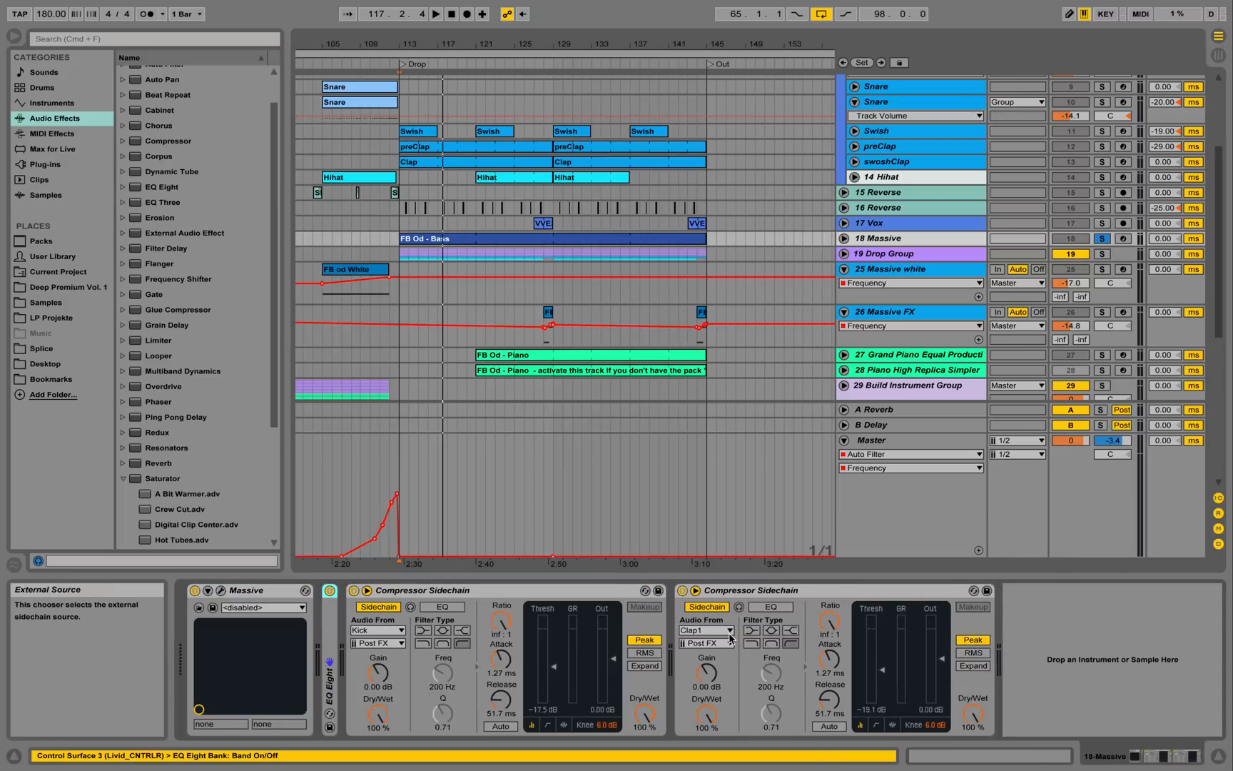
pyautogui.press('space')
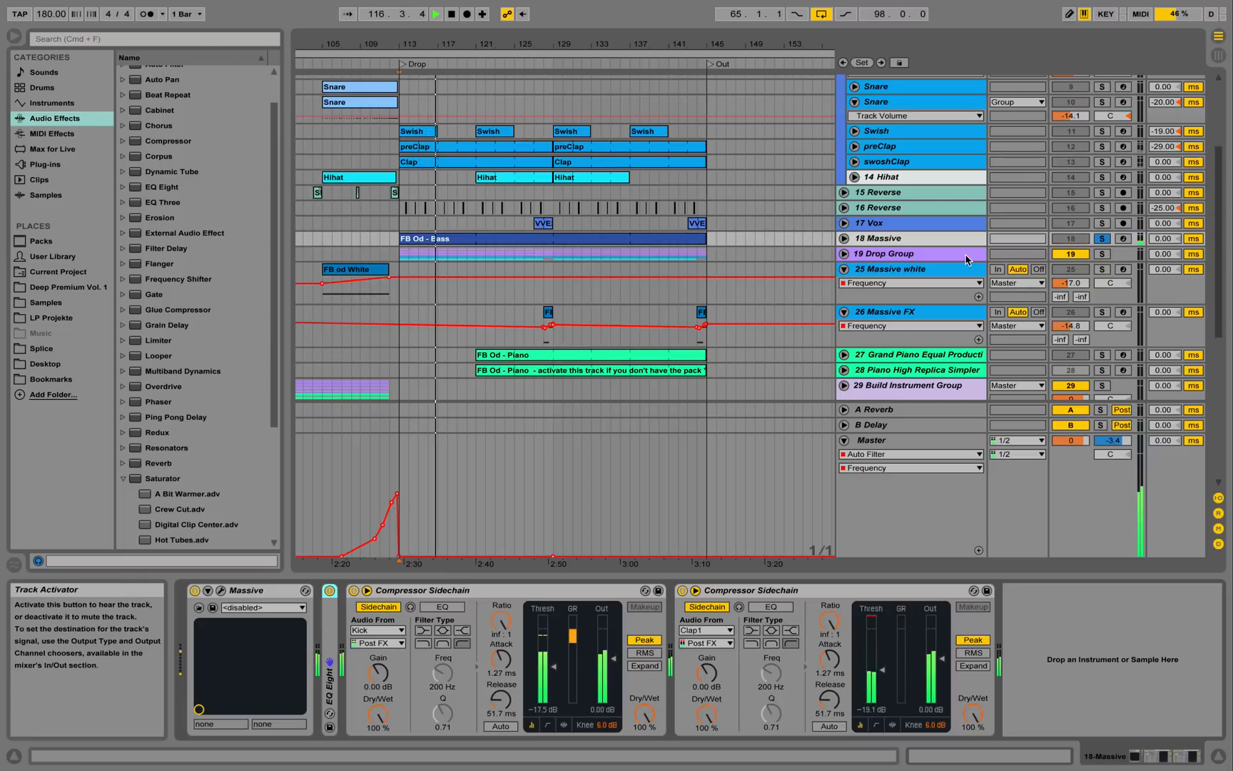
pyautogui.doubleClick(622, 239)
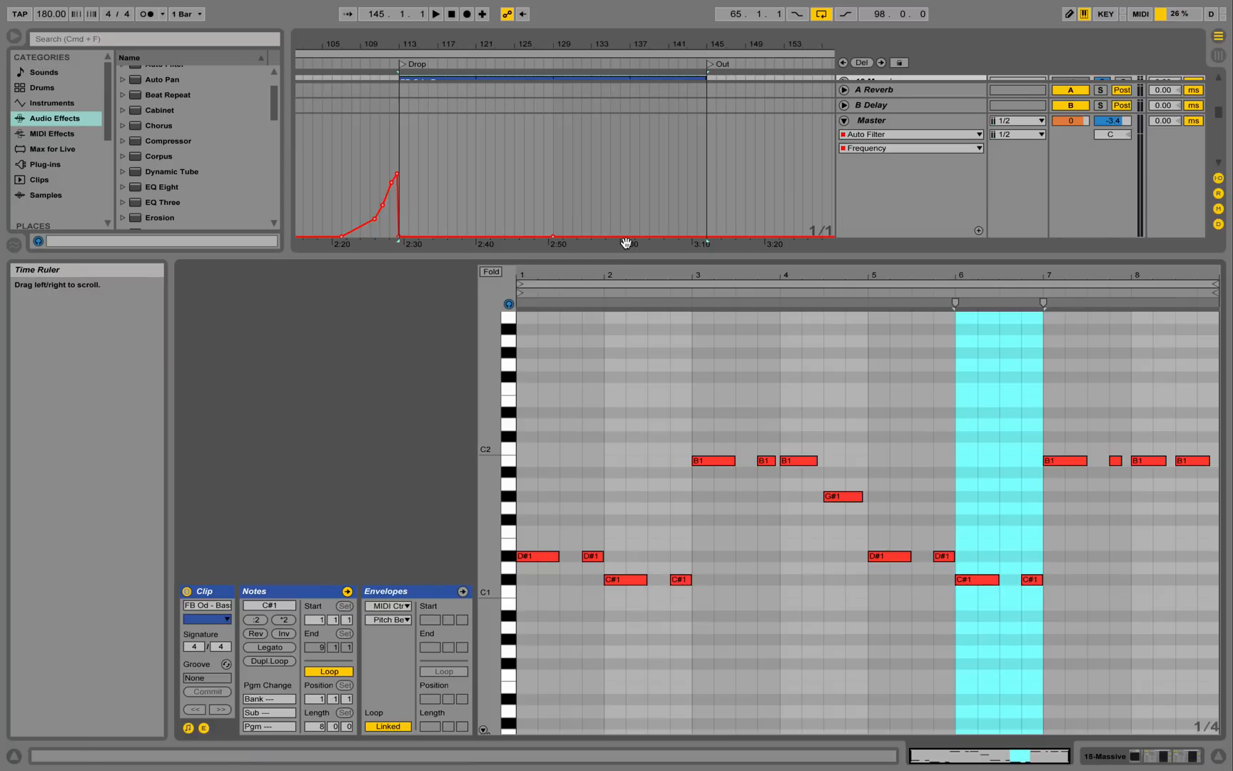
pyautogui.press('space')
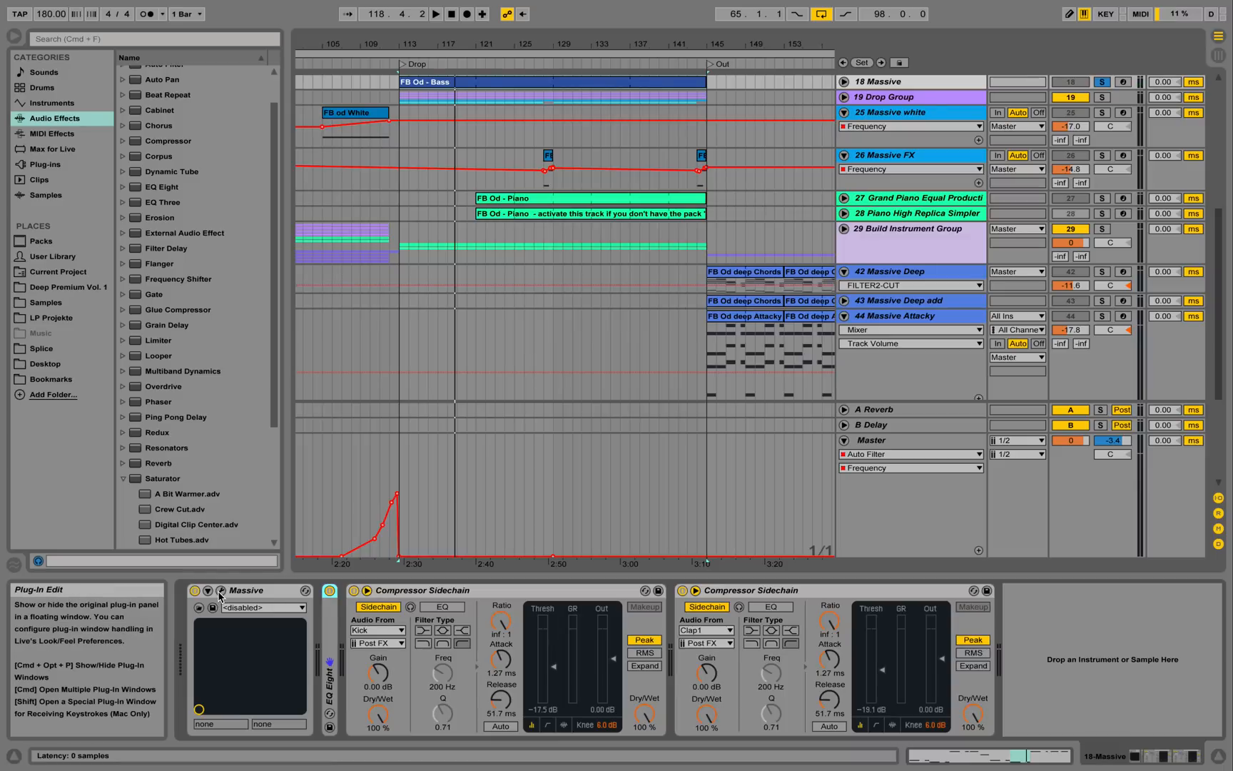
# Open 18 Massive's synth window, move it off the device chain and play the bass.
pyautogui.click(218, 597)
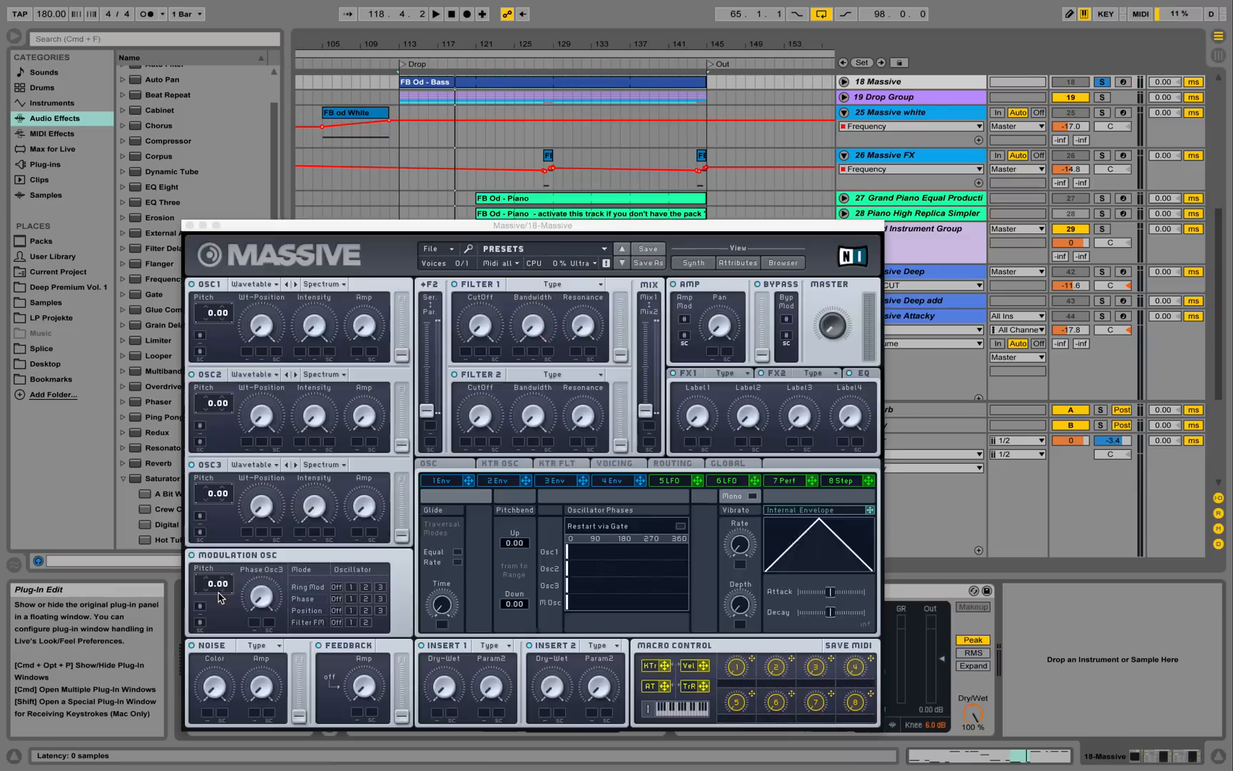
pyautogui.moveTo(401, 231); pyautogui.dragTo(447, 135)
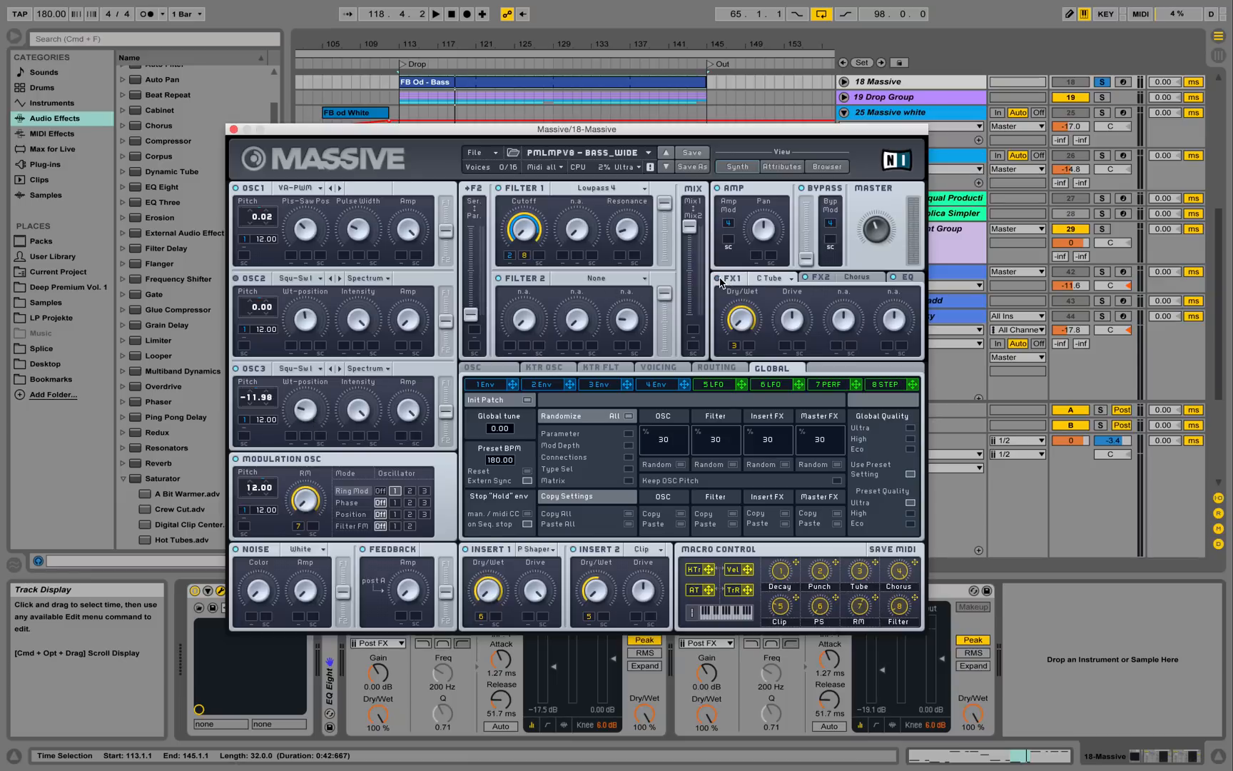
pyautogui.press('space')
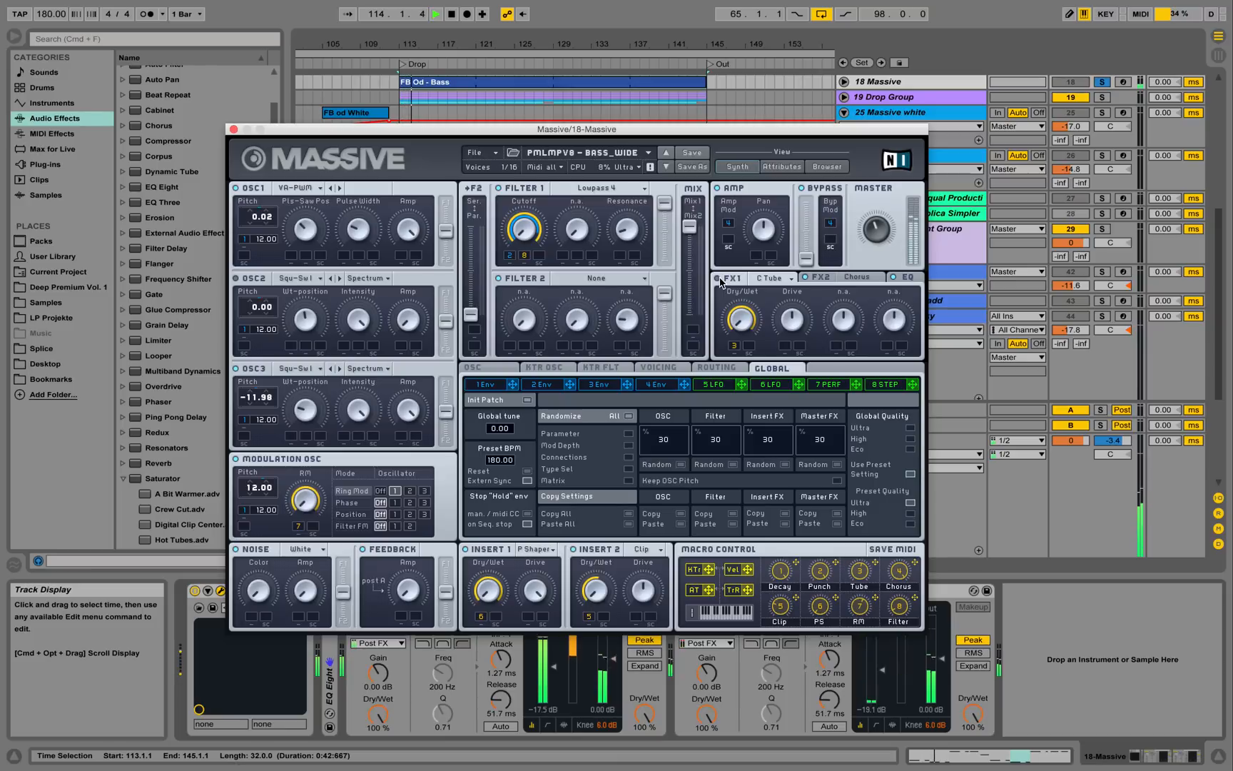
pyautogui.press('space')
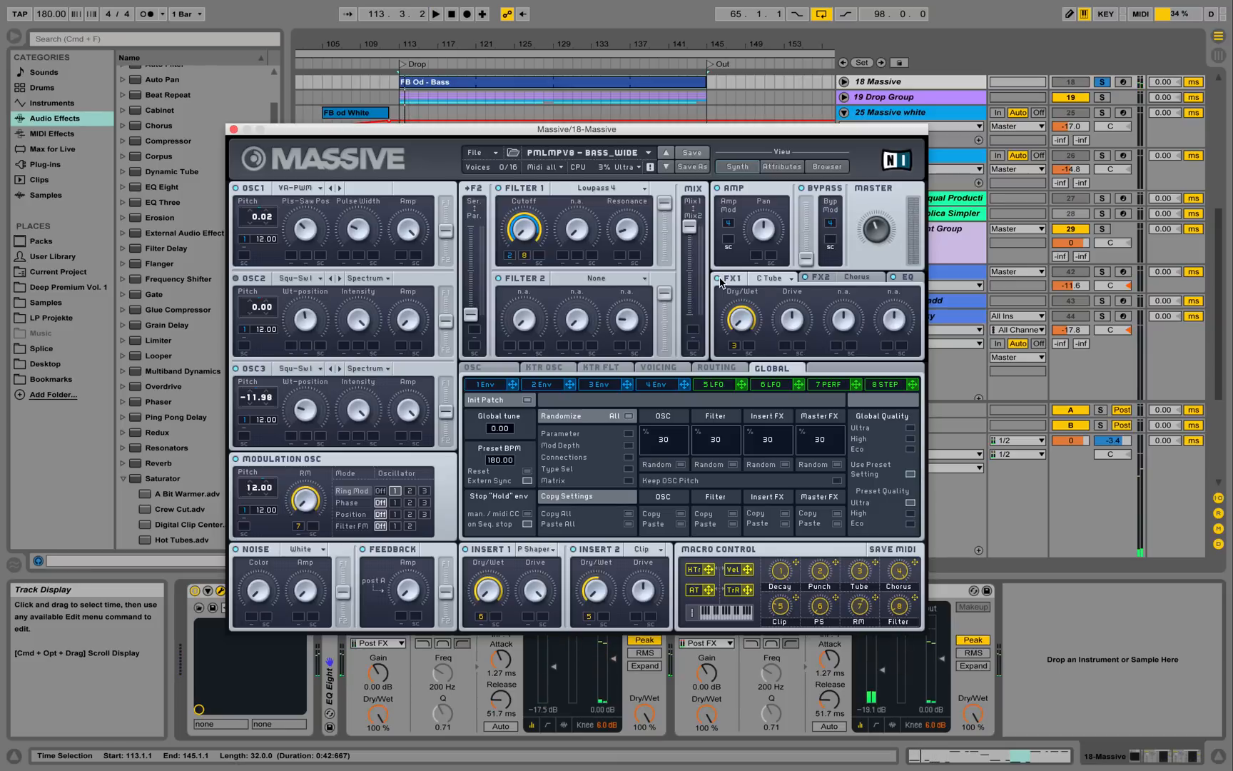
# Show the FX2 Chorus settings during playback, then close the synth window.
pyautogui.click(828, 278)
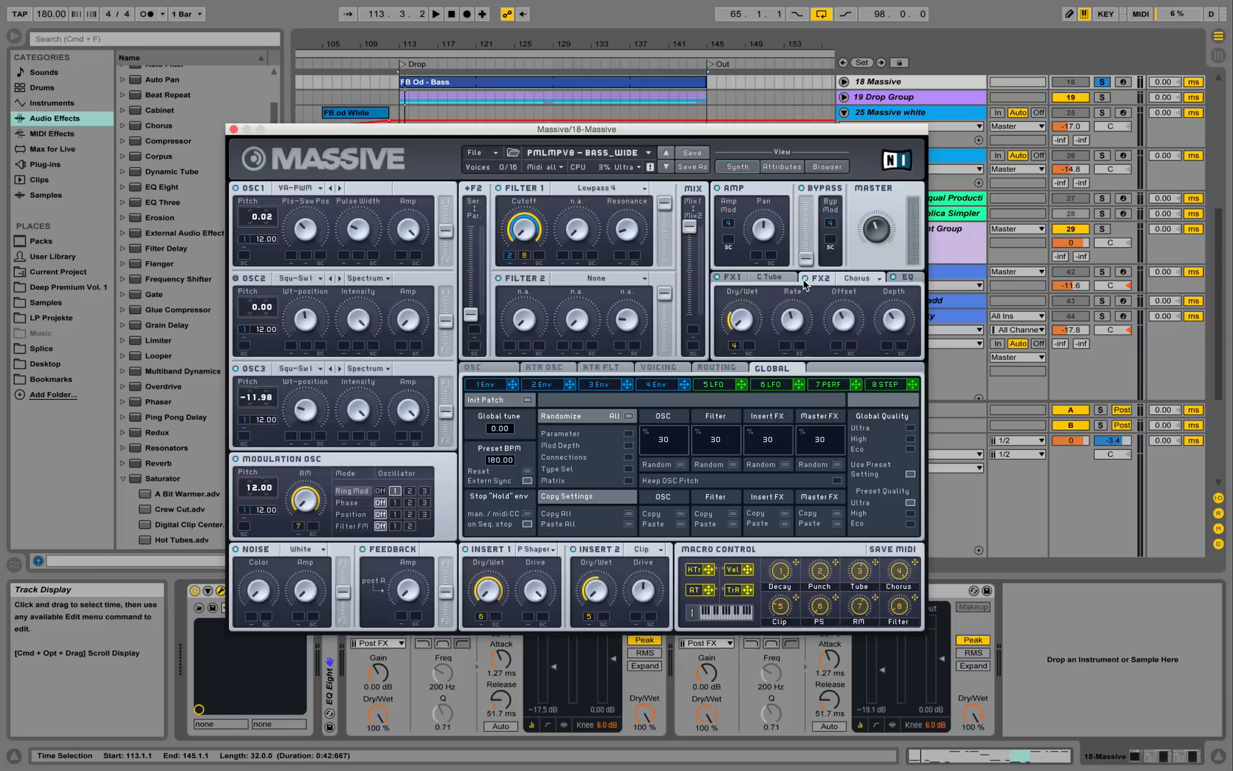
pyautogui.press('space')
pyautogui.press('space')
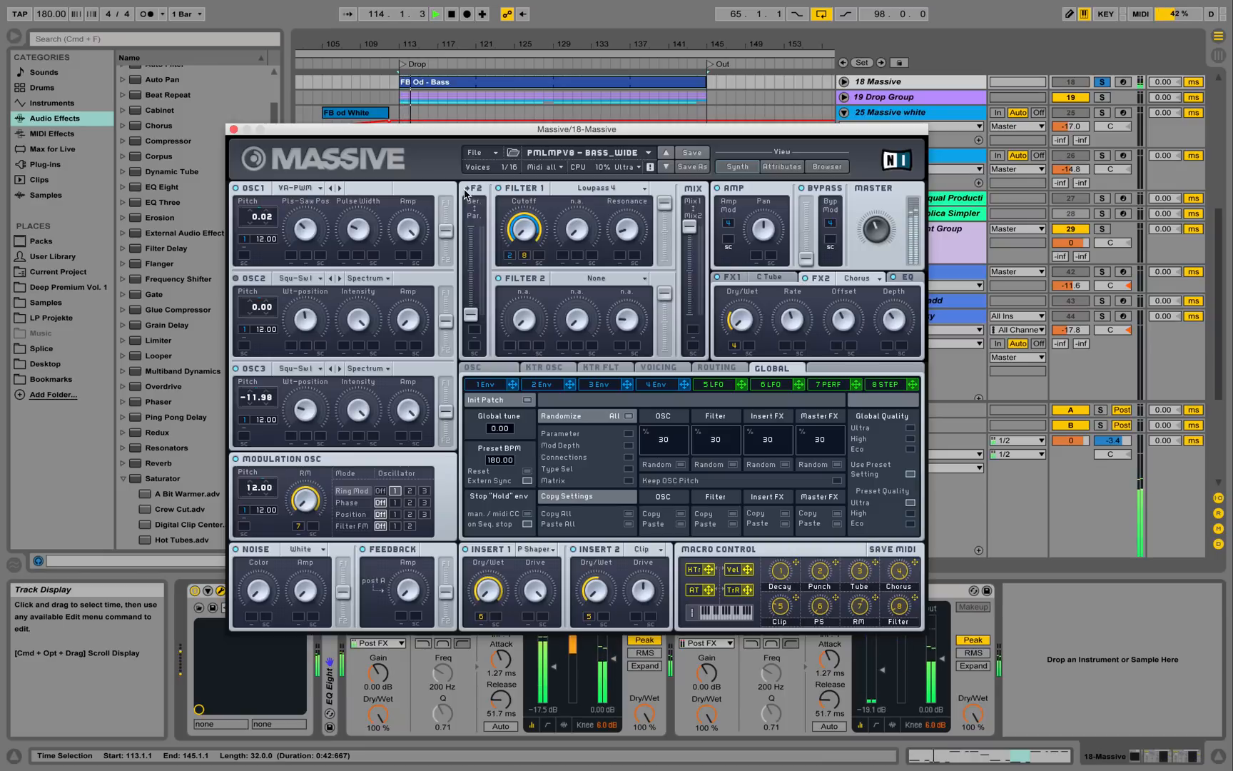
pyautogui.press('space')
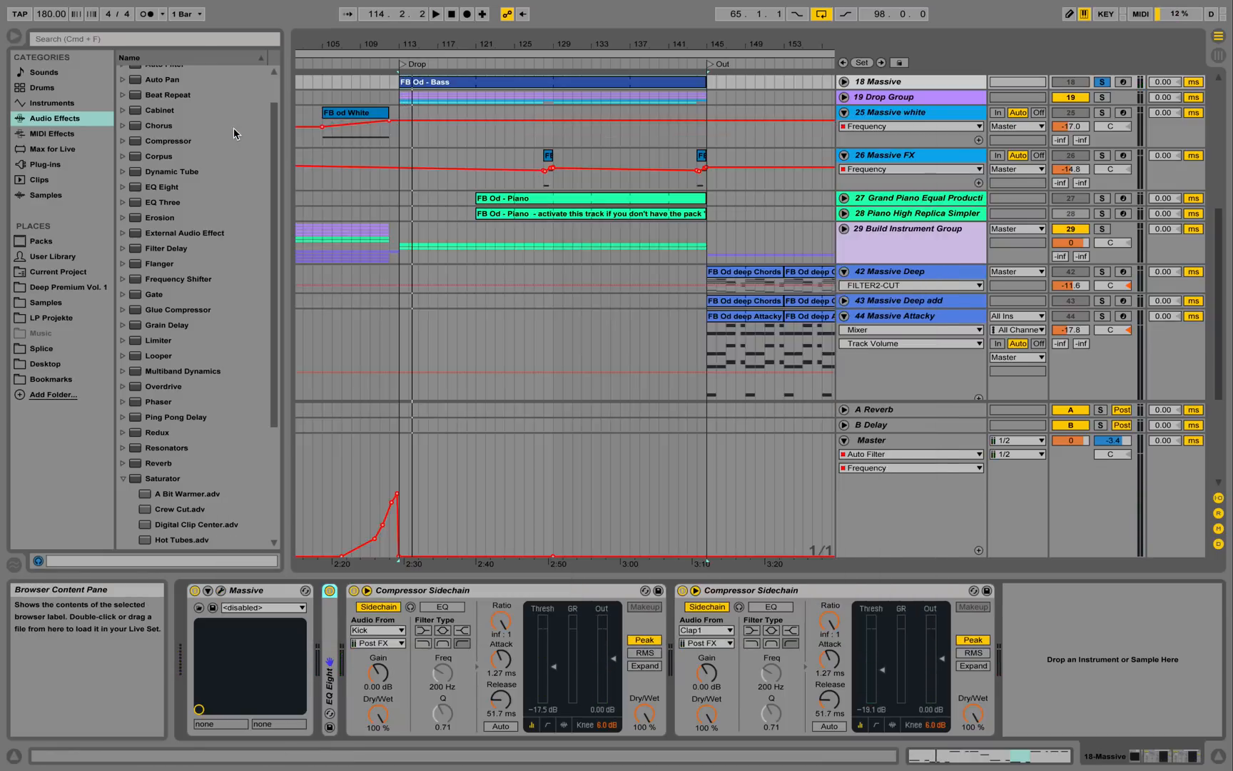
pyautogui.click(233, 129)
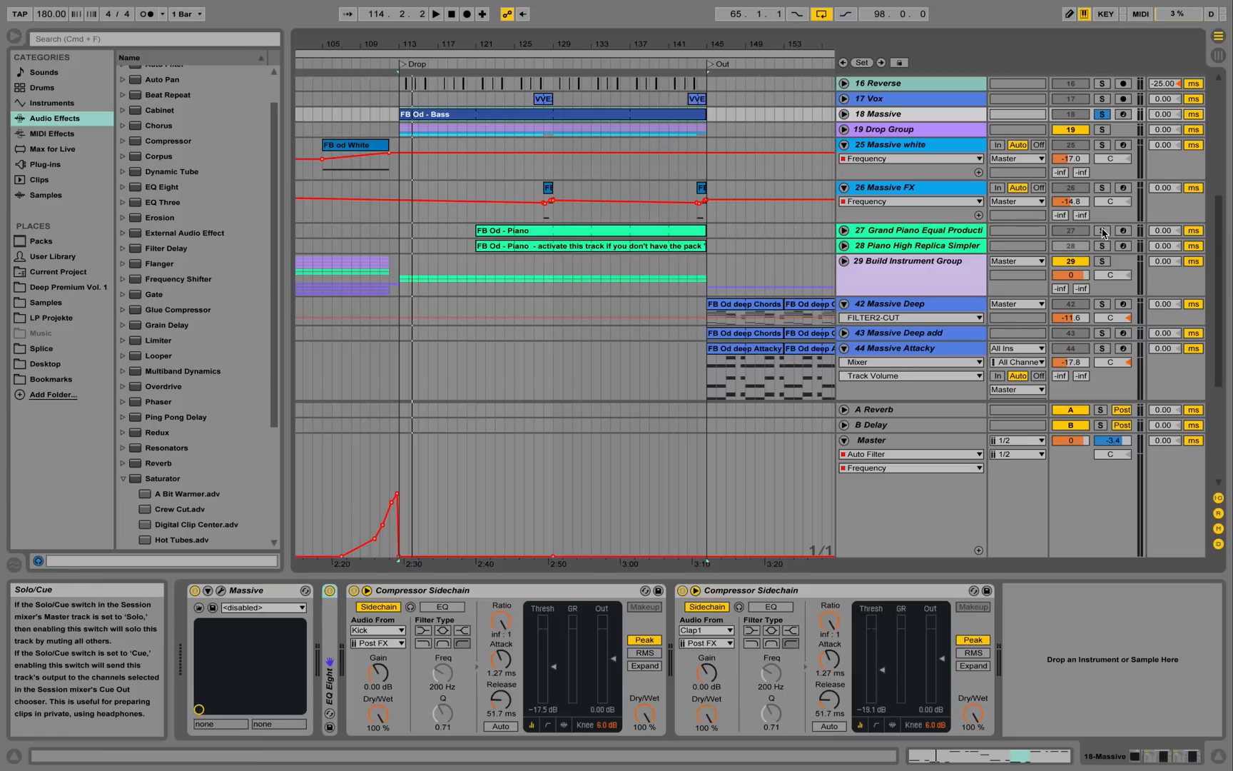
# Solo and unfold track 27 Grand Piano and play it from bar 121.
pyautogui.click(1103, 232)
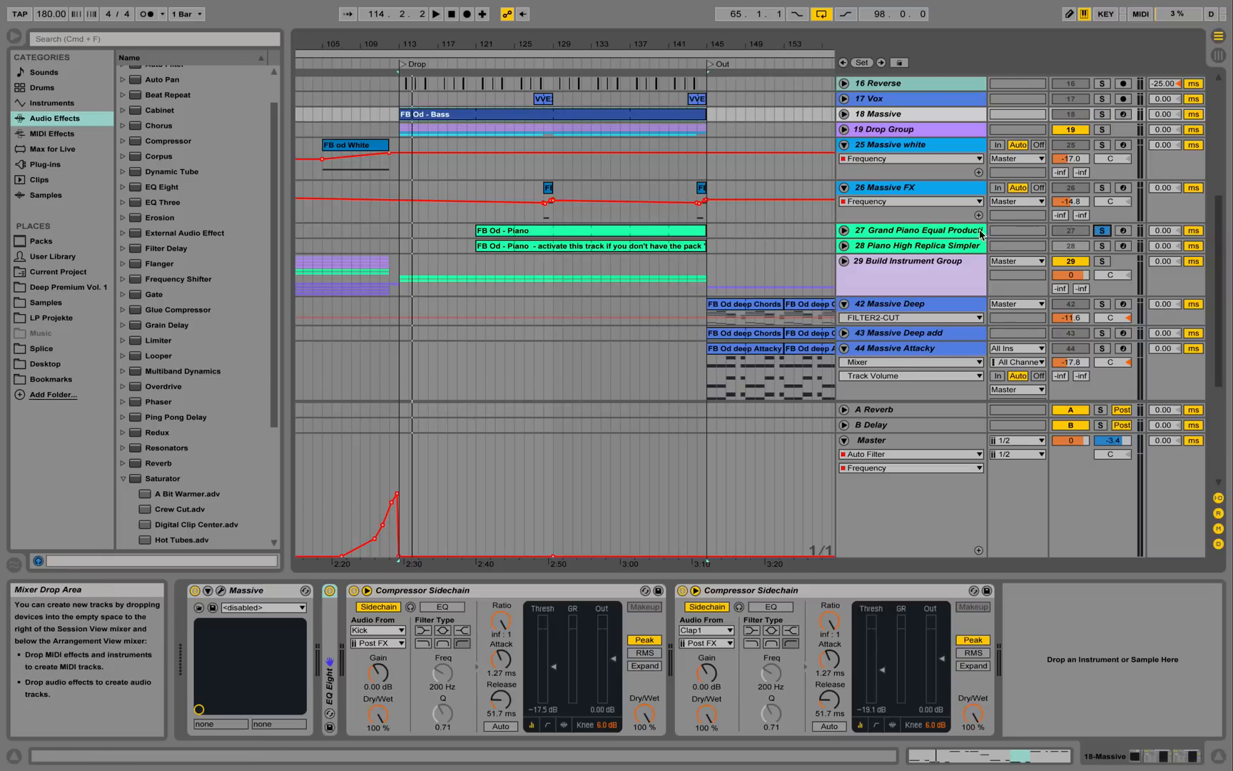
pyautogui.click(844, 229)
pyautogui.click(477, 247)
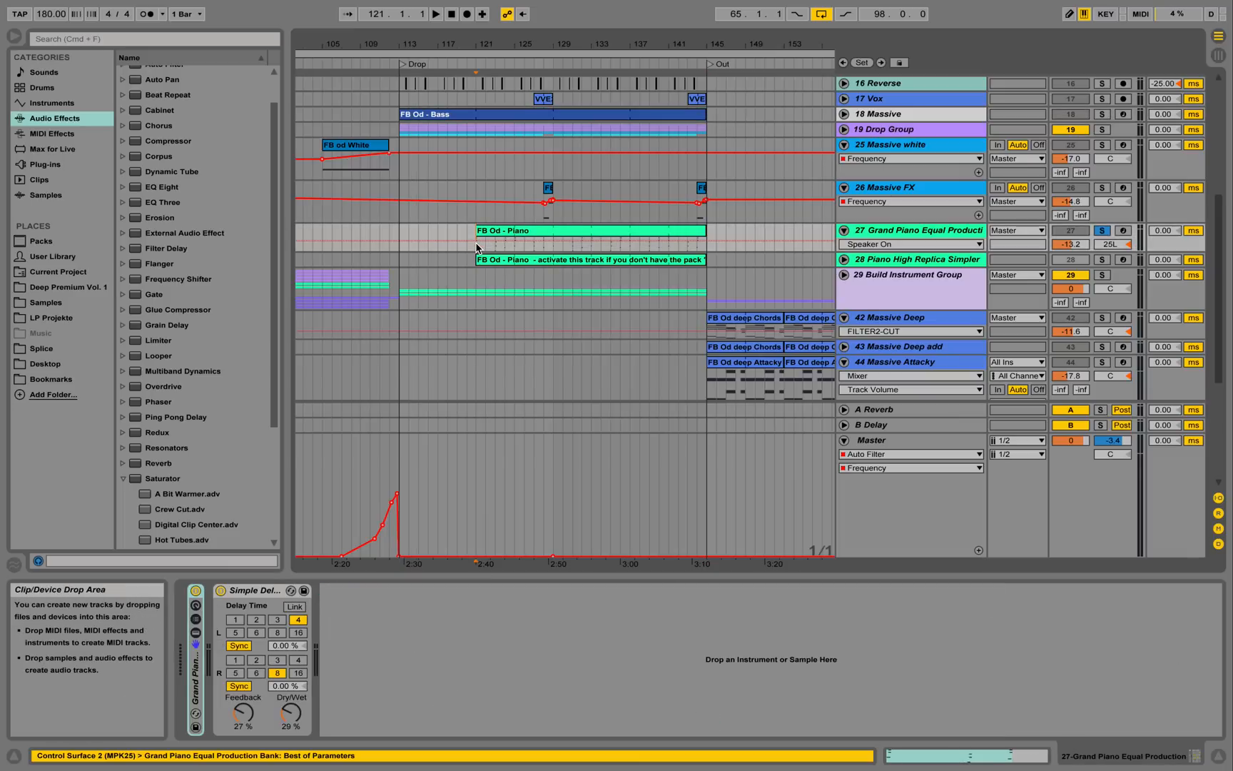
pyautogui.press('space')
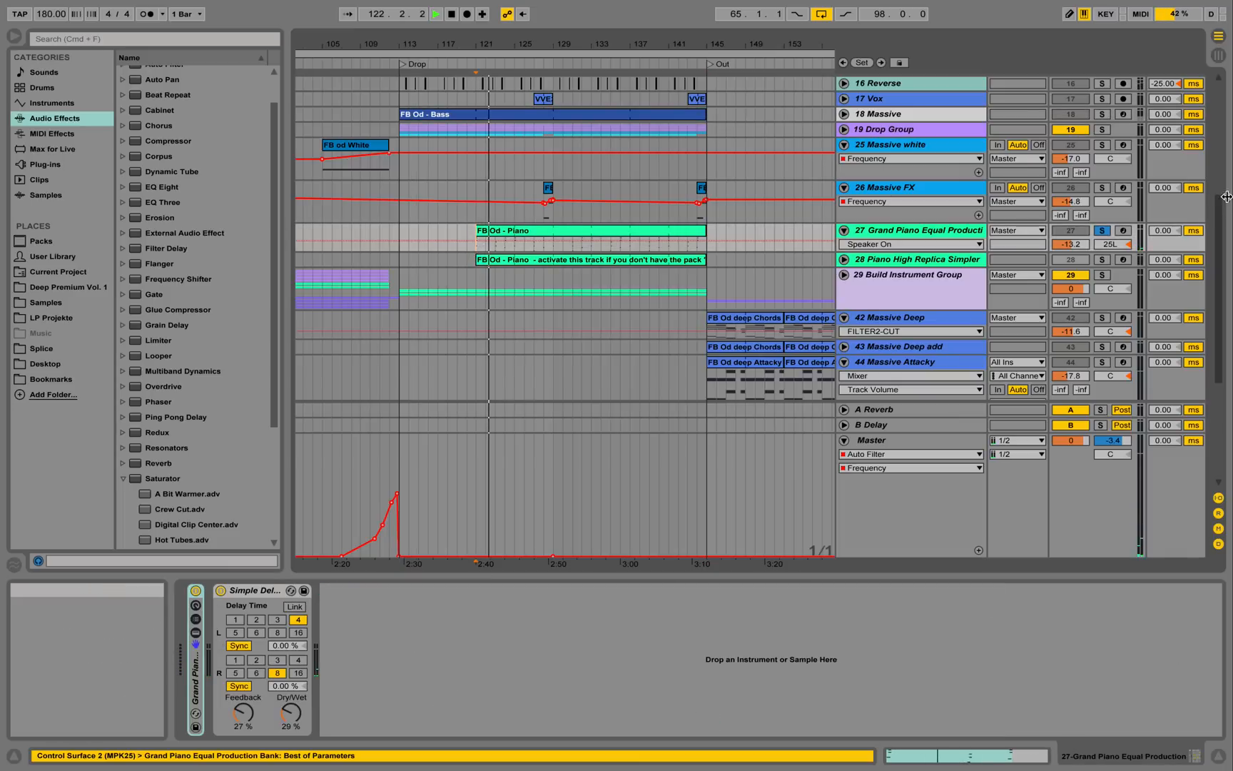
pyautogui.press('space')
# Play the FB Od - Piano clip's chord notes zoomed in, then show the Simple Delay chain.
pyautogui.doubleClick(607, 232)
pyautogui.click(606, 449)
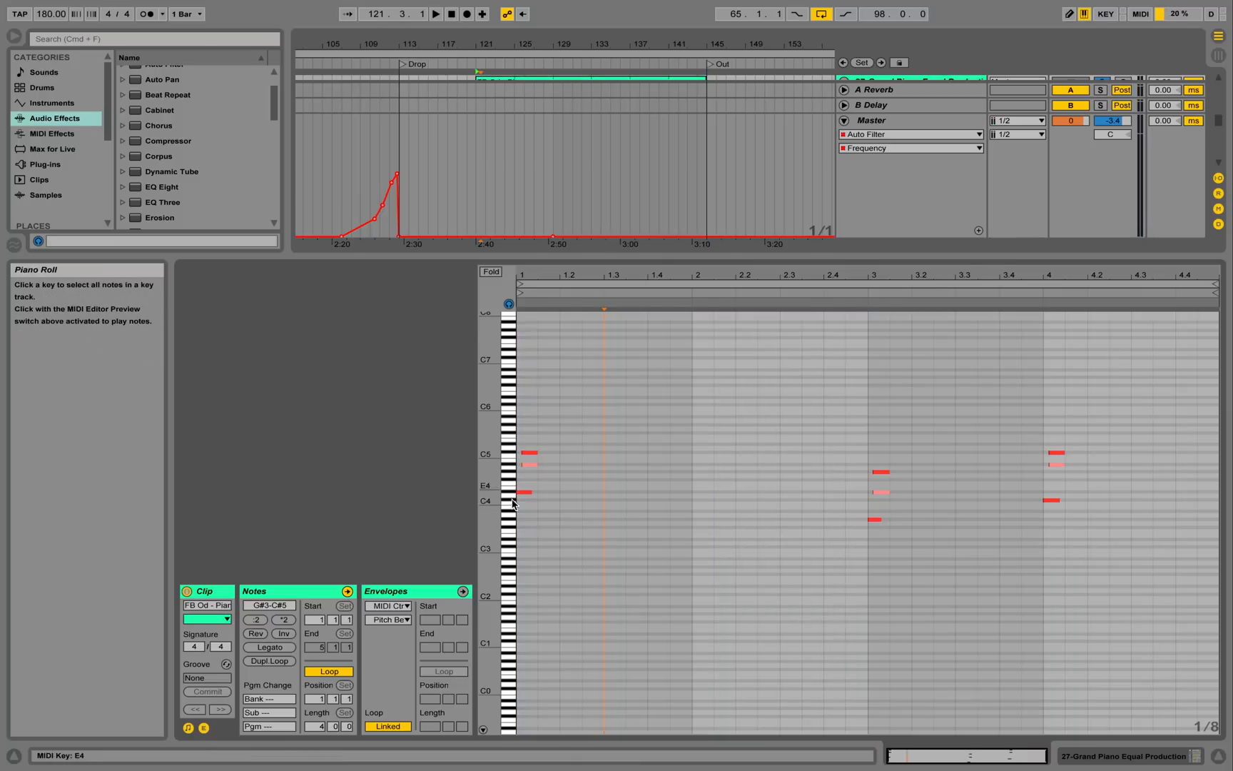
pyautogui.click(523, 454)
pyautogui.moveTo(491, 470); pyautogui.dragTo(539, 471)
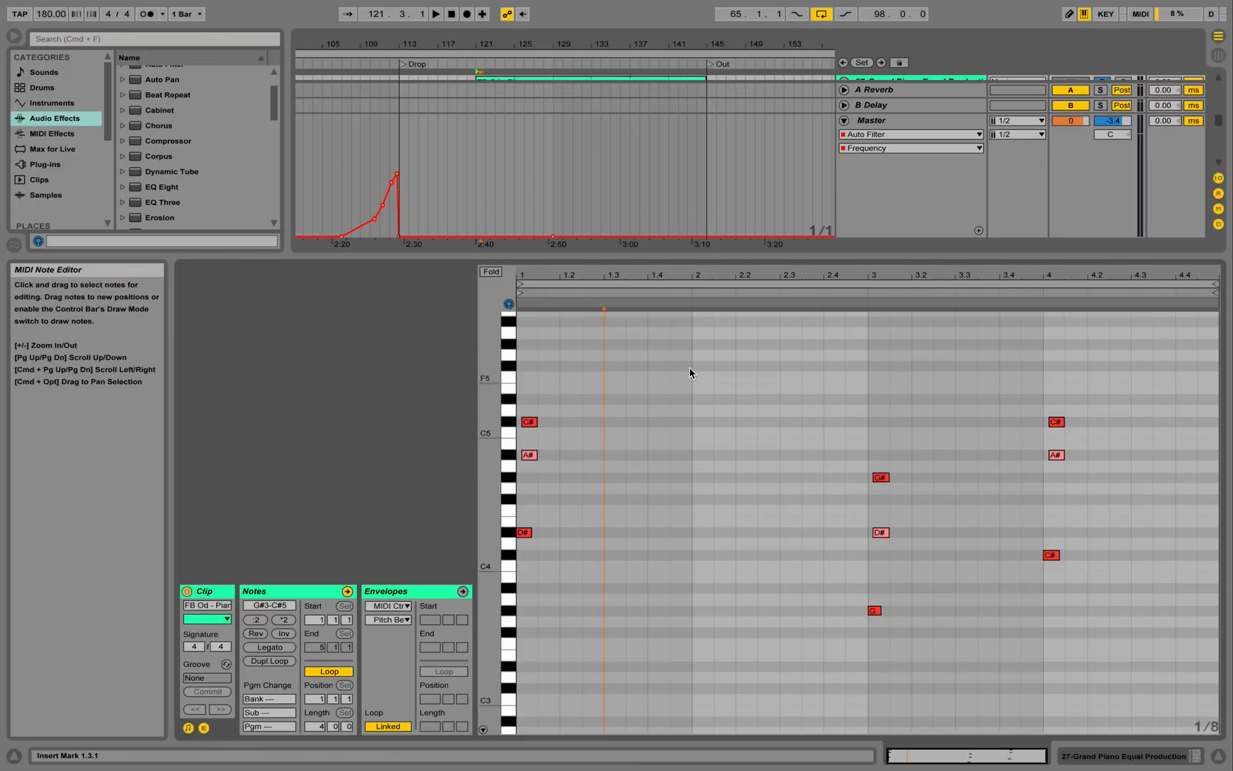
pyautogui.press('space')
pyautogui.click(1061, 747)
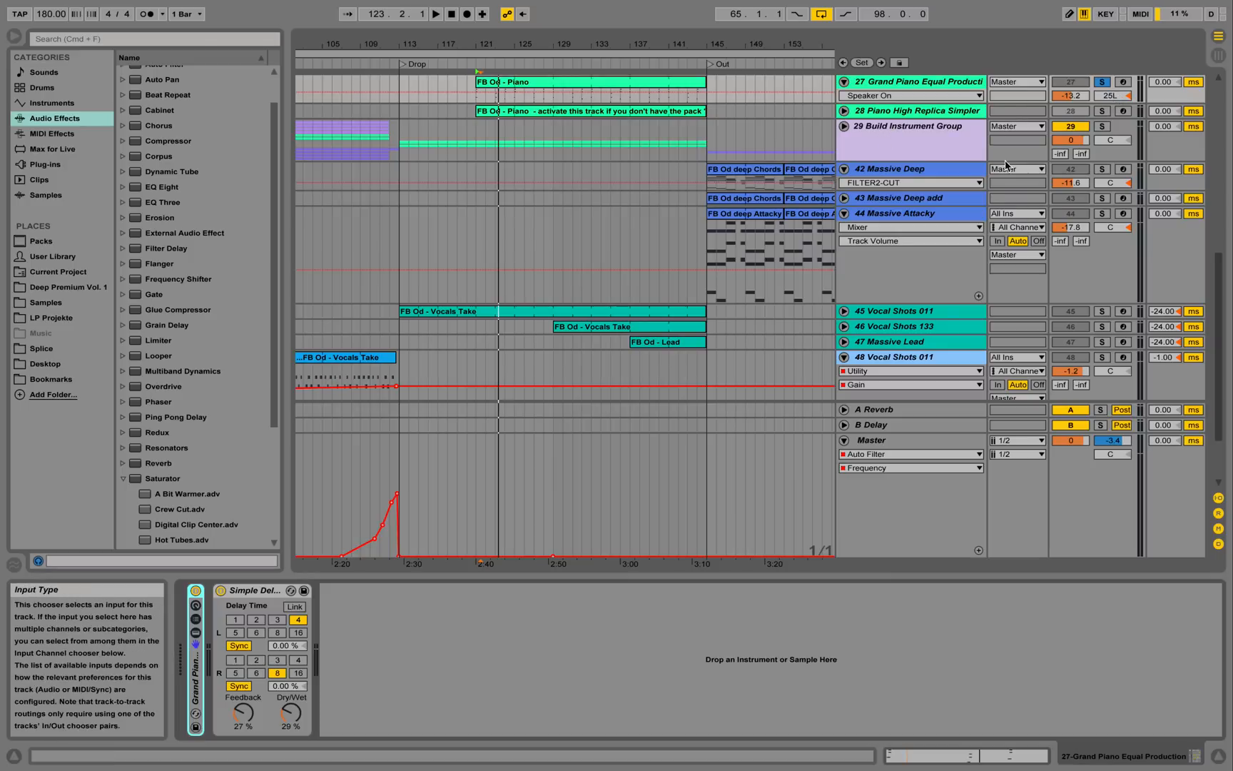
# Unfold and solo track 45 Vocal Shots 011, play it, and scroll its chain through to Utility.
pyautogui.click(850, 312)
pyautogui.click(1102, 311)
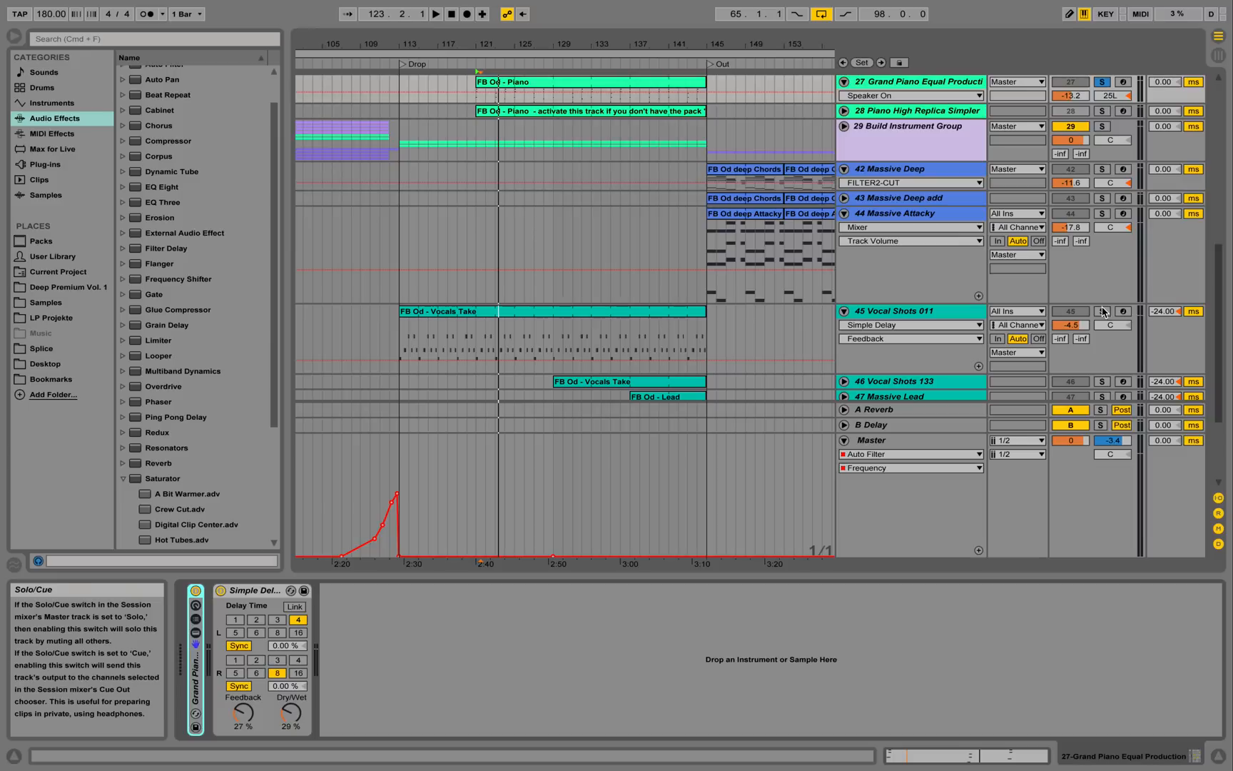
pyautogui.press('space')
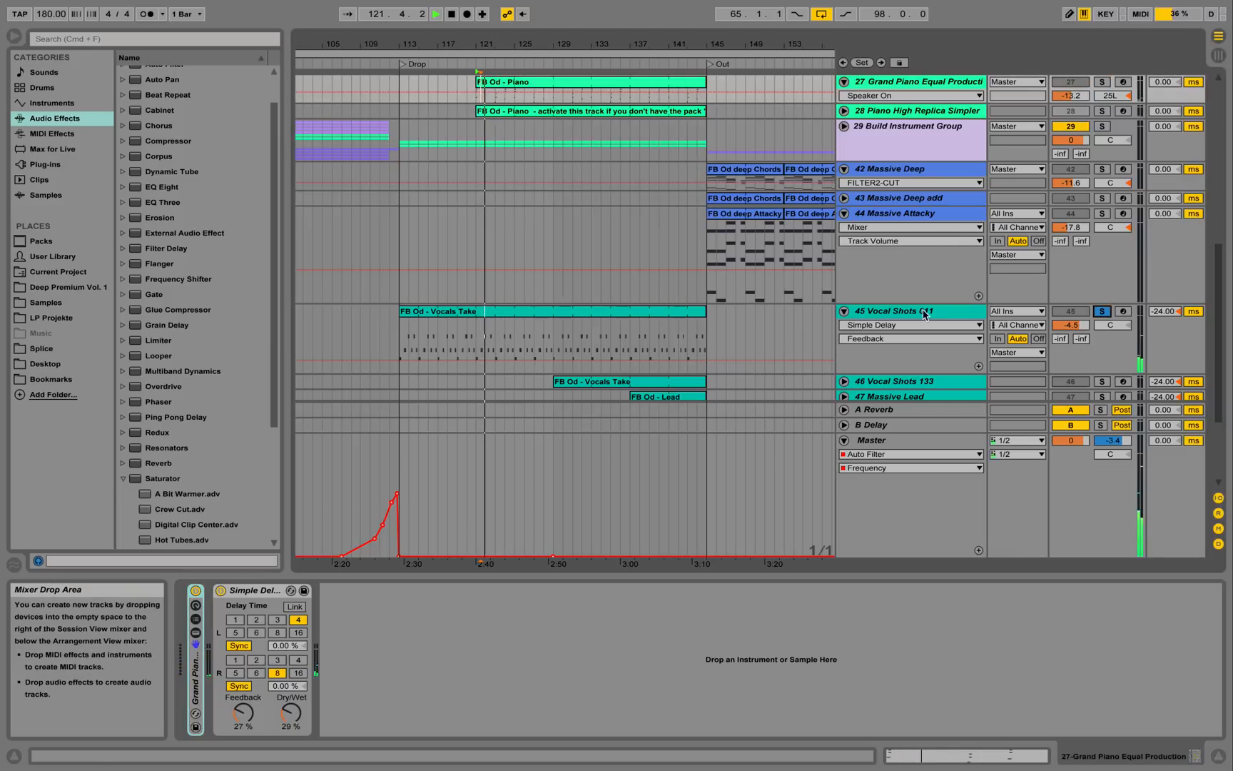
pyautogui.click(899, 315)
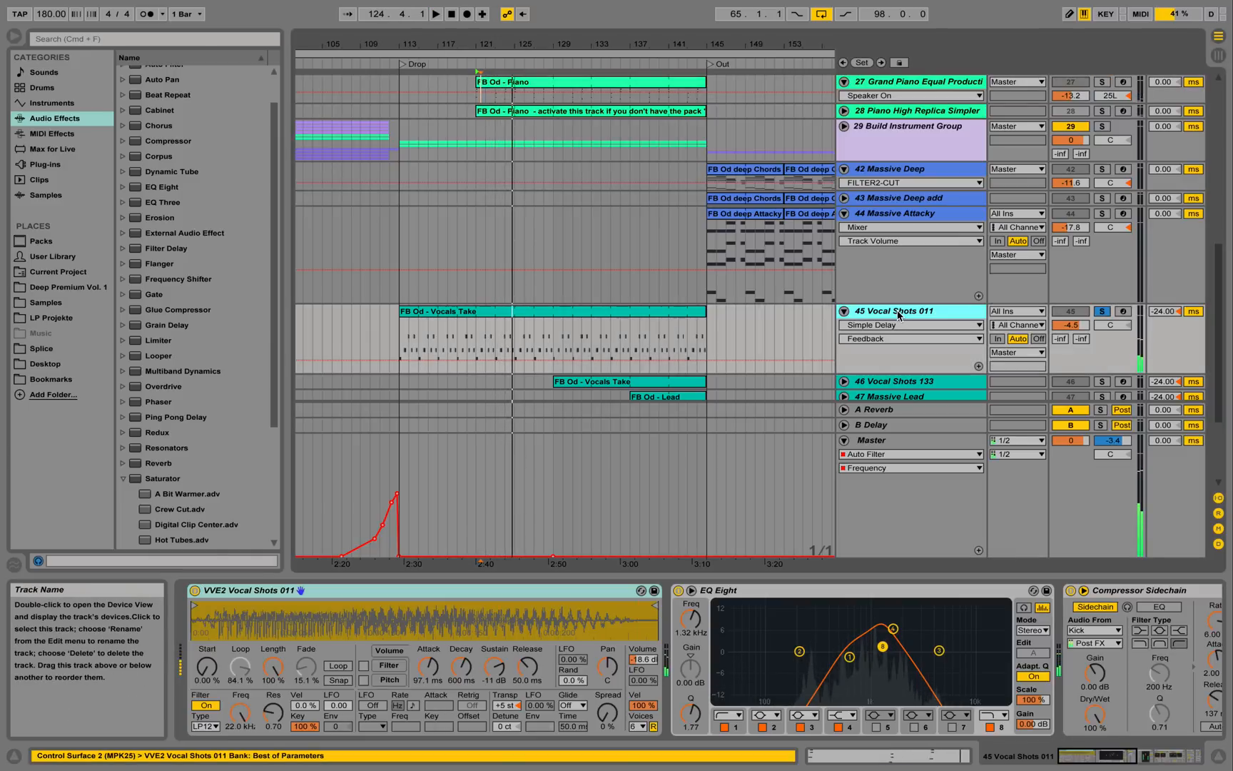
pyautogui.press('space')
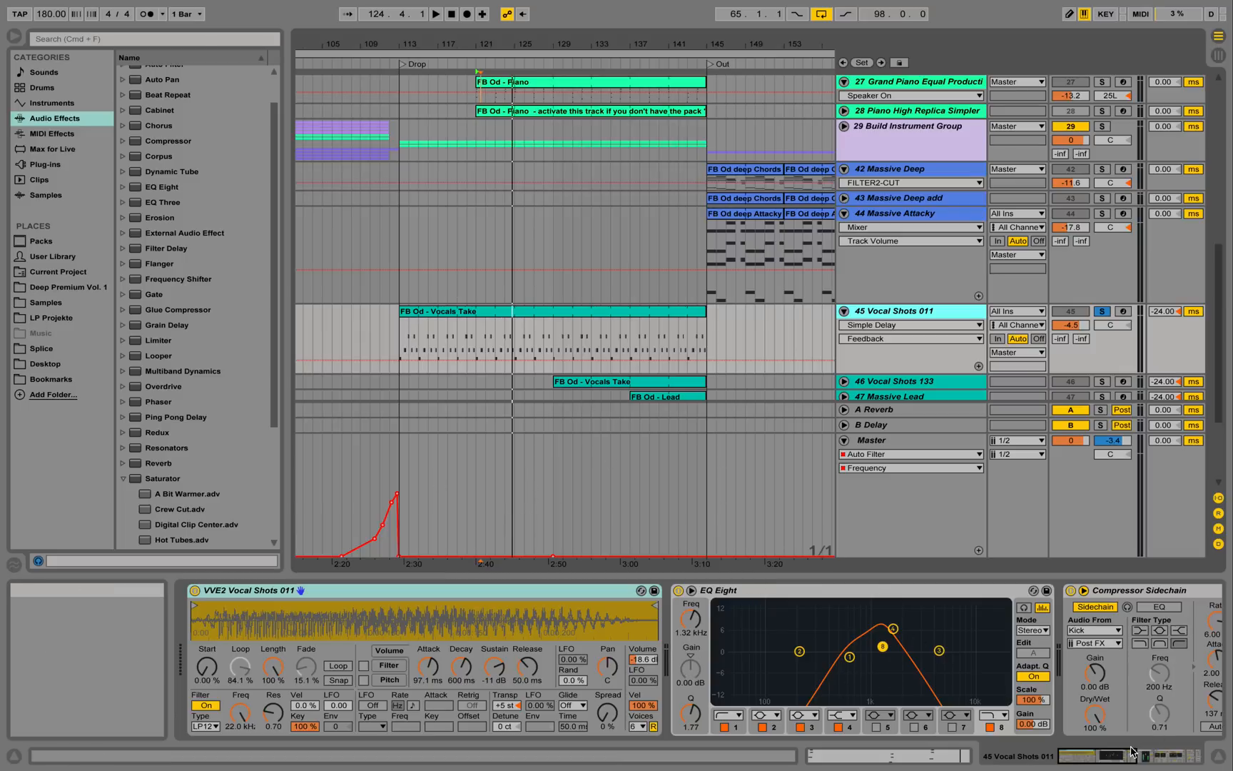
pyautogui.moveTo(1123, 754); pyautogui.dragTo(1186, 757)
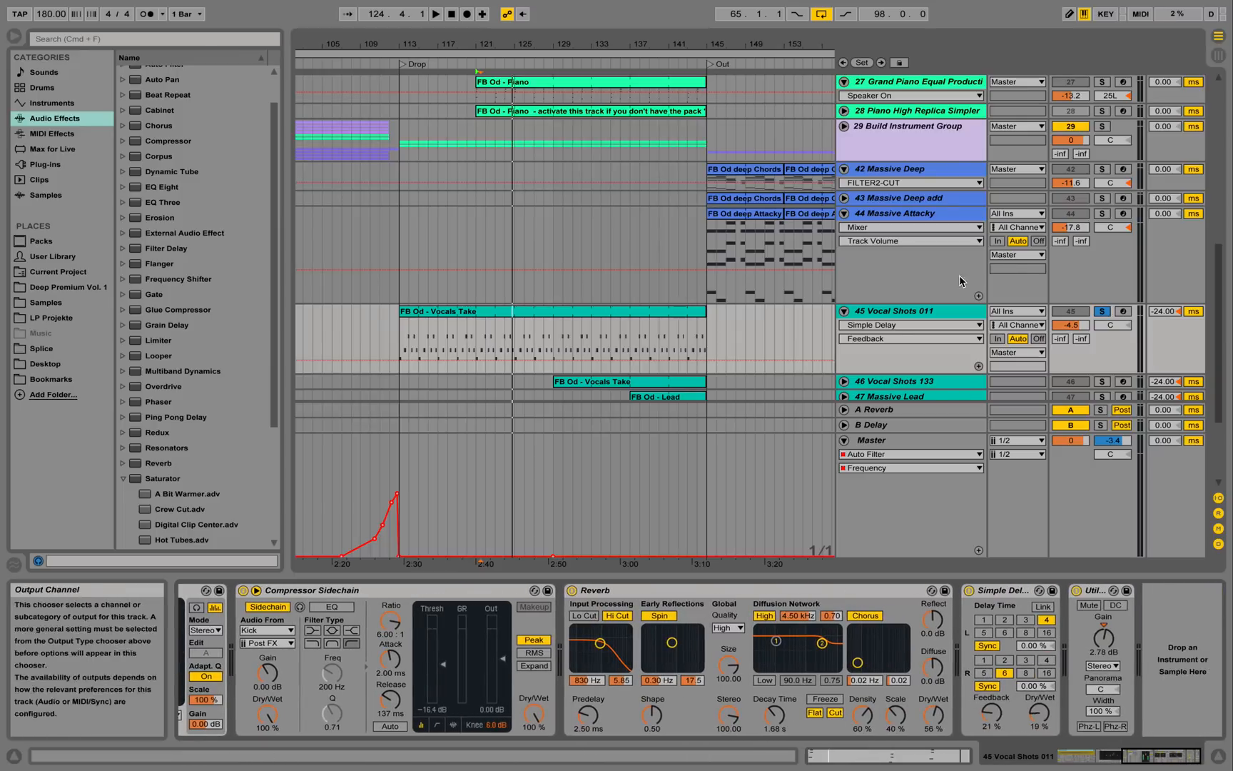
# View the Vocals Take clip's notes, return to the devices and play from bar 129.
pyautogui.doubleClick(583, 317)
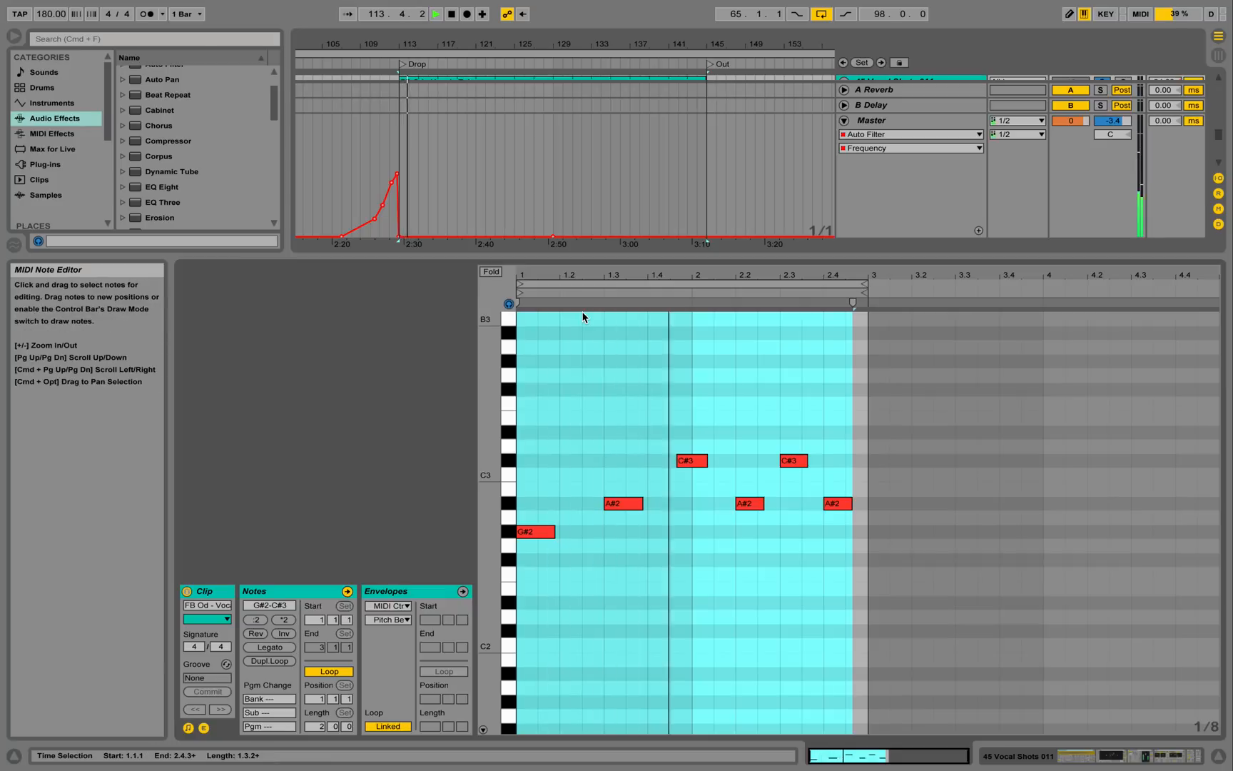
pyautogui.press('space')
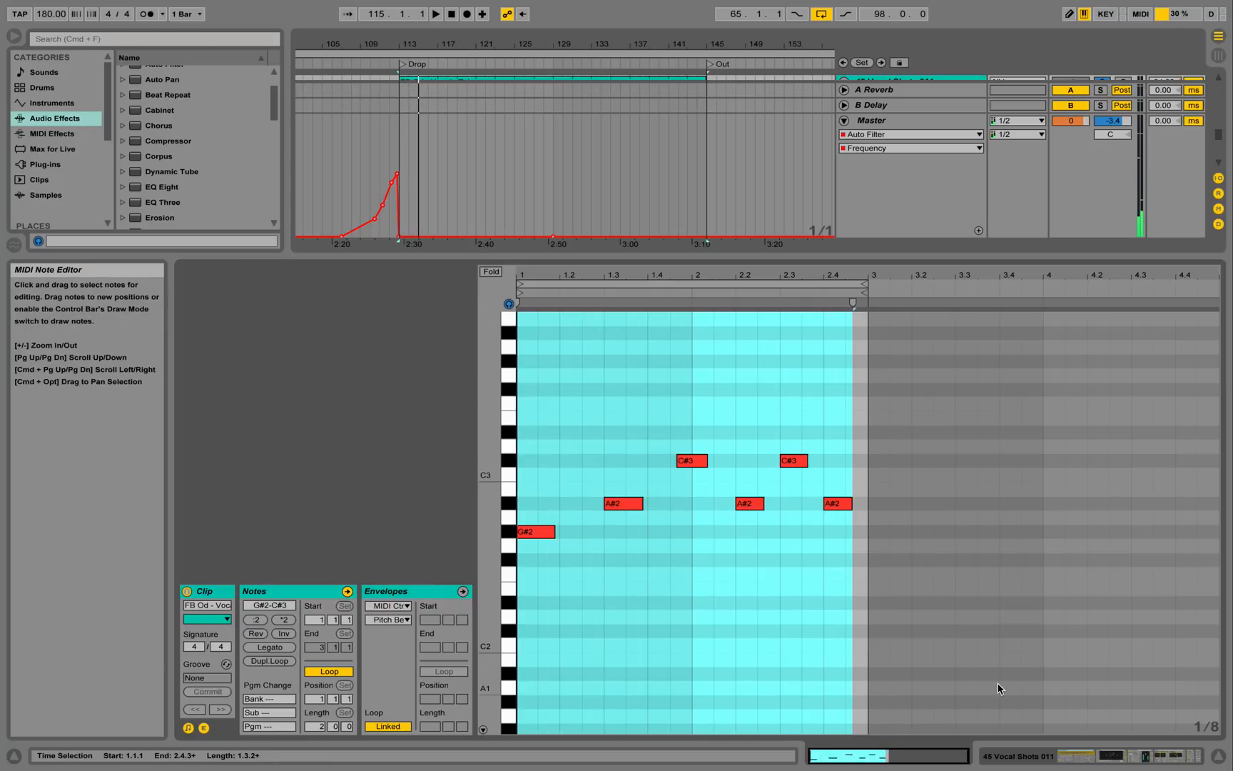
pyautogui.click(1048, 748)
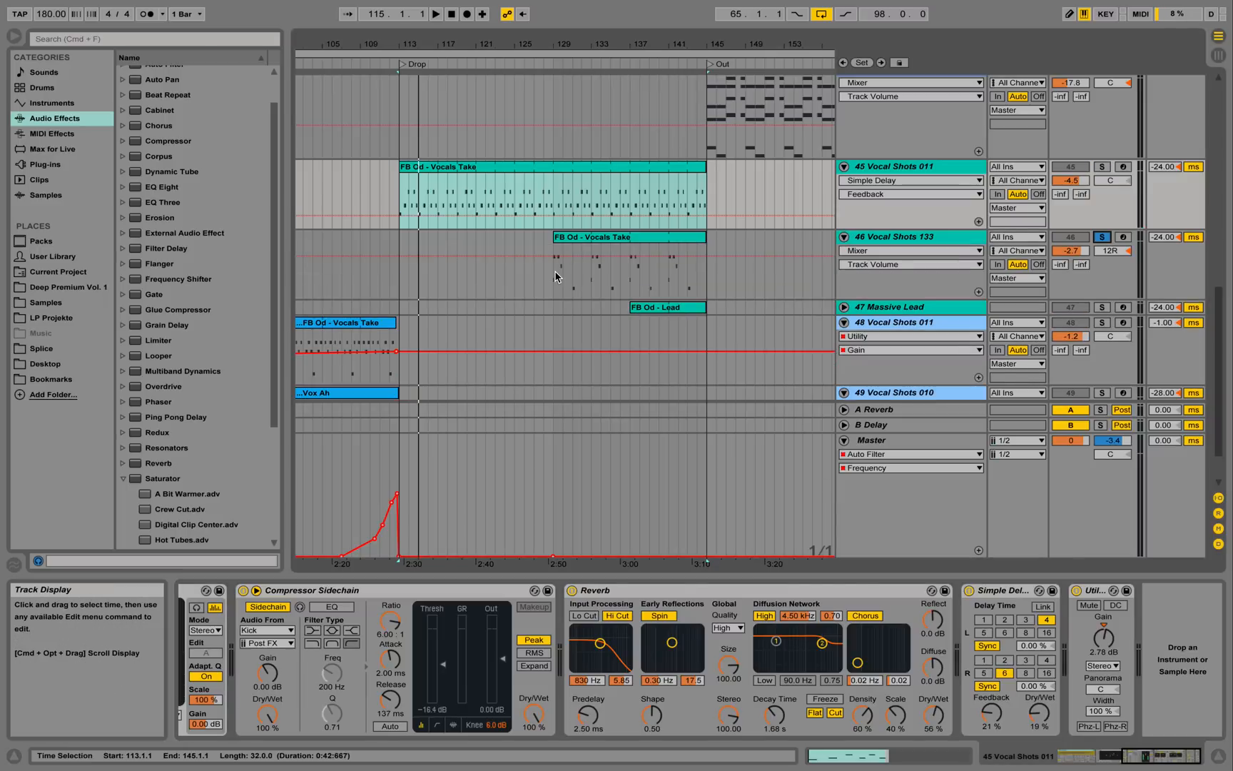
pyautogui.click(555, 277)
pyautogui.press('space')
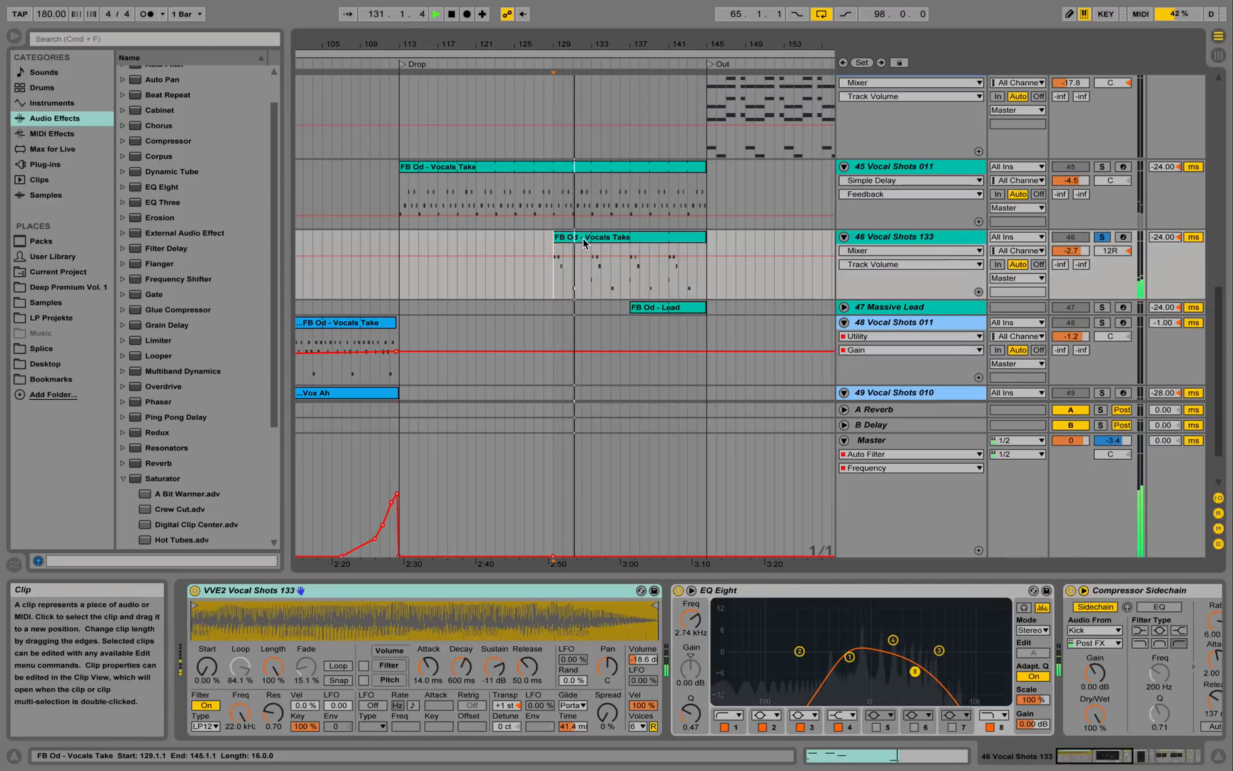
# Play the Vocal Shots 133 clip in the note editor, then close the editor.
pyautogui.doubleClick(582, 242)
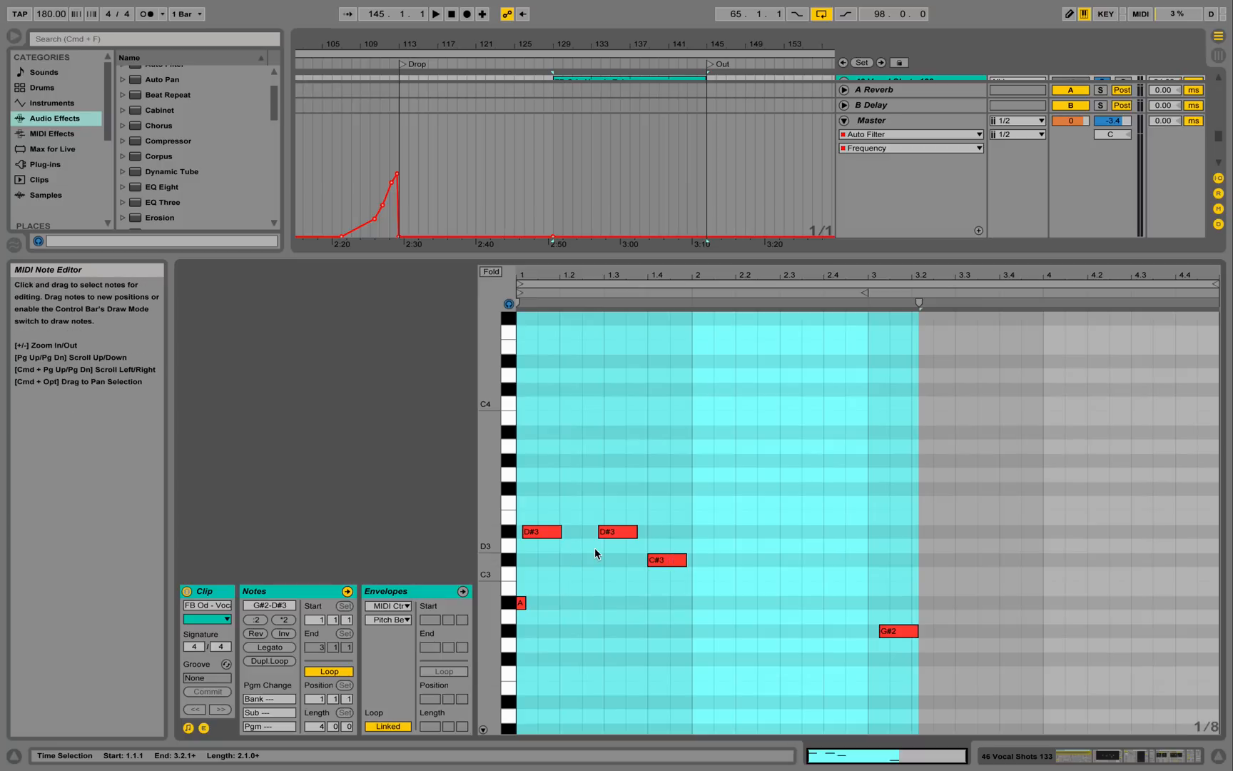
pyautogui.press('space')
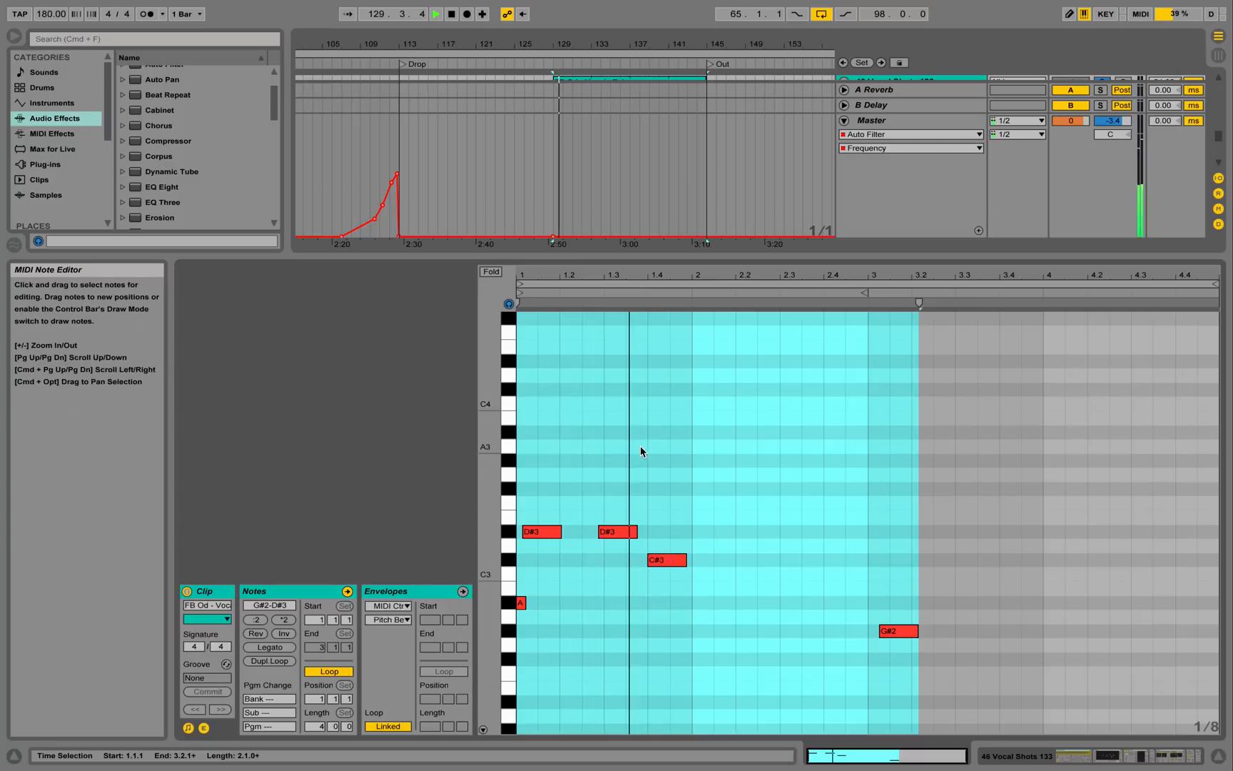
pyautogui.click(1219, 755)
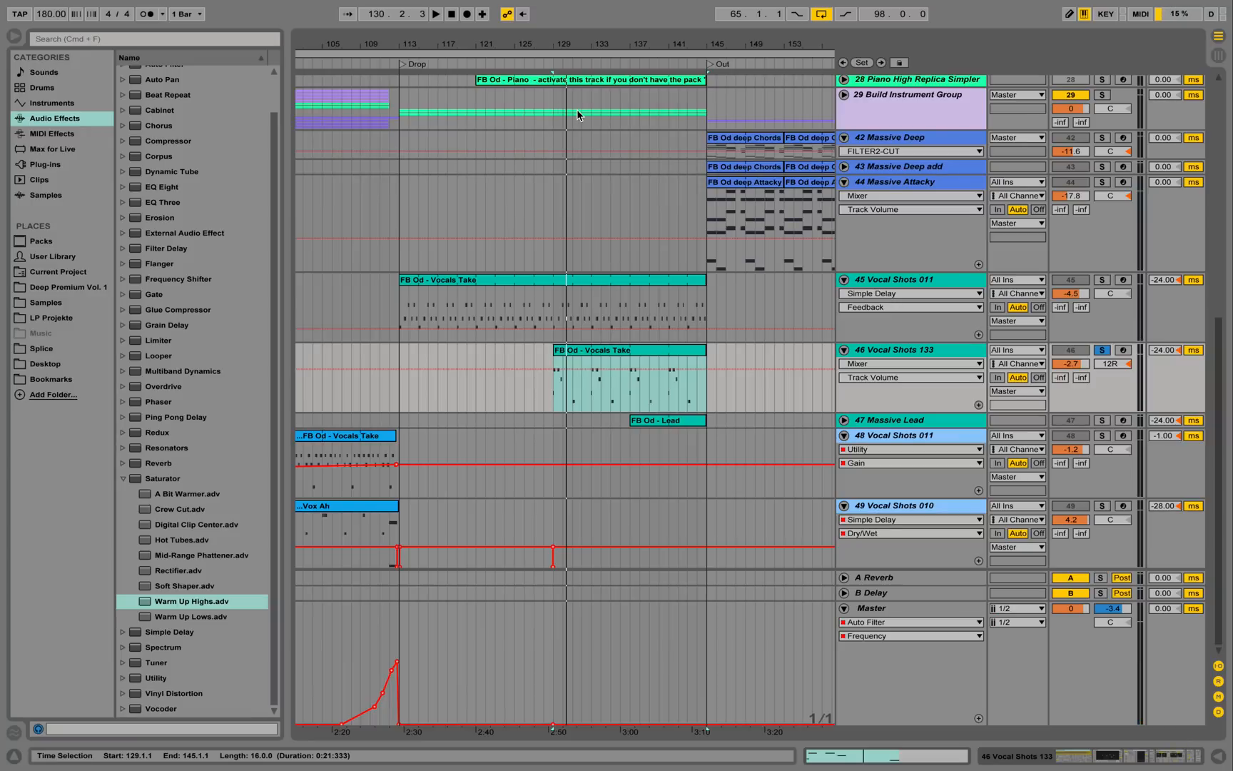
pyautogui.scroll(1, 554, 240)
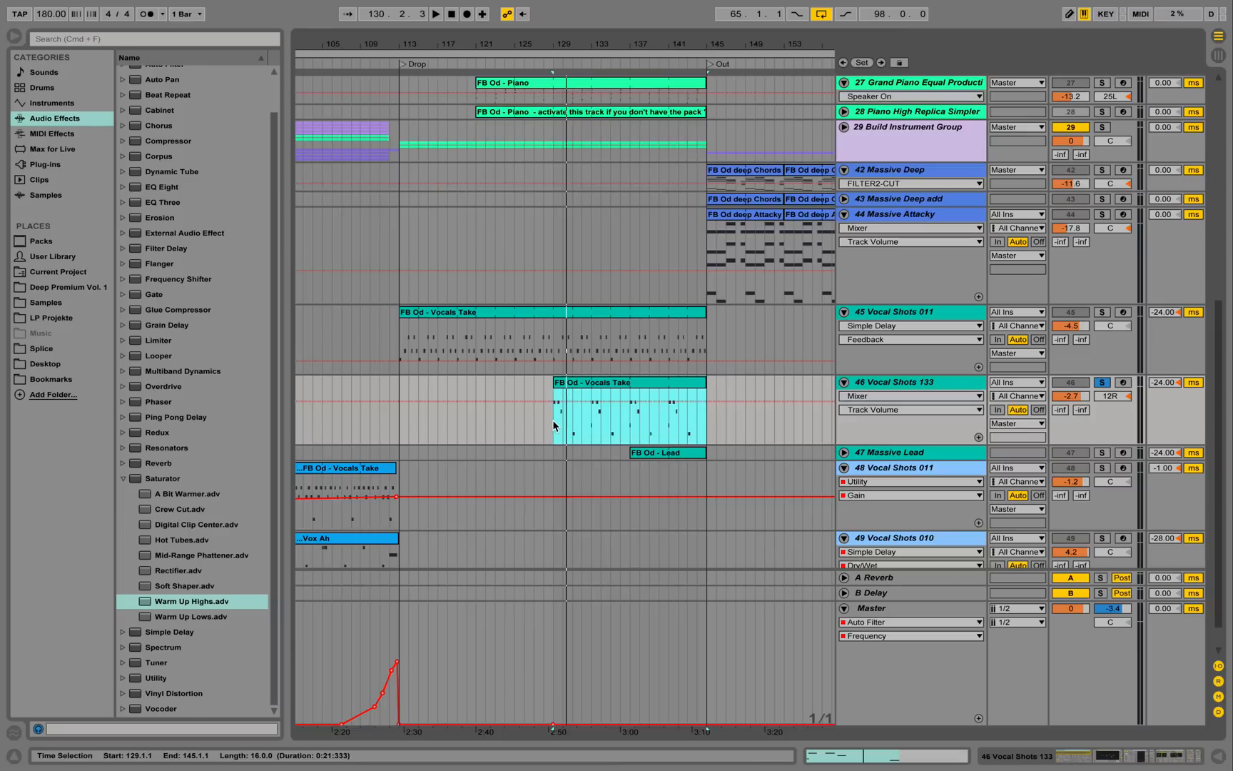
# Fold track 46's EQ Eight and toggle Redux off and on during playback to compare.
pyautogui.click(886, 383)
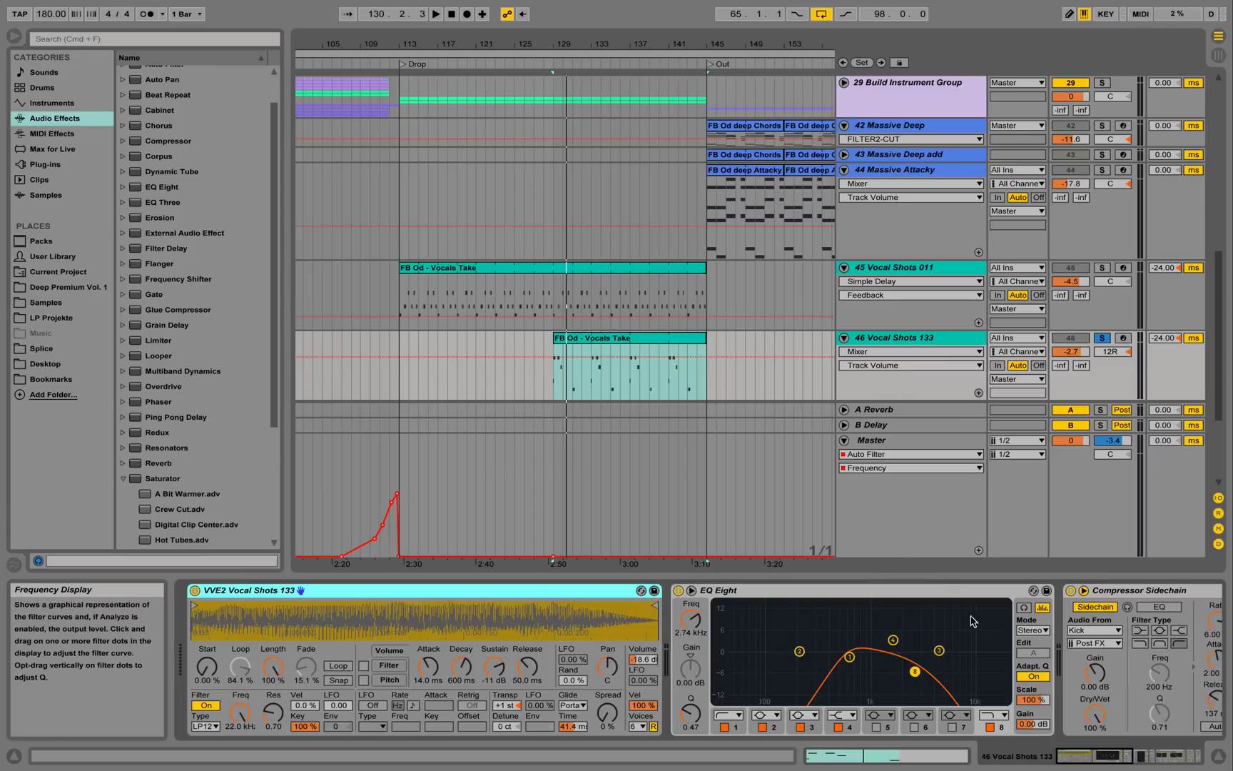
pyautogui.click(864, 596)
pyautogui.doubleClick(863, 596)
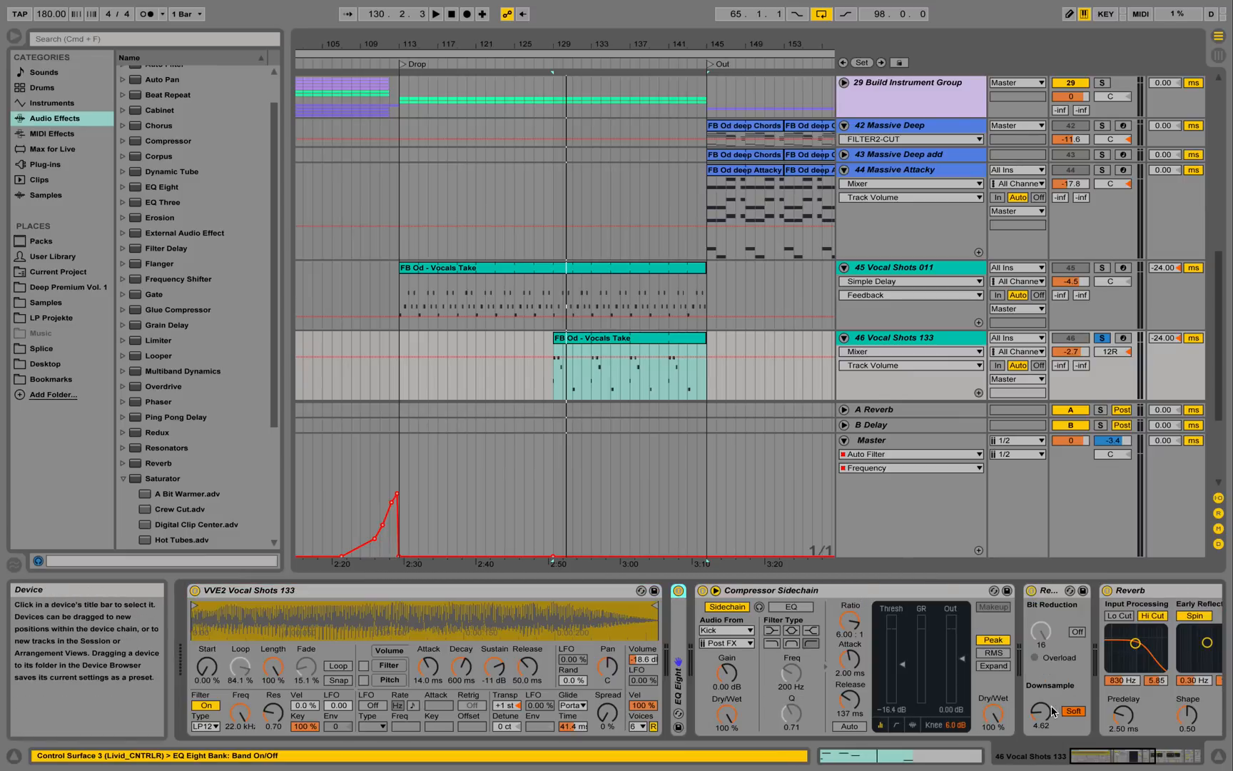
pyautogui.press('space')
pyautogui.click(1031, 591)
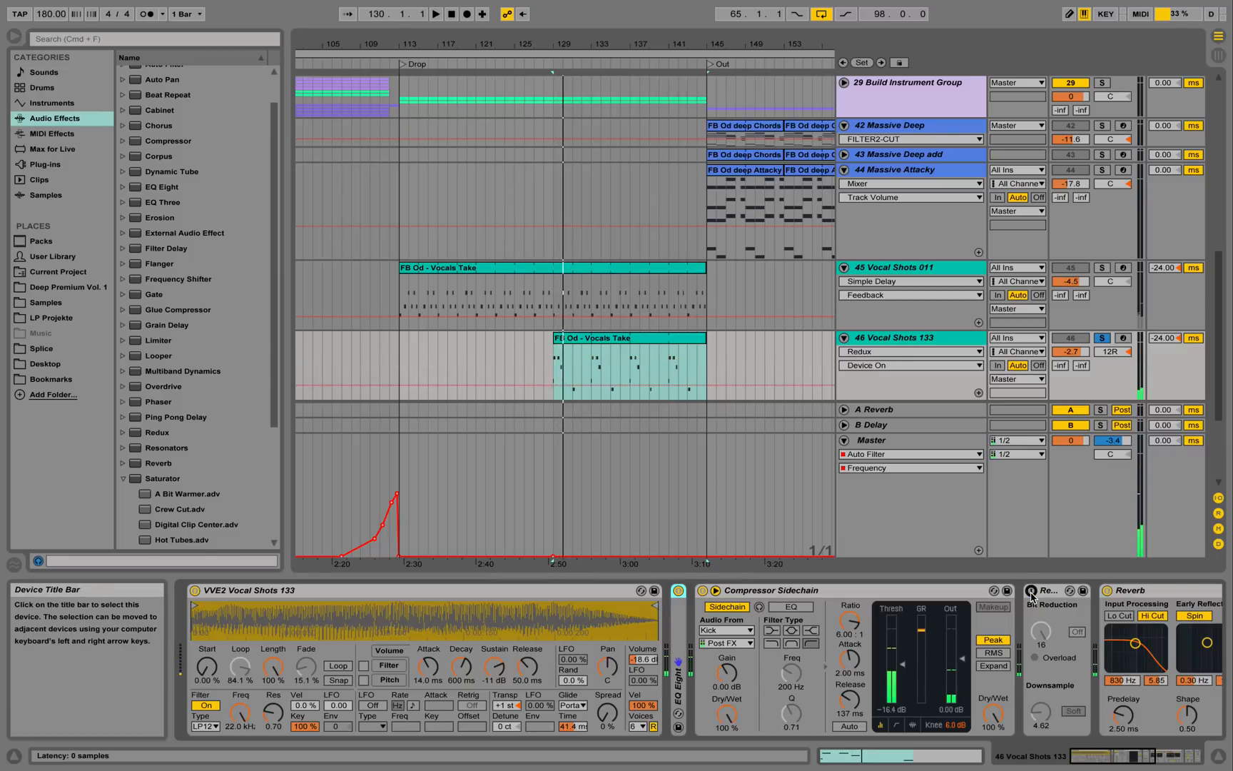
pyautogui.click(1031, 591)
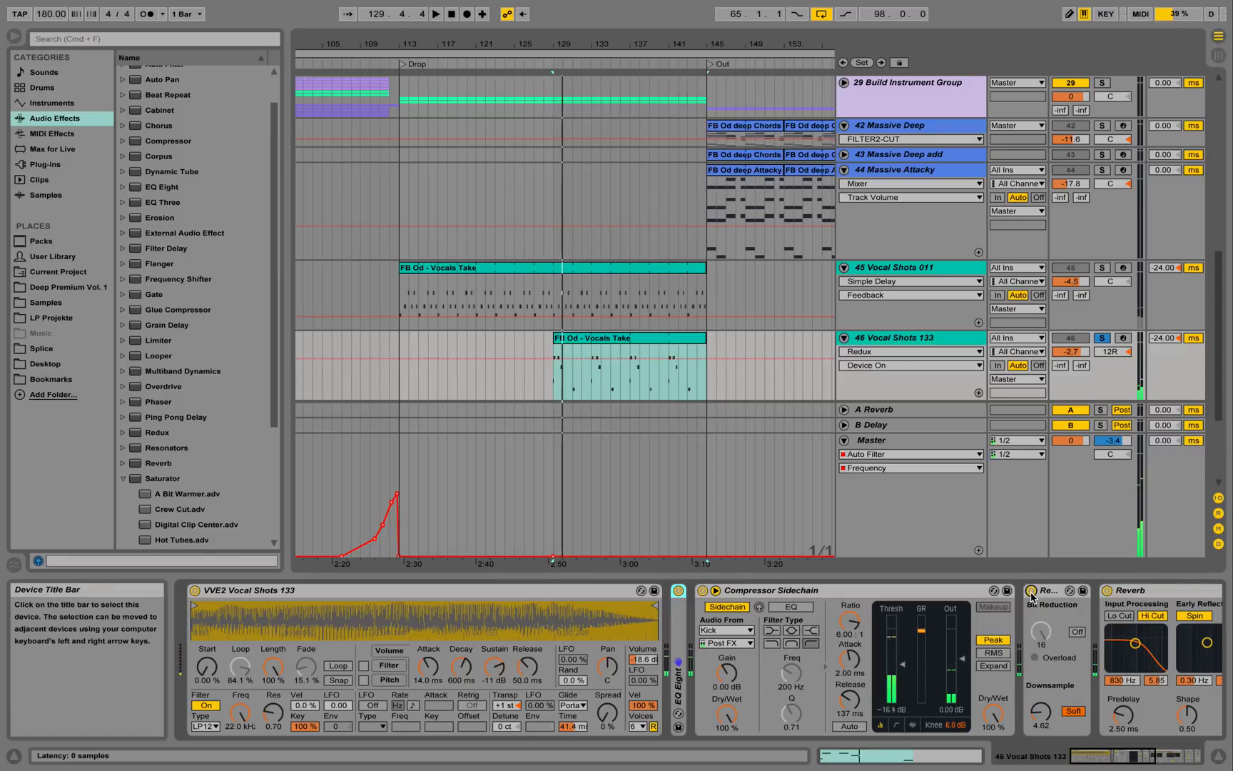
pyautogui.press('space')
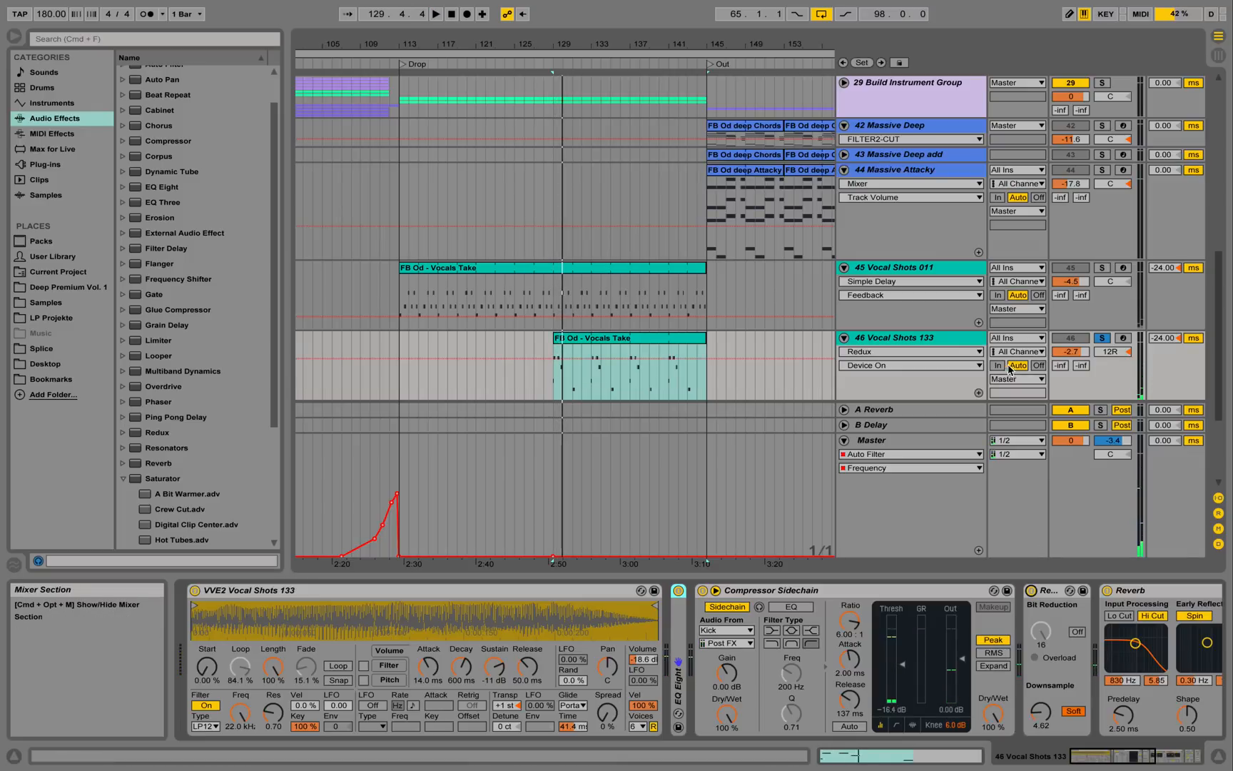
pyautogui.scroll(-3, 818, 279)
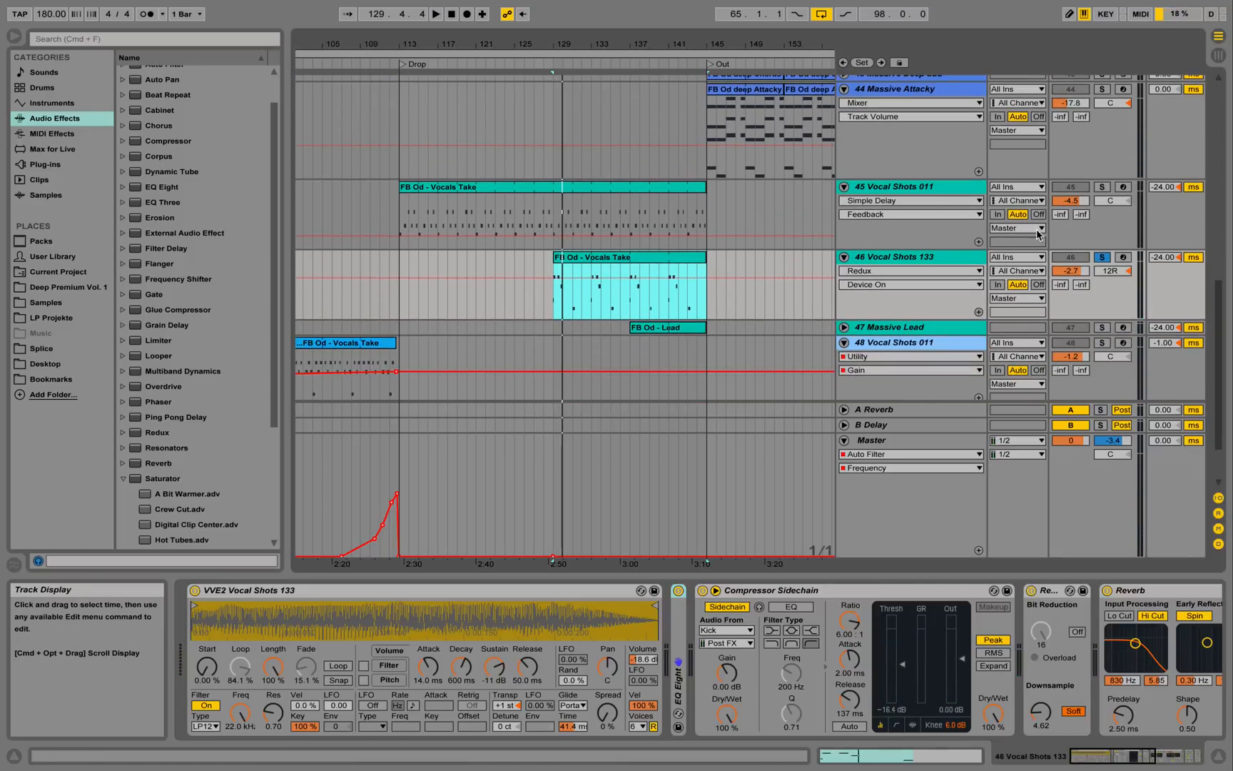
# Open Massive Lead's FB Od - Lead clip notes and audition it soloed, then unsolo and hide the editor.
pyautogui.click(844, 327)
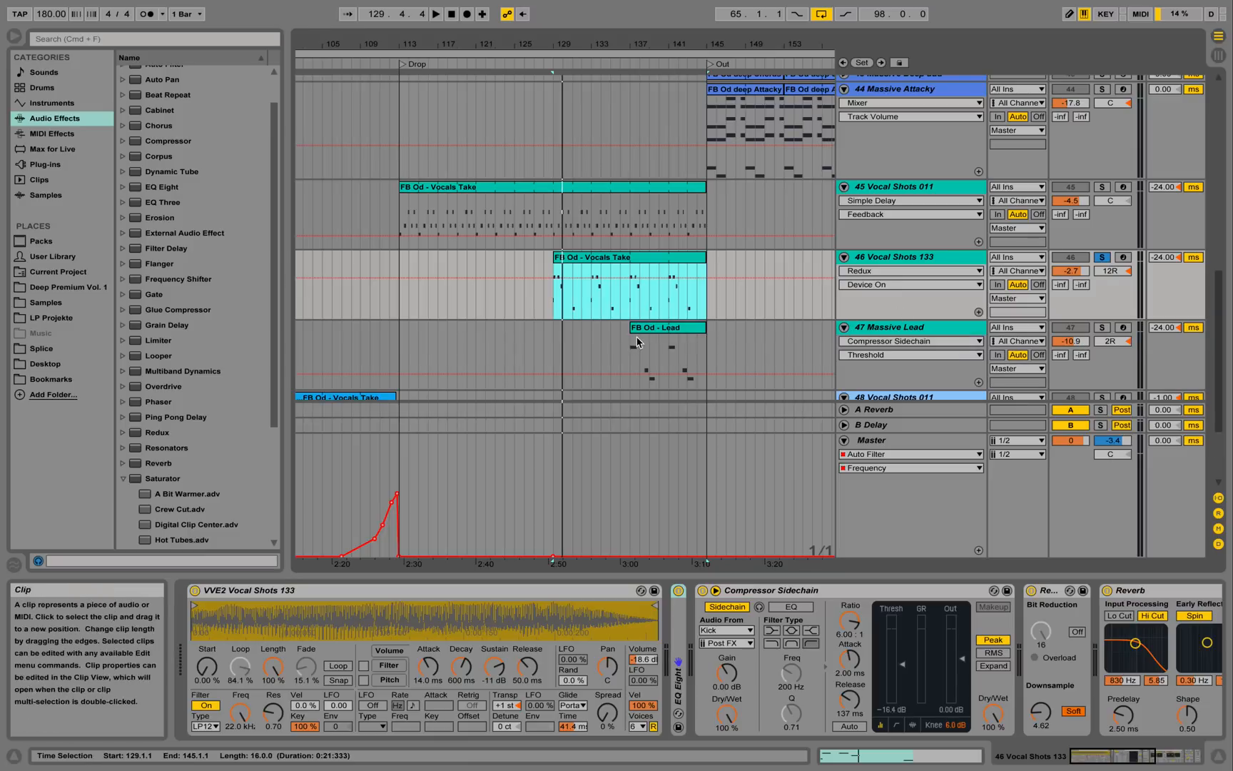
pyautogui.click(638, 342)
pyautogui.doubleClick(702, 353)
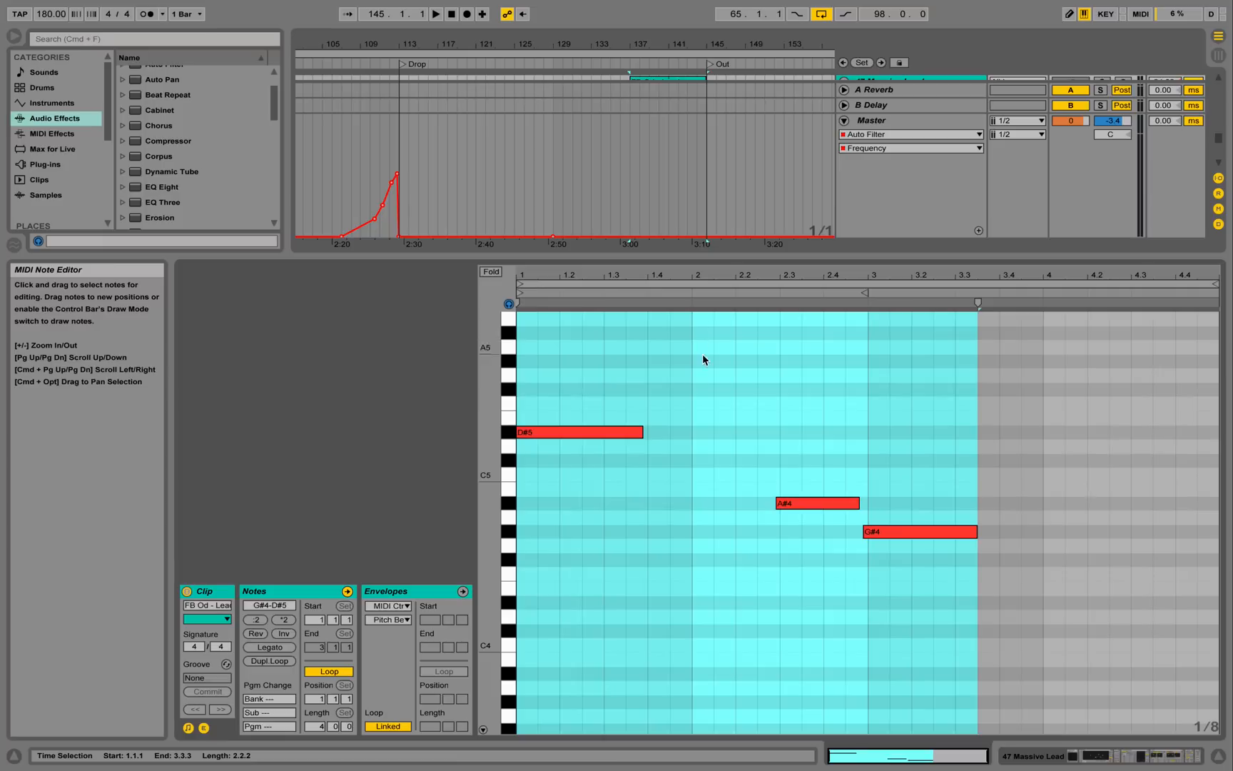
pyautogui.click(844, 120)
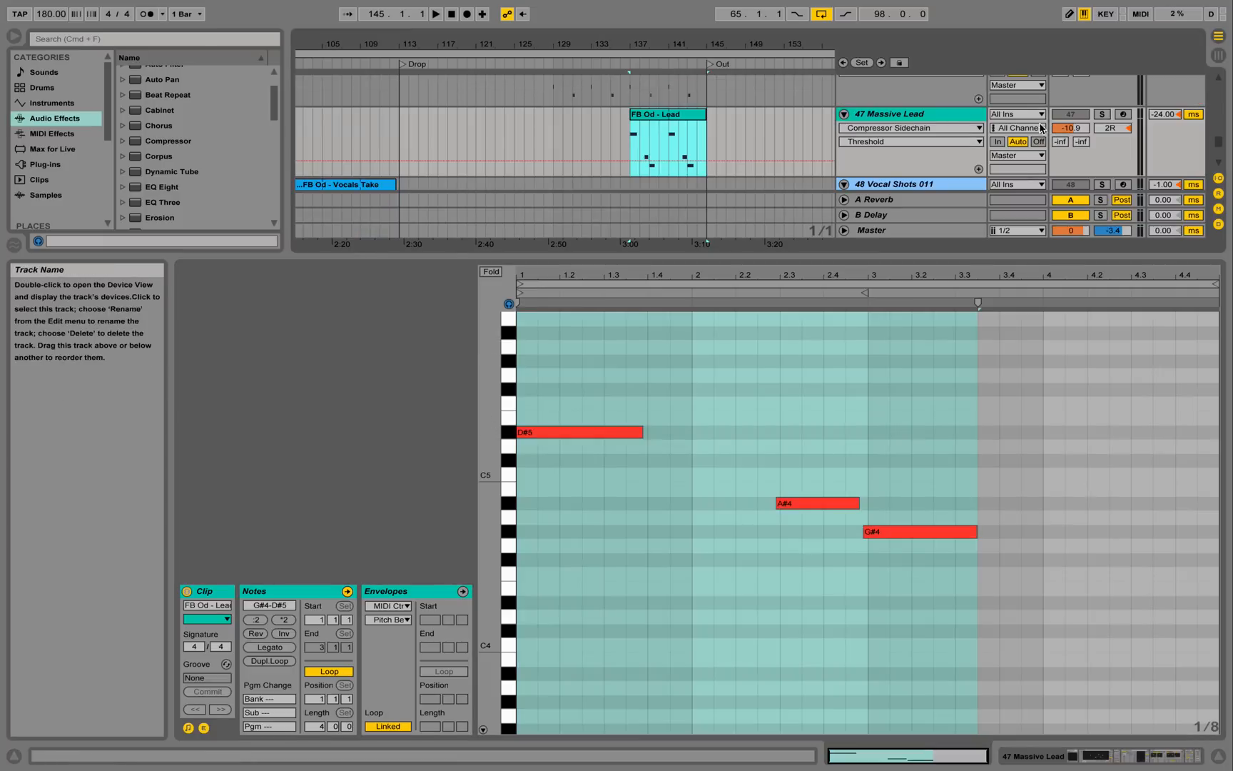
pyautogui.click(1105, 115)
pyautogui.press('space')
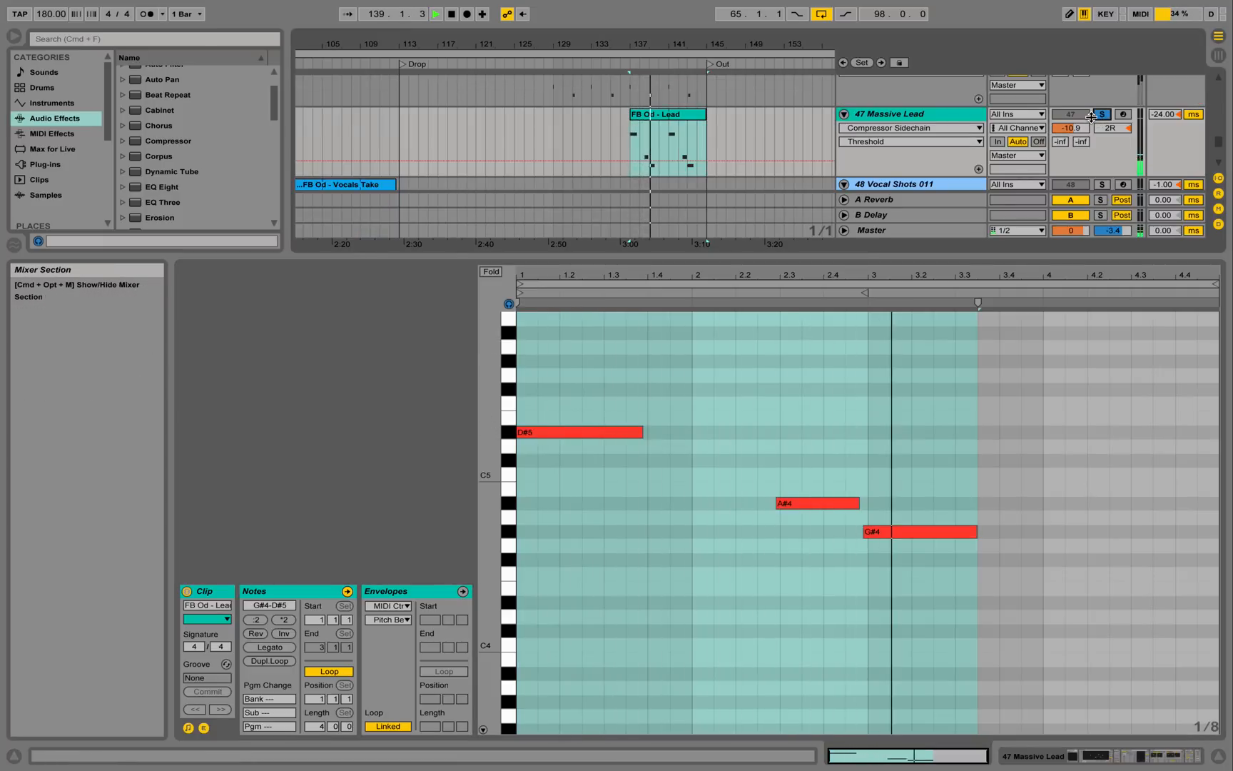
pyautogui.click(1103, 117)
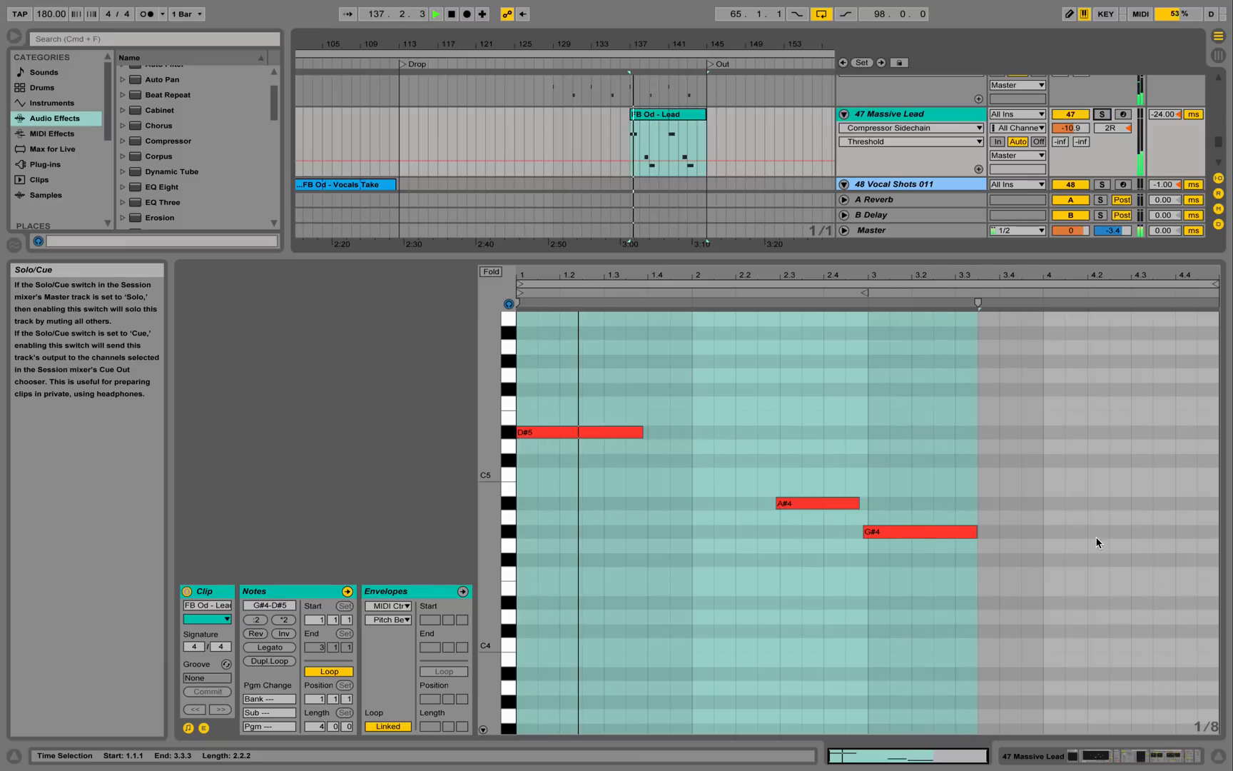
pyautogui.click(1217, 755)
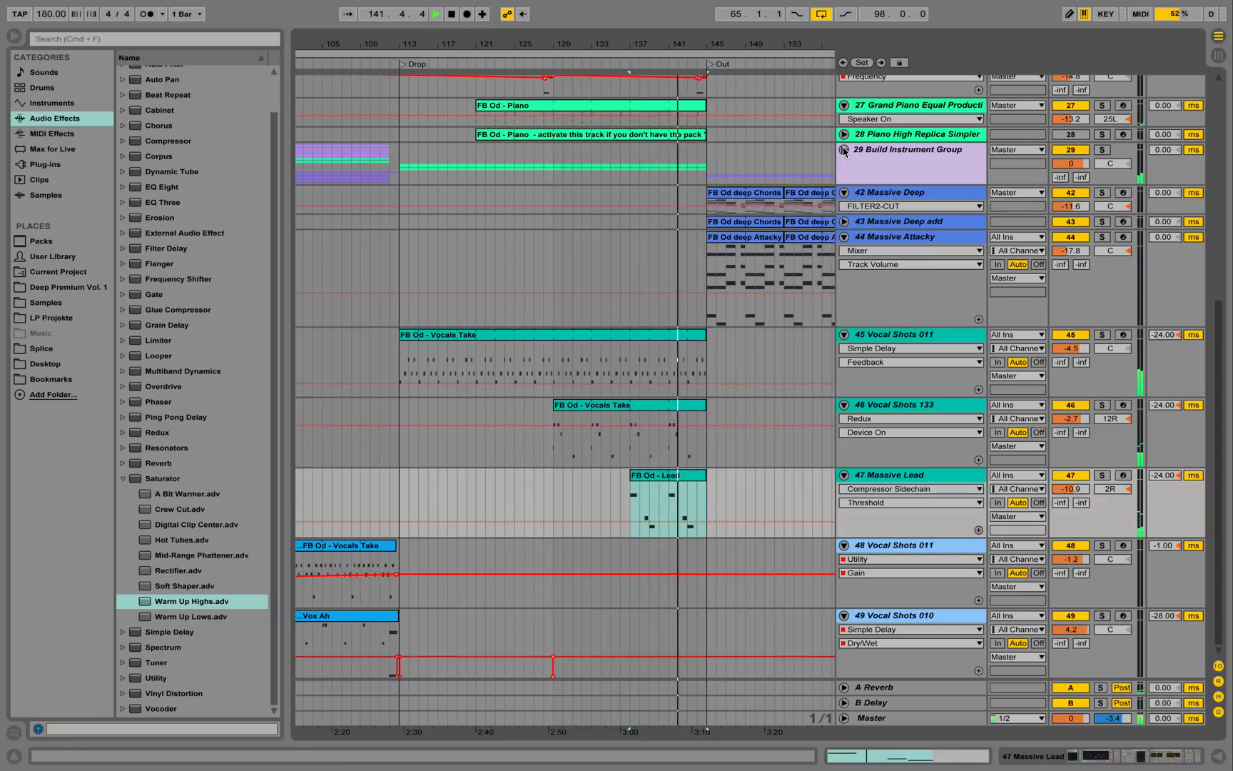
# Stop playback and show the Kick track's Compressor in its transfer-curve view.
pyautogui.press('space')
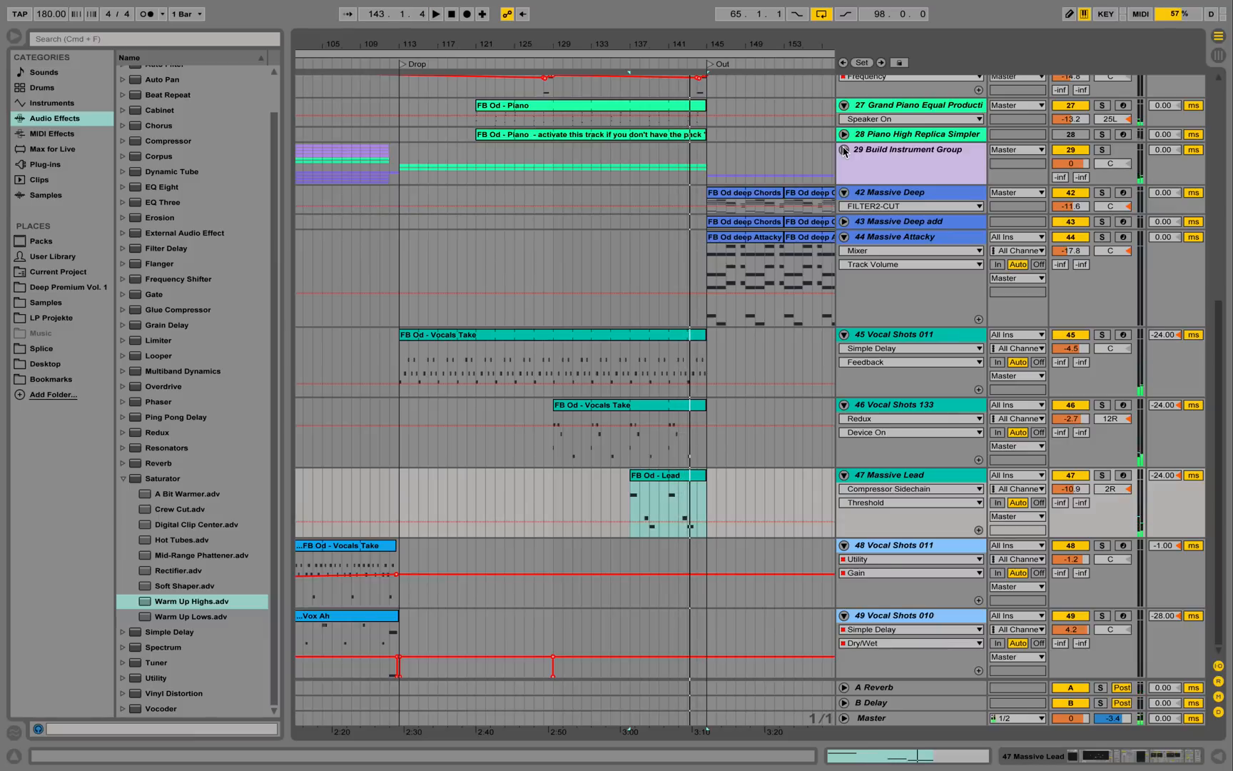
pyautogui.scroll(10, 860, 207)
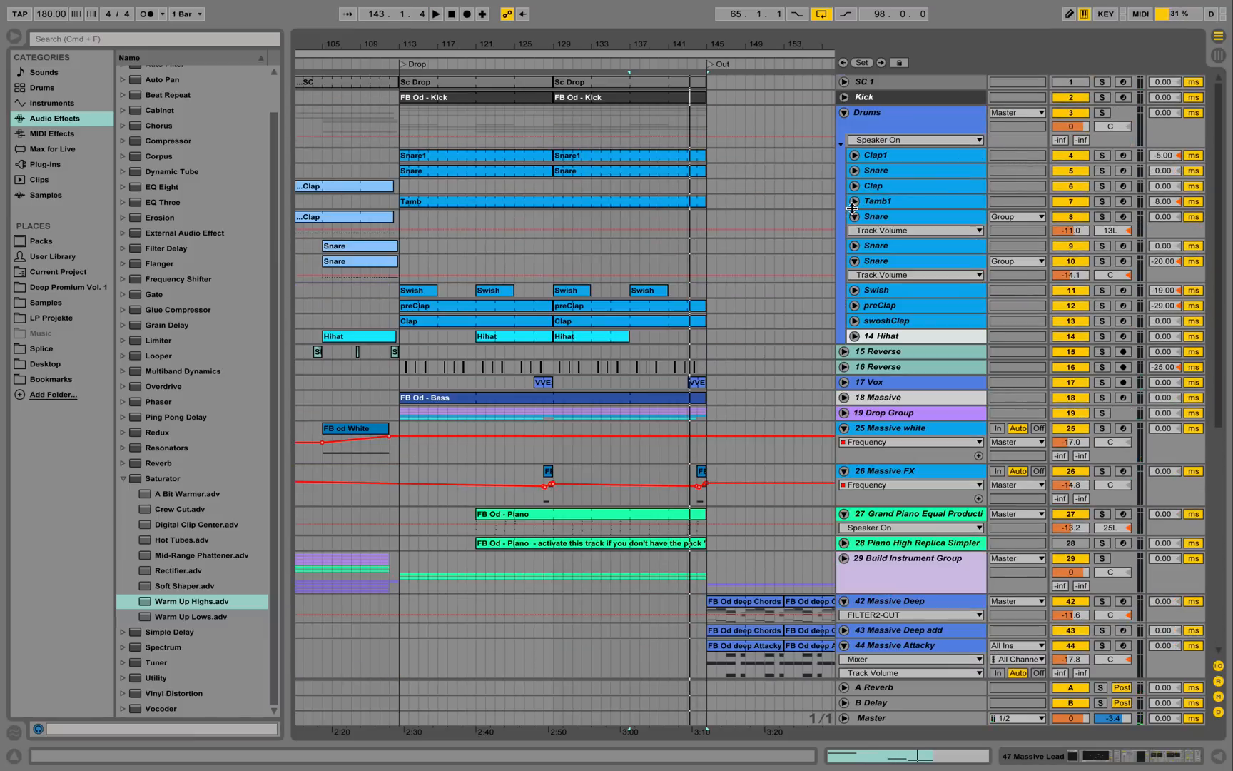
pyautogui.click(879, 116)
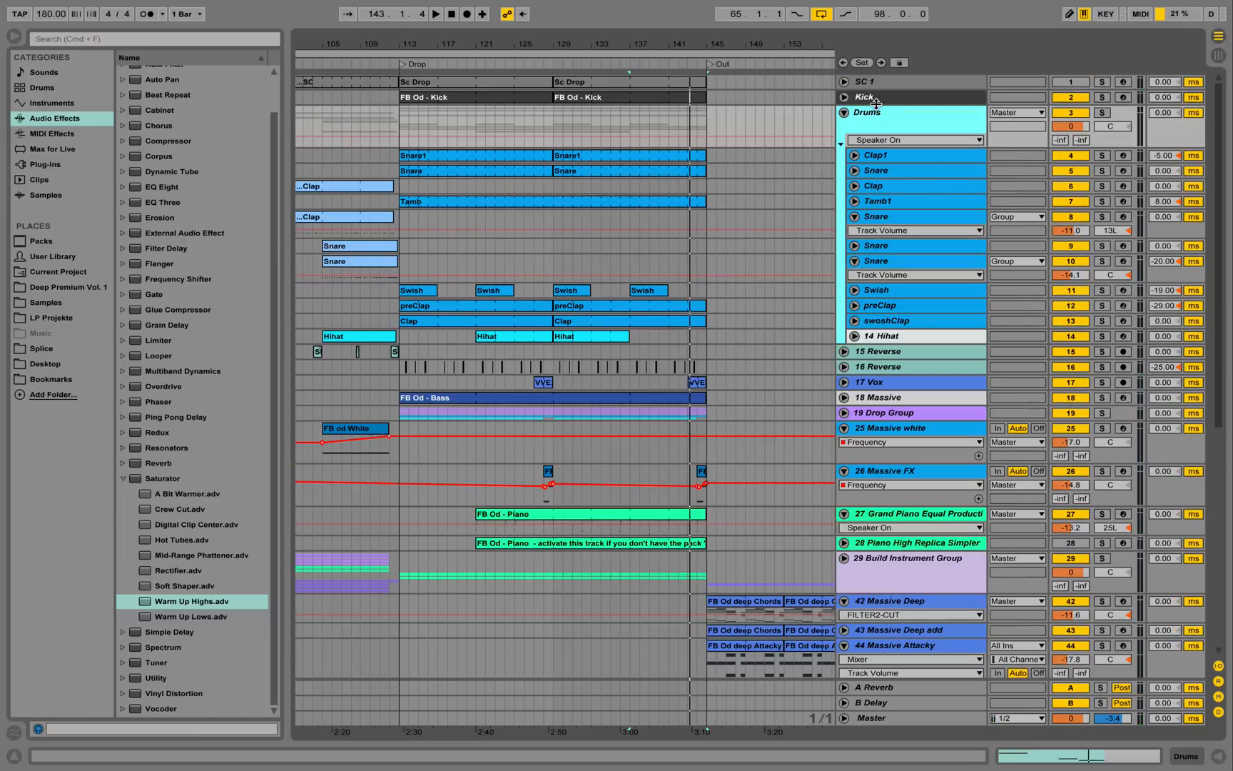
pyautogui.click(865, 99)
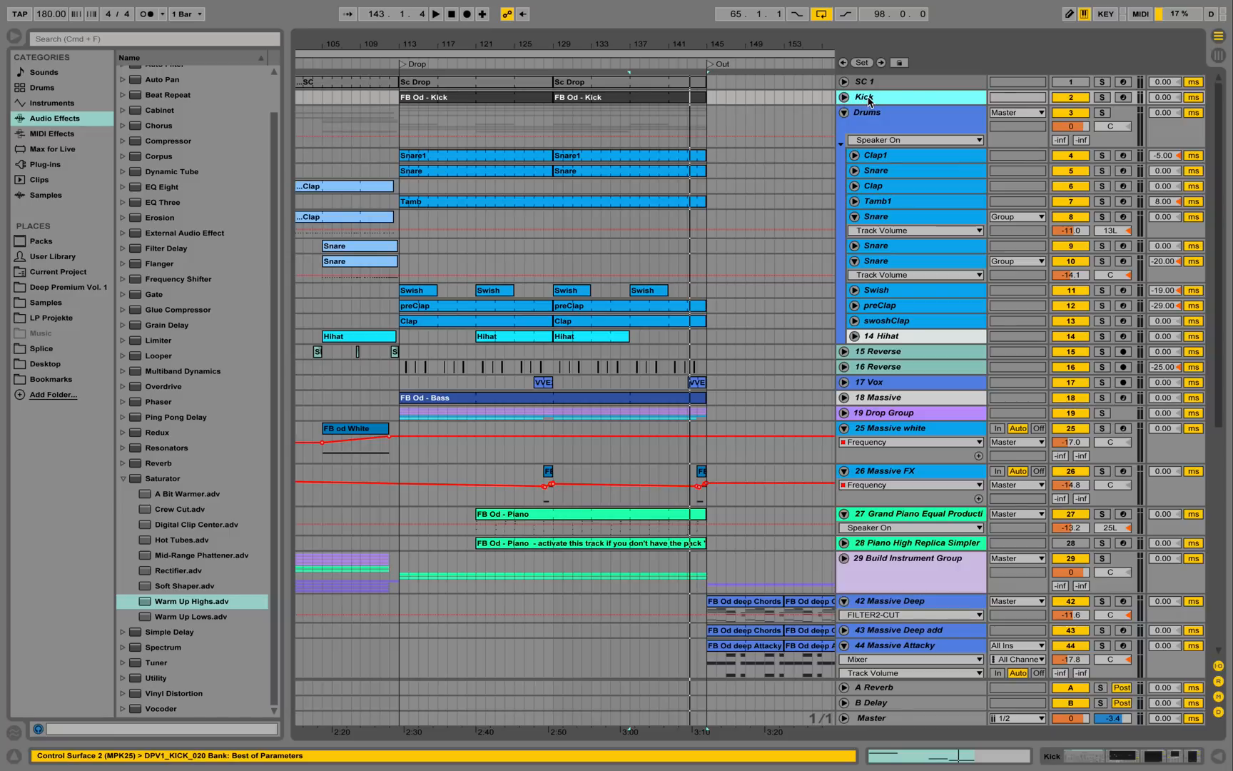
pyautogui.doubleClick(868, 101)
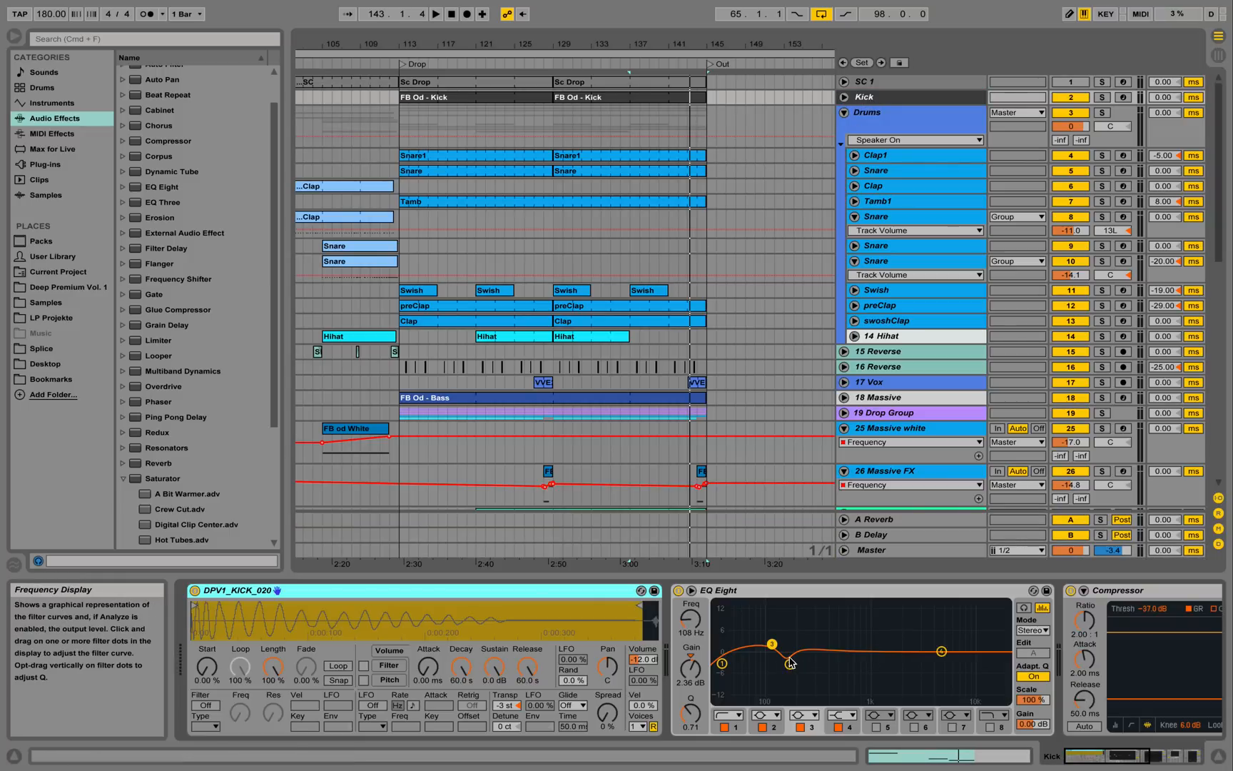
pyautogui.moveTo(1135, 757); pyautogui.dragTo(1165, 762)
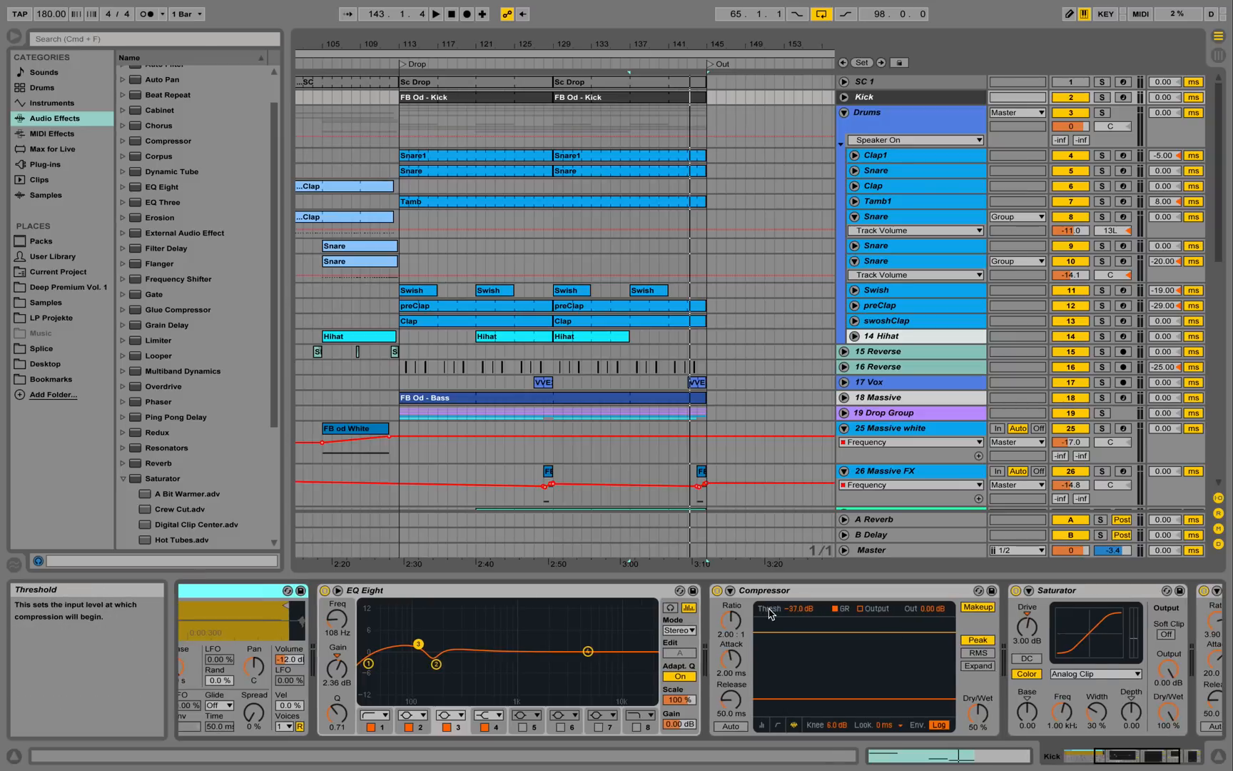
pyautogui.click(781, 724)
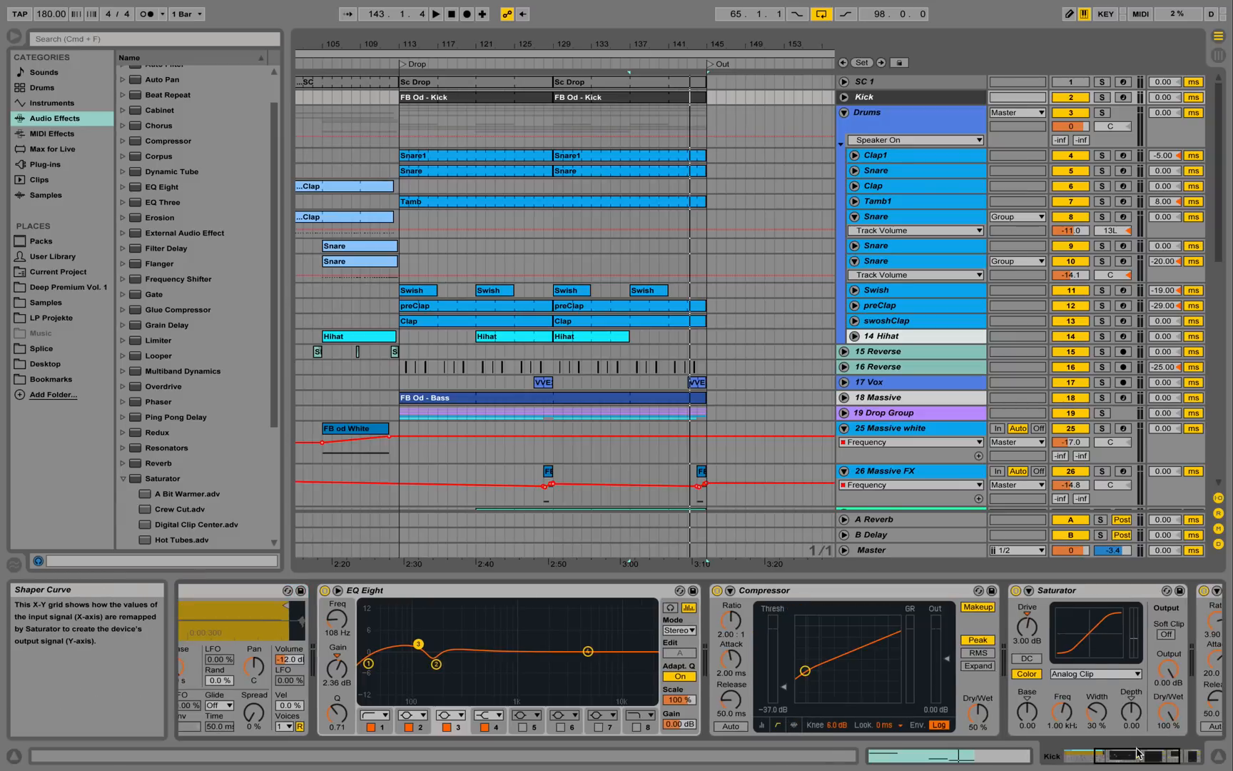
pyautogui.moveTo(1141, 753); pyautogui.dragTo(1158, 762)
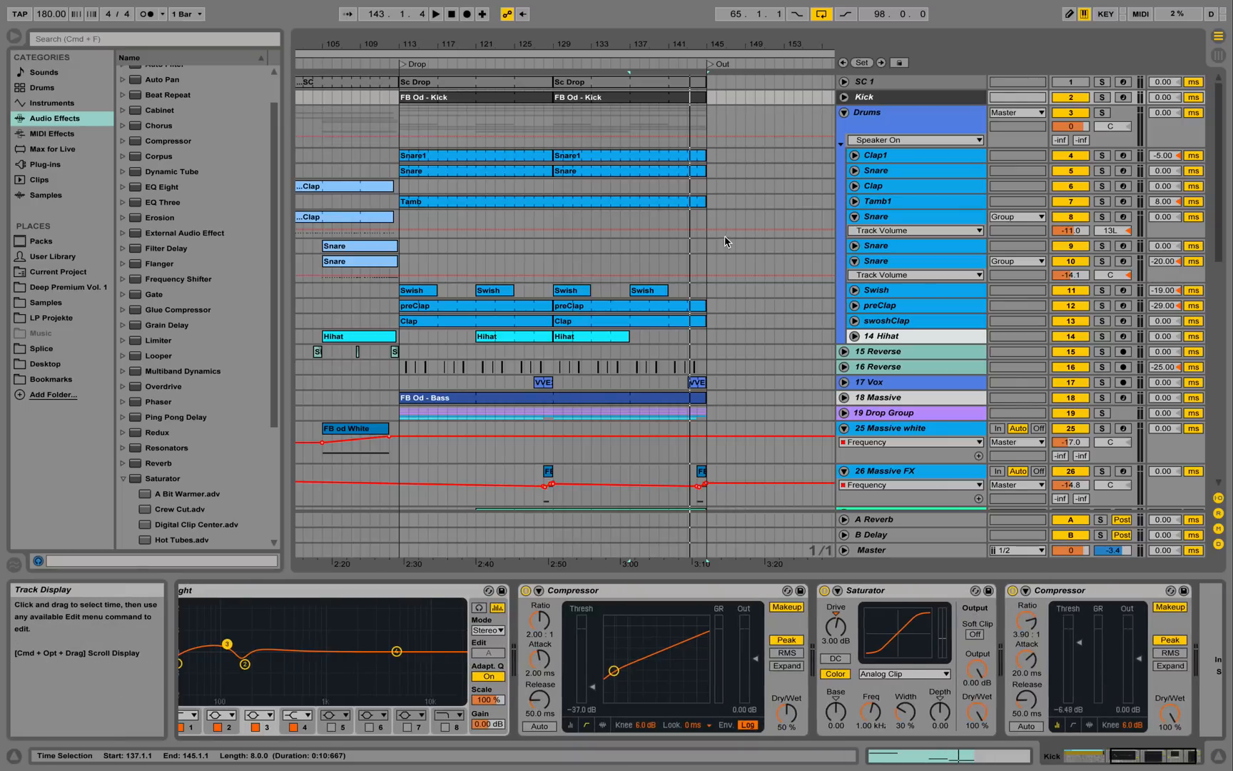
# Open the FB Od - Kick clip's C3 notes and play from bar 129.
pyautogui.doubleClick(580, 98)
pyautogui.click(648, 420)
pyautogui.press('space')
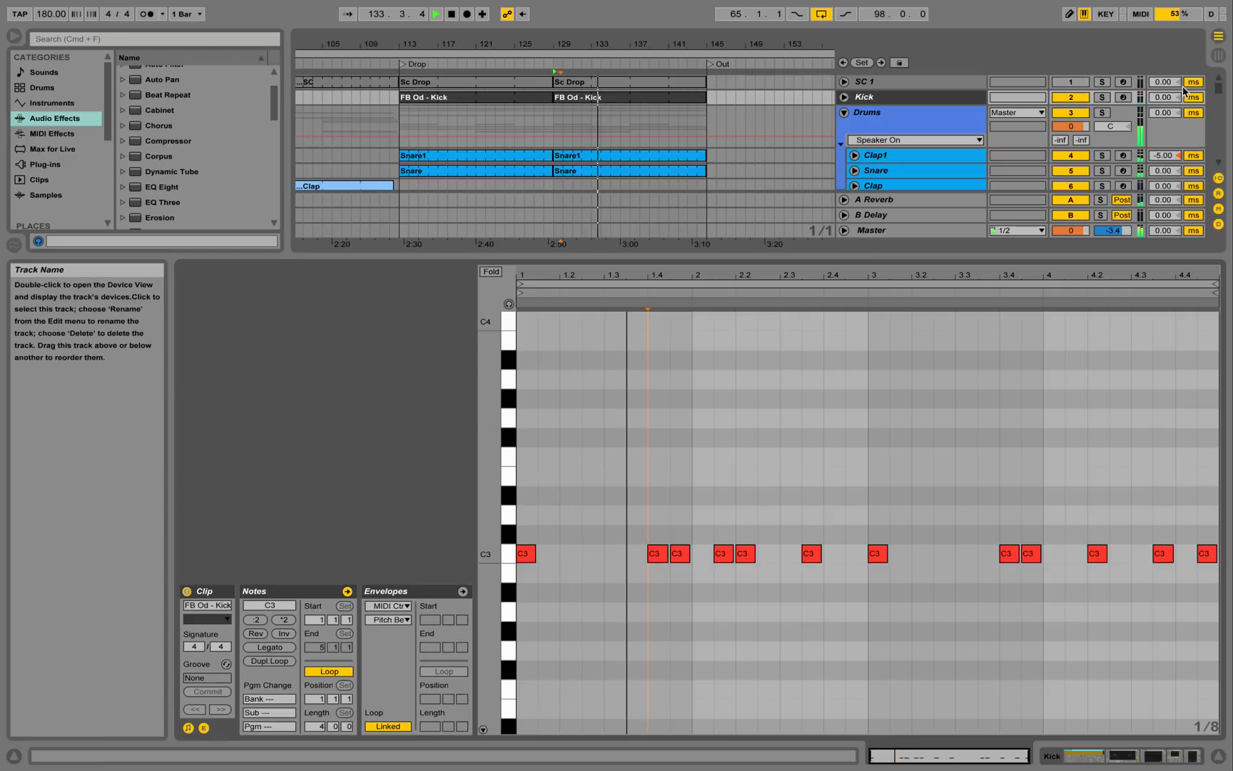
# Audition Kick soloed, close the clip editor, then unsolo it and inspect the Drums group.
pyautogui.click(1102, 97)
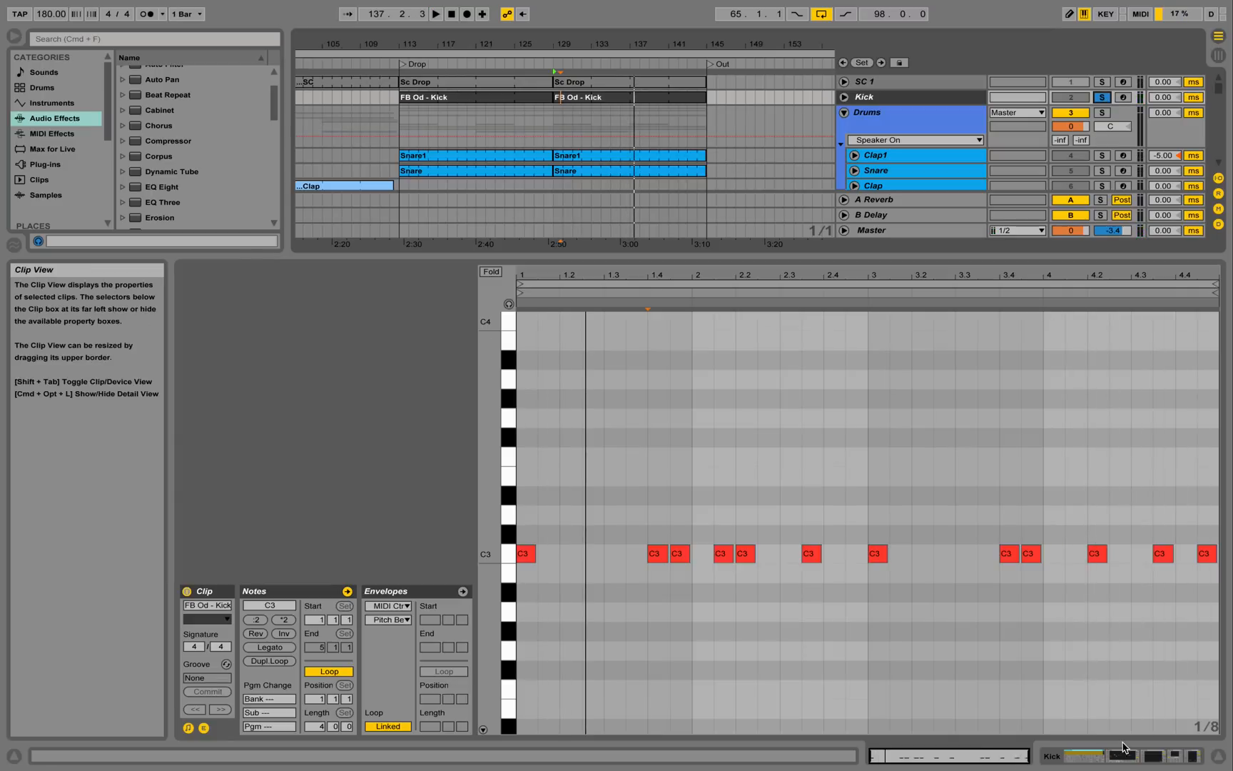
pyautogui.click(1220, 756)
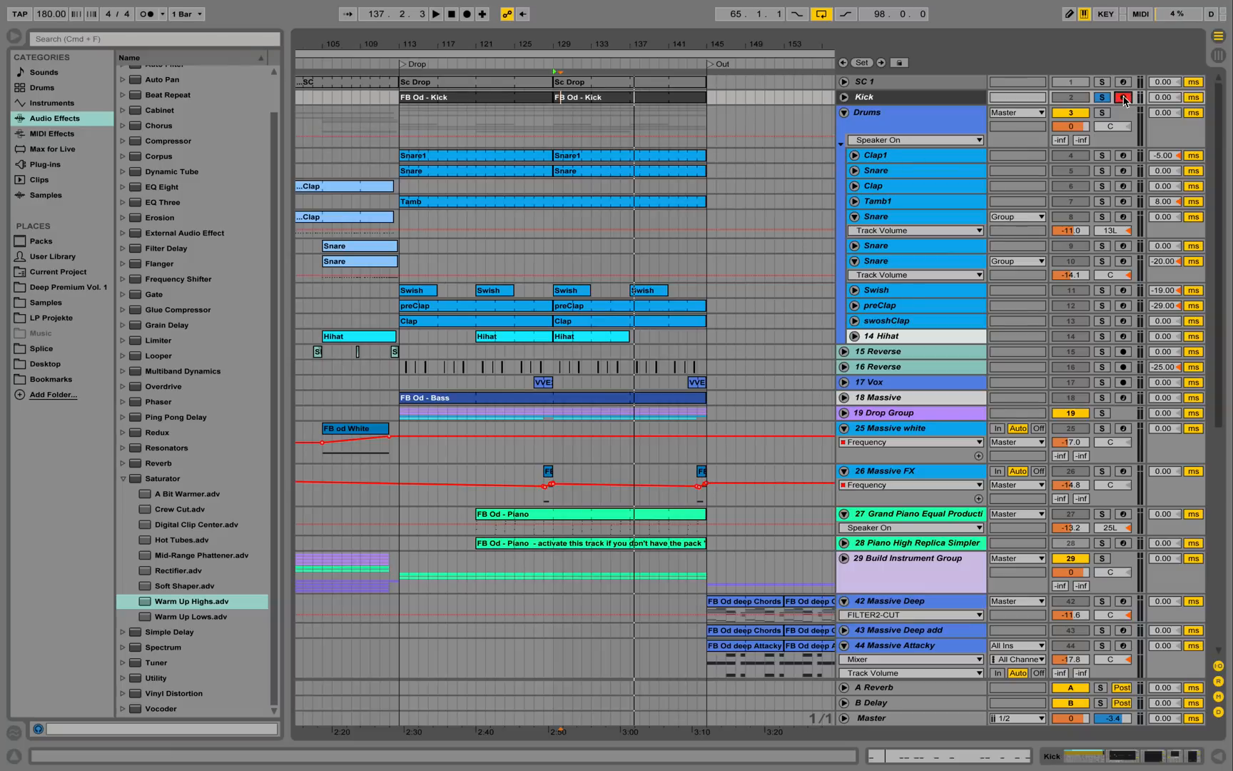
pyautogui.click(1103, 97)
pyautogui.click(932, 115)
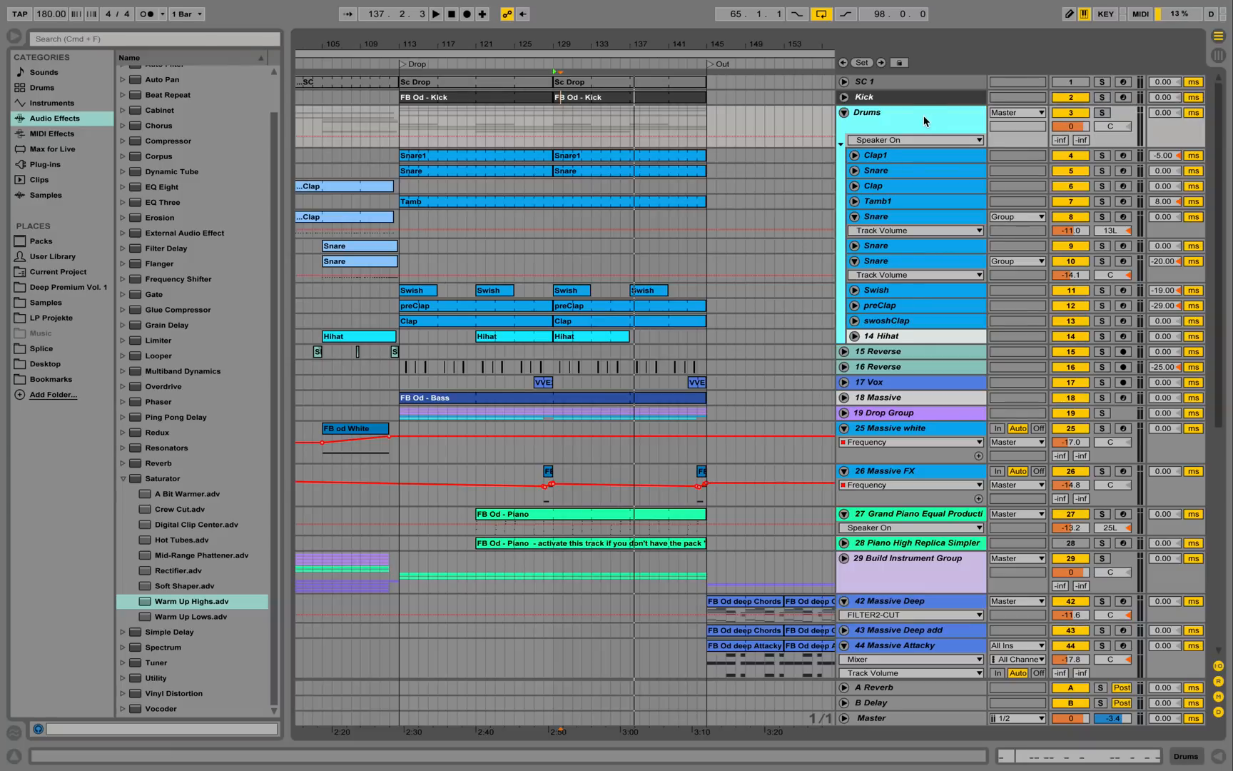
pyautogui.doubleClick(925, 121)
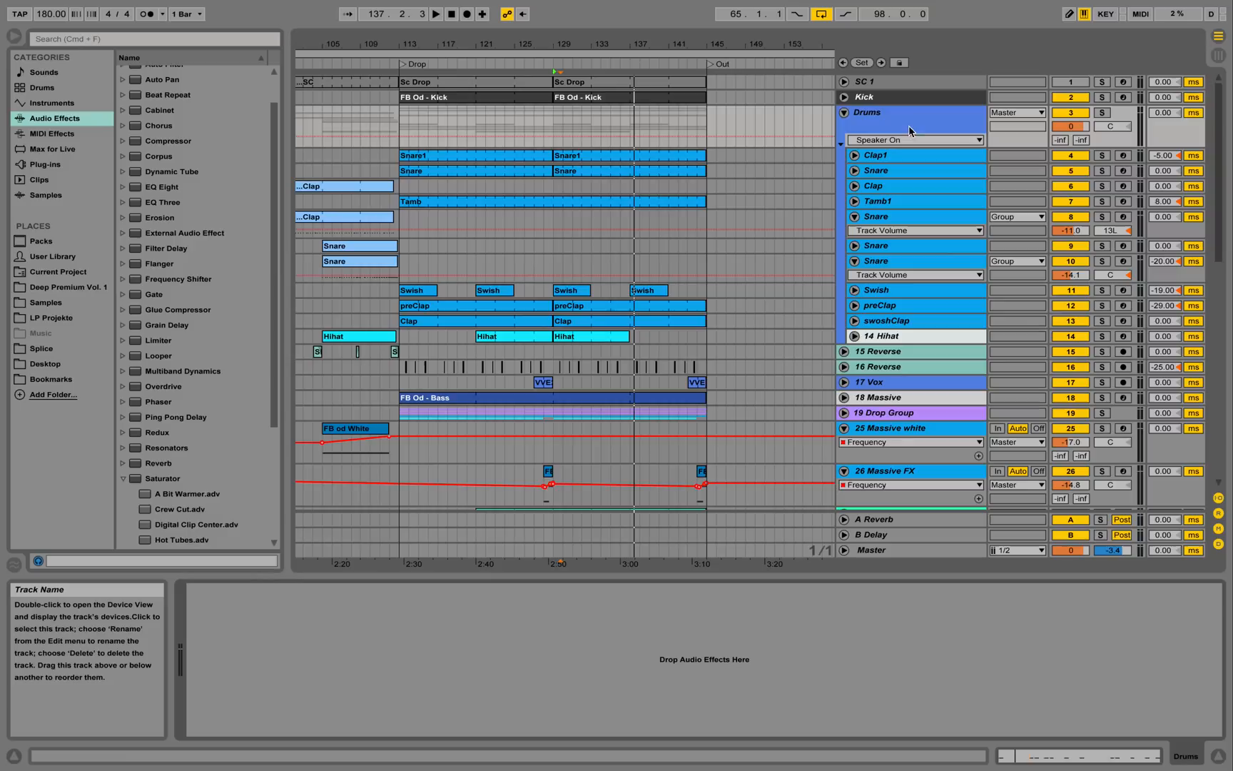
pyautogui.click(846, 115)
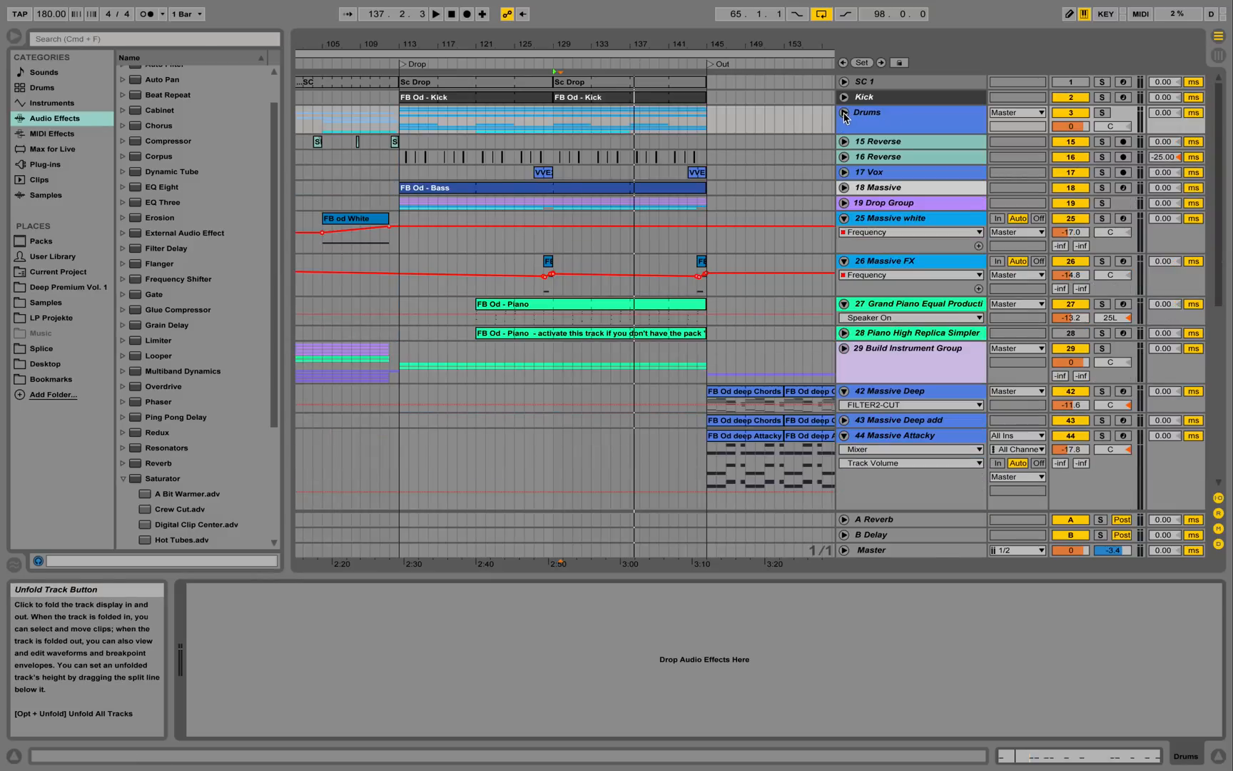
pyautogui.click(845, 114)
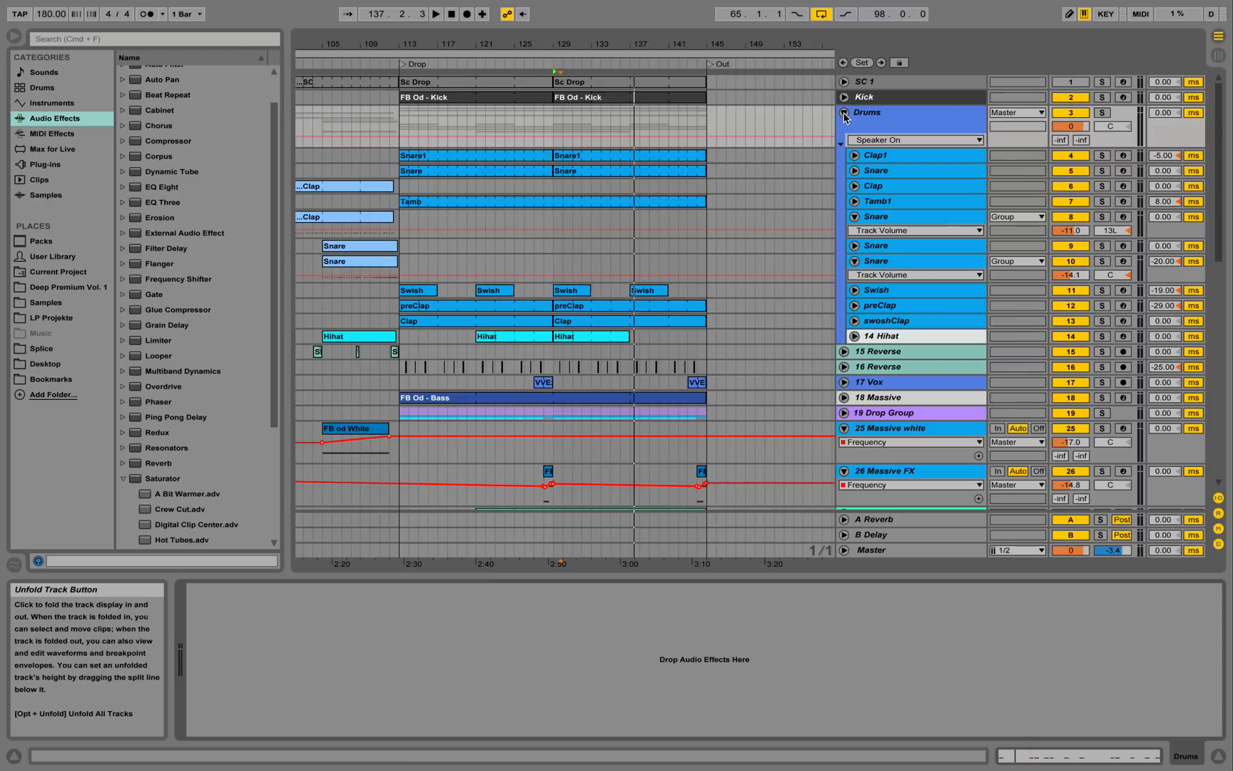
# Solo and play Clap1, glance at the Snare1 clip, then show Clap1's device chain.
pyautogui.click(893, 157)
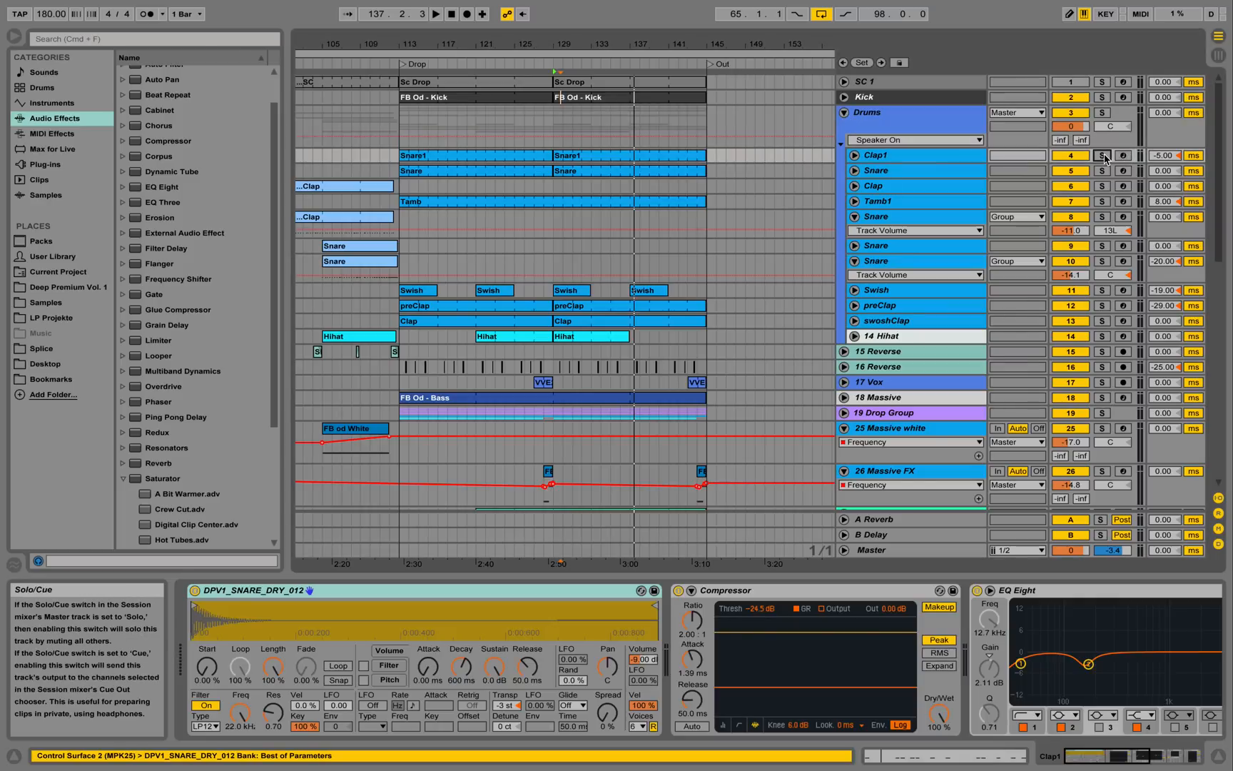
pyautogui.click(1103, 155)
pyautogui.press('space')
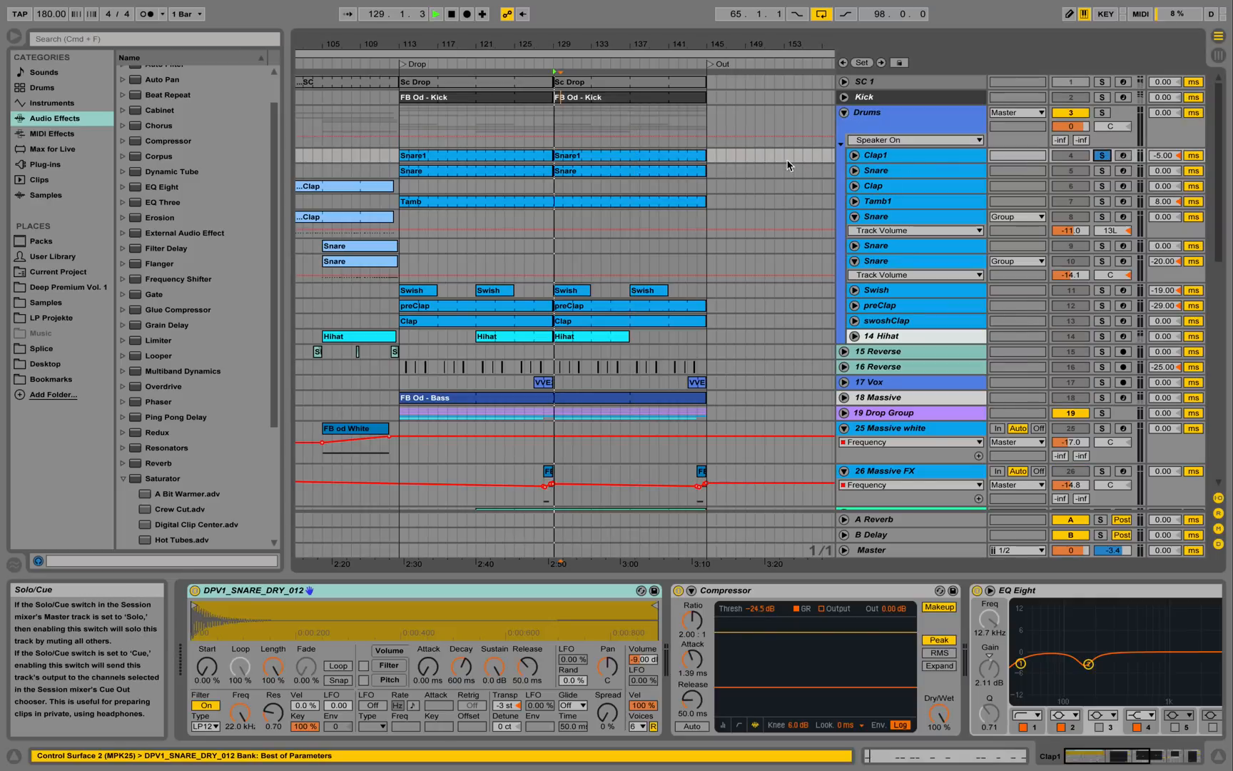
pyautogui.doubleClick(537, 161)
pyautogui.moveTo(573, 268); pyautogui.dragTo(755, 263)
pyautogui.press('space')
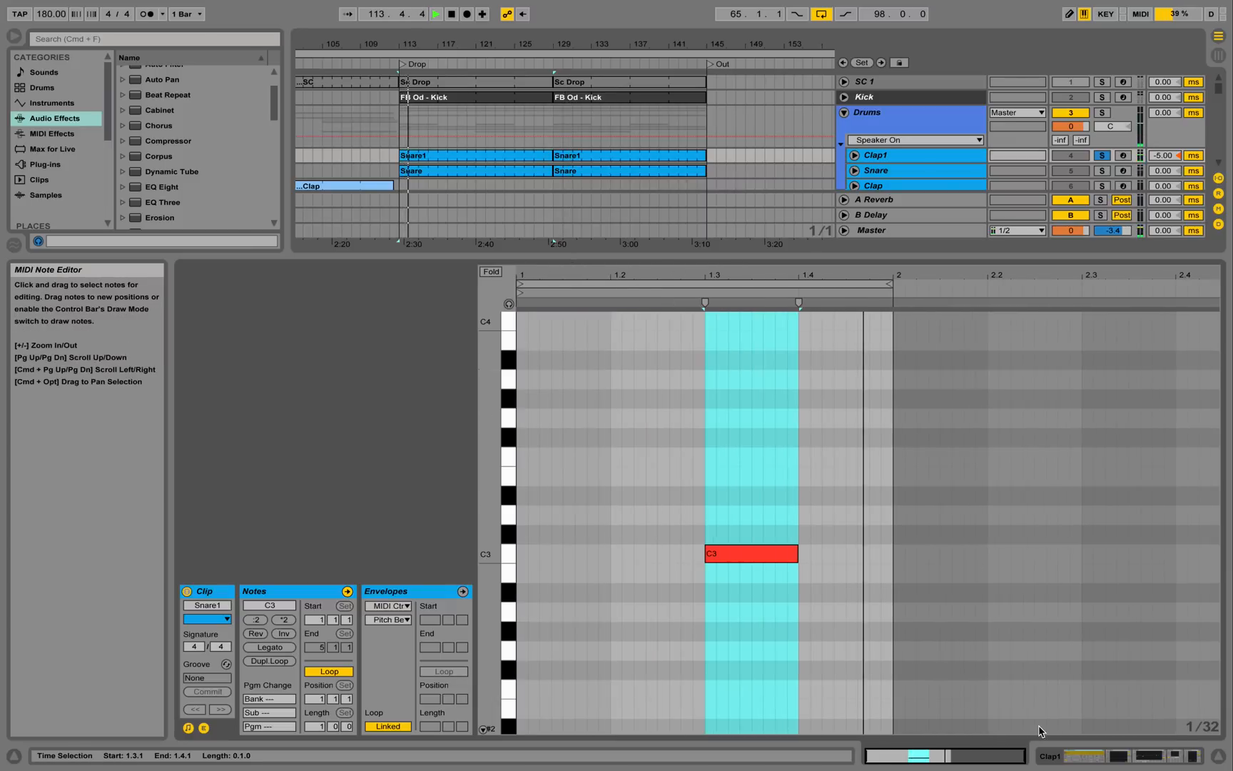
pyautogui.click(1111, 756)
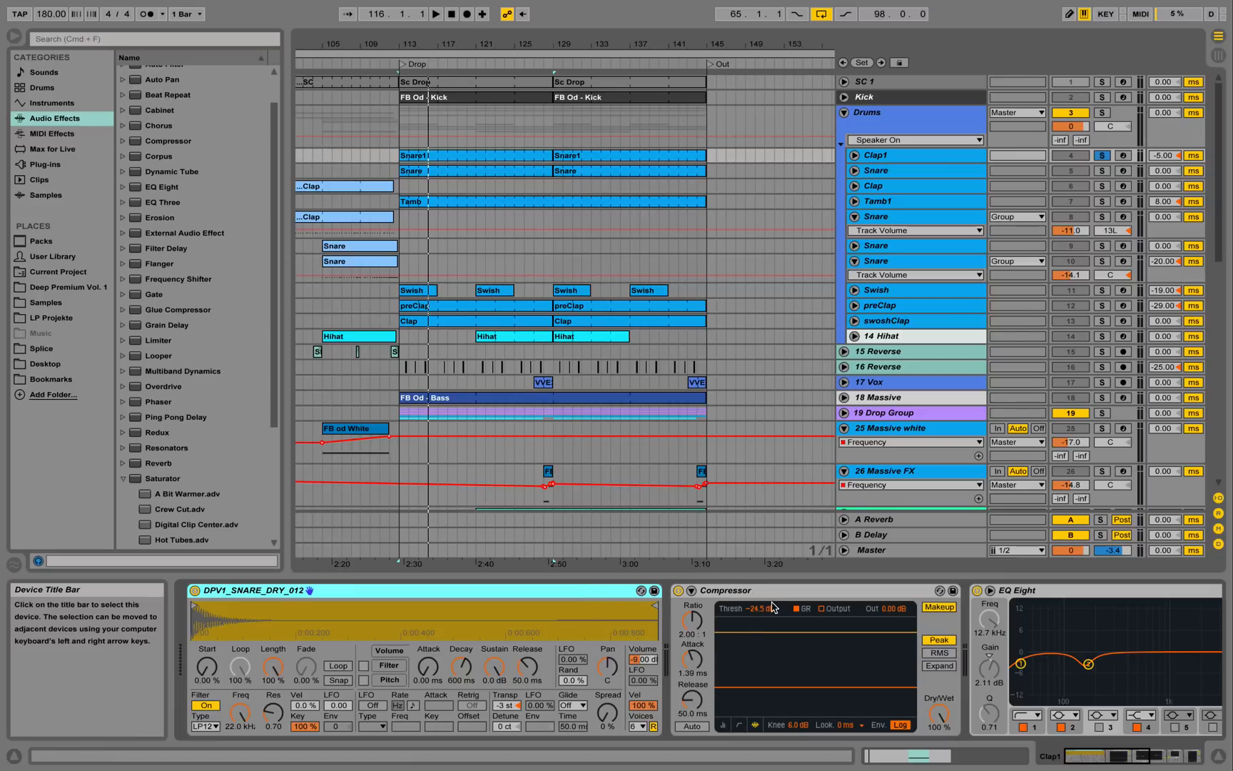
pyautogui.moveTo(1096, 758); pyautogui.dragTo(1135, 756)
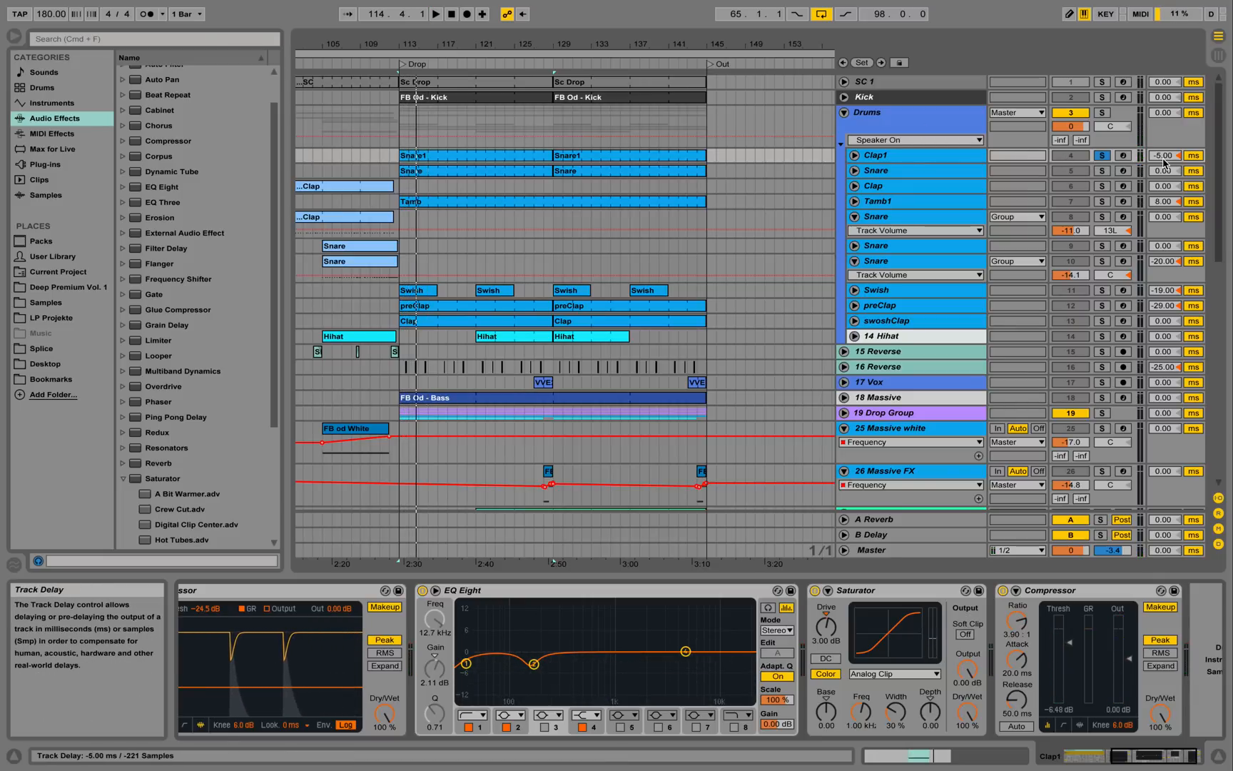
# Solo the Snare track and briefly audition it.
pyautogui.click(1102, 171)
pyautogui.click(961, 172)
pyautogui.press('space')
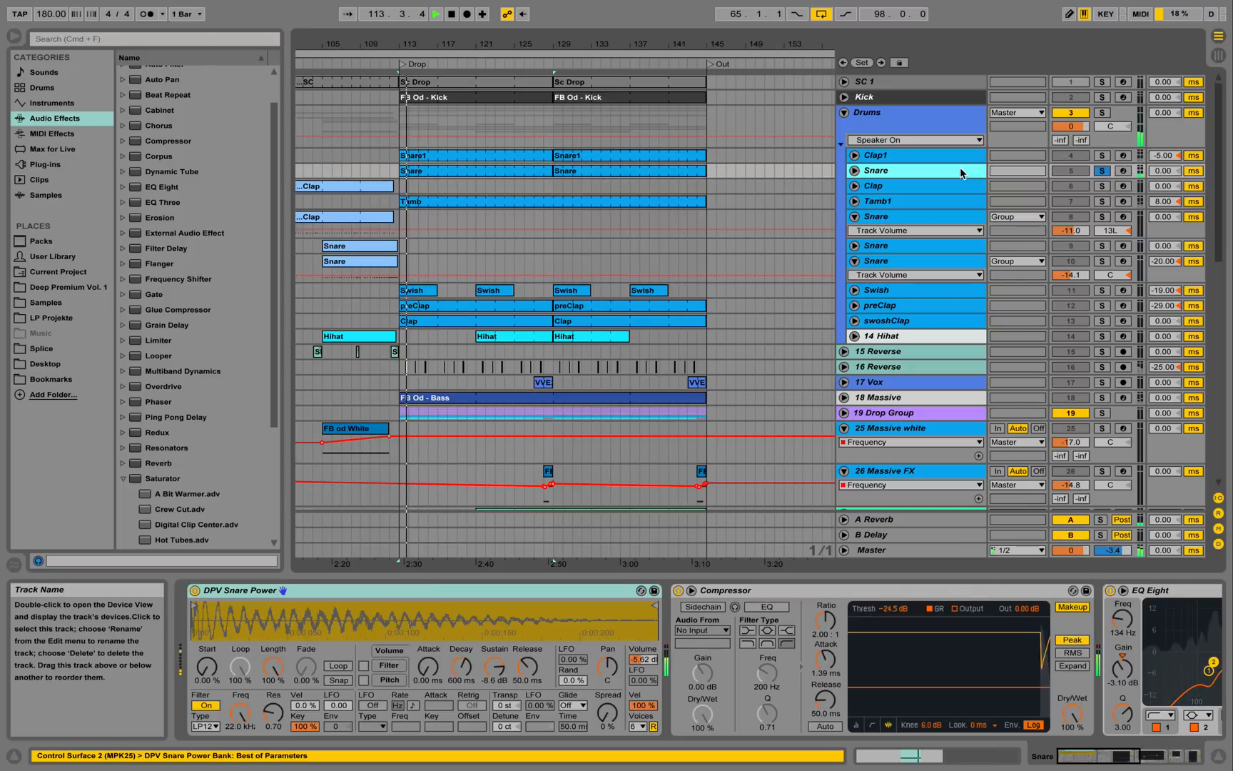
pyautogui.press('space')
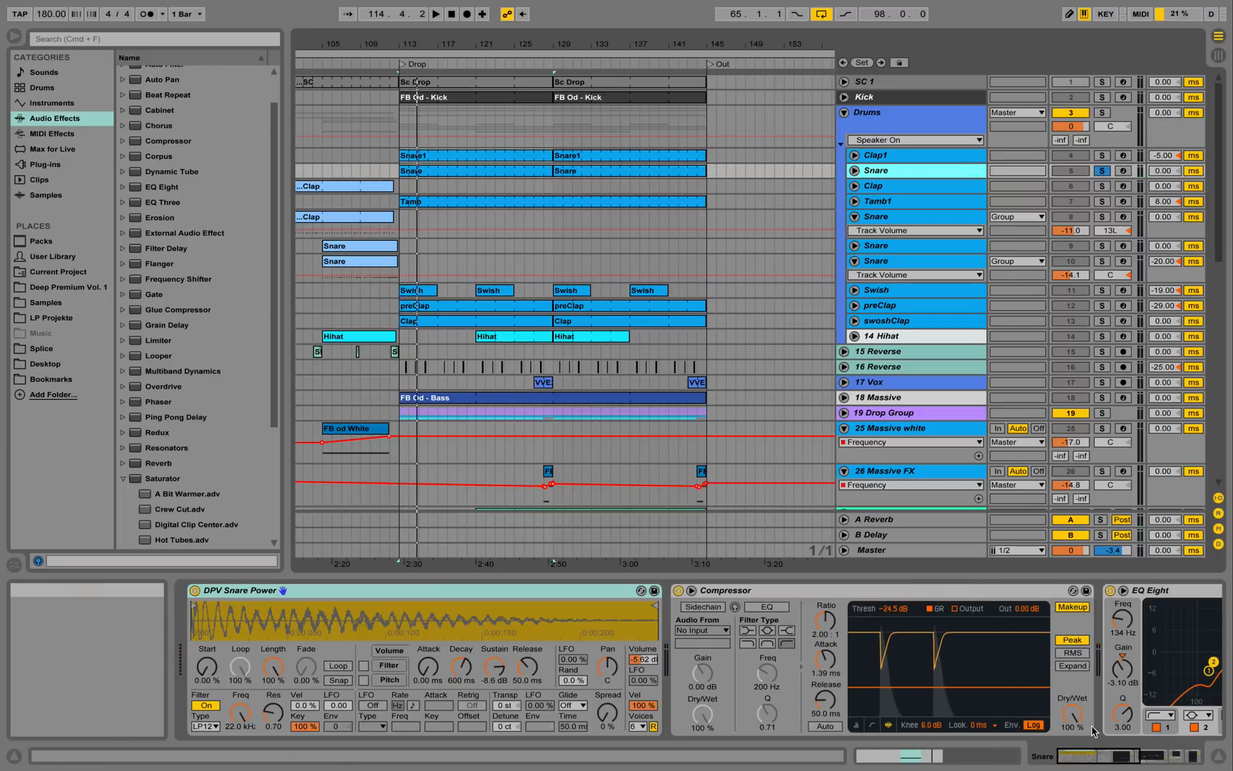
# Scroll Snare's chain to bring EQ Eight into view, replay from the Drop, then solo Tamb1.
pyautogui.click(1155, 760)
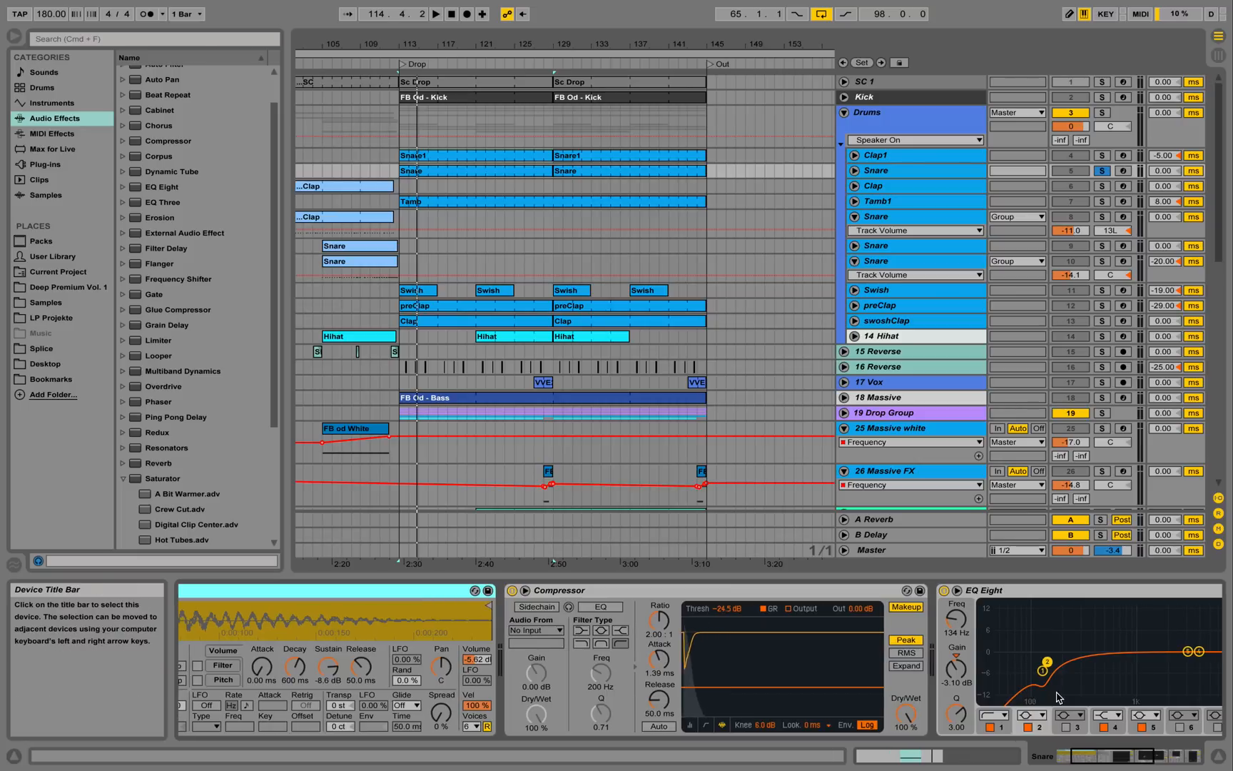
pyautogui.moveTo(1122, 757); pyautogui.dragTo(1170, 758)
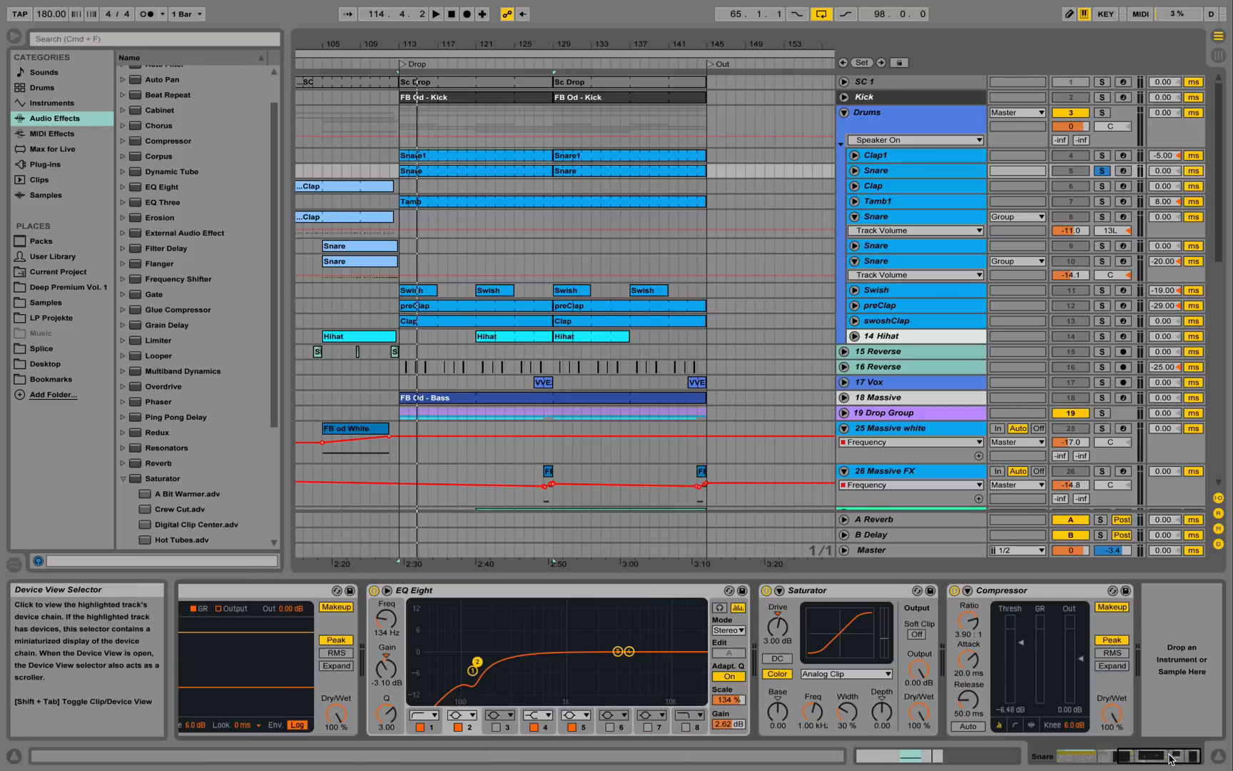
pyautogui.press('space')
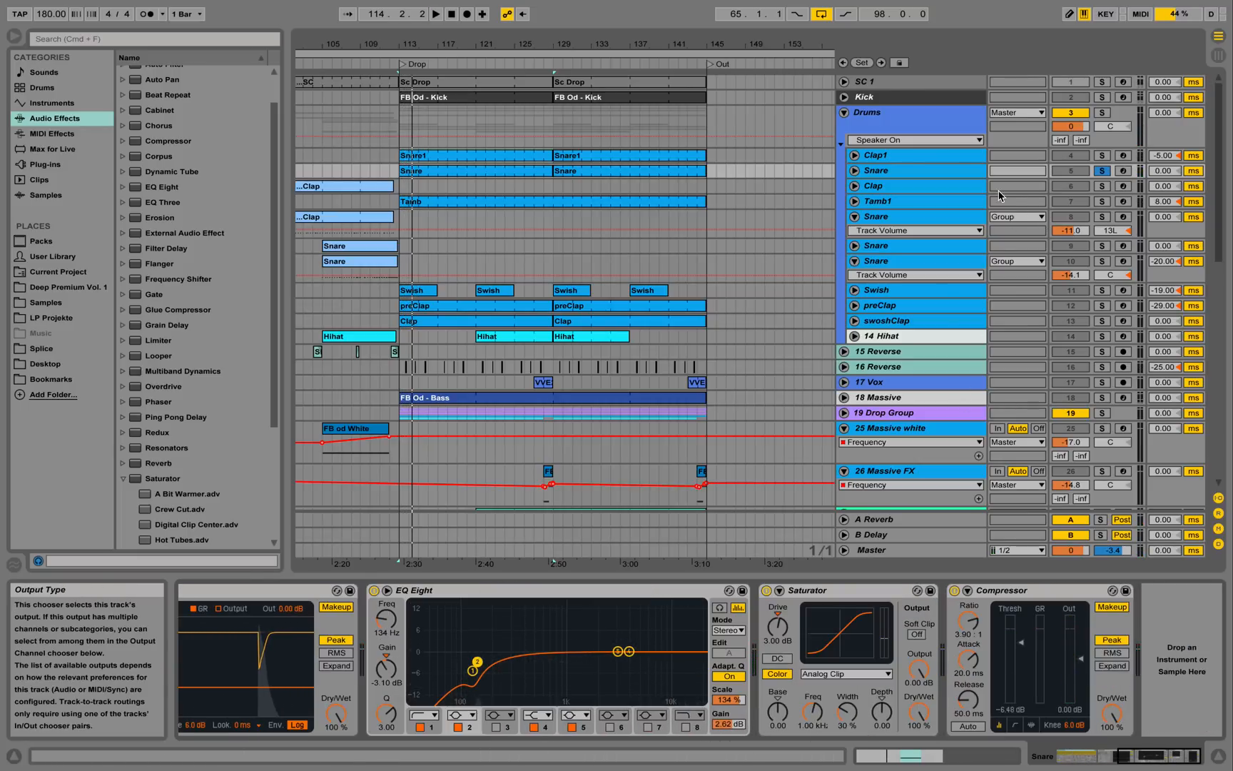
pyautogui.click(1103, 202)
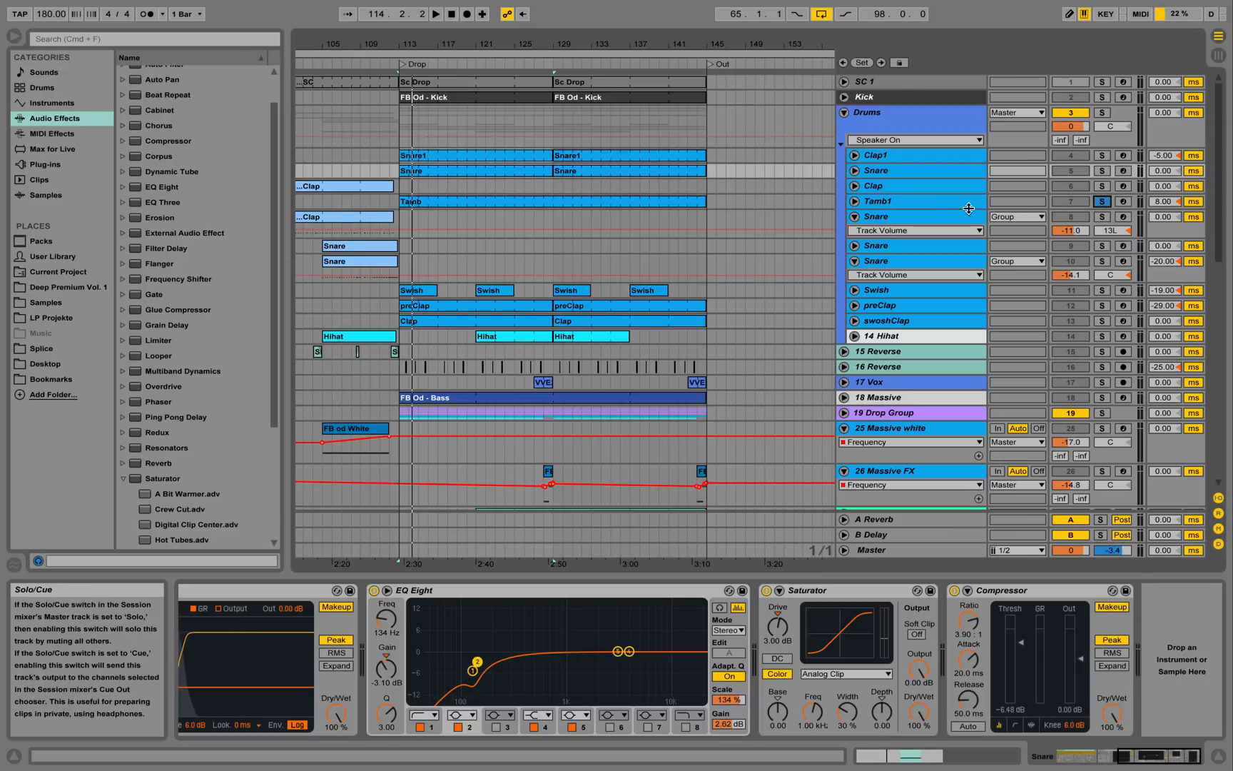
# Select Tamb1 to show its DPV Tambo chain and unfold its lane at a compact height.
pyautogui.click(874, 202)
pyautogui.click(856, 202)
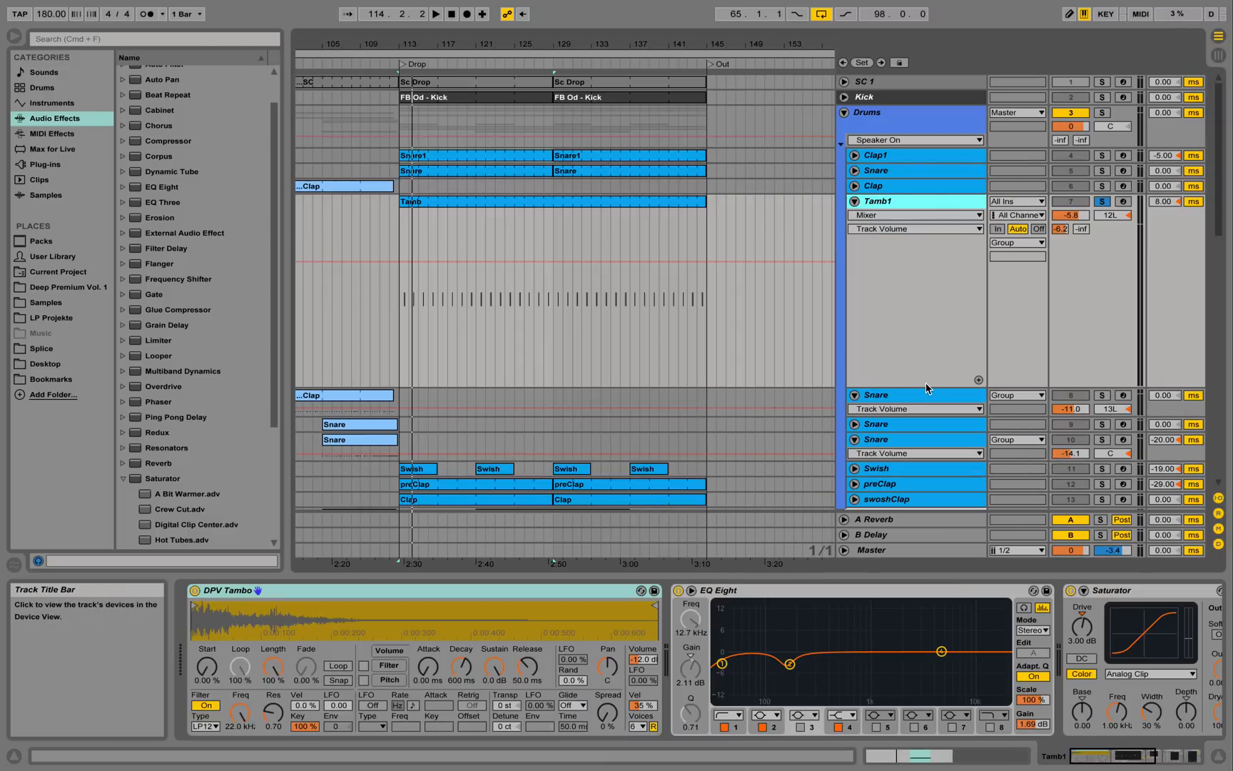
pyautogui.moveTo(926, 386); pyautogui.dragTo(928, 272)
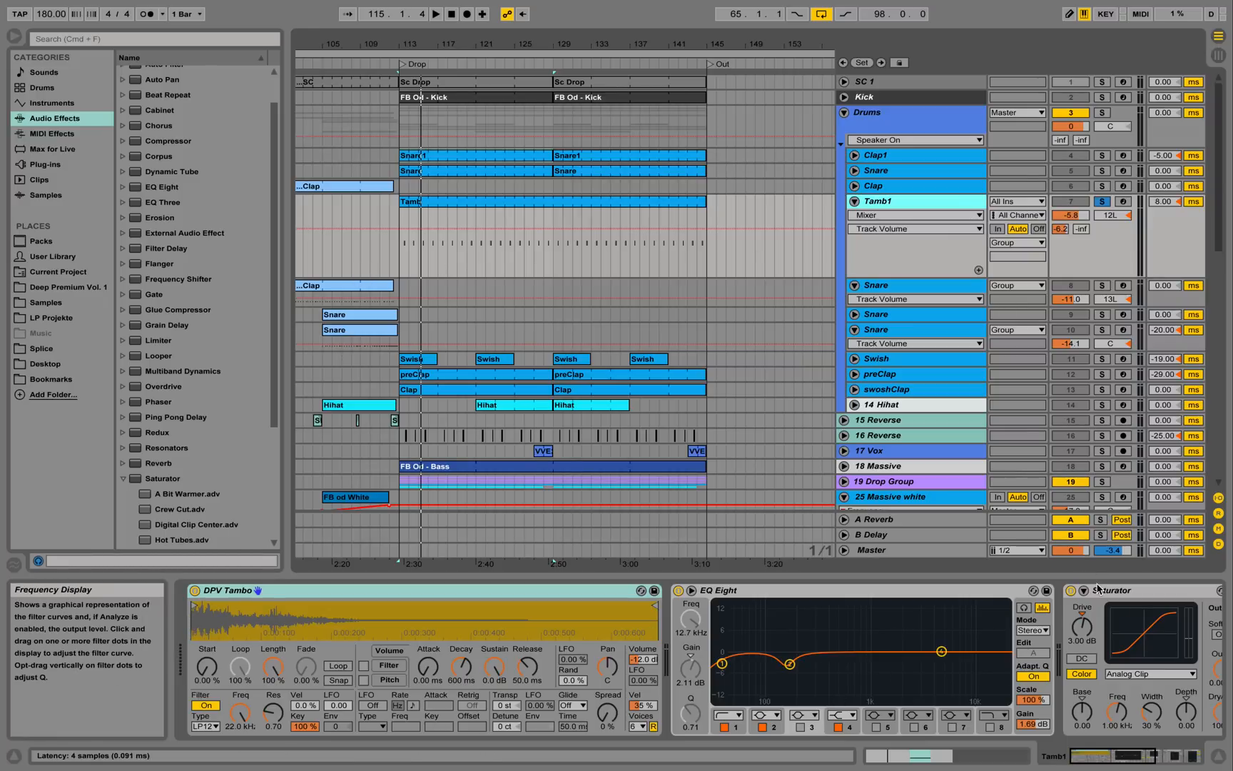
pyautogui.moveTo(1131, 758); pyautogui.dragTo(681, 312)
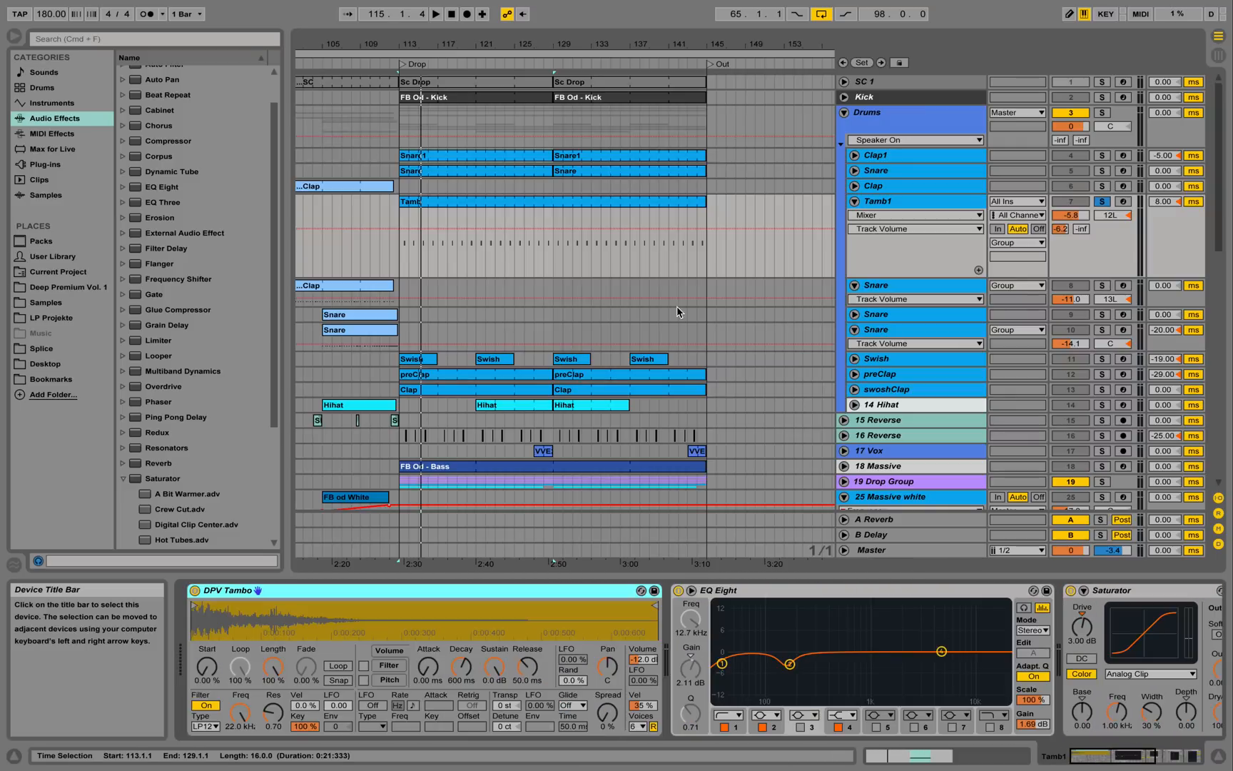
# Open the Tamb clip's notes with the velocity lane shown and note preview enabled.
pyautogui.doubleClick(610, 207)
pyautogui.click(817, 450)
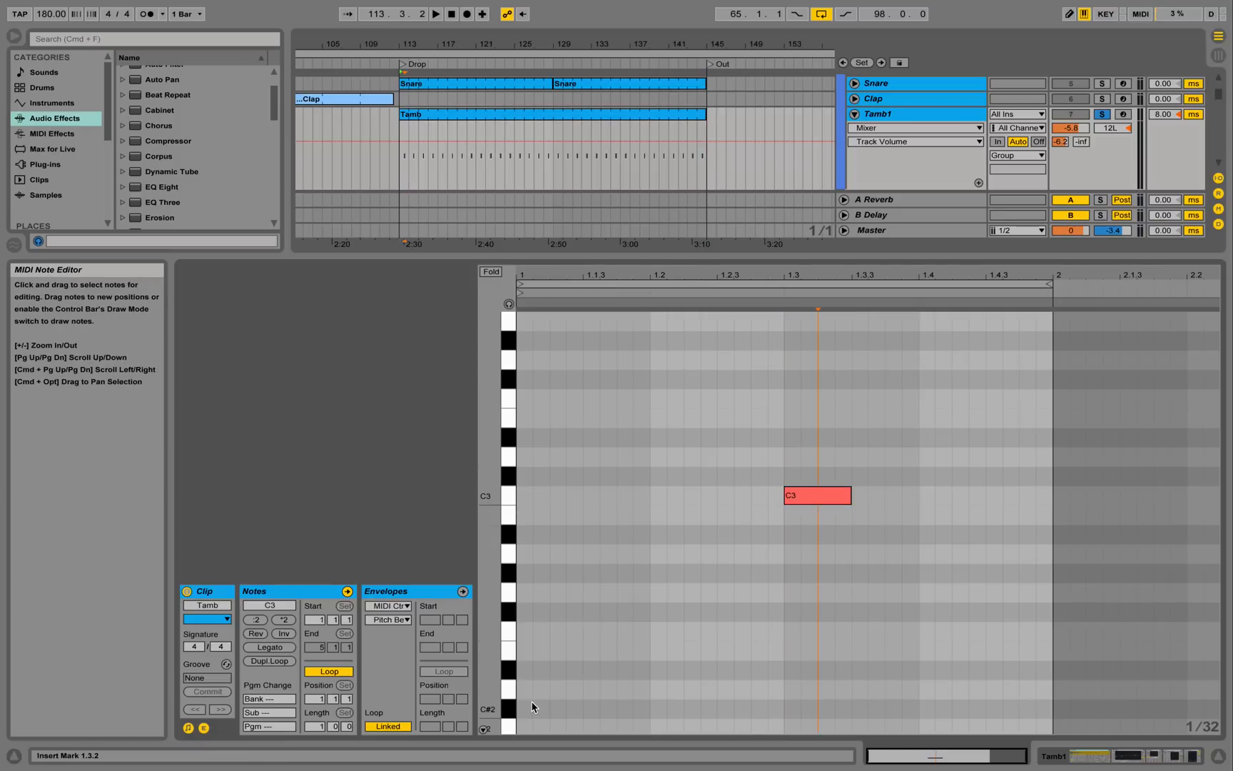
pyautogui.click(483, 730)
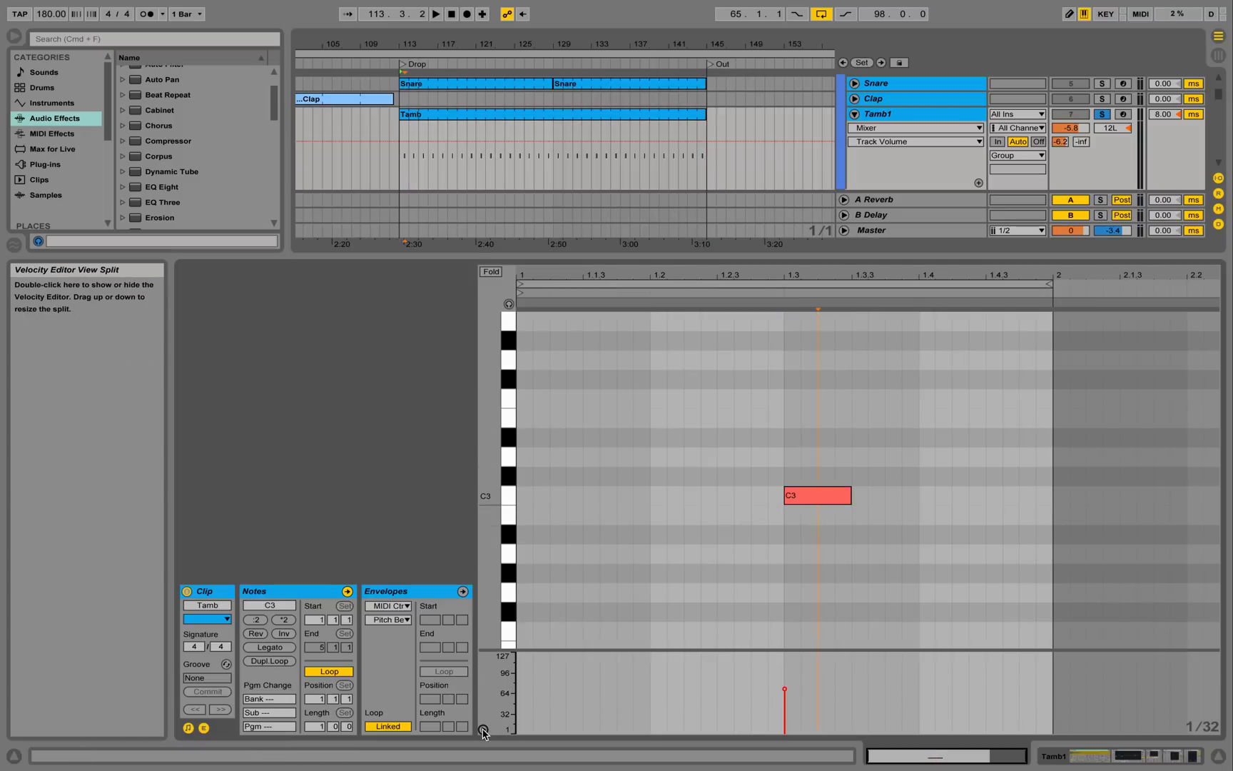
pyautogui.click(784, 690)
pyautogui.click(785, 690)
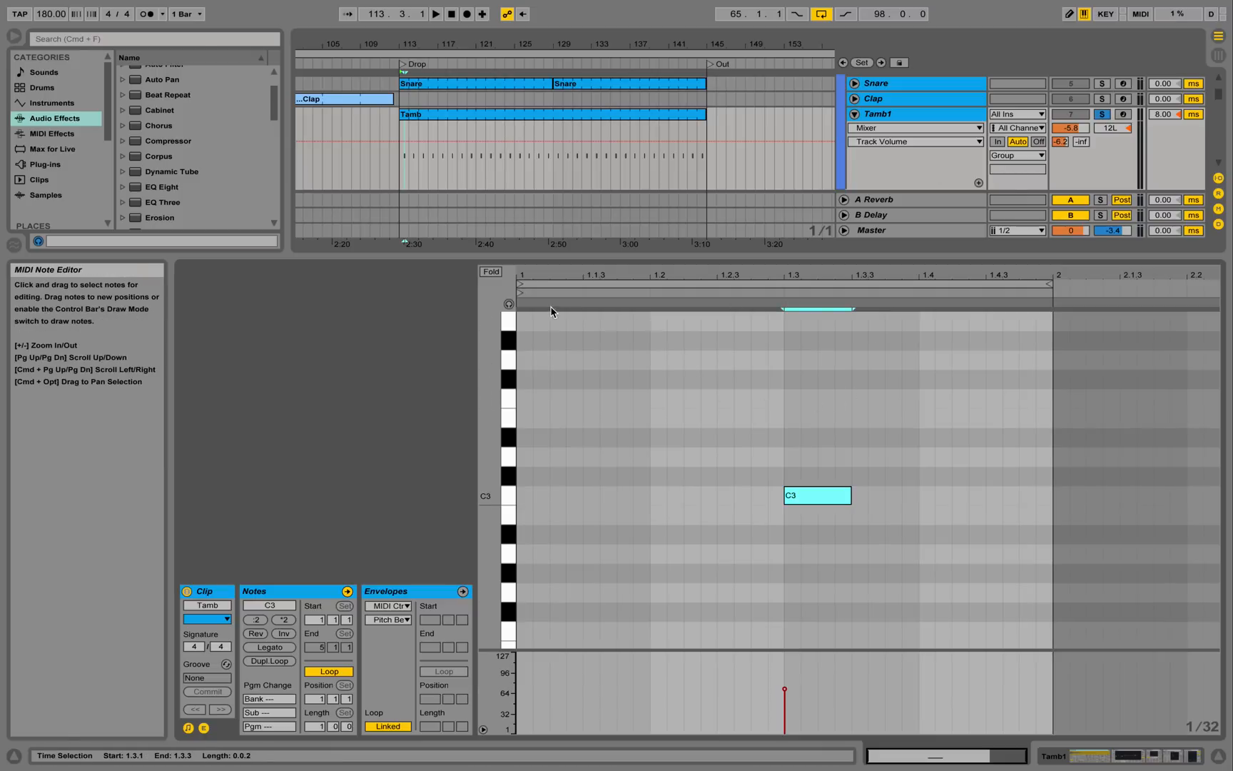
pyautogui.click(509, 304)
# Raise the C3 note's velocity to 127, then undo it back to 69.
pyautogui.moveTo(618, 355); pyautogui.dragTo(871, 564)
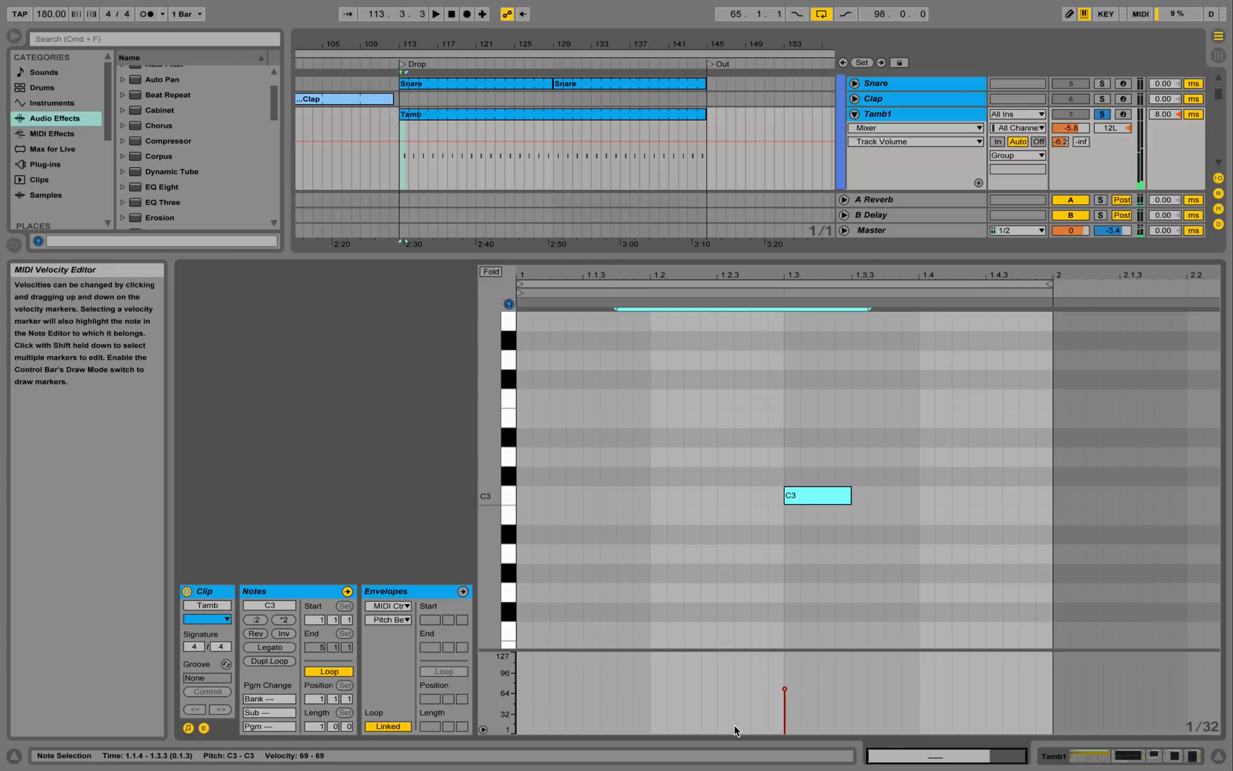
pyautogui.moveTo(785, 689)
pyautogui.mouseDown()
pyautogui.moveTo(784, 653)
pyautogui.moveTo(787, 694)
pyautogui.mouseUp()
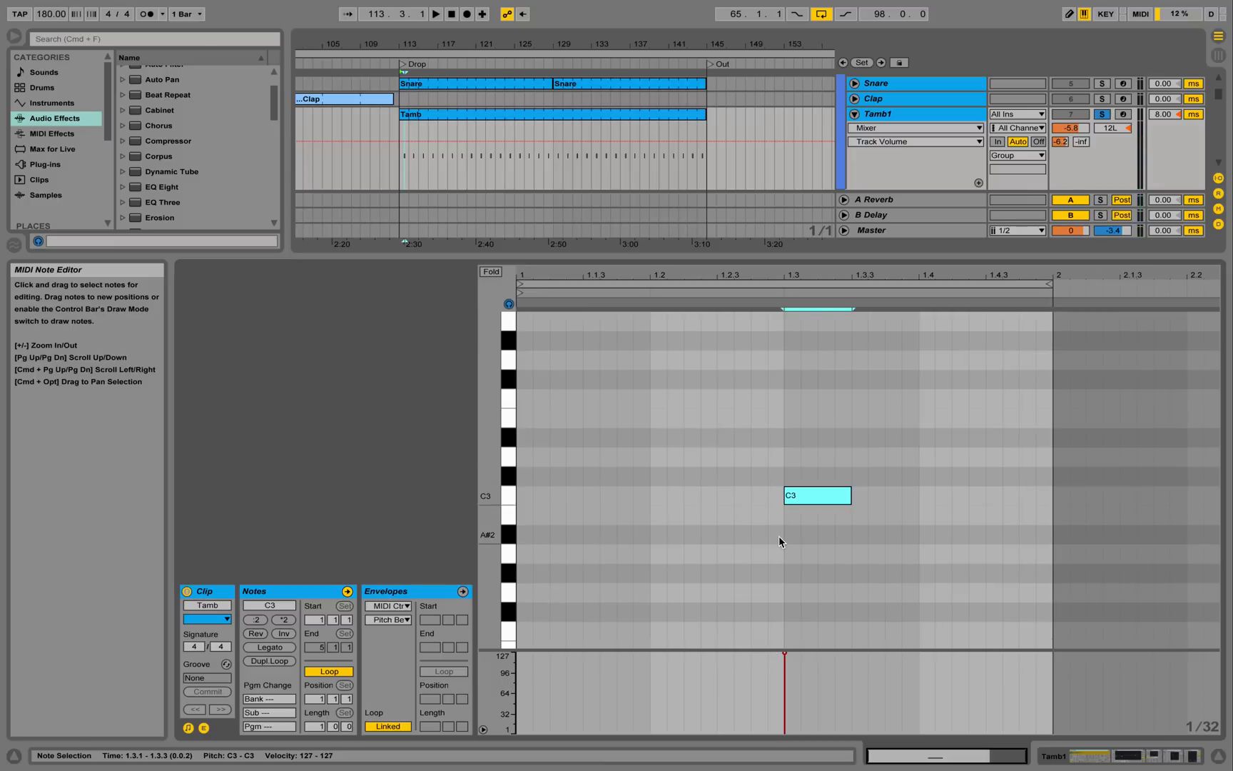
pyautogui.press('super+z')
pyautogui.click(800, 543)
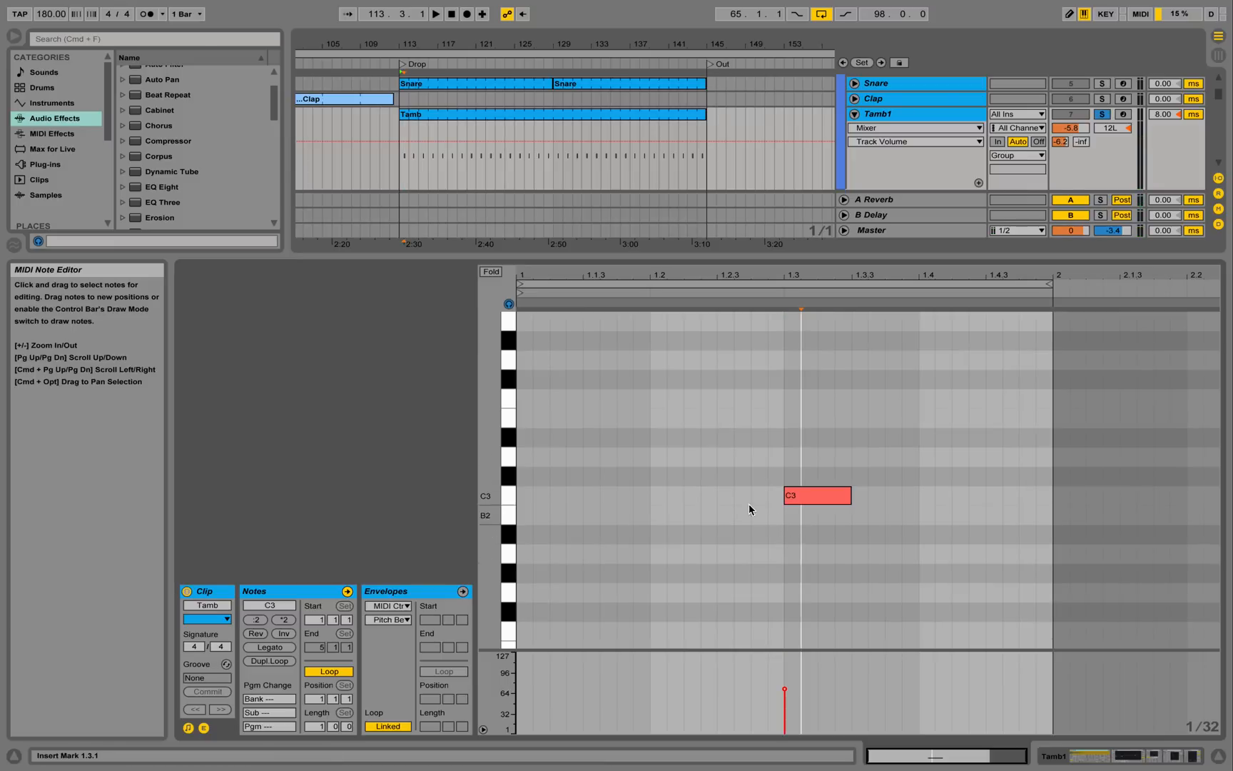
# Close the detail view, zoom into the drop bars and audition the Swish track soloed.
pyautogui.click(1219, 756)
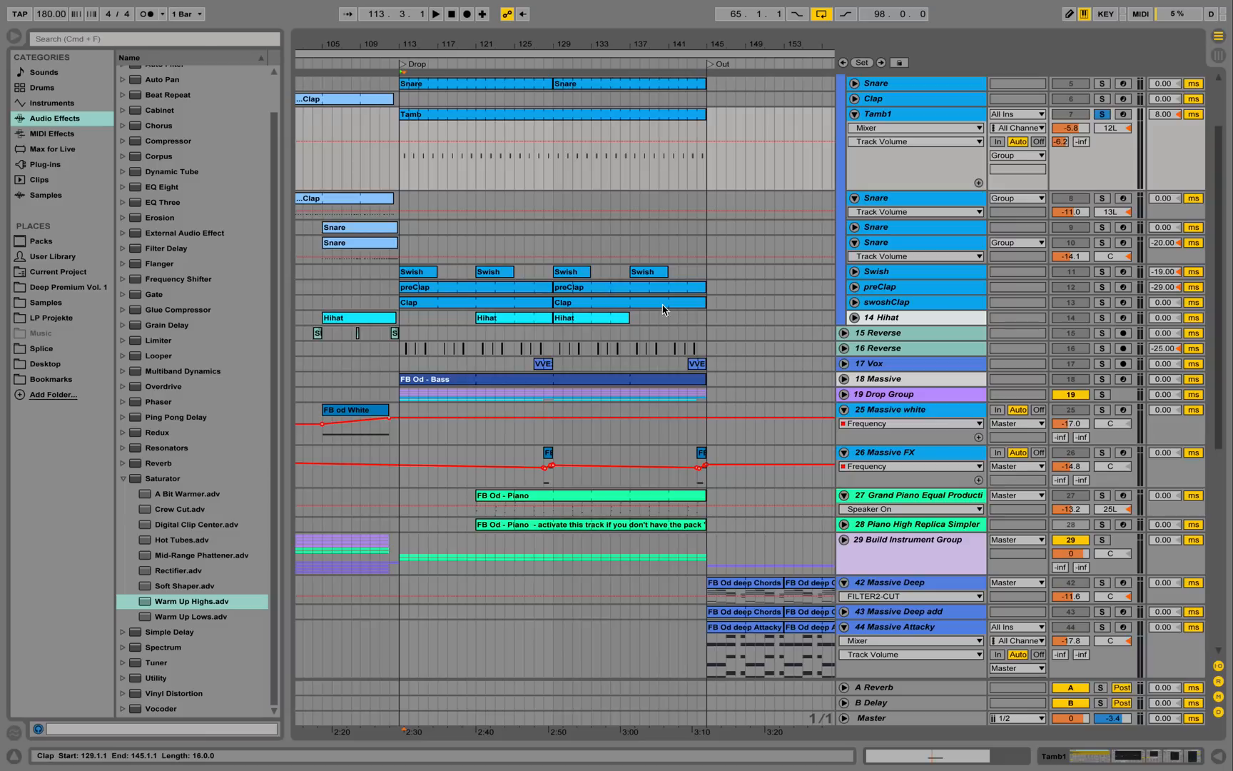
pyautogui.moveTo(413, 46); pyautogui.dragTo(413, 96)
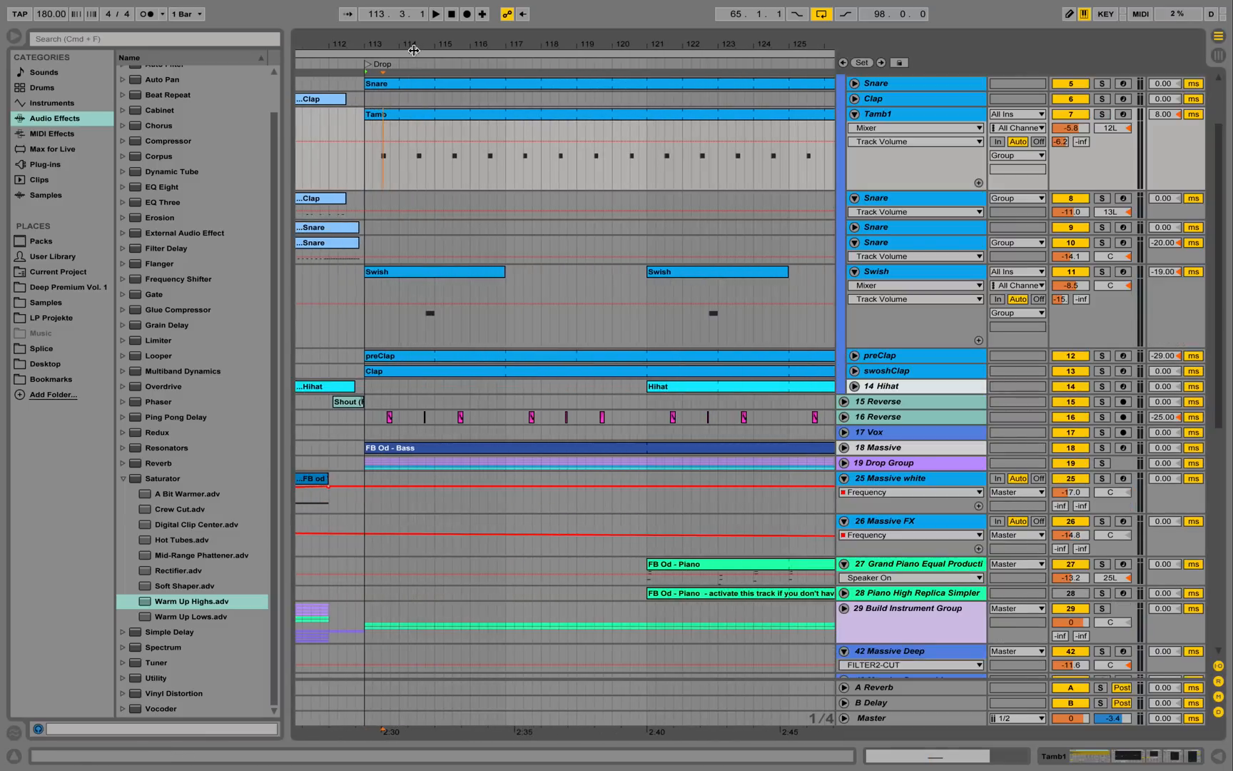
pyautogui.click(424, 295)
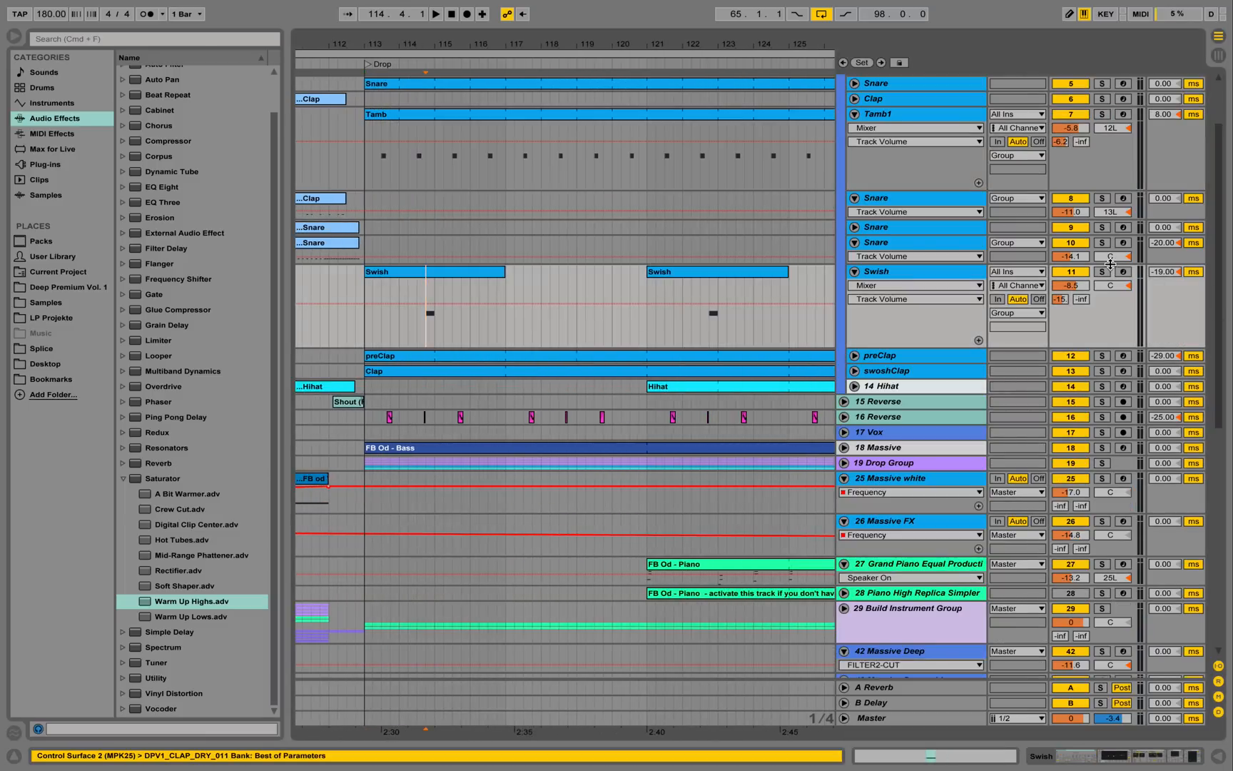
pyautogui.click(1103, 272)
pyautogui.press('space')
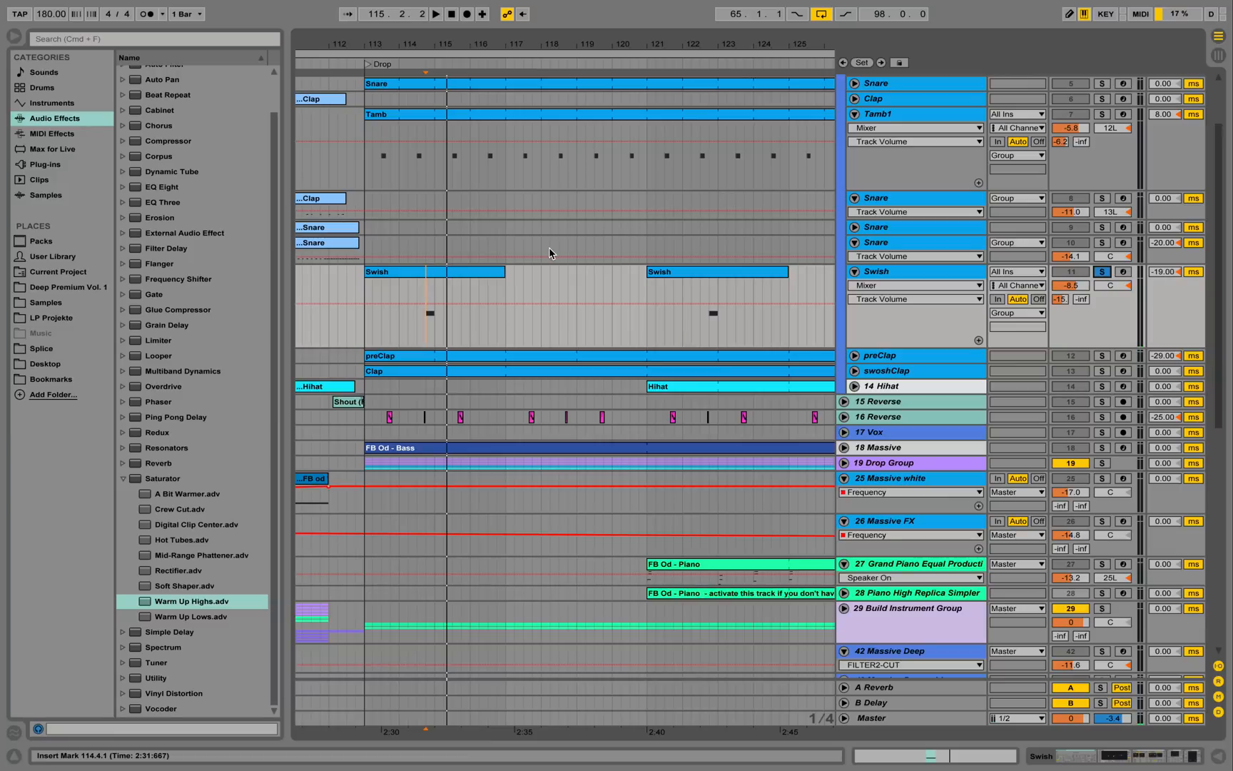
pyautogui.press('space')
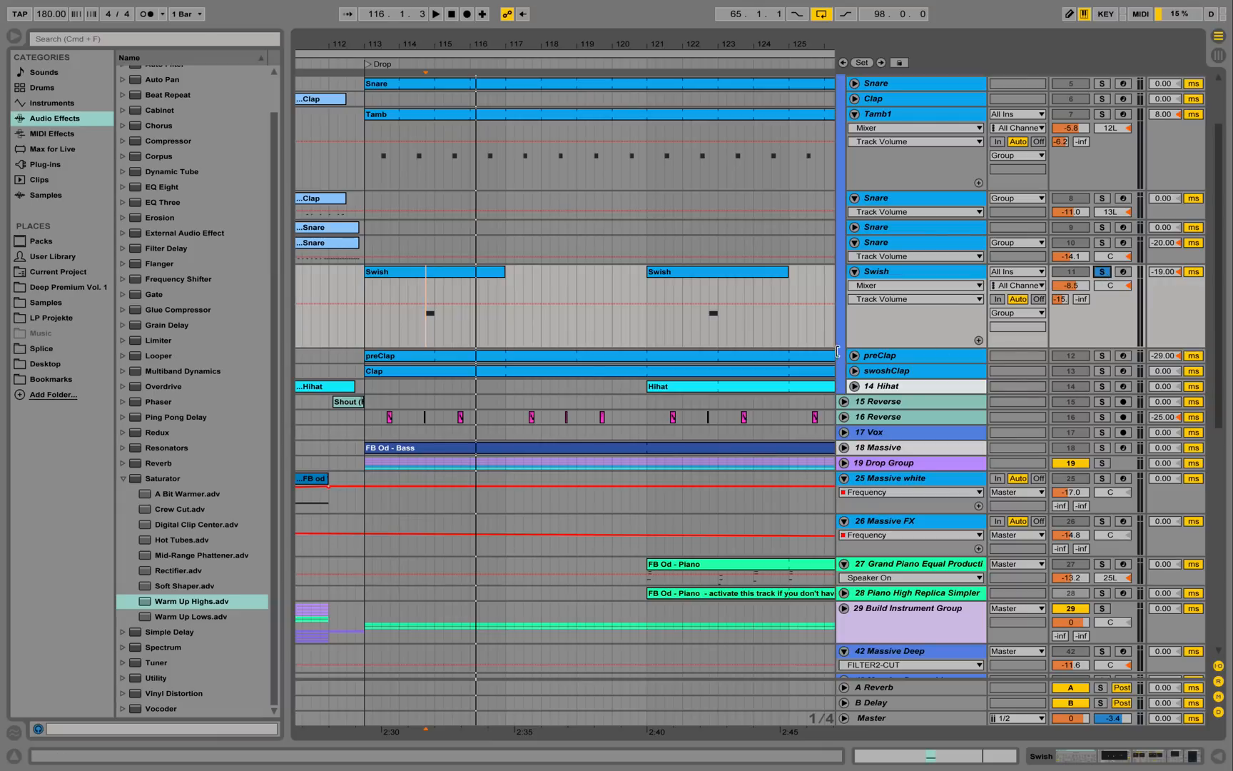
# Unfold and enlarge preClap, audition it soloed, then unsolo it and play from bar 113.
pyautogui.click(854, 356)
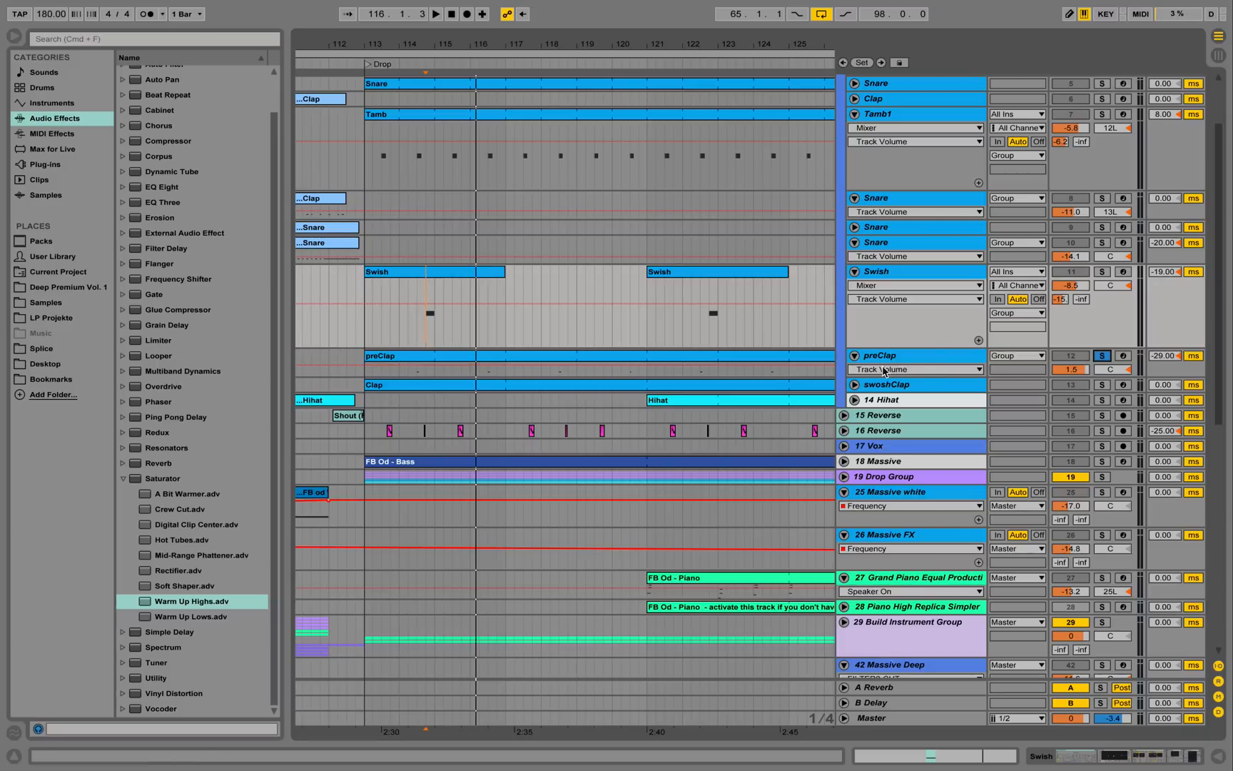
pyautogui.moveTo(915, 375); pyautogui.dragTo(926, 458)
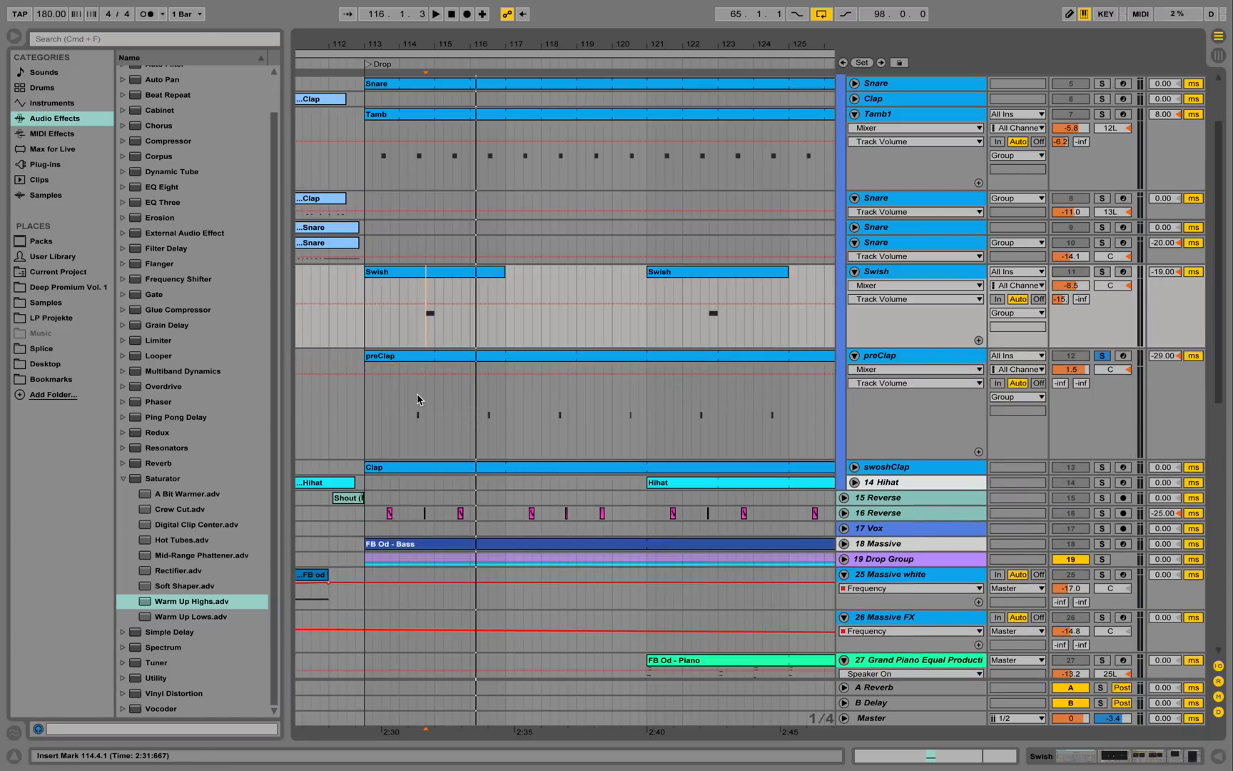
pyautogui.click(418, 393)
pyautogui.press('space')
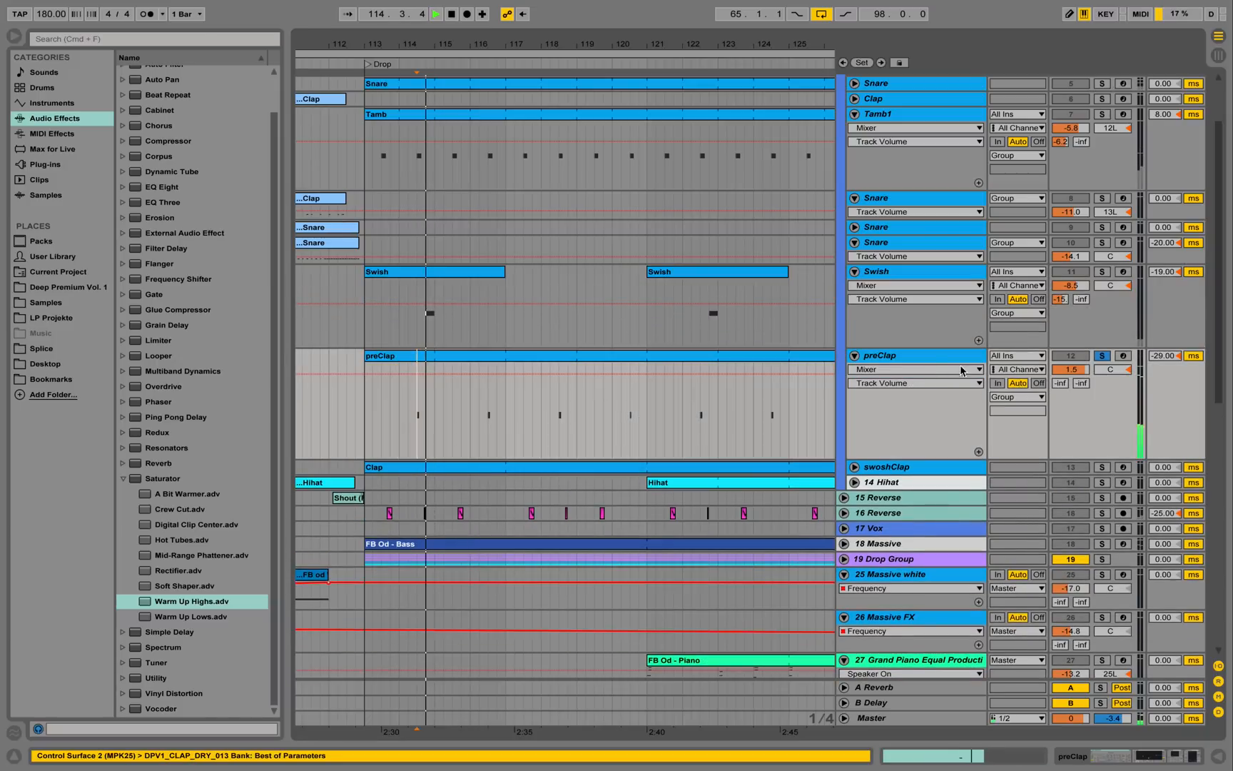
pyautogui.click(1176, 355)
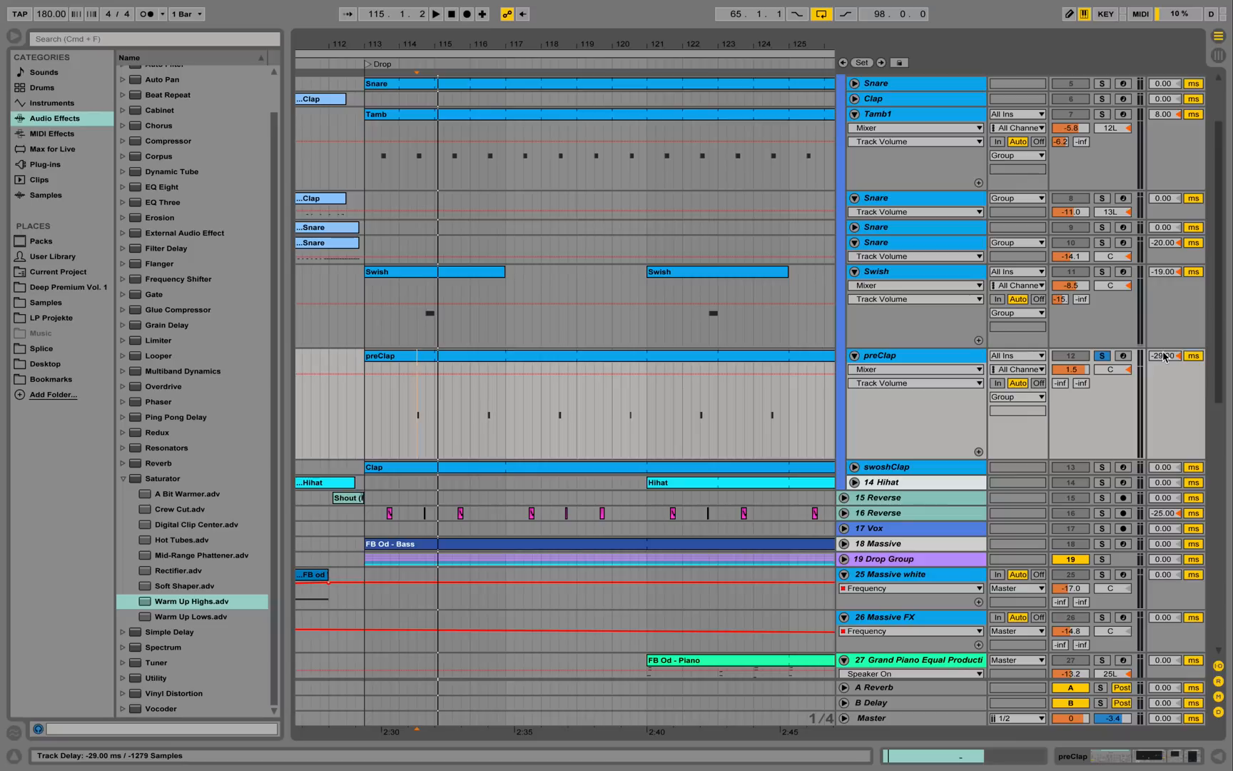
pyautogui.click(1104, 356)
pyautogui.click(371, 397)
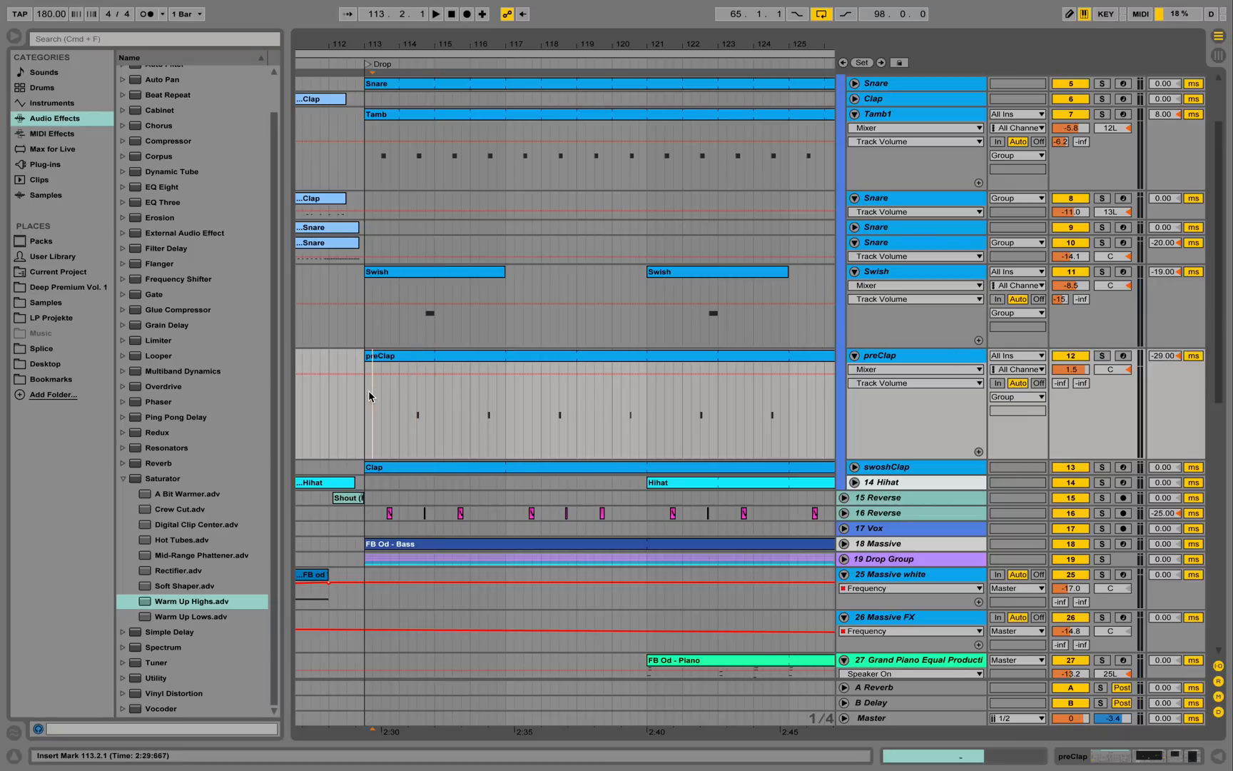
pyautogui.press('space')
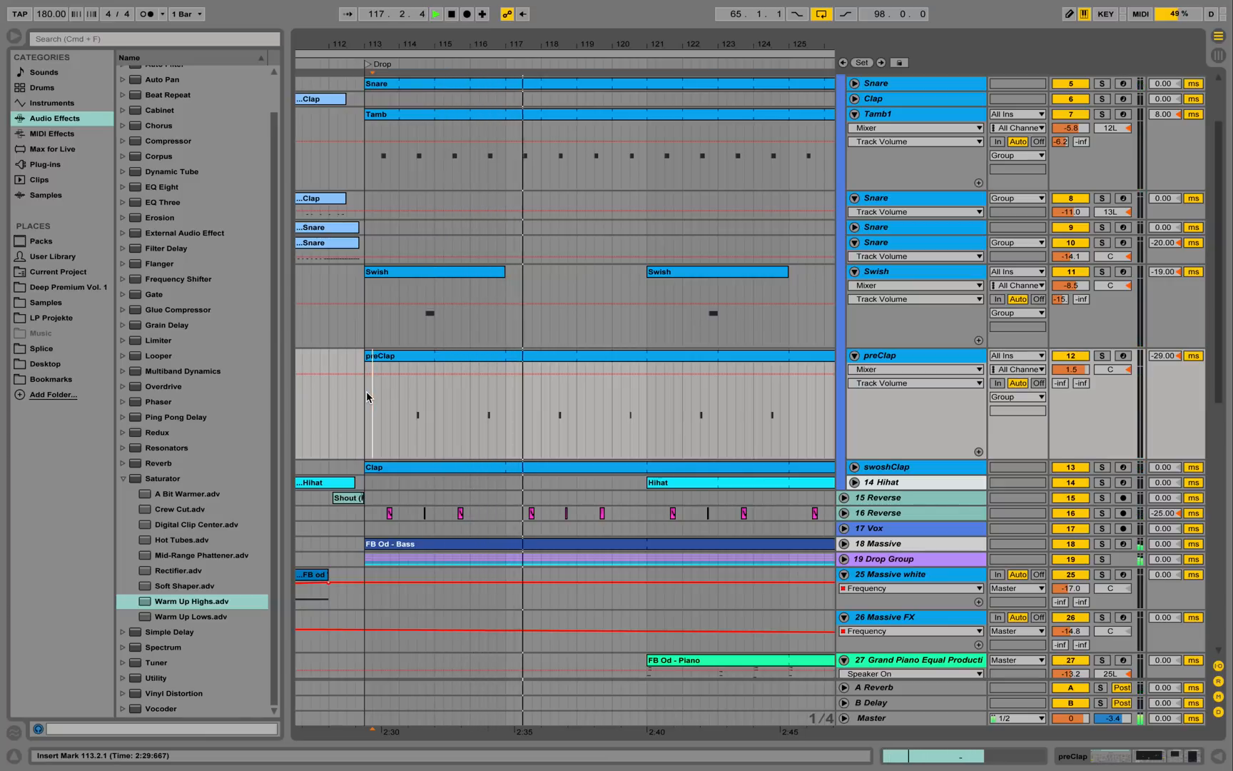
pyautogui.press('space')
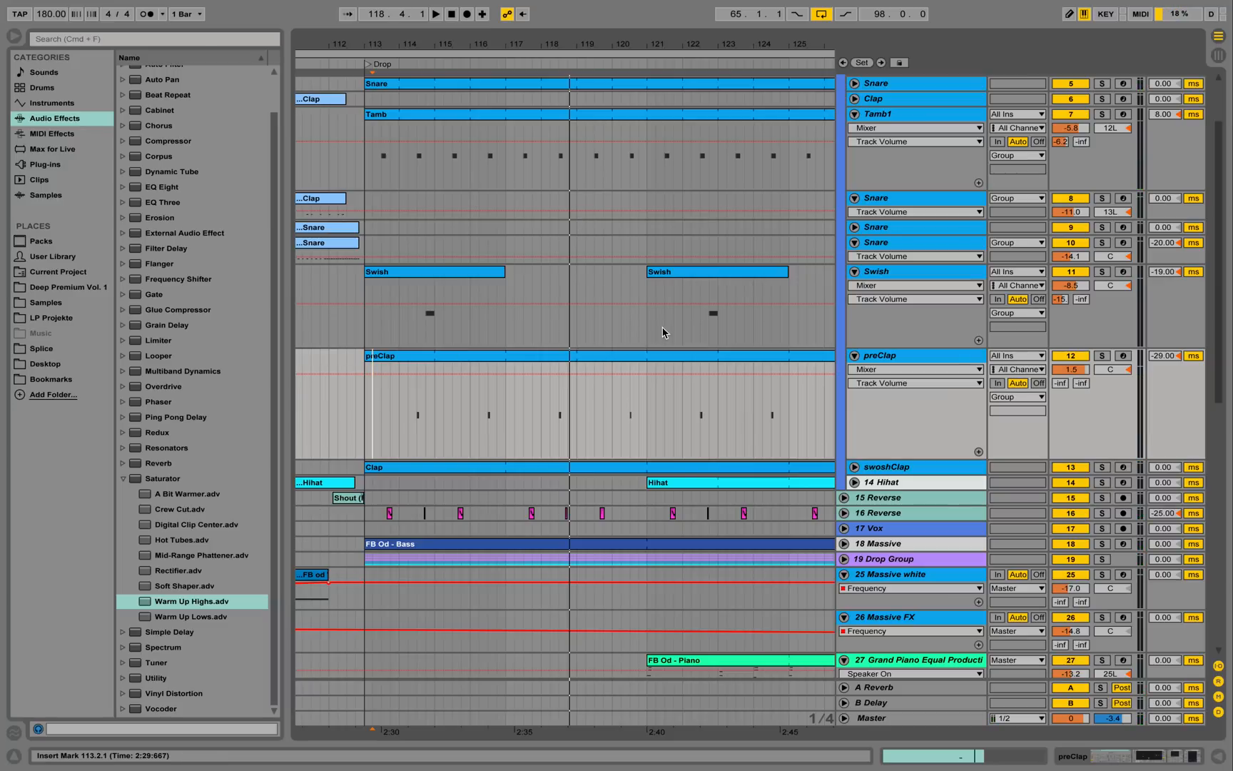
# Unfold swoshClap, solo it and play it within the drop.
pyautogui.click(854, 467)
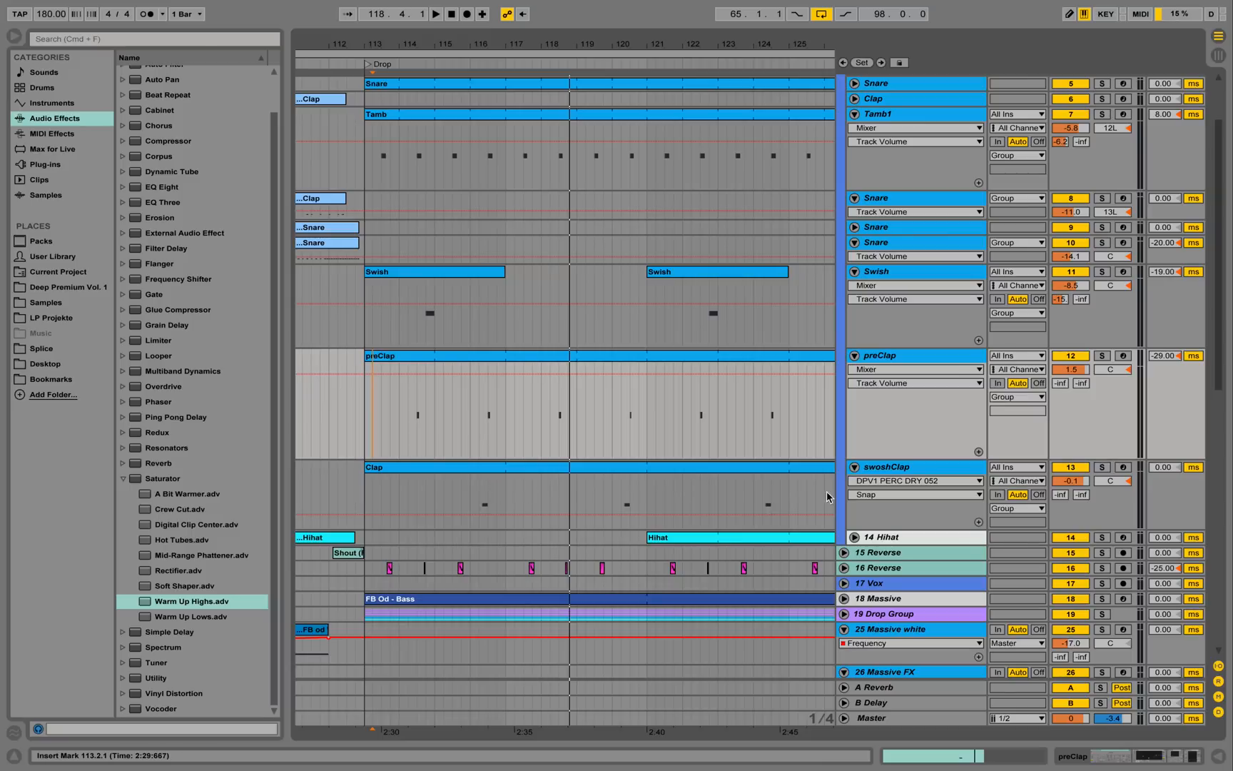
pyautogui.click(1102, 467)
pyautogui.click(480, 488)
pyautogui.press('space')
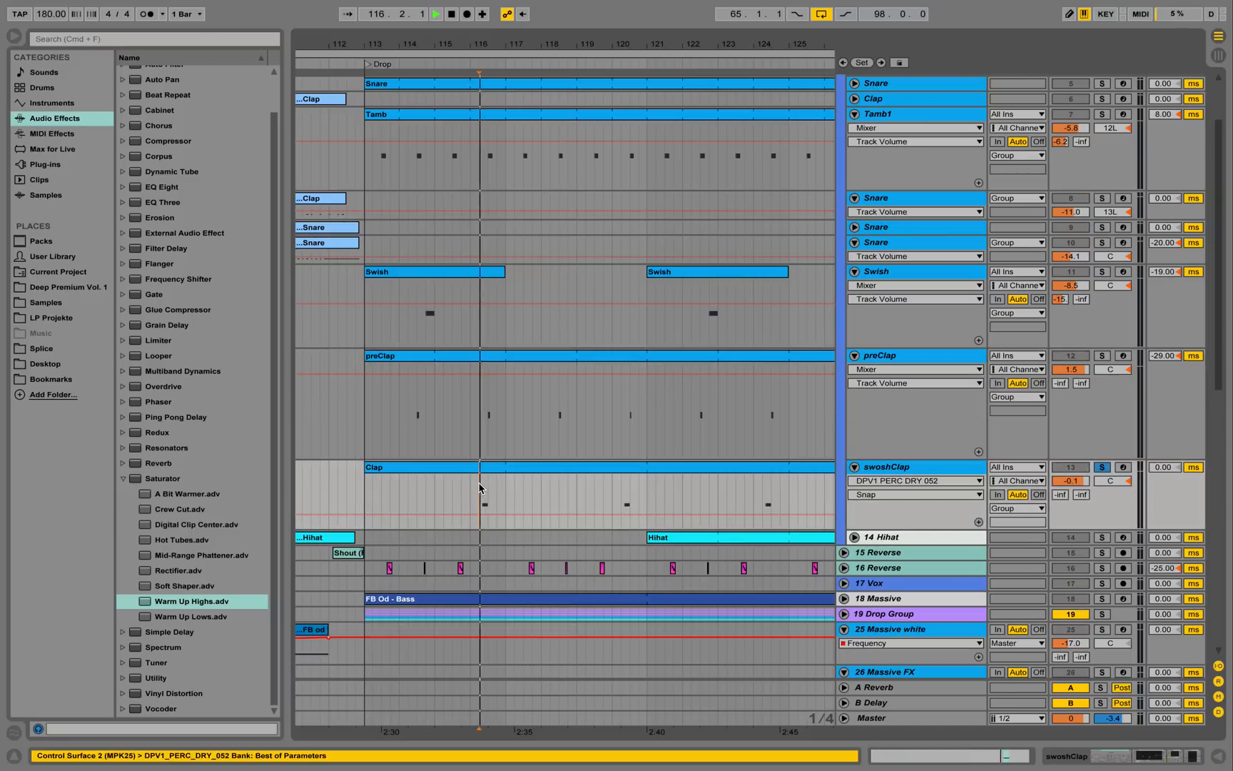
pyautogui.doubleClick(889, 470)
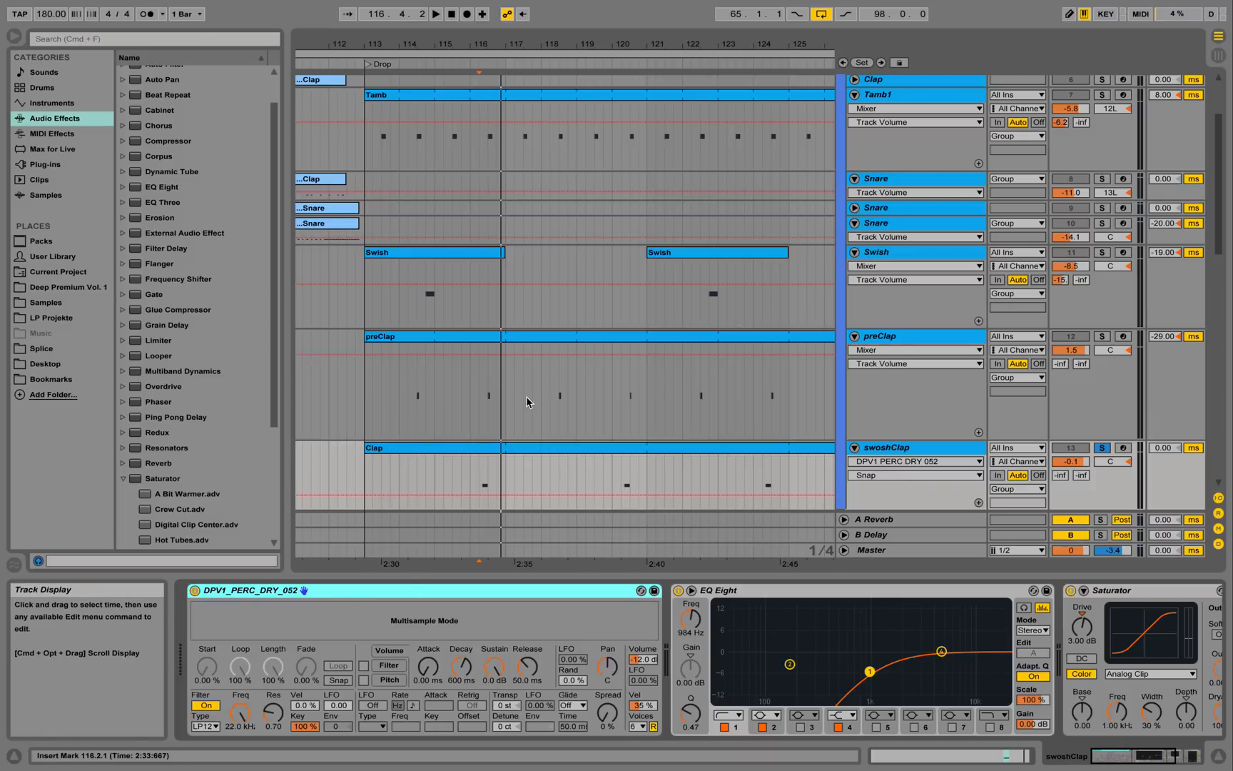
pyautogui.click(477, 450)
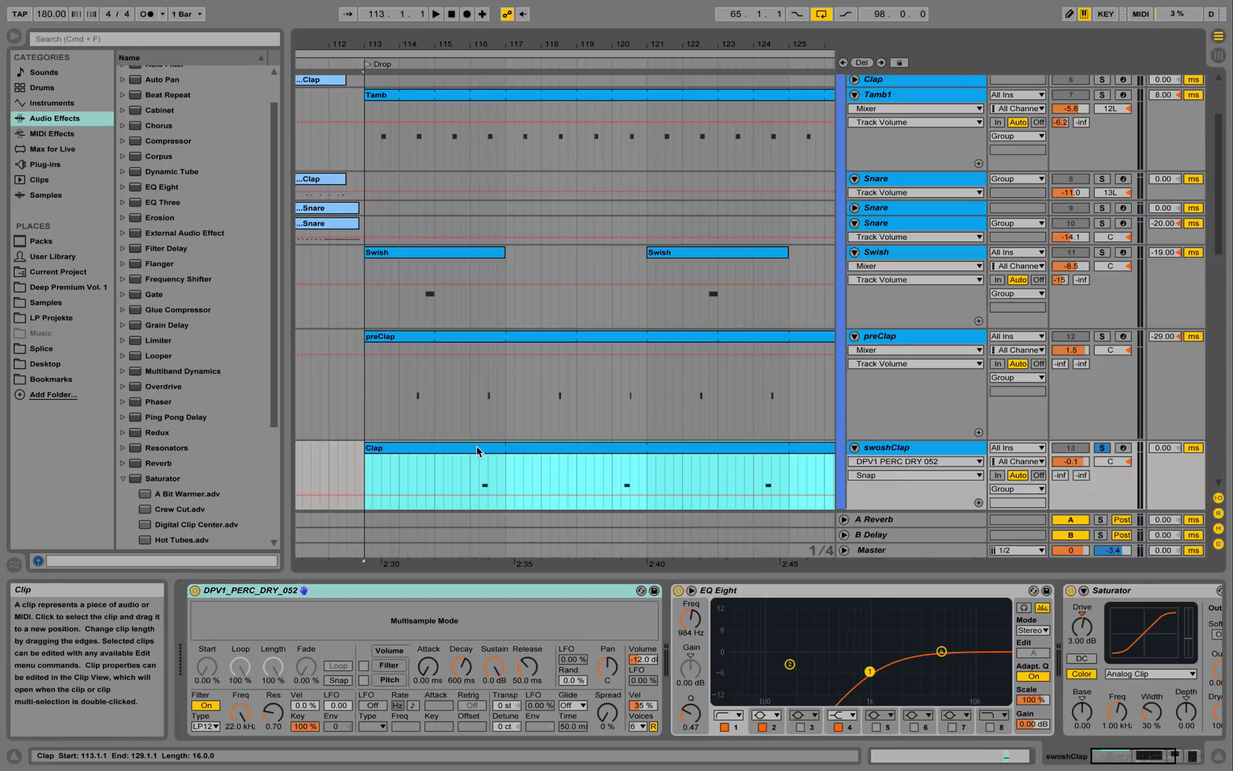
pyautogui.doubleClick(478, 450)
pyautogui.click(1097, 307)
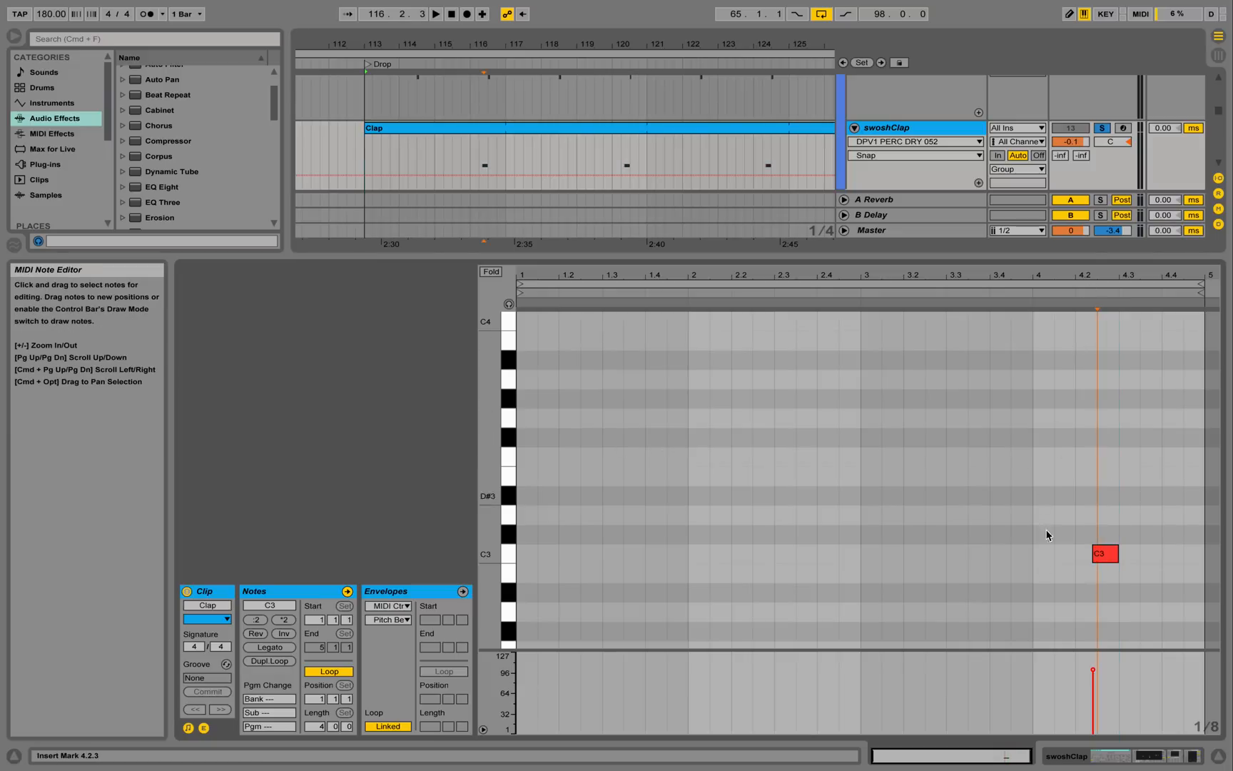
pyautogui.click(1219, 756)
pyautogui.scroll(2, 448, 210)
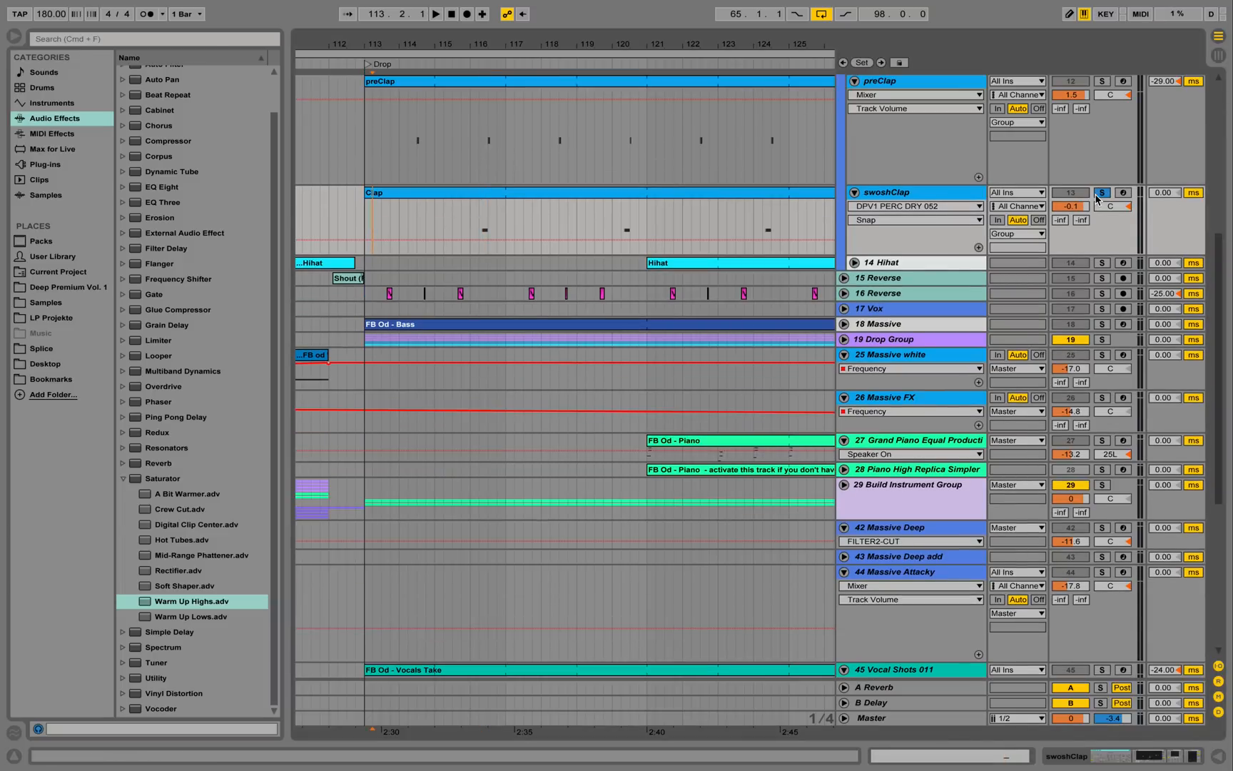
# Unfold and enlarge 14 Hihat, show its sampler chain, and play its clip's MIDI notes.
pyautogui.click(853, 262)
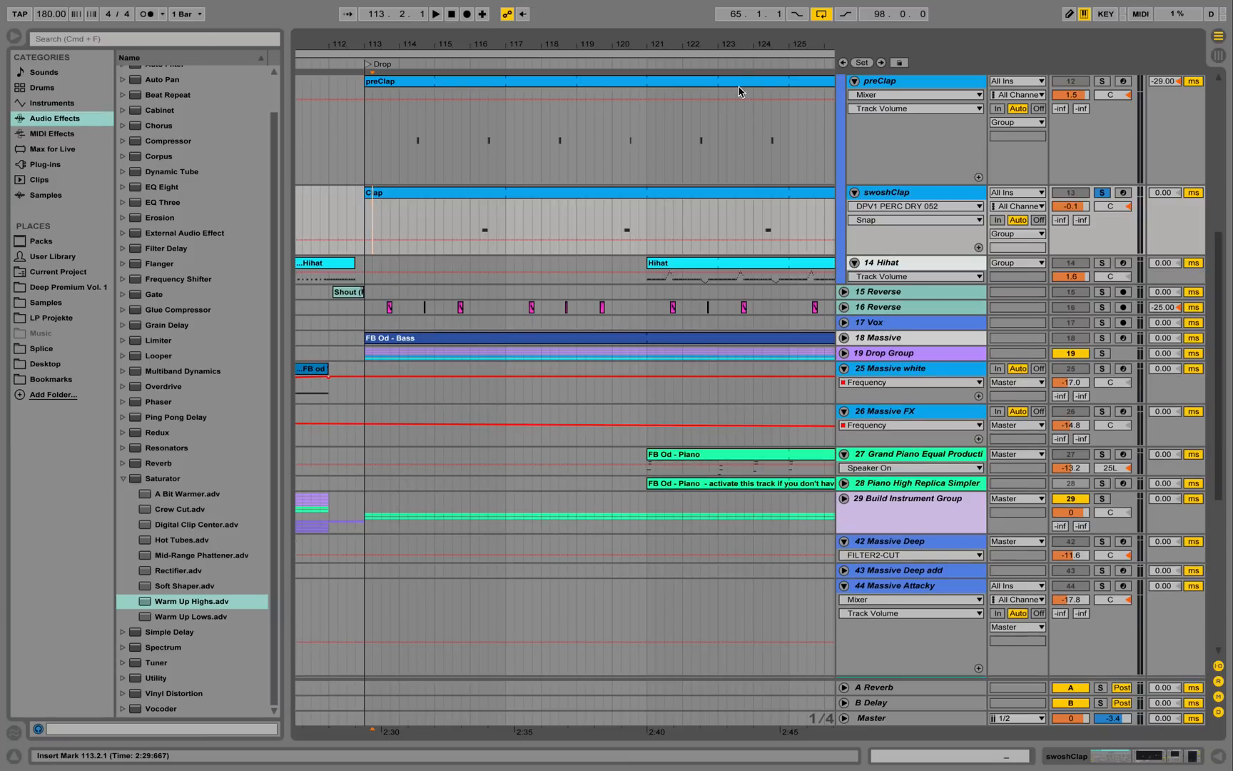
pyautogui.moveTo(738, 48); pyautogui.dragTo(489, 34)
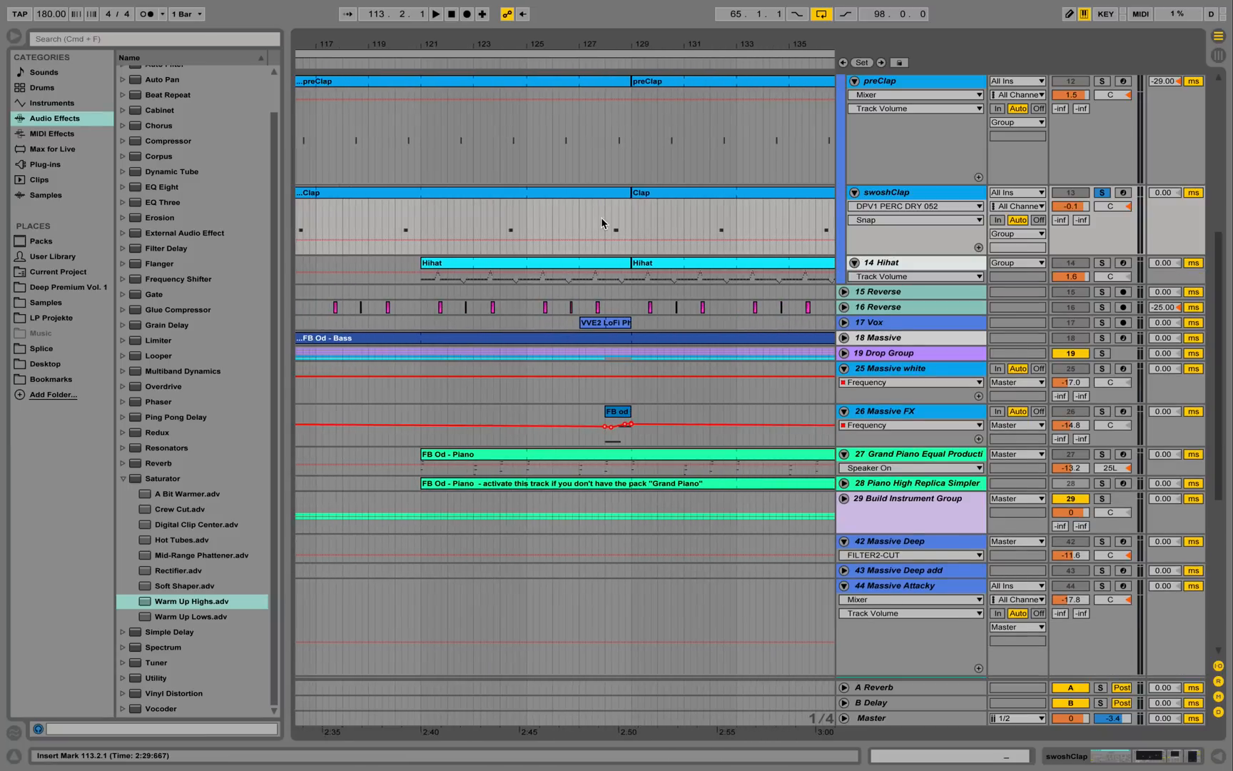
pyautogui.click(975, 270)
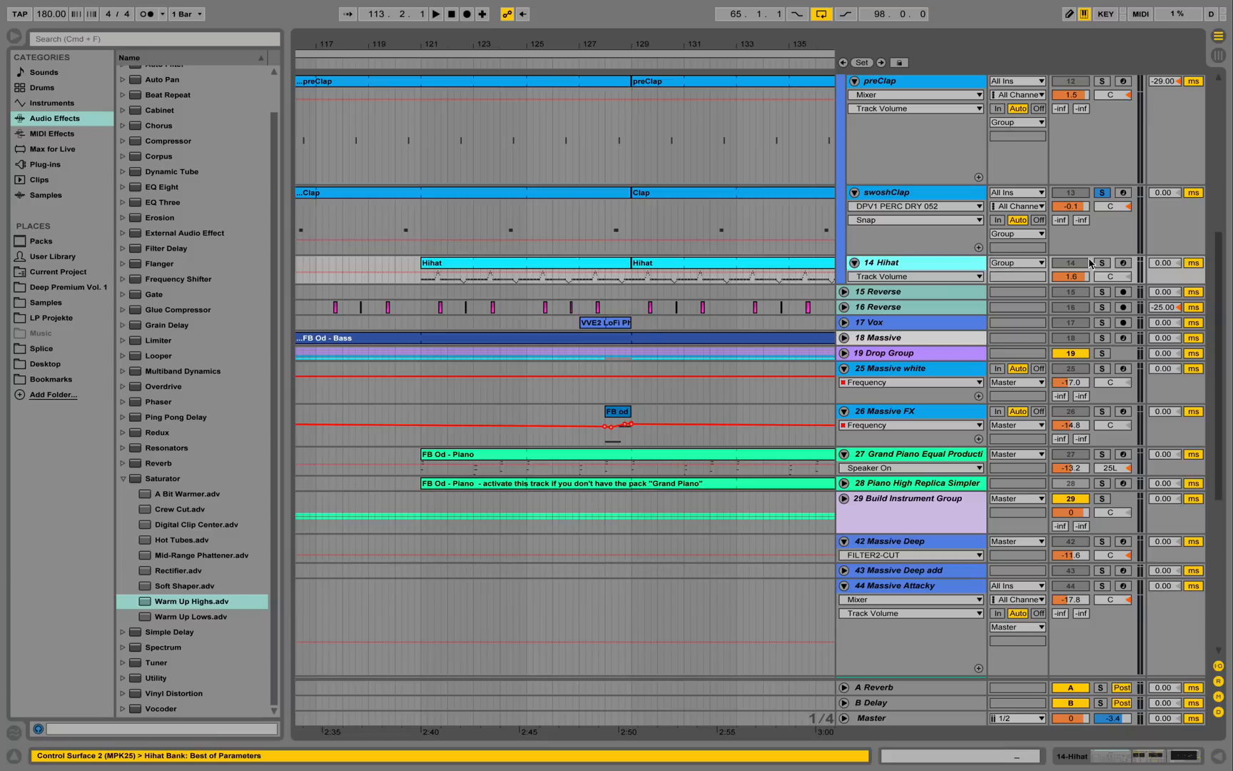
pyautogui.doubleClick(948, 268)
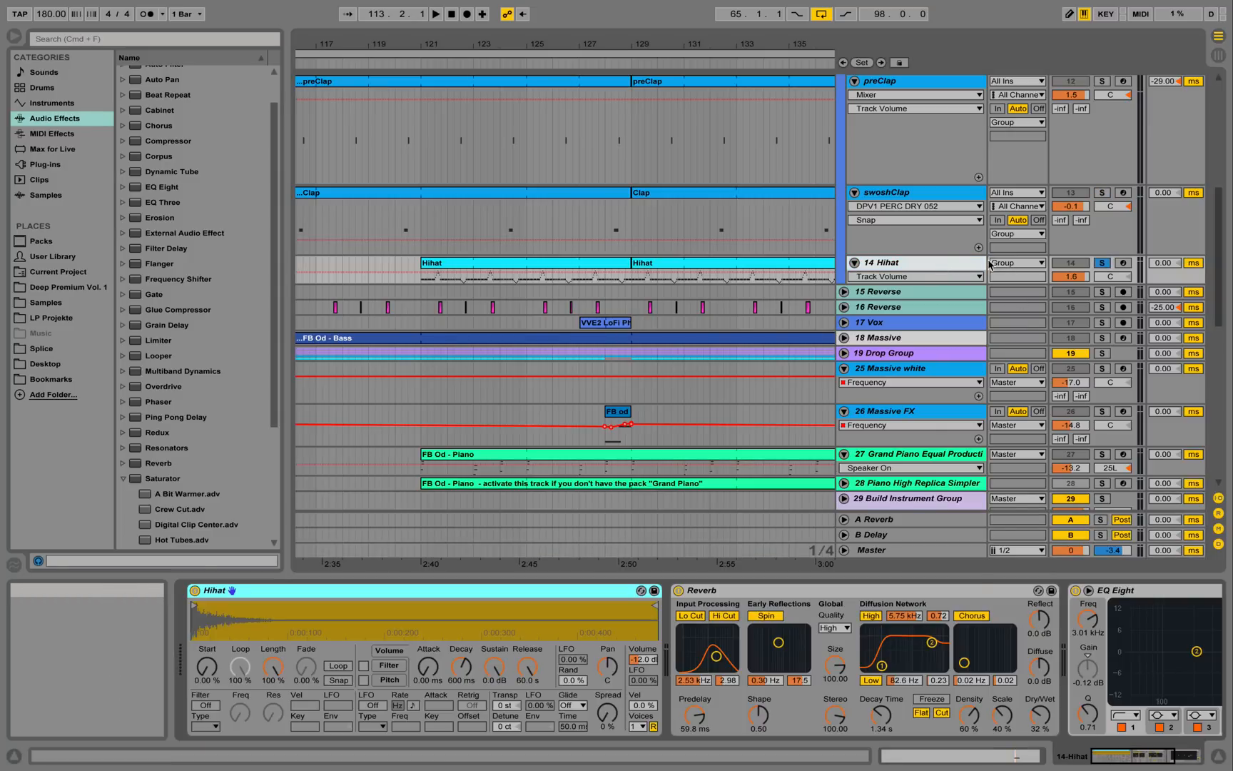
pyautogui.moveTo(960, 284); pyautogui.dragTo(960, 366)
pyautogui.doubleClick(483, 268)
pyautogui.press('space')
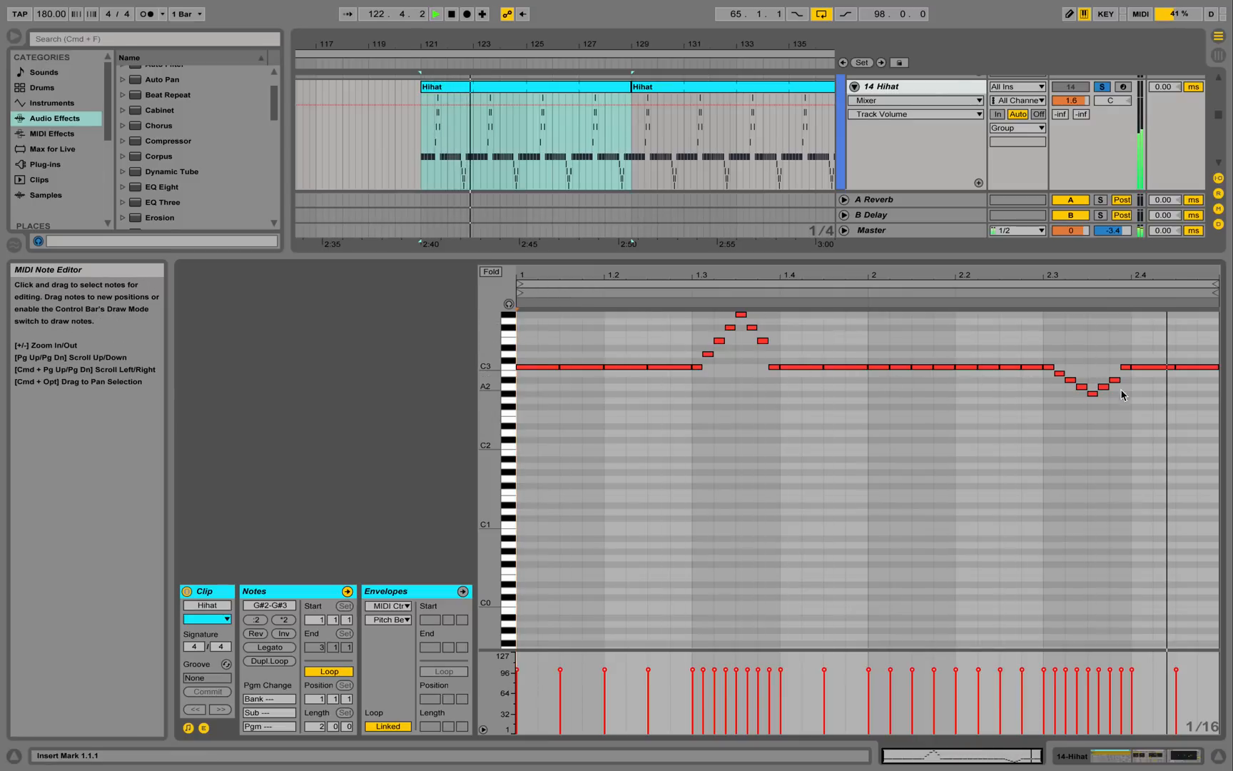
# Hide the editor, unsolo Hihat, play the full mix from bar 121 and fold Hihat.
pyautogui.click(1218, 757)
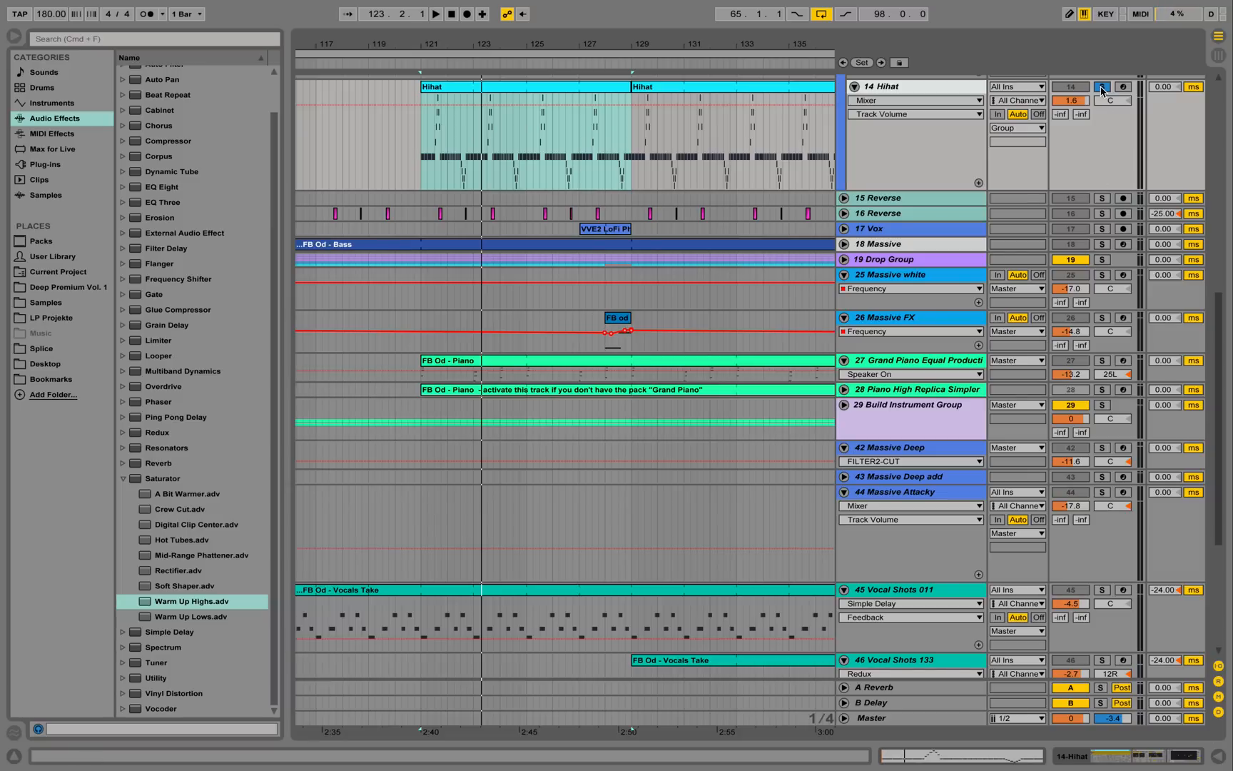
pyautogui.click(1103, 88)
pyautogui.press('space')
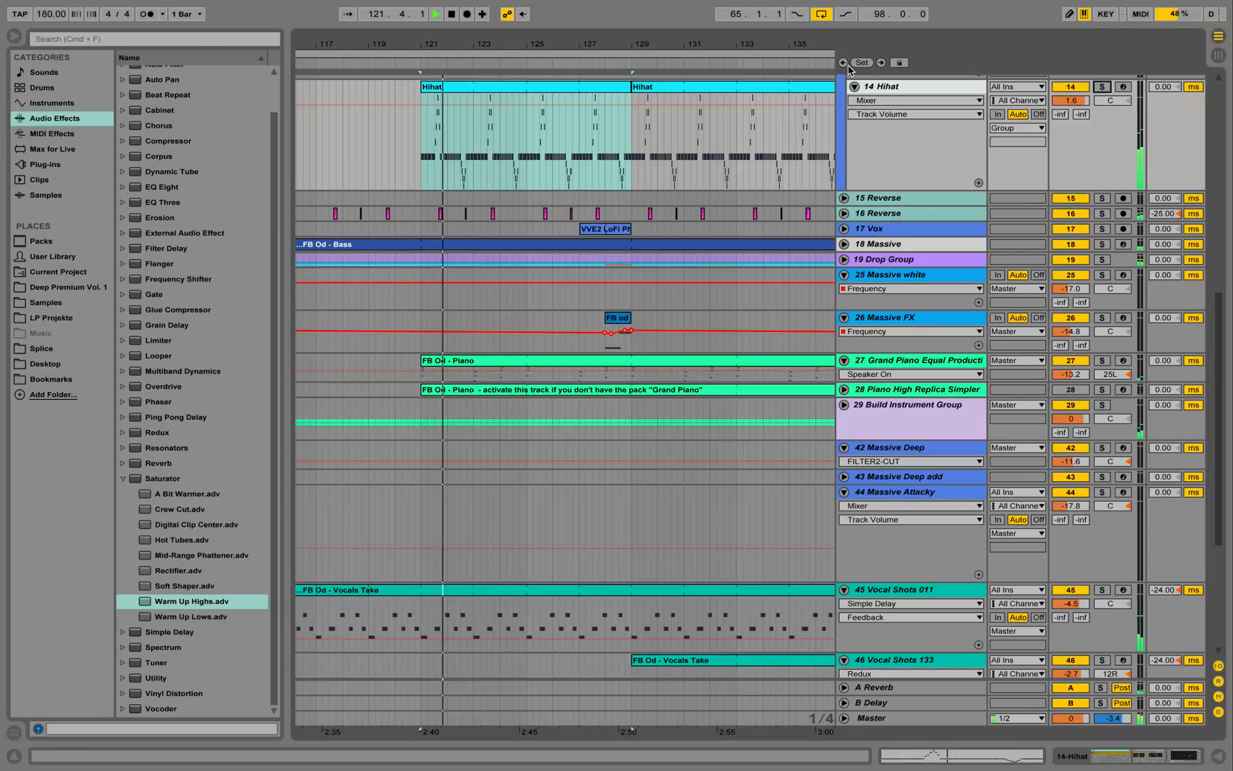
pyautogui.click(854, 86)
pyautogui.scroll(2, 764, 174)
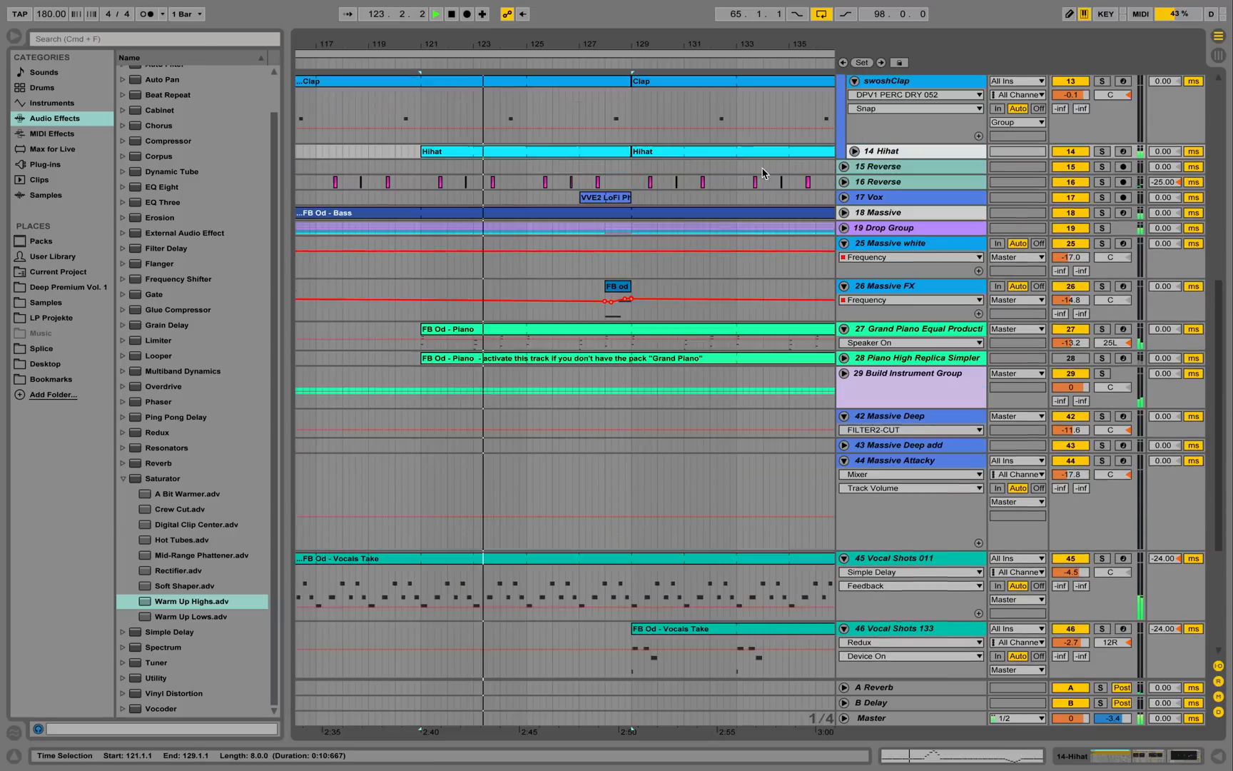
pyautogui.scroll(2, 763, 174)
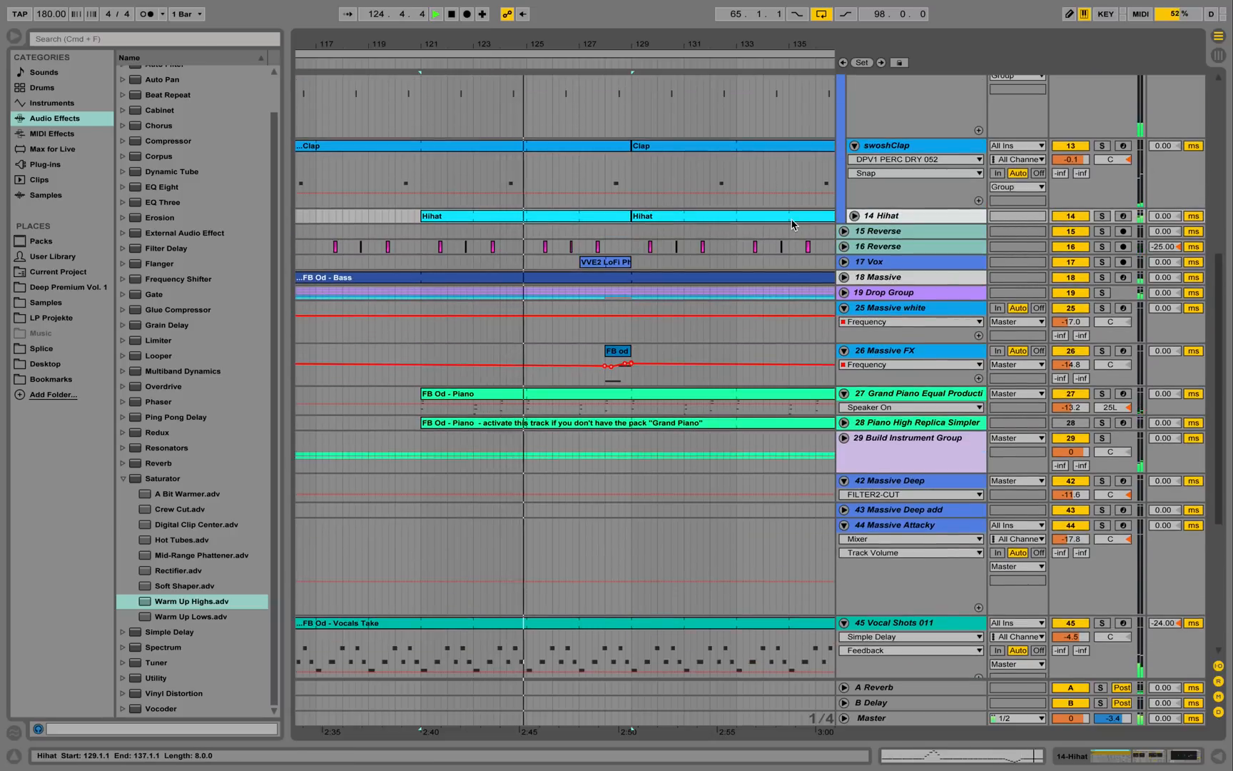
# Unfold 16 Reverse and zoom in around bar 121 with the start at 121.2.1.
pyautogui.click(845, 247)
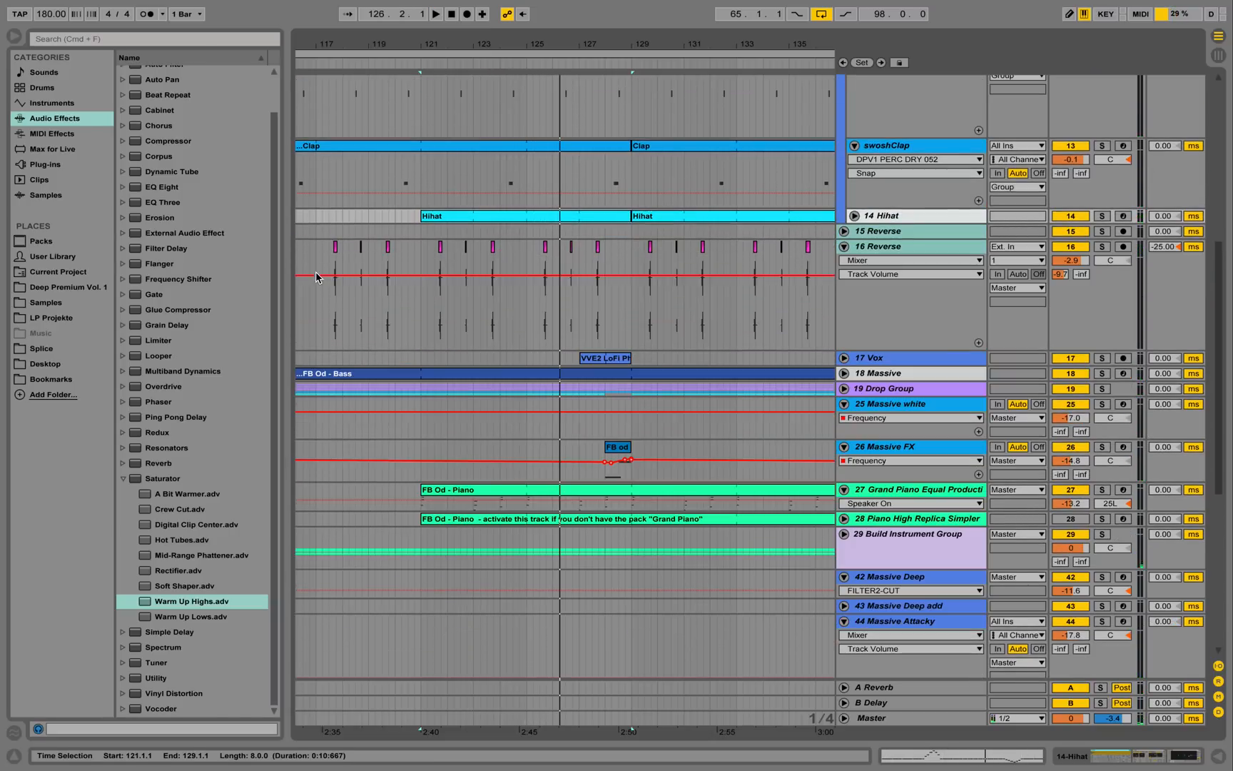
pyautogui.click(426, 294)
pyautogui.moveTo(426, 44); pyautogui.dragTo(426, 85)
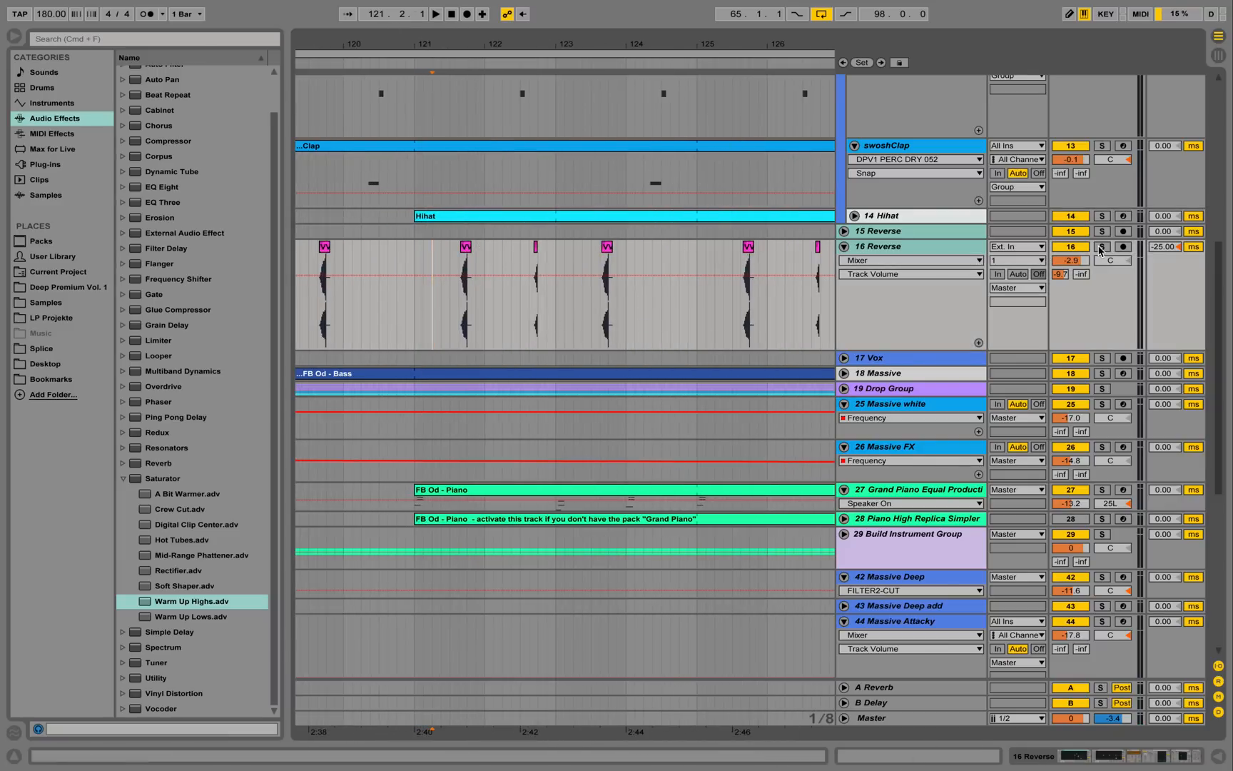
# Audition 16 Reverse soloed, then unsolo, replay the full mix and zoom out to bars 115–137.
pyautogui.click(1101, 247)
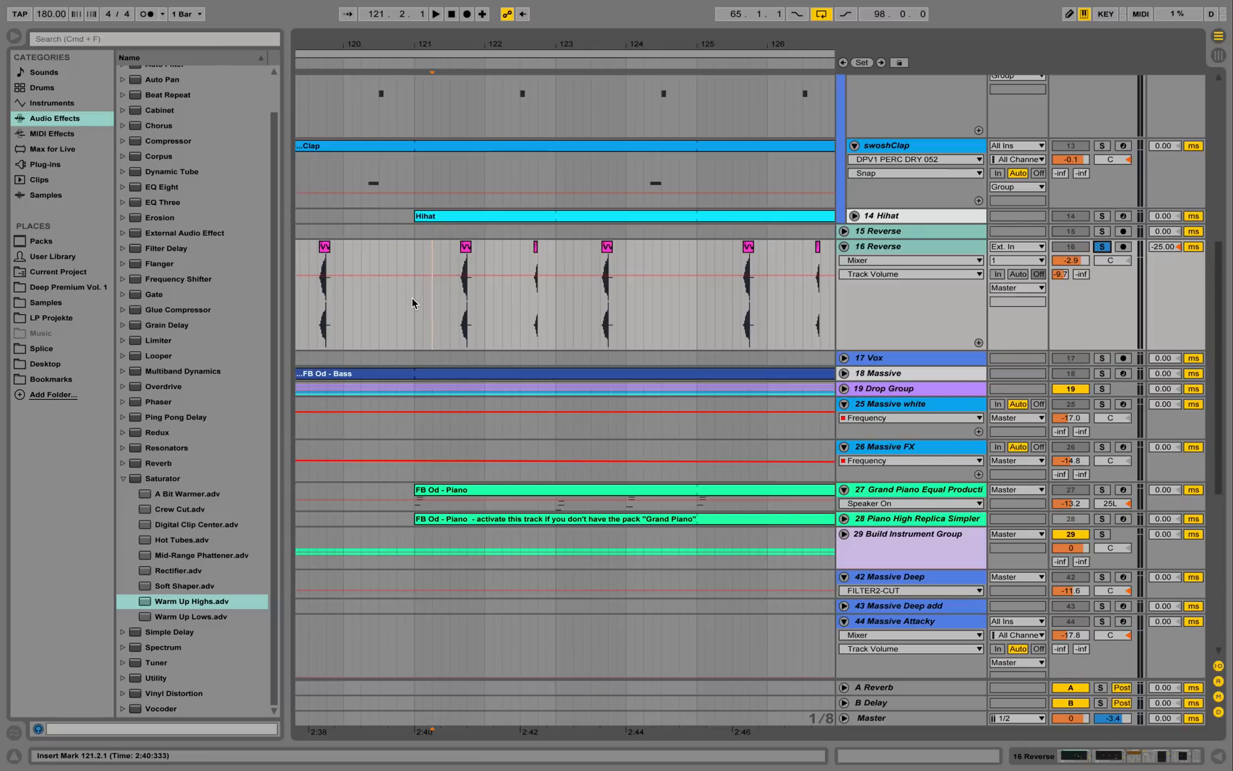
pyautogui.press('space')
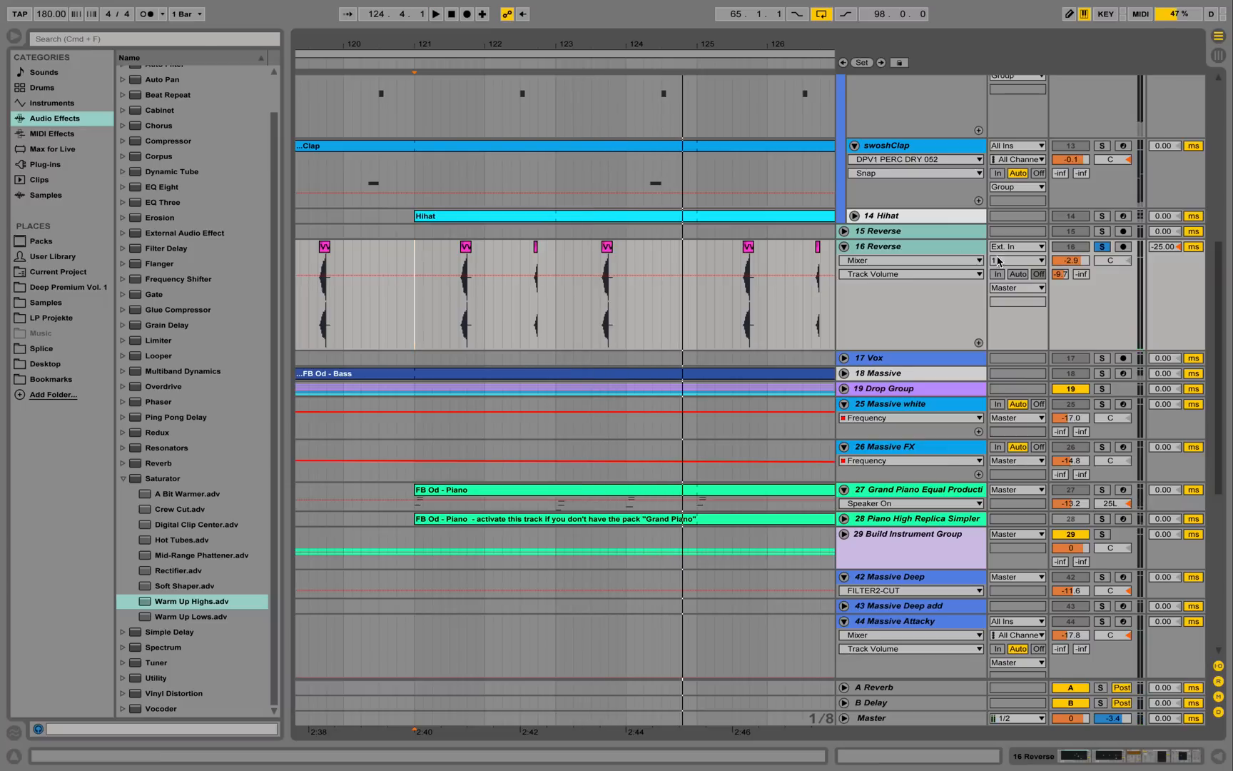
pyautogui.click(1100, 251)
pyautogui.press('space')
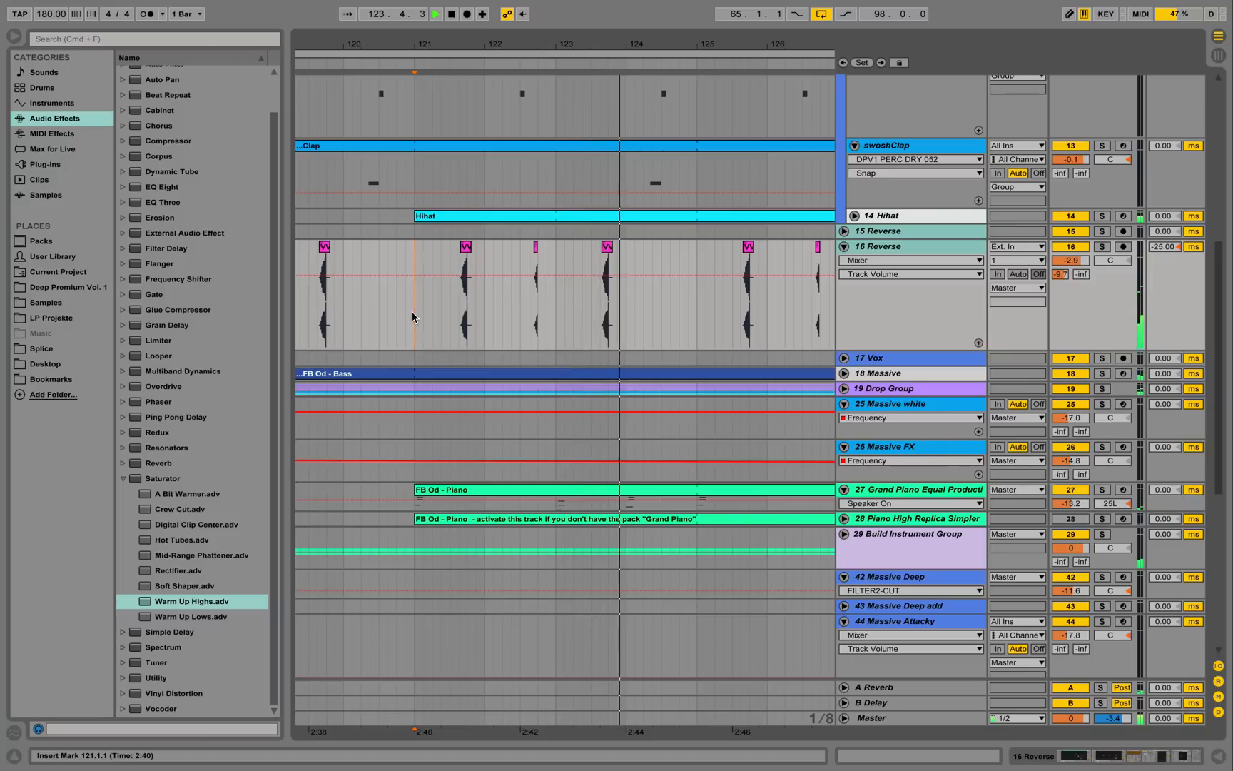
pyautogui.press('space')
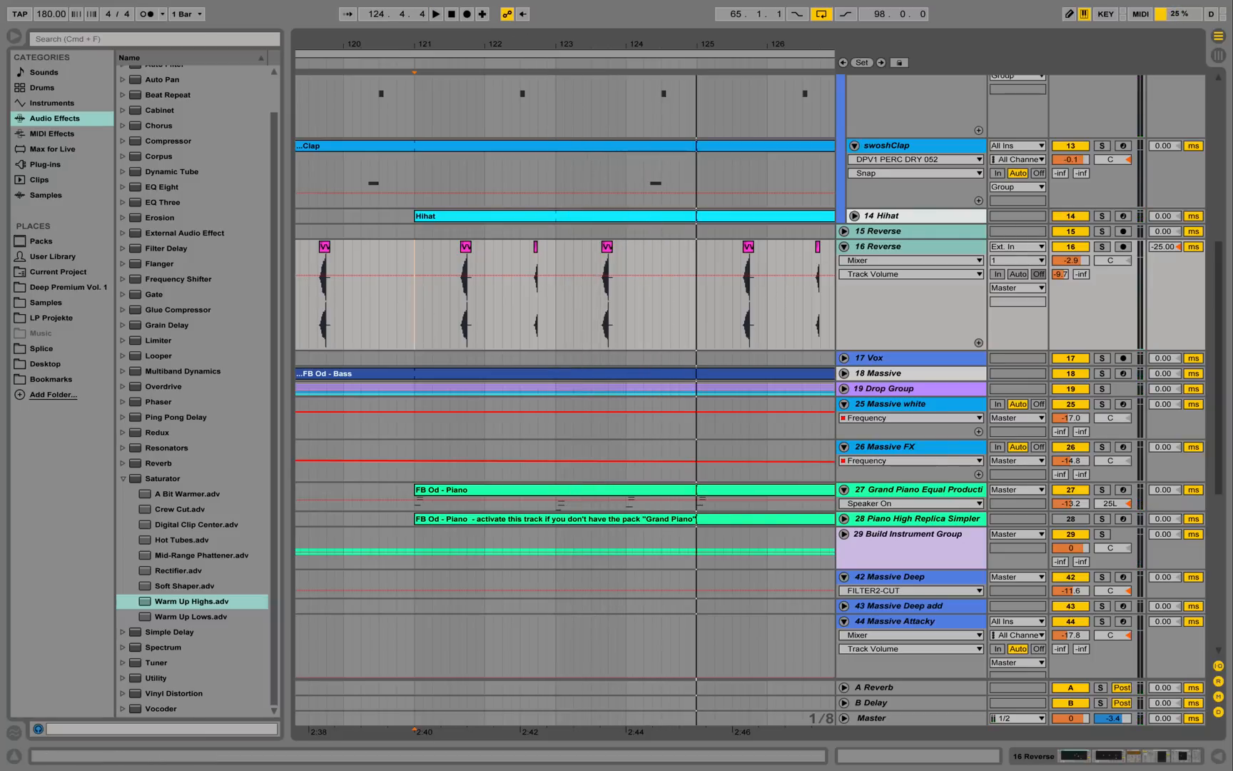
pyautogui.moveTo(496, 66); pyautogui.dragTo(497, 56)
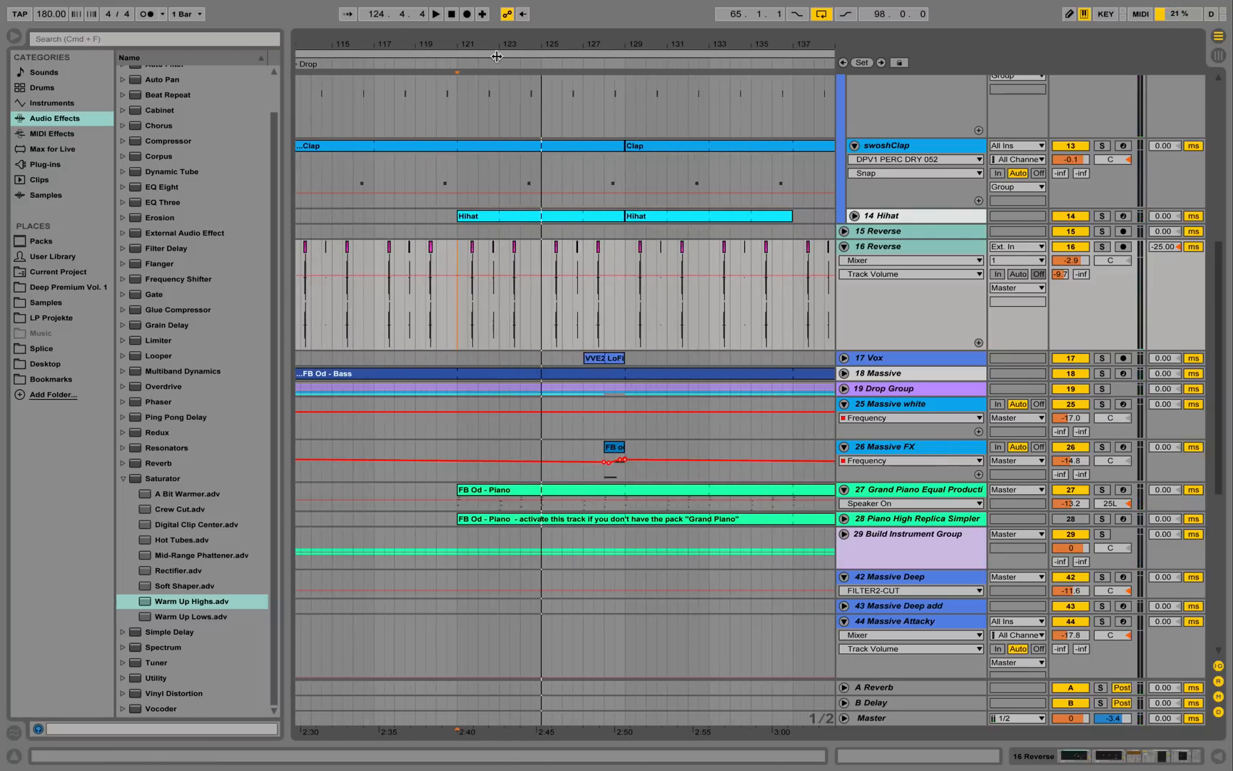
# Unfold and solo 17 Vox, show its devices, stop playback and zoom out to the whole song.
pyautogui.click(863, 359)
pyautogui.click(845, 358)
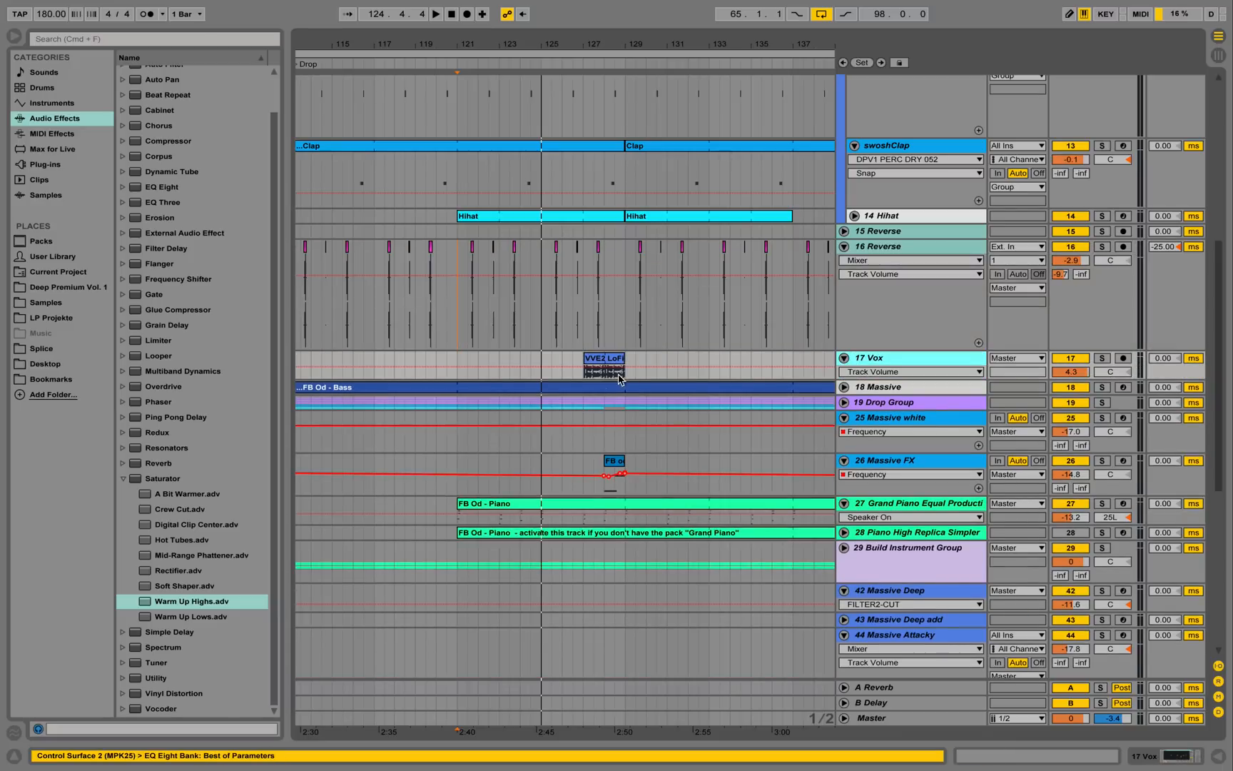
pyautogui.click(588, 378)
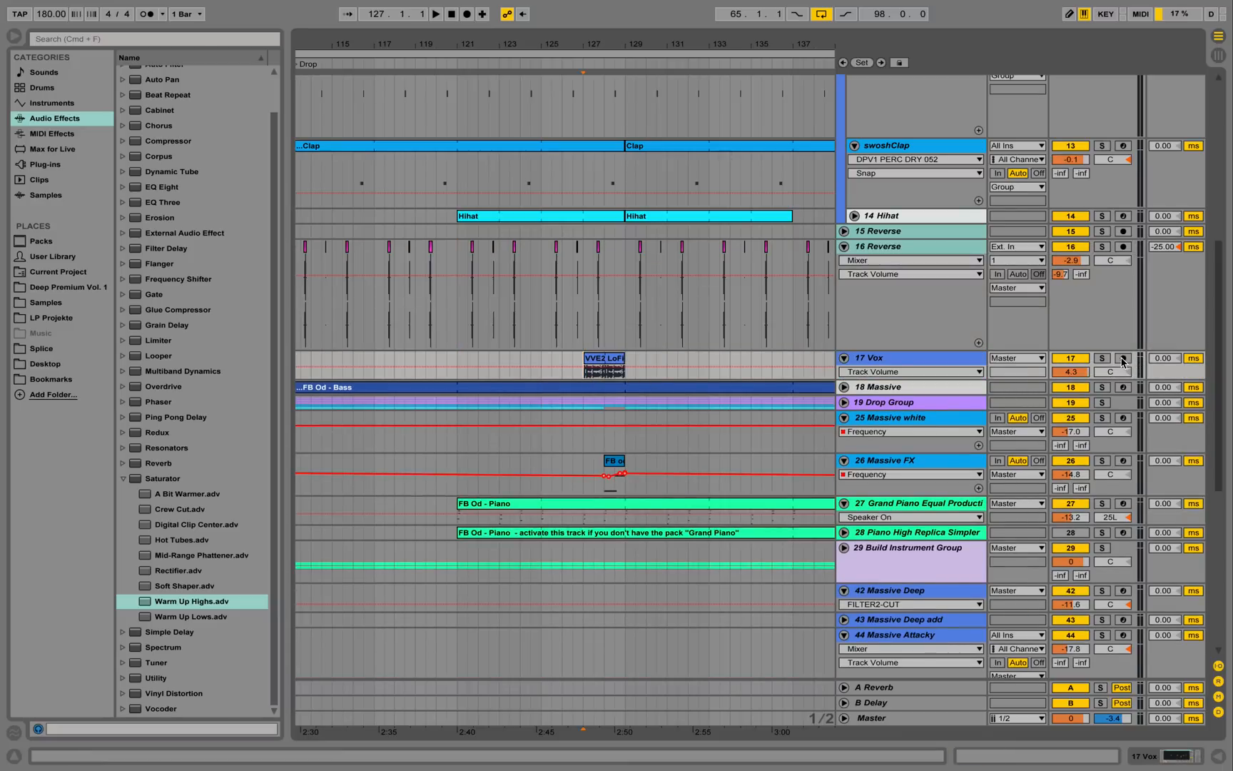
pyautogui.click(1103, 358)
pyautogui.click(905, 359)
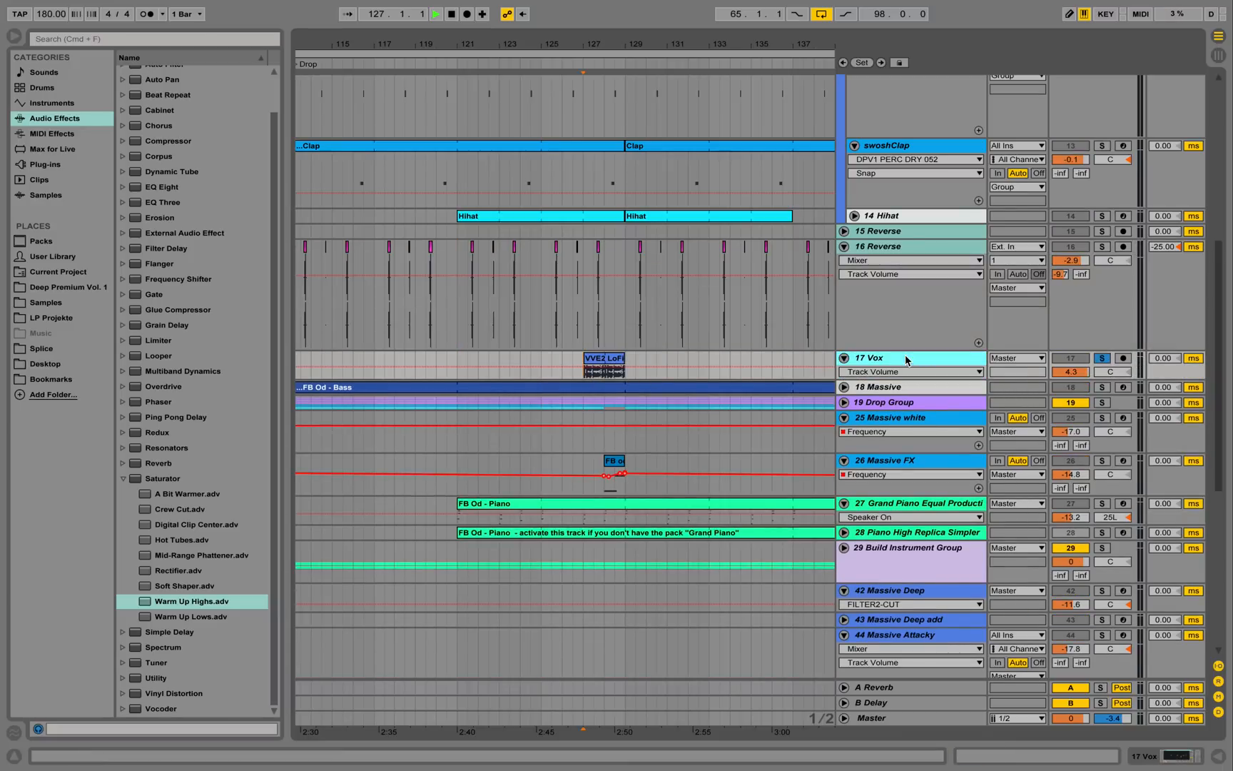
pyautogui.doubleClick(907, 359)
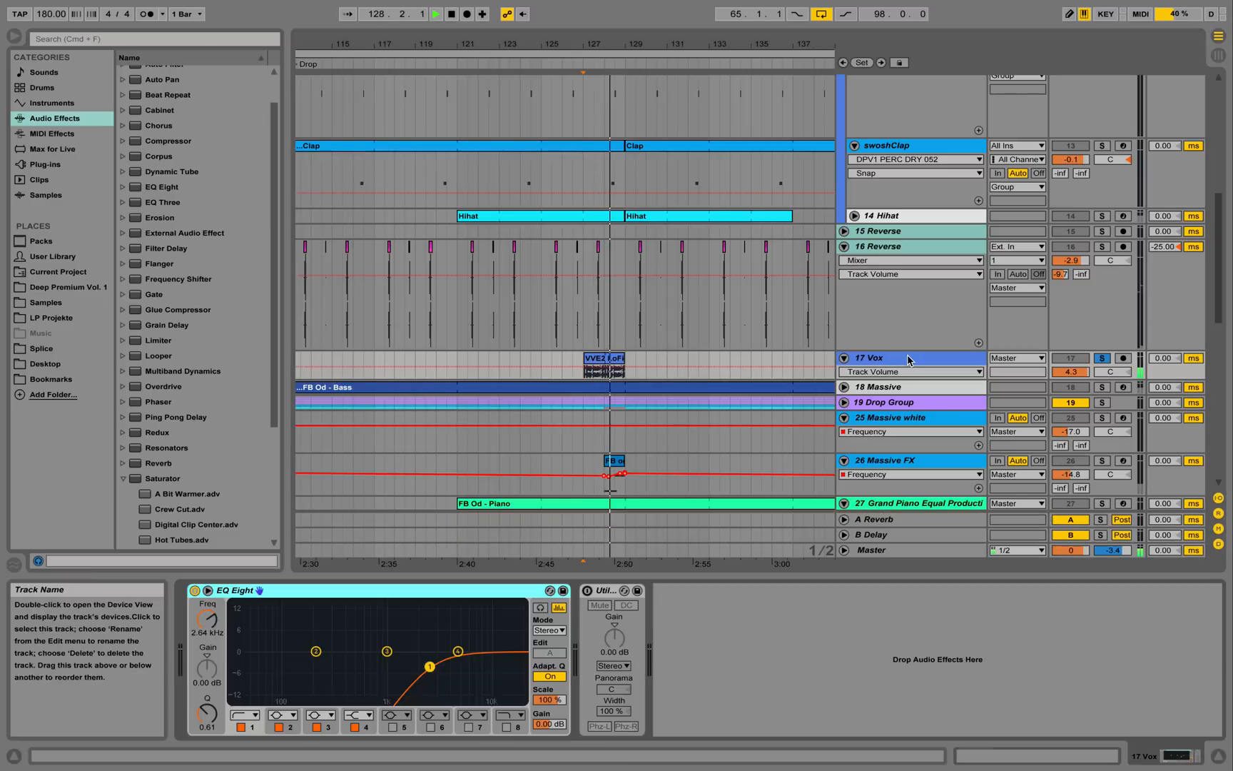
pyautogui.press('space')
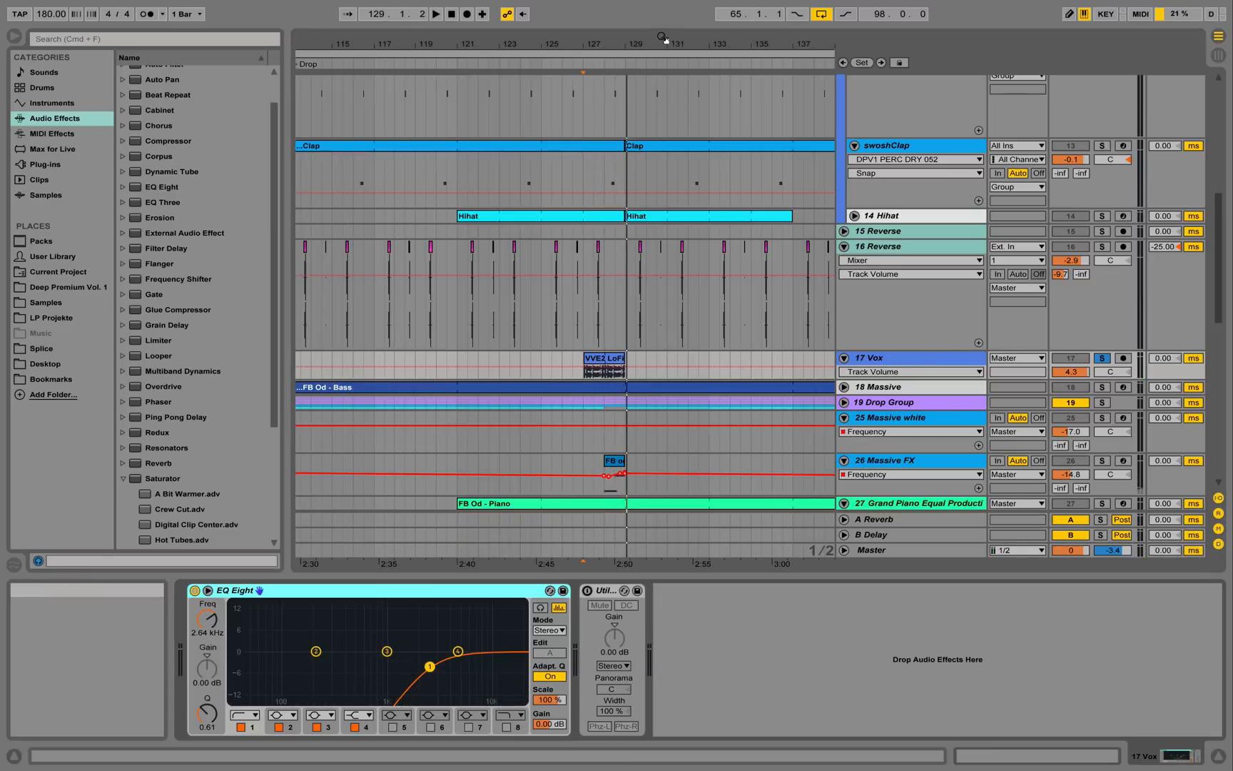
pyautogui.moveTo(665, 40); pyautogui.dragTo(661, 7)
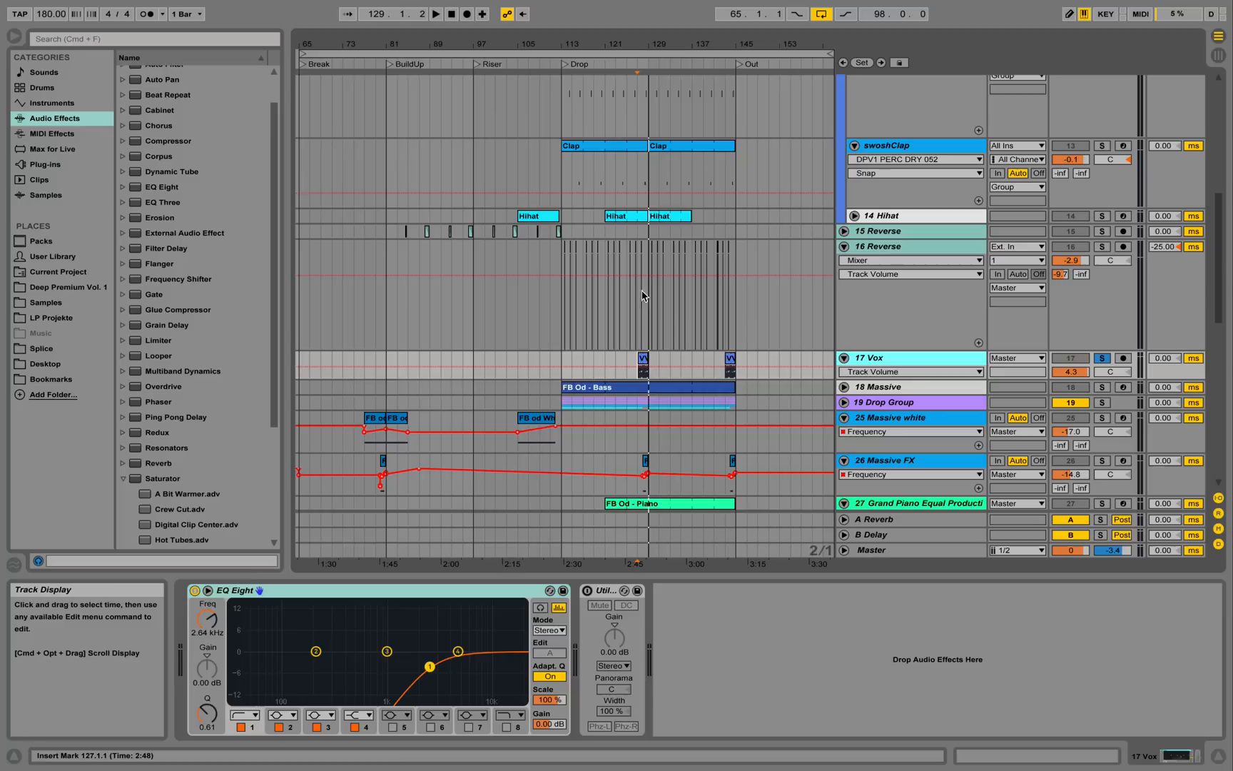
# Fold 16 Reverse showing its EQ Eight, Auto Pan and Compressor chain, unsolo Vox and play.
pyautogui.click(845, 248)
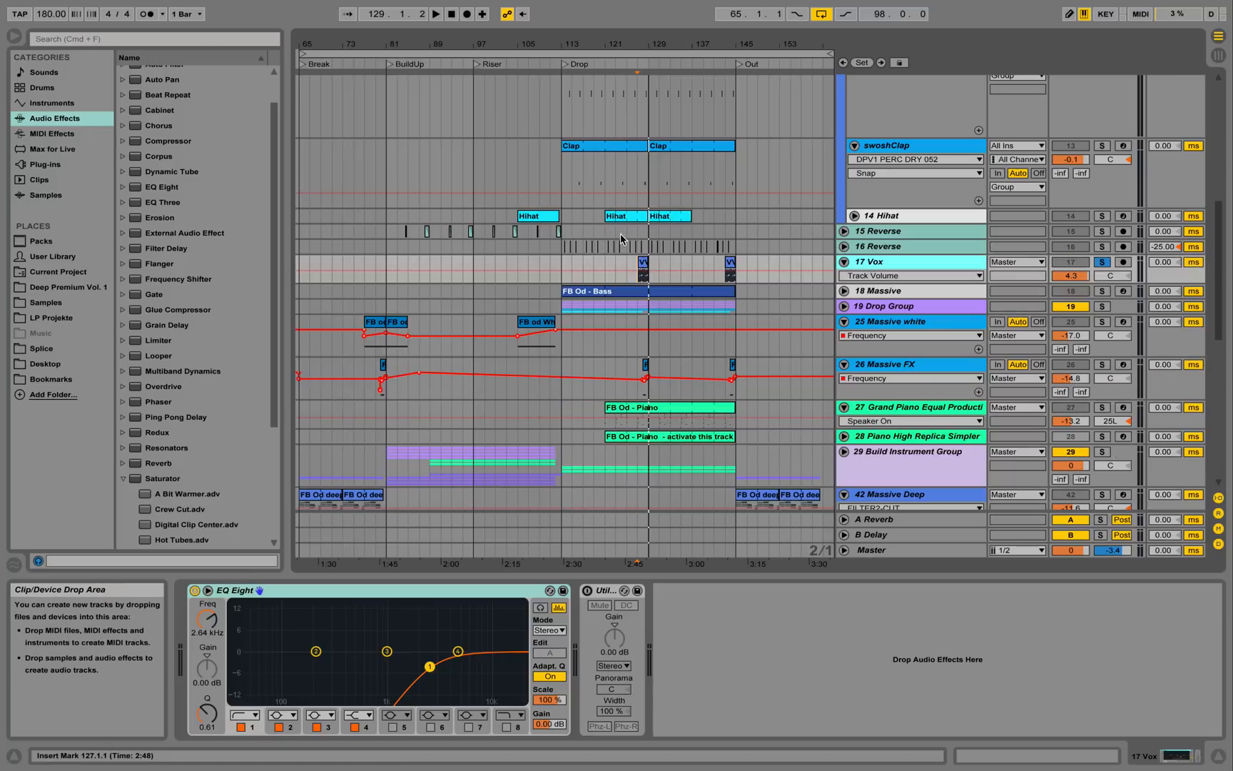
pyautogui.click(627, 241)
pyautogui.click(1102, 262)
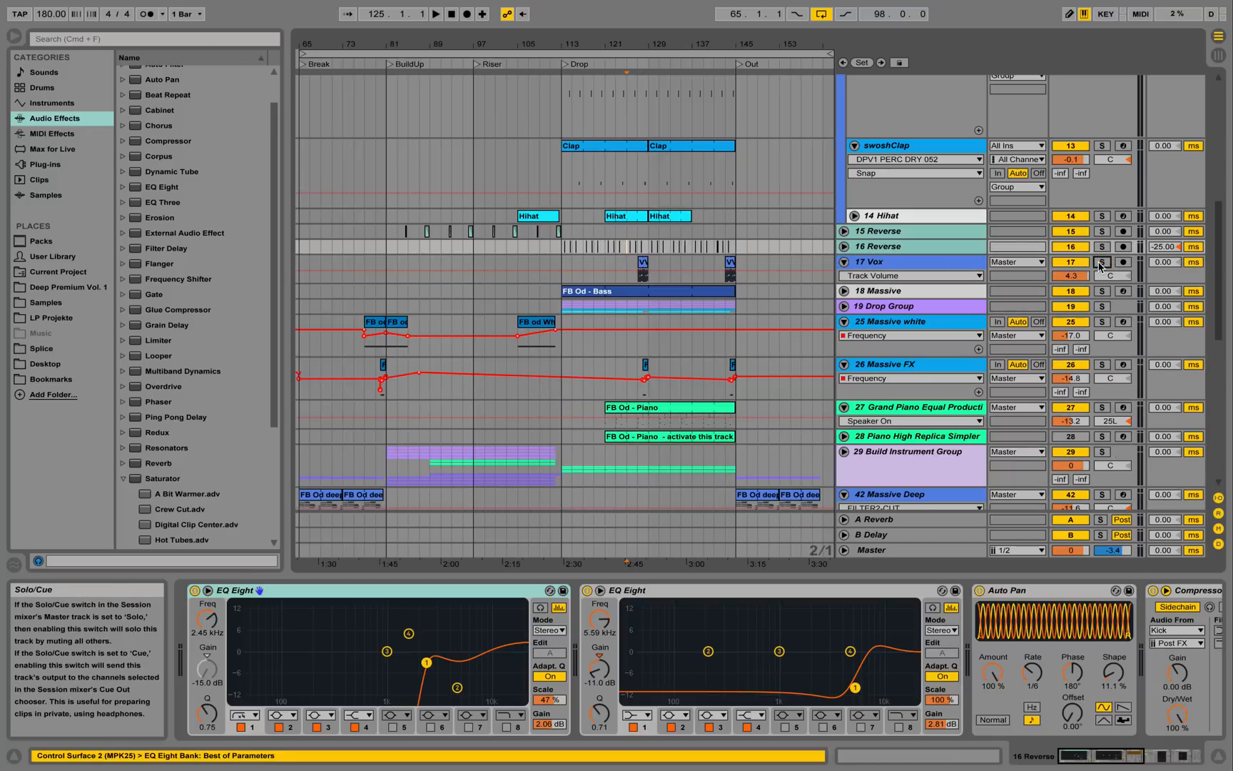
pyautogui.press('space')
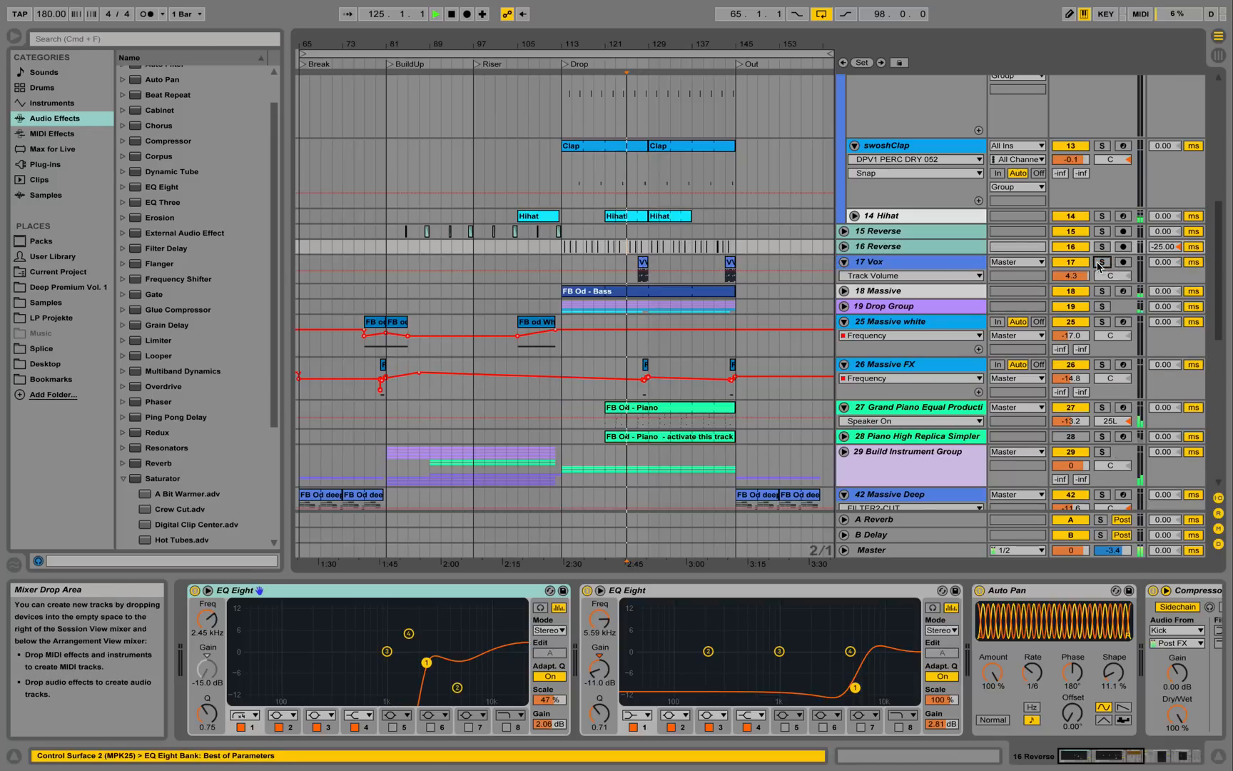
# Fold the 17 Vox track, the Drums group, and tracks 25 Massive white and 26 Massive FX.
pyautogui.click(845, 264)
pyautogui.scroll(3, 862, 222)
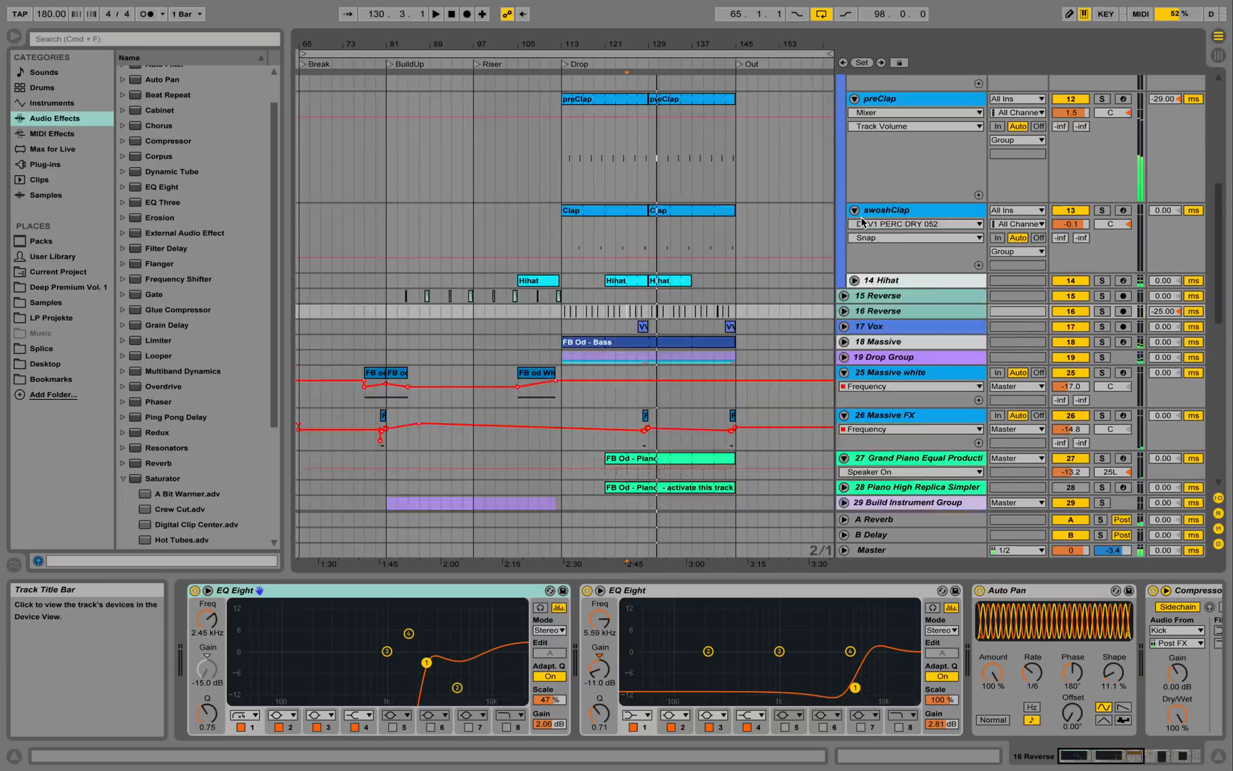
pyautogui.scroll(5, 863, 222)
pyautogui.click(845, 114)
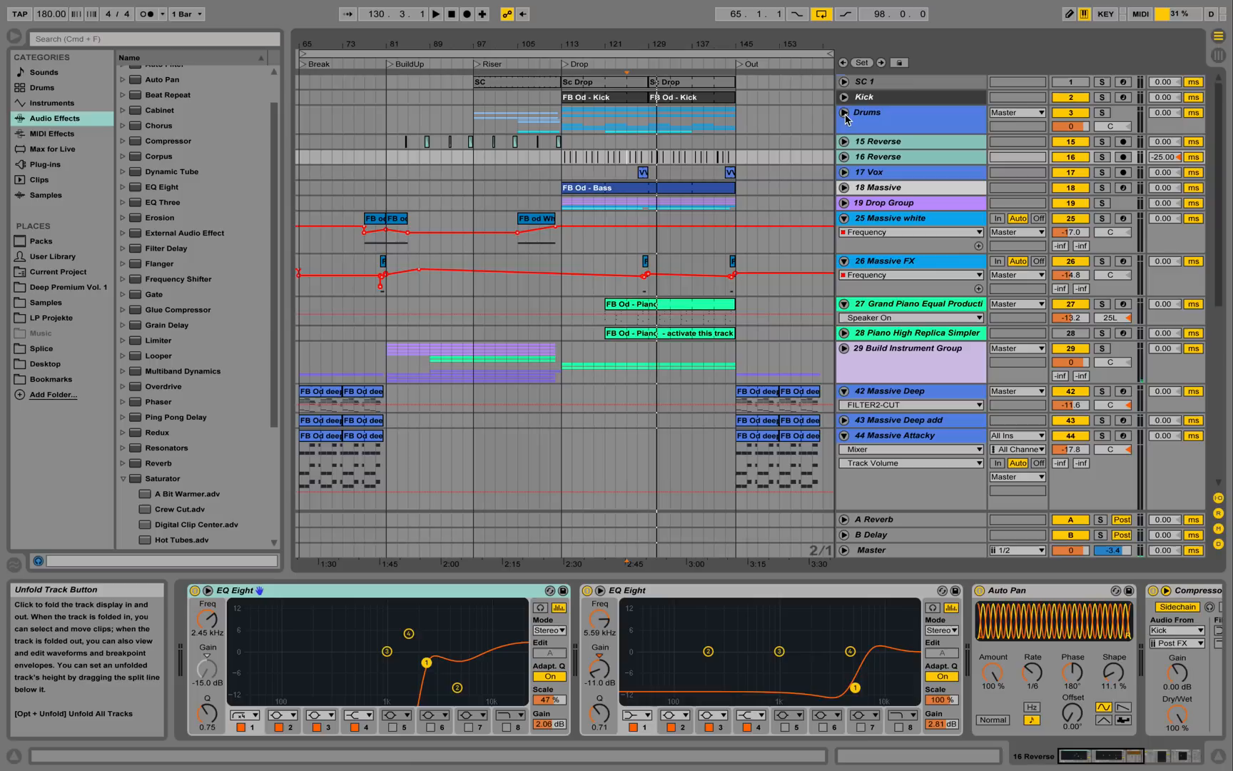
pyautogui.click(845, 262)
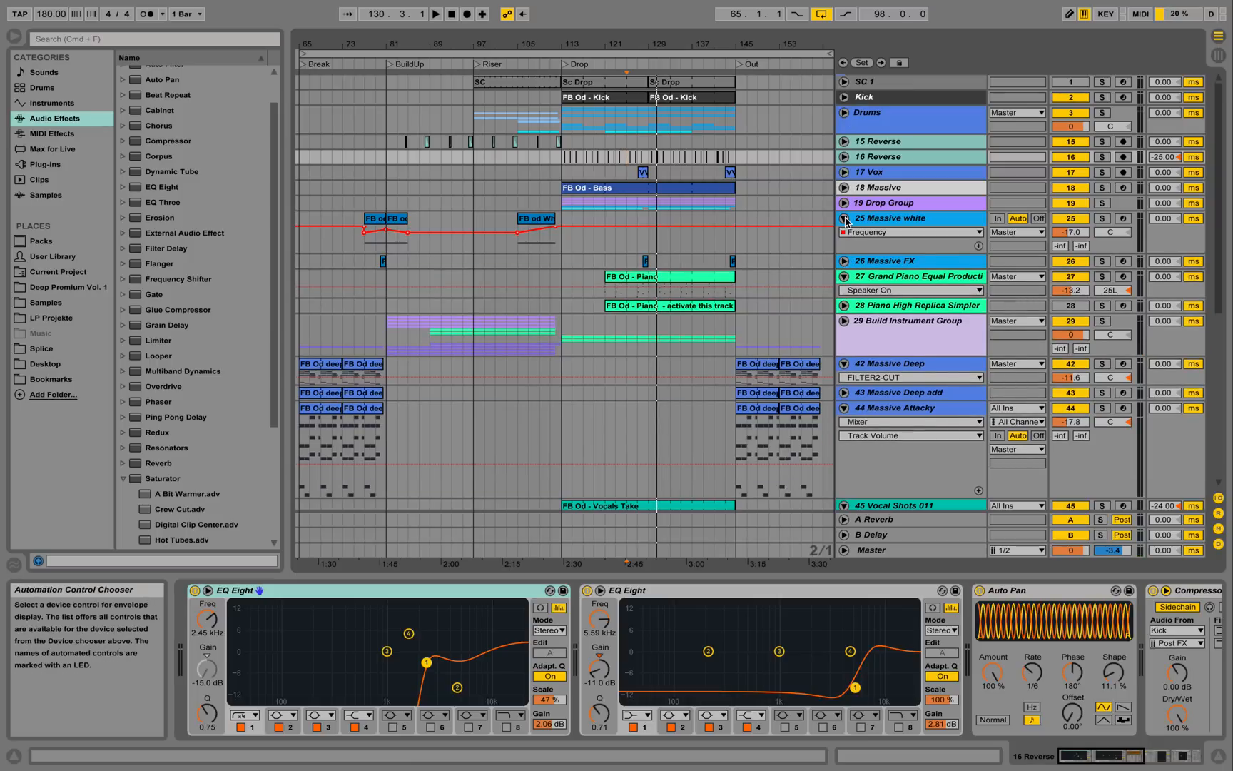
pyautogui.click(845, 218)
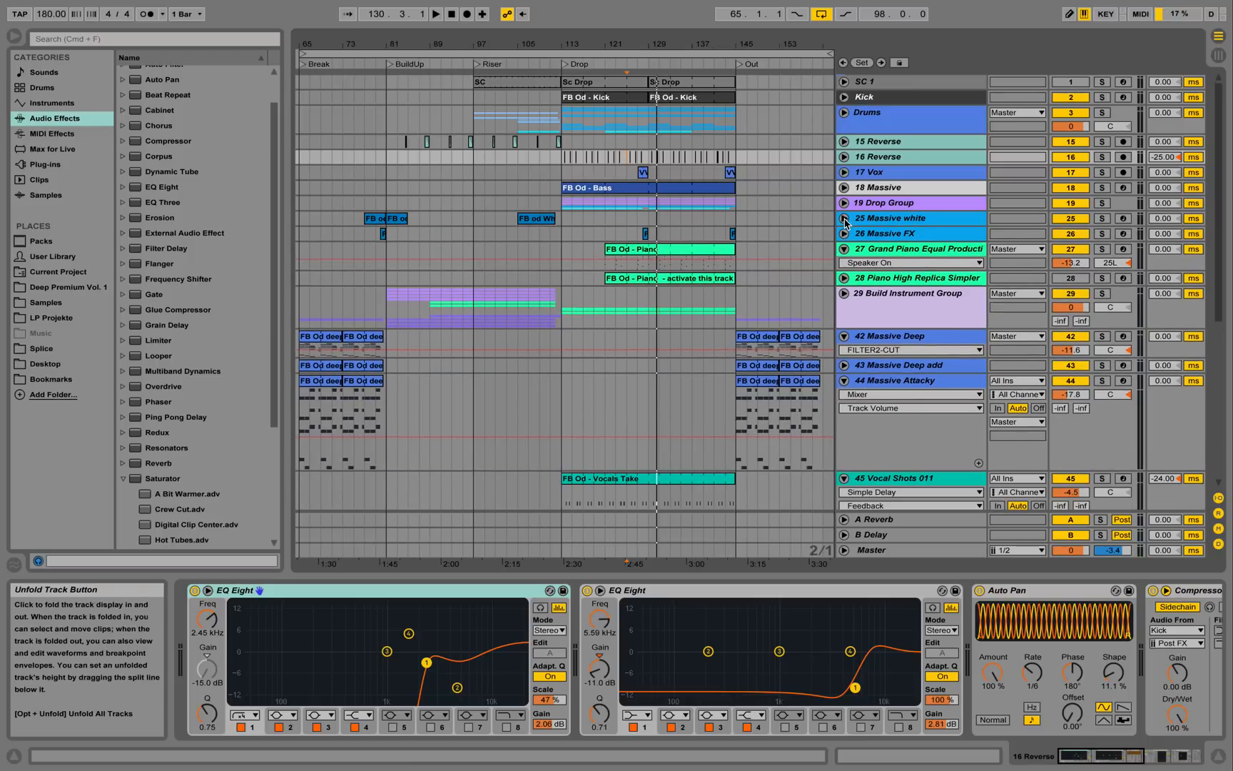
# Fold tracks 42–49 (Massive and Vocal Shots), zoom out, and unfold 19 Drop Group.
pyautogui.click(844, 337)
pyautogui.click(845, 367)
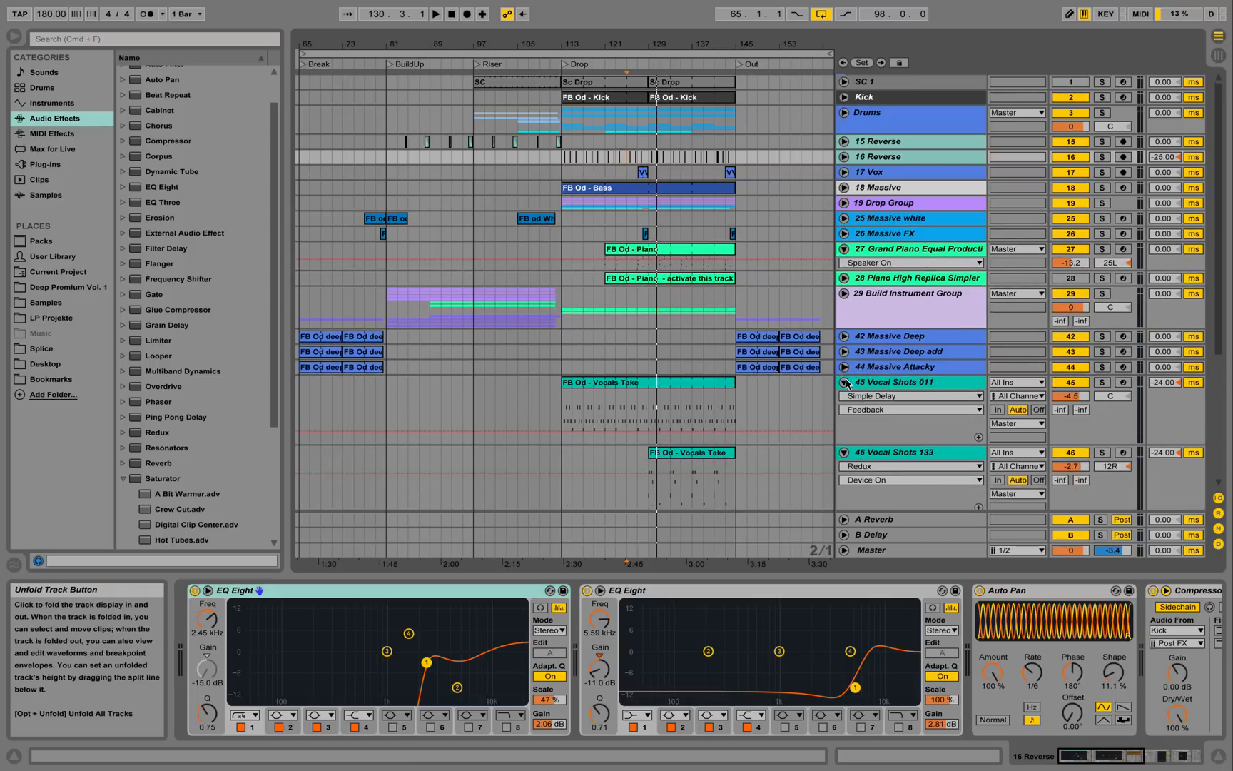
pyautogui.click(844, 383)
pyautogui.click(844, 397)
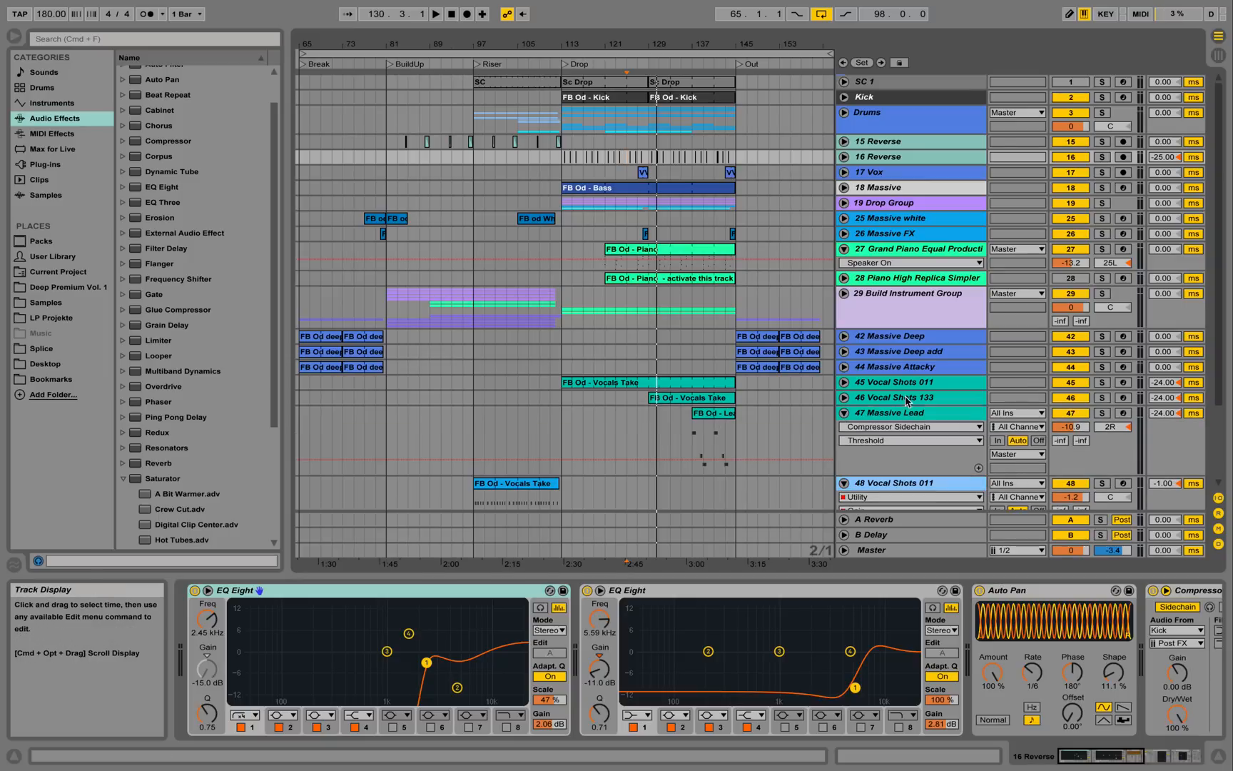
pyautogui.click(844, 412)
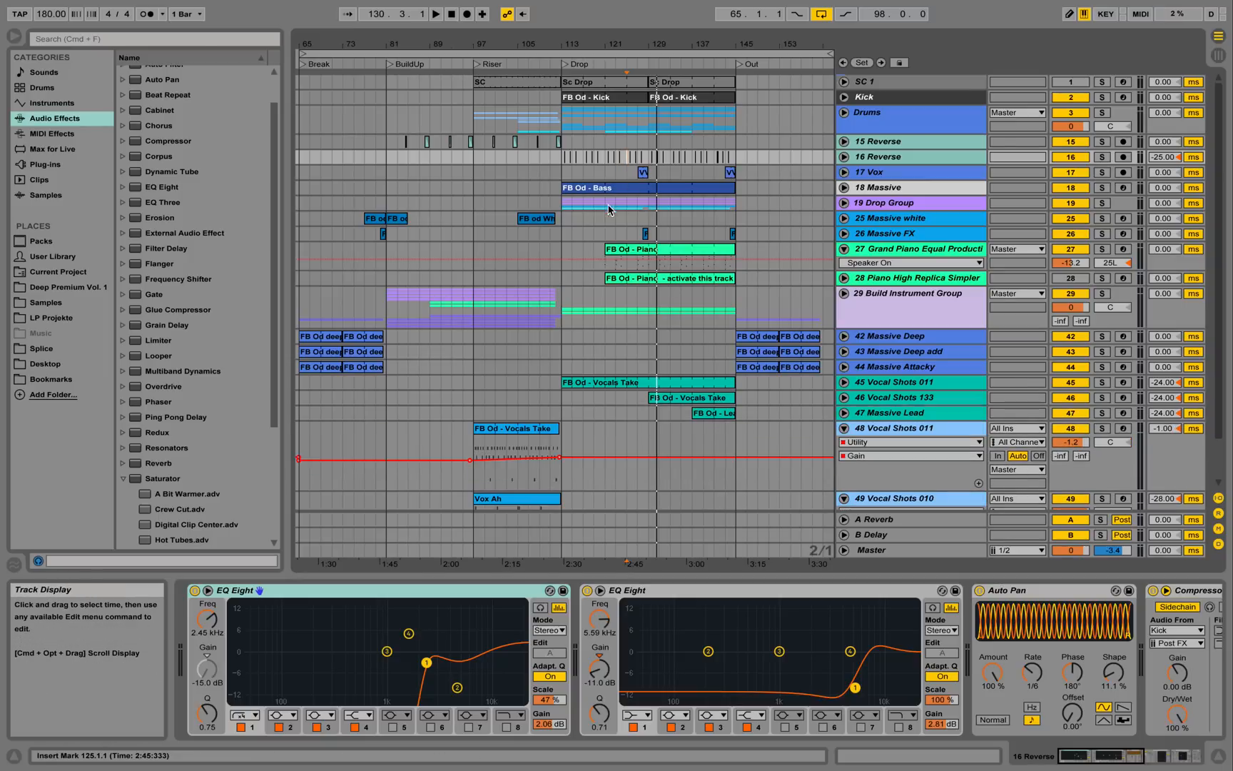
pyautogui.click(845, 429)
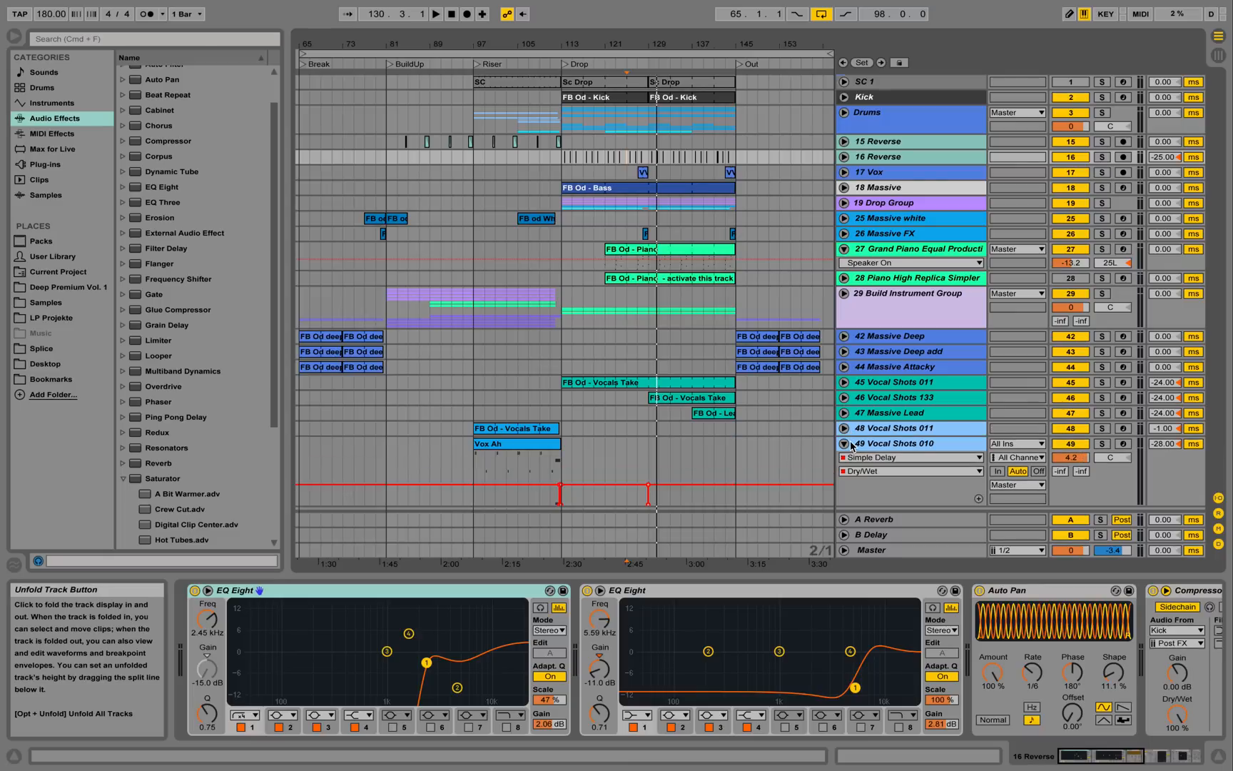
pyautogui.click(845, 444)
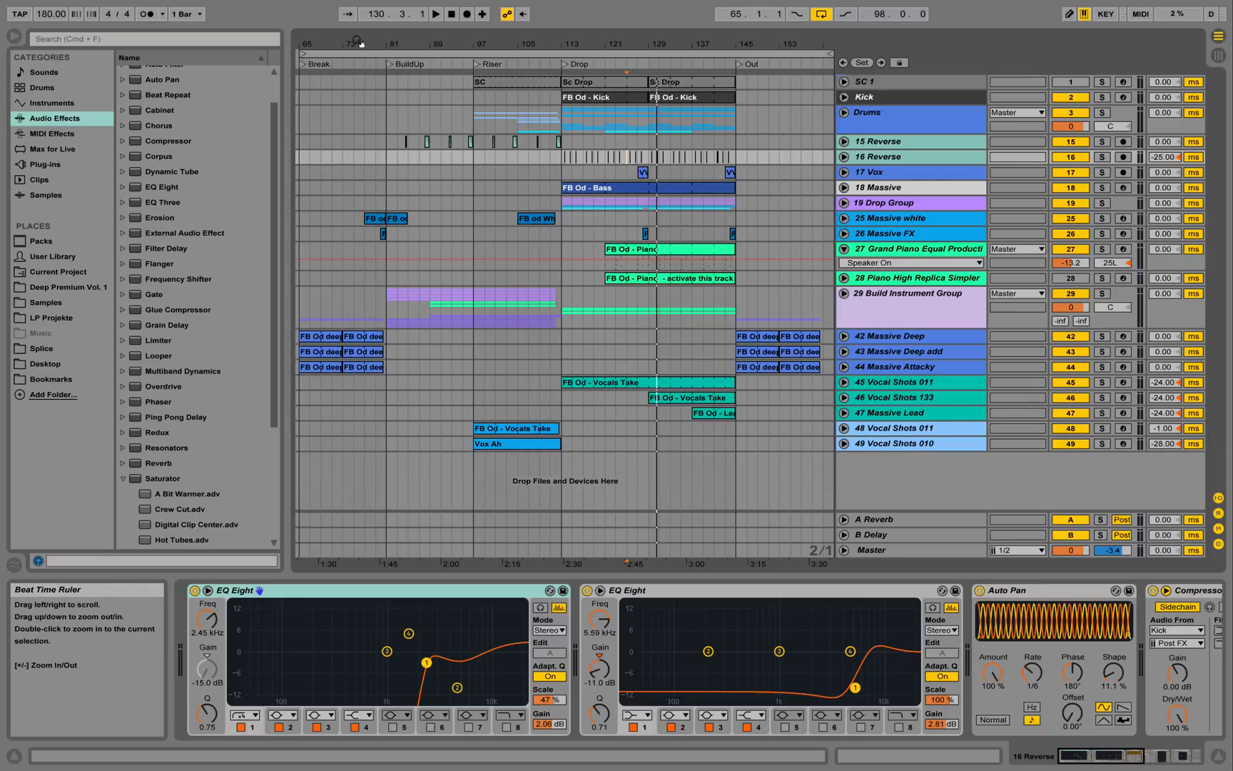
pyautogui.press('-')
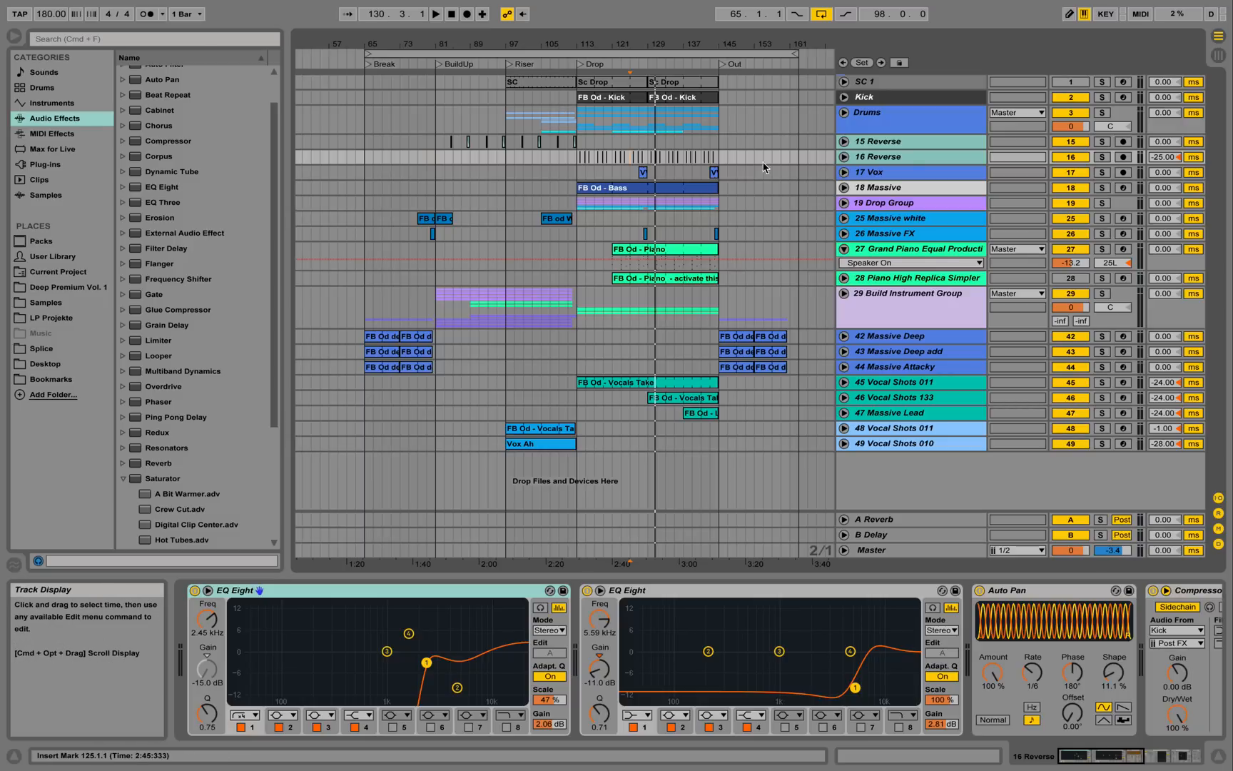
pyautogui.click(844, 202)
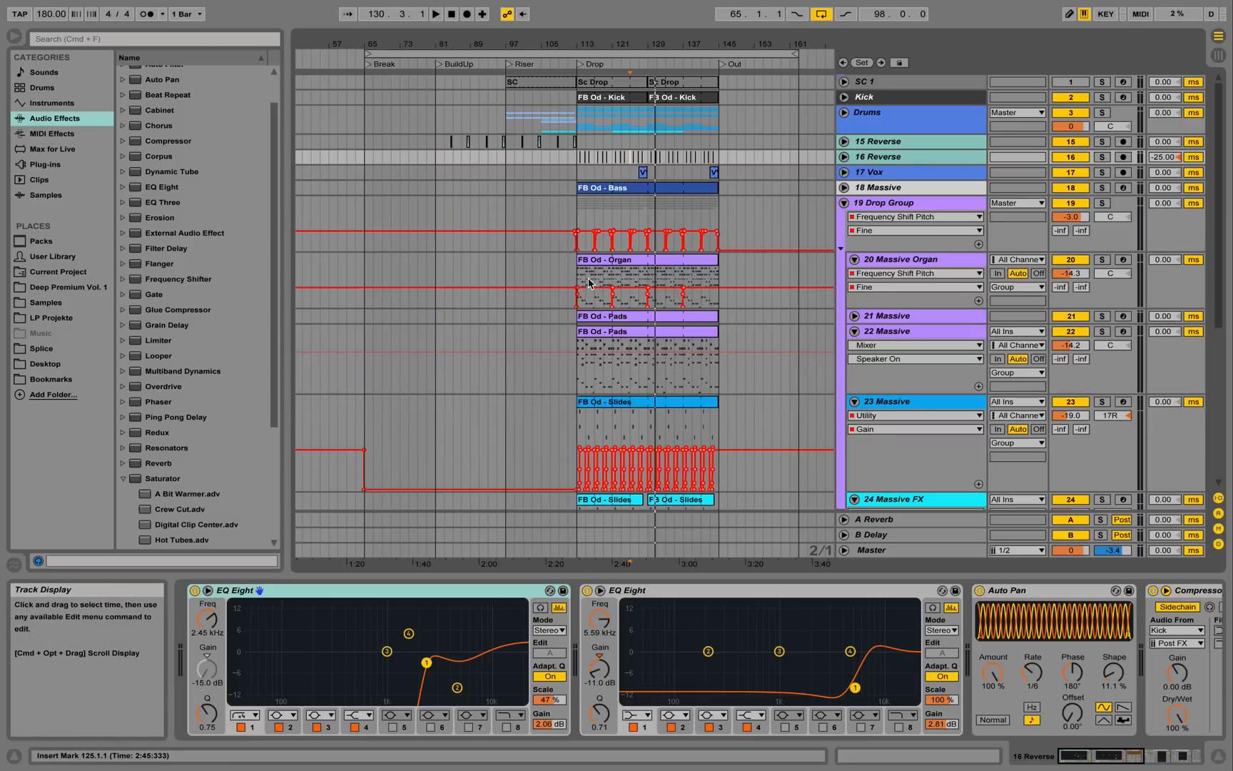
# View the FB Od - Organ notes, play 20 Massive Organ soloed, then fold 19 Drop Group.
pyautogui.doubleClick(646, 268)
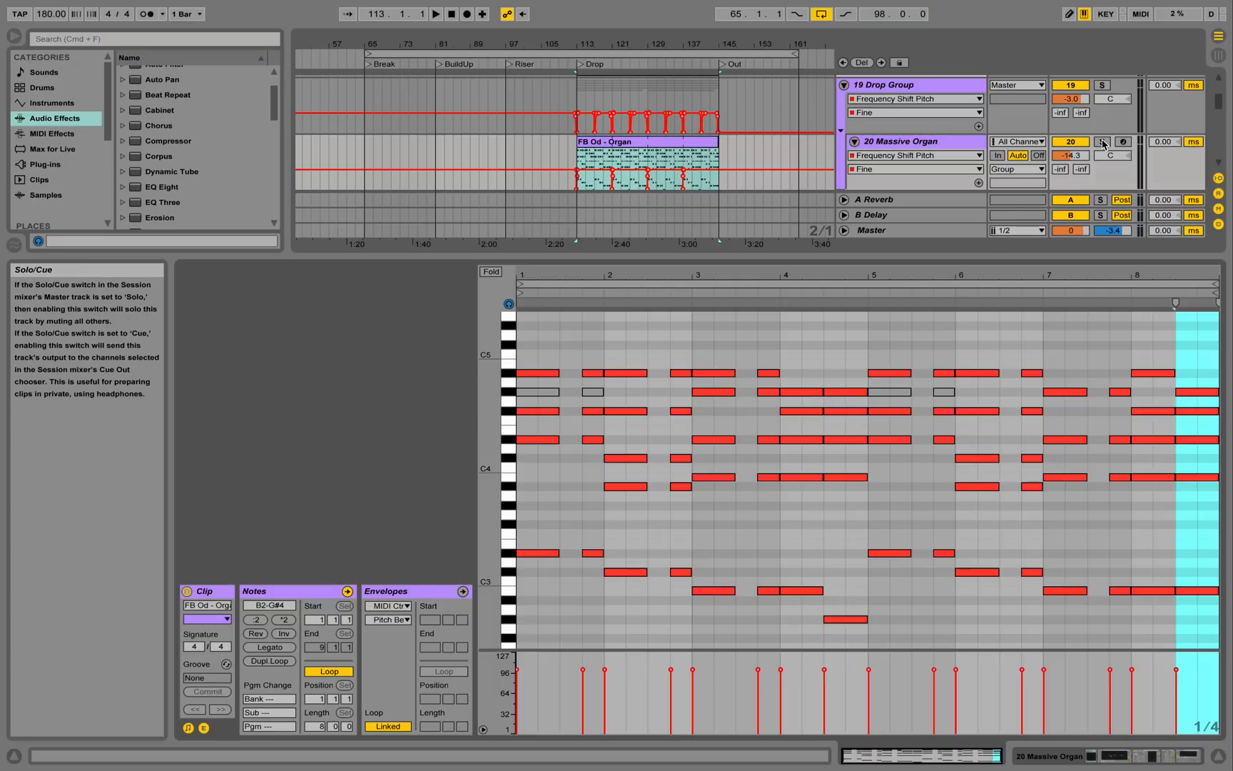
pyautogui.click(1103, 143)
pyautogui.press('space')
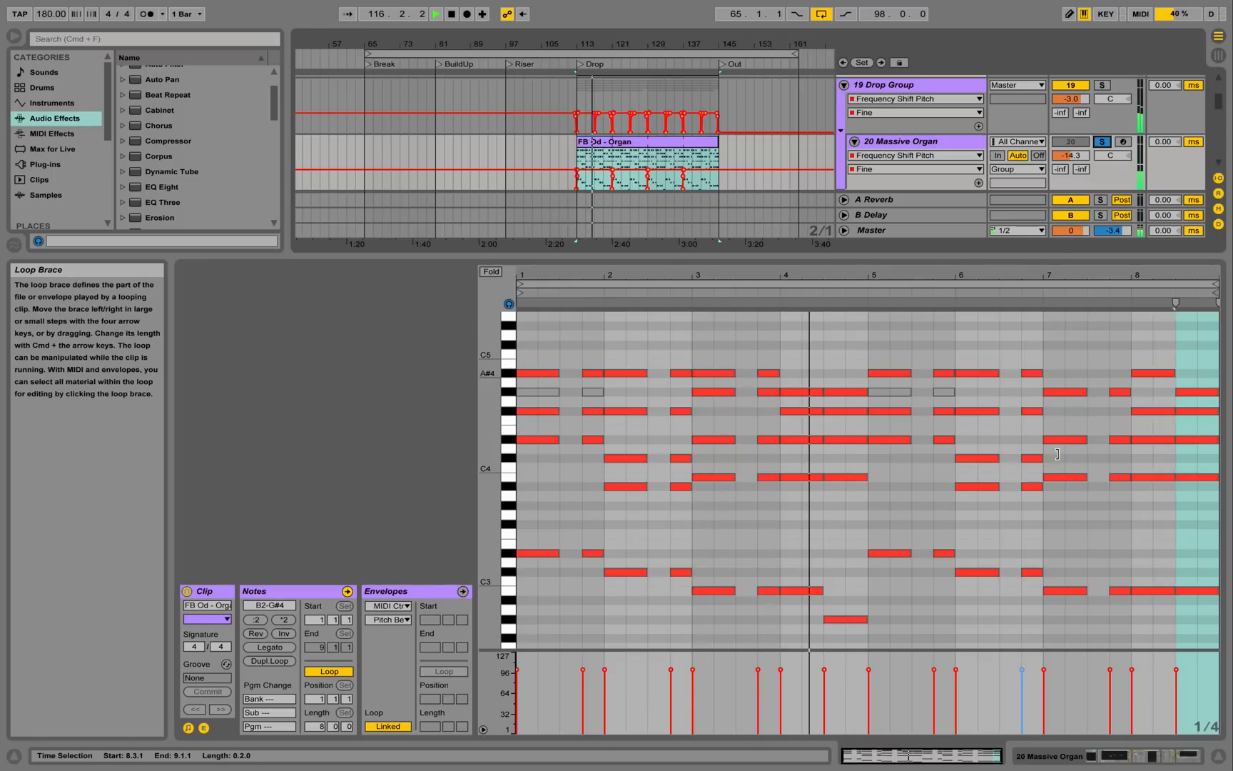
pyautogui.click(1219, 755)
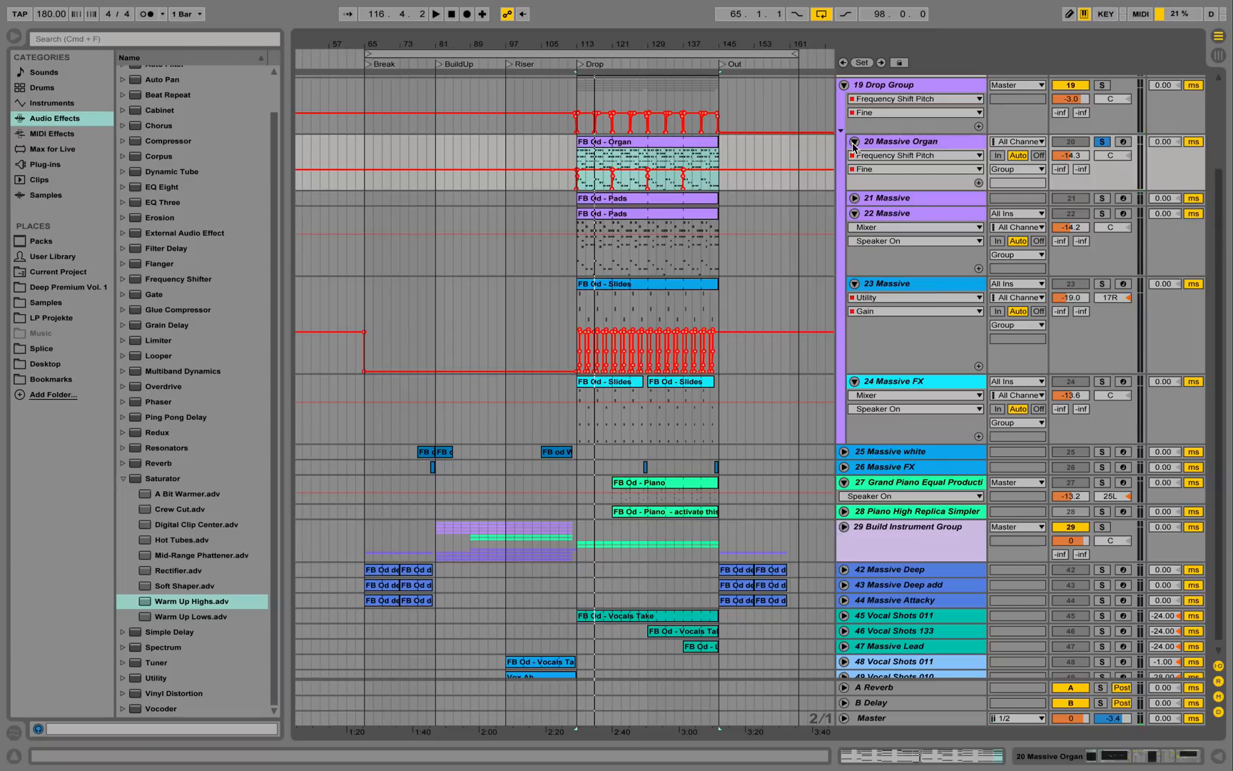
pyautogui.click(845, 84)
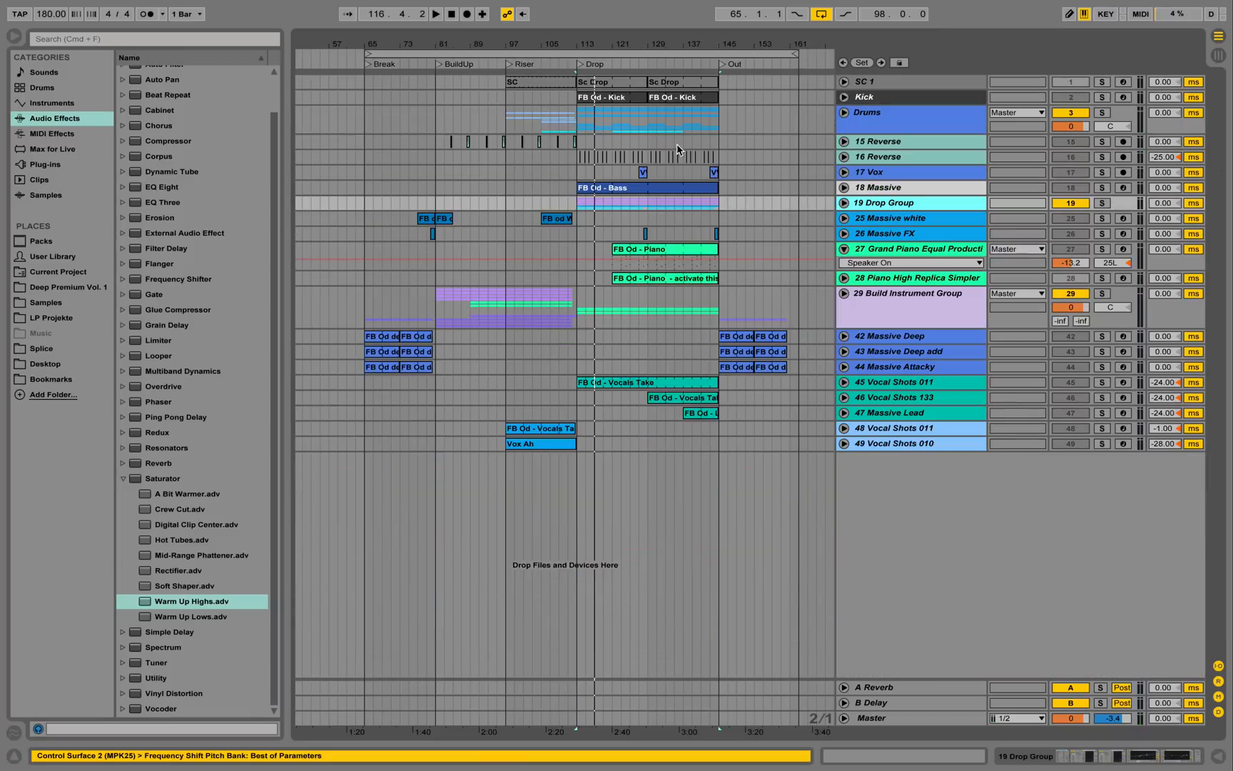
# Select the Drop from 113.1.1 to 145.1.1, play near its end, zoom in, then stop.
pyautogui.click(682, 115)
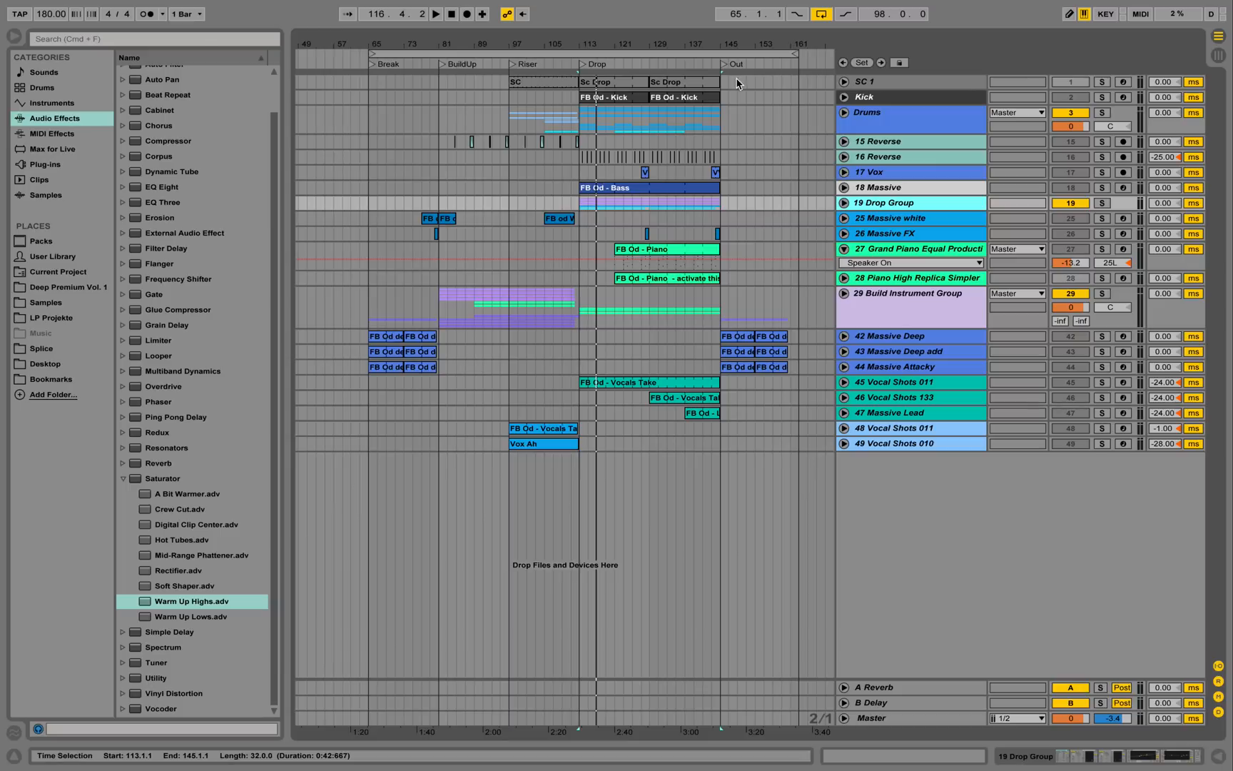
pyautogui.click(701, 65)
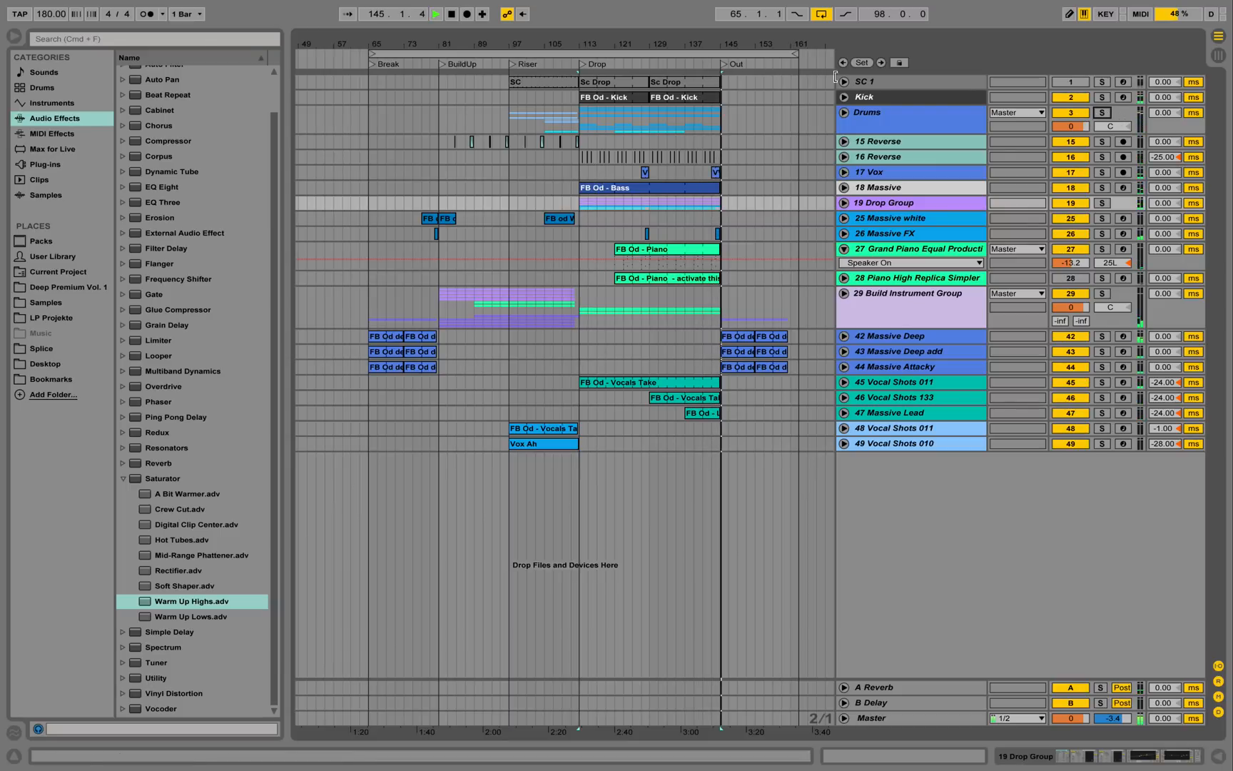
pyautogui.moveTo(804, 46); pyautogui.dragTo(798, 47)
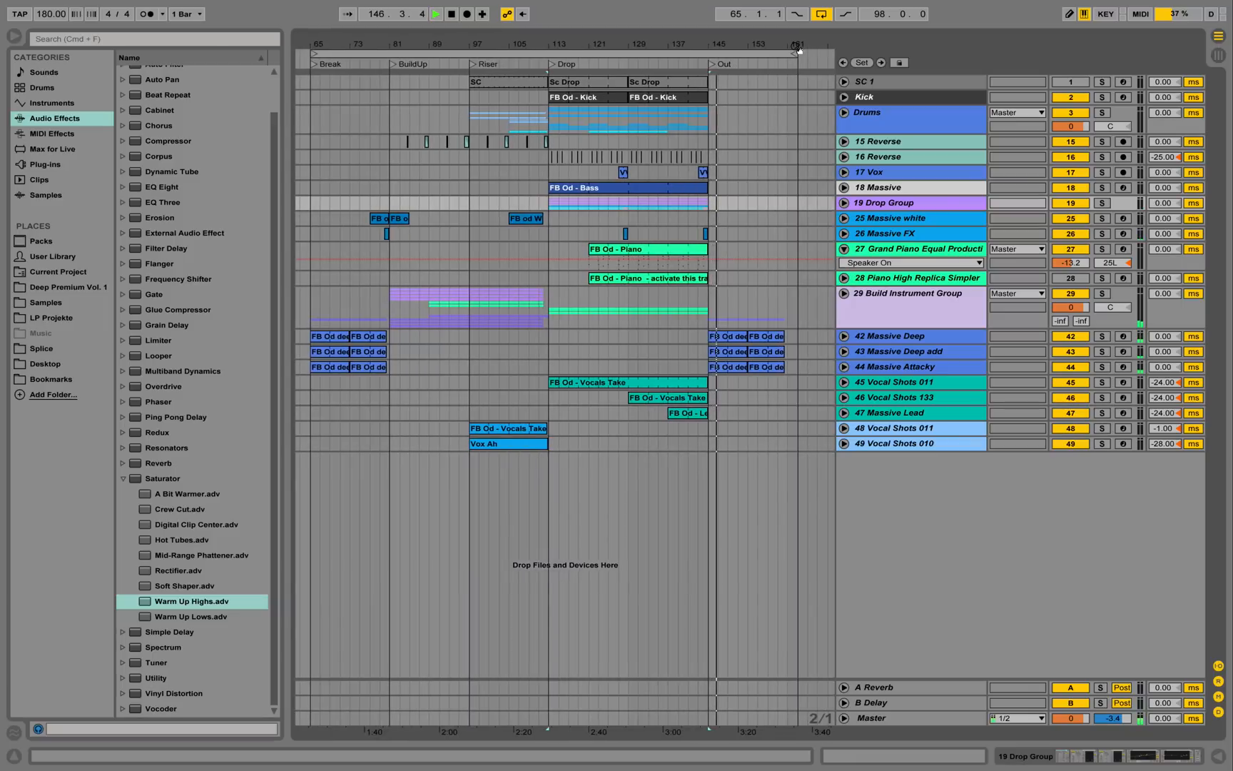
pyautogui.press('space')
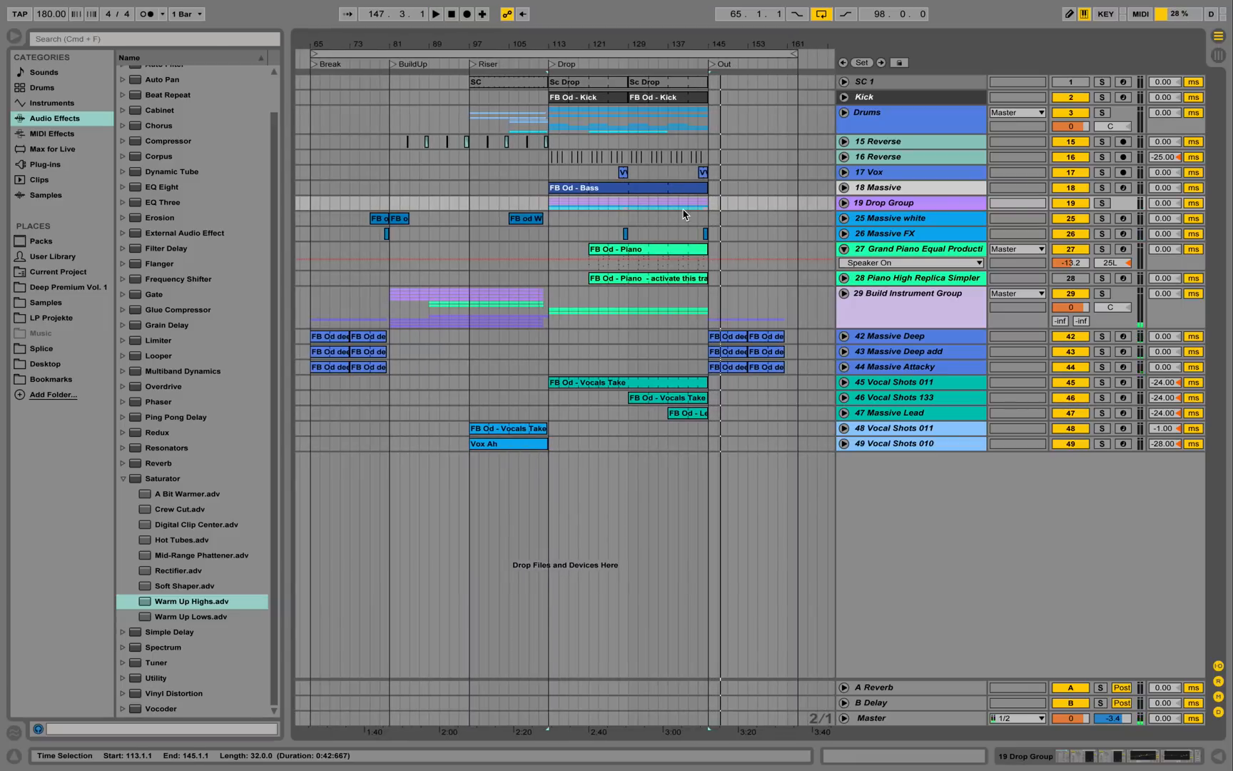